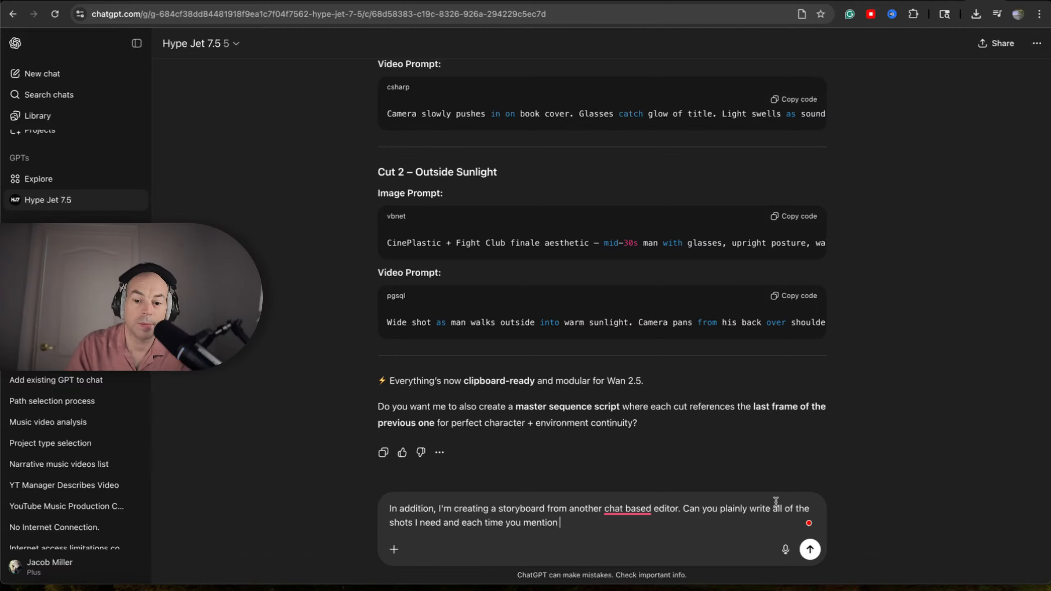
Step: Continue the shot-list request in the chat message with "the protagonist or, man"
text(the protagonis)
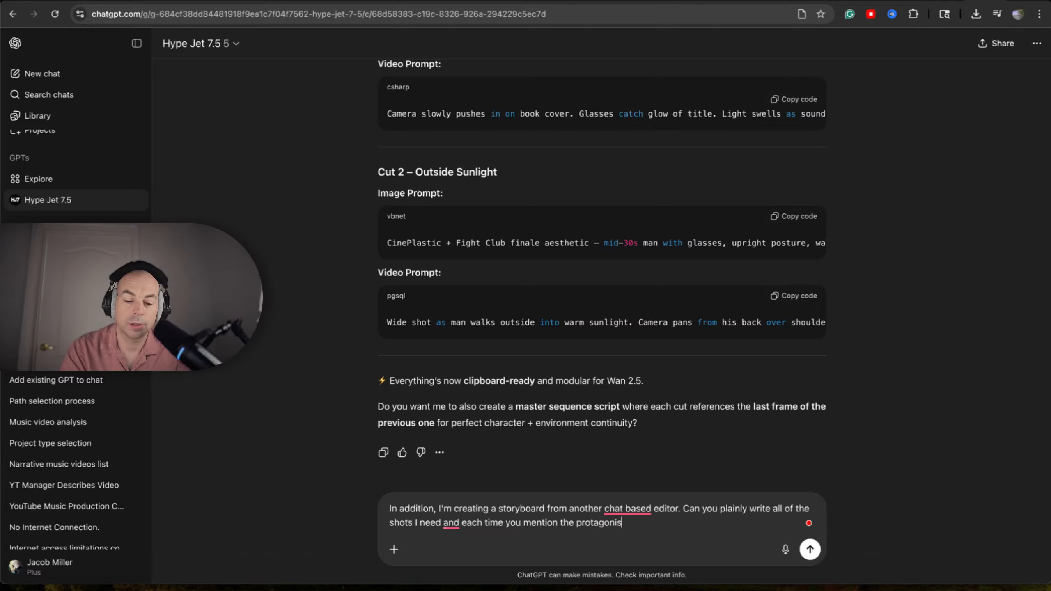
text(t or, )
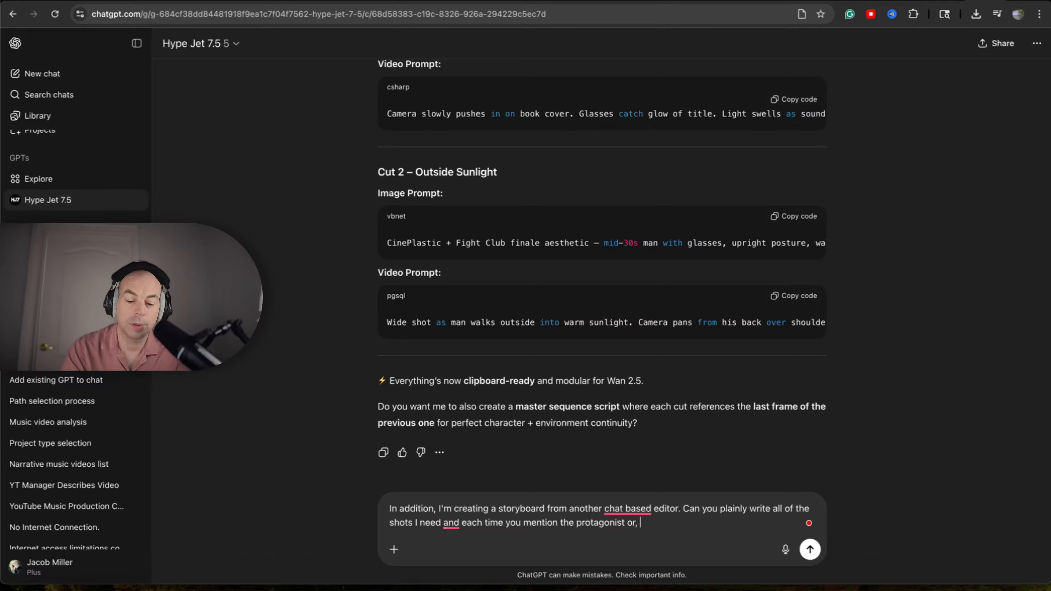
text(man)
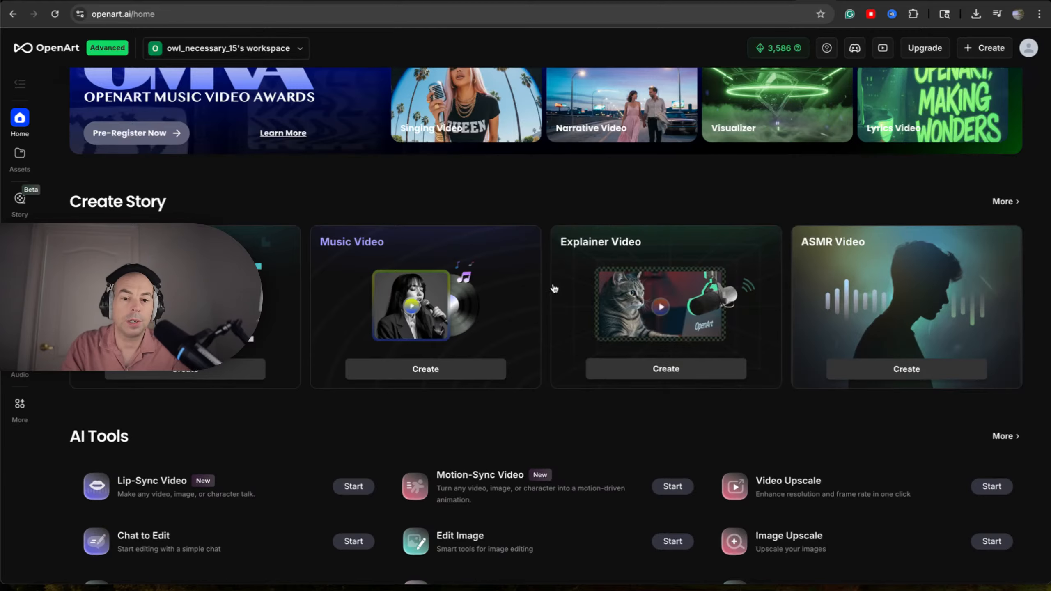
Step: Switch to OpenArt and look up the saved character's name on the Character page
scroll(555, 289, up, 1)
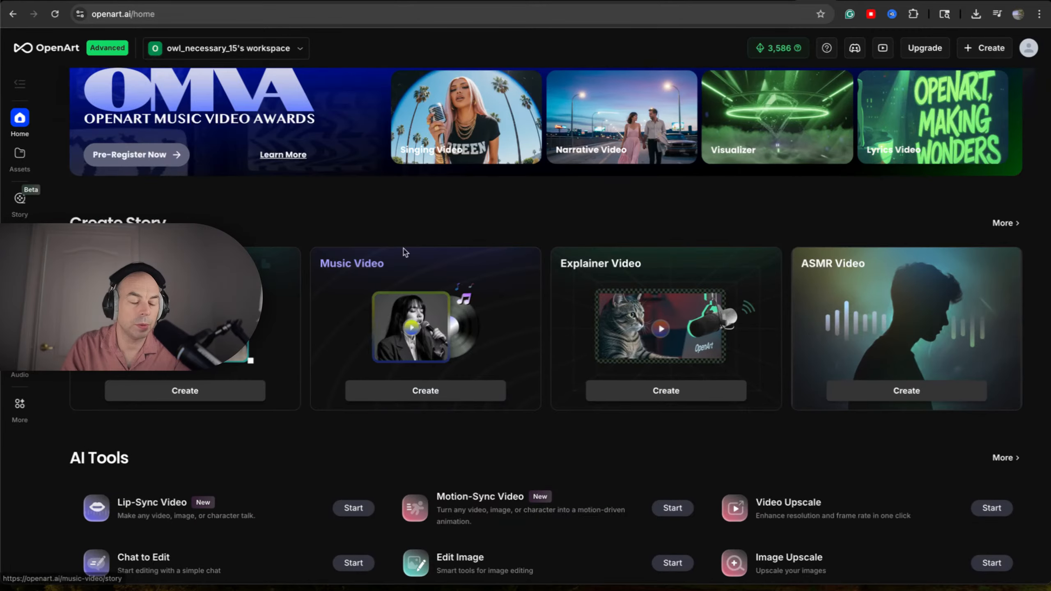
scroll(165, 299, up, 5)
scroll(298, 298, down, 5)
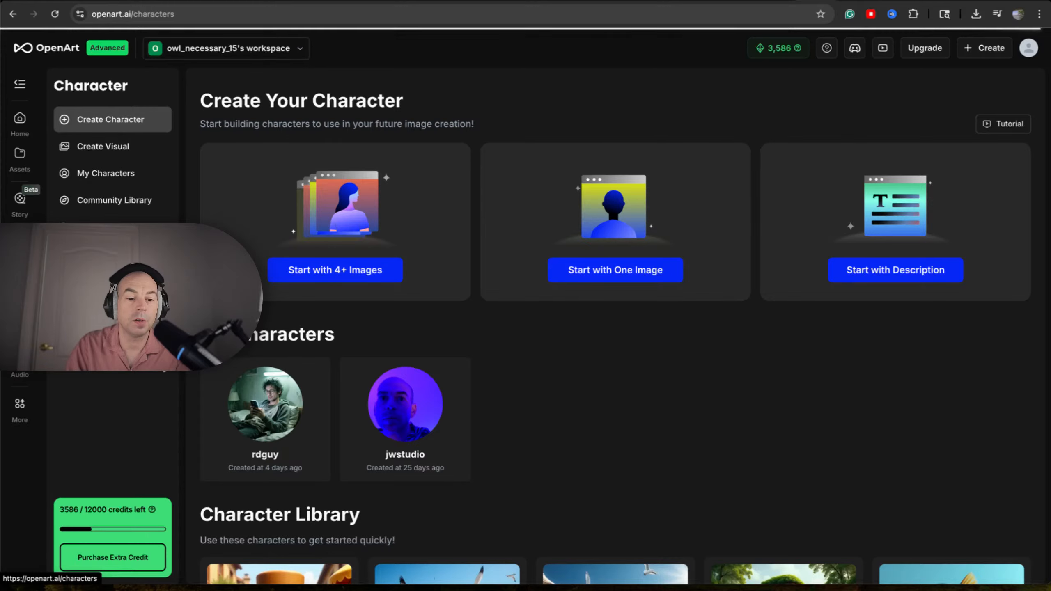
mouse_move(269, 411)
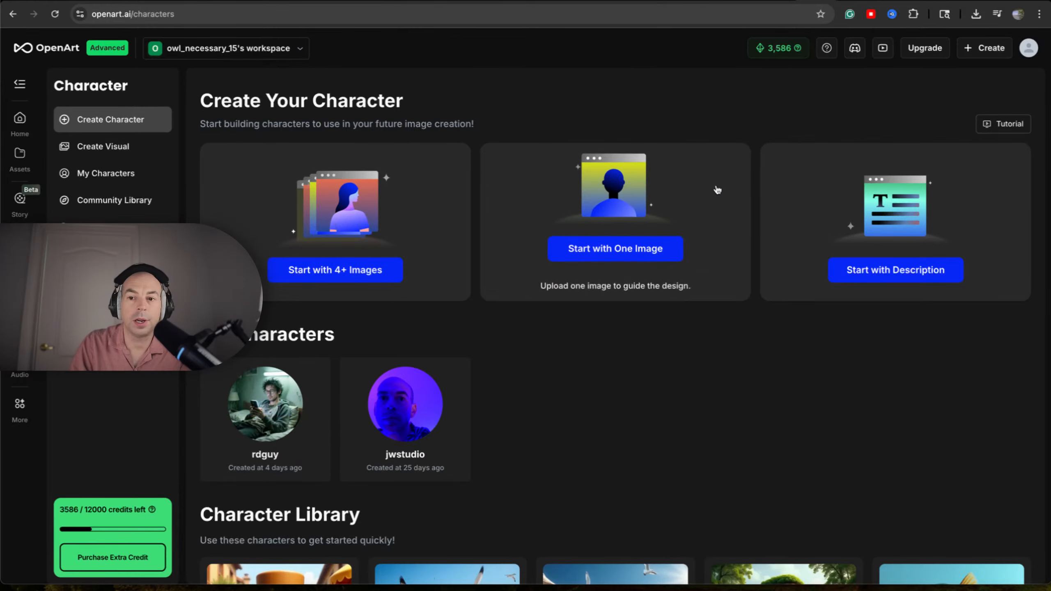
click(952, 6)
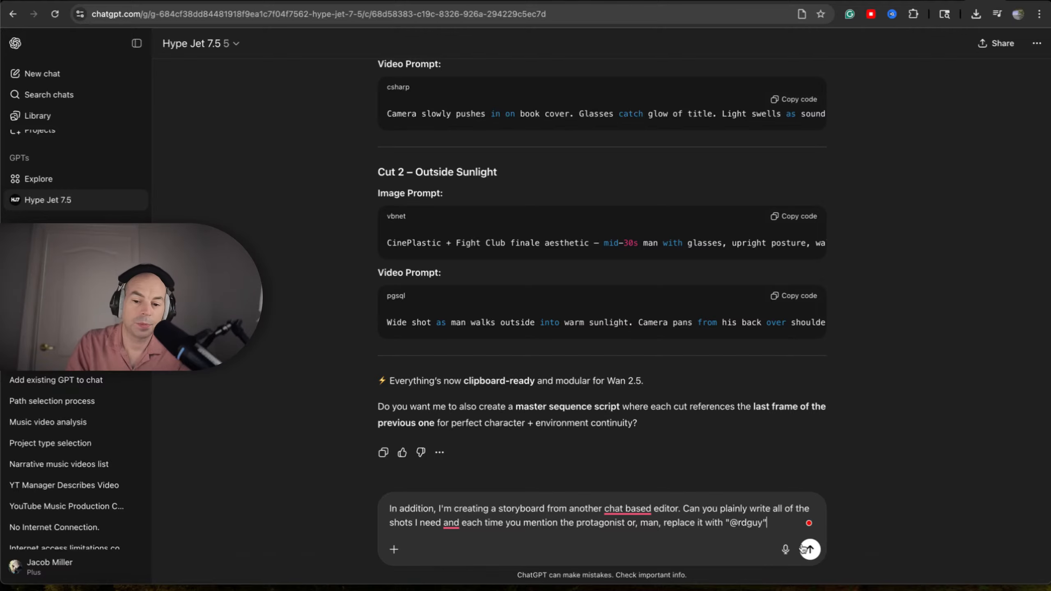
click(812, 556)
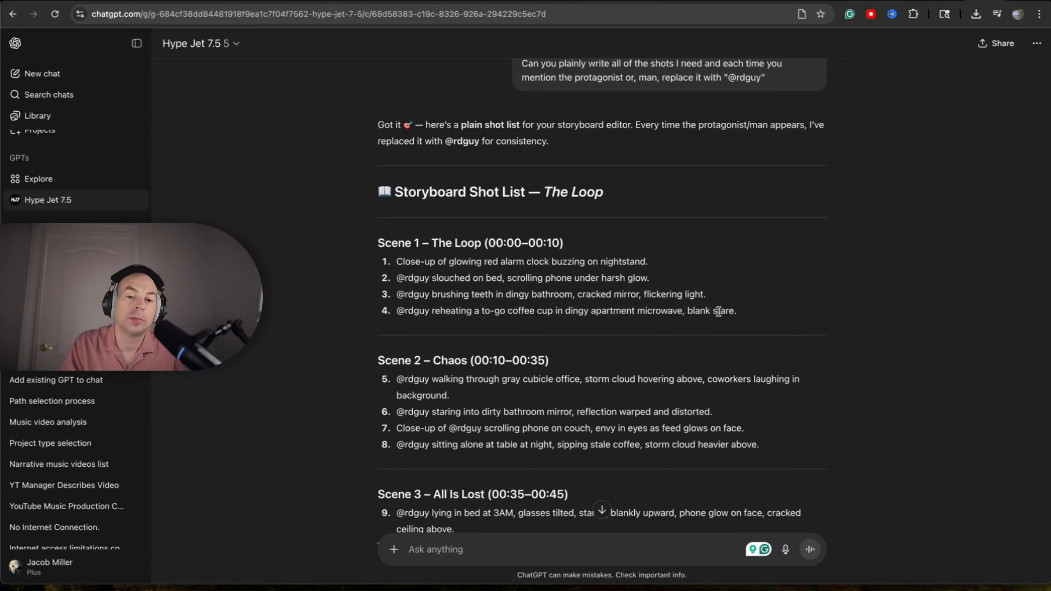
Step: Review the generated storyboard shot list for "The Loop" from Scene 1 through Scene 5
scroll(680, 240, down, 3)
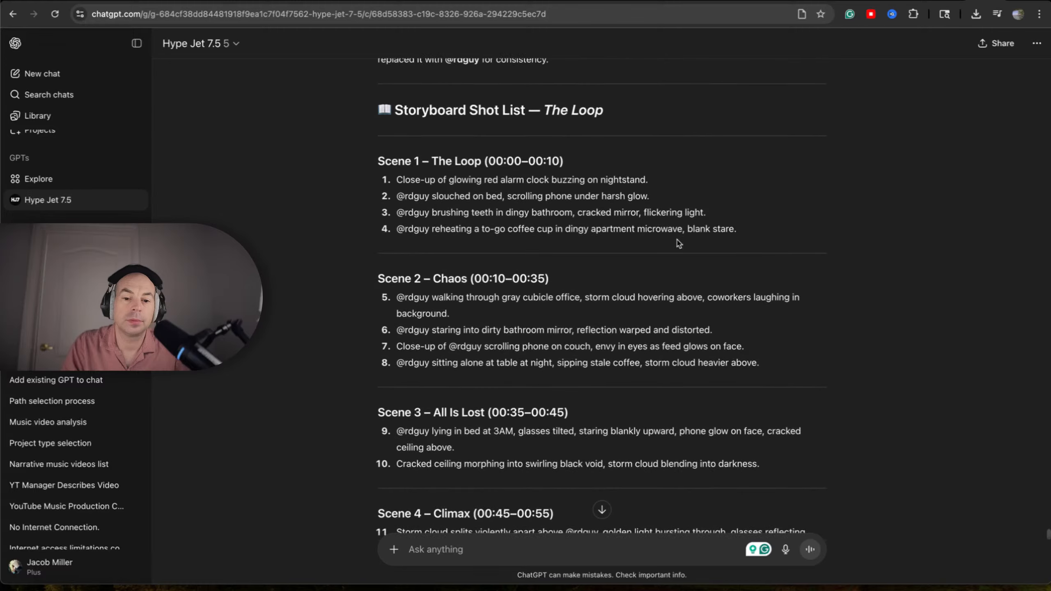
scroll(679, 243, down, 3)
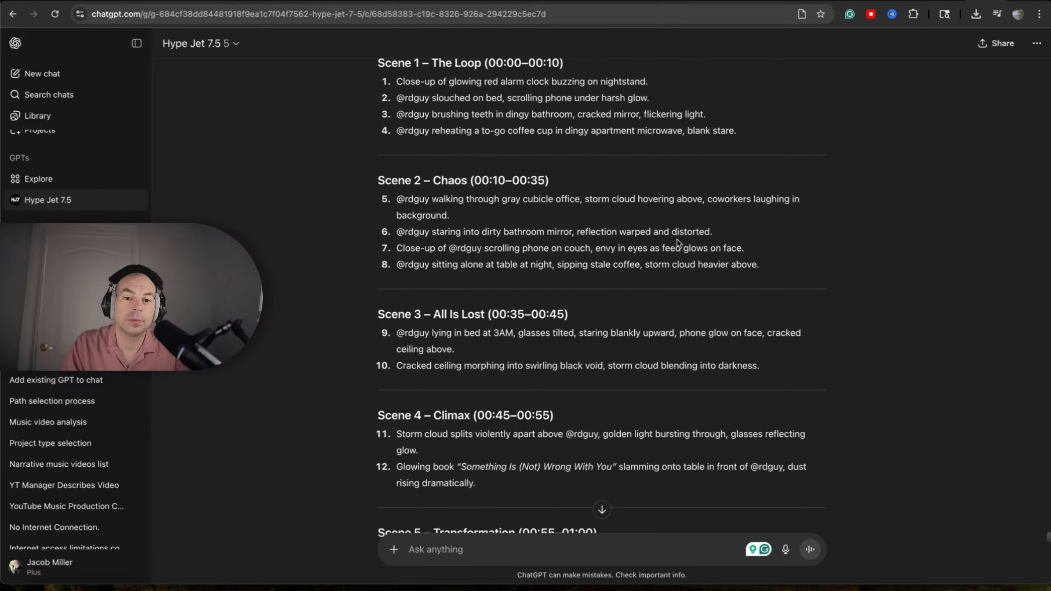
scroll(679, 244, down, 5)
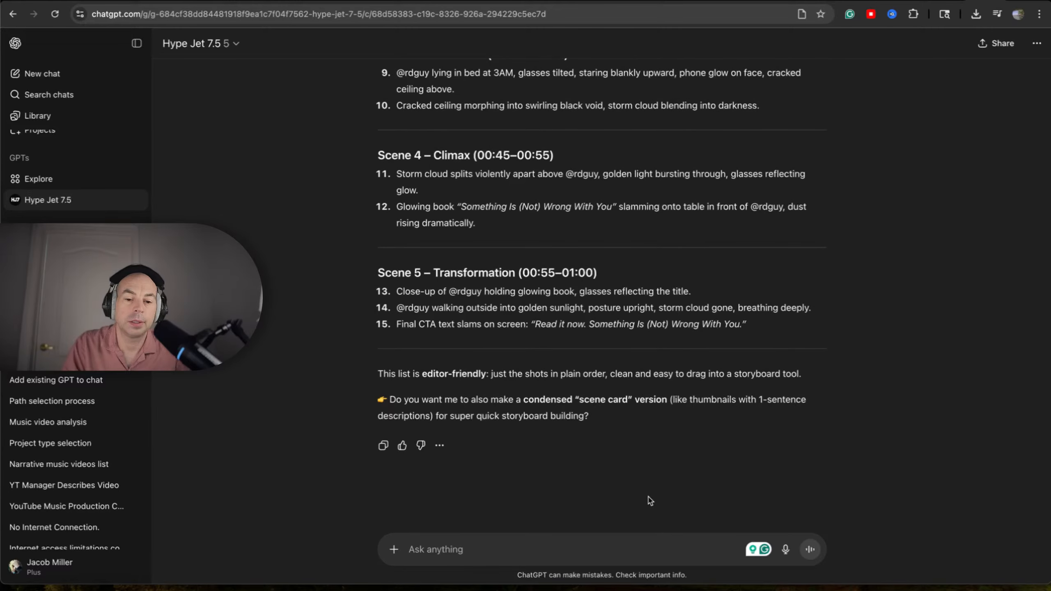
scroll(650, 499, up, 1)
scroll(653, 497, up, 1)
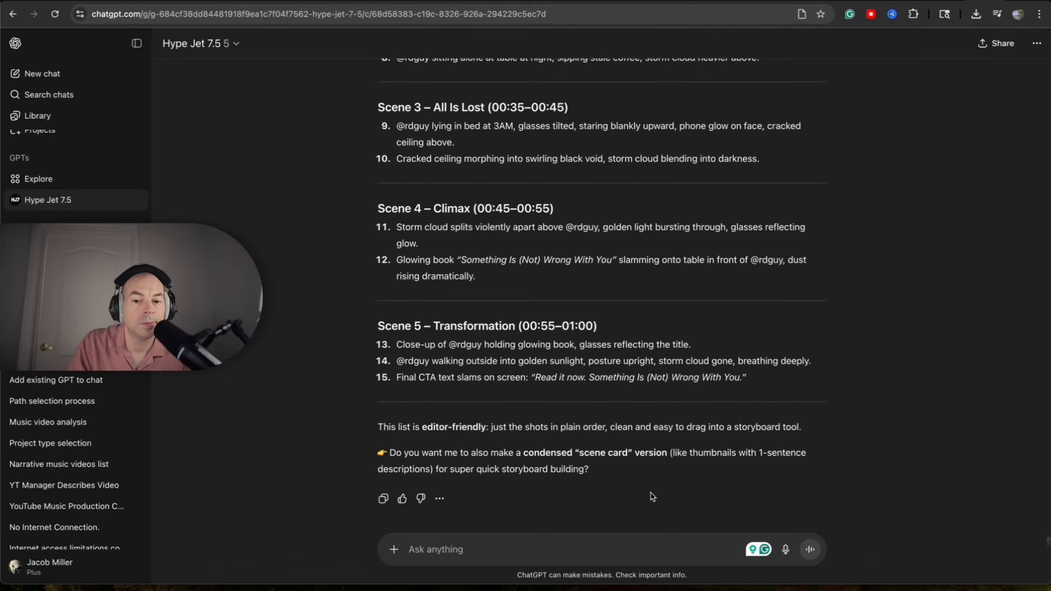
scroll(652, 493, up, 4)
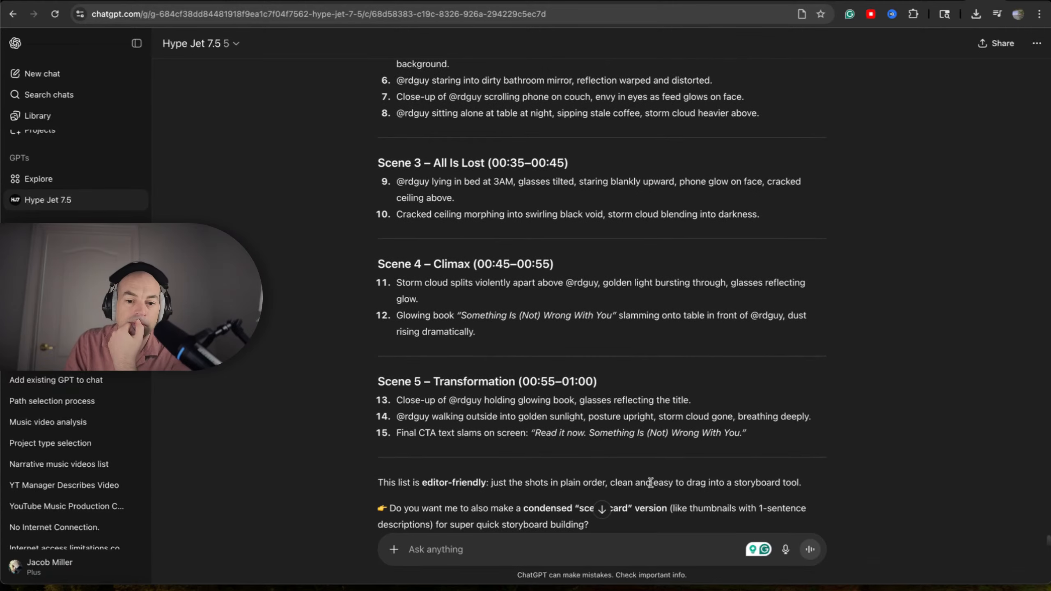
scroll(650, 482, up, 6)
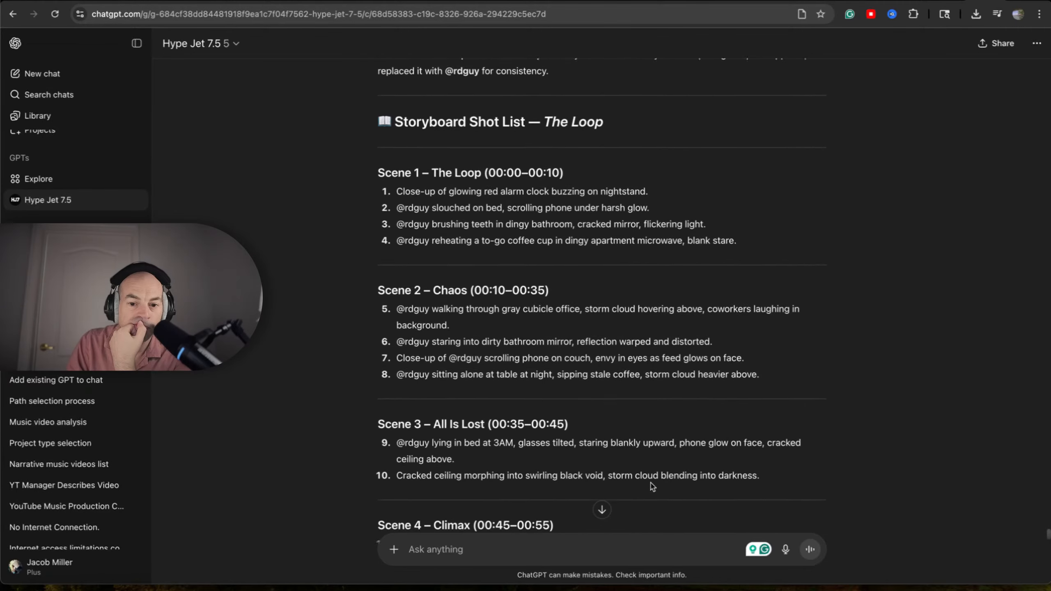
scroll(652, 487, down, 6)
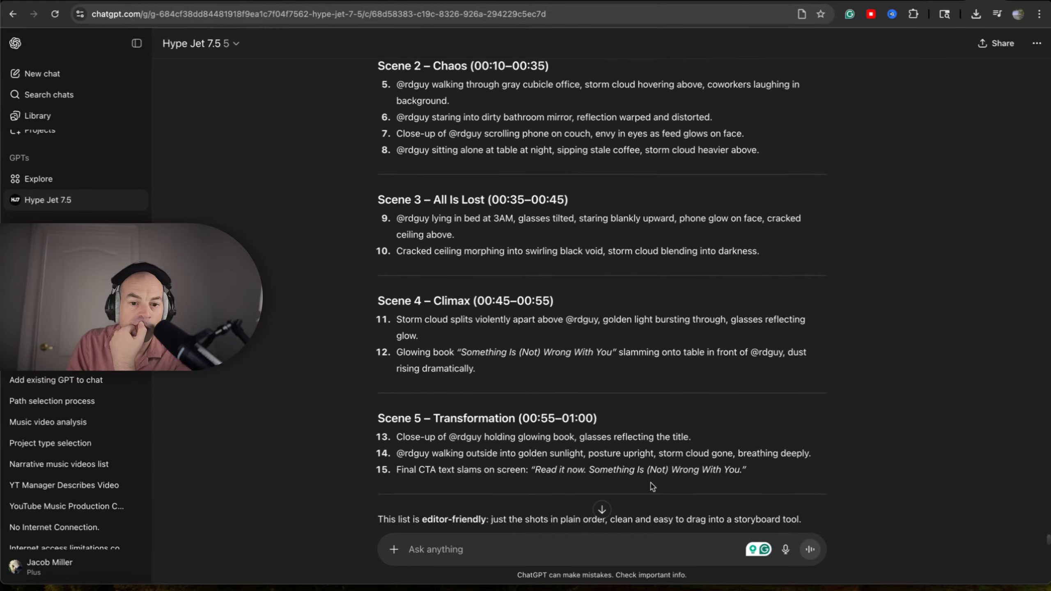
scroll(663, 501, up, 5)
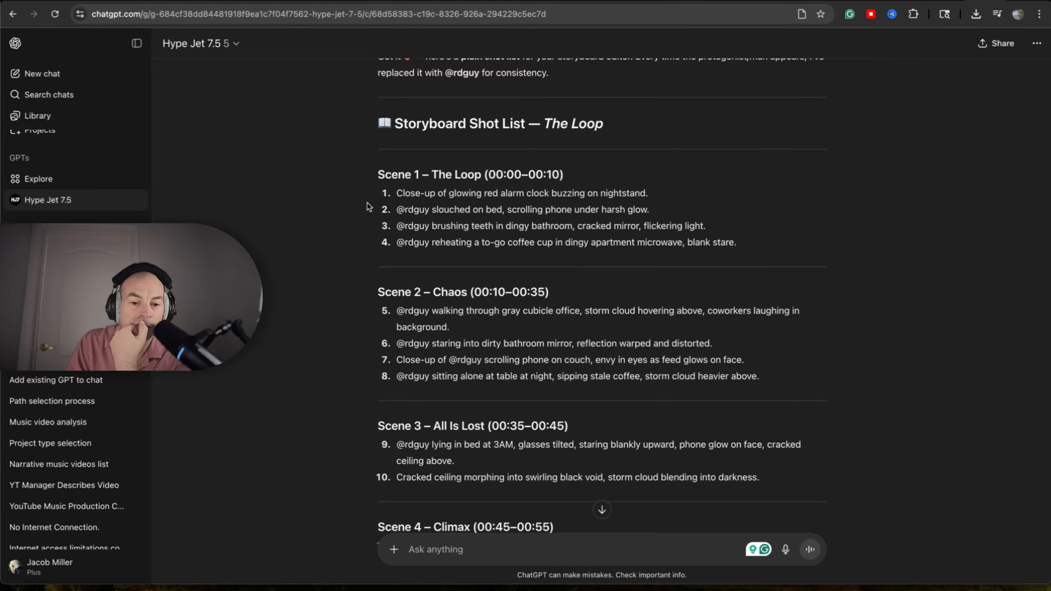
scroll(369, 206, down, 10)
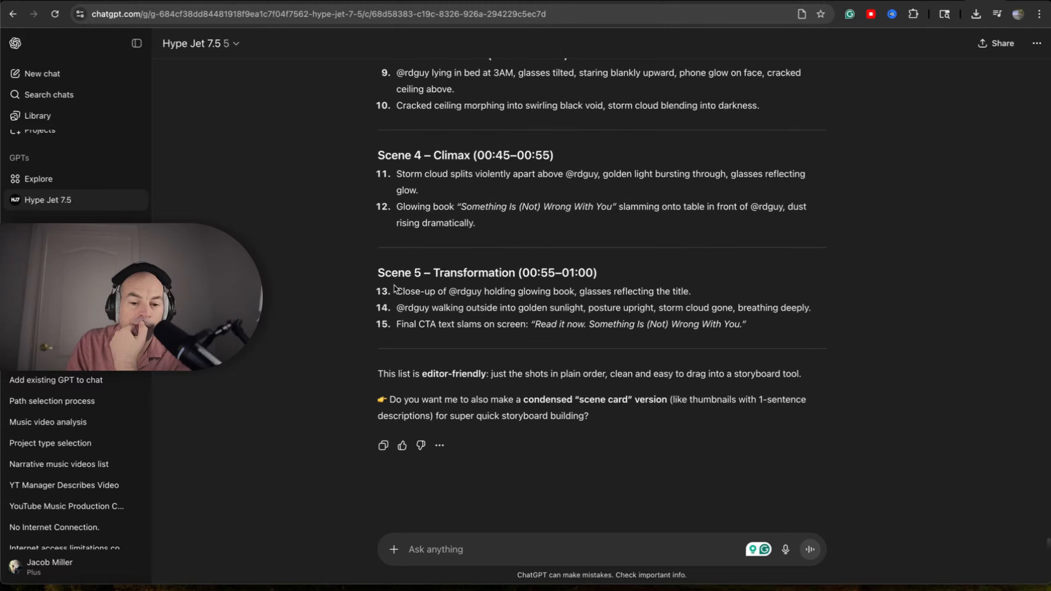
scroll(395, 287, up, 1)
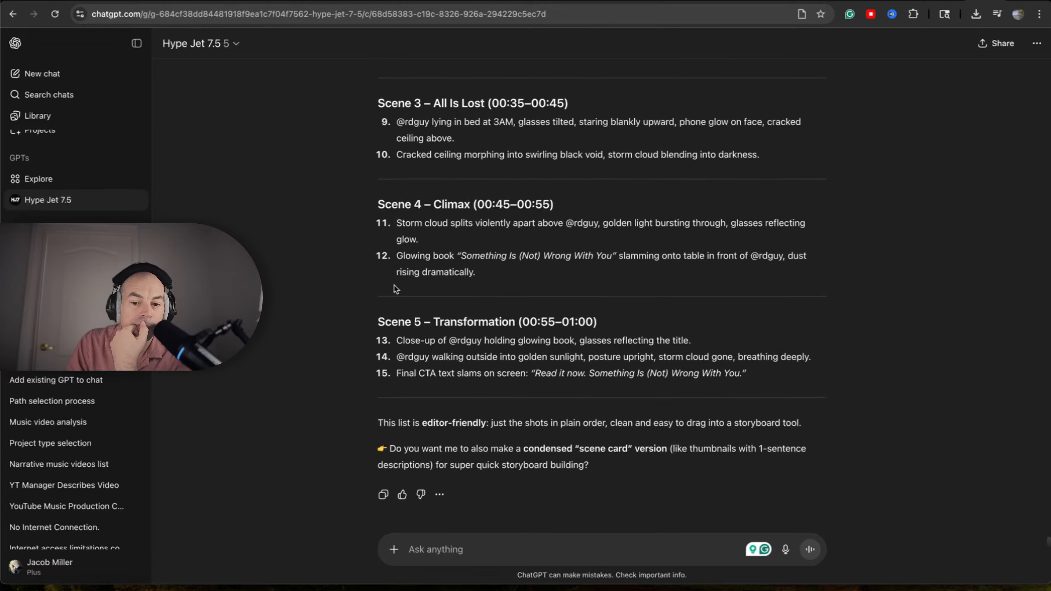
scroll(395, 288, up, 7)
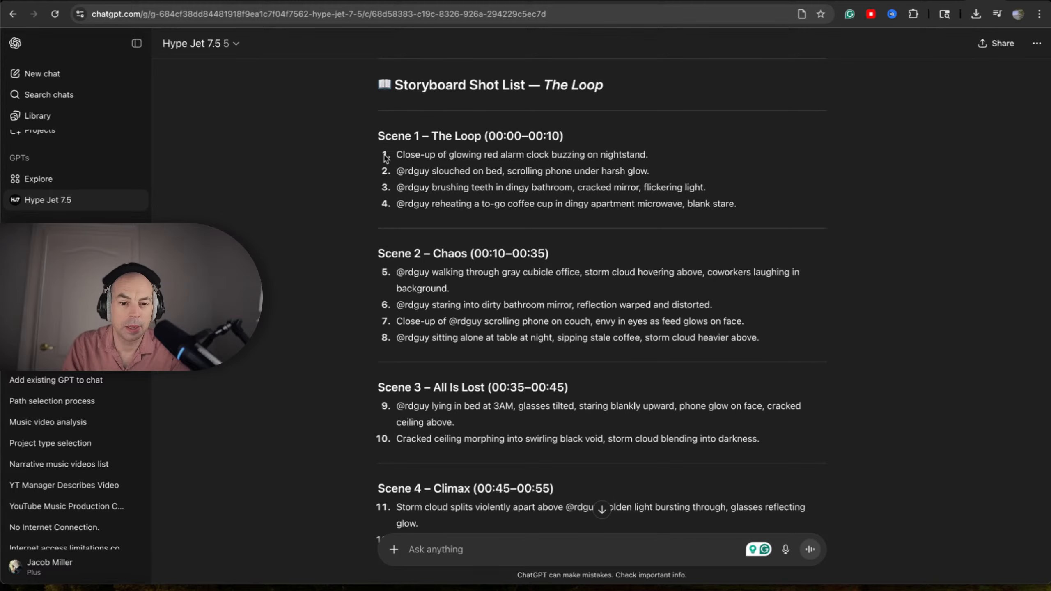
Step: Select and copy the whole shot list, from the "Storyboard Shot List — The Loop" heading through shot 15
drag(378, 134, 421, 147)
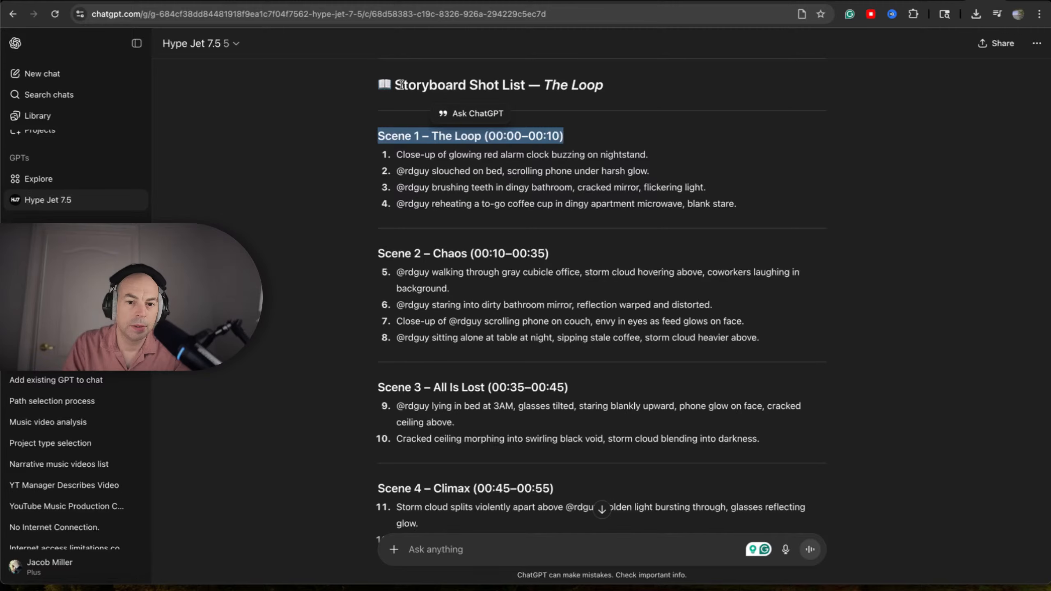
drag(402, 84, 665, 365)
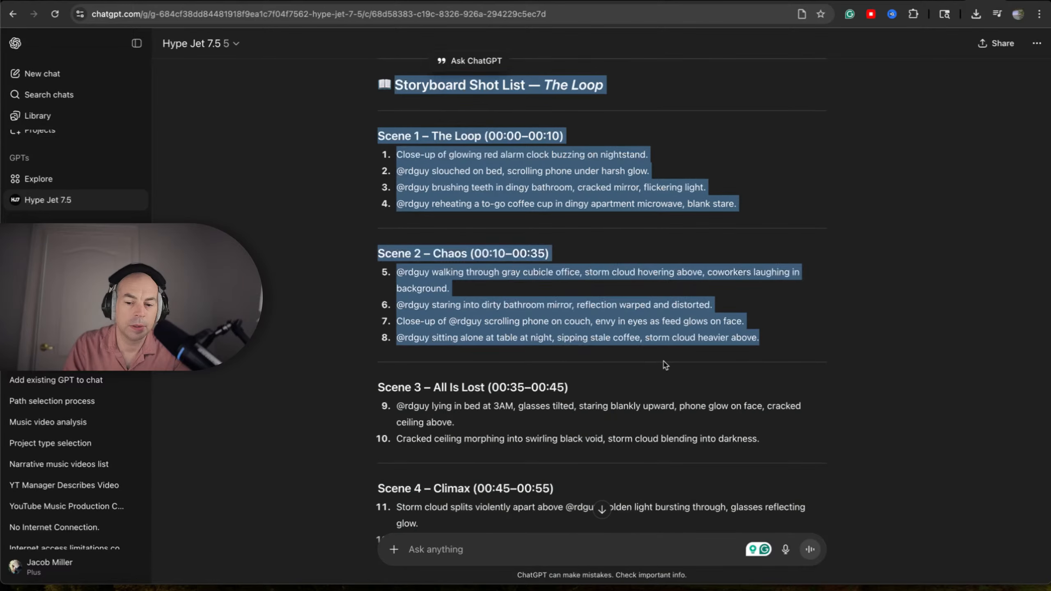
scroll(666, 365, down, 8)
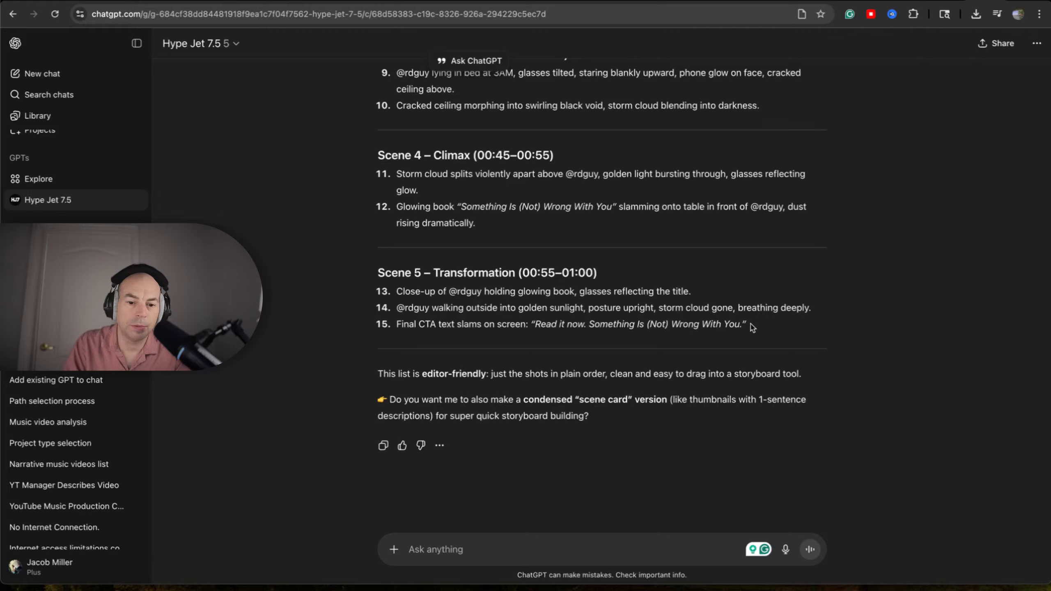
shift+click(769, 325)
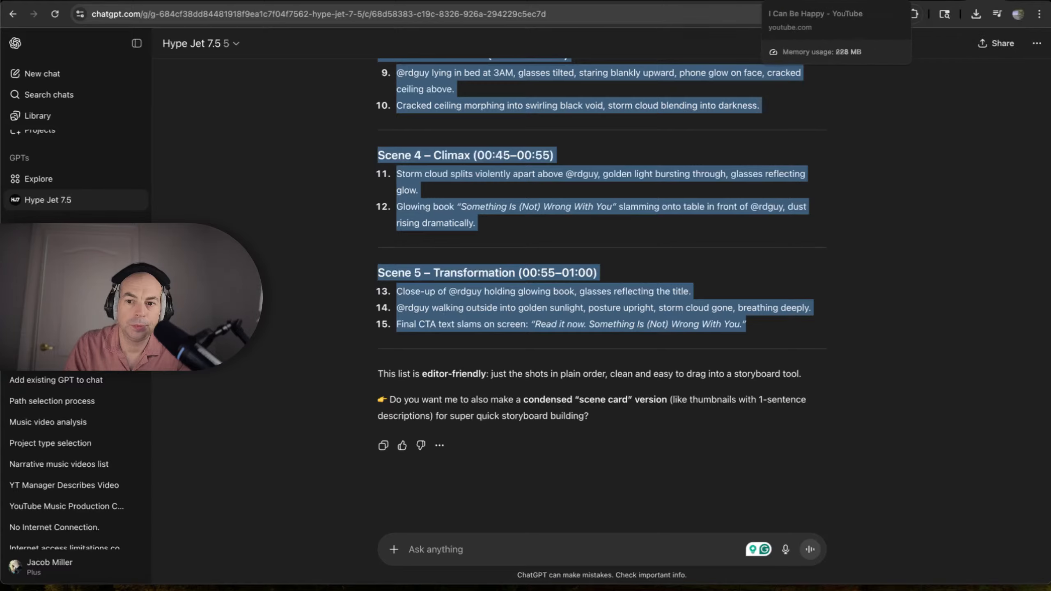
Step: Switch to OpenArt and start a new Character Vlog story
key(ctrl+Tab)
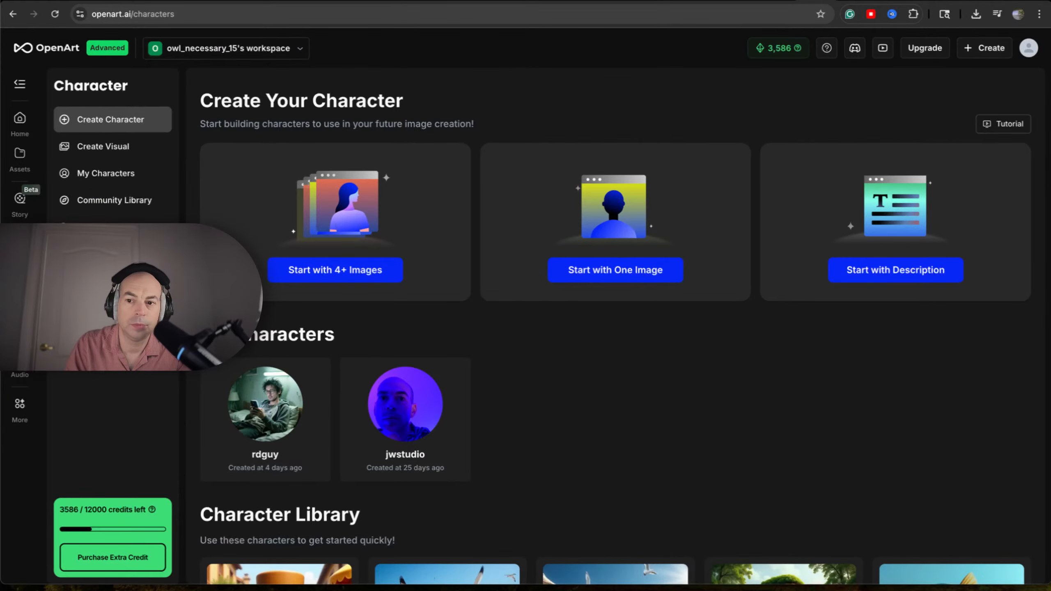
click(21, 202)
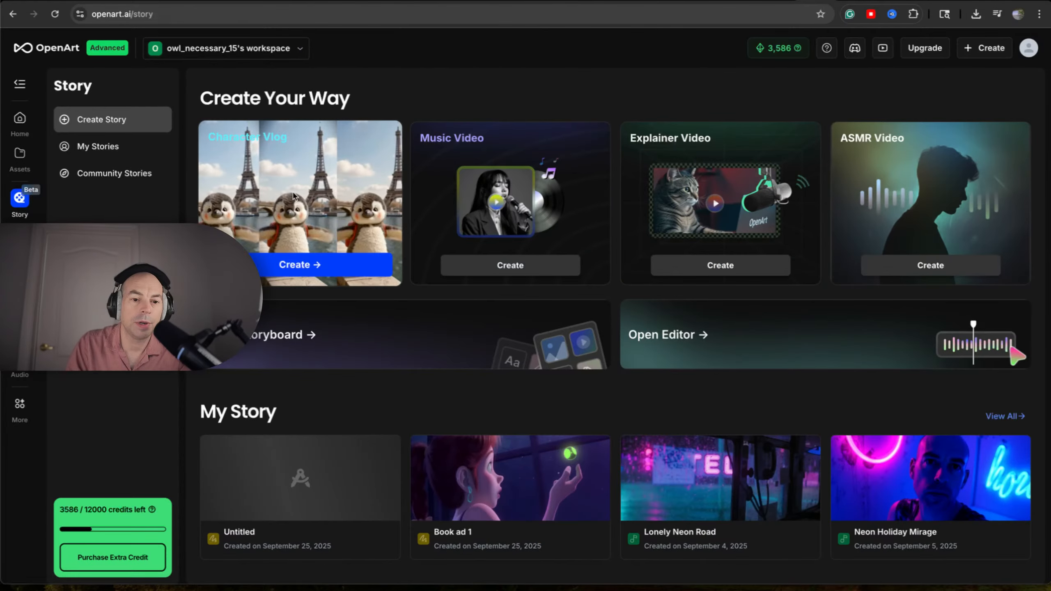
click(294, 195)
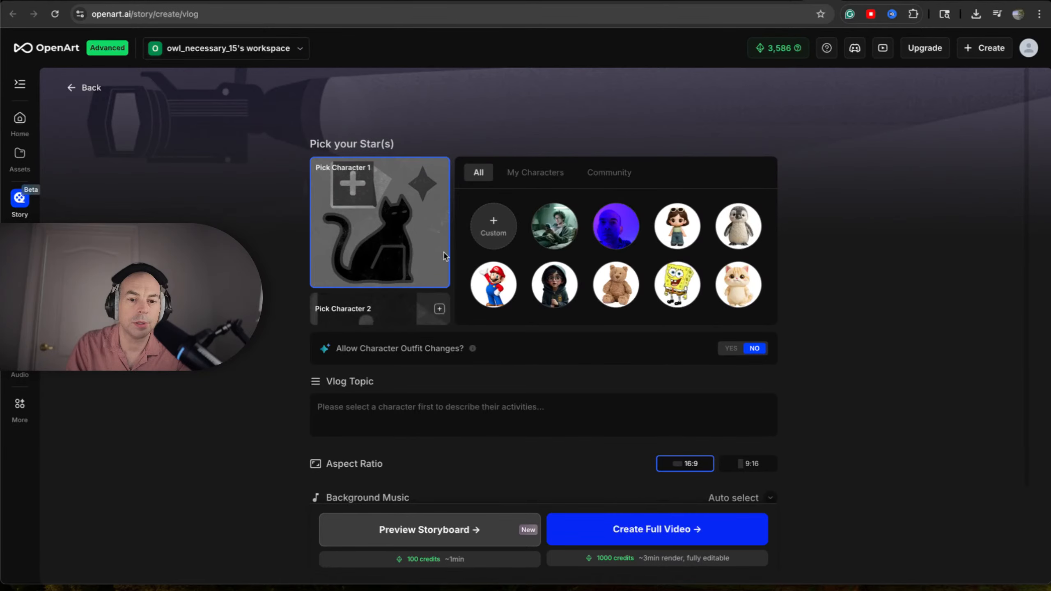
Step: Pick rdguy as the story's first character and allow character outfit changes
click(554, 238)
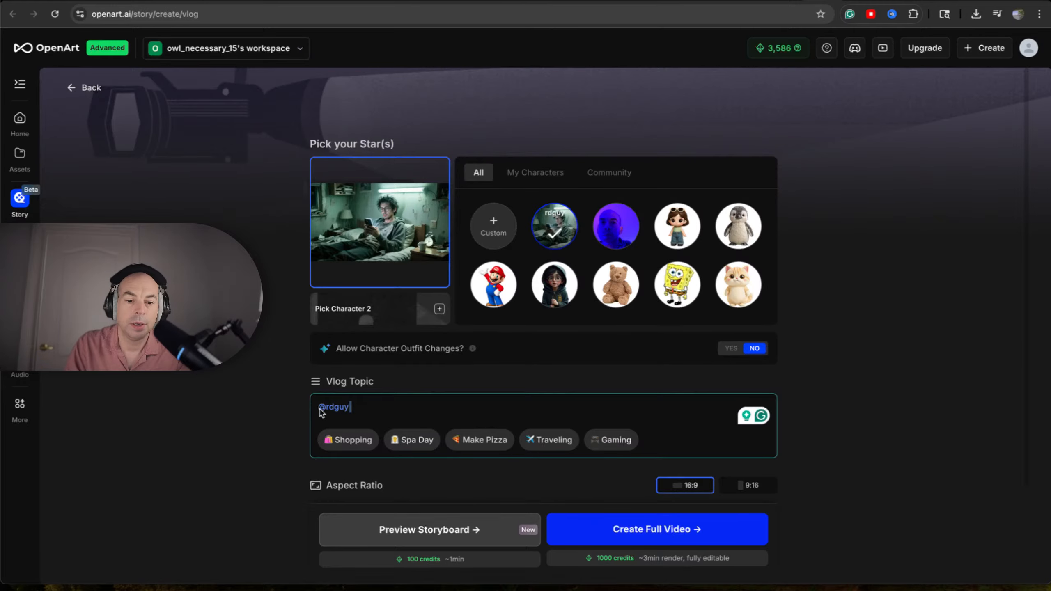
scroll(487, 408, down, 3)
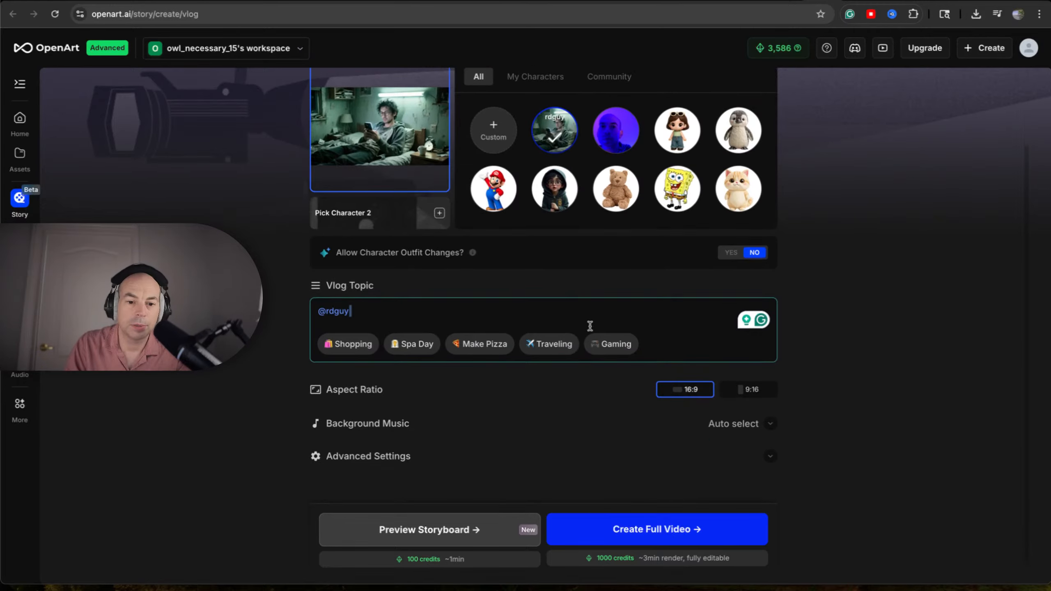
click(730, 253)
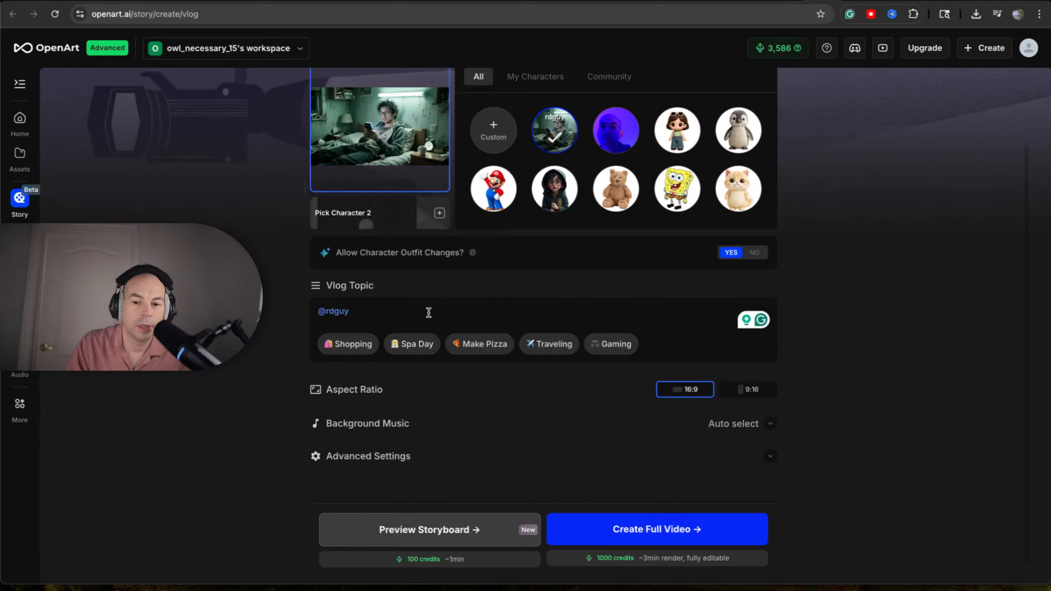
click(359, 310)
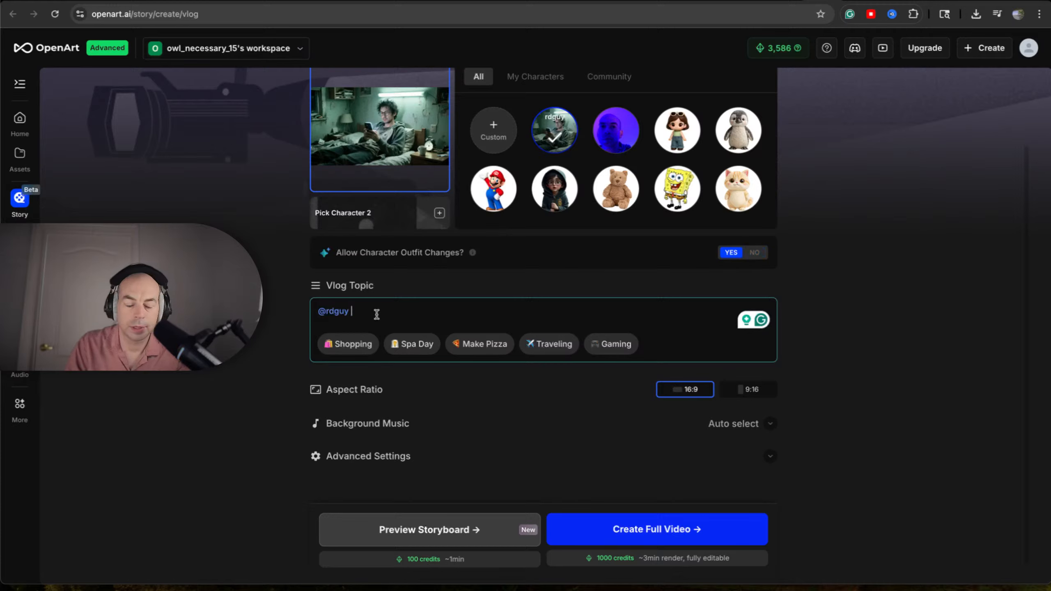
key(super+v)
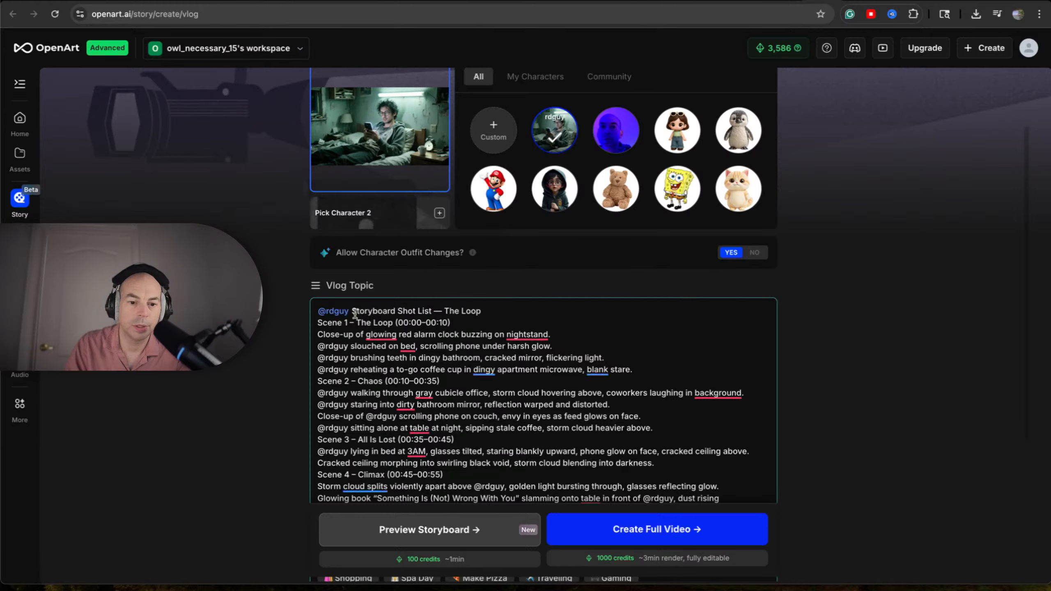
text(Here's)
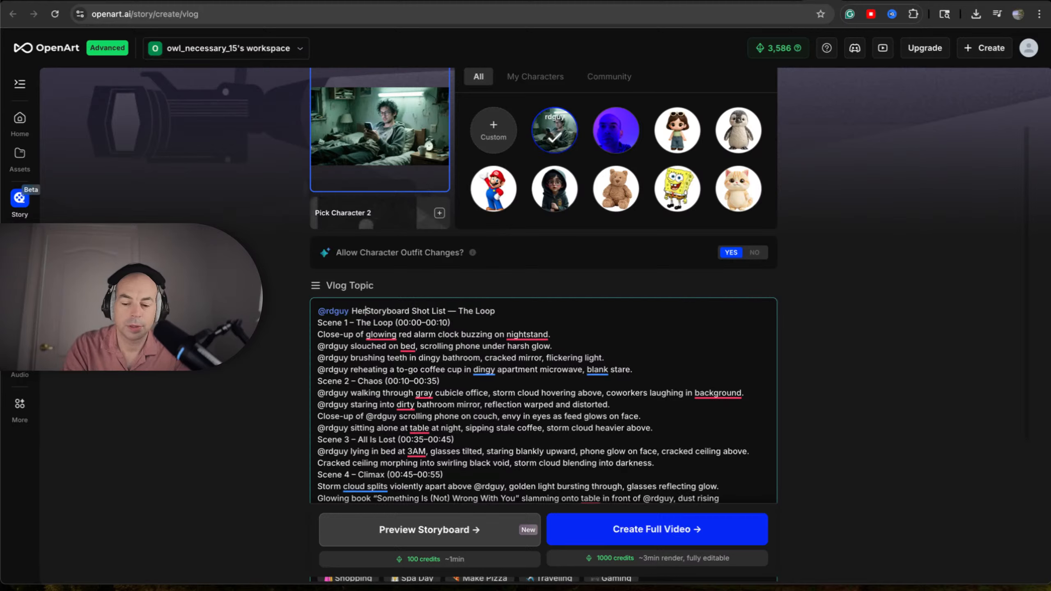
text( a)
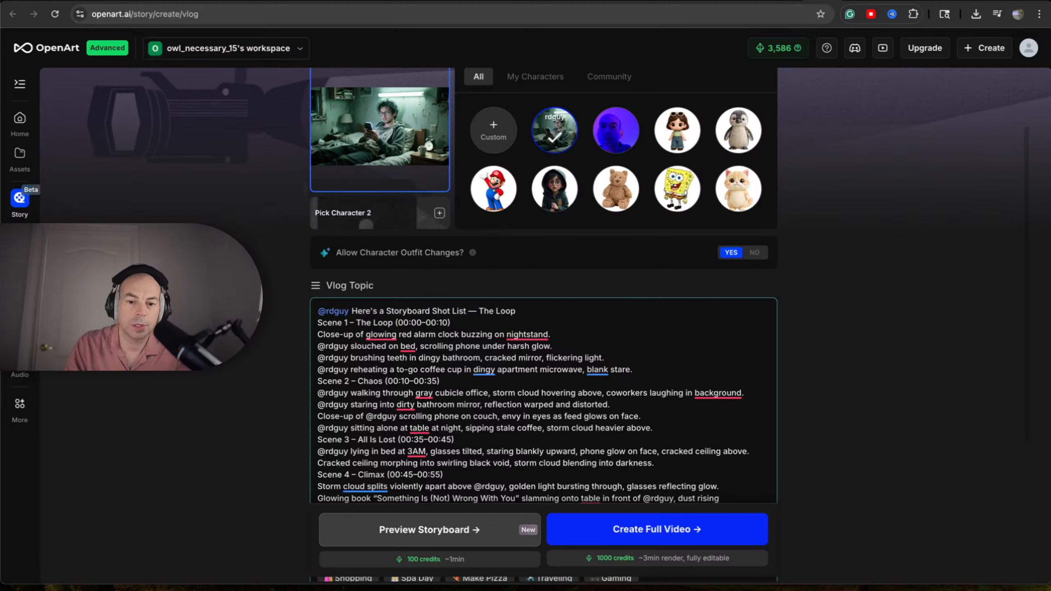
scroll(435, 332, down, 2)
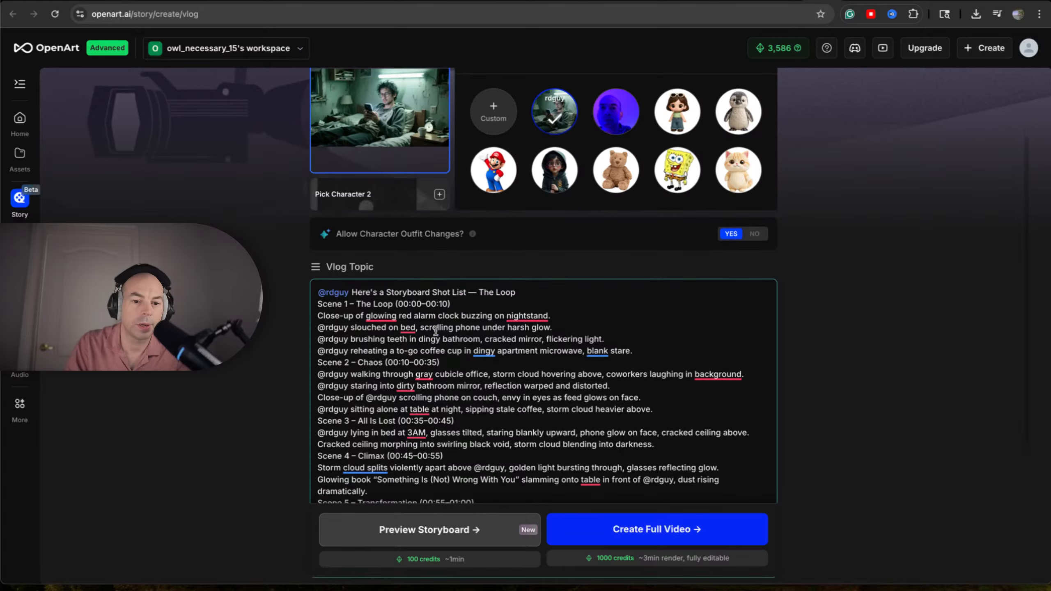
scroll(434, 331, down, 5)
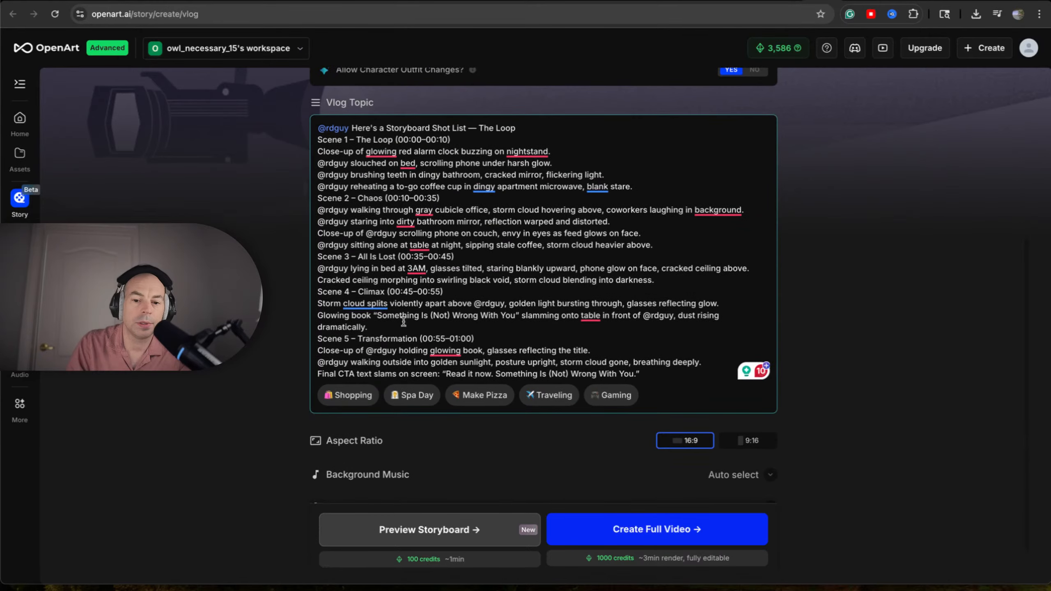
Step: Review the chosen star, the outfit setting and the pasted shot list in the Vlog Topic
scroll(476, 311, up, 8)
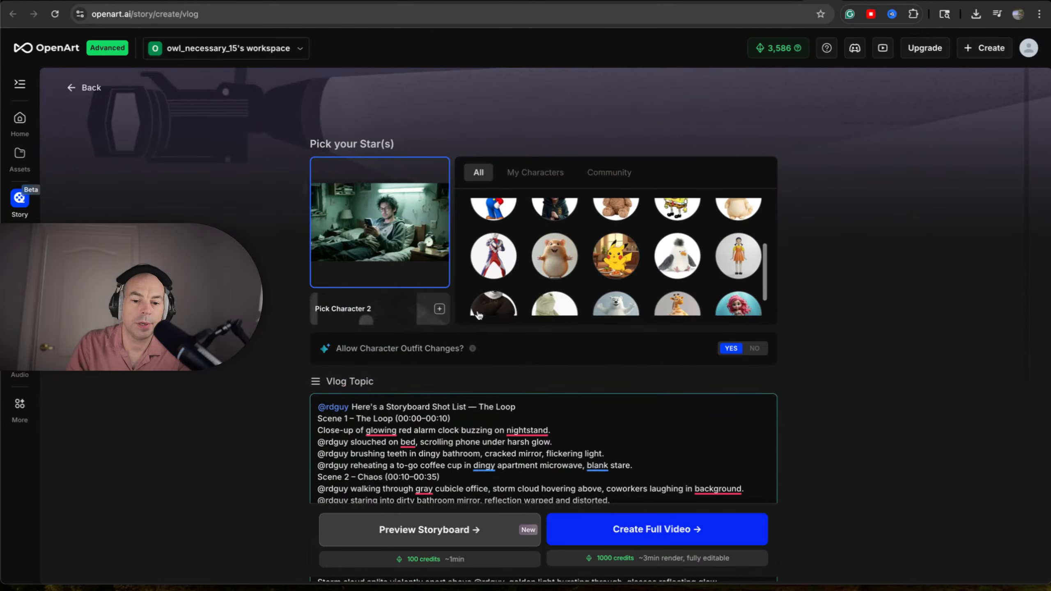
scroll(479, 420, down, 8)
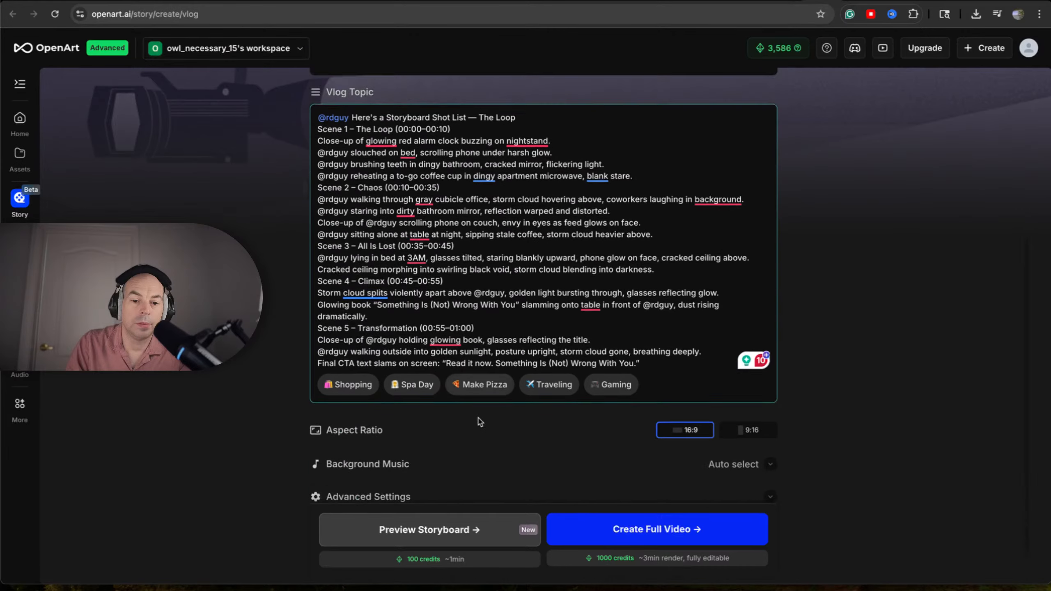
scroll(481, 422, up, 5)
scroll(481, 421, down, 1)
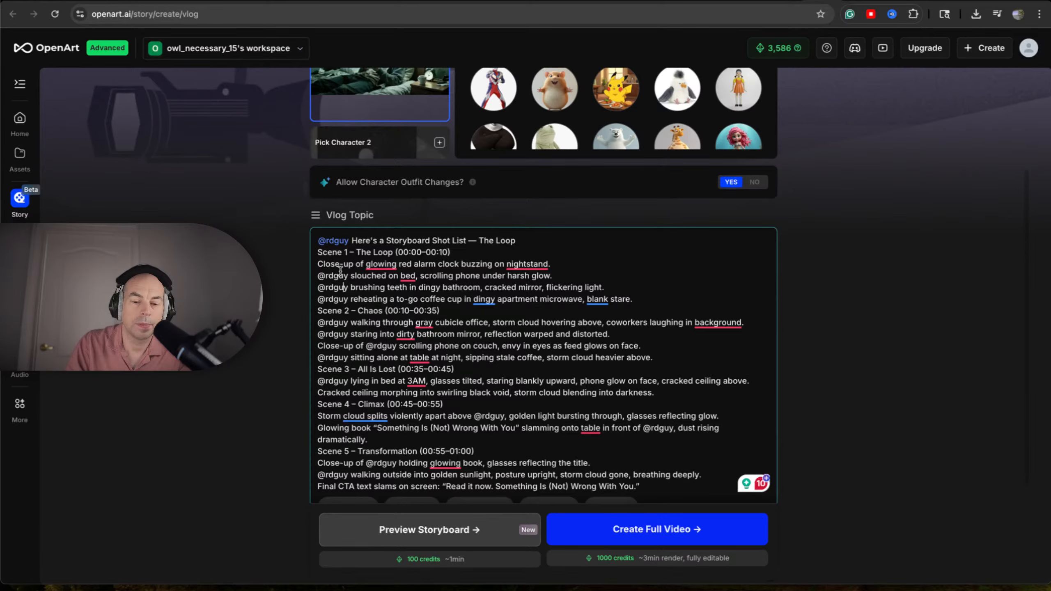
scroll(402, 292, down, 1)
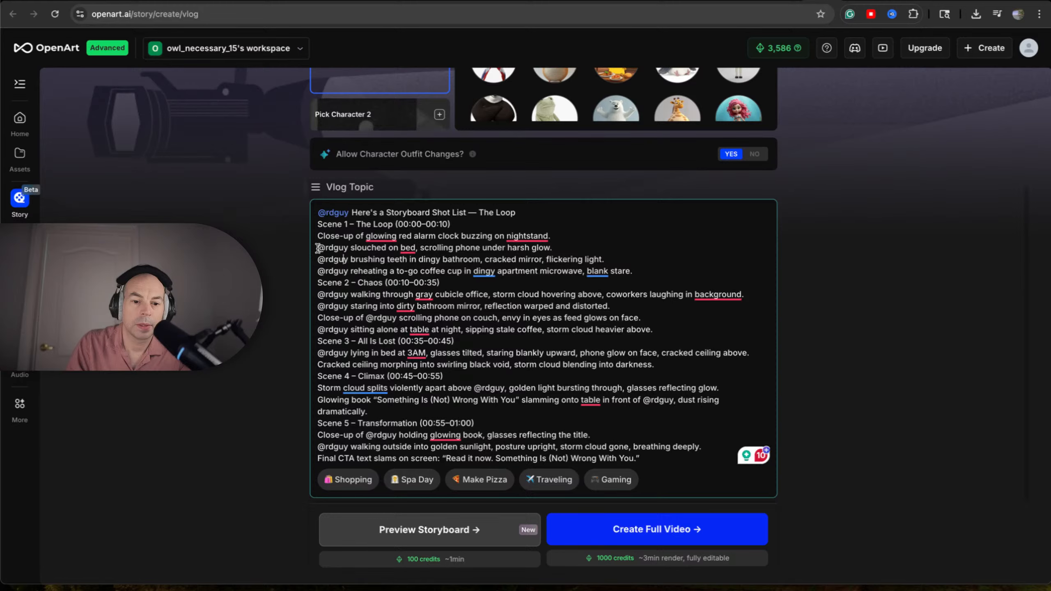
scroll(337, 251, down, 2)
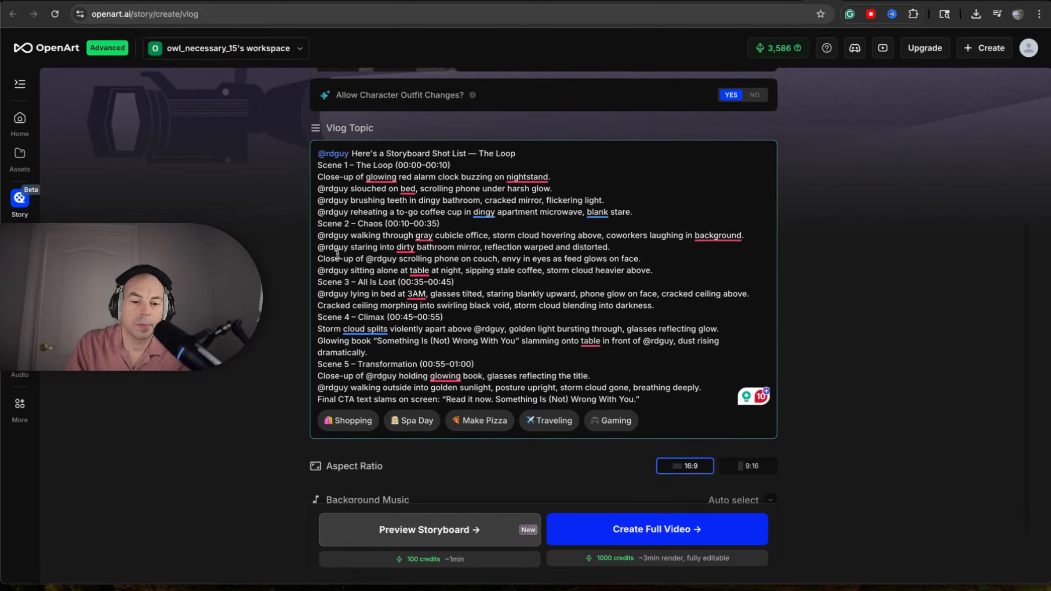
scroll(338, 252, up, 2)
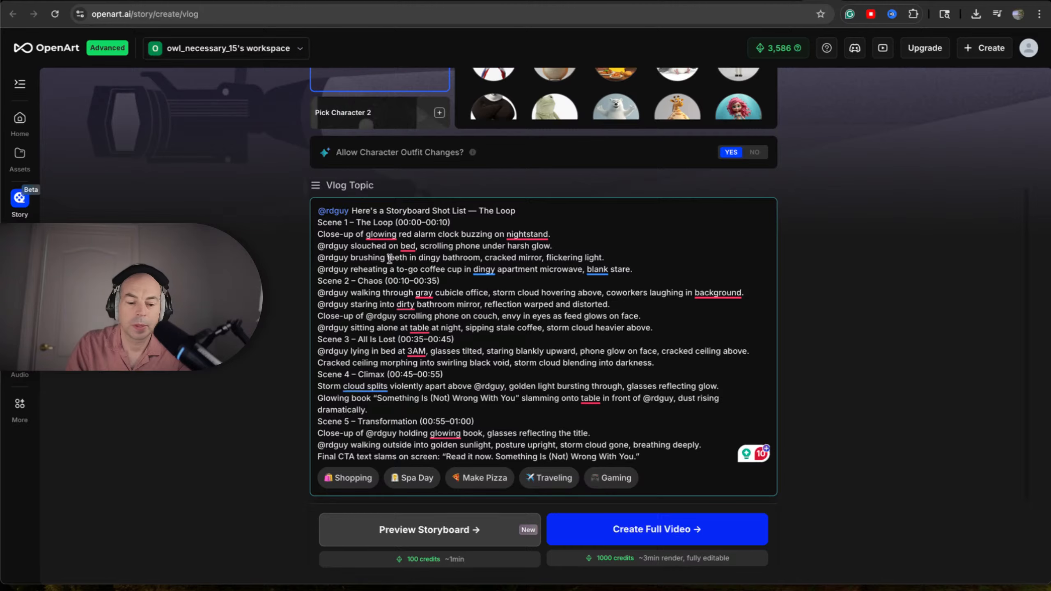
scroll(390, 259, down, 2)
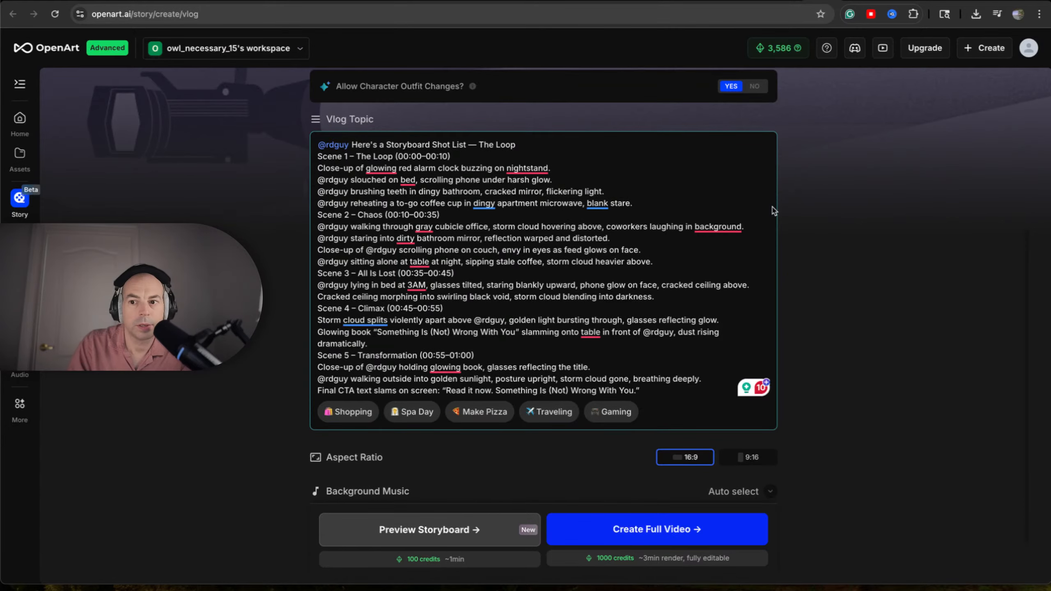
Step: Switch to ChatGPT to check how the storyboard shots are numbered, and return to the OpenArt vlog form
key(ctrl+Tab)
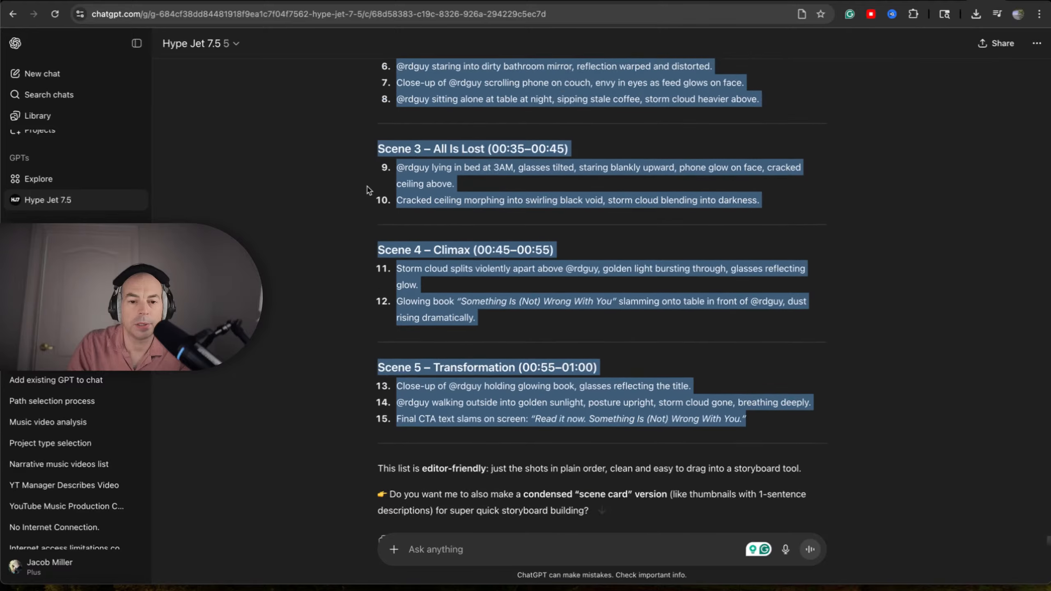
scroll(369, 191, up, 6)
drag(393, 134, 369, 121)
key(ctrl+Tab)
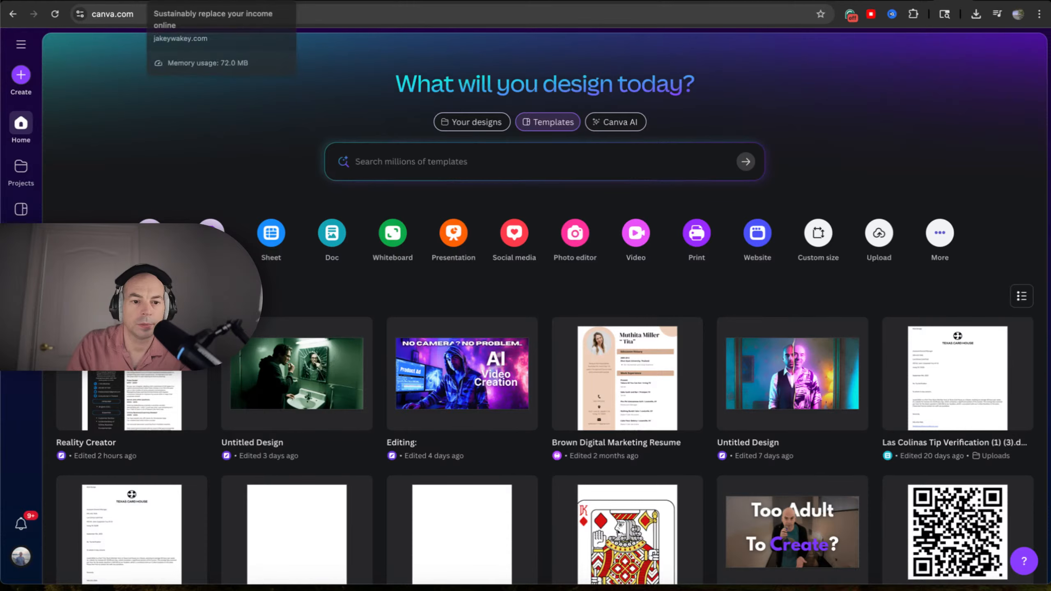
click(801, 1)
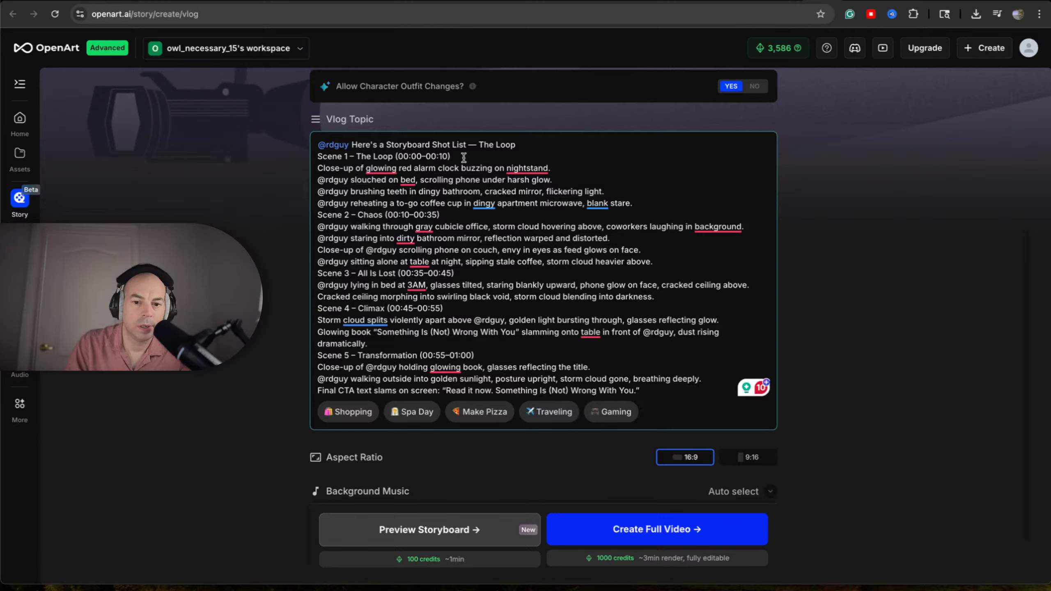
Step: In the Vlog Topic, delete the "Scene 1 – The Loop (00:00–00:10)" heading and number its four shots "1." to "4."
drag(456, 157, 320, 159)
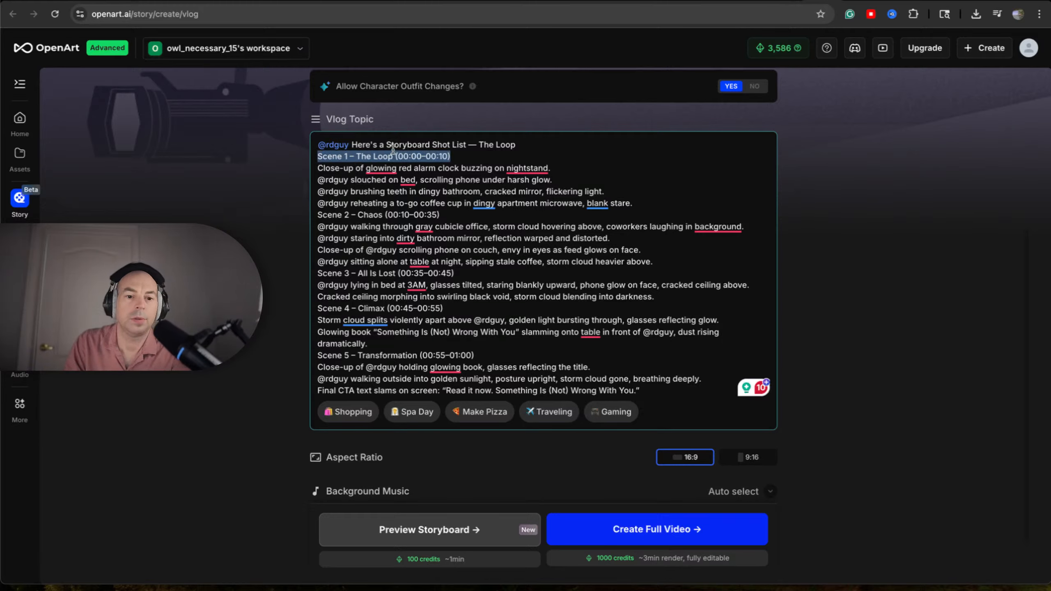
key(BackSpace)
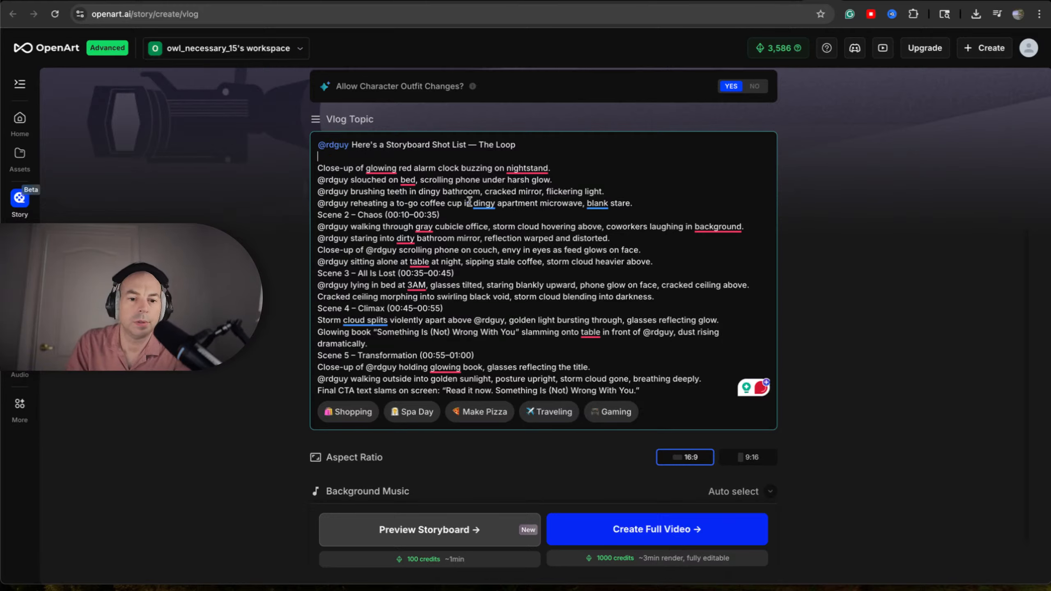
click(318, 167)
text(1.)
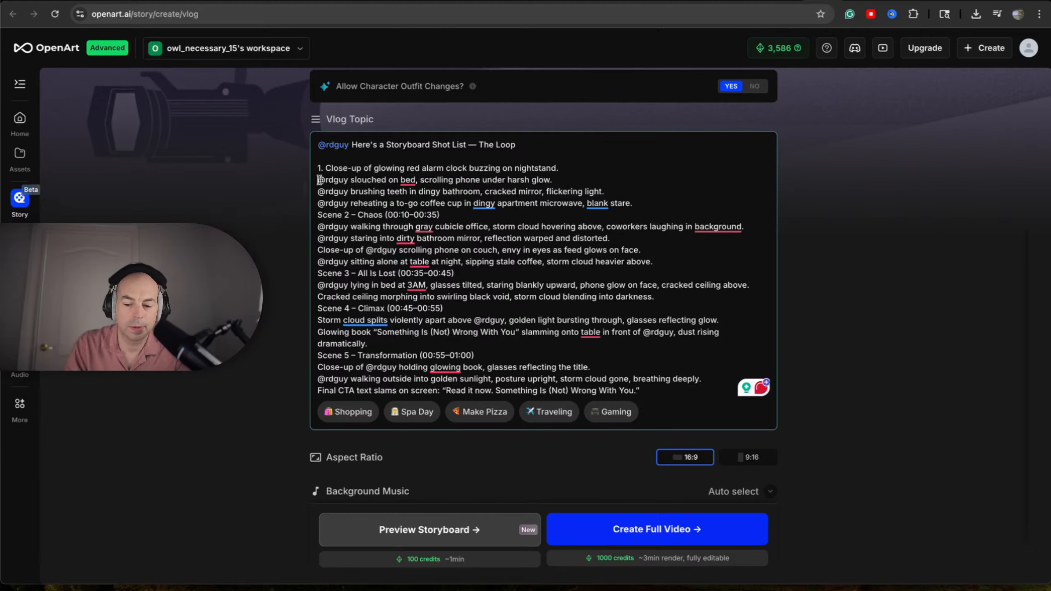
click(318, 180)
text(2.2)
key(BackSpace)
key(BackSpace)
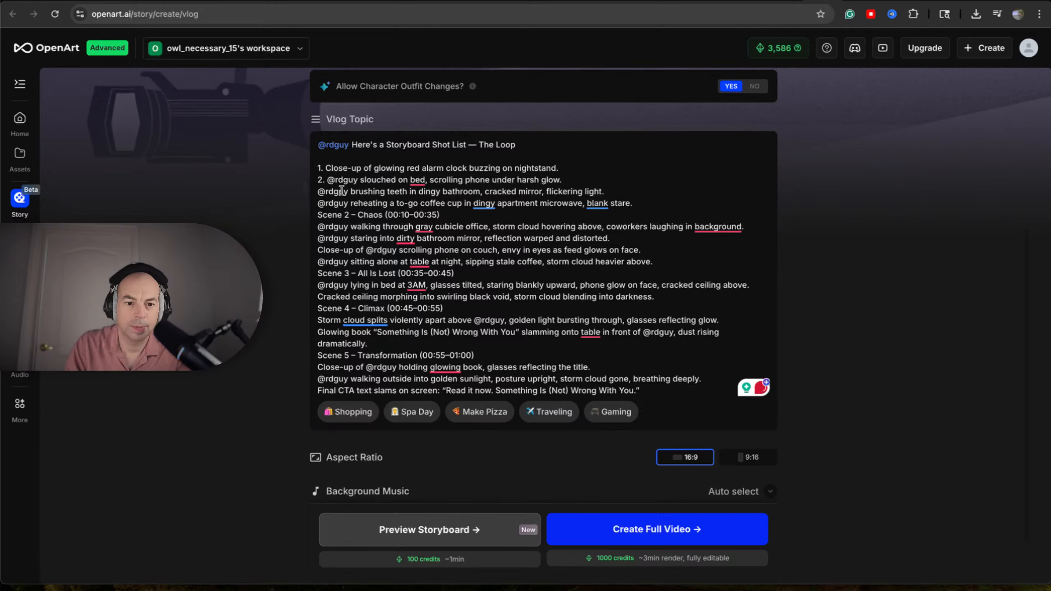
click(321, 194)
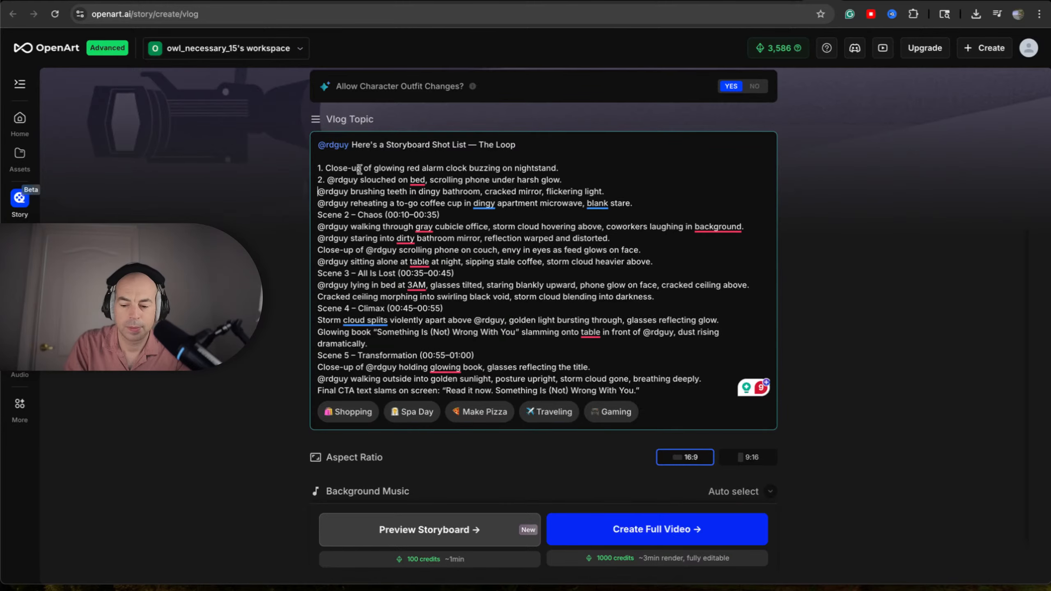
text(3.)
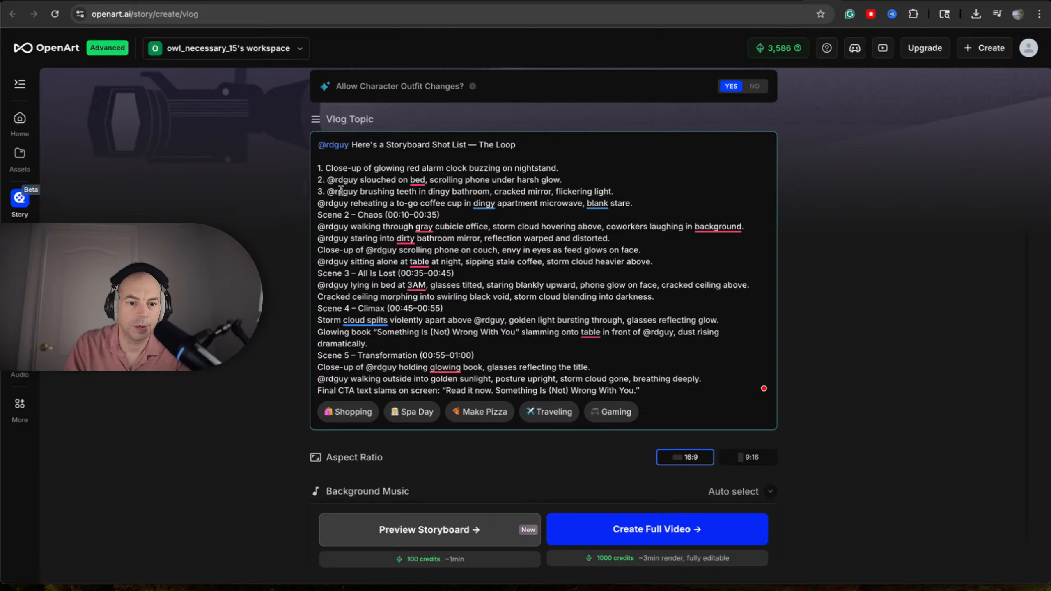
click(318, 203)
text(4.)
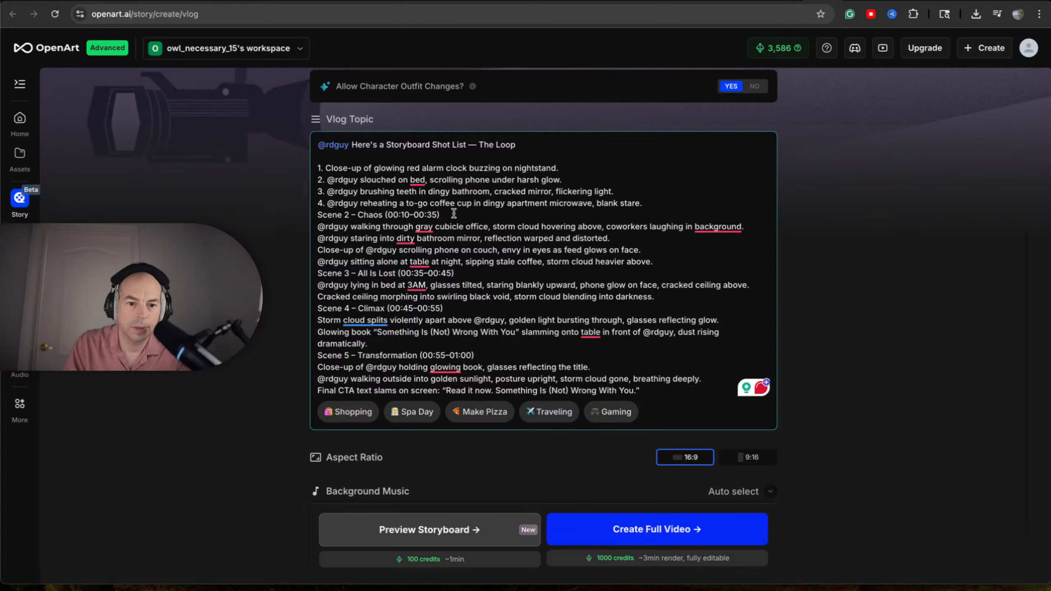
Step: Delete the "Scene 2 – Chaos (00:10–00:35)" heading and number its four shots "5." to "8."
drag(454, 215, 353, 217)
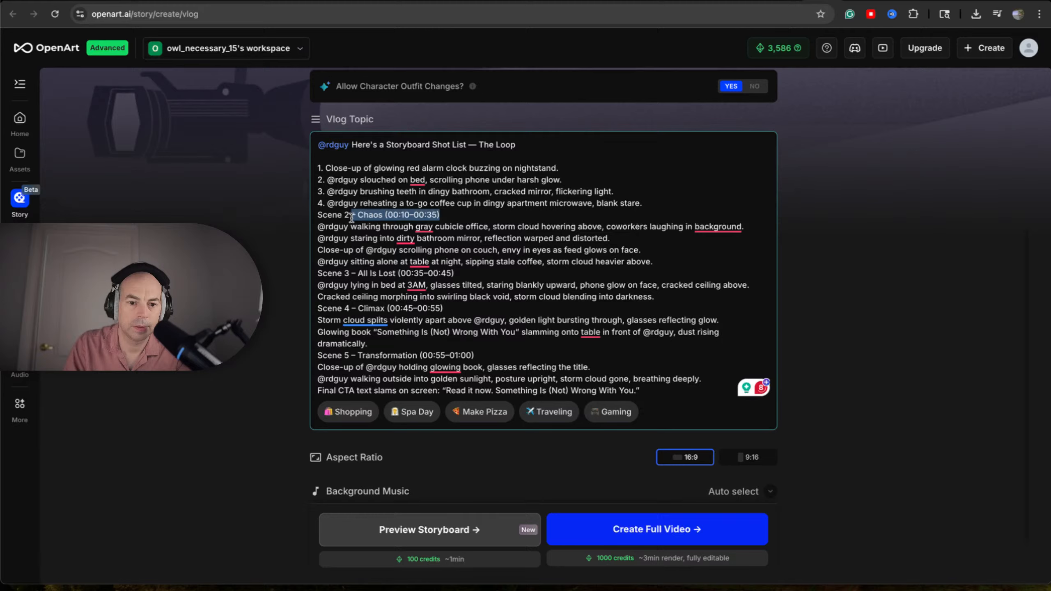
key(BackSpace)
key(BackSpace)
key(BackSpace)
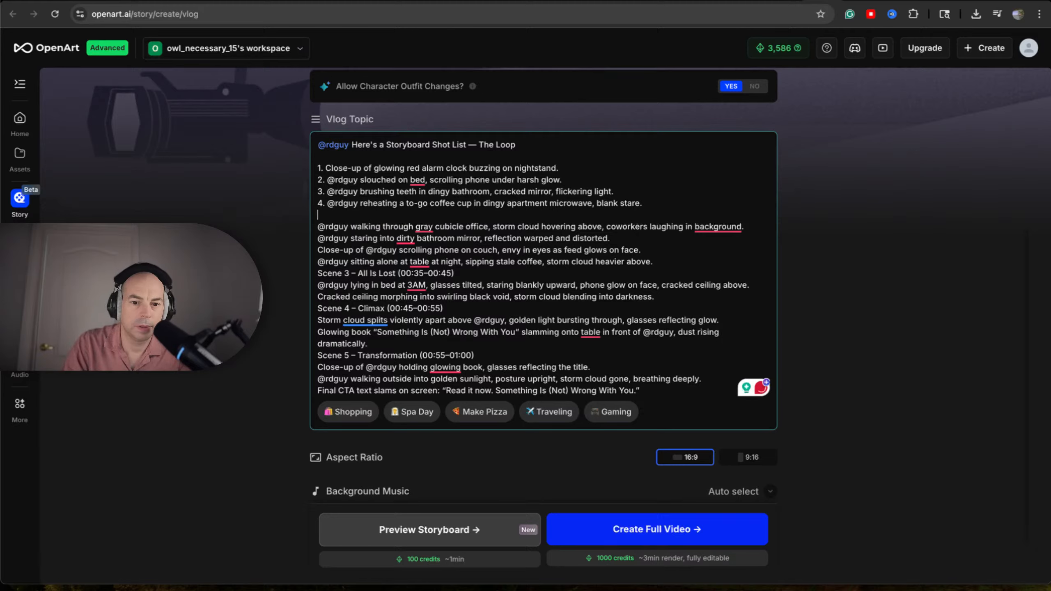
click(318, 227)
click(317, 227)
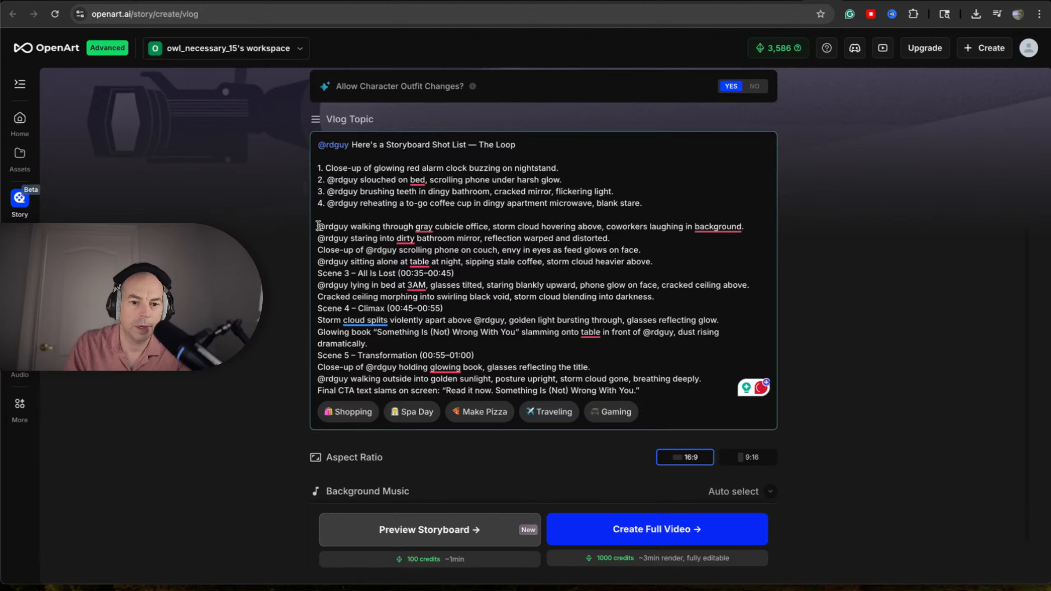
text(5.)
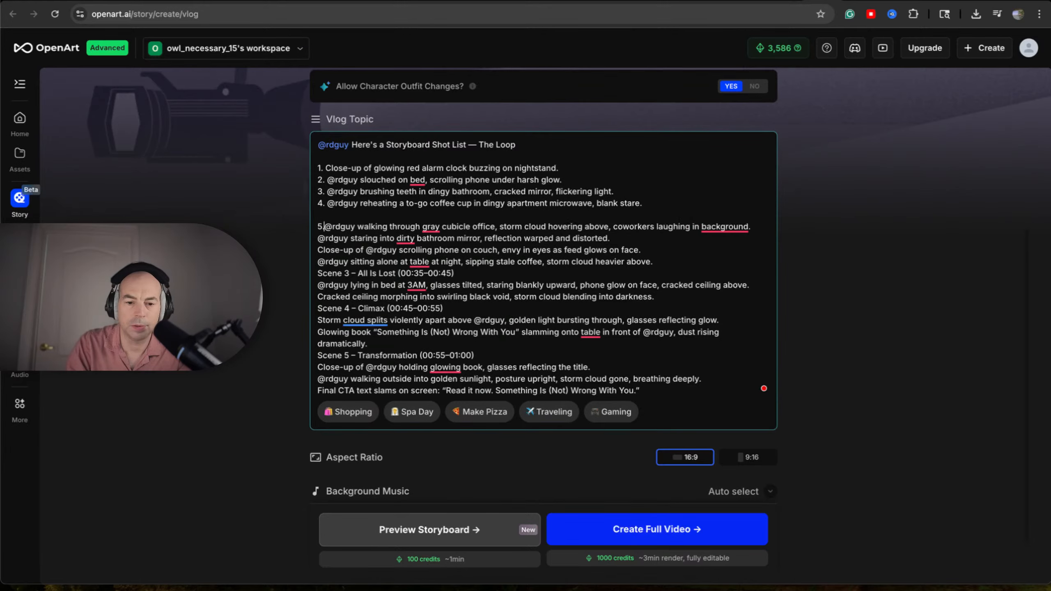
click(317, 239)
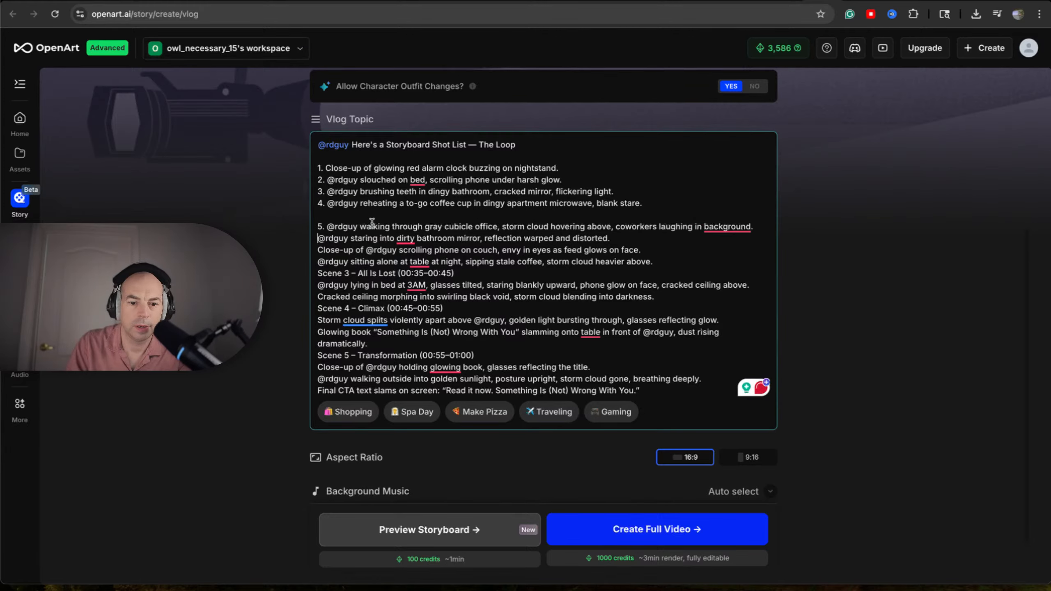
text(6.)
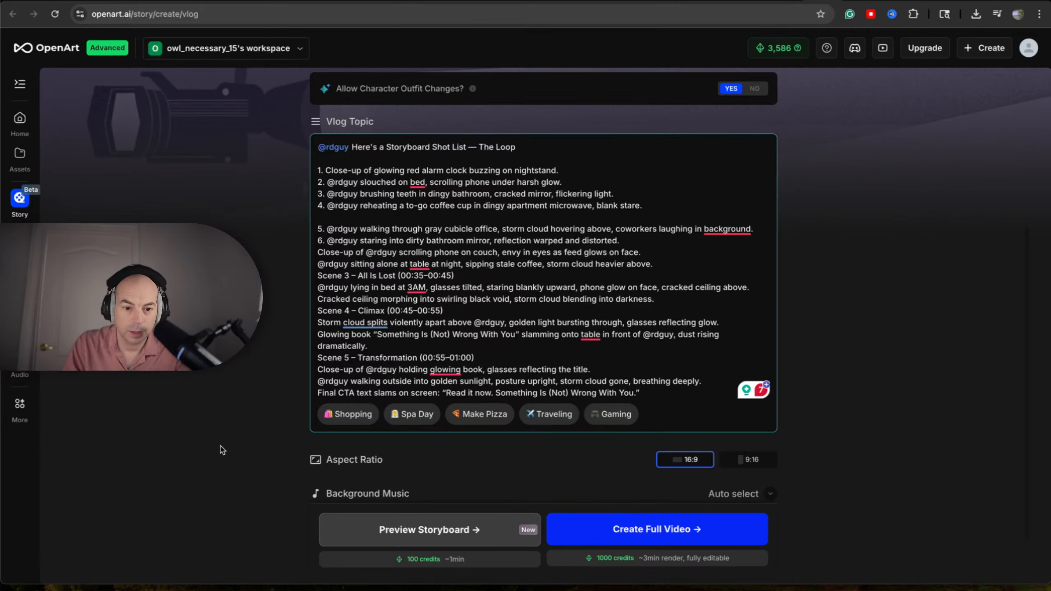
click(318, 253)
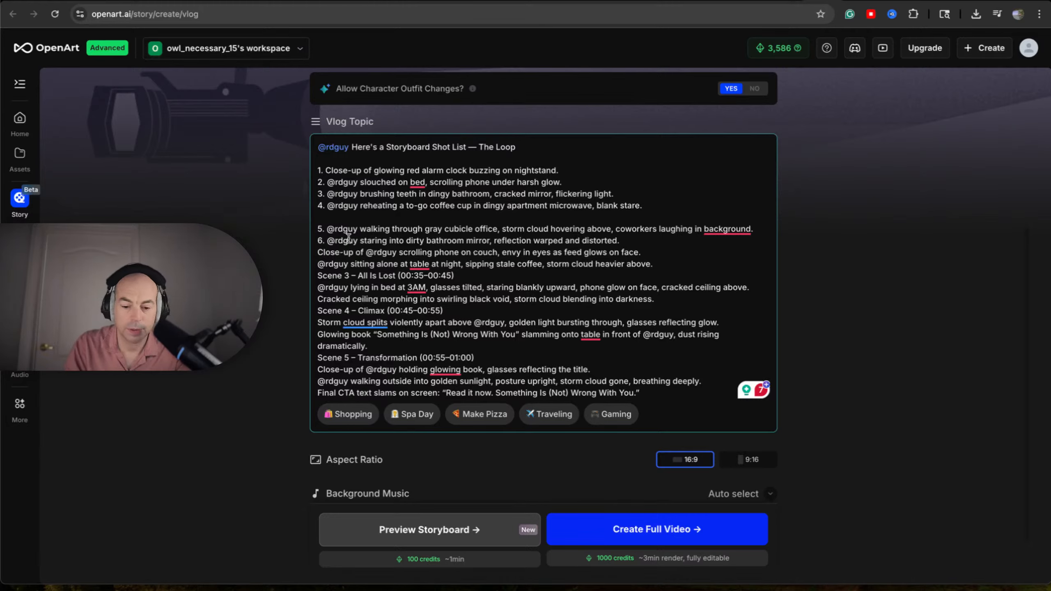
text(7.)
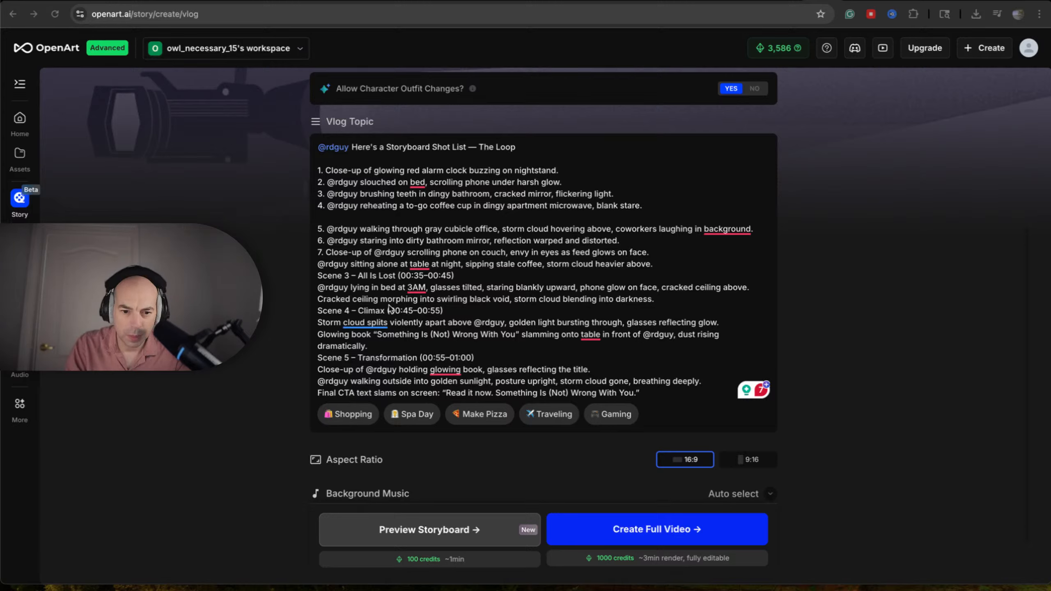
click(318, 265)
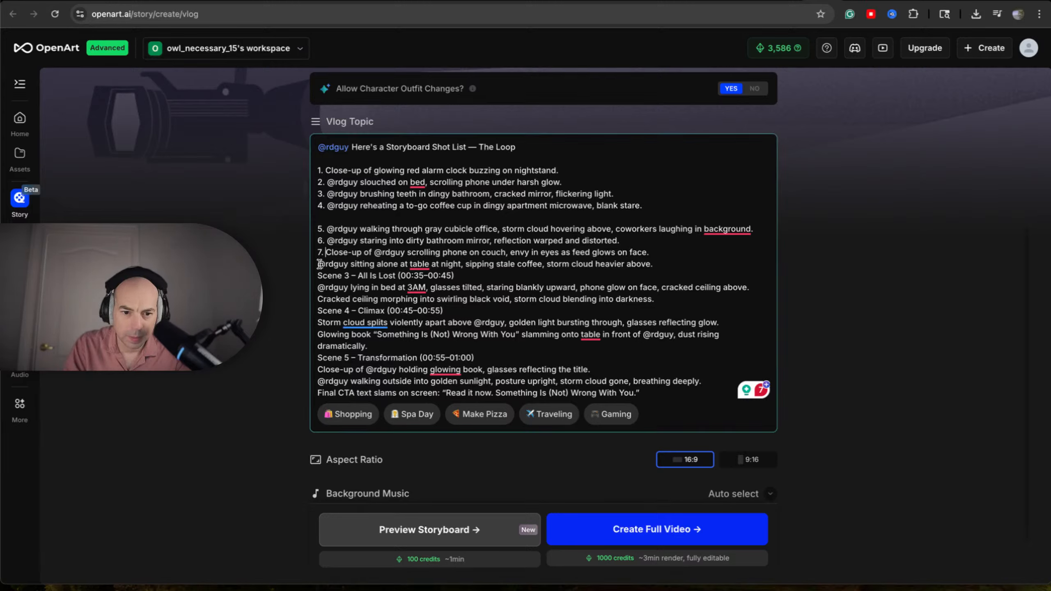
text(8.)
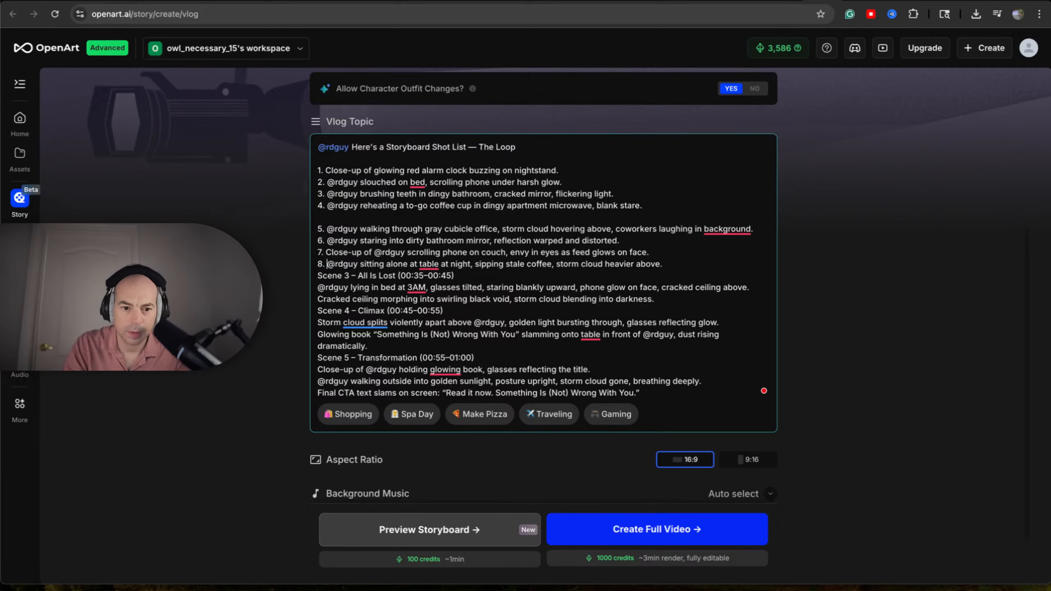
Step: Delete the "Scene 3 – All Is Lost (00:35–00:45)" heading and number its two shots "9." and "10."
key(Down)
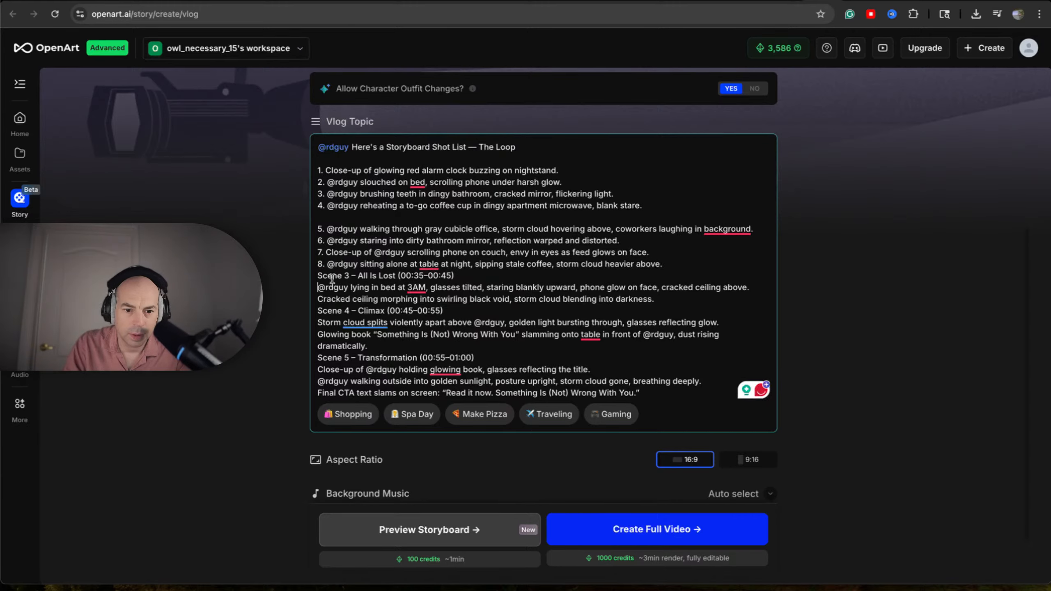
key(End)
key(shift+Home)
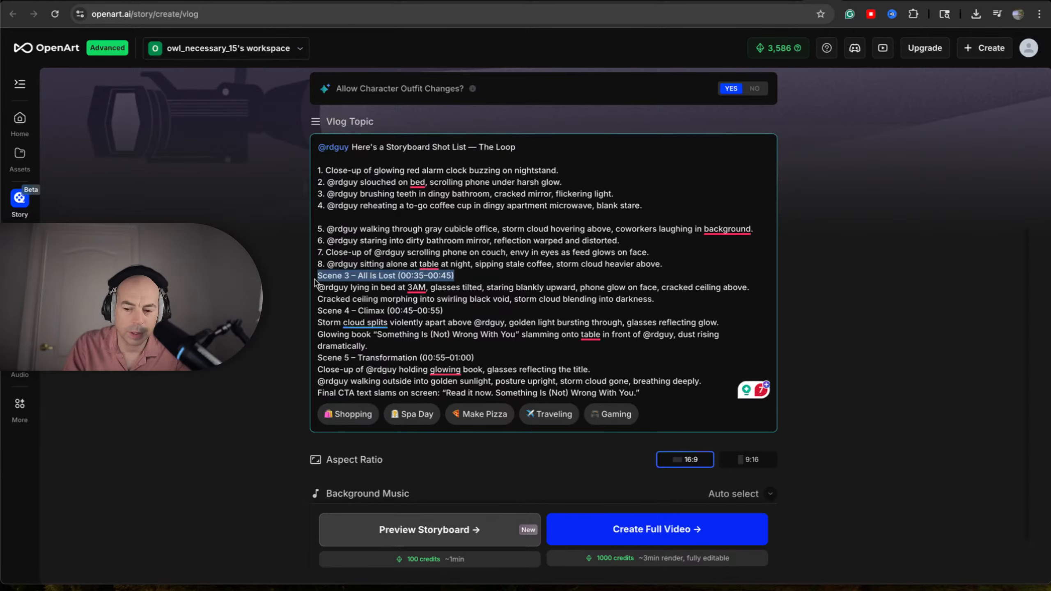
key(BackSpace)
text(9)
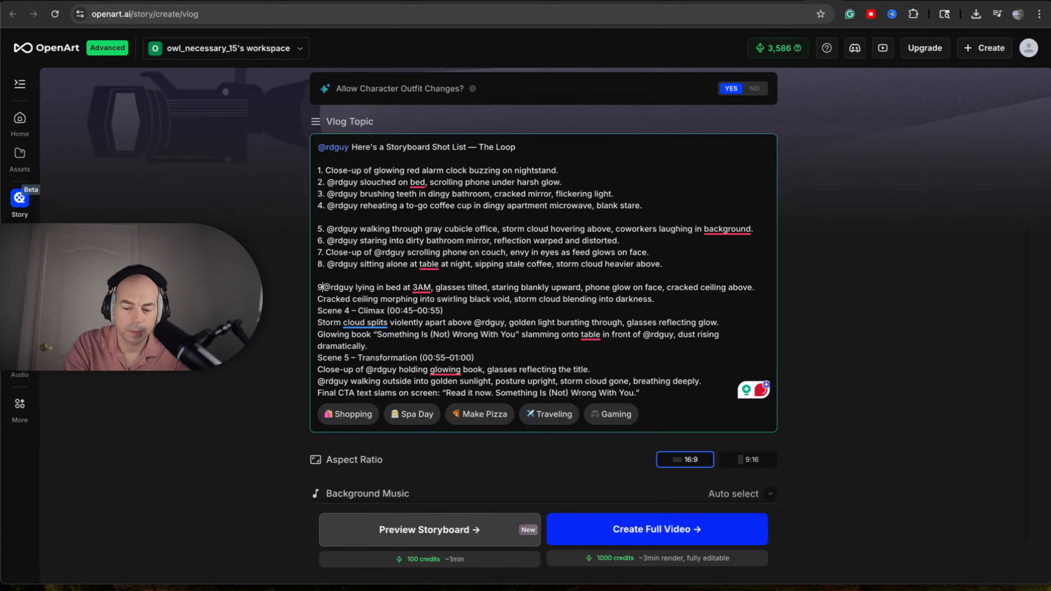
text(.)
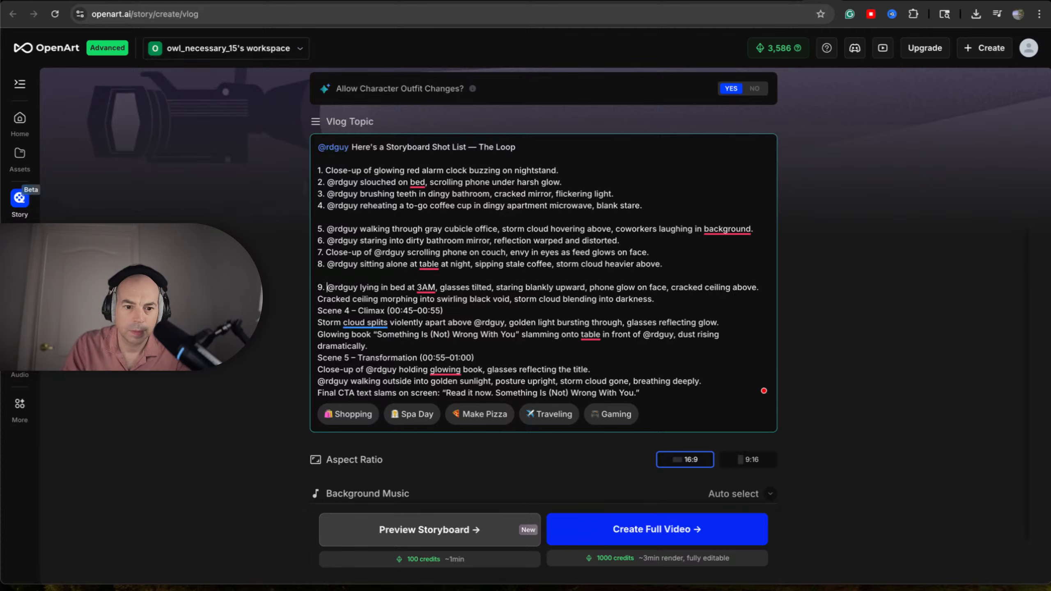
click(319, 298)
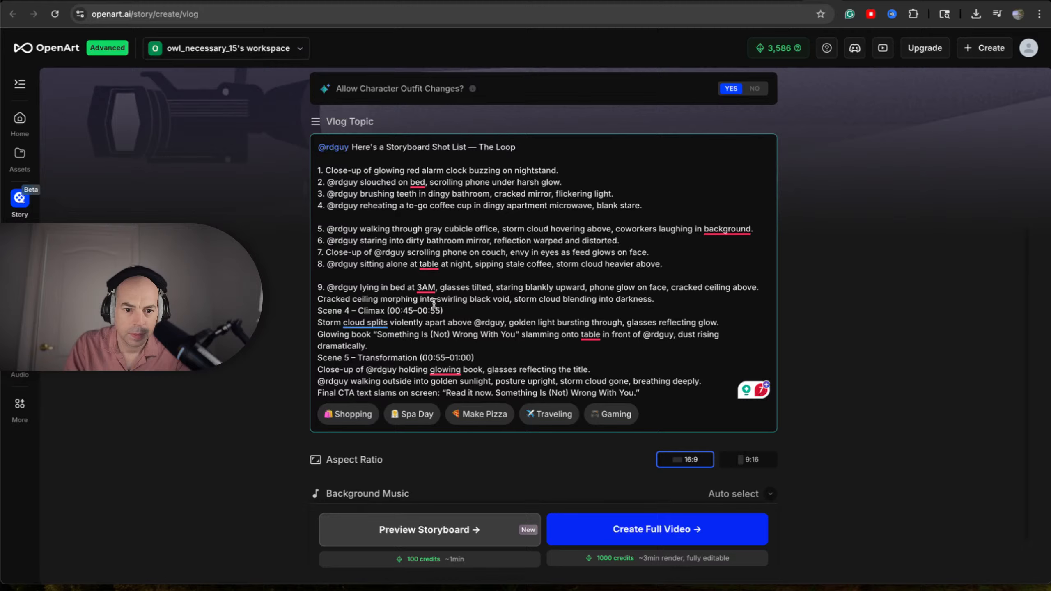
text(11.)
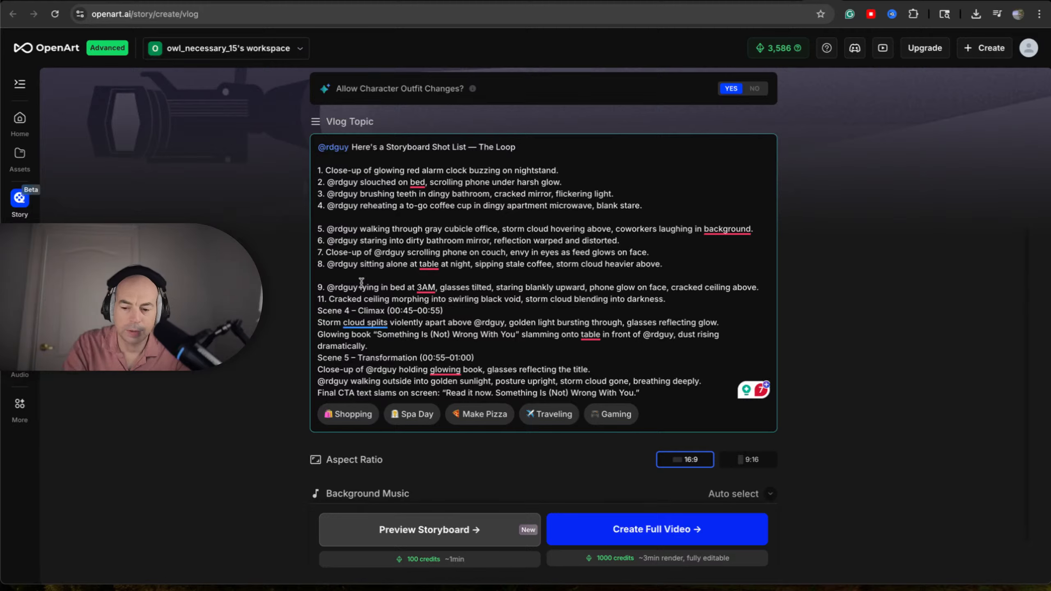
key(BackSpace)
text(0)
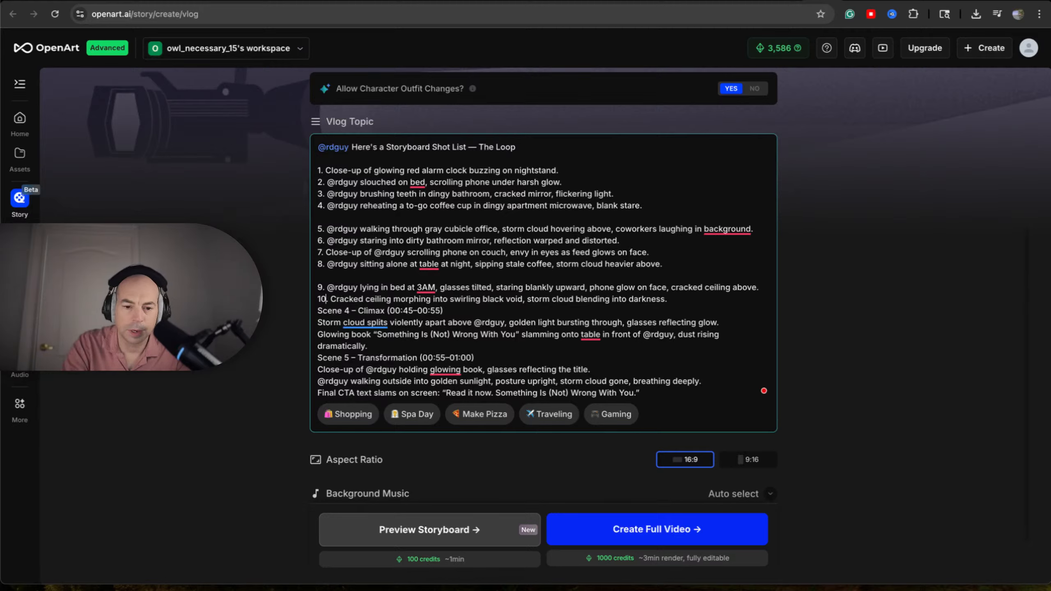
Step: Number the "Scene 4 – Climax (00:45–00:55)" heading "11." and its two shots "12." and "13." in the Vlog Topic
click(318, 310)
text(11.)
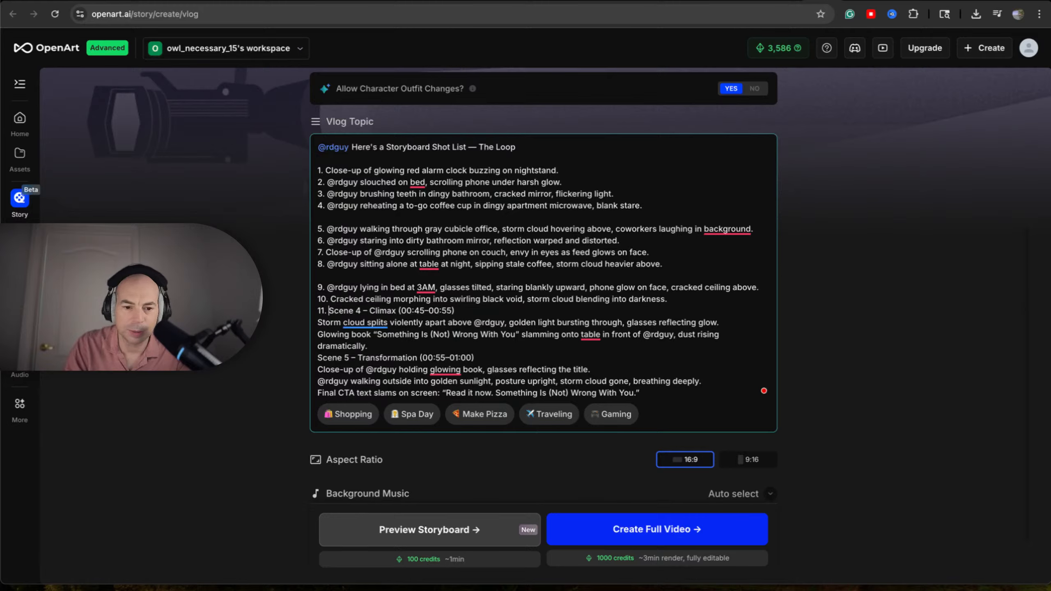
click(317, 322)
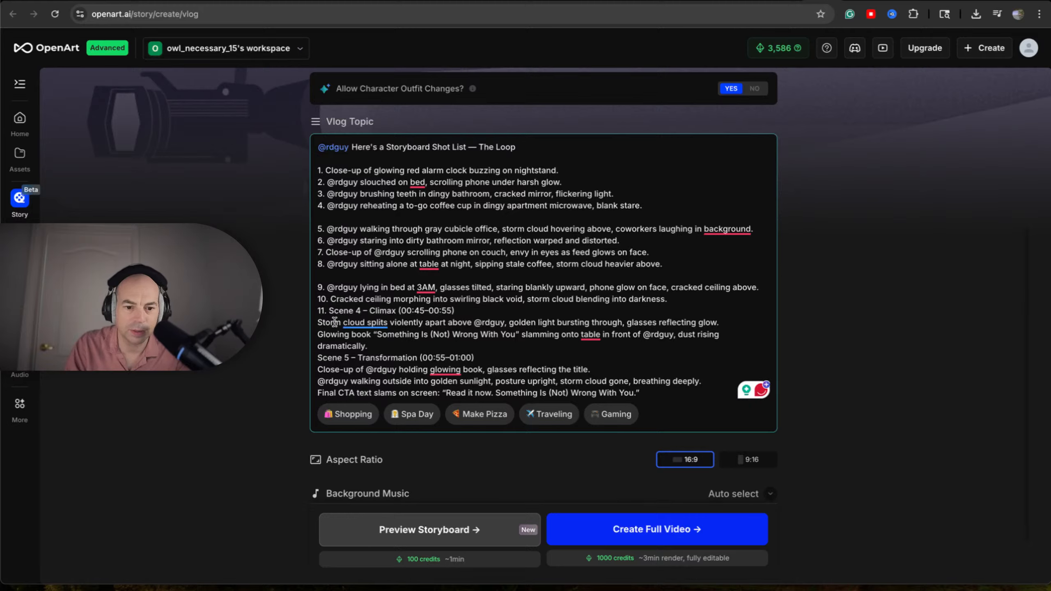
text(12.)
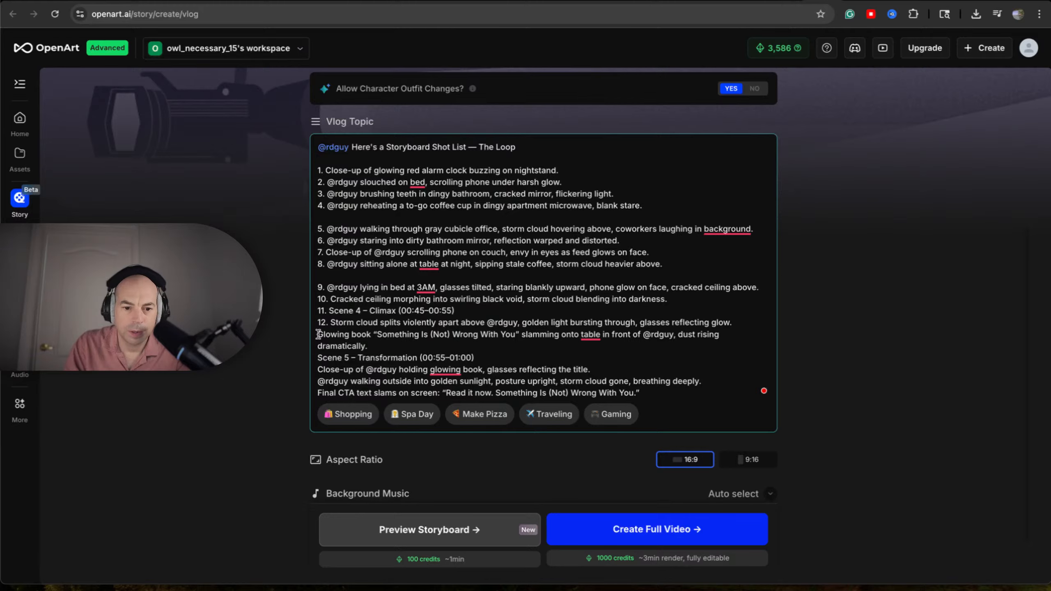
click(318, 335)
text(13)
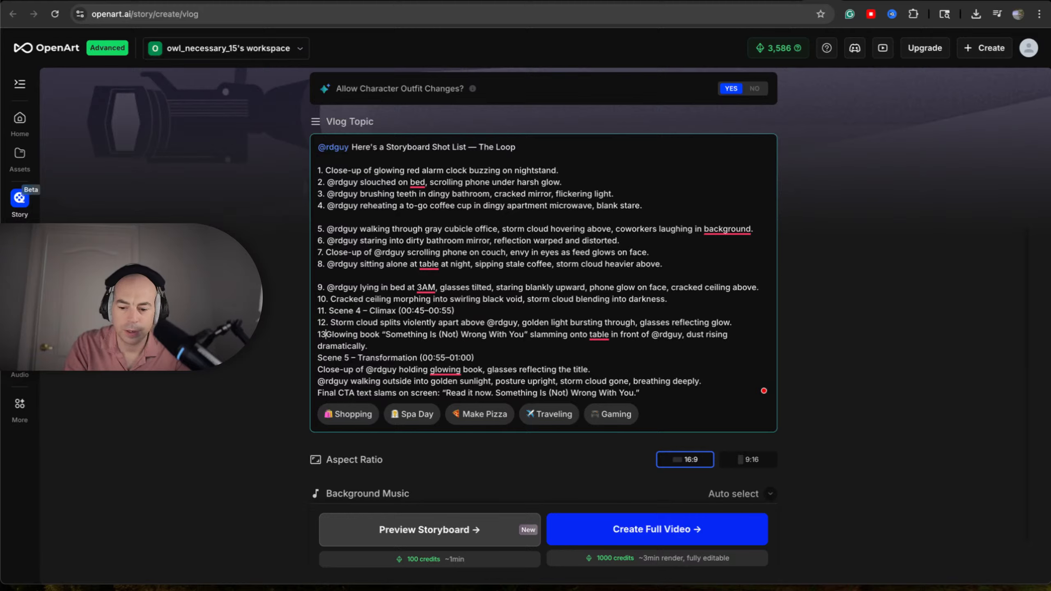
text(.)
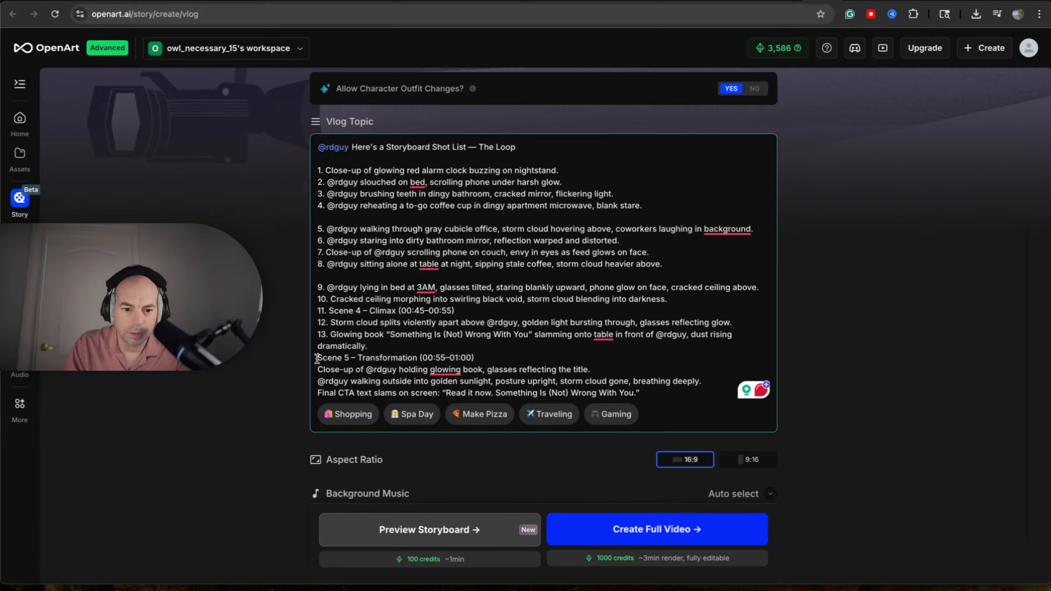
drag(492, 357, 316, 361)
key(BackSpace)
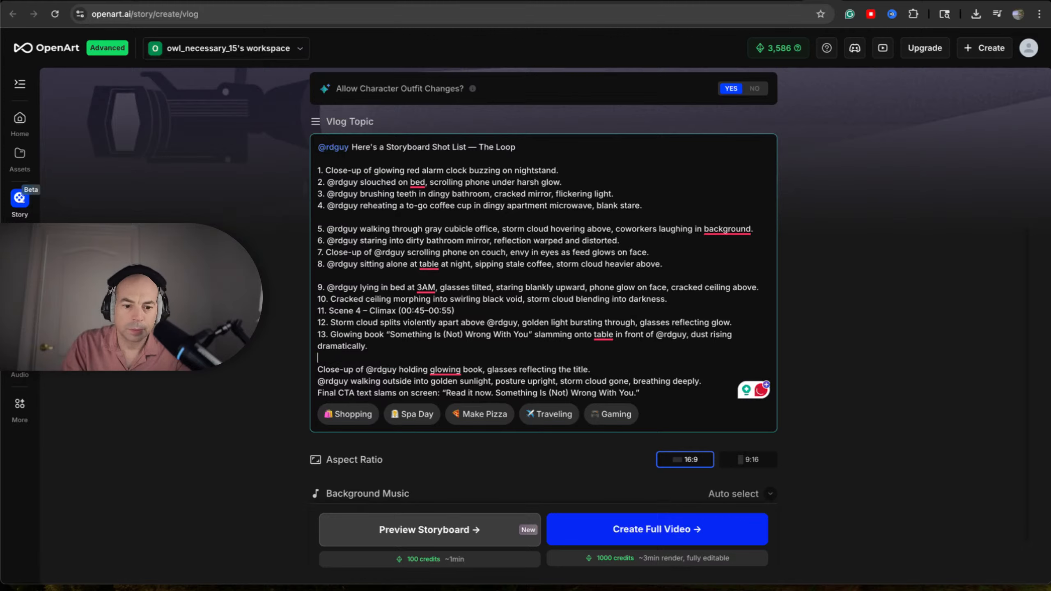
text(14.)
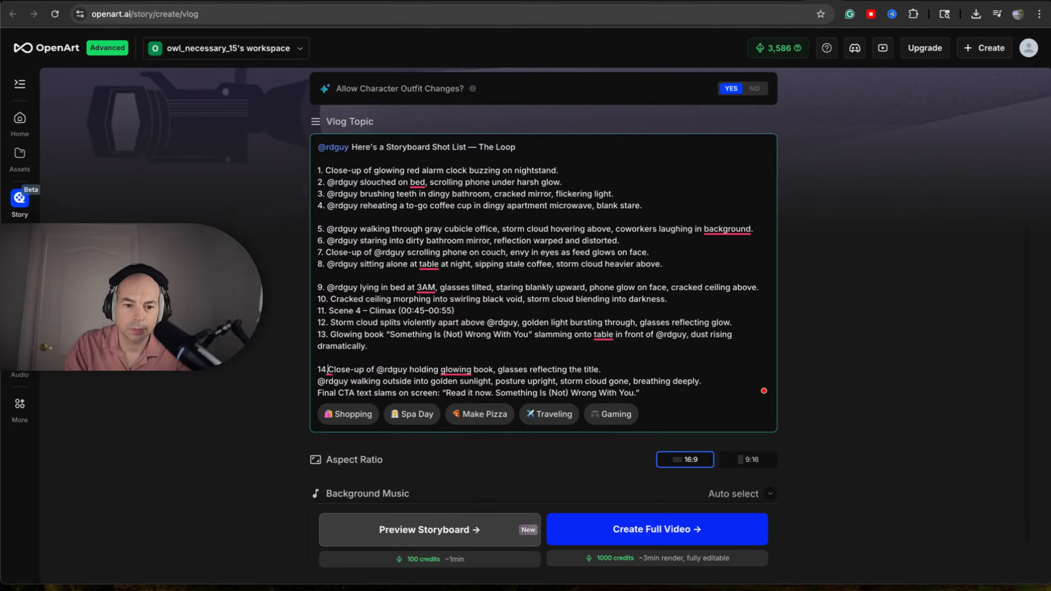
click(318, 381)
text(15.)
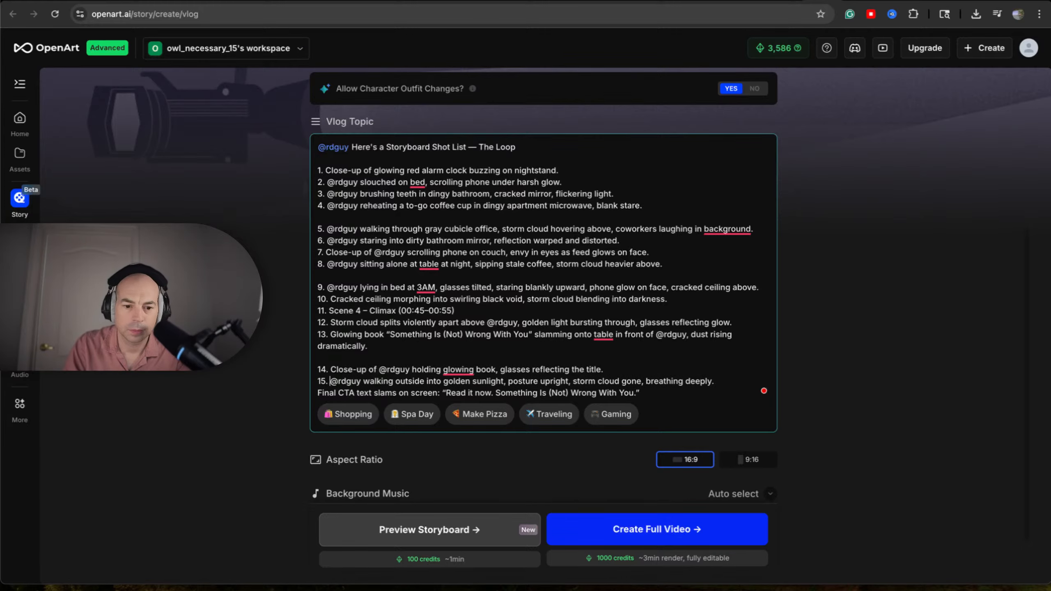
Step: Set Allow Character Outfit Changes to NO for the vlog
scroll(347, 337, down, 2)
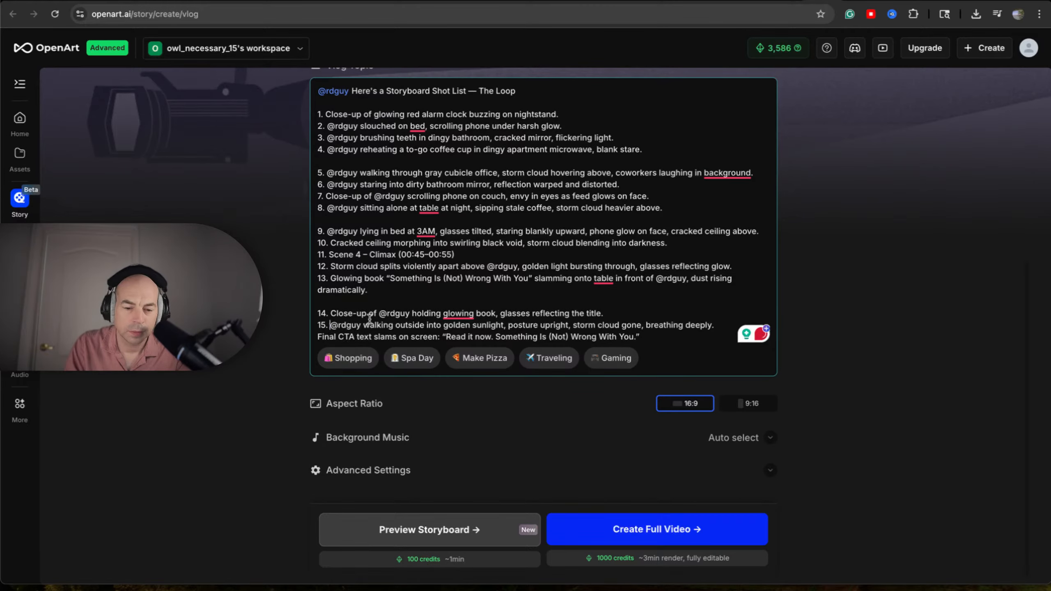
scroll(370, 319, up, 3)
scroll(370, 318, down, 1)
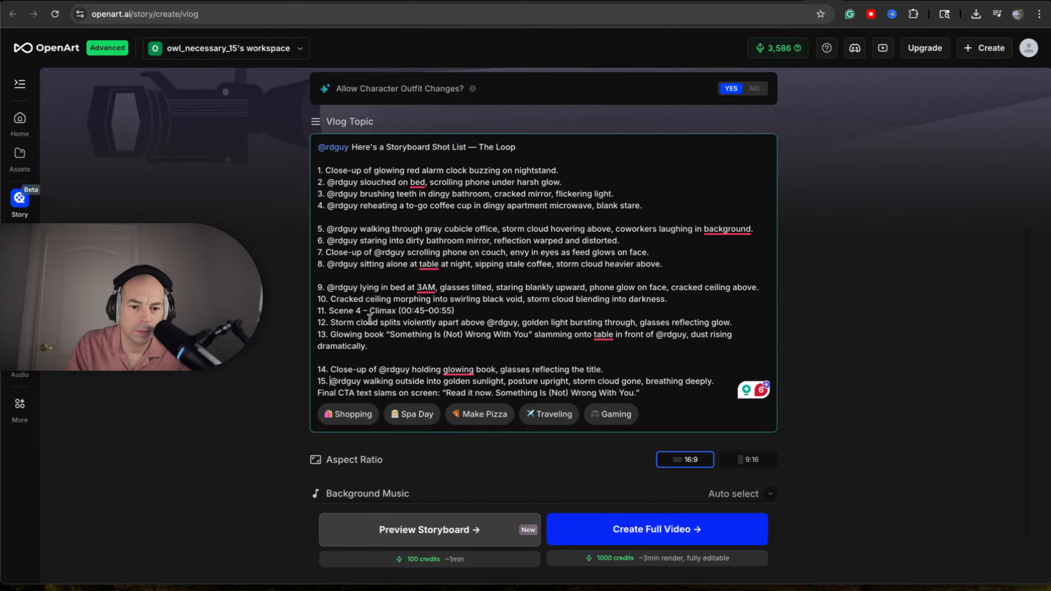
scroll(370, 319, up, 5)
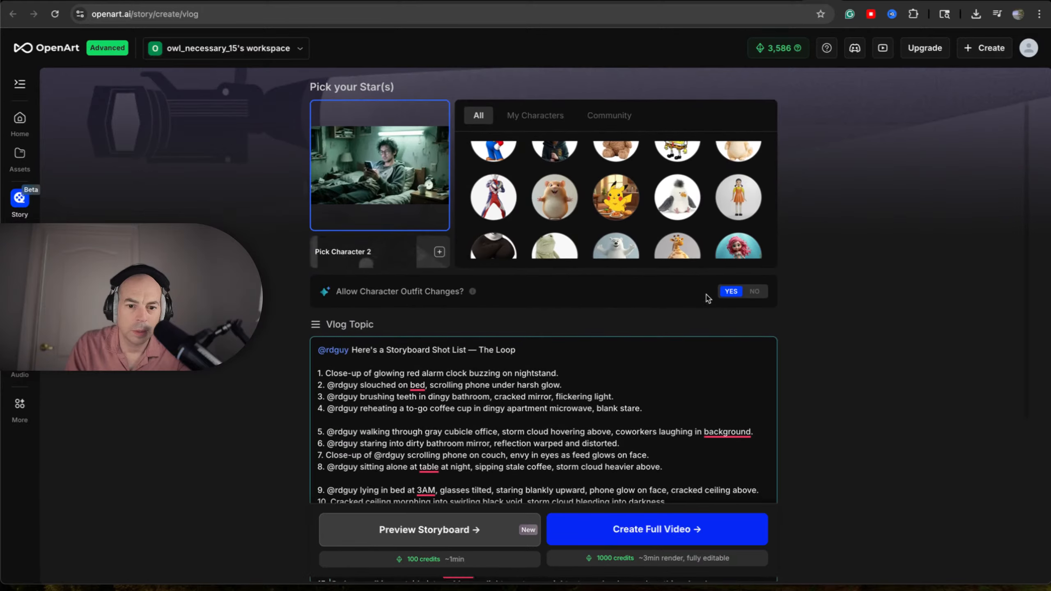
click(754, 294)
Step: Delete the "Final CTA text slams on screen" line from the end of the Vlog Topic
scroll(538, 364, down, 6)
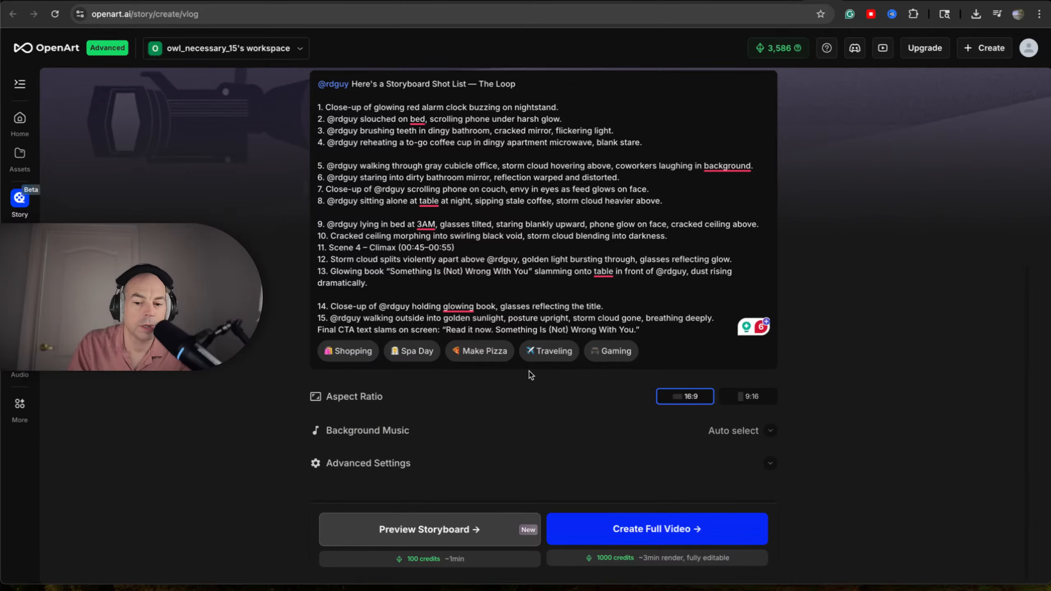
scroll(625, 208, down, 1)
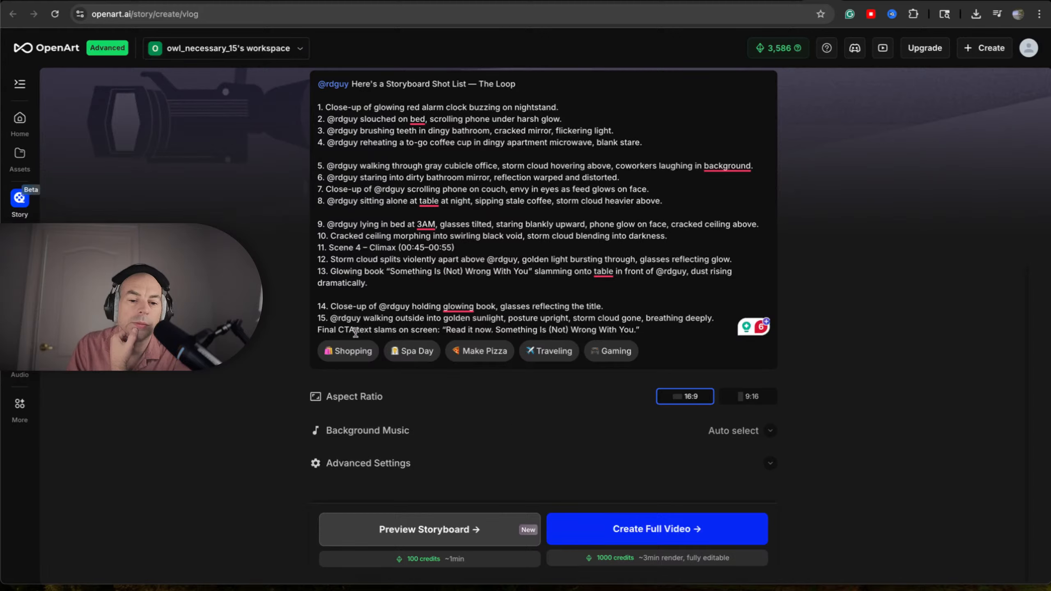
click(690, 330)
drag(446, 340, 312, 332)
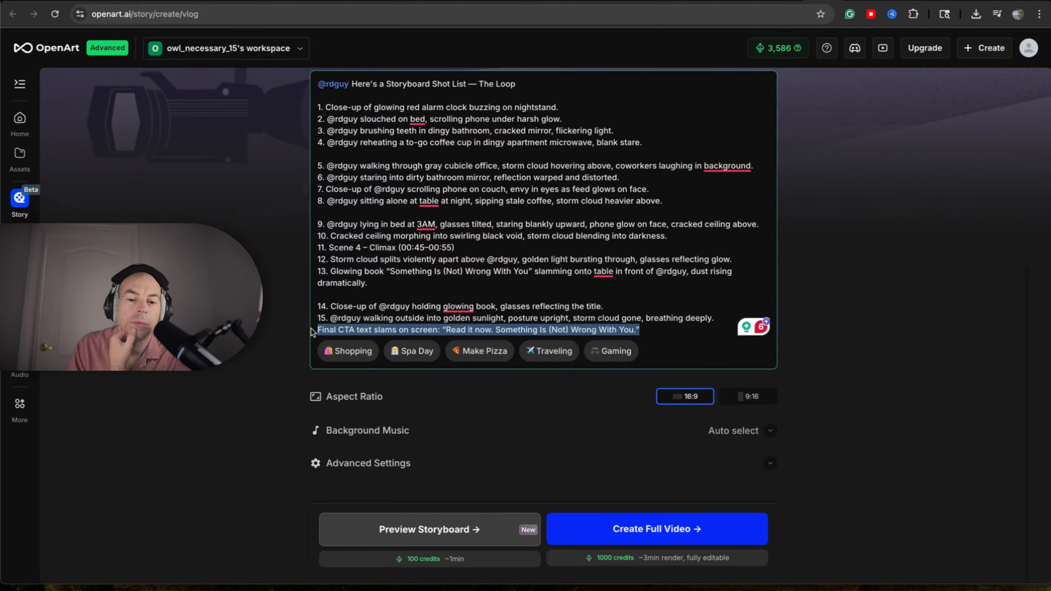
key(BackSpace)
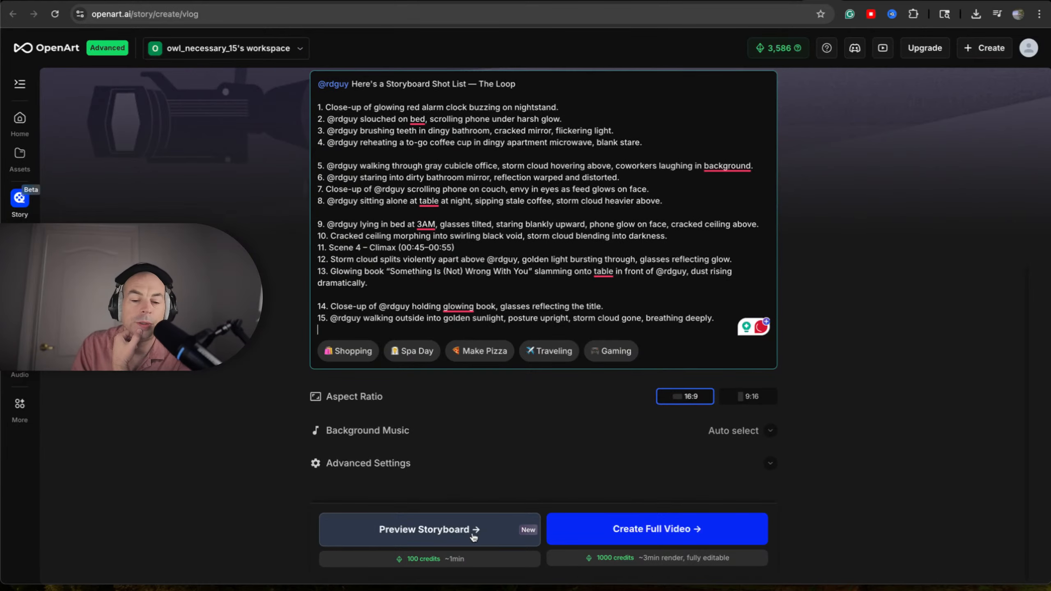
Step: Set the vlog's background music to "No background music"
click(770, 431)
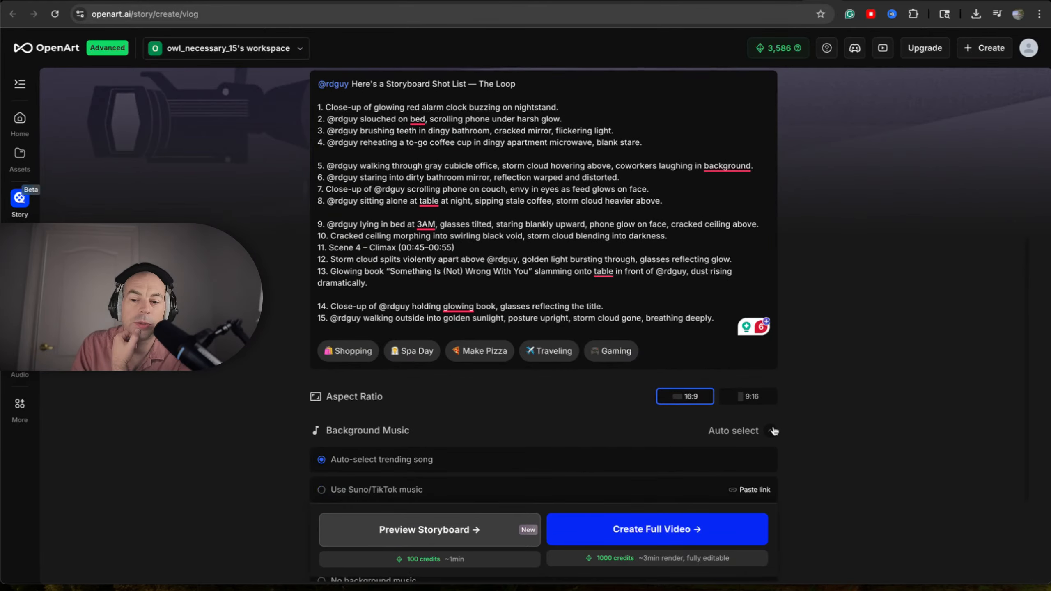
scroll(650, 435, down, 2)
scroll(650, 435, down, 3)
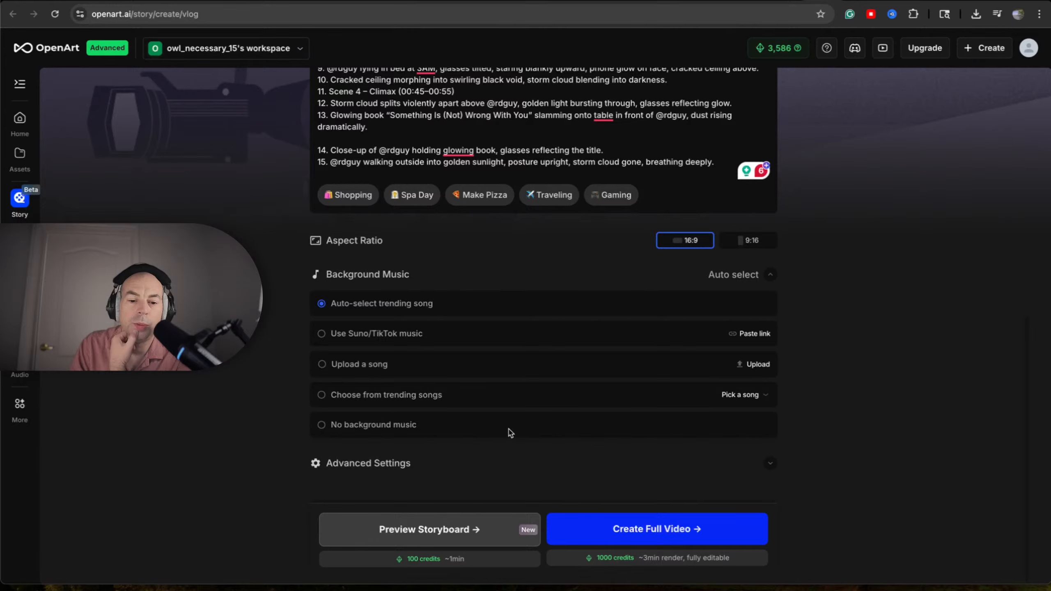
click(321, 425)
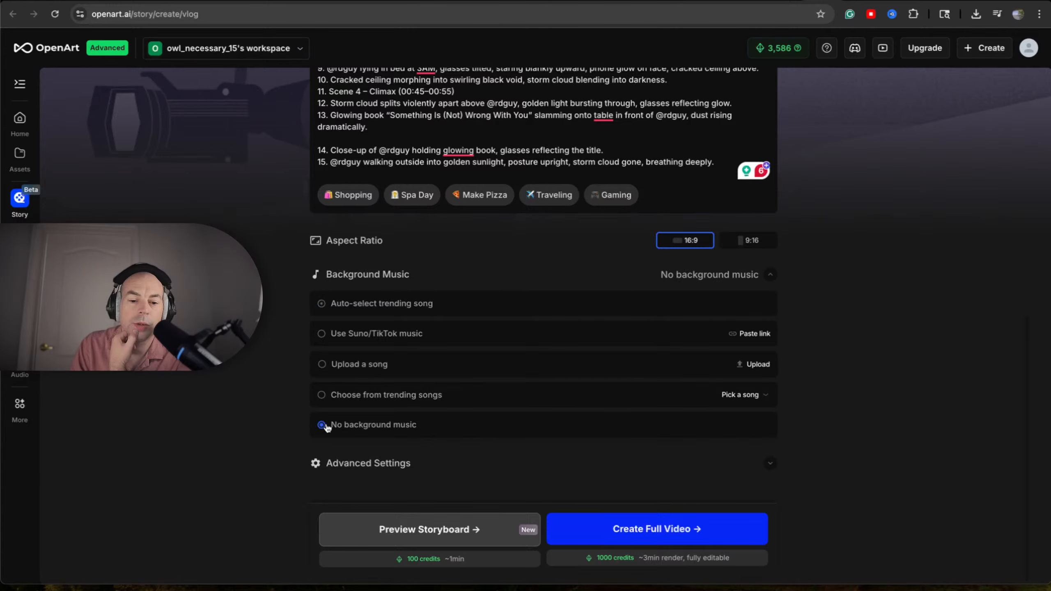
Step: Set the video resolution to 1080p in the advanced settings and generate the storyboard preview
click(359, 468)
scroll(457, 450, down, 3)
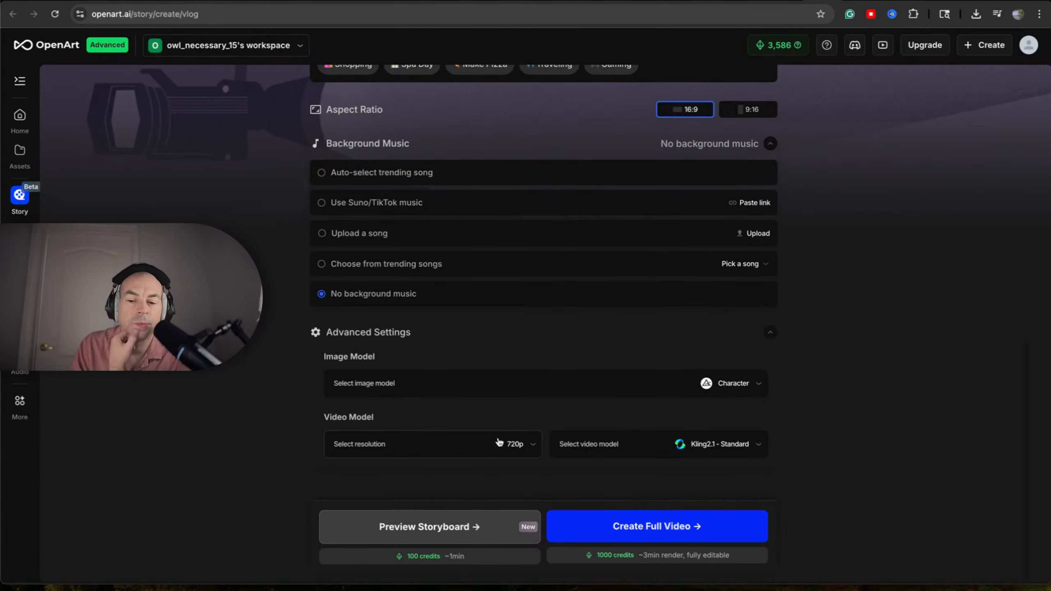
click(531, 450)
click(497, 546)
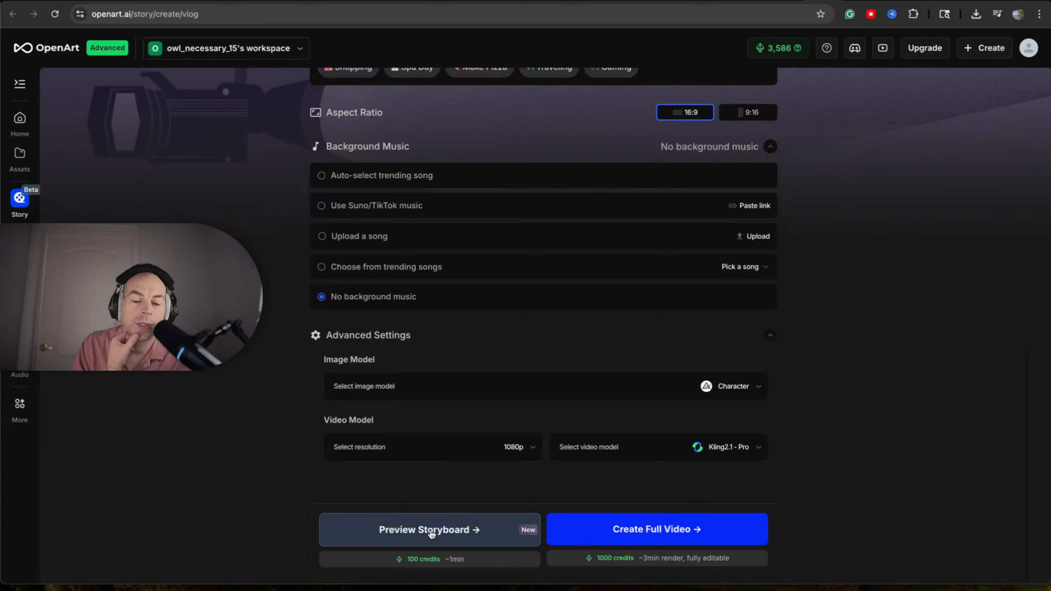
click(465, 535)
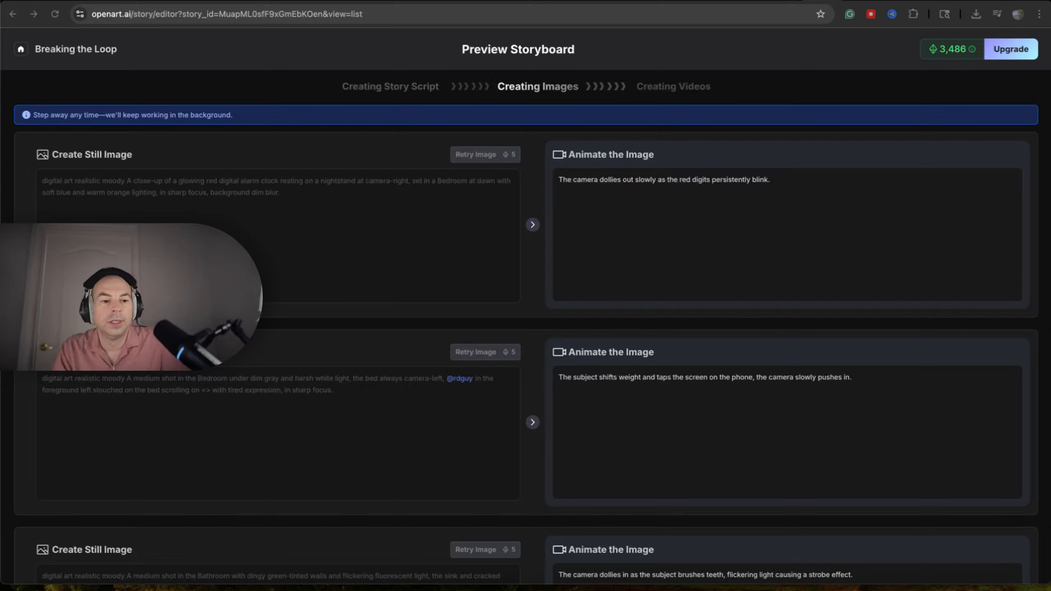
Step: Look through all the storyboard shots, checking their still images and animation prompts during image generation
scroll(451, 213, down, 9)
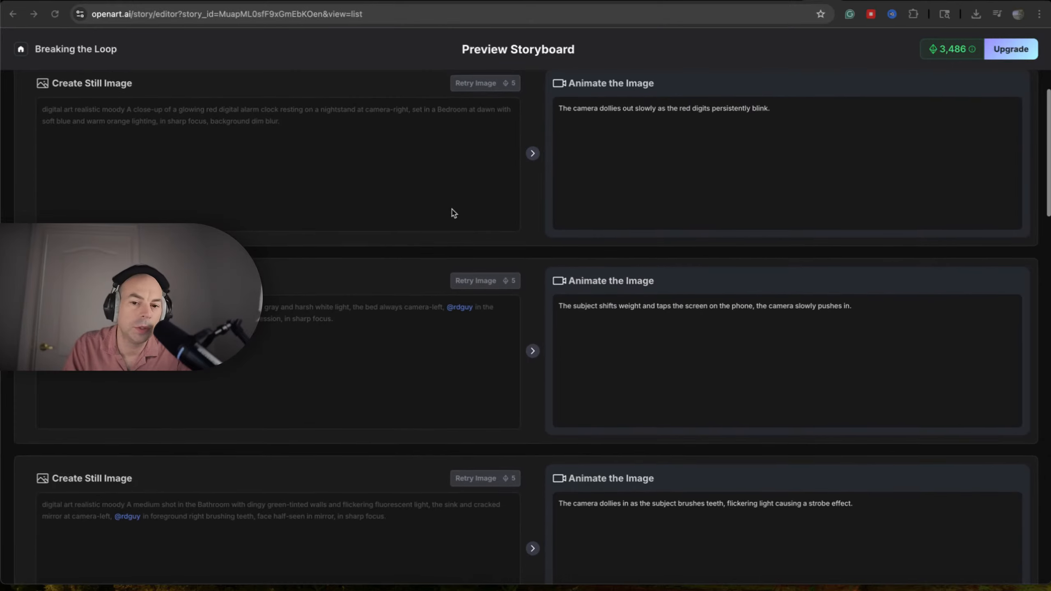
scroll(444, 213, down, 6)
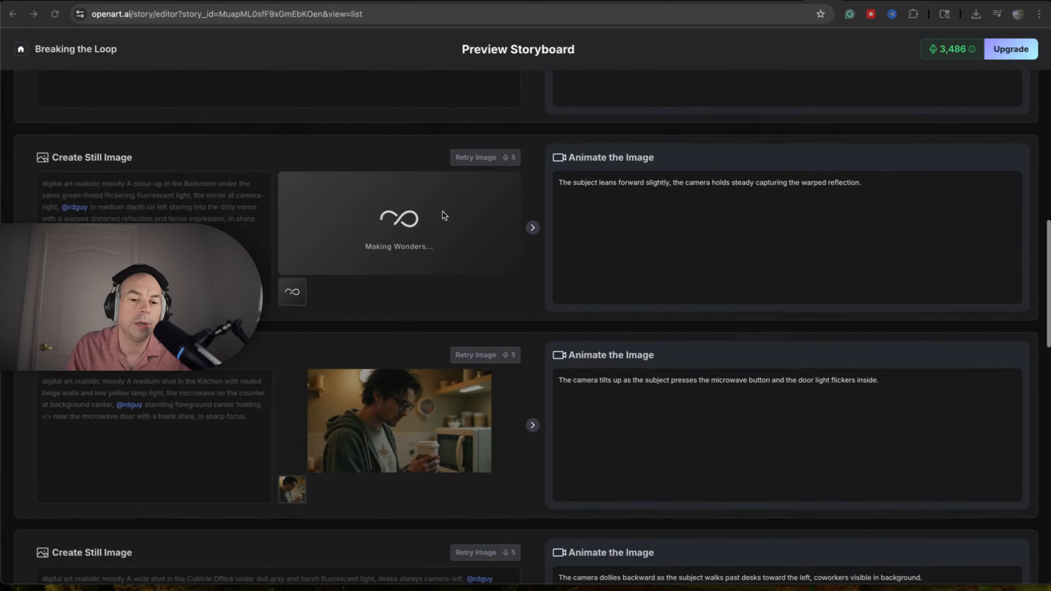
scroll(409, 416, down, 9)
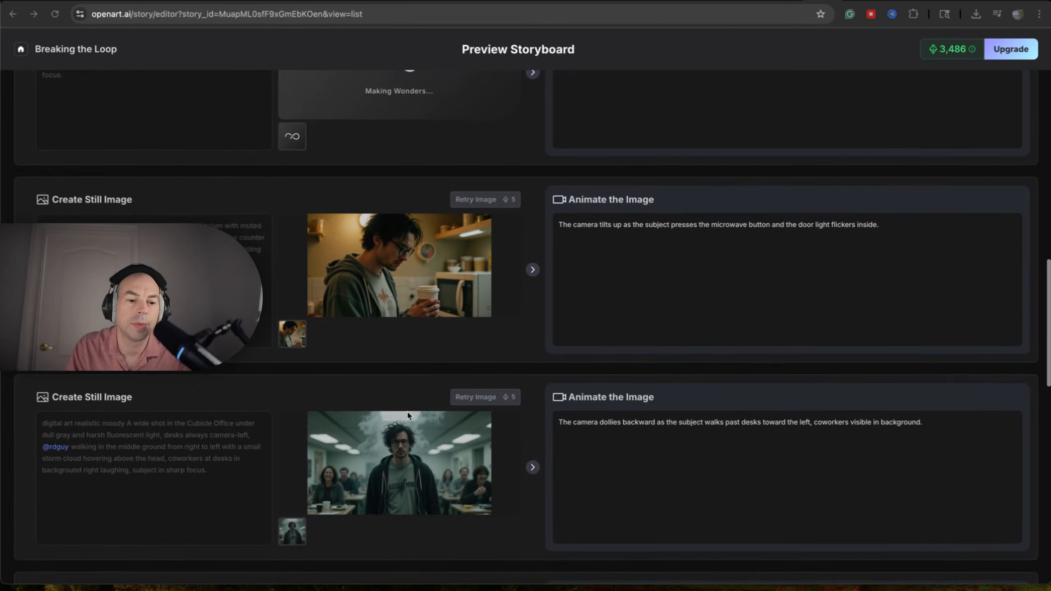
scroll(409, 415, down, 2)
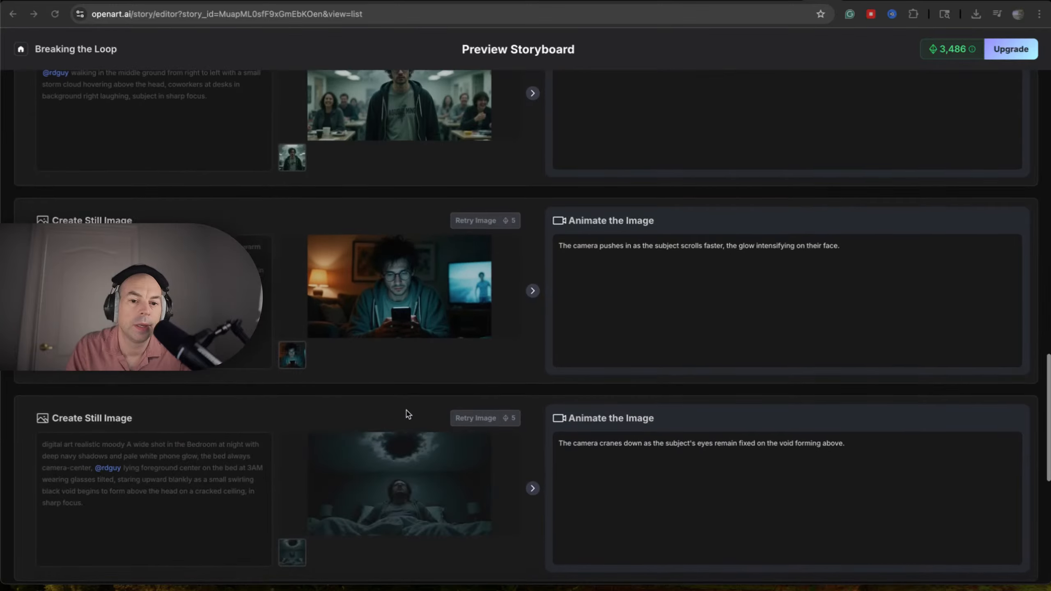
scroll(409, 414, up, 4)
scroll(409, 412, up, 15)
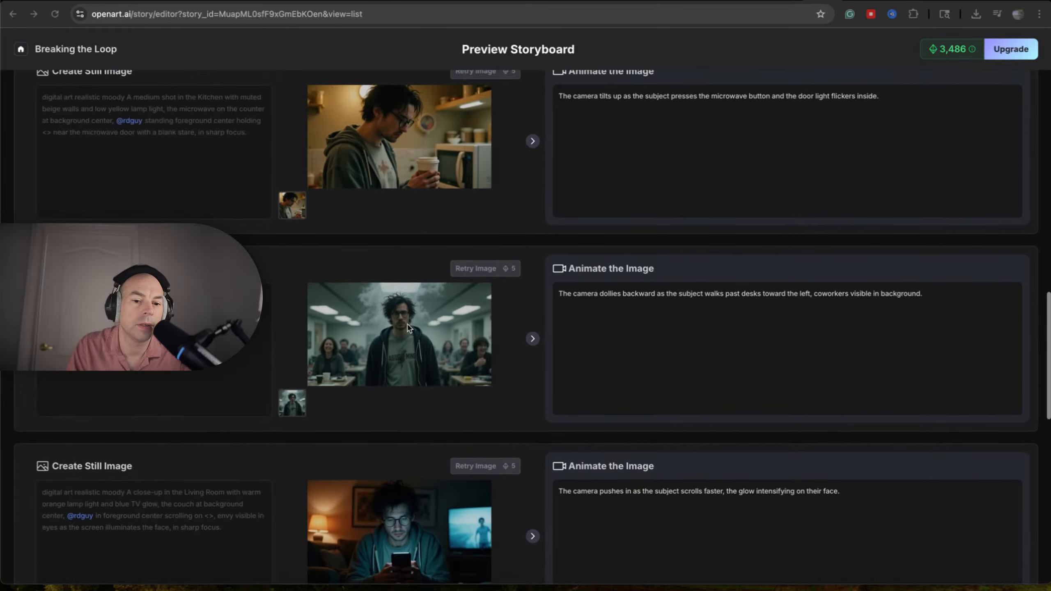
scroll(401, 338, down, 15)
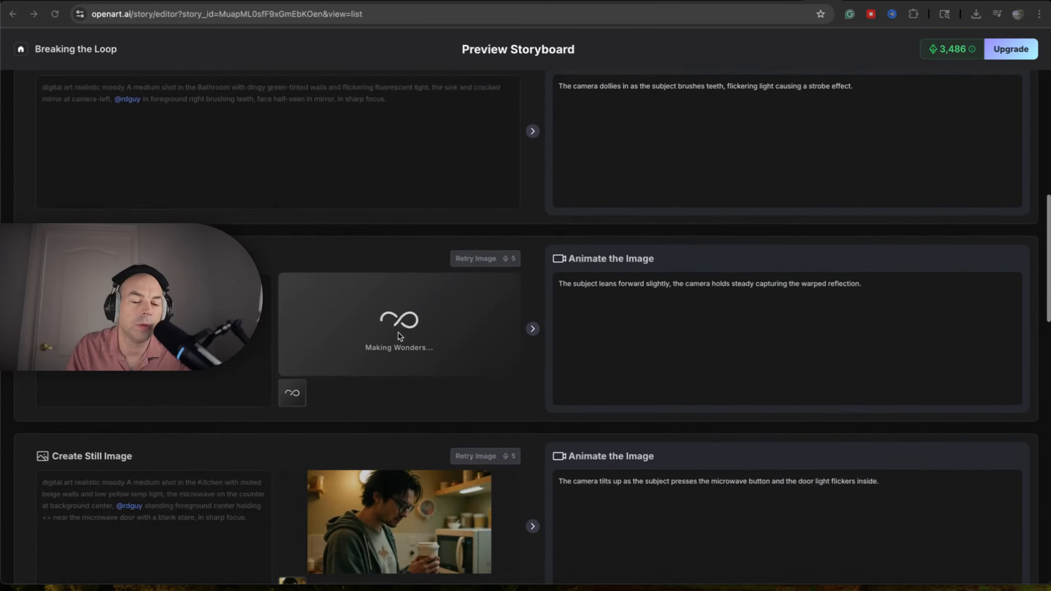
scroll(401, 336, down, 15)
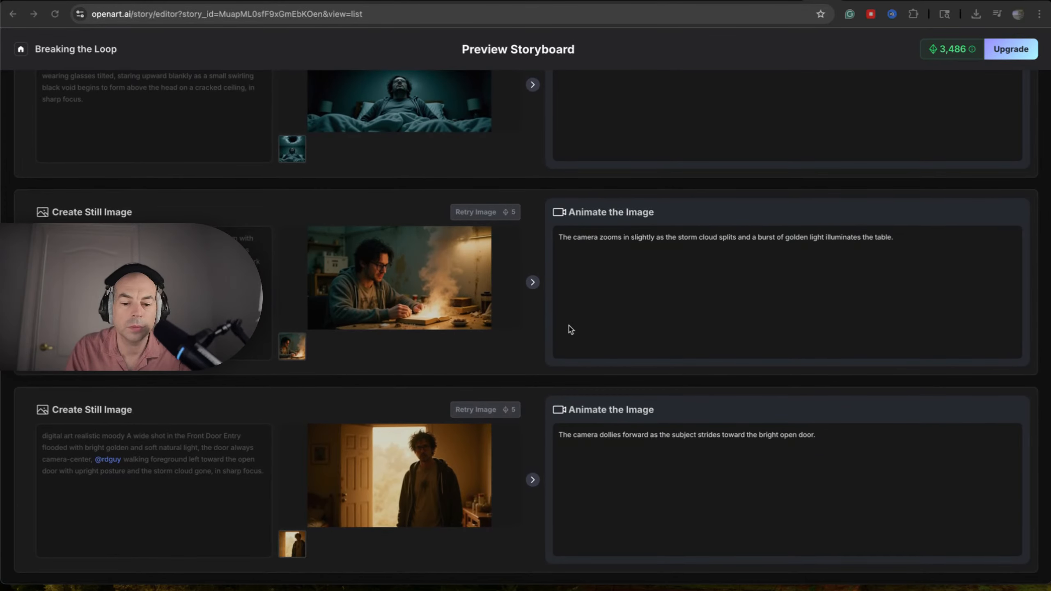
scroll(572, 330, up, 1)
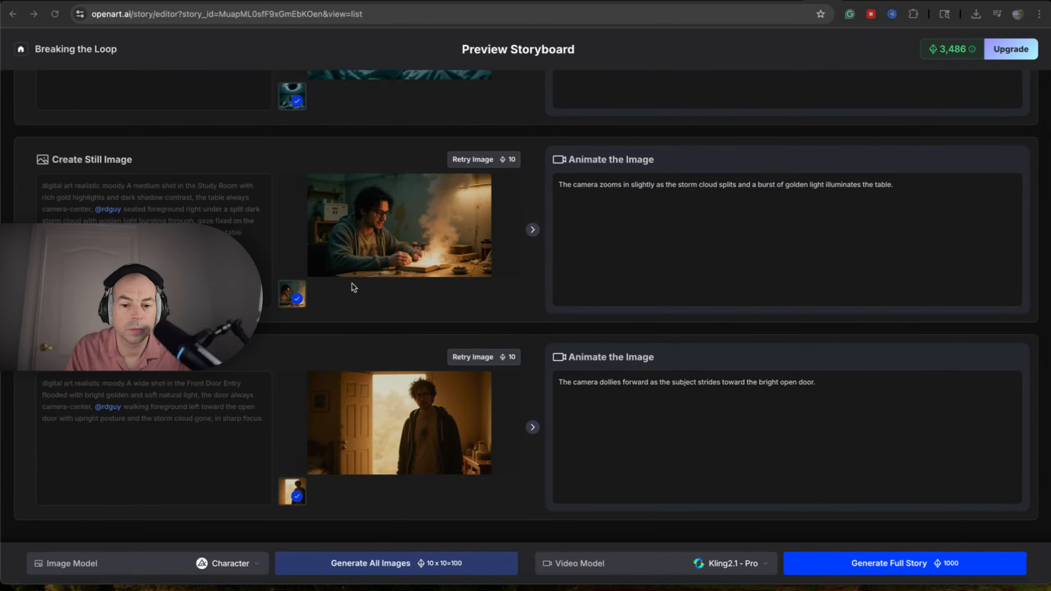
Step: Go back to the opening alarm clock shot and recheck each storyboard still against its animation prompt
scroll(354, 287, up, 15)
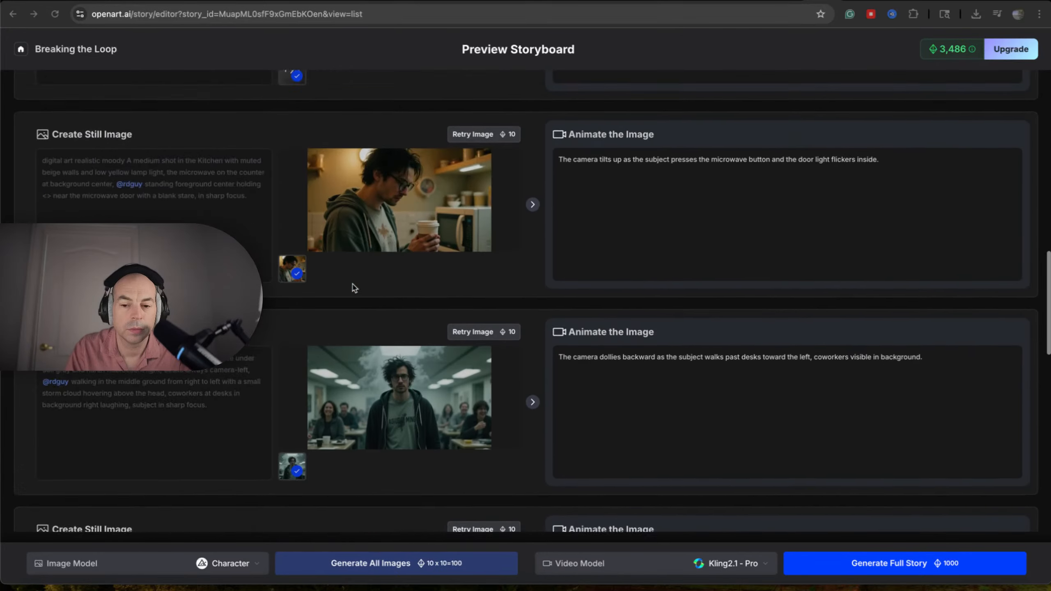
scroll(355, 287, up, 10)
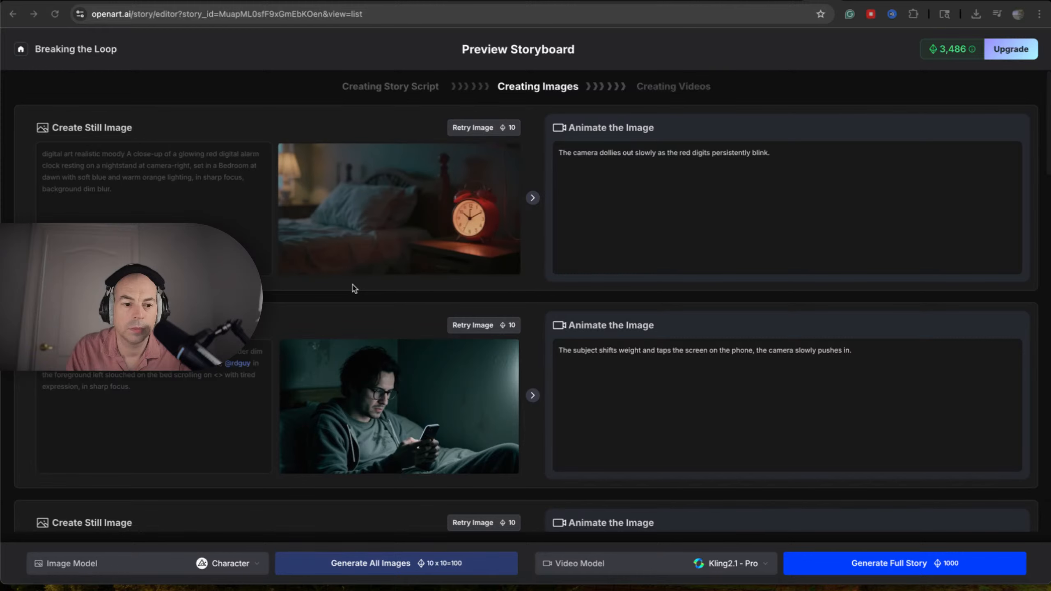
scroll(355, 288, down, 1)
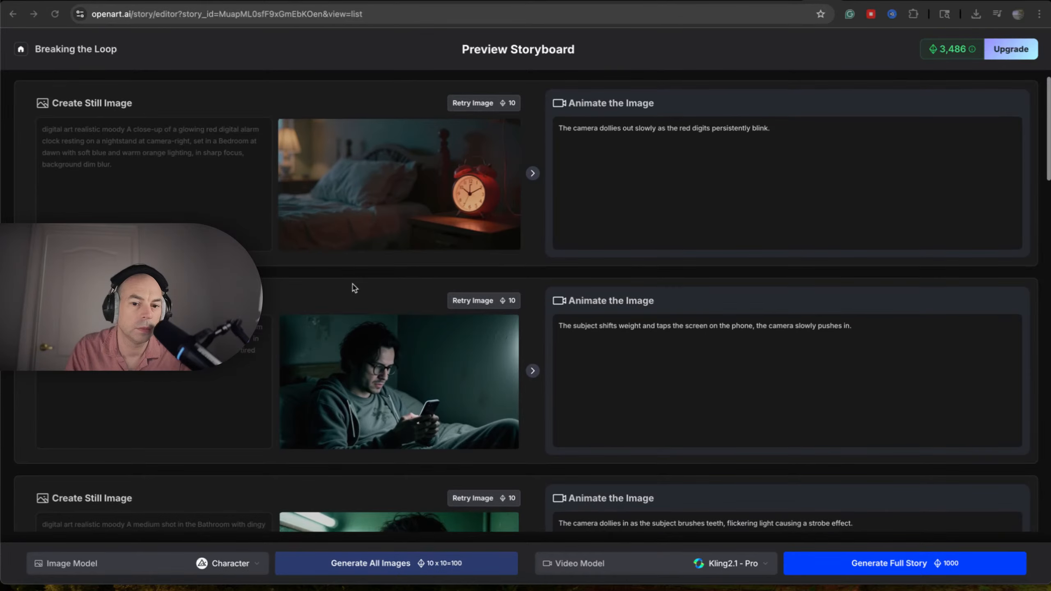
scroll(355, 287, down, 1)
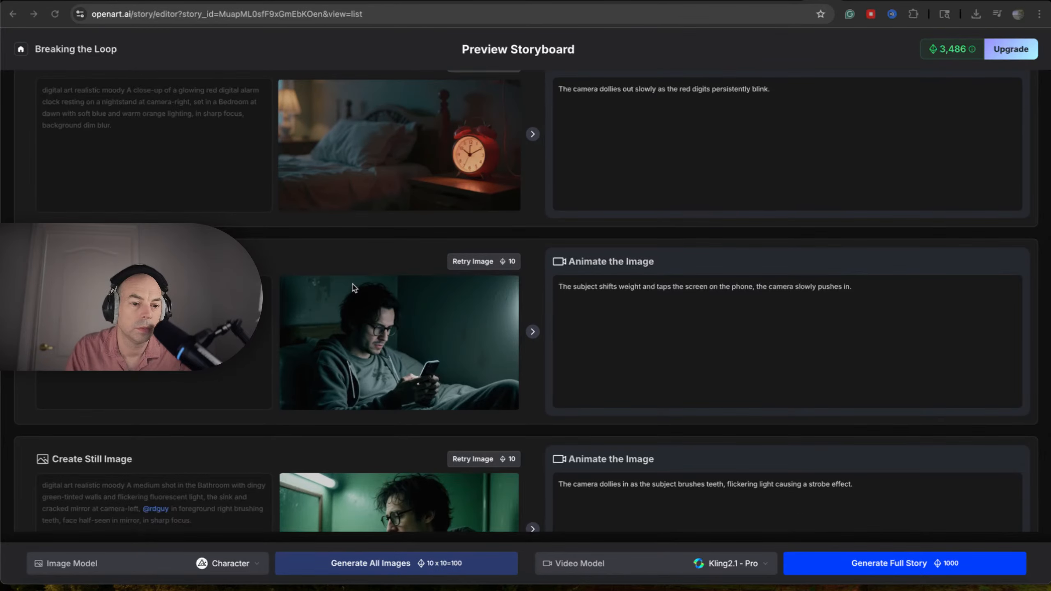
scroll(354, 288, down, 1)
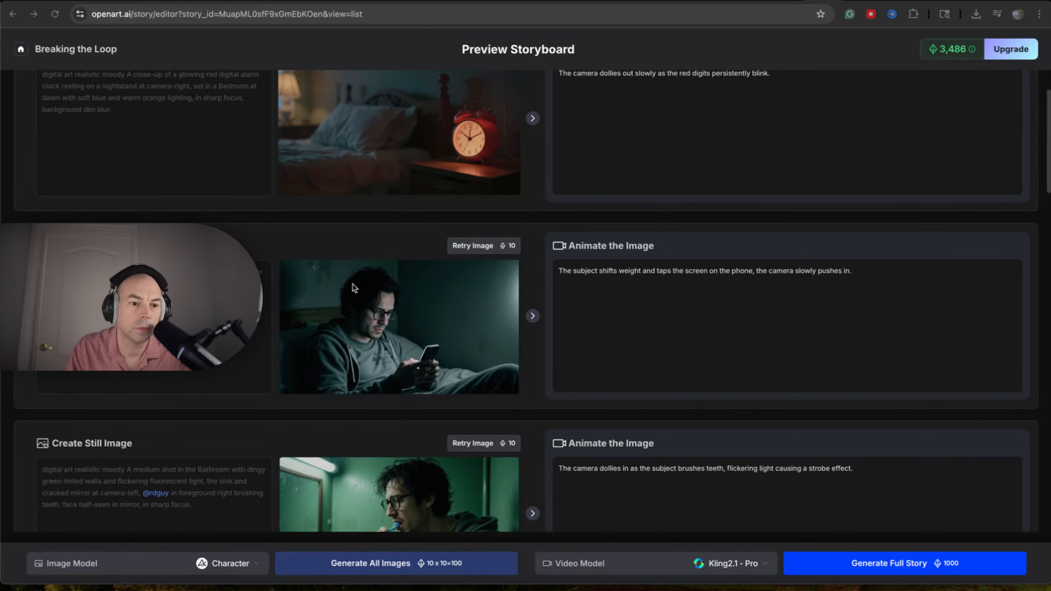
scroll(354, 287, down, 8)
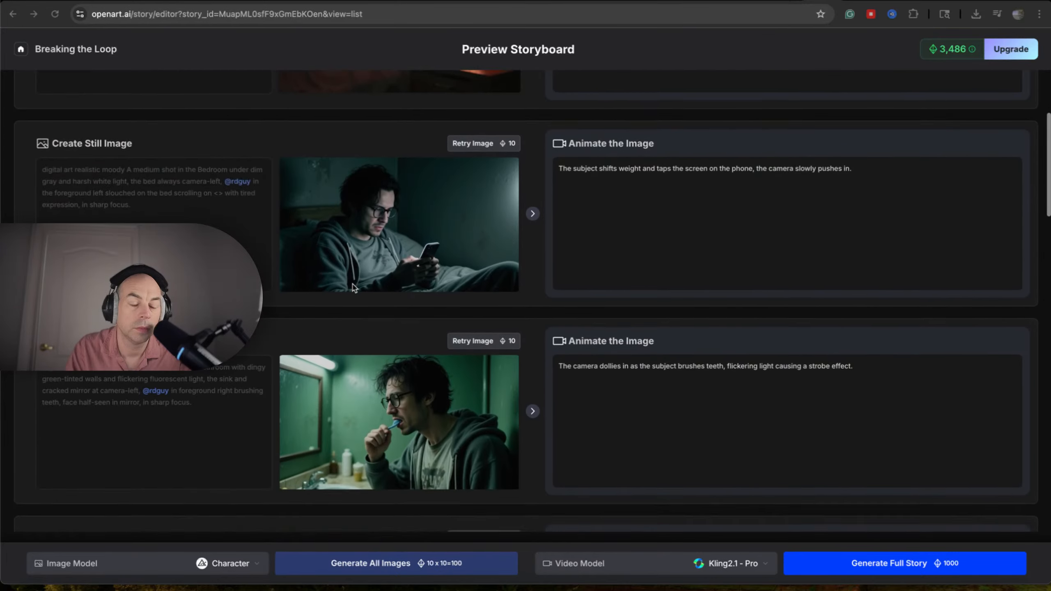
scroll(355, 287, down, 1)
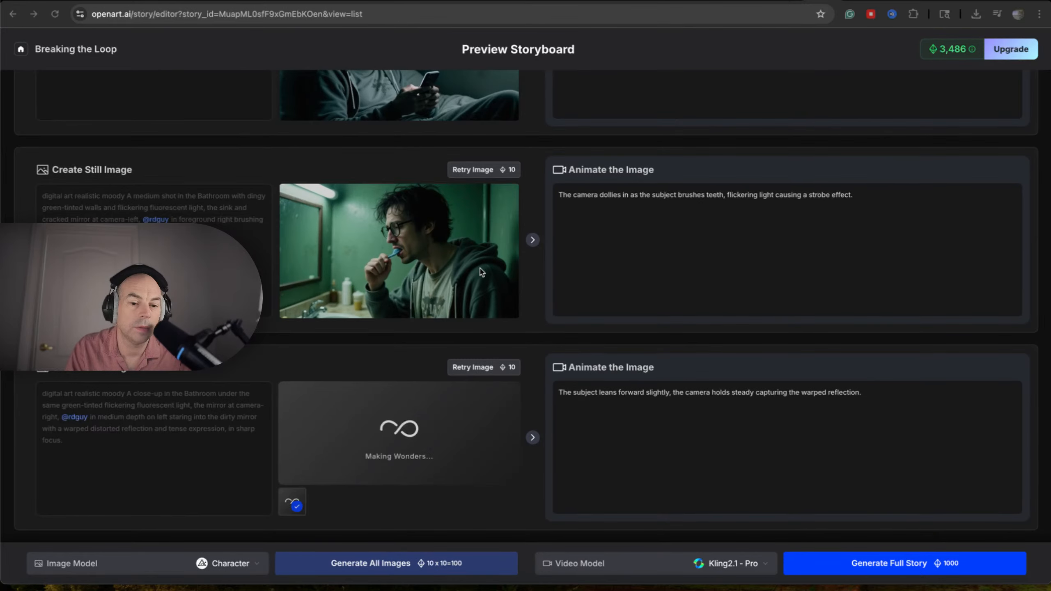
scroll(526, 300, down, 1)
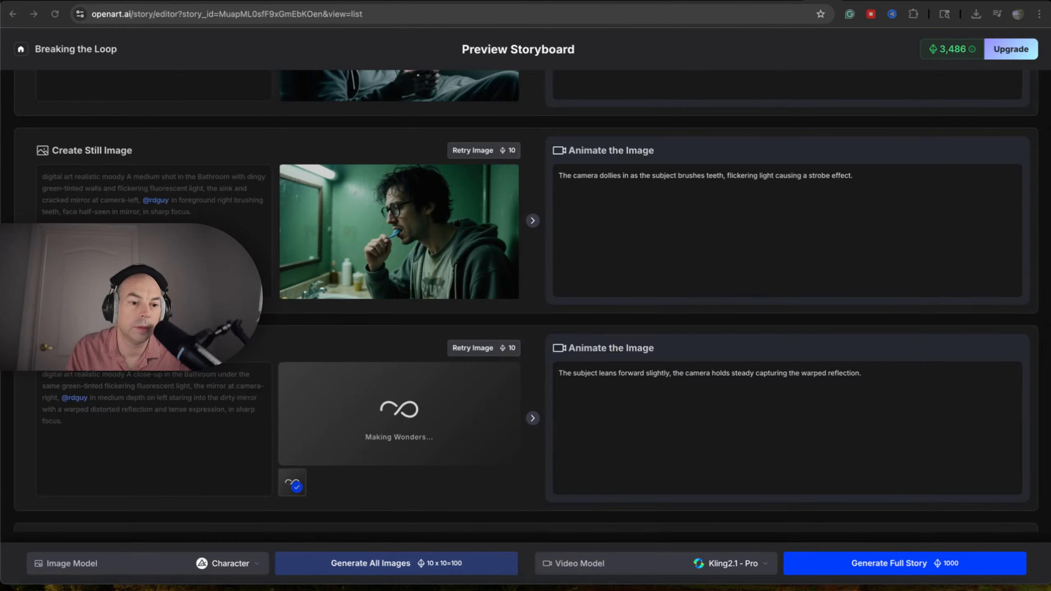
scroll(525, 302, down, 4)
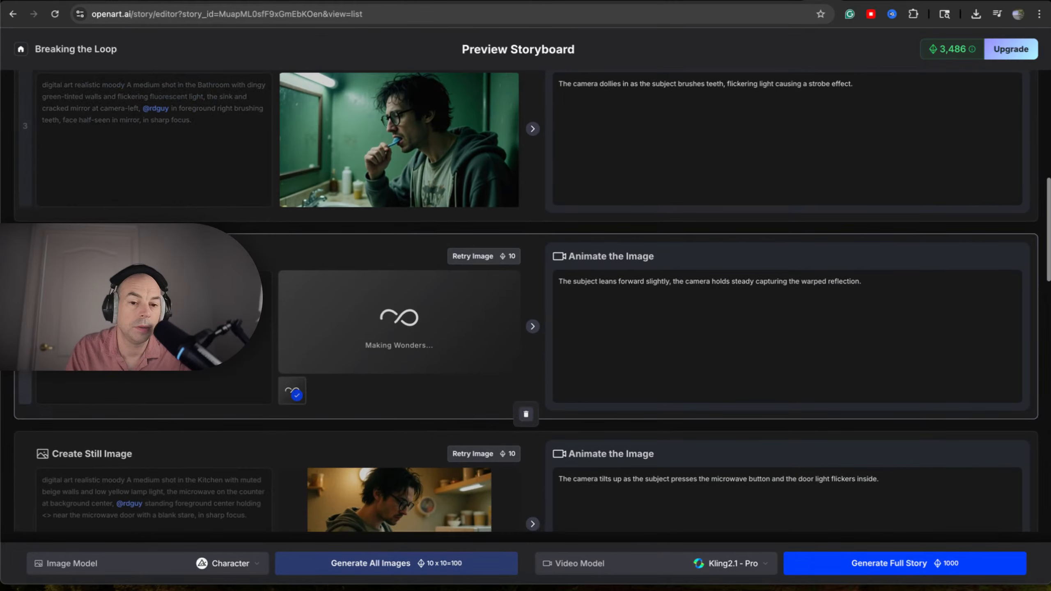
scroll(526, 301, down, 6)
scroll(526, 301, down, 12)
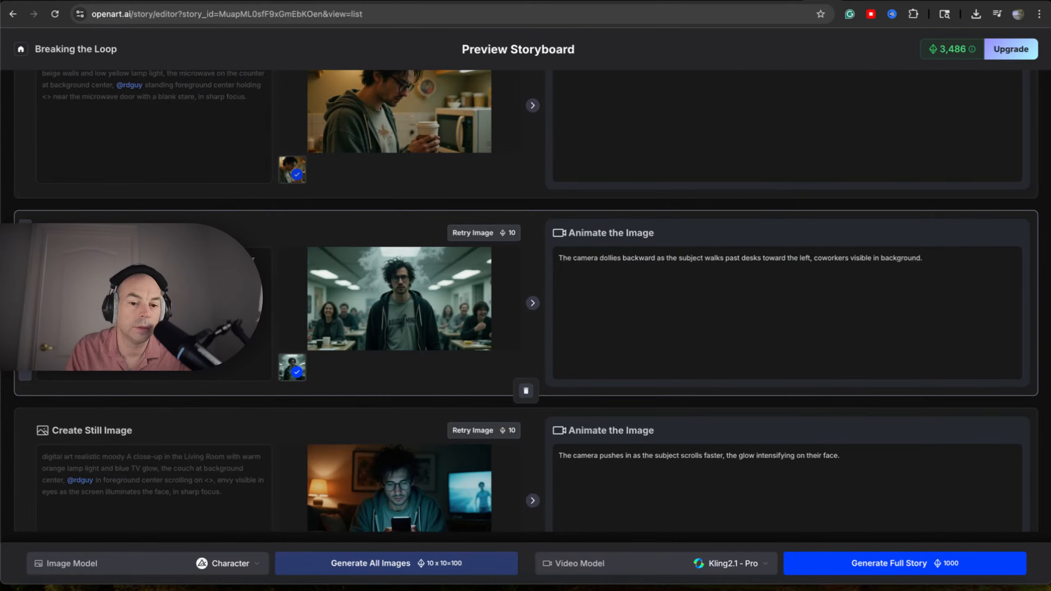
scroll(525, 302, down, 2)
scroll(526, 301, up, 15)
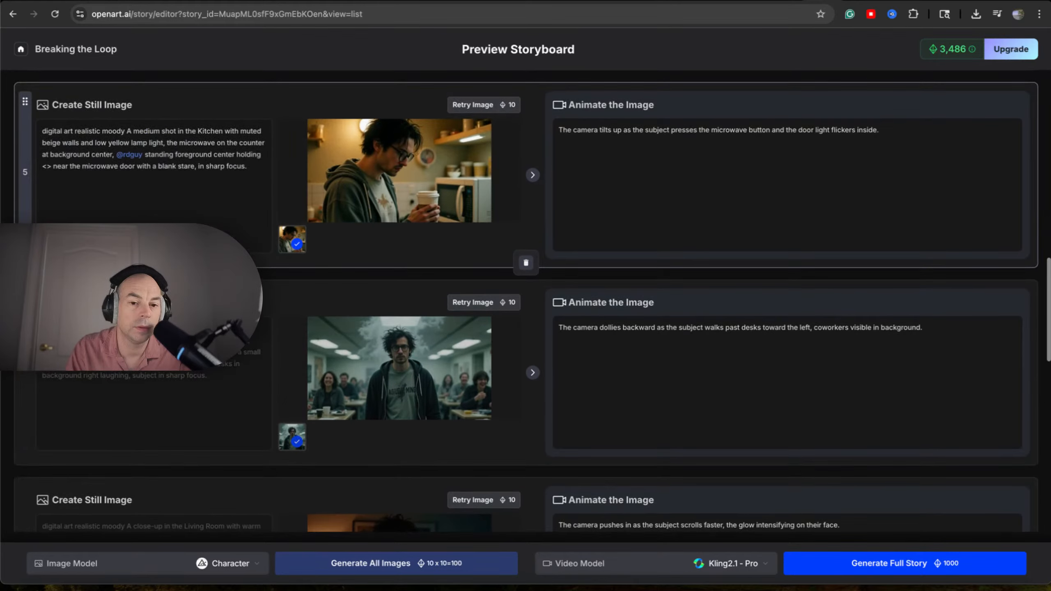
Step: Insert "numbers" after "red digital" in the first shot's still image prompt and retry its image
scroll(526, 301, up, 20)
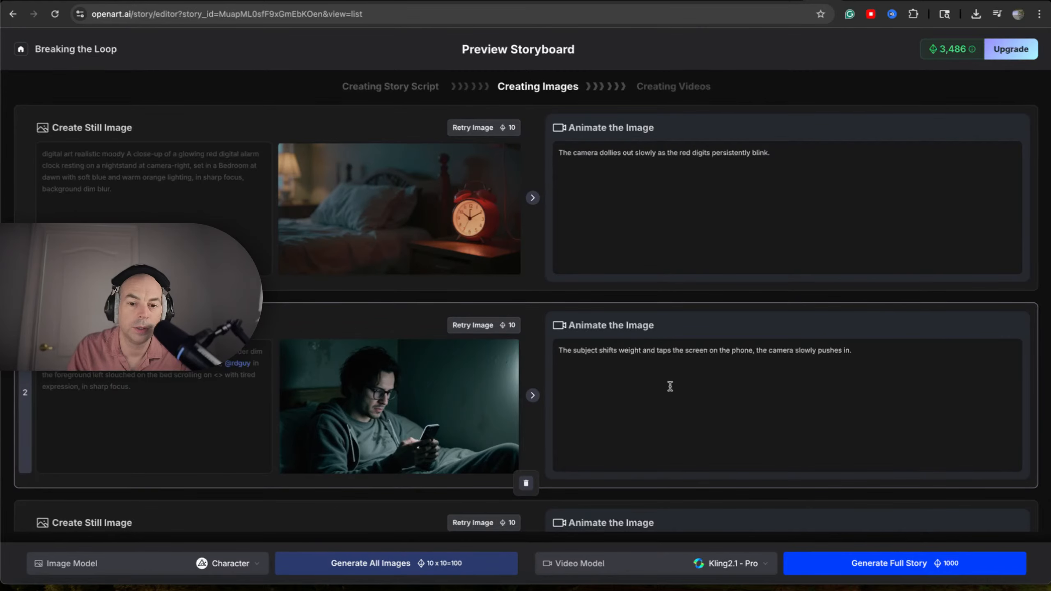
click(166, 190)
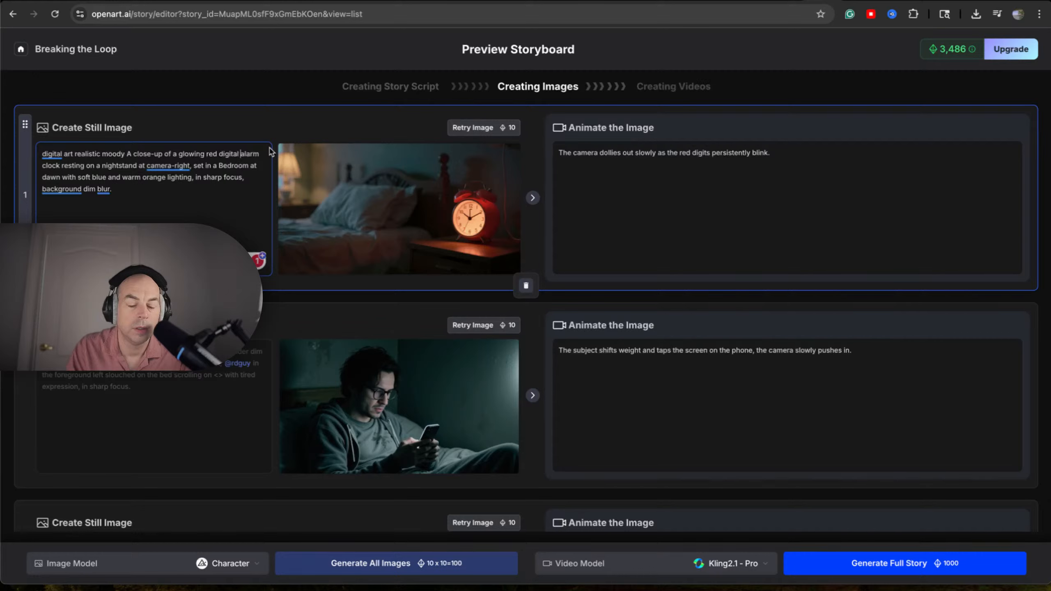
click(241, 153)
text(numbers)
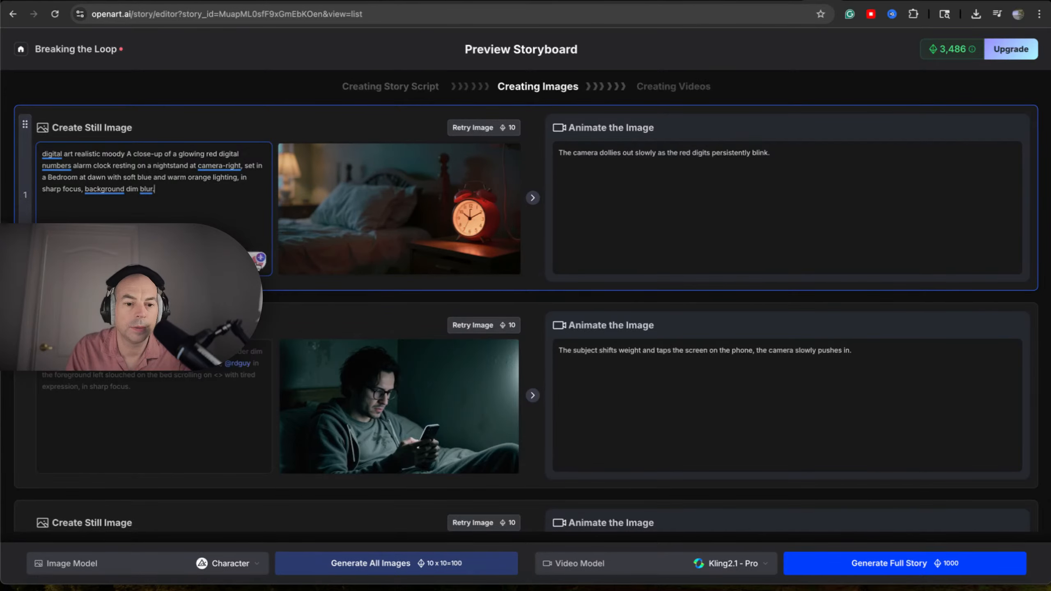
scroll(210, 199, down, 1)
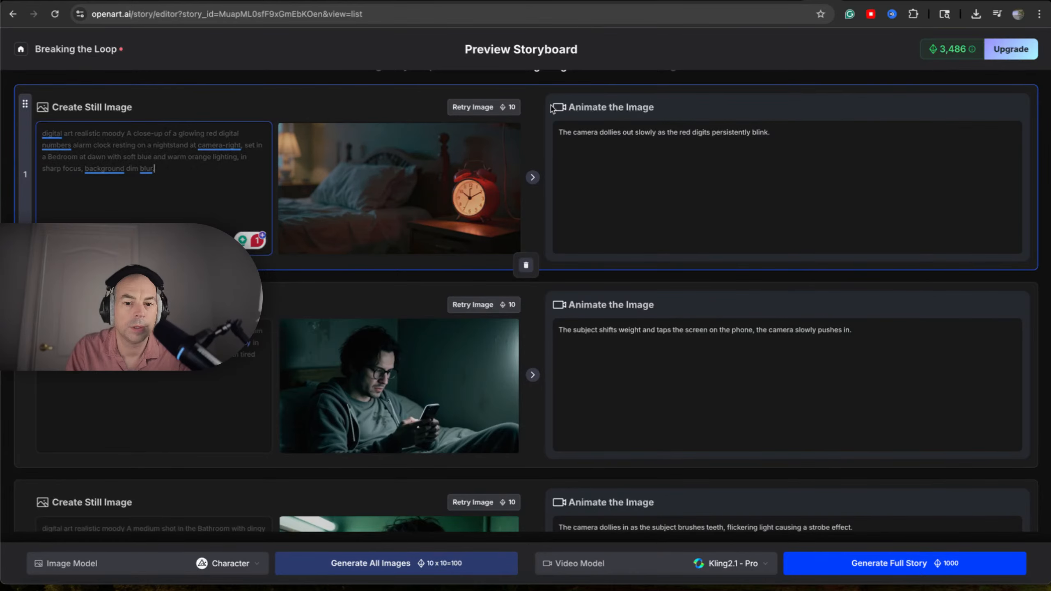
click(499, 108)
Step: Compare the still image prompts of the remaining shots, from the bedroom phone scene to the front door, with their images
scroll(158, 202, down, 15)
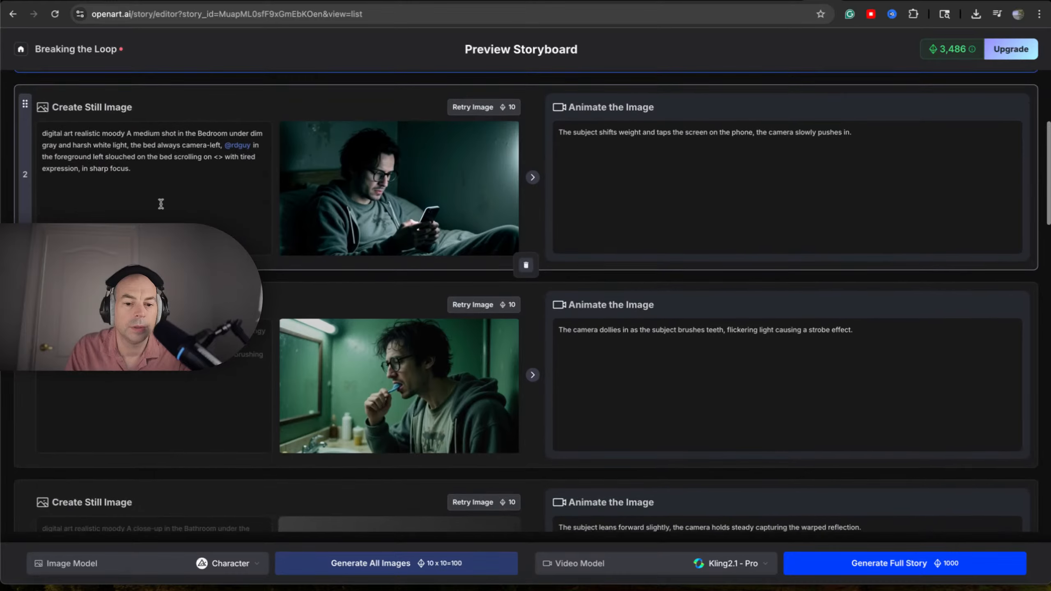
scroll(173, 217, down, 4)
scroll(172, 217, up, 8)
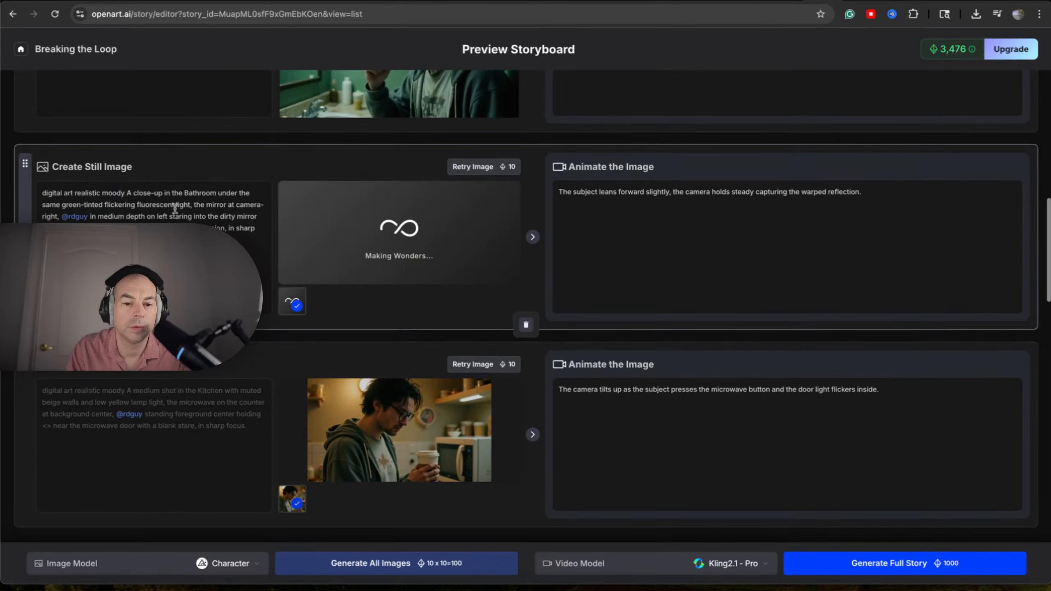
scroll(173, 218, down, 3)
scroll(174, 218, down, 9)
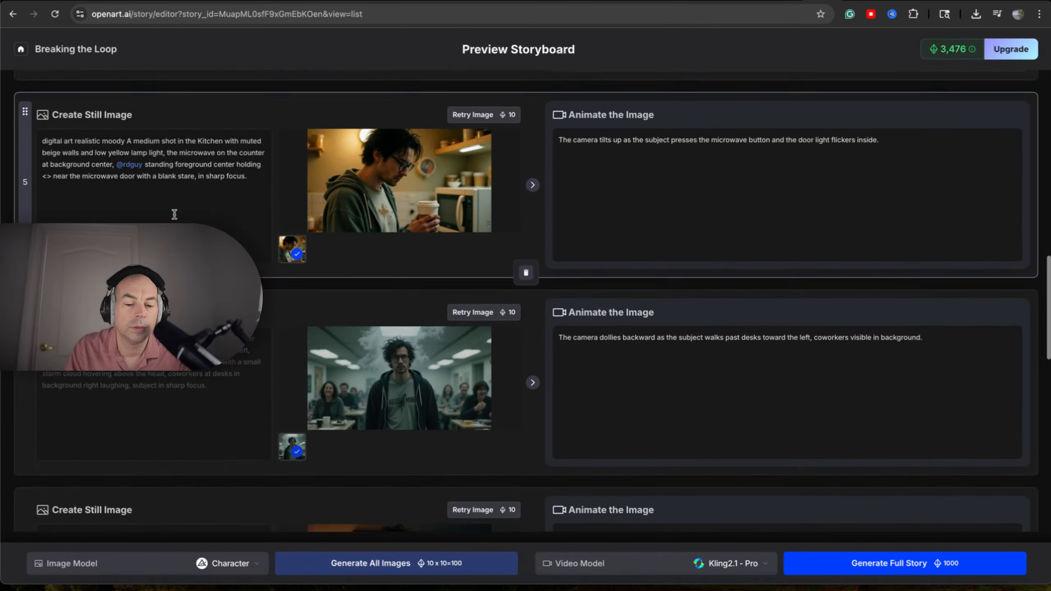
scroll(175, 214, down, 2)
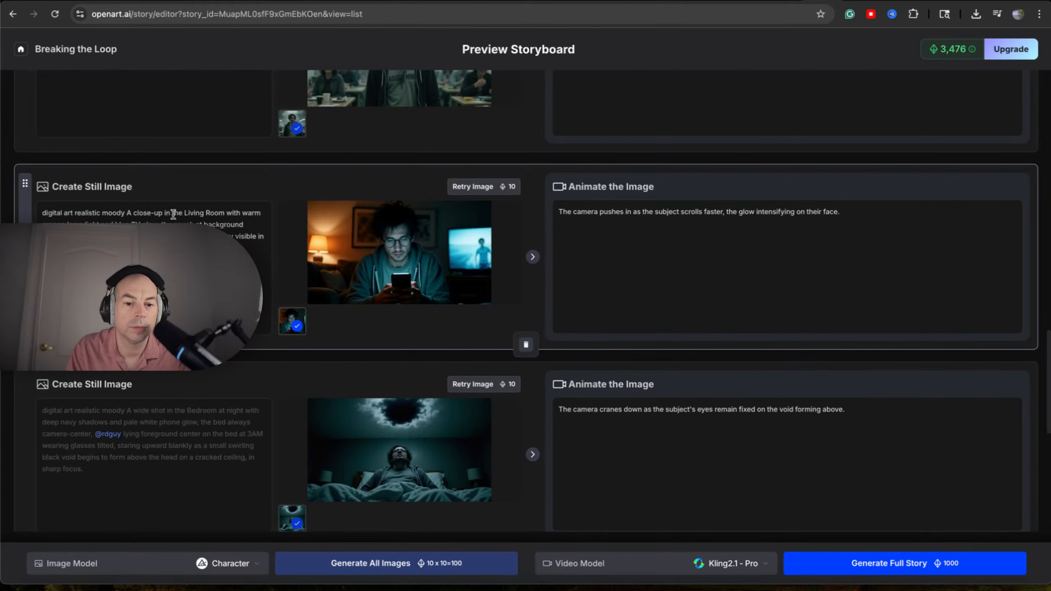
scroll(173, 213, down, 6)
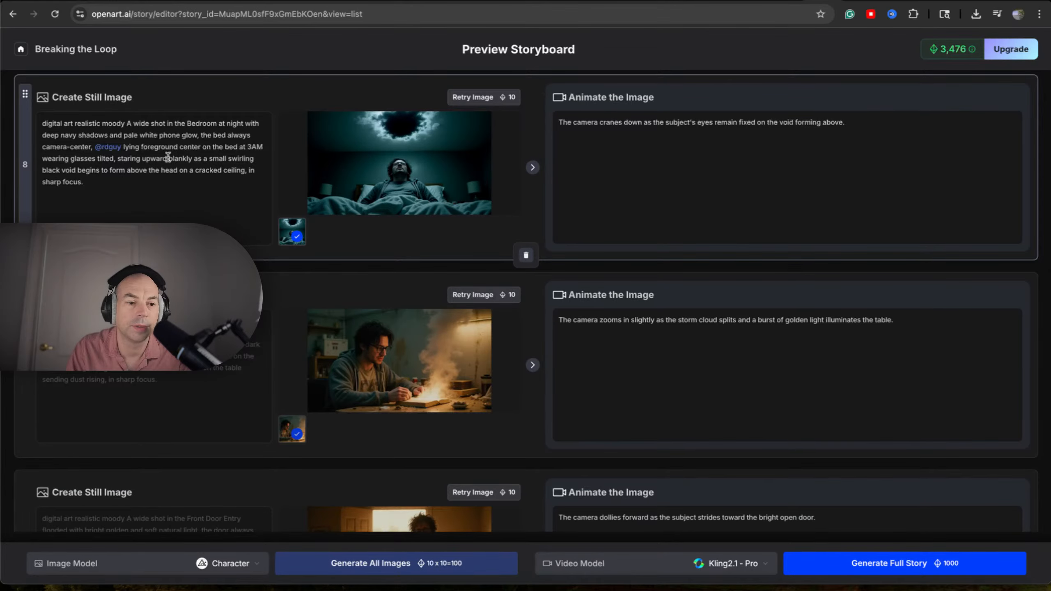
scroll(165, 181, up, 1)
scroll(165, 181, up, 7)
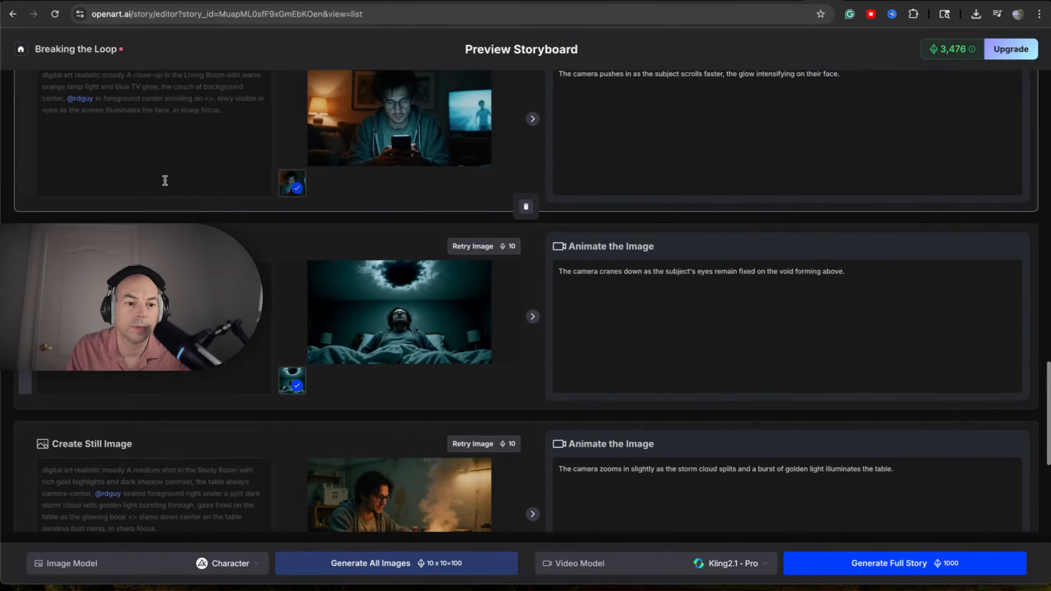
scroll(164, 181, up, 2)
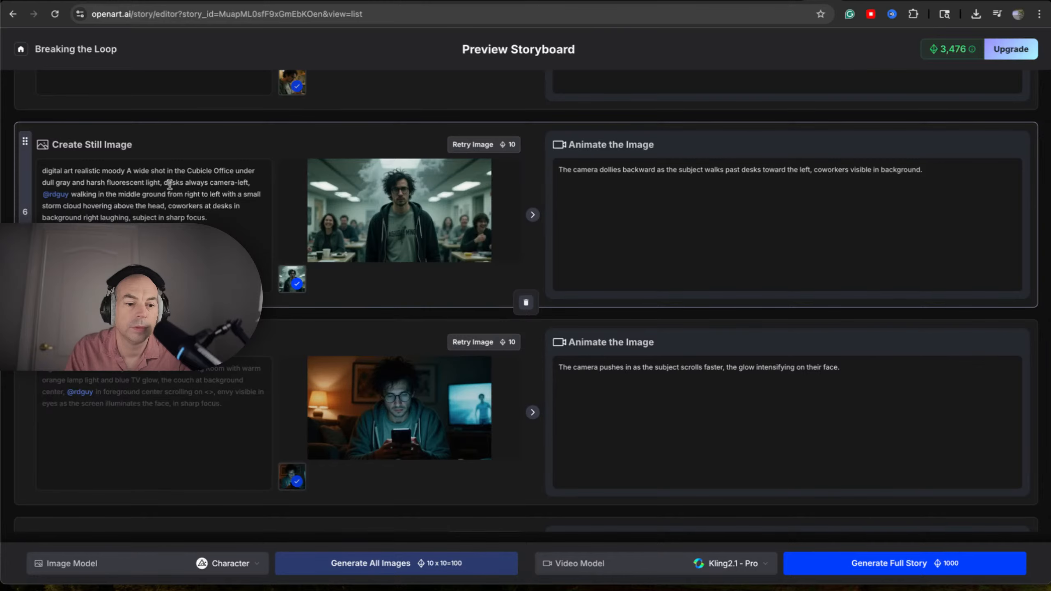
scroll(170, 186, down, 1)
scroll(170, 185, down, 5)
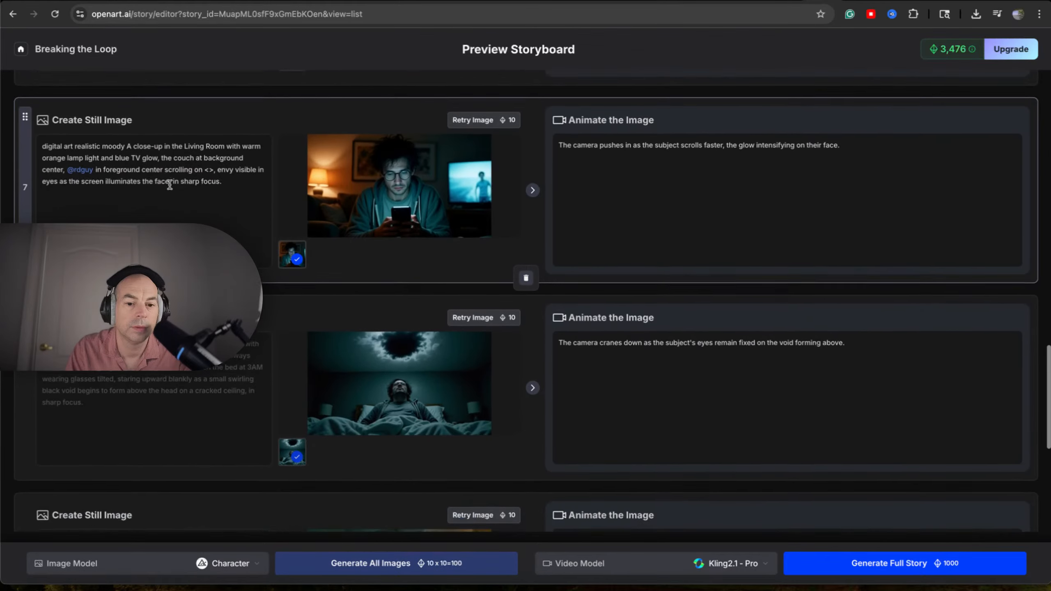
scroll(170, 185, down, 7)
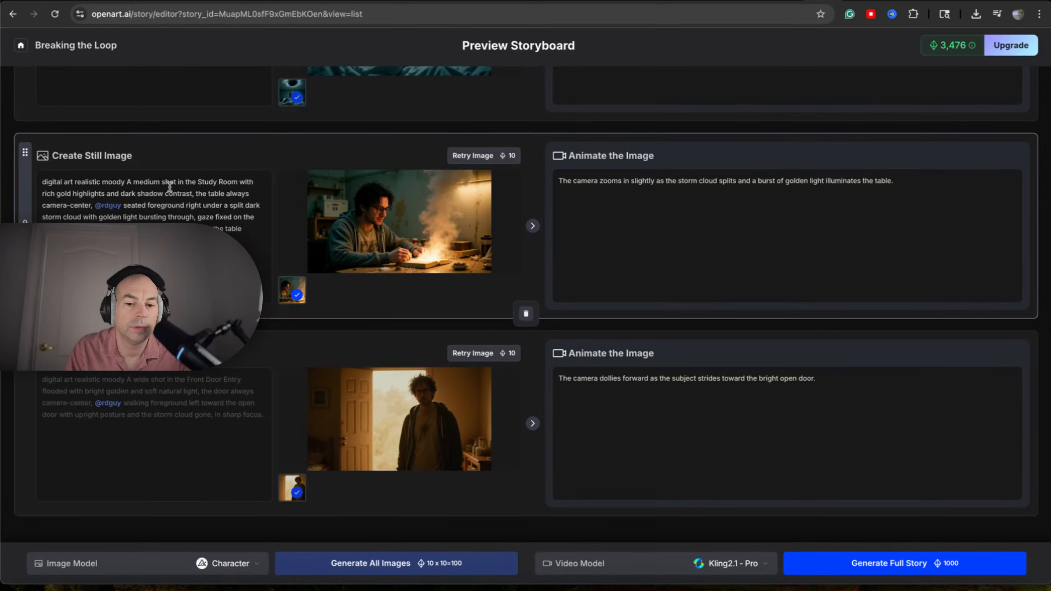
scroll(170, 186, up, 1)
scroll(289, 290, down, 1)
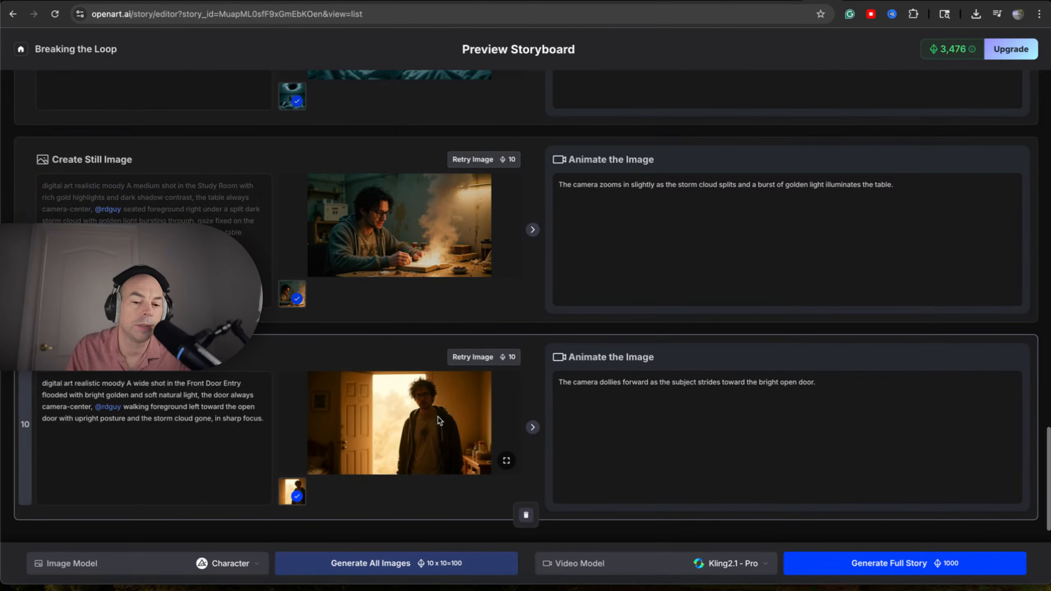
Step: Return to the first shot to check the regenerated alarm clock image, then look over the shots below it
scroll(414, 416, up, 2)
scroll(414, 414, down, 2)
scroll(418, 406, up, 5)
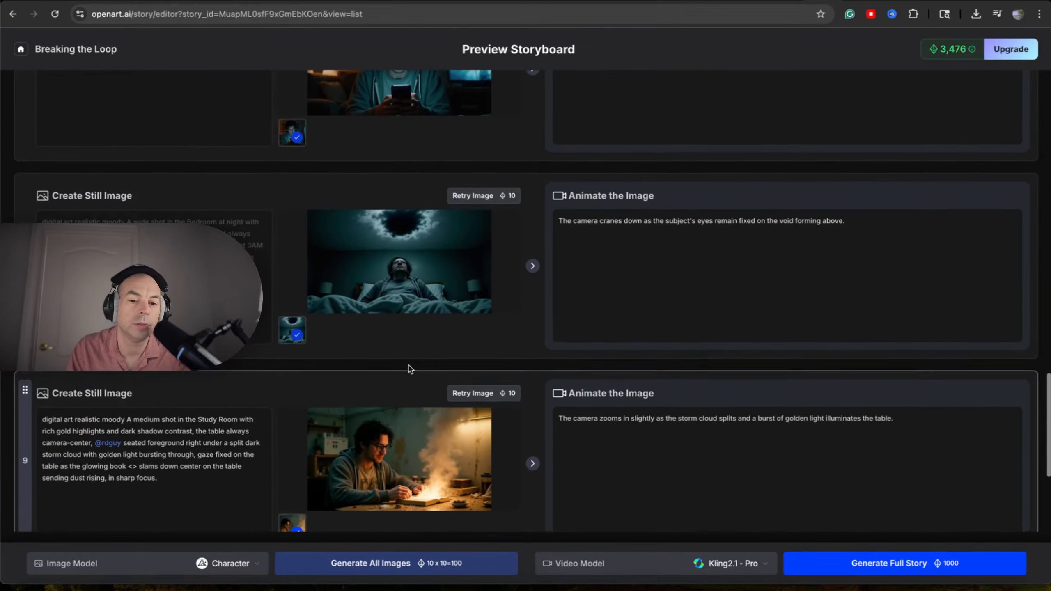
scroll(408, 352, up, 12)
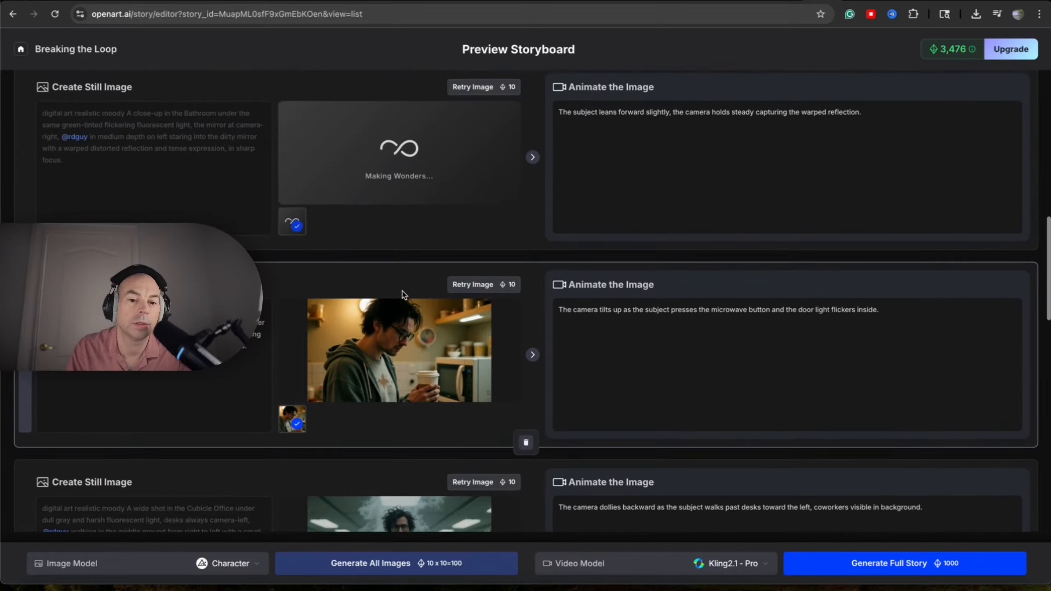
scroll(403, 295, up, 12)
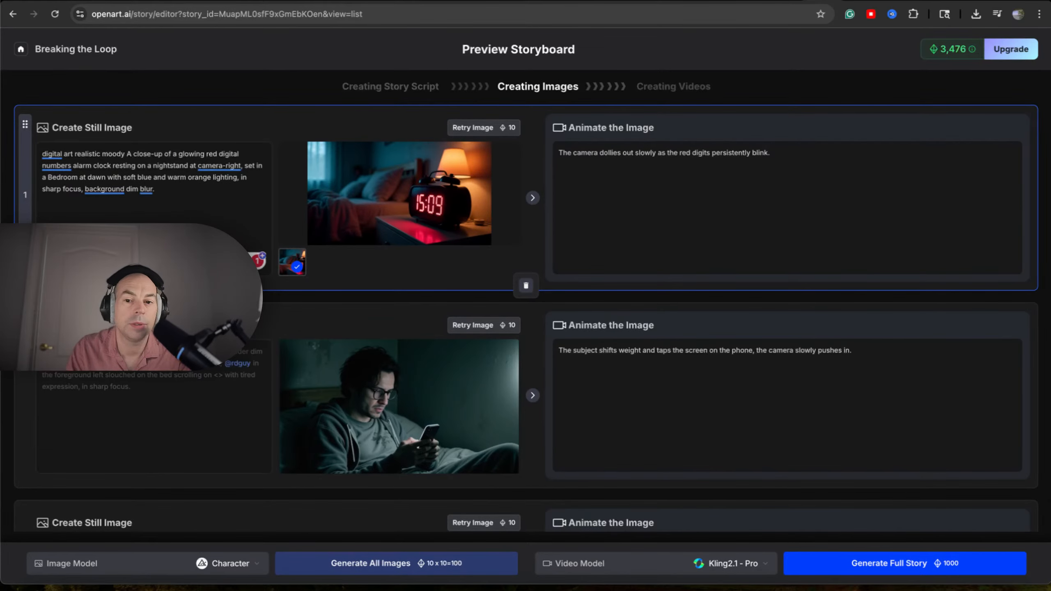
scroll(400, 194, down, 2)
scroll(399, 194, up, 2)
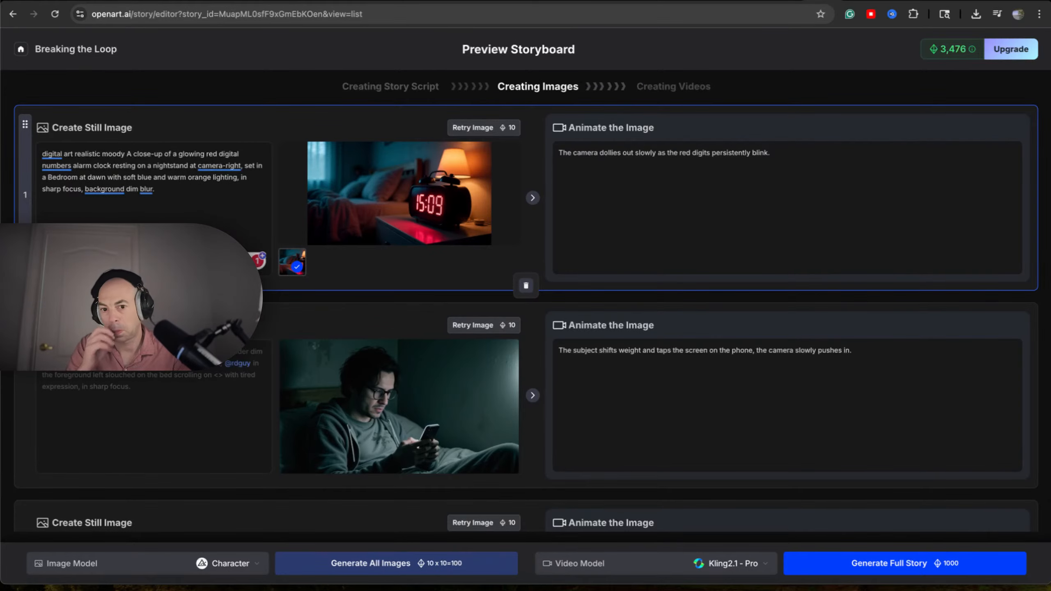
scroll(526, 301, down, 1)
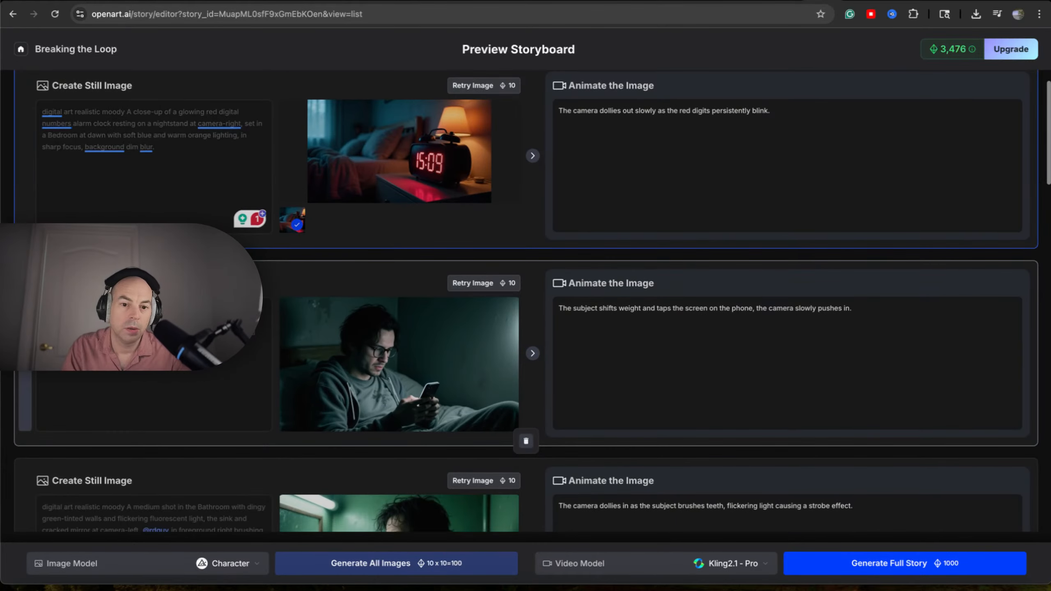
scroll(526, 301, down, 20)
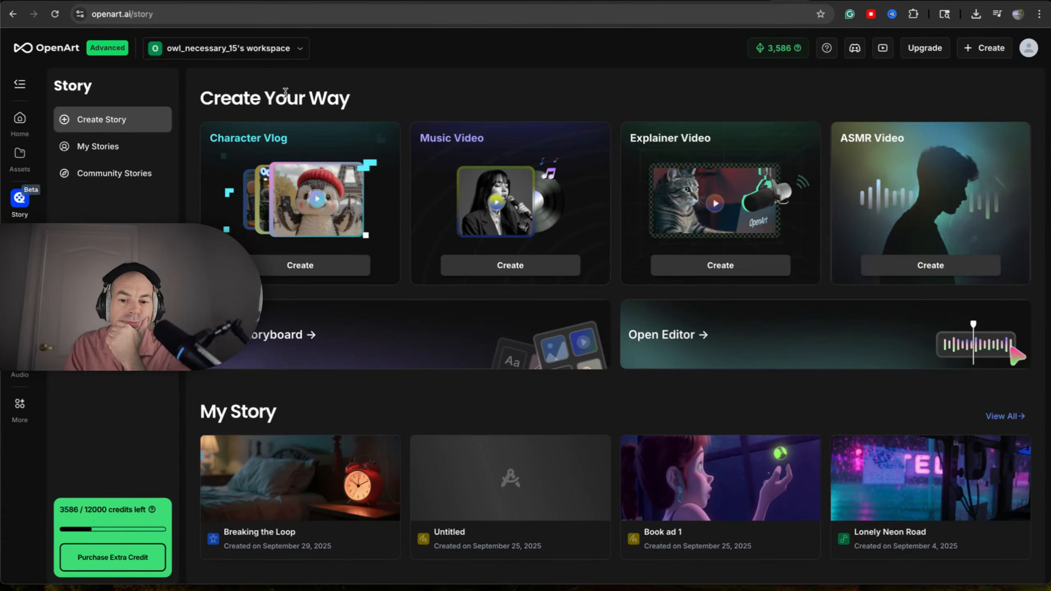
Step: Reopen the "Breaking the Loop" story from My Story and look through its storyboard down to the last shots
scroll(313, 230, down, 12)
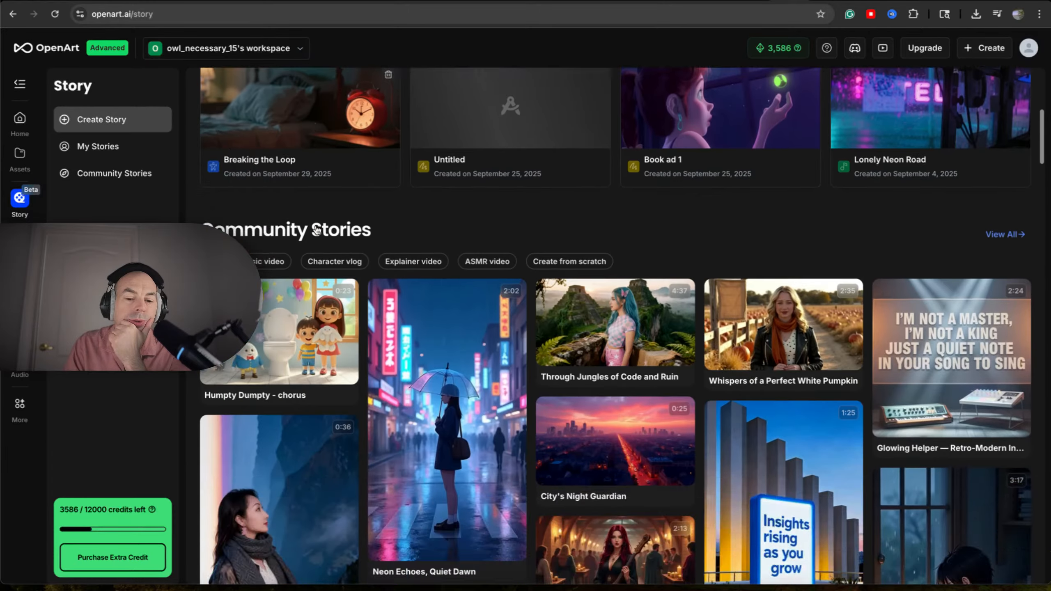
scroll(318, 230, up, 12)
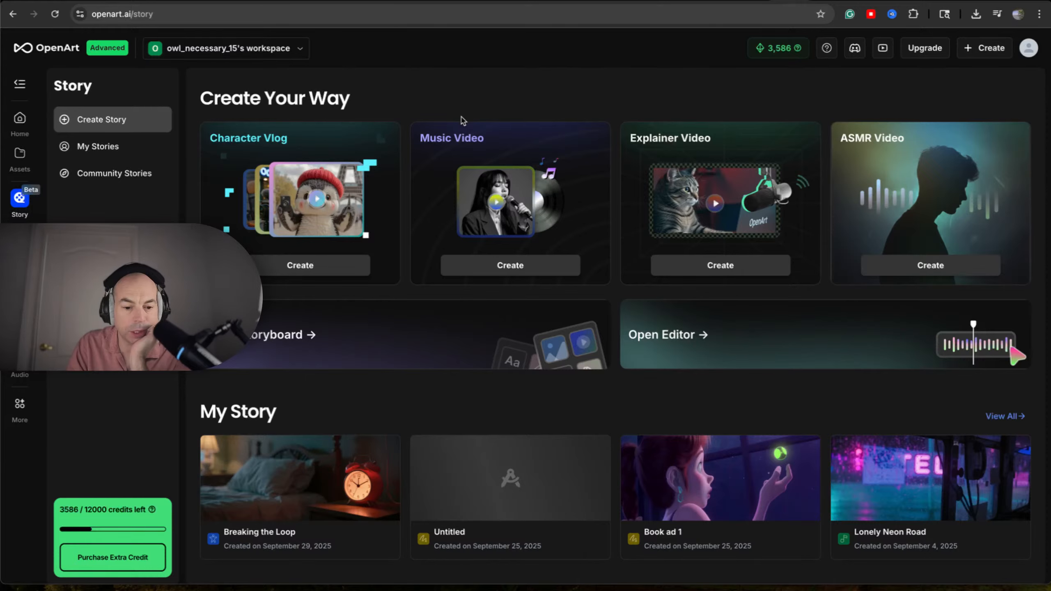
click(307, 494)
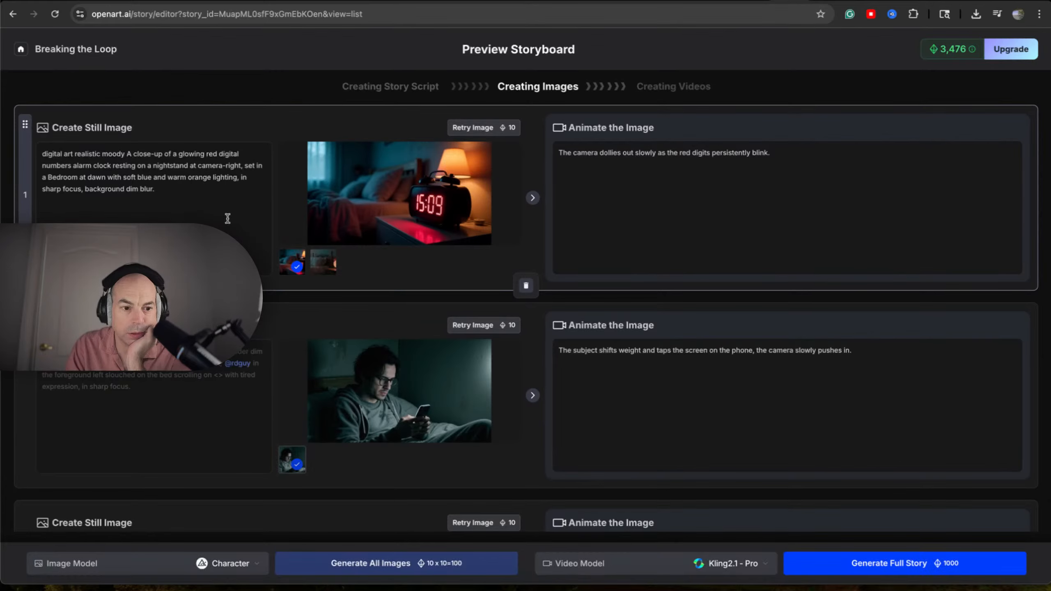
scroll(231, 224, down, 10)
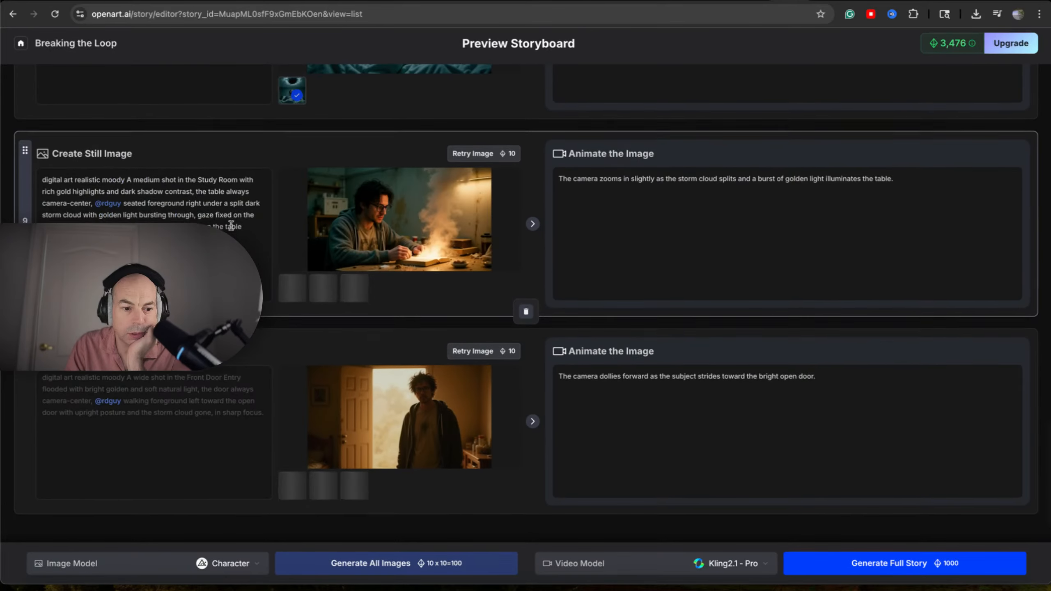
Step: Look back over the bathroom shots, then read the still image prompt of the last shot at the front door
scroll(231, 223, up, 10)
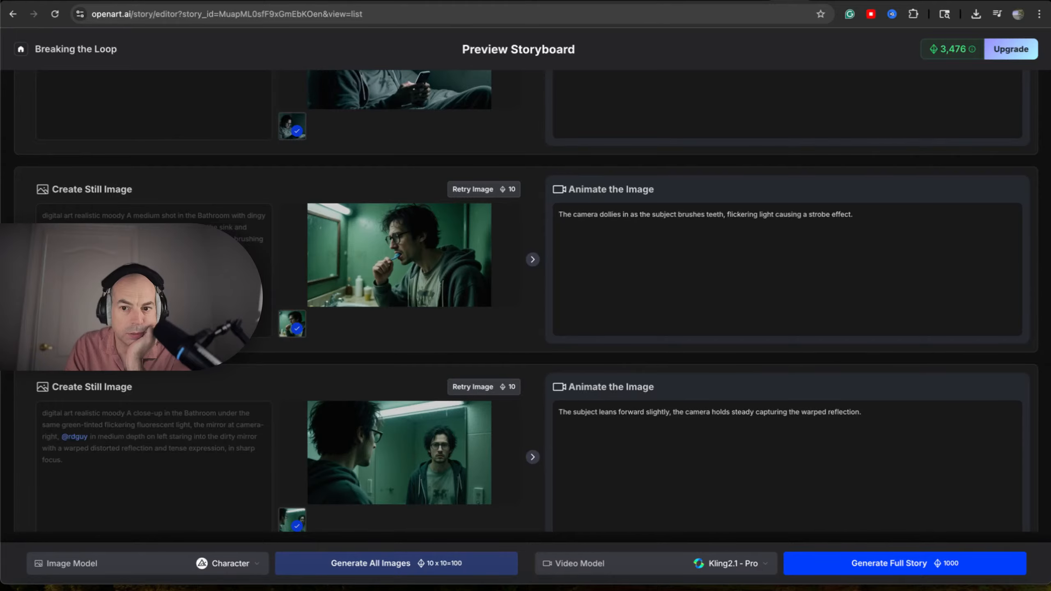
scroll(576, 381, down, 5)
scroll(577, 382, down, 6)
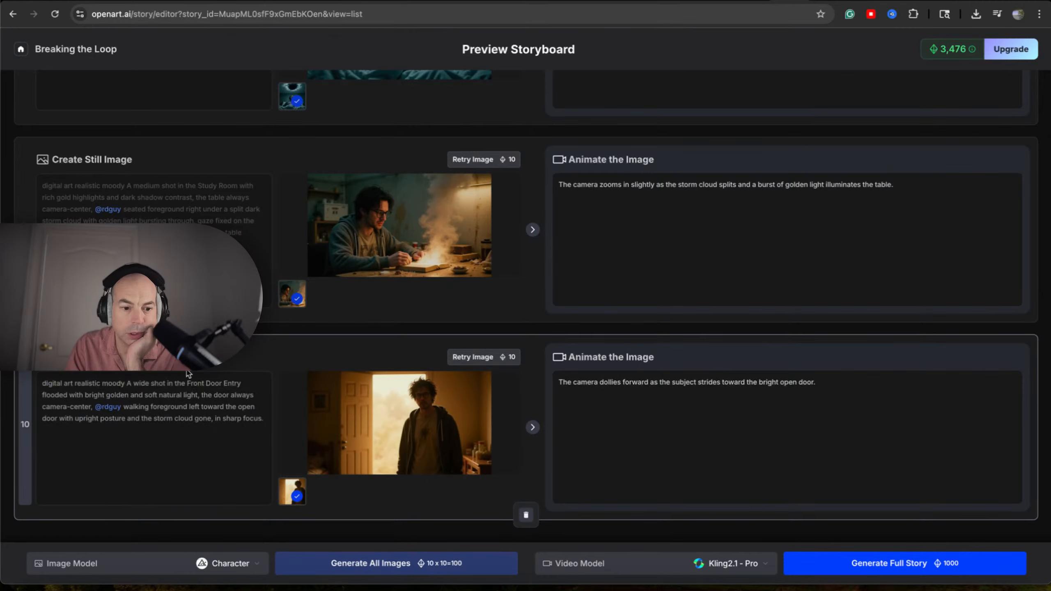
click(224, 407)
drag(168, 395, 189, 418)
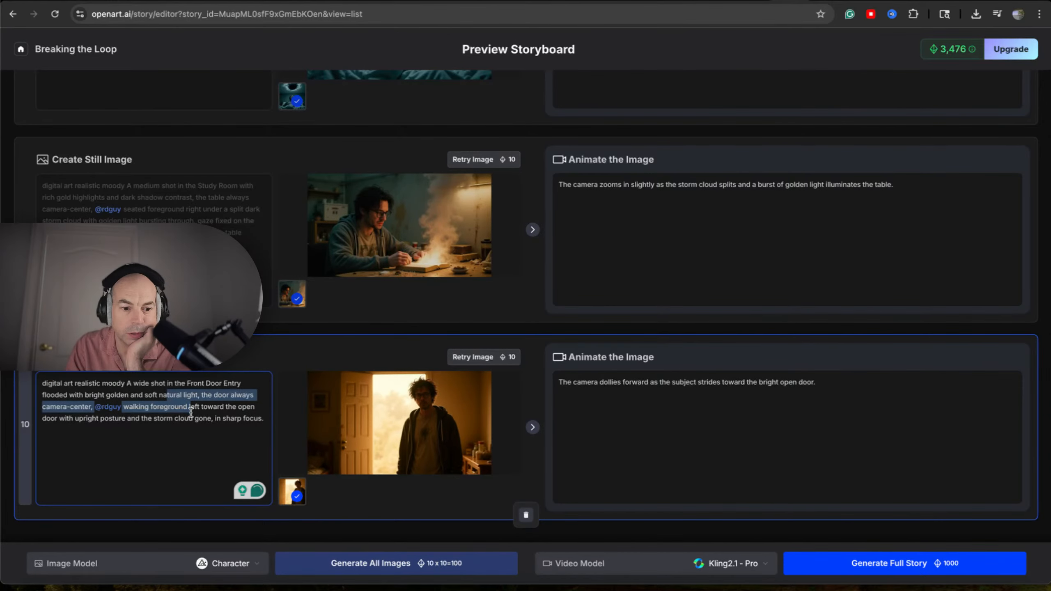
click(188, 418)
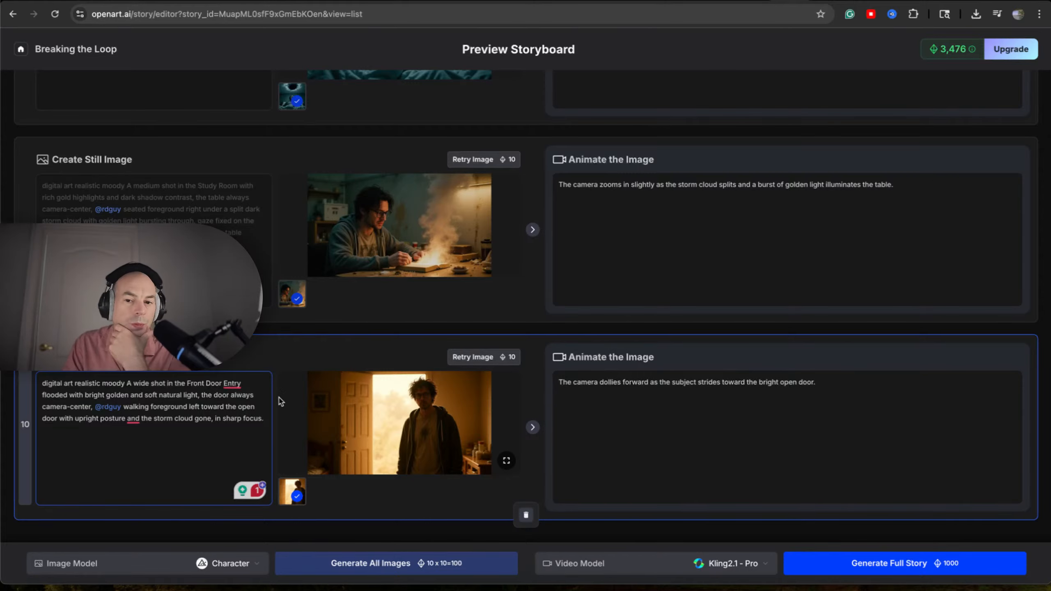
Step: Switch to the ChatGPT shot list and check the transformation shots in Scene 5 and the cracked ceiling shot in Scene 3
key(super+Tab)
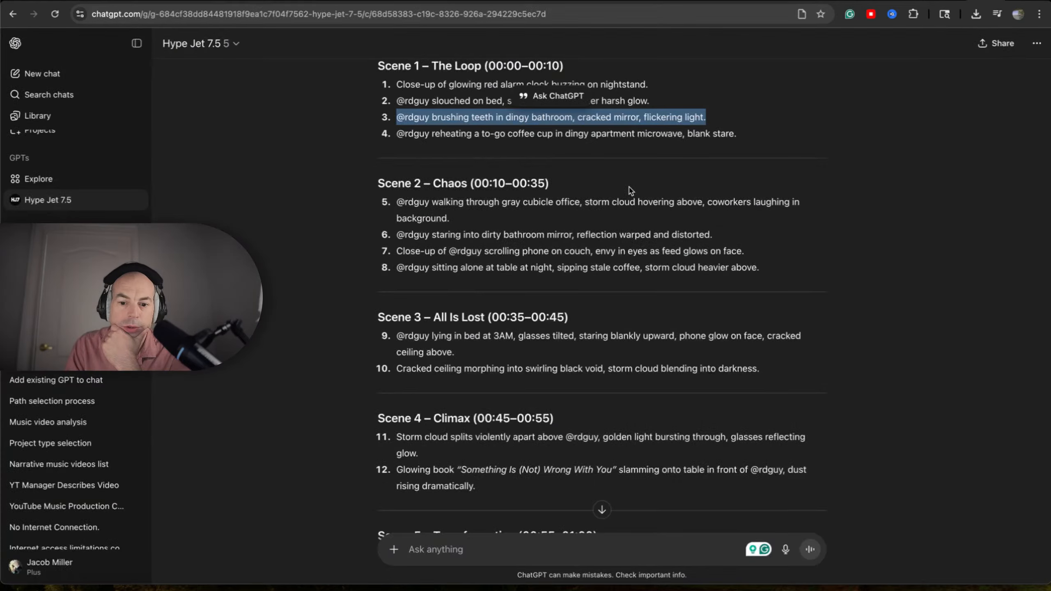
scroll(370, 317, down, 6)
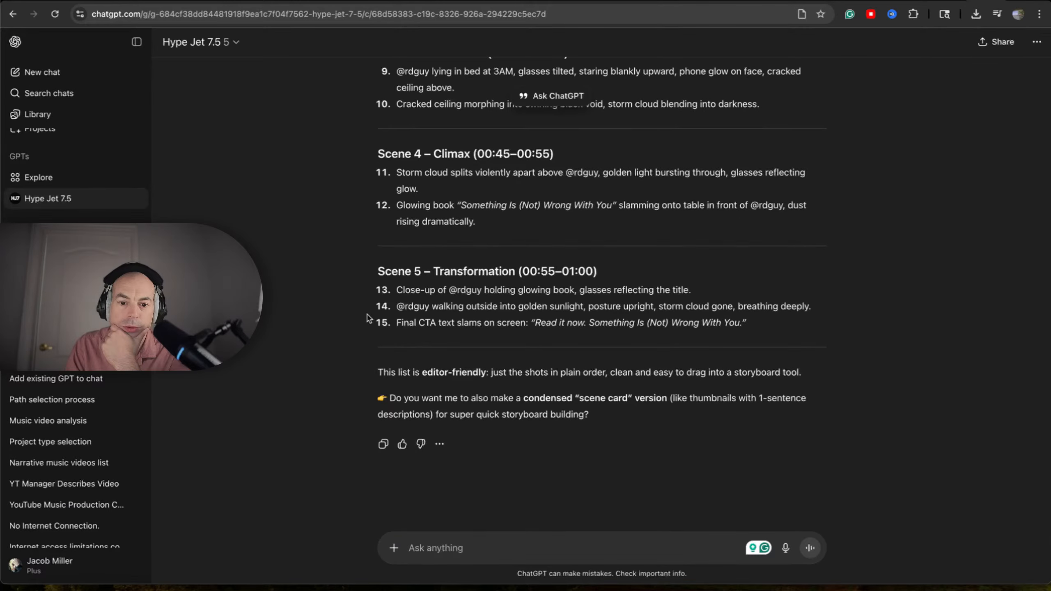
drag(624, 307, 773, 306)
click(653, 308)
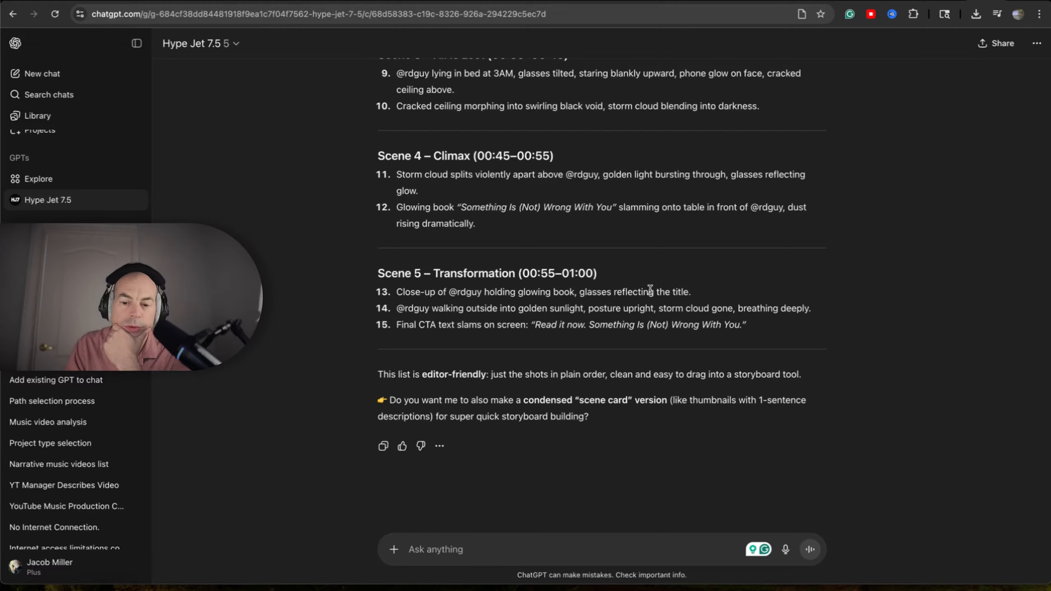
scroll(409, 315, up, 1)
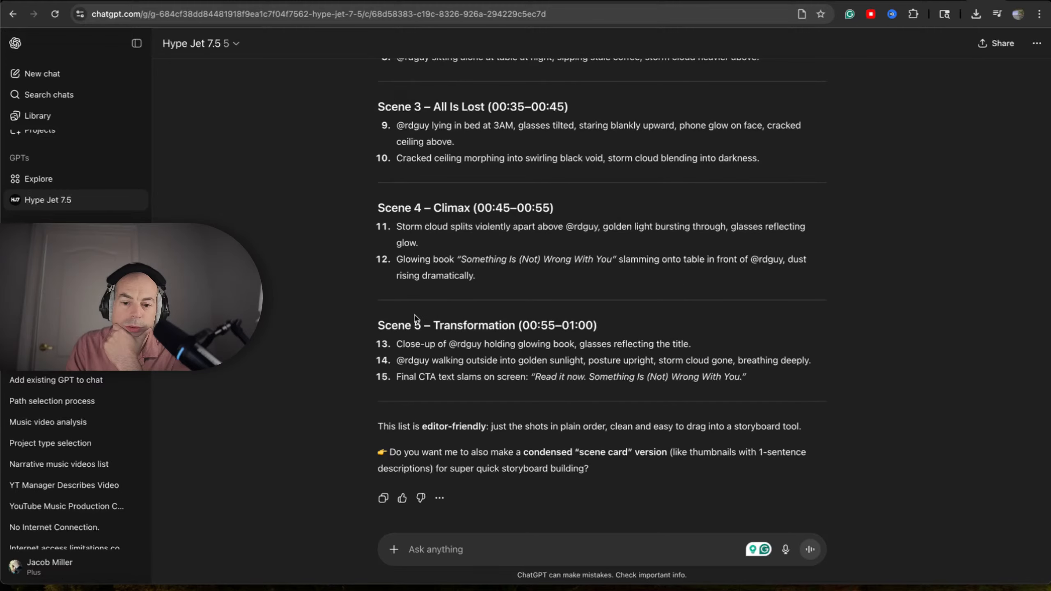
scroll(499, 329, up, 5)
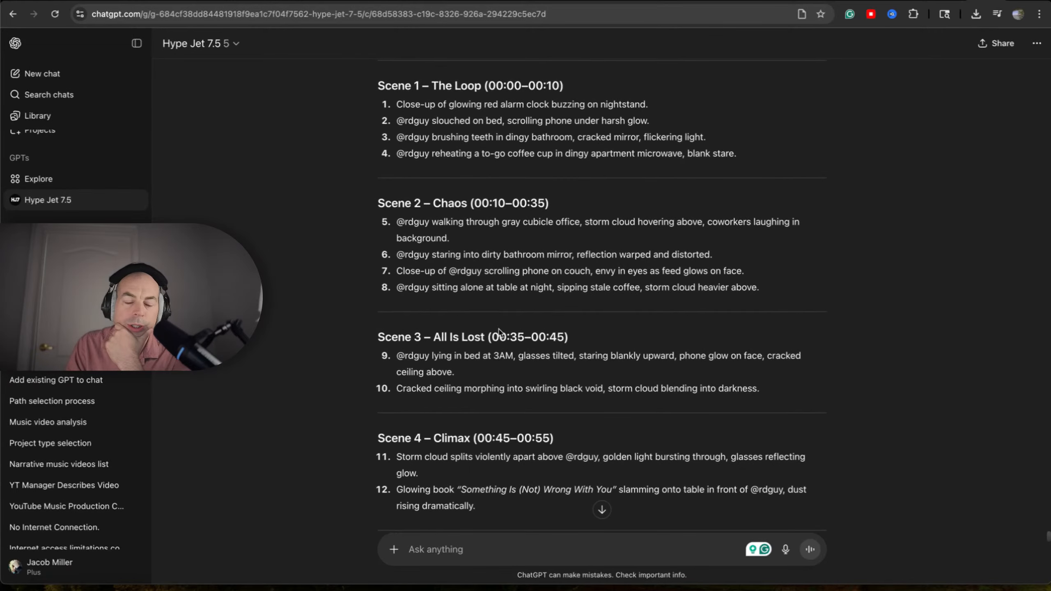
scroll(500, 332, down, 1)
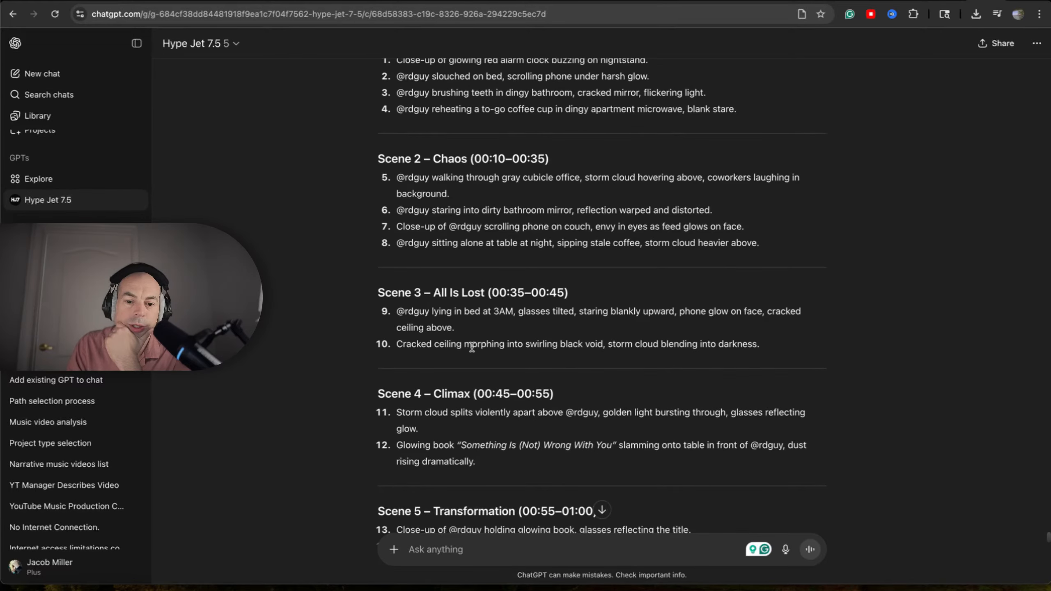
drag(472, 347, 669, 360)
click(660, 364)
scroll(663, 368, down, 1)
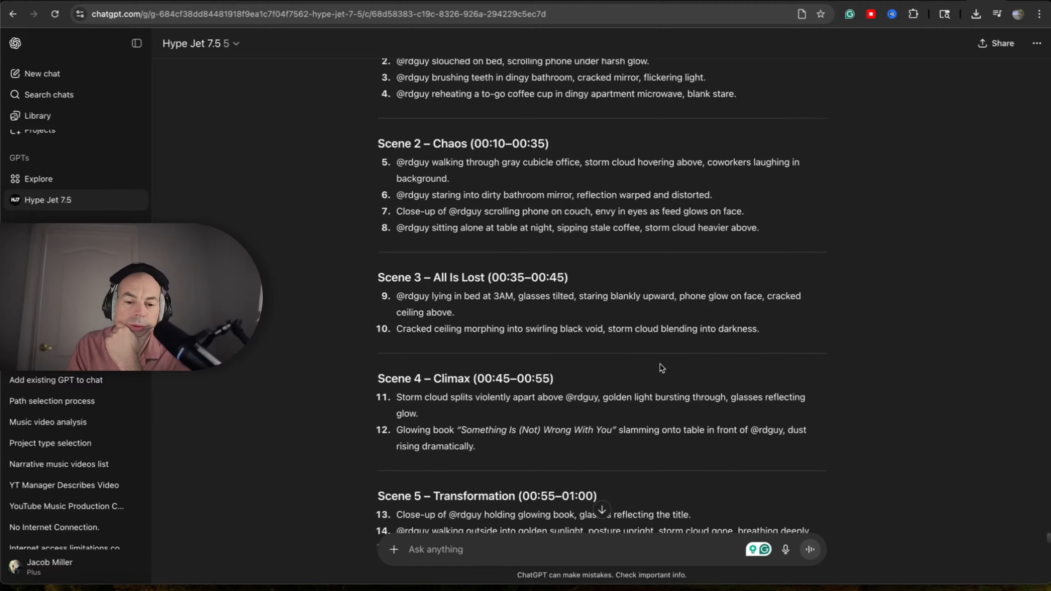
scroll(663, 368, down, 5)
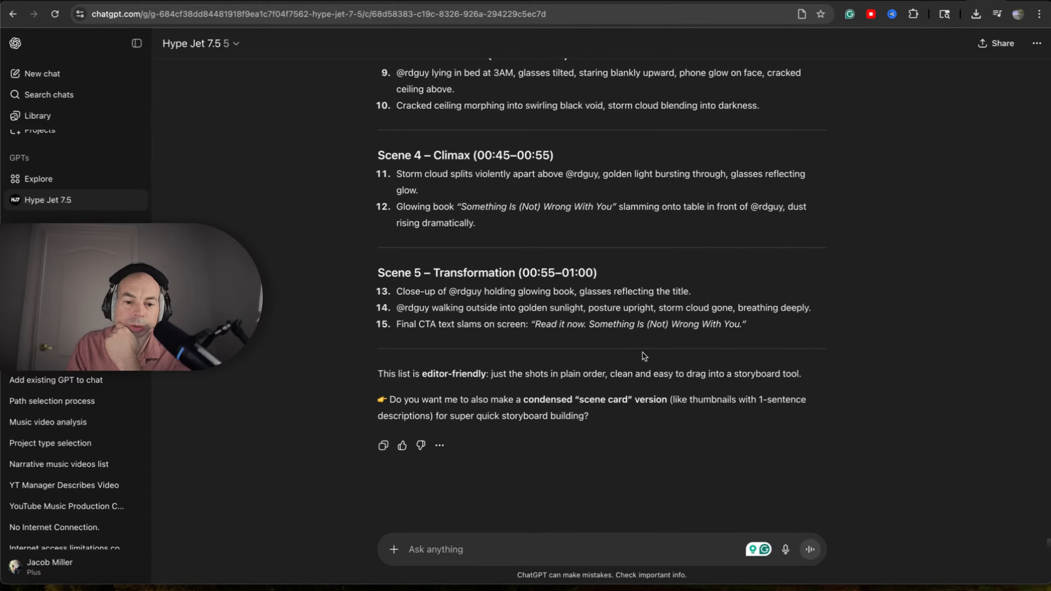
Step: Read "The Loop" shot list from Scene 1 through Scene 5, focusing on the black void and splitting storm cloud shots
scroll(613, 341, up, 10)
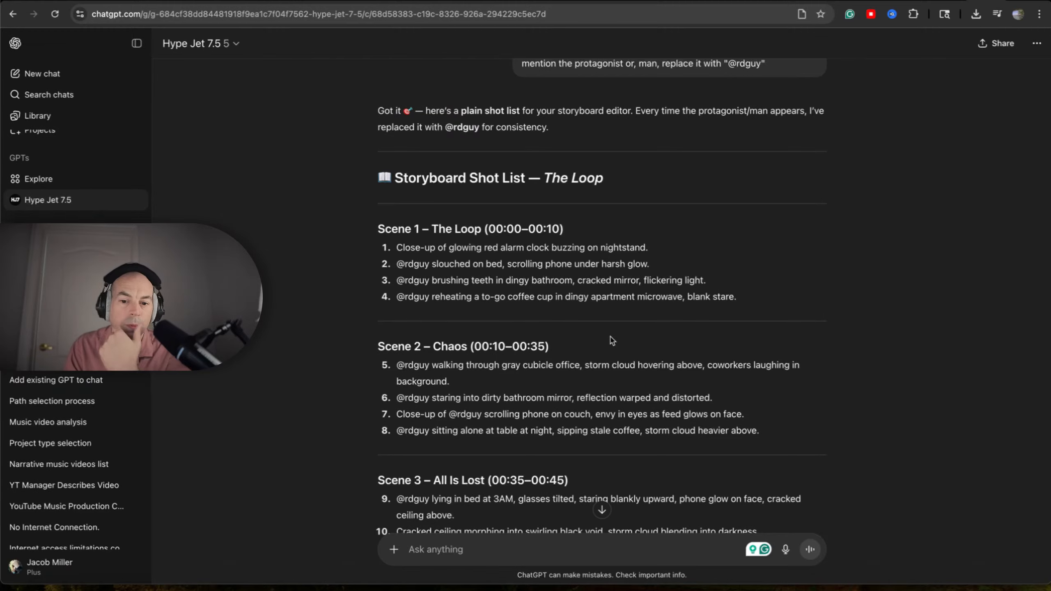
scroll(612, 341, down, 2)
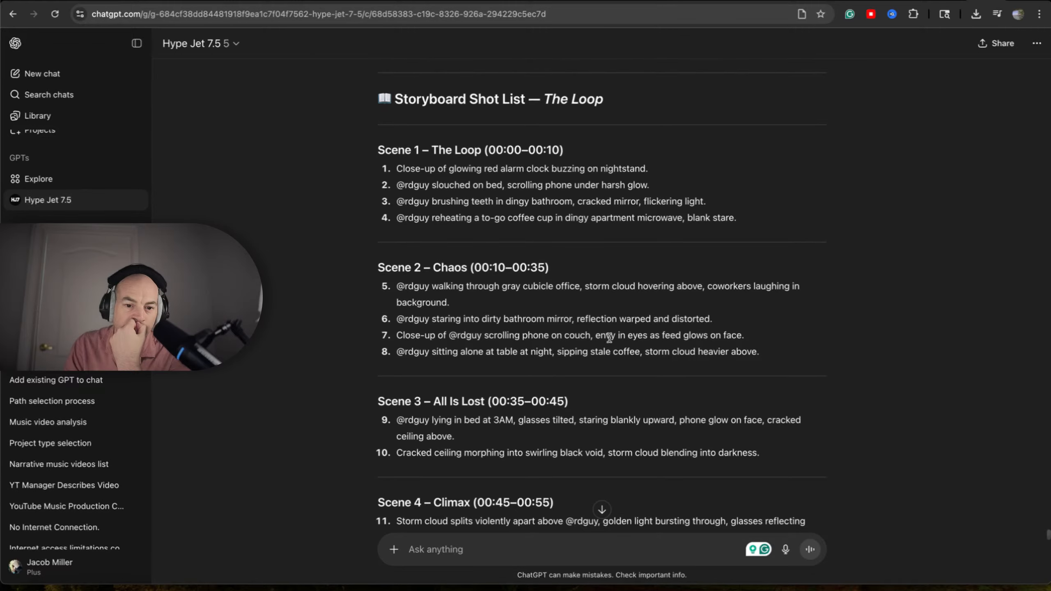
scroll(611, 339, down, 1)
scroll(609, 338, down, 1)
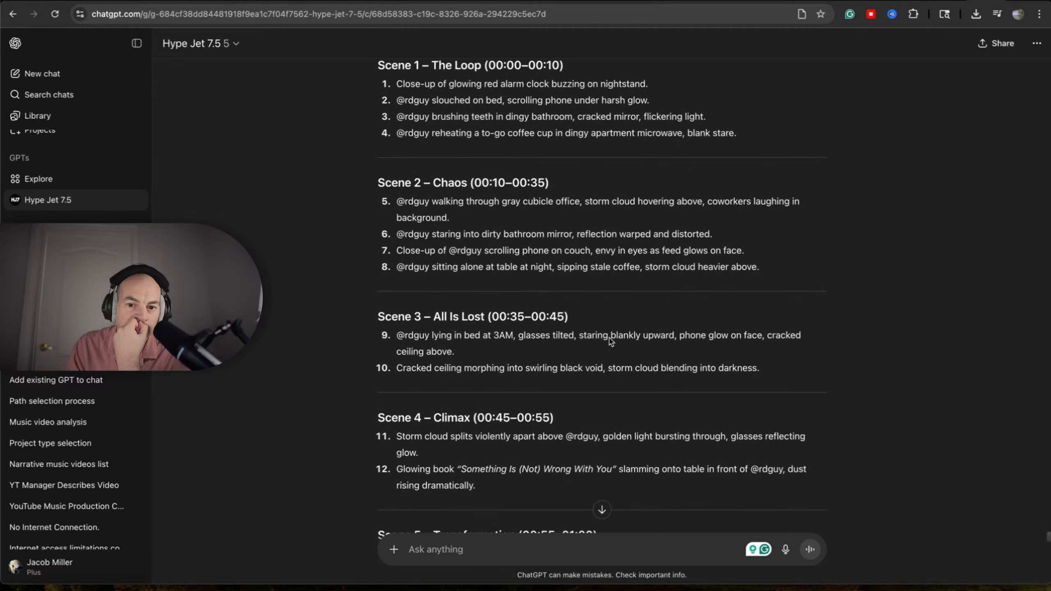
scroll(610, 340, down, 1)
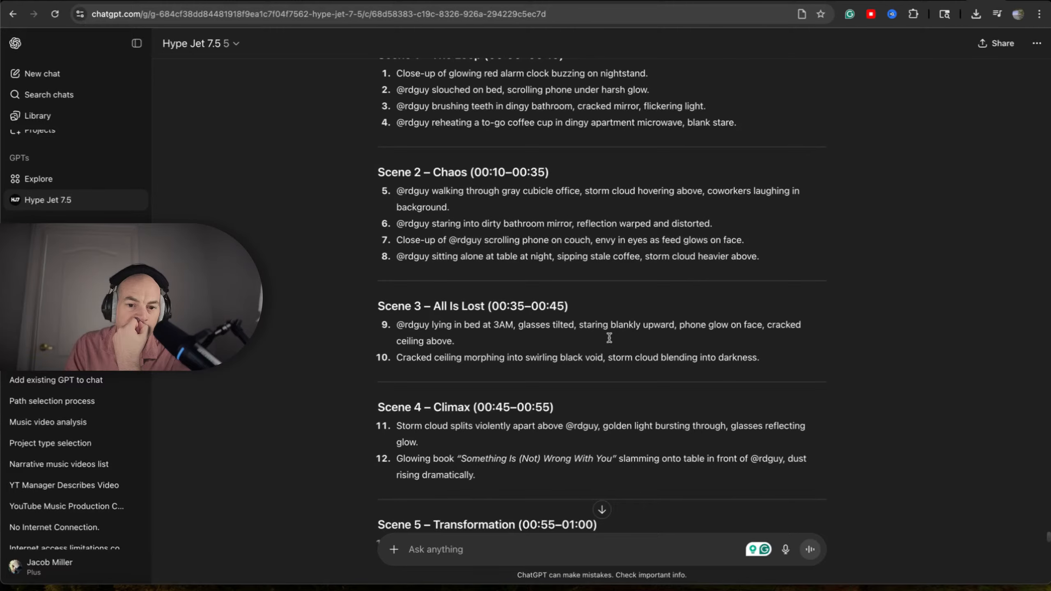
scroll(610, 338, down, 2)
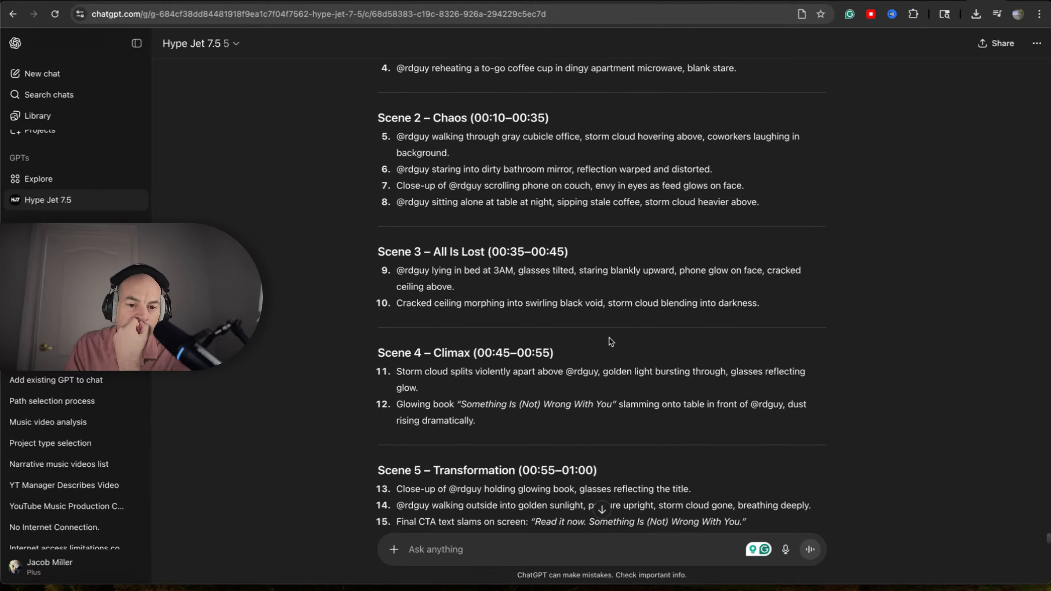
scroll(612, 342, down, 2)
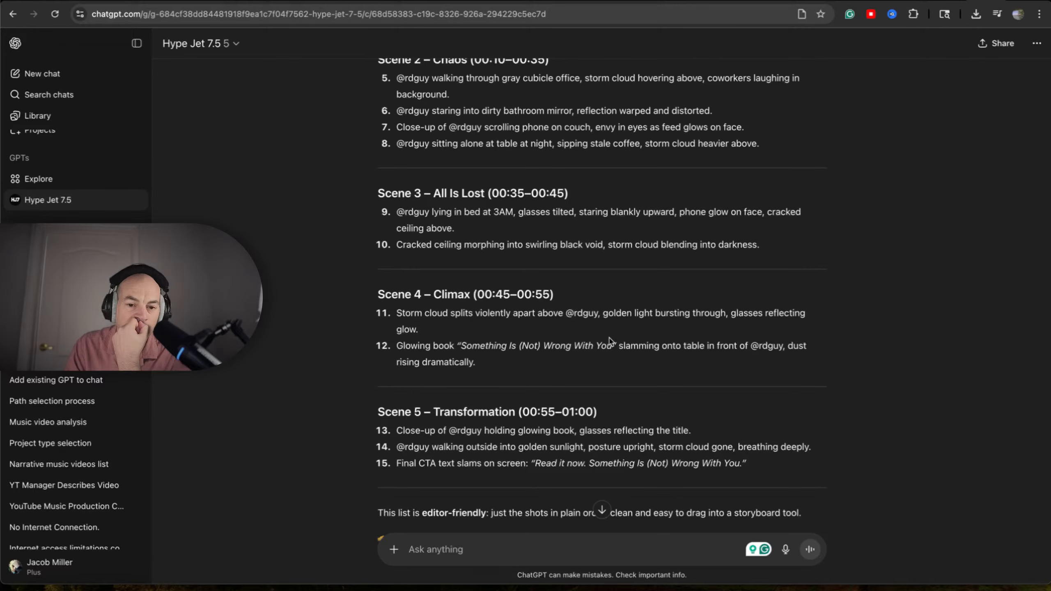
scroll(610, 341, down, 2)
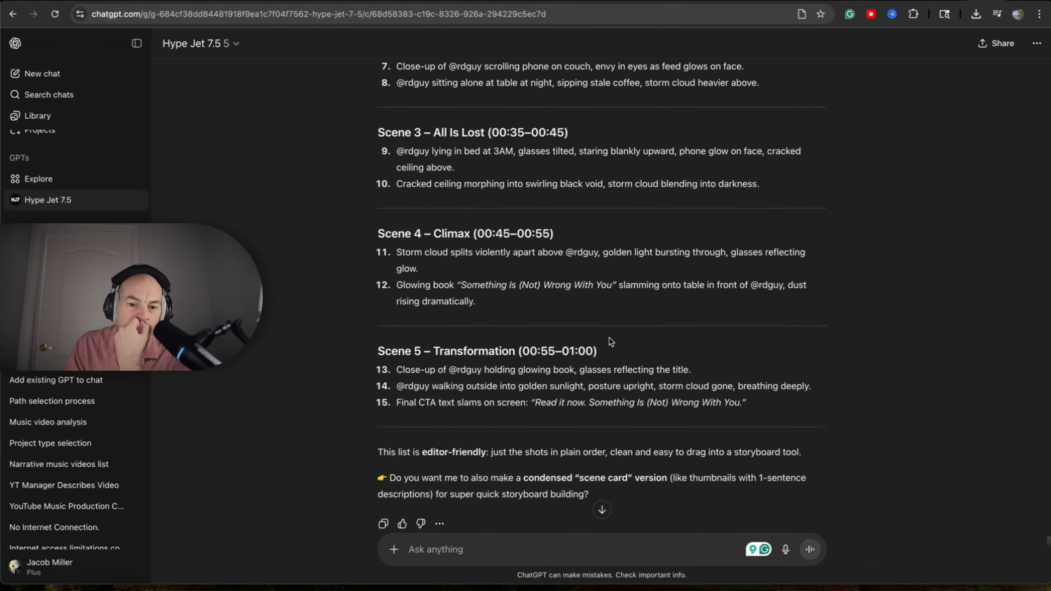
scroll(611, 342, down, 1)
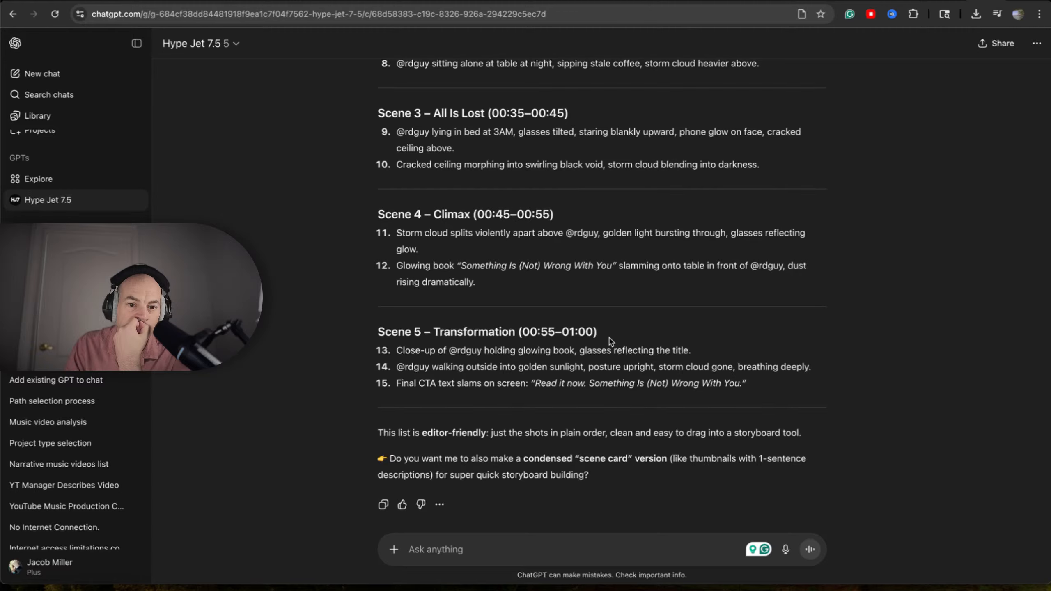
scroll(612, 342, down, 3)
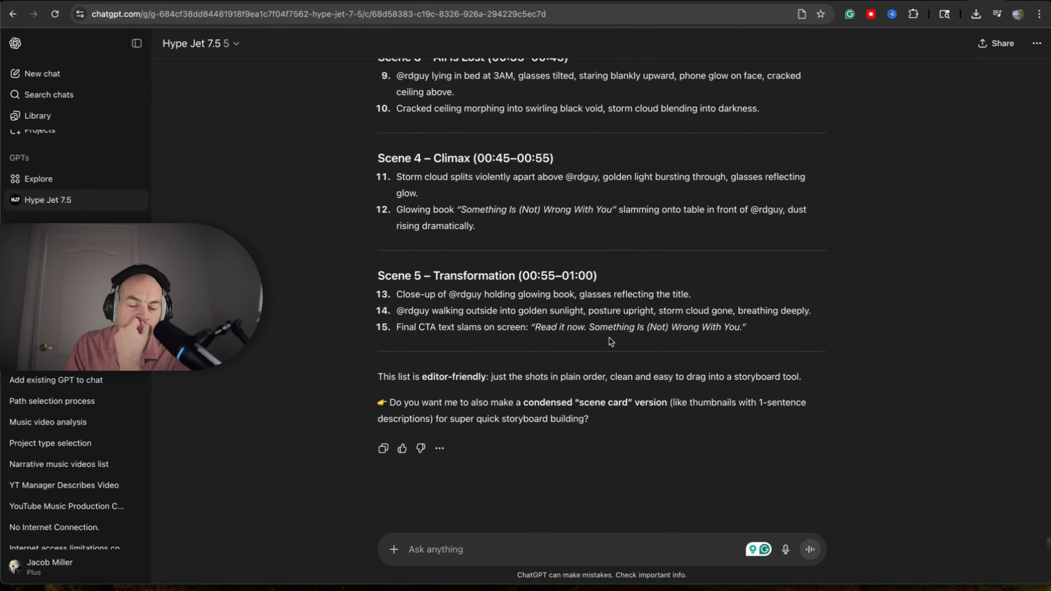
scroll(612, 342, up, 1)
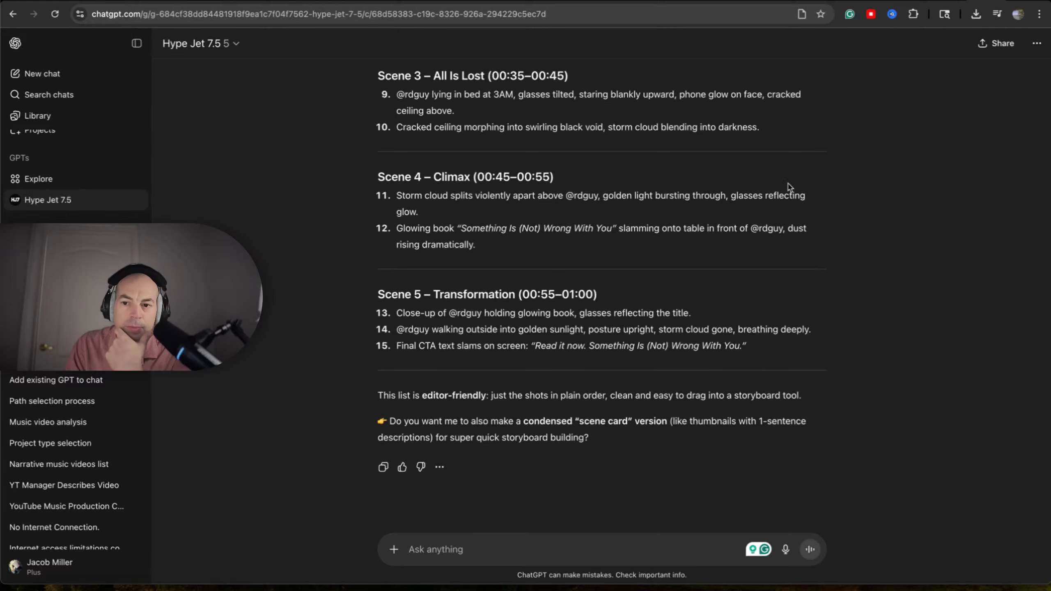
scroll(670, 239, up, 1)
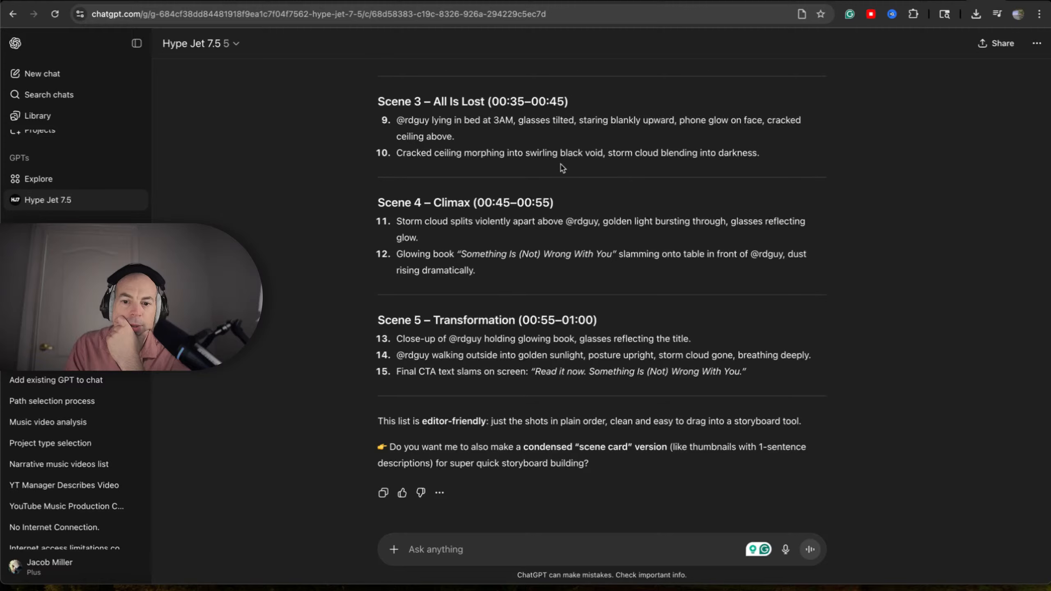
drag(573, 153, 696, 156)
click(696, 156)
drag(541, 222, 418, 238)
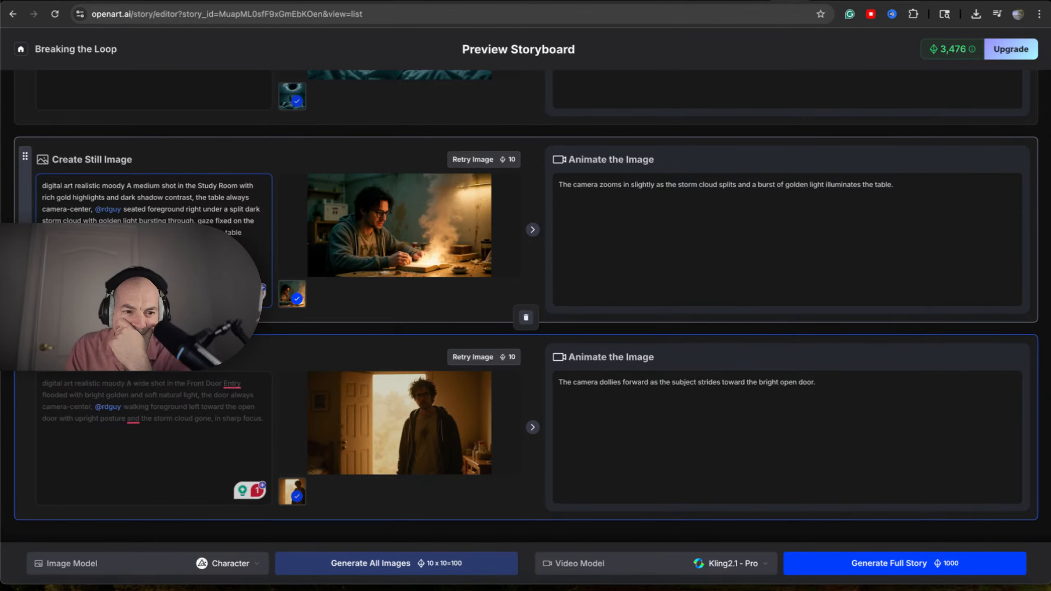
Step: Return to the OpenArt storyboard and review its images and prompts from the study room shot back to the first alarm clock shots
scroll(526, 301, up, 1)
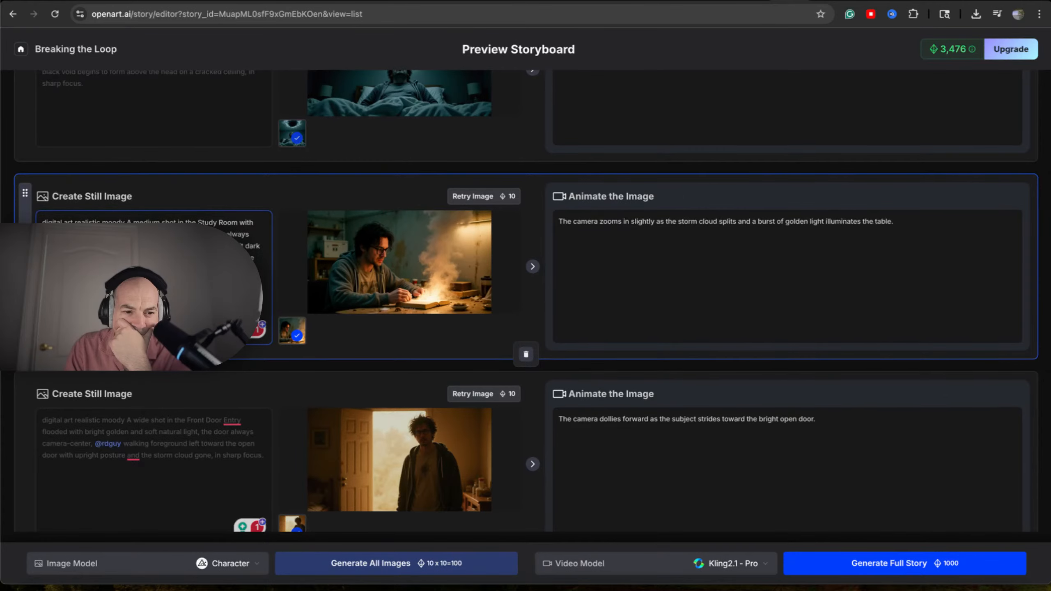
scroll(526, 301, up, 1)
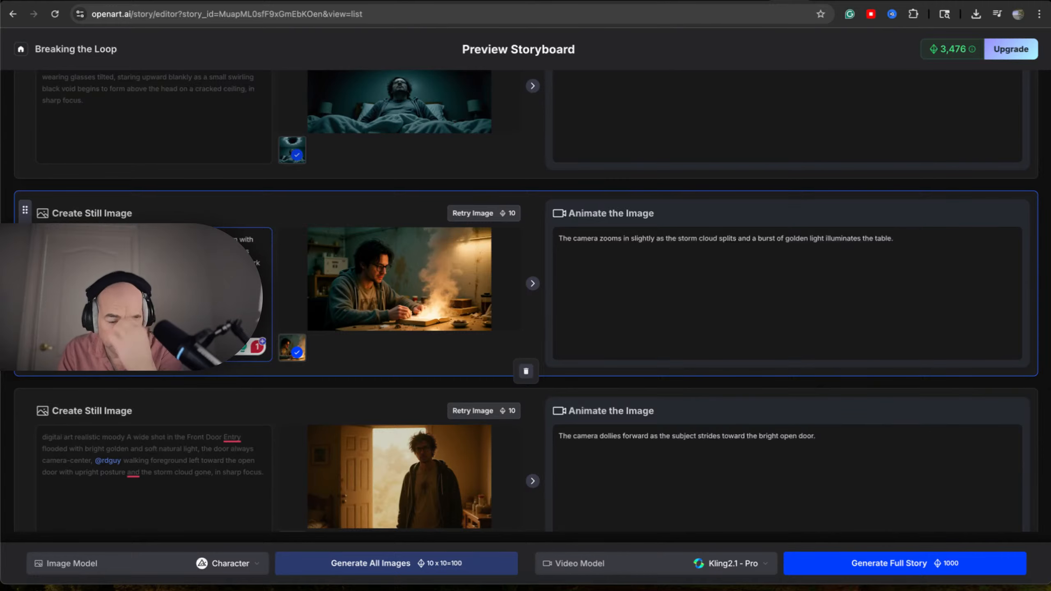
scroll(526, 300, down, 1)
scroll(526, 301, up, 3)
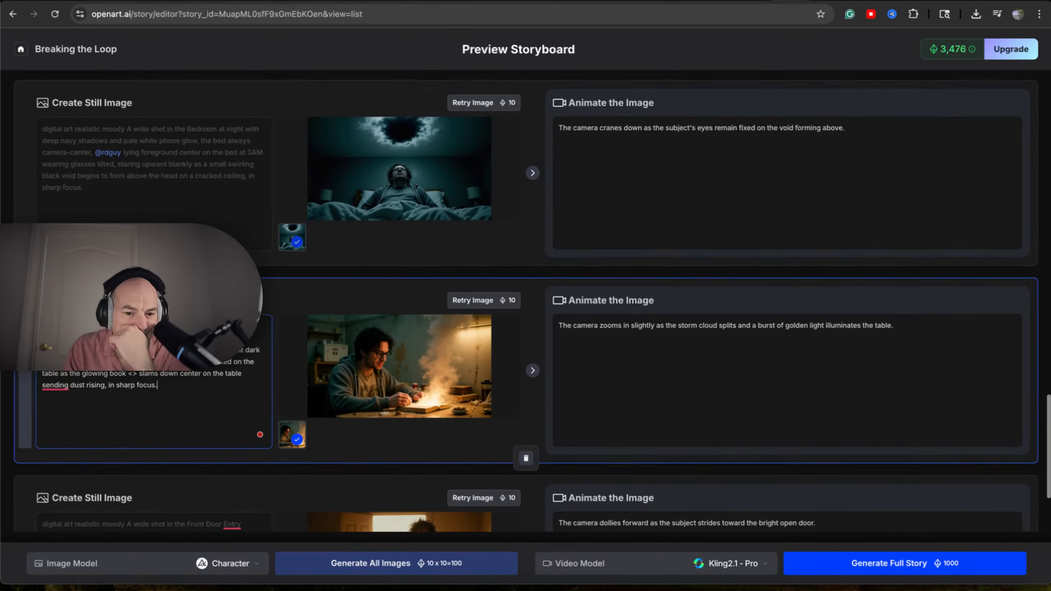
scroll(525, 300, up, 5)
scroll(525, 300, down, 2)
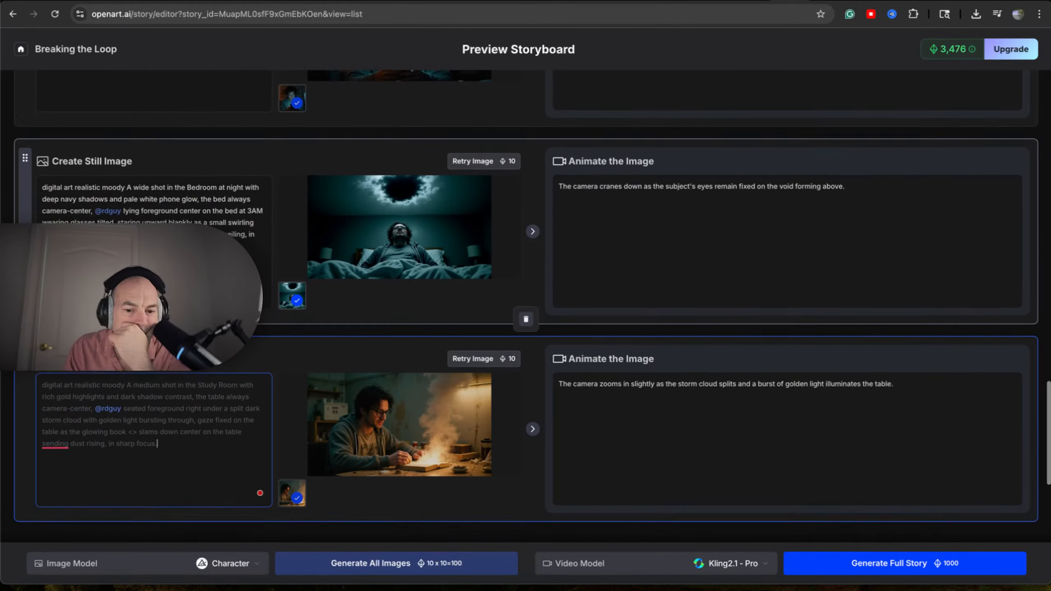
scroll(526, 301, up, 2)
scroll(526, 301, down, 2)
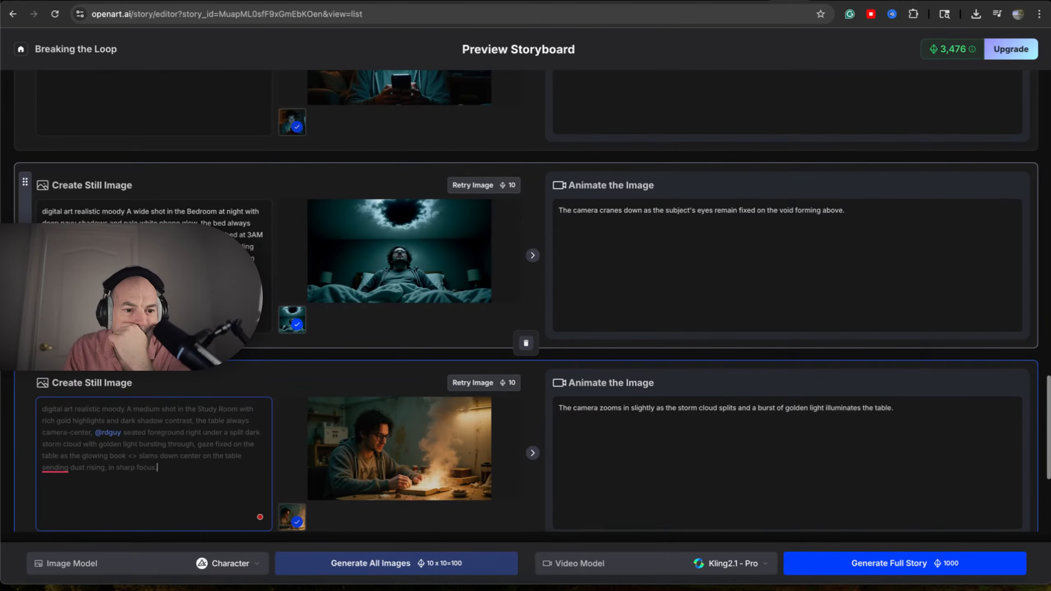
scroll(526, 301, up, 3)
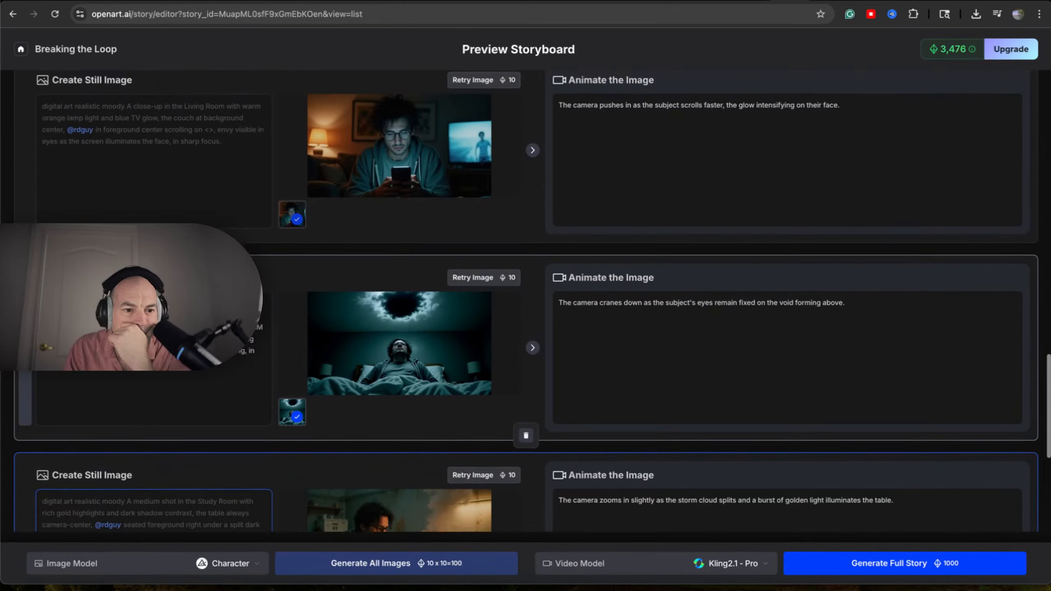
scroll(526, 300, up, 4)
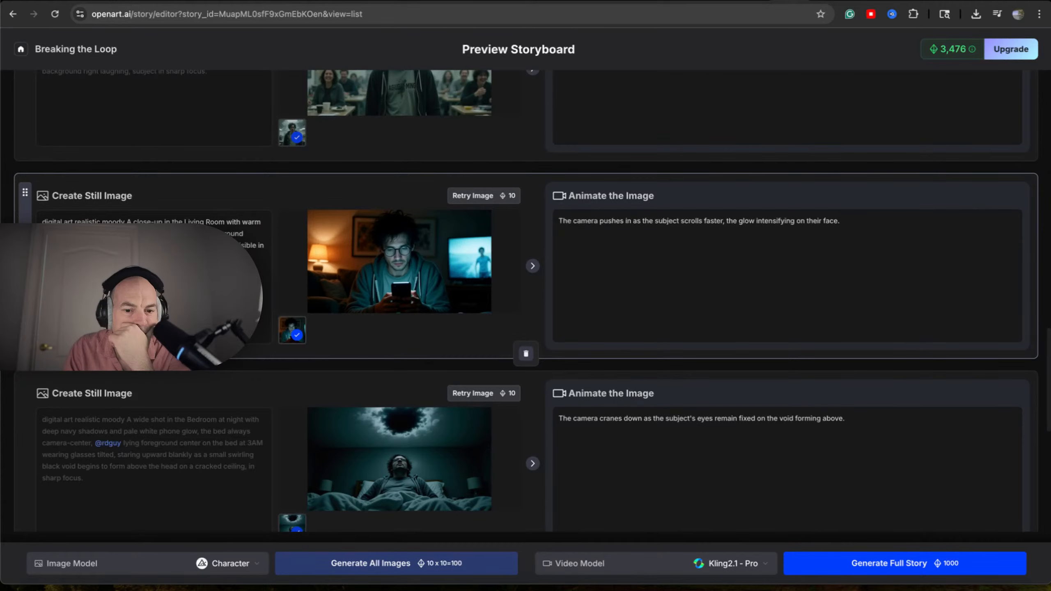
scroll(526, 301, up, 12)
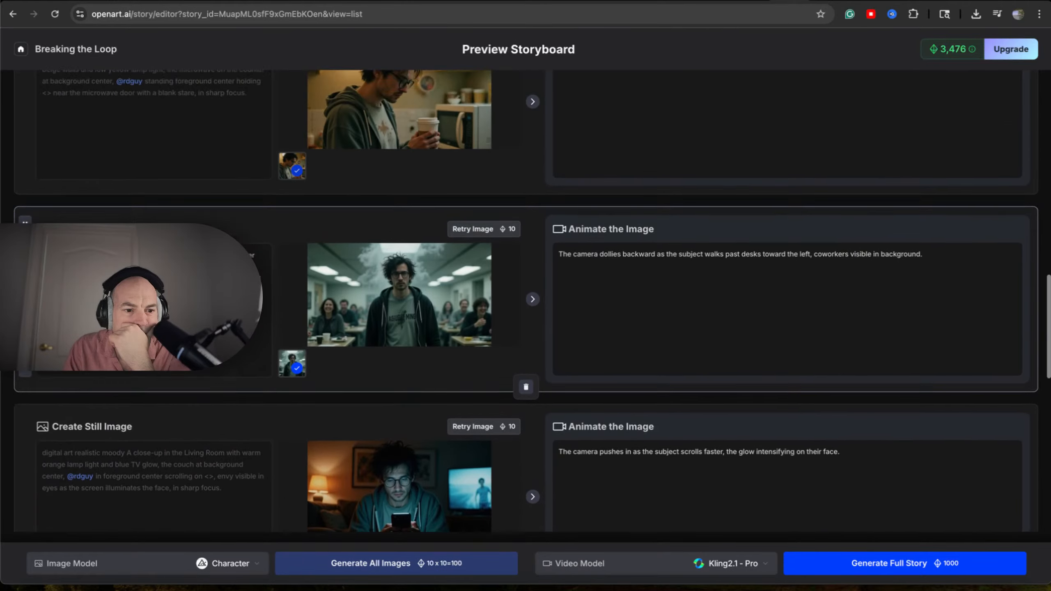
scroll(526, 301, up, 20)
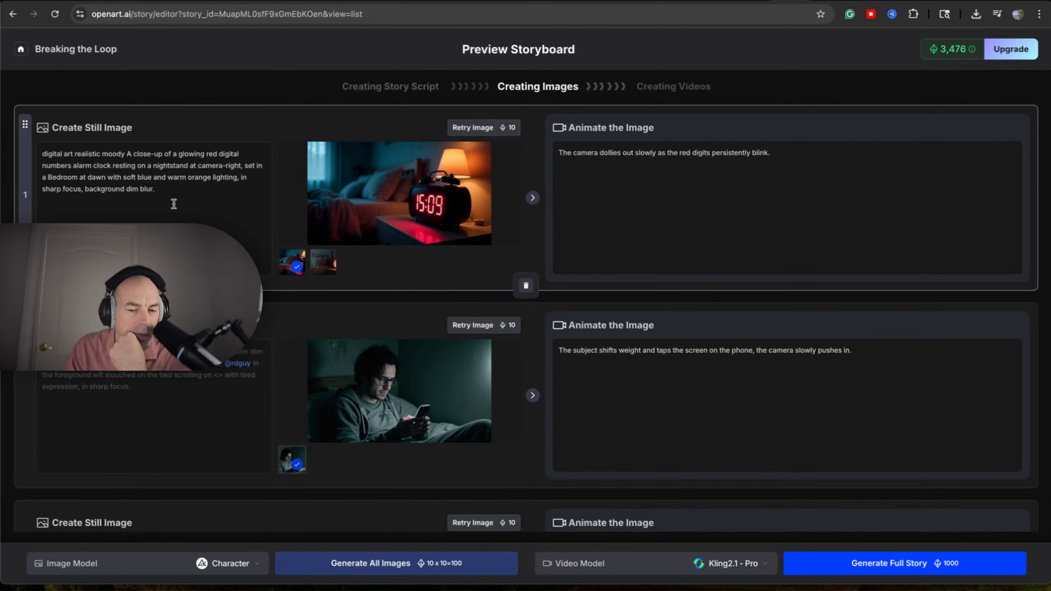
scroll(172, 203, down, 1)
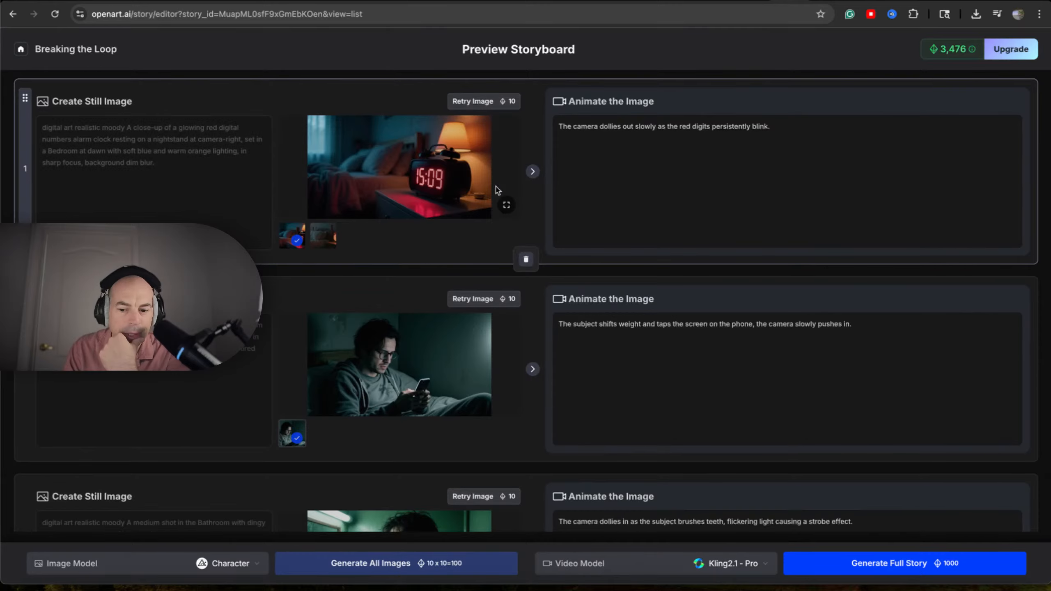
scroll(476, 249, down, 1)
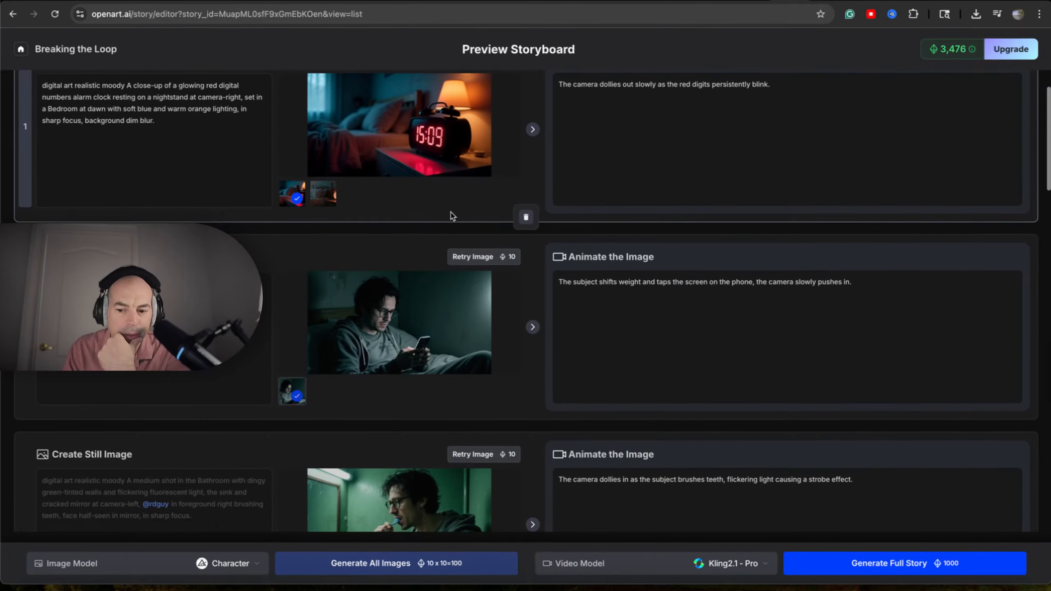
Step: Compare generation costs by trying the Pixverse5 - 1080p, Seedance 1.0 Lite, Wan2.2 and MiniMax Hailuo 02 Standard video models, ending back on Kling2.1 - Pro
click(765, 564)
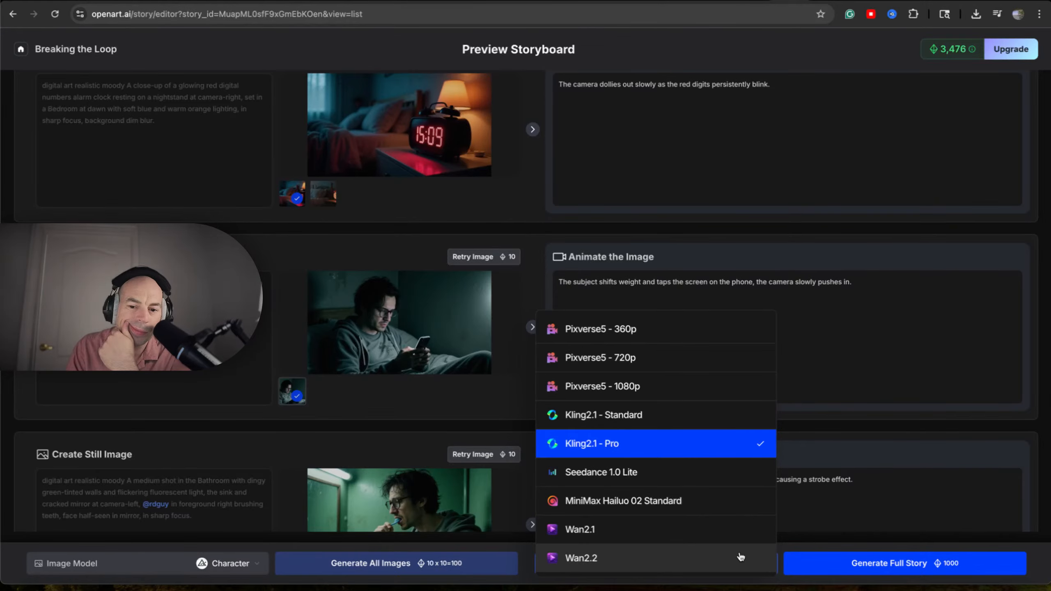
click(642, 390)
click(749, 564)
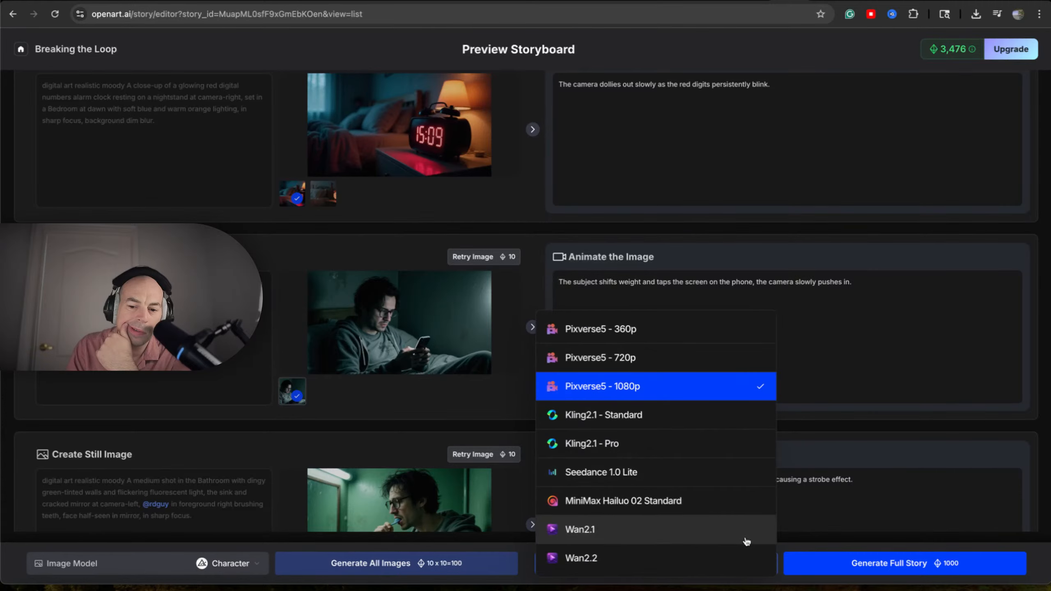
click(732, 473)
click(764, 565)
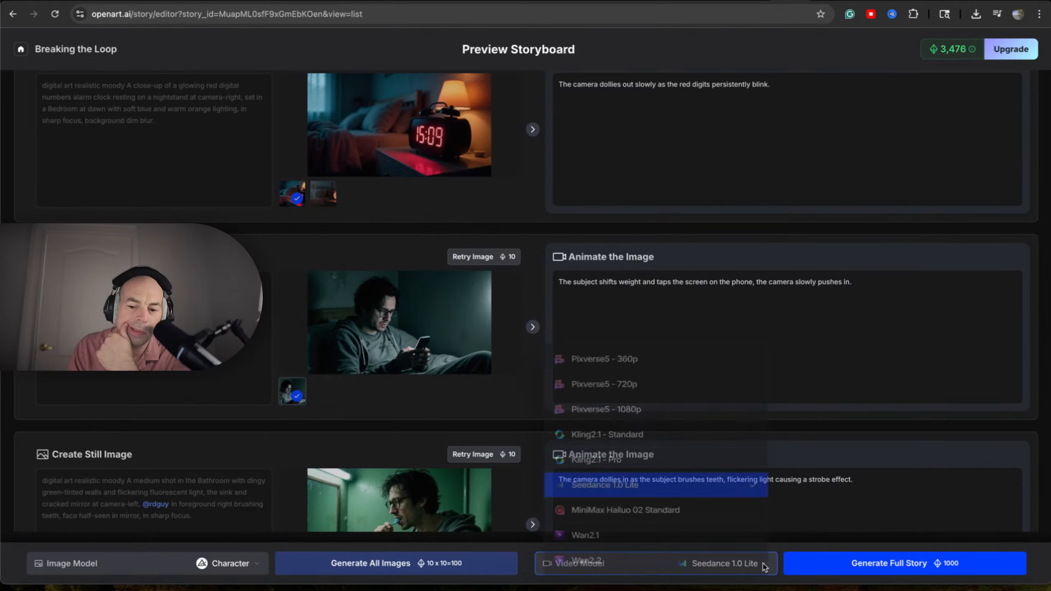
click(728, 558)
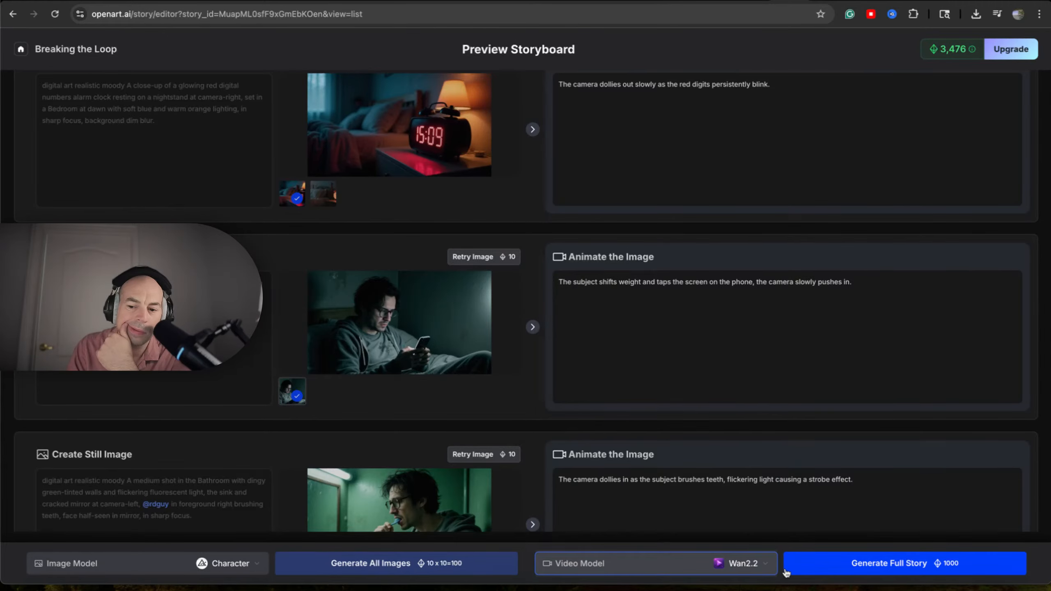
click(764, 567)
click(711, 513)
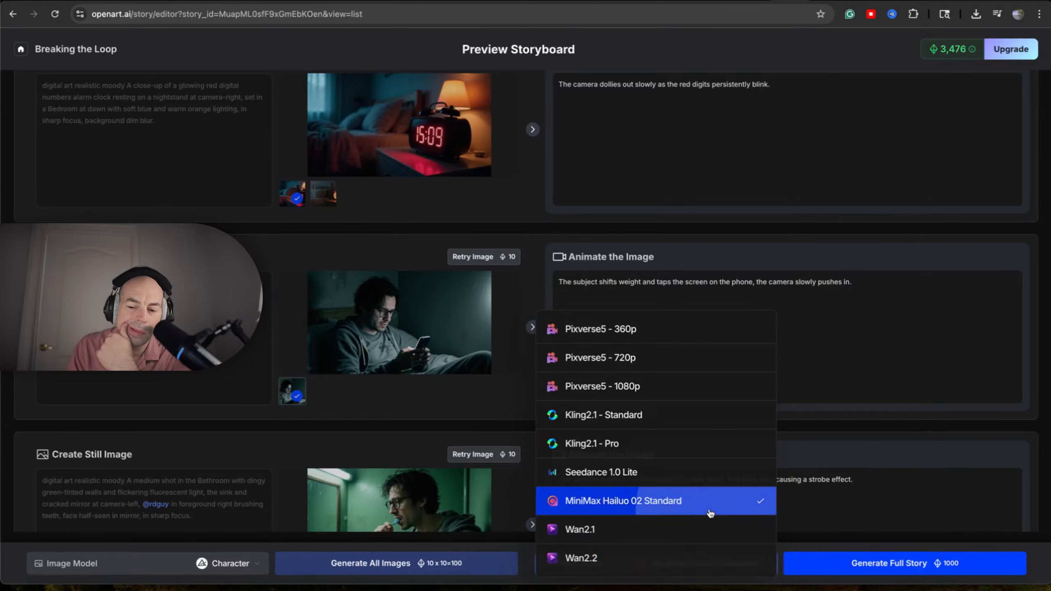
click(754, 557)
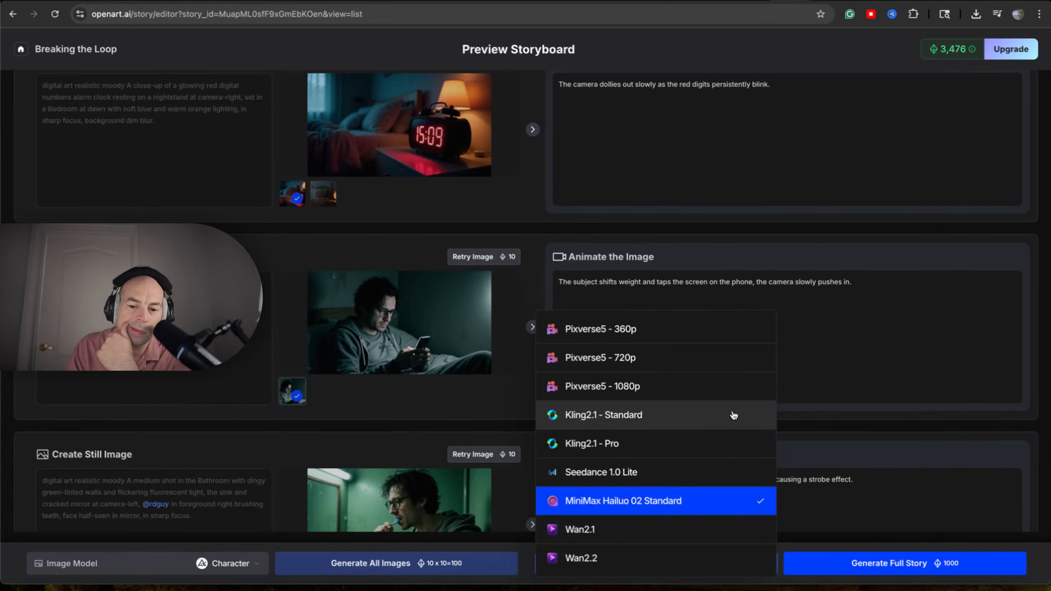
click(721, 442)
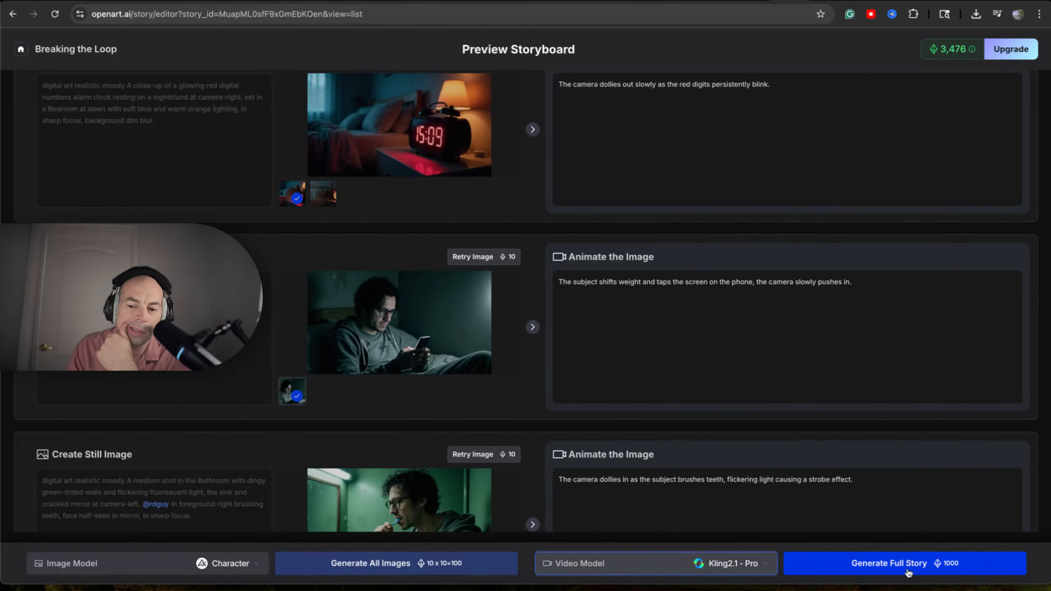
Step: Skim all storyboard shots and their animation prompts to the end and back to the first alarm clock shot
scroll(779, 420, down, 3)
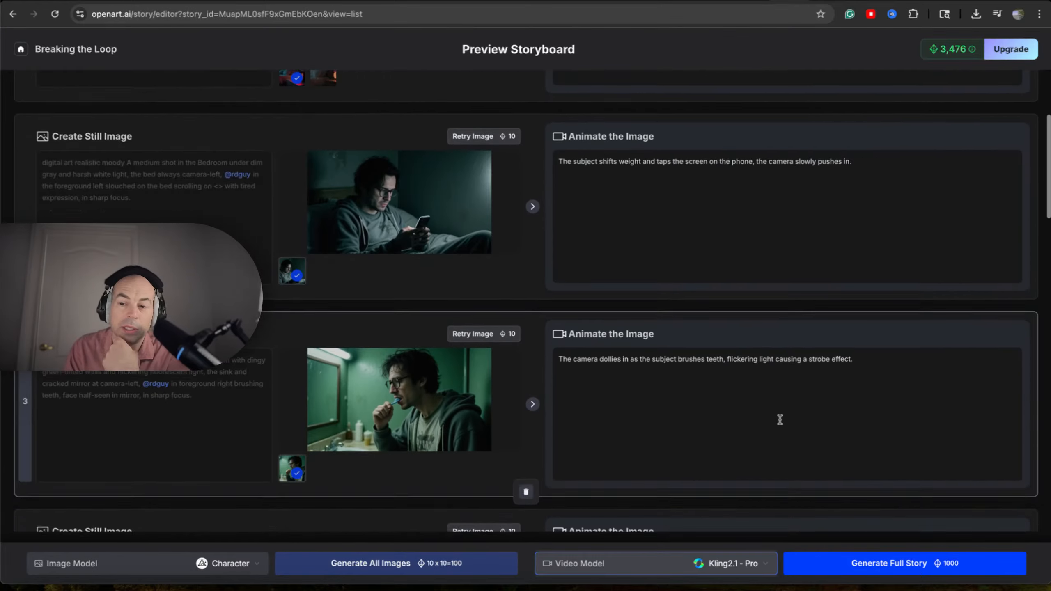
scroll(781, 419, down, 15)
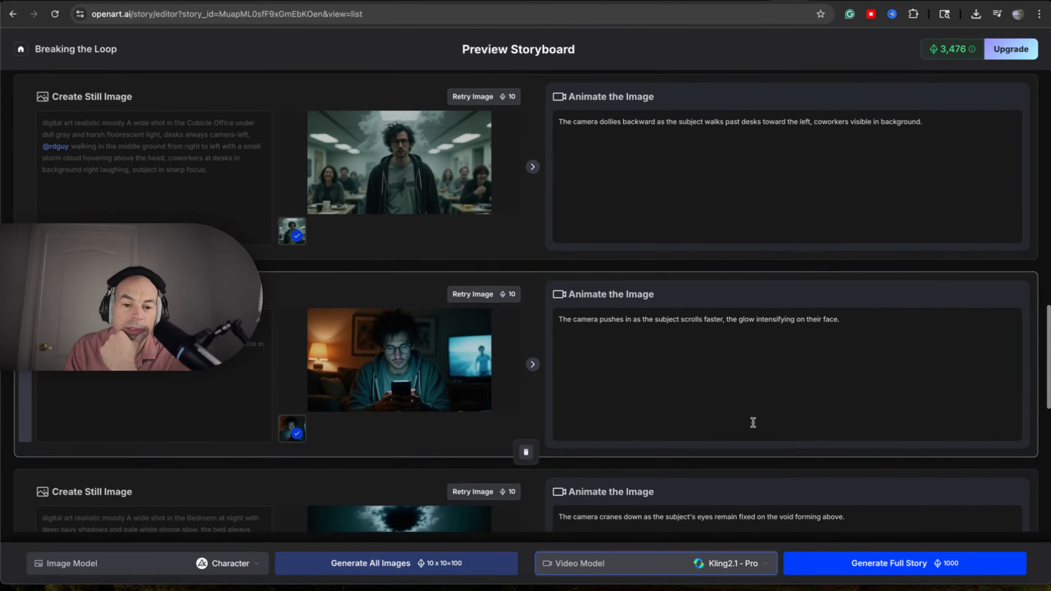
scroll(753, 423, down, 10)
scroll(751, 424, up, 20)
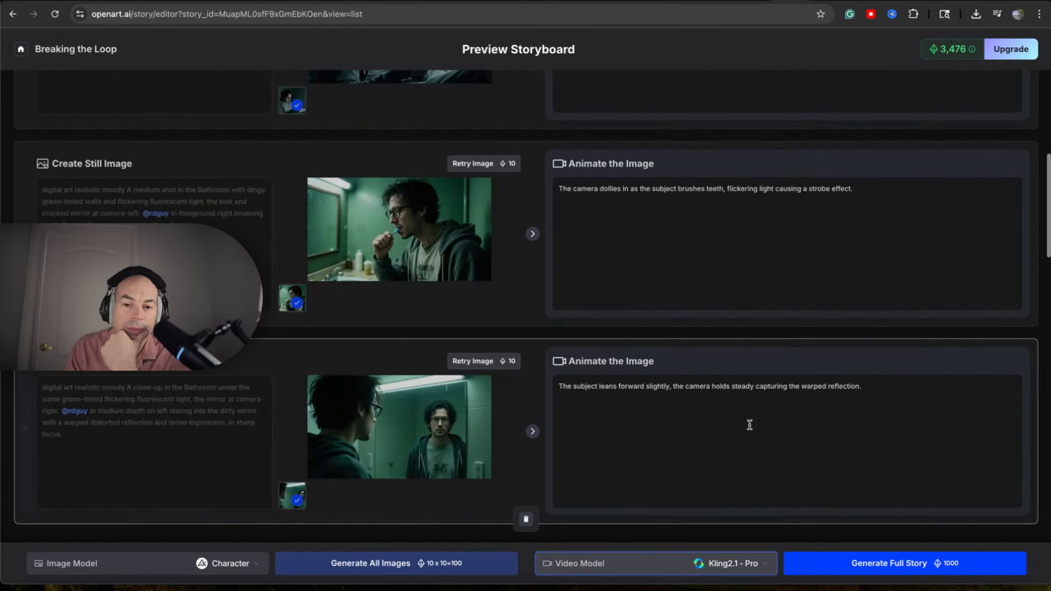
scroll(750, 425, up, 10)
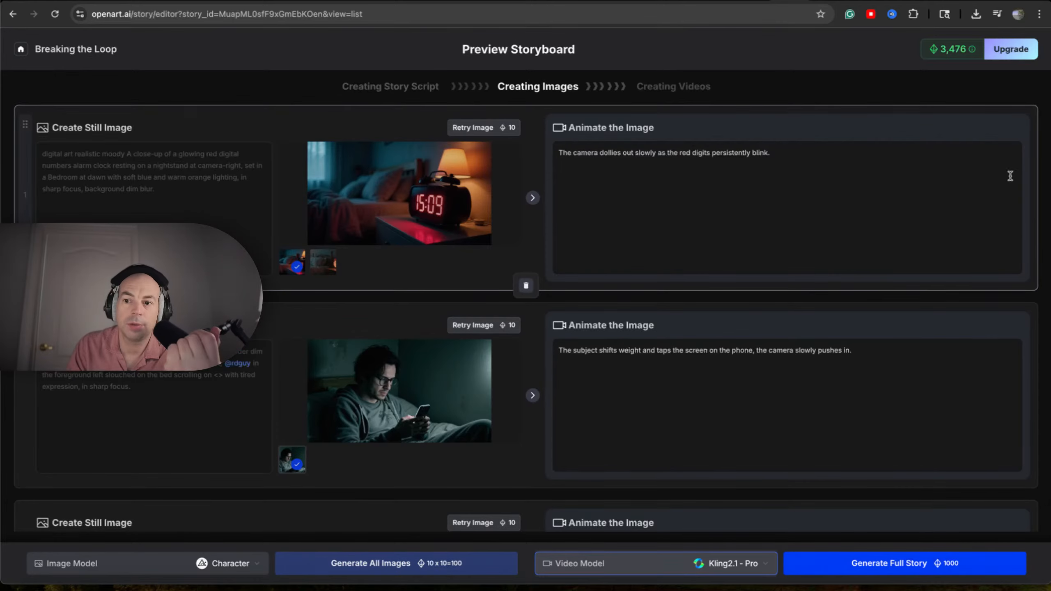
Step: Review the upgrade plans, comparing monthly and annual prices and the credits included in the Advanced plan, and close the overview
click(1024, 56)
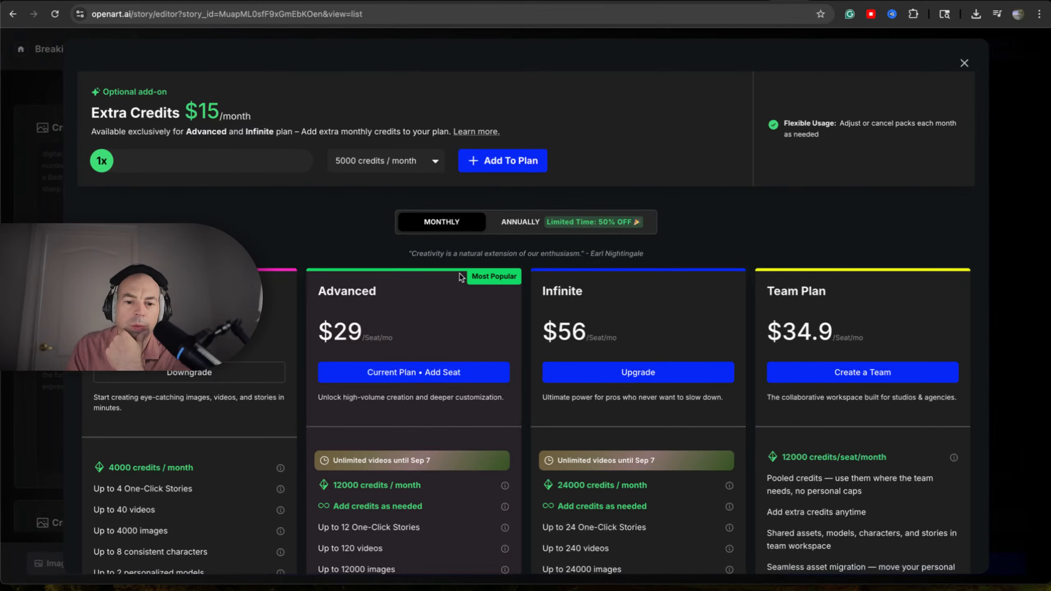
scroll(405, 364, down, 5)
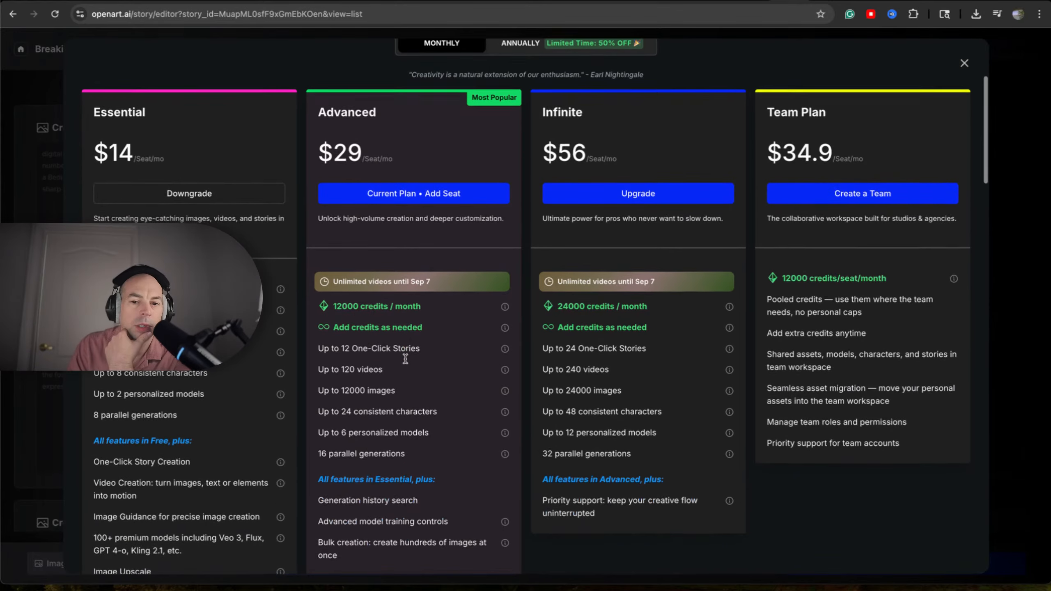
scroll(406, 360, up, 2)
scroll(406, 359, down, 1)
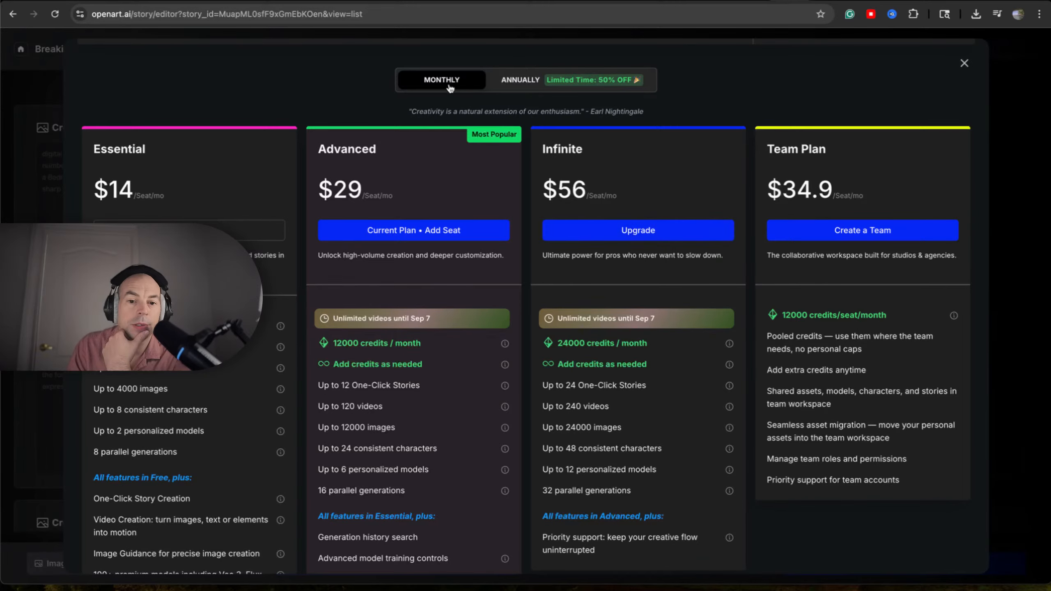
scroll(488, 195, up, 3)
scroll(952, 78, up, 3)
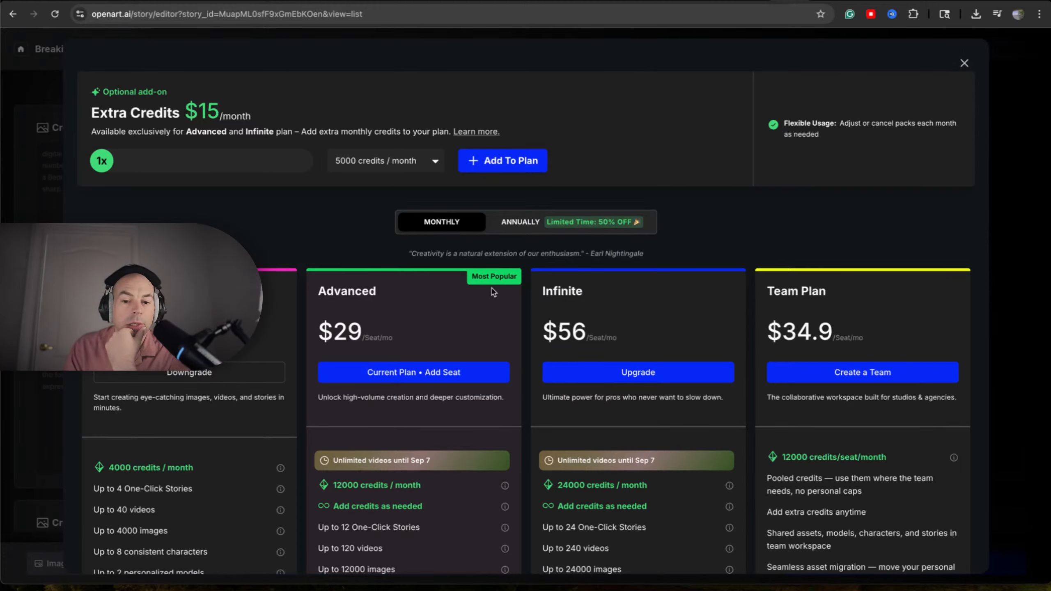
click(596, 223)
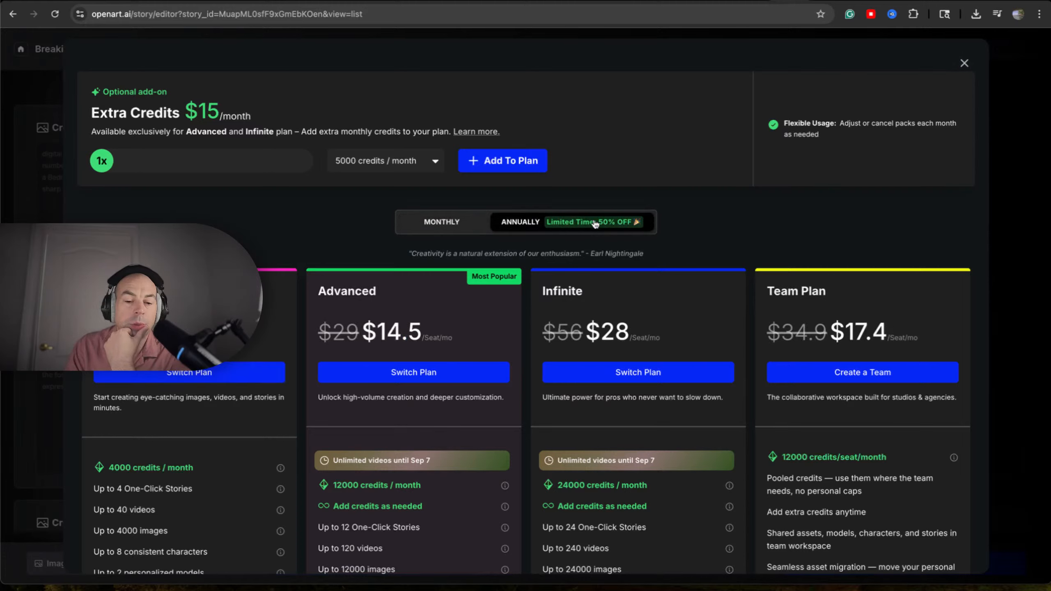
click(447, 224)
scroll(621, 391, down, 4)
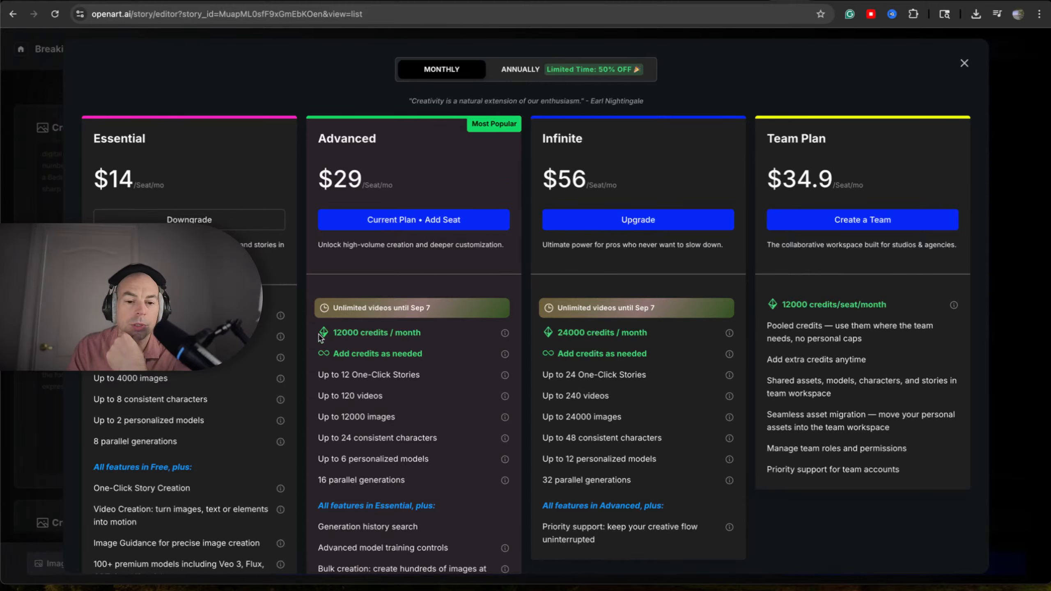
click(961, 71)
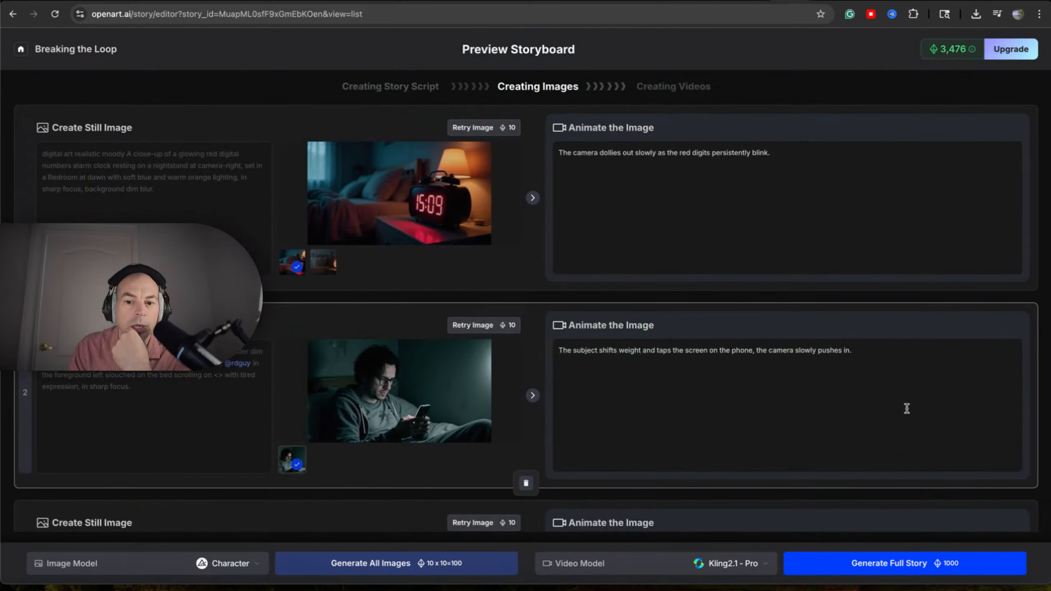
Step: Check the remaining storyboard shots and generate the full story with the Kling2.1 - Pro video model
scroll(910, 408, down, 10)
scroll(929, 412, down, 15)
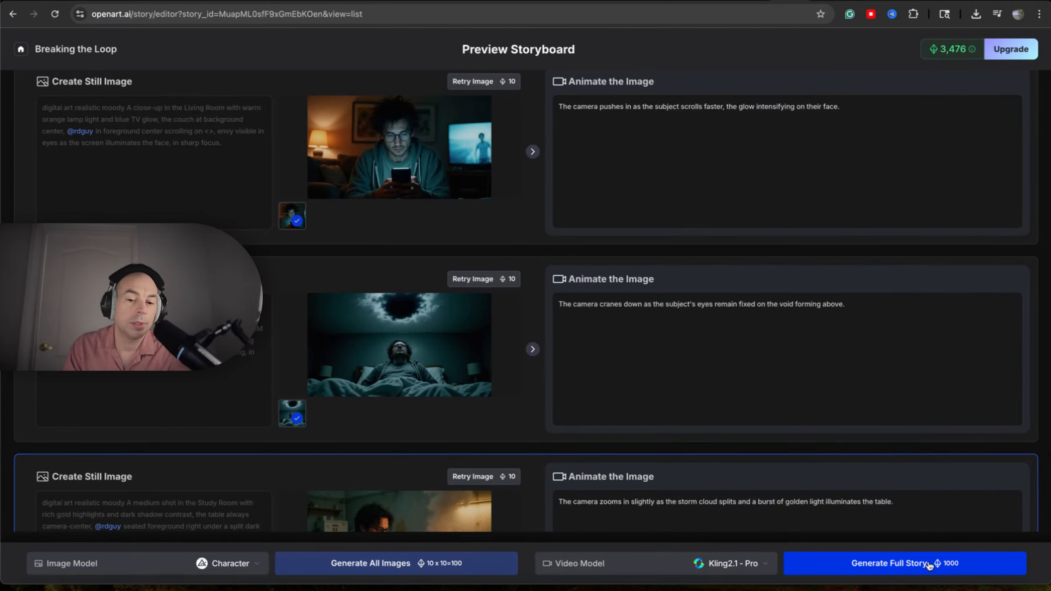
click(929, 566)
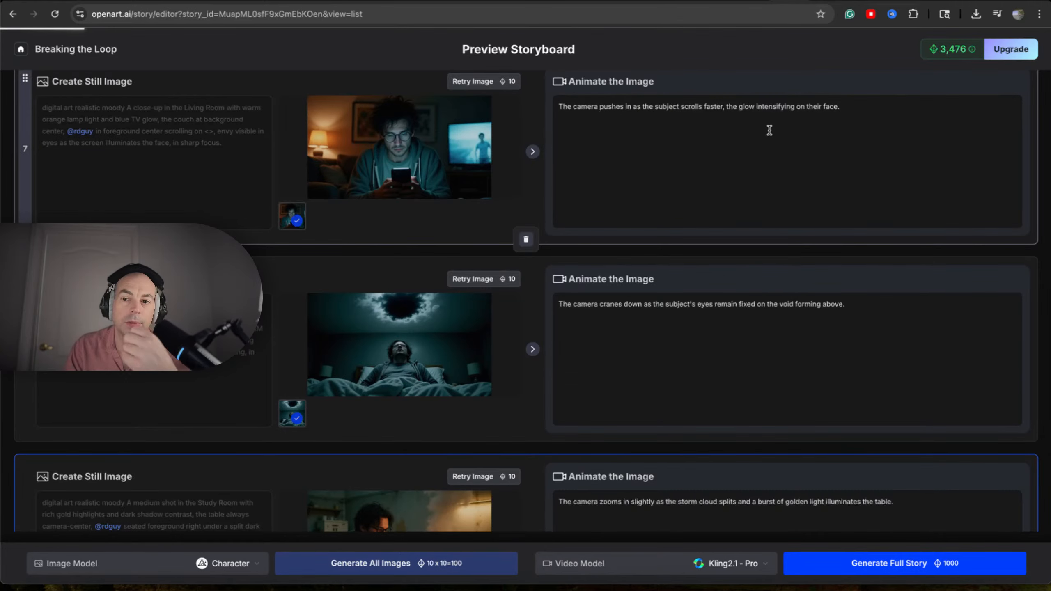
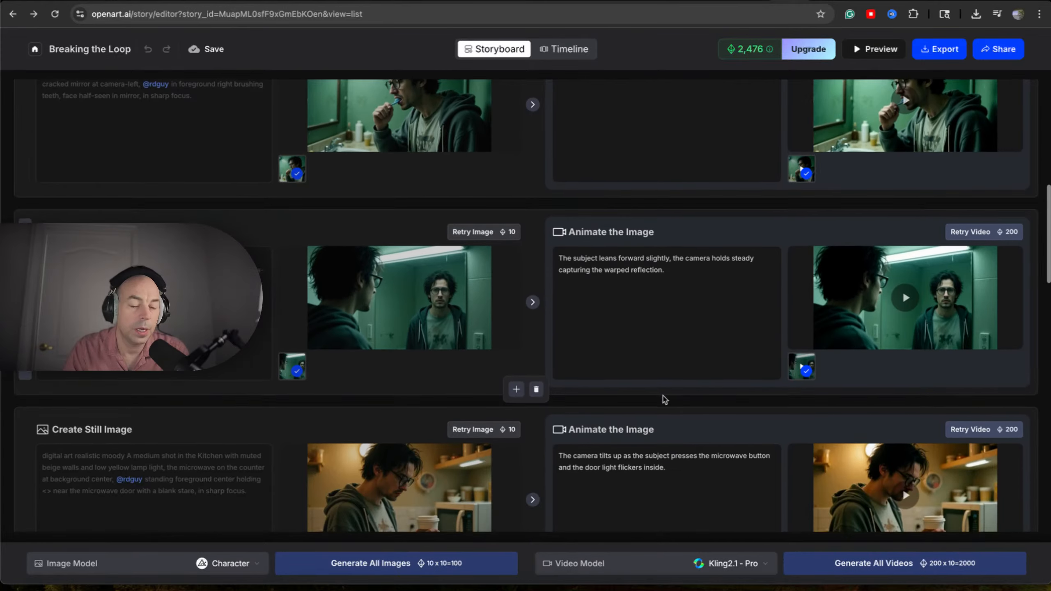
Step: Examine the annual pricing of the upgrade plans and the credits and features of the Advanced and Infinite plans, and close the overview
scroll(663, 396, up, 3)
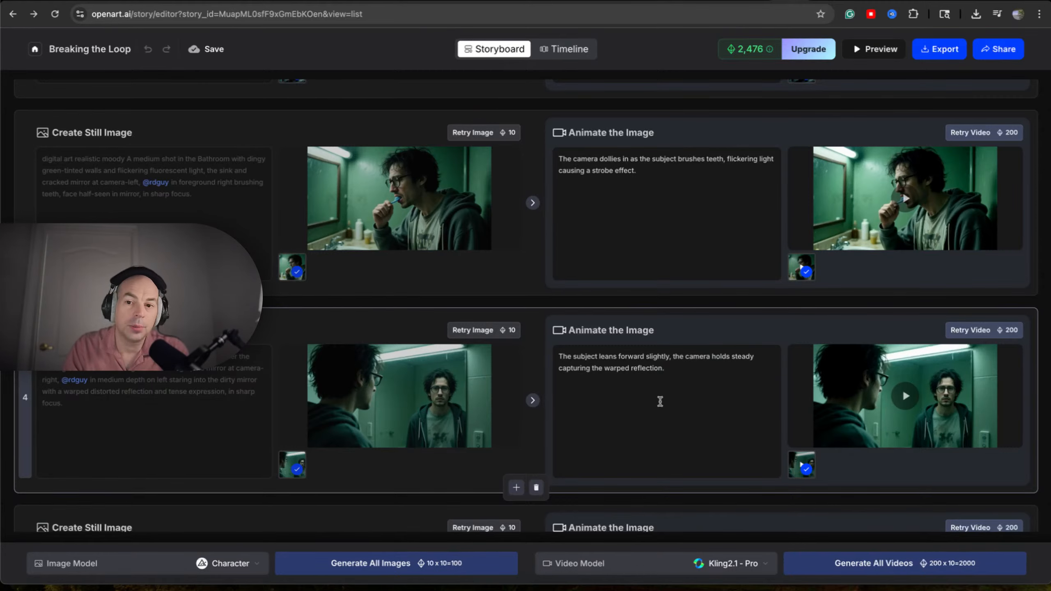
click(814, 47)
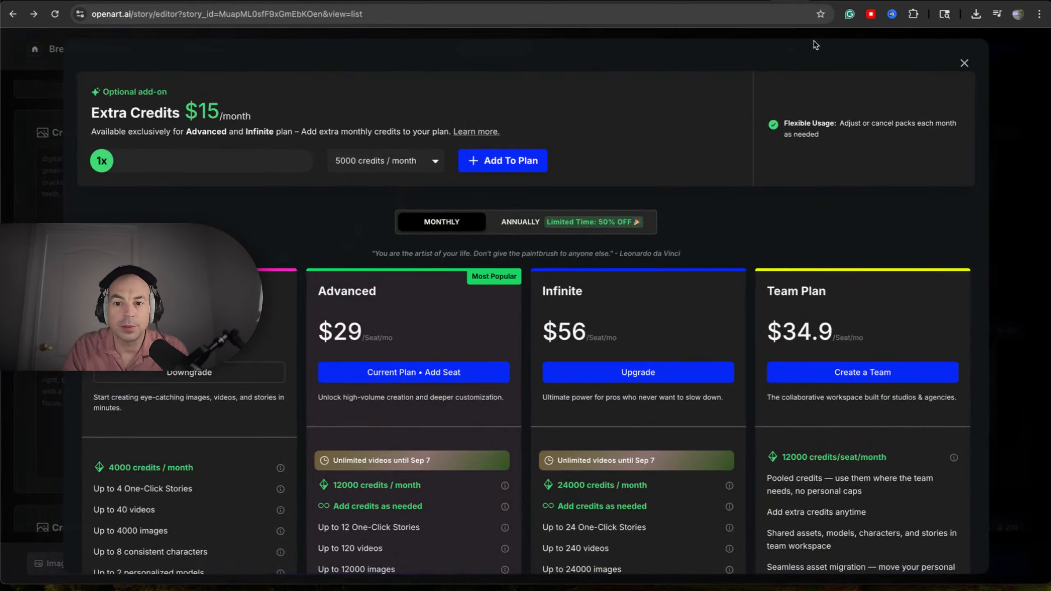
scroll(575, 350, down, 2)
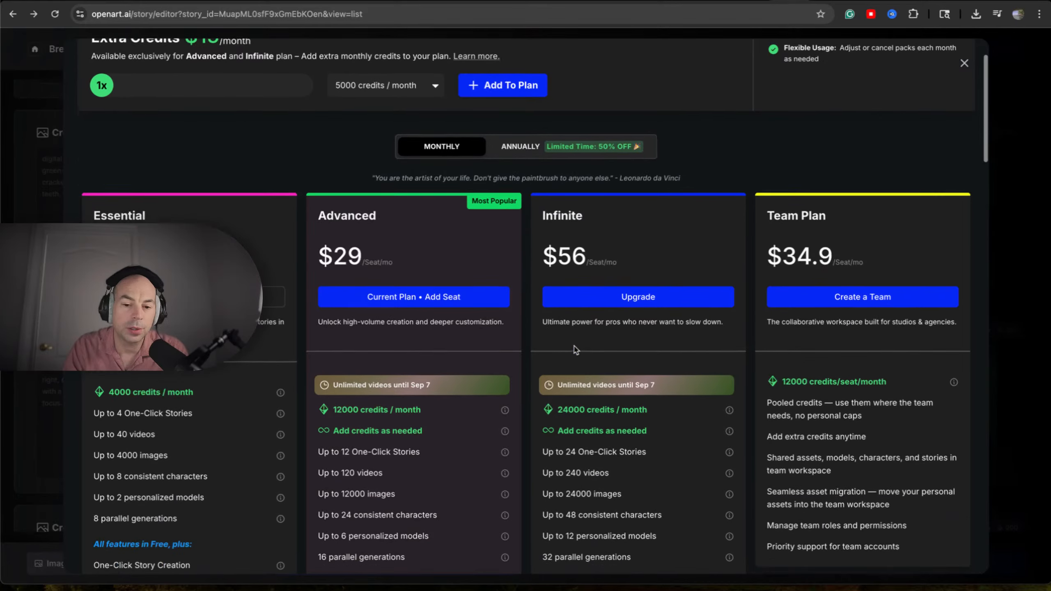
click(593, 145)
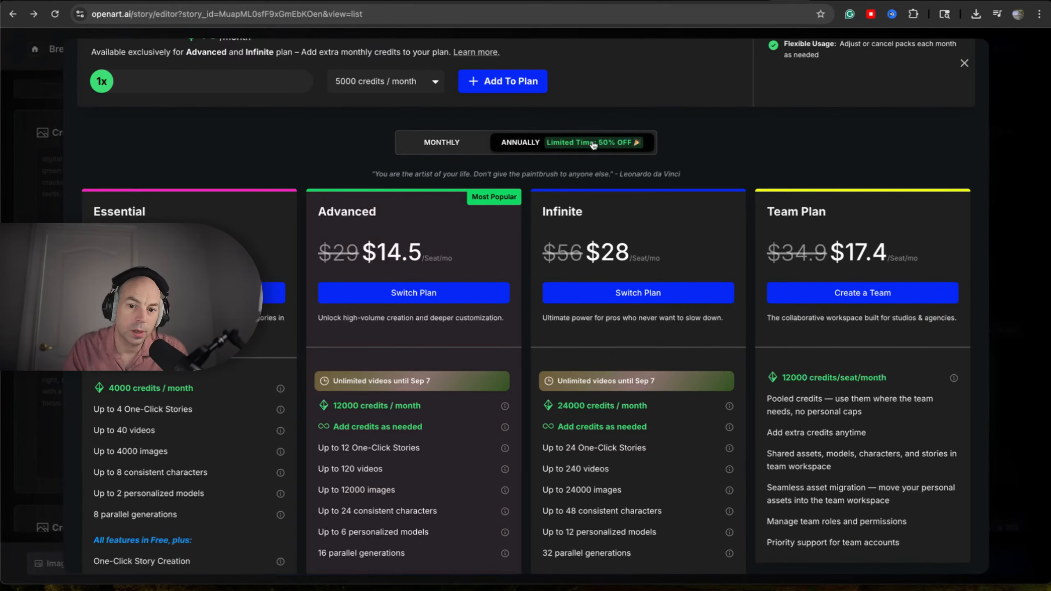
scroll(650, 306, down, 5)
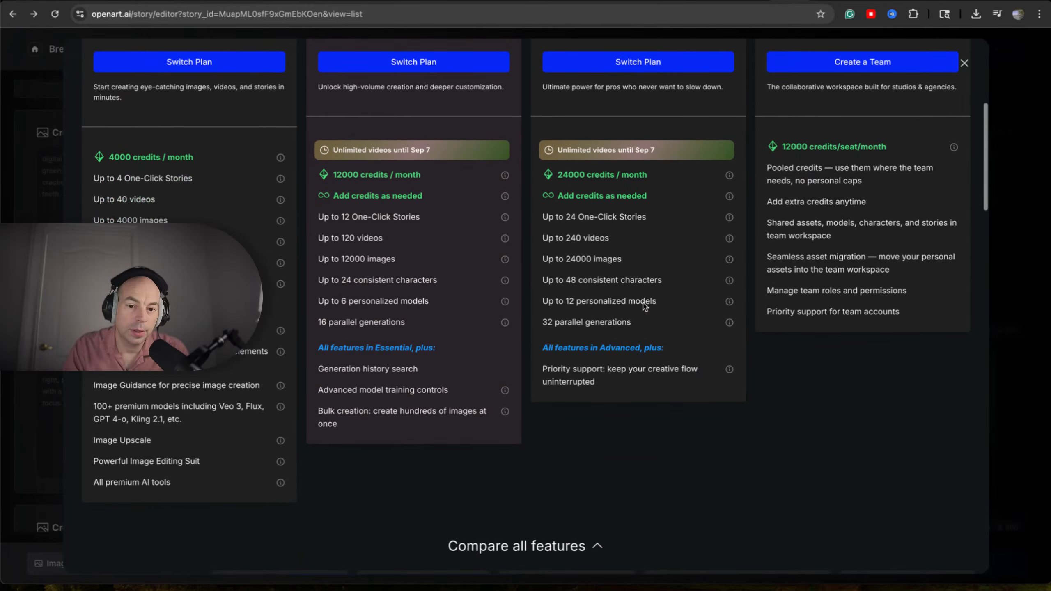
scroll(640, 290, up, 1)
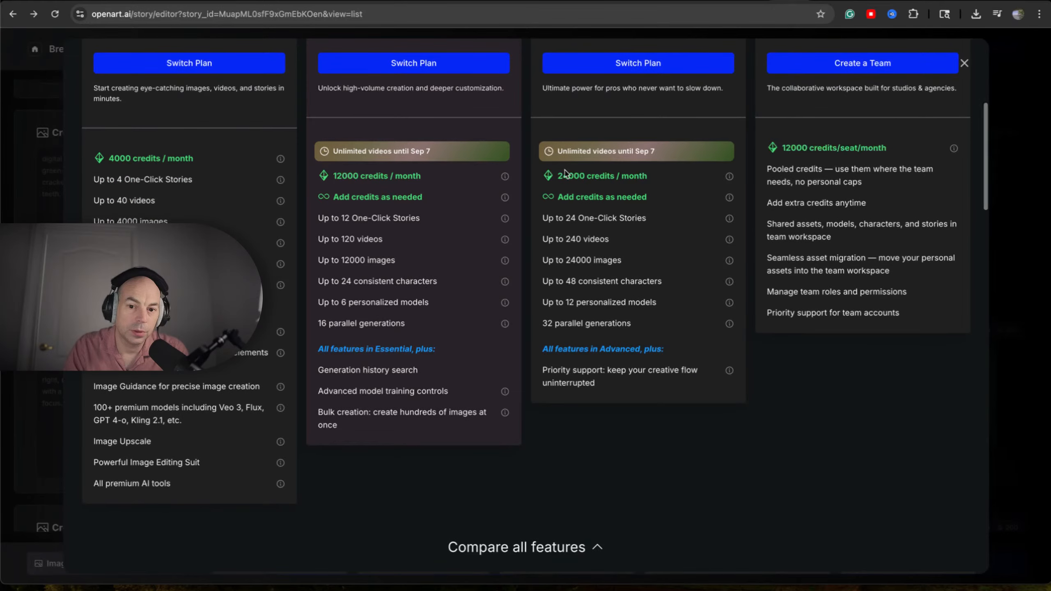
mouse_move(565, 172)
mouse_down()
mouse_move(645, 175)
mouse_move(564, 176)
mouse_up()
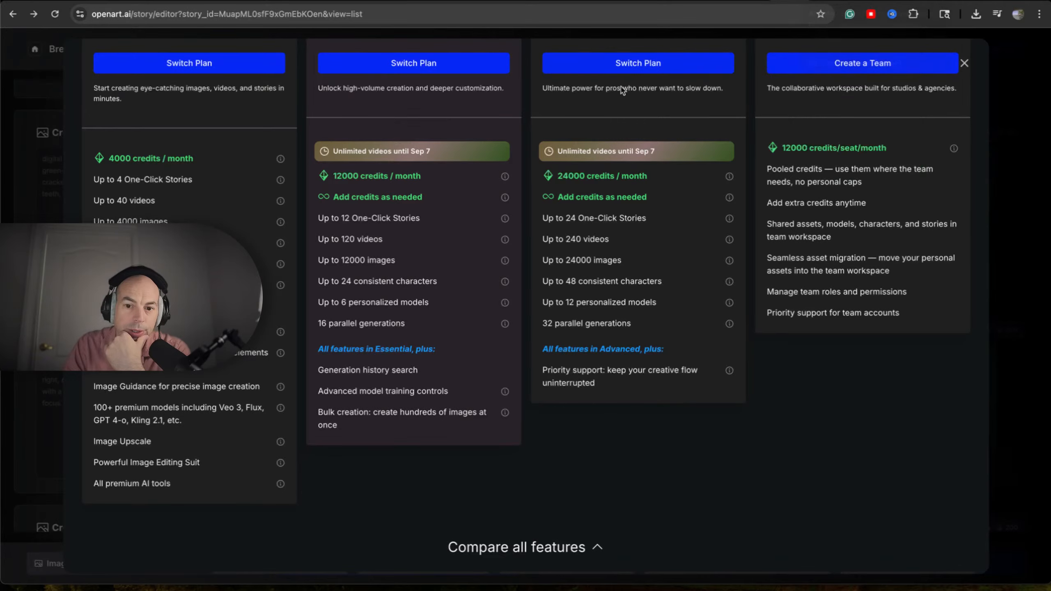
scroll(791, 78, up, 5)
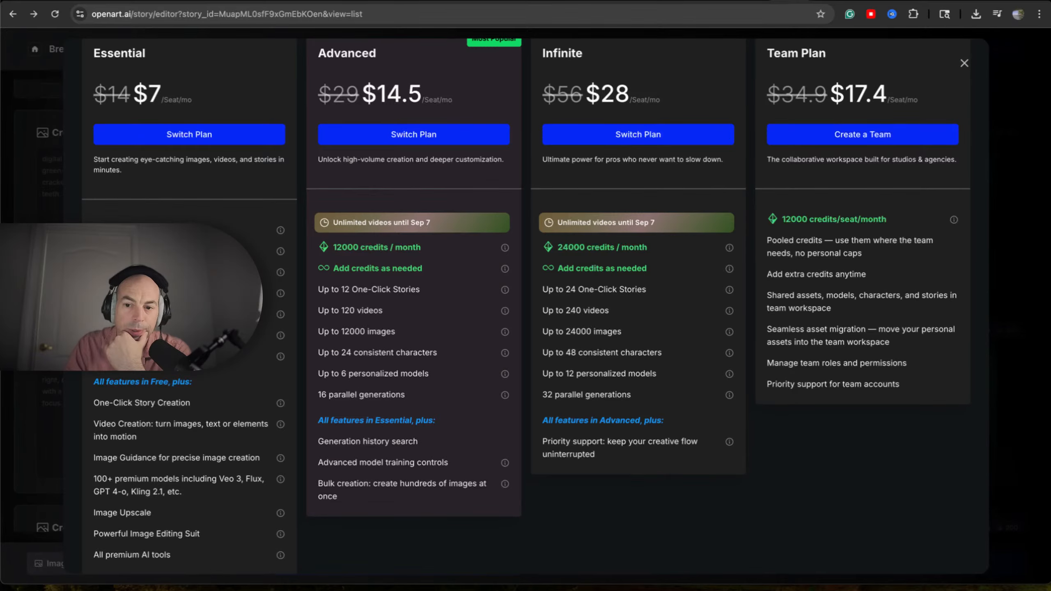
key(Escape)
Step: Set the video model to Kling2.1 - Standard and check its video retry cost on the study room and front door shots
click(750, 563)
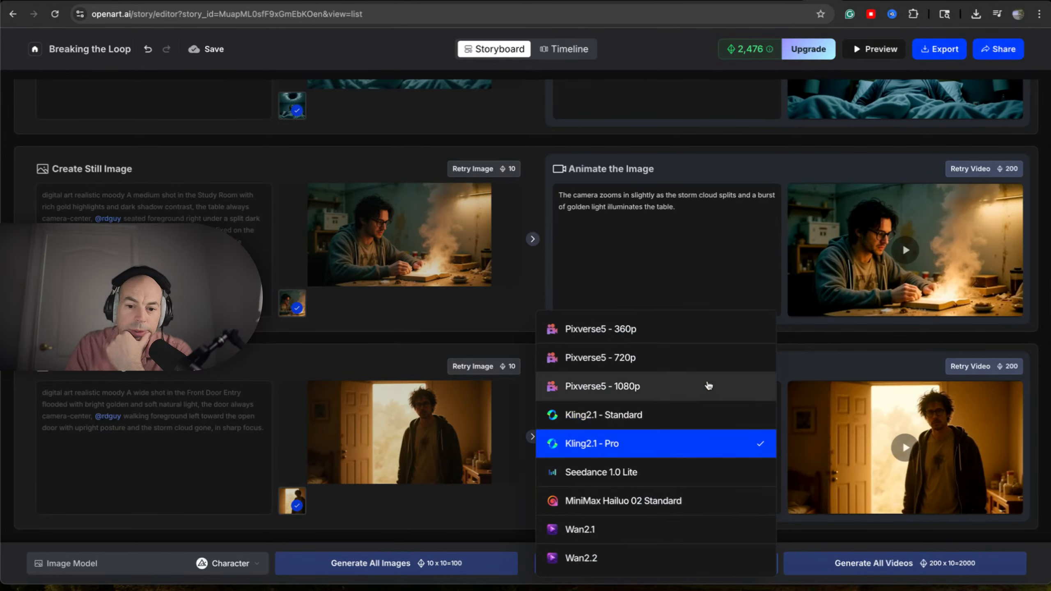
click(708, 414)
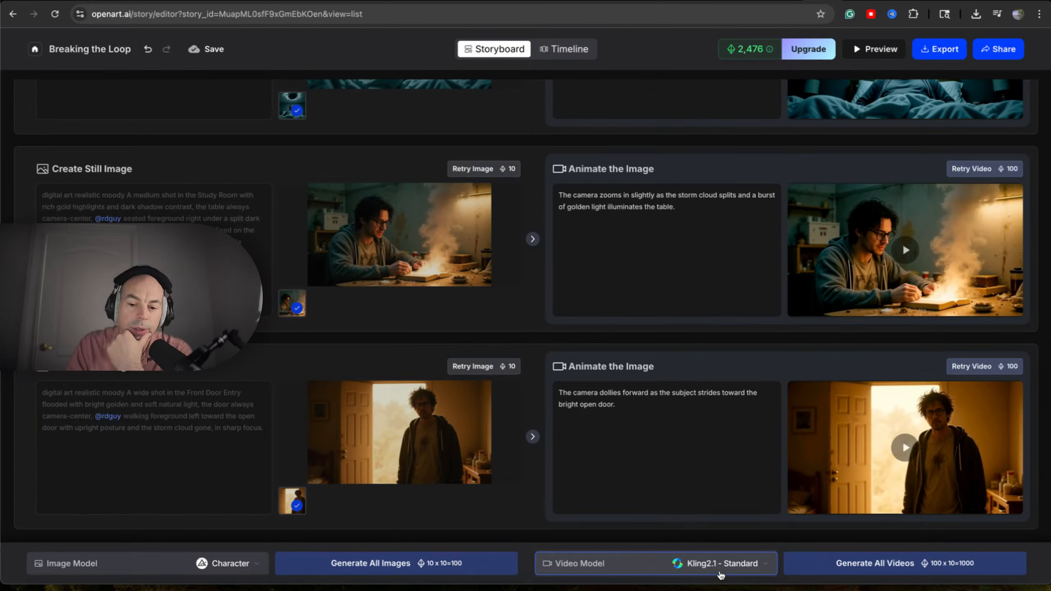
scroll(685, 457, down, 2)
scroll(685, 455, up, 2)
scroll(685, 455, down, 2)
scroll(683, 458, up, 1)
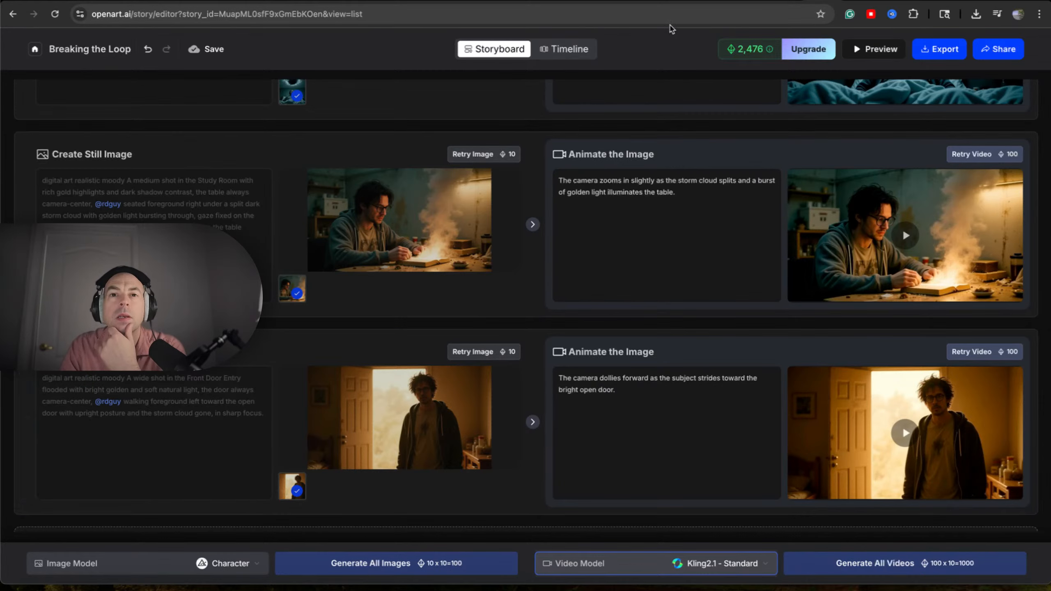
Step: Try the Wan2.2 and Wan2.1 video models to compare their costs, and settle on Seedance 1.0 Lite
click(740, 564)
click(707, 571)
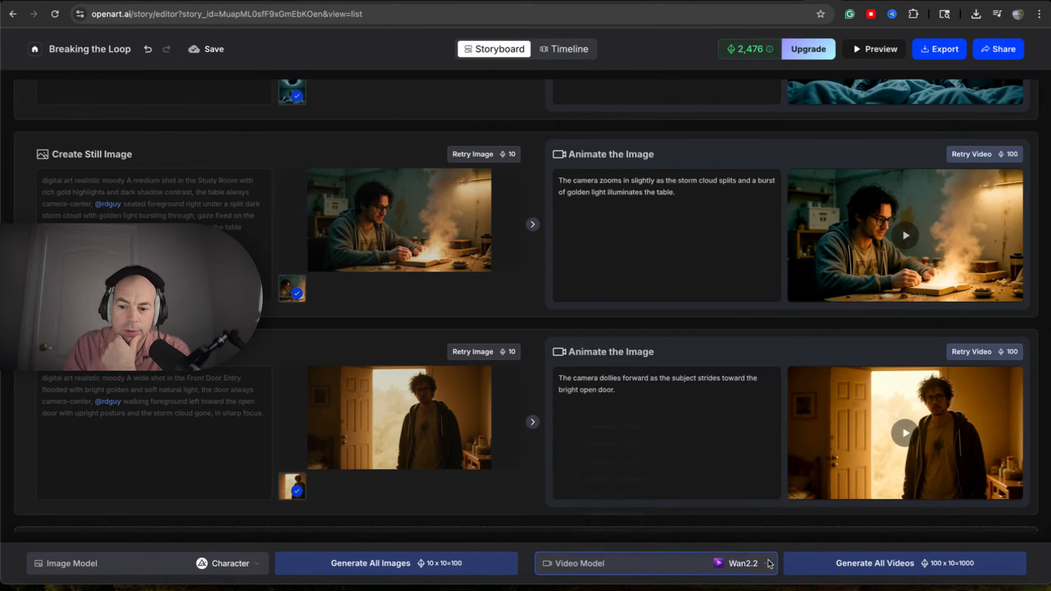
click(762, 564)
click(744, 538)
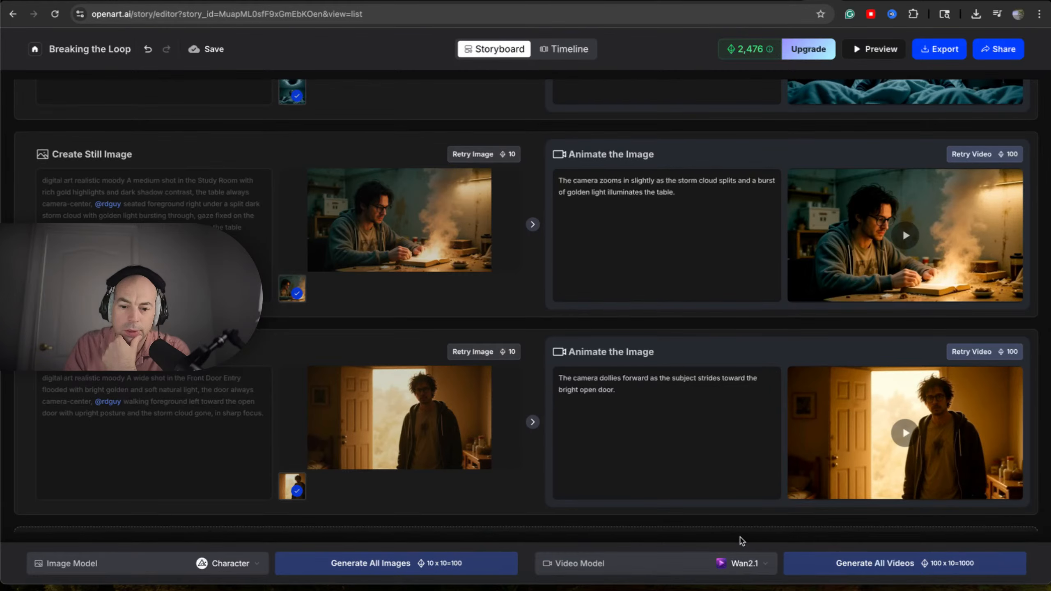
click(743, 564)
click(708, 481)
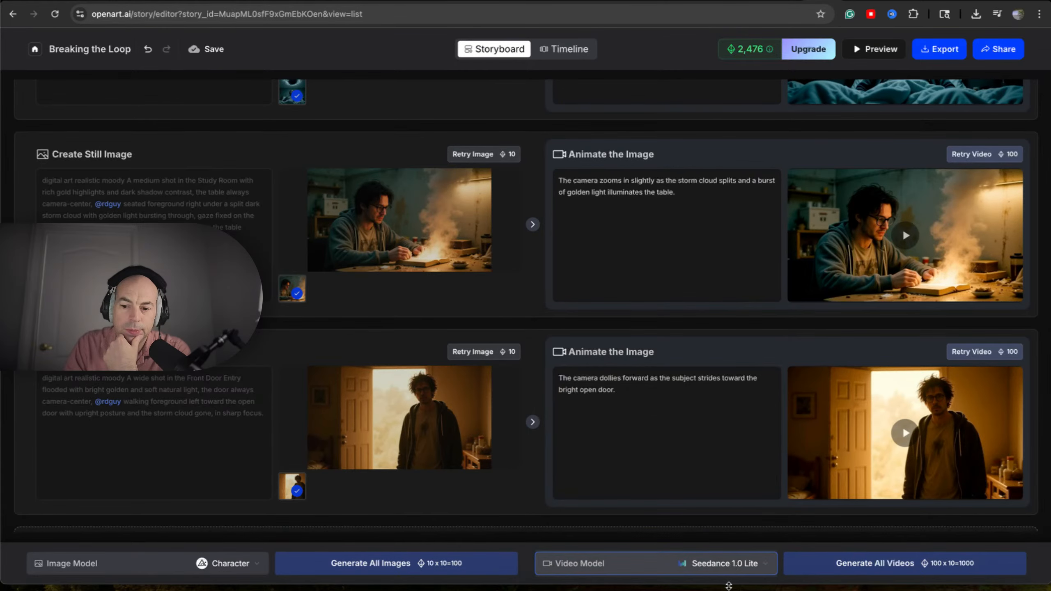
Step: Compare the video credit costs of Kling2.1 - Standard and Pixverse5 - 1080p, and settle on Kling2.1 - Standard
click(736, 565)
click(676, 416)
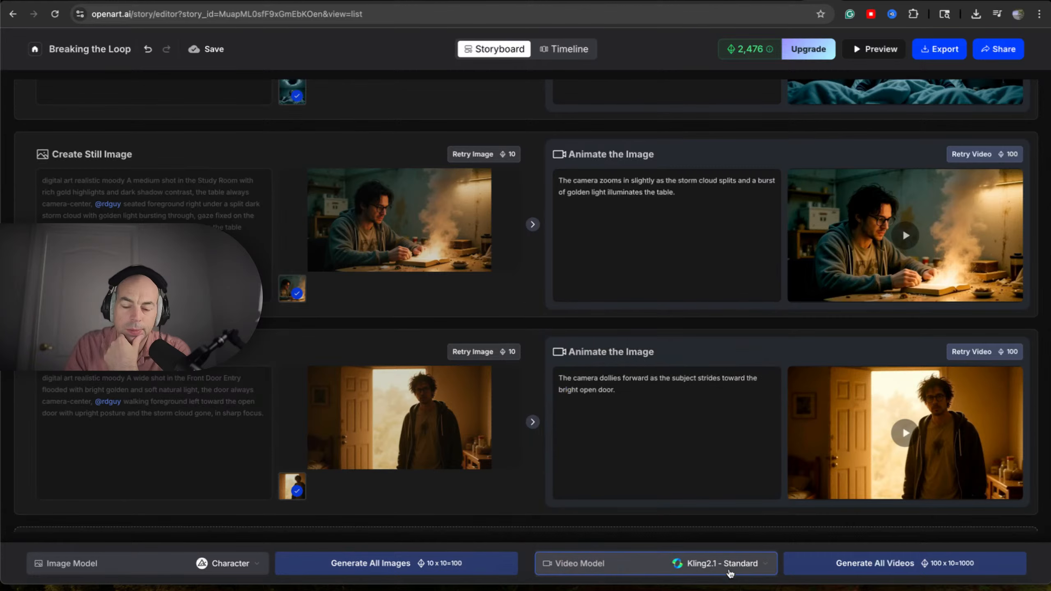
click(736, 567)
click(680, 386)
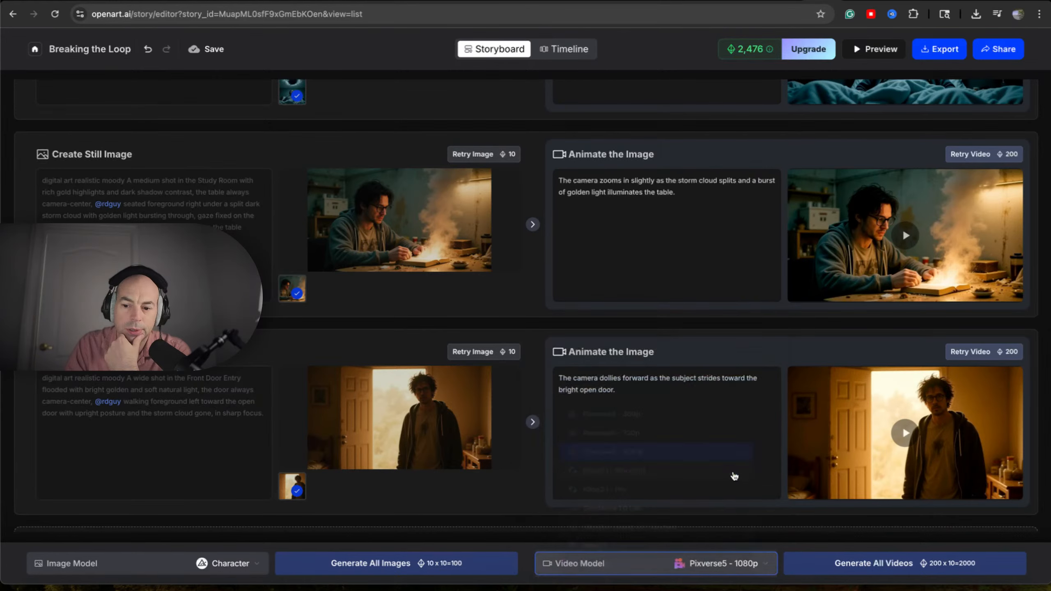
click(744, 567)
click(731, 417)
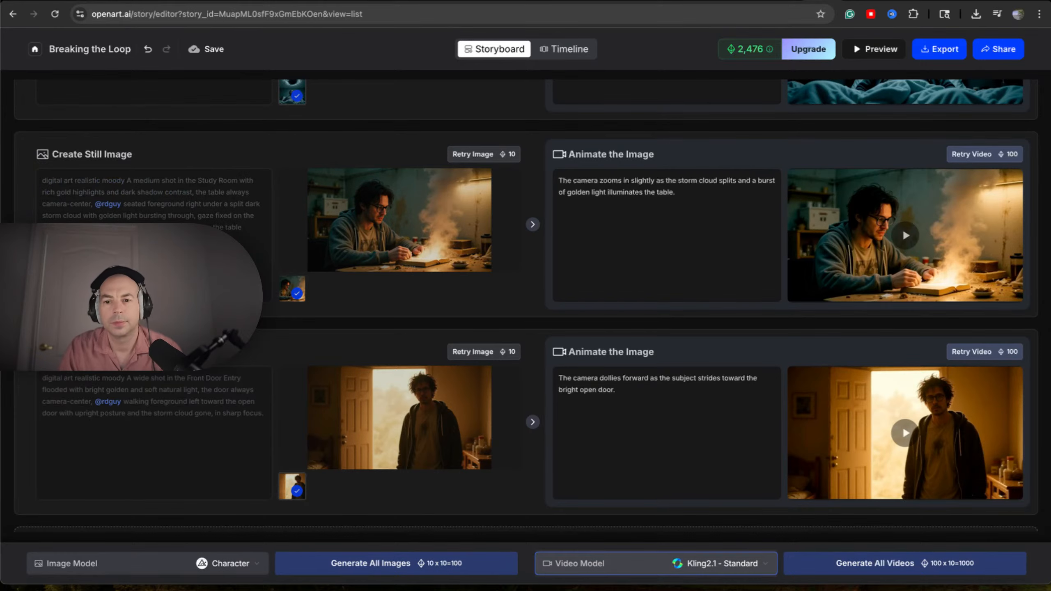
Step: Review the still images and videos across the whole storyboard, and enlarge the alarm clock image of the first shot
scroll(692, 242, down, 1)
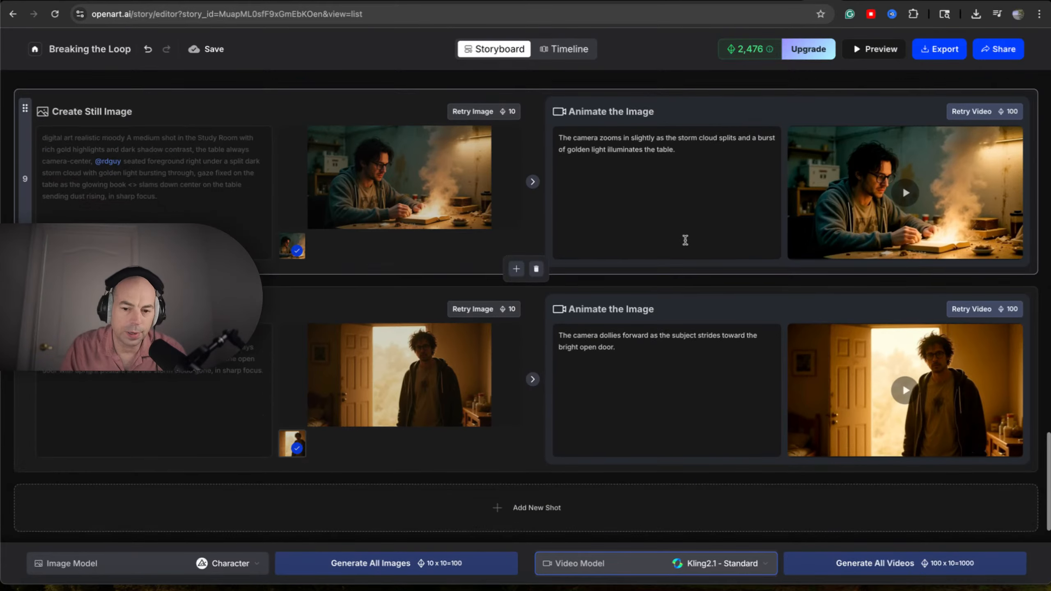
scroll(683, 242, up, 8)
scroll(682, 241, up, 20)
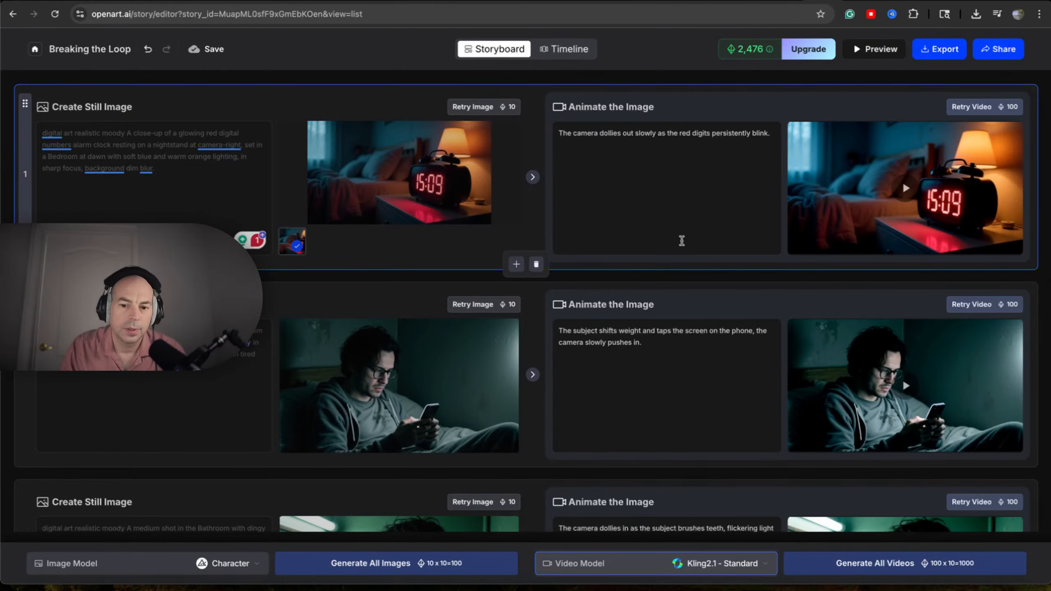
scroll(681, 240, down, 10)
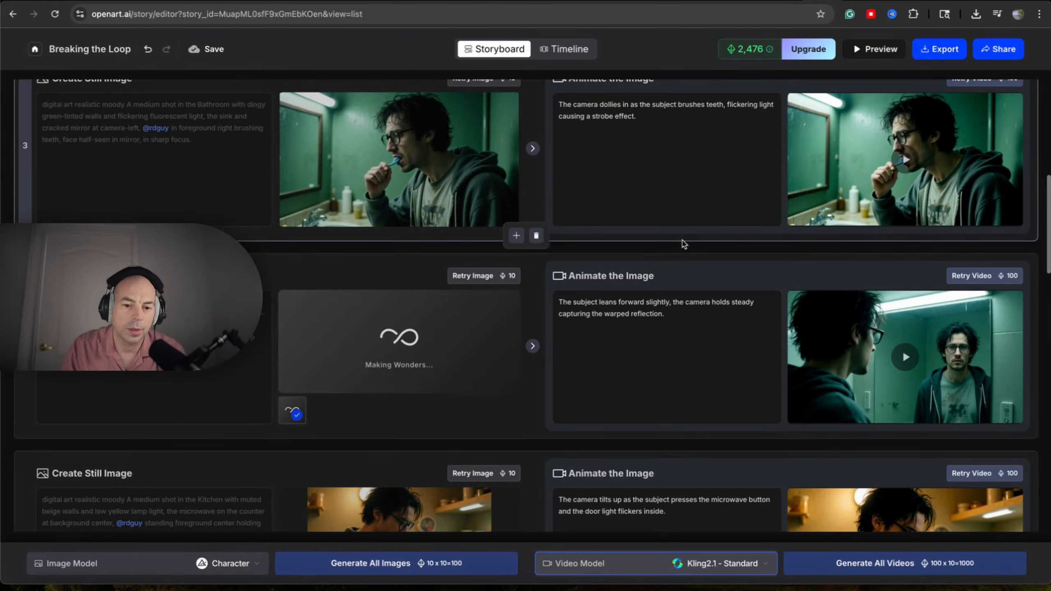
scroll(684, 244, down, 5)
scroll(613, 198, up, 15)
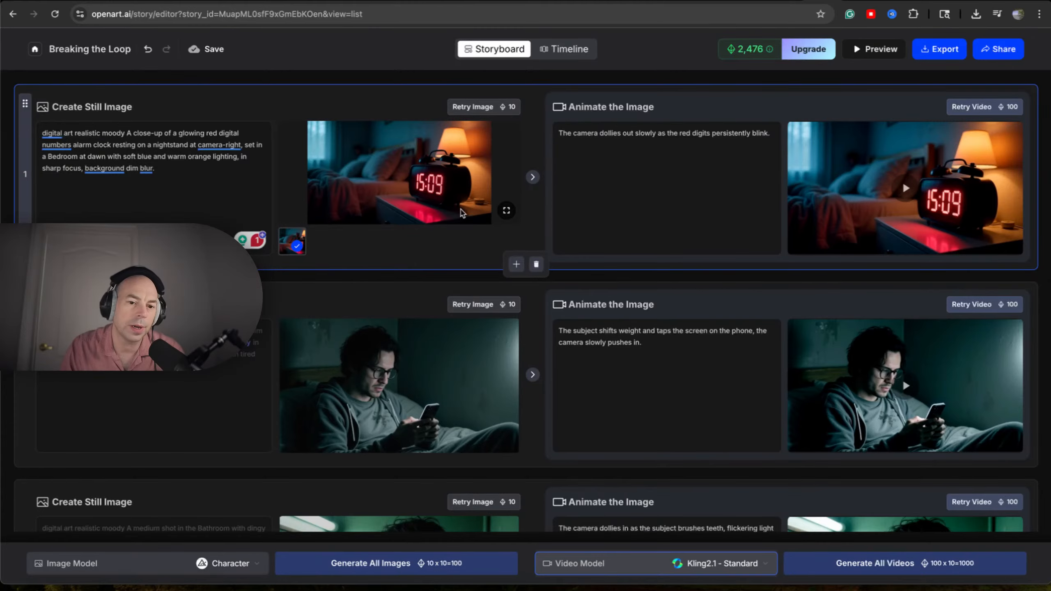
scroll(435, 179, down, 20)
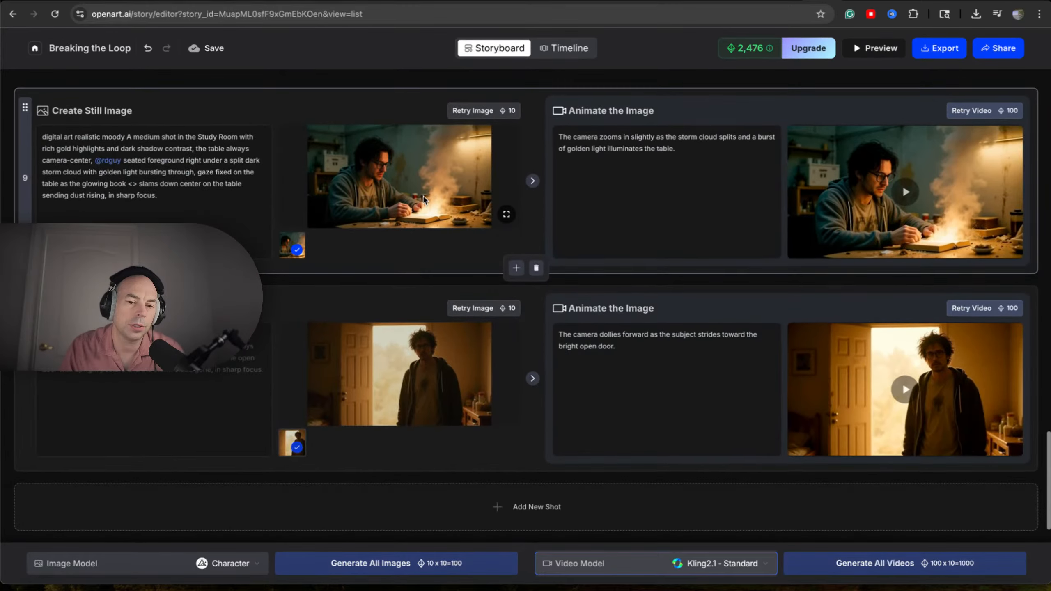
scroll(423, 199, up, 5)
scroll(423, 198, up, 10)
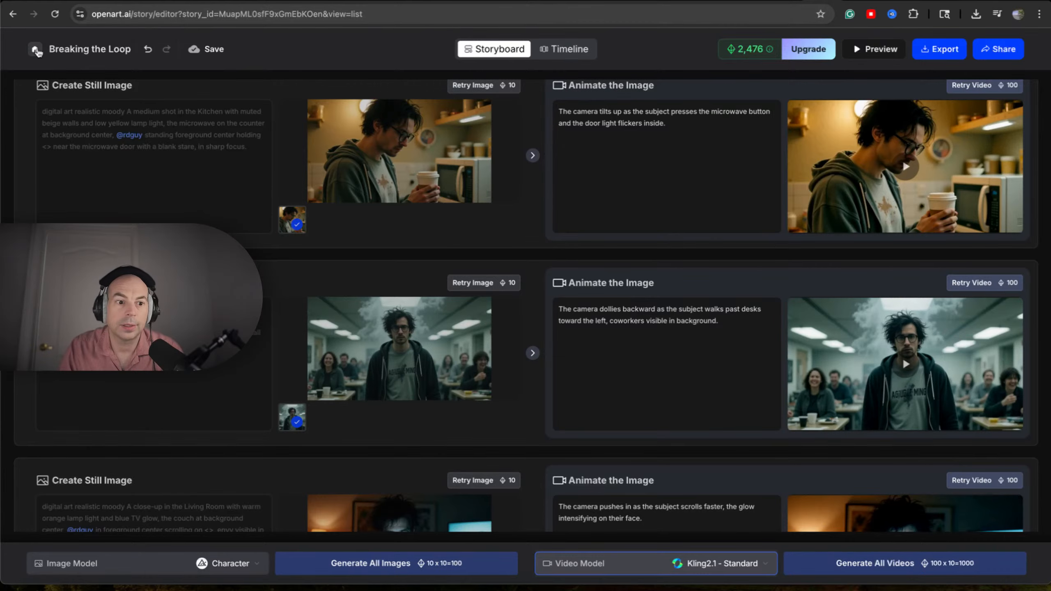
scroll(385, 207, up, 3)
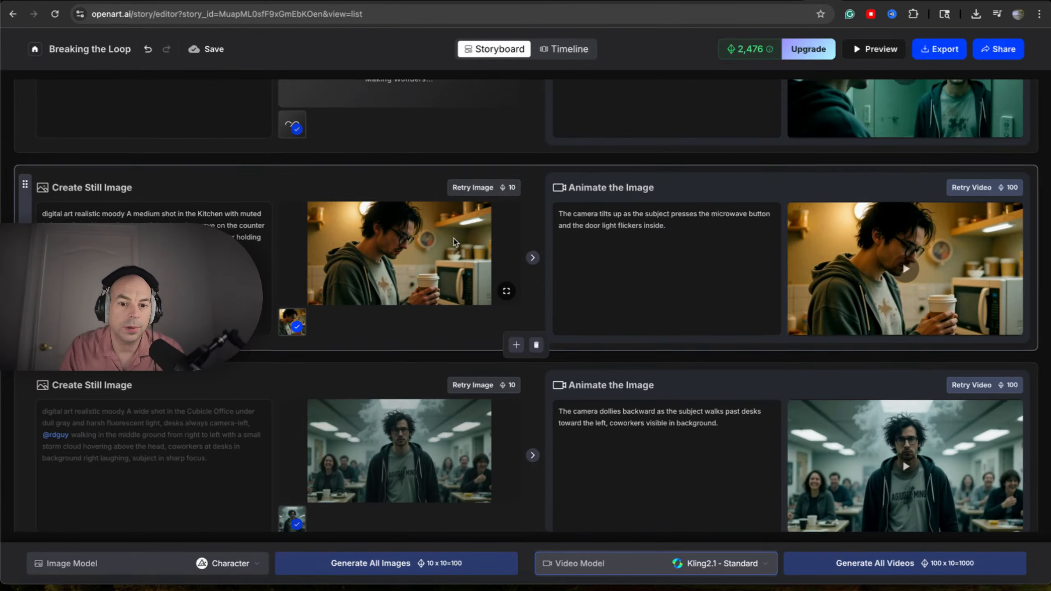
scroll(460, 216, down, 12)
scroll(459, 216, up, 8)
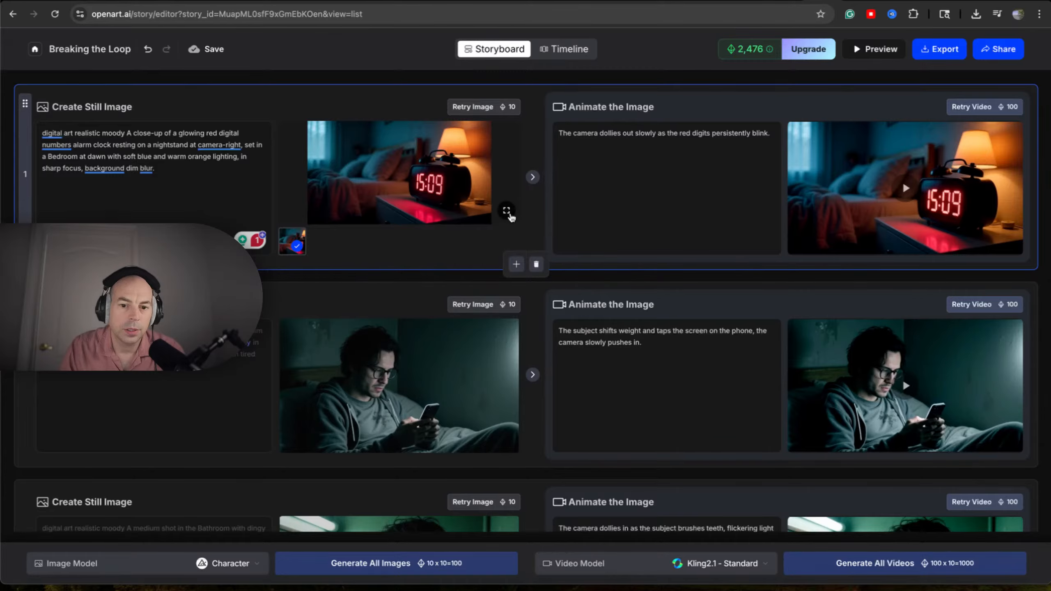
click(458, 183)
click(1032, 48)
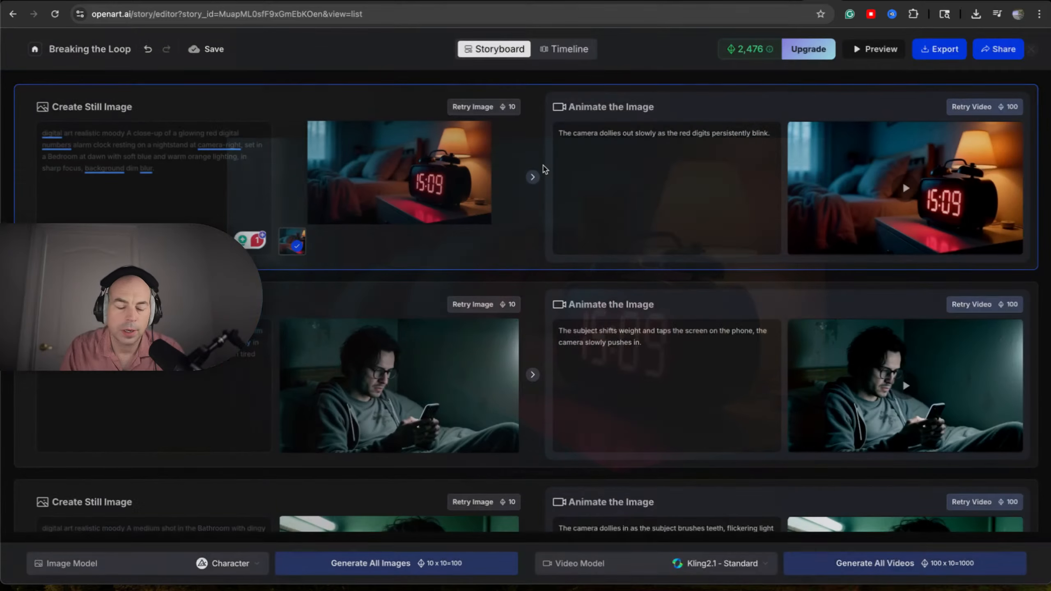
Step: Insert an empty shot after the second storyboard shot and delete it again
scroll(388, 196, down, 7)
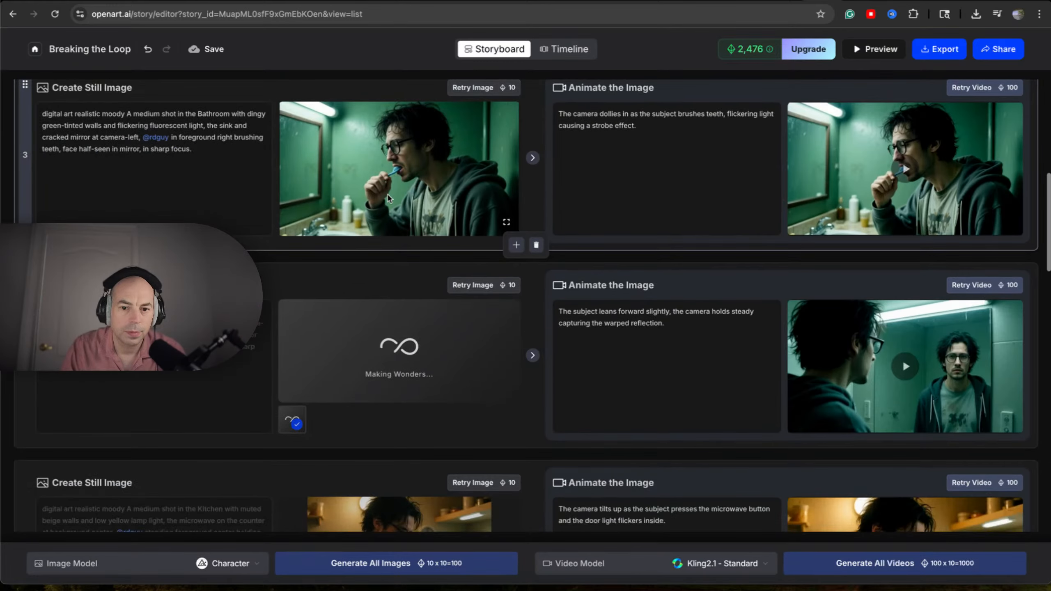
scroll(387, 195, up, 1)
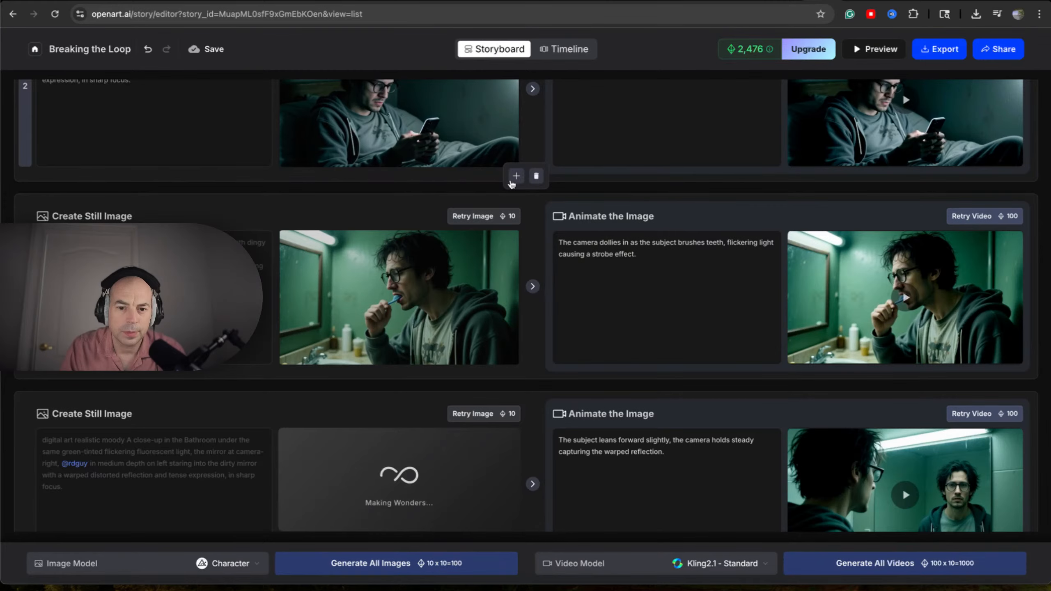
click(517, 176)
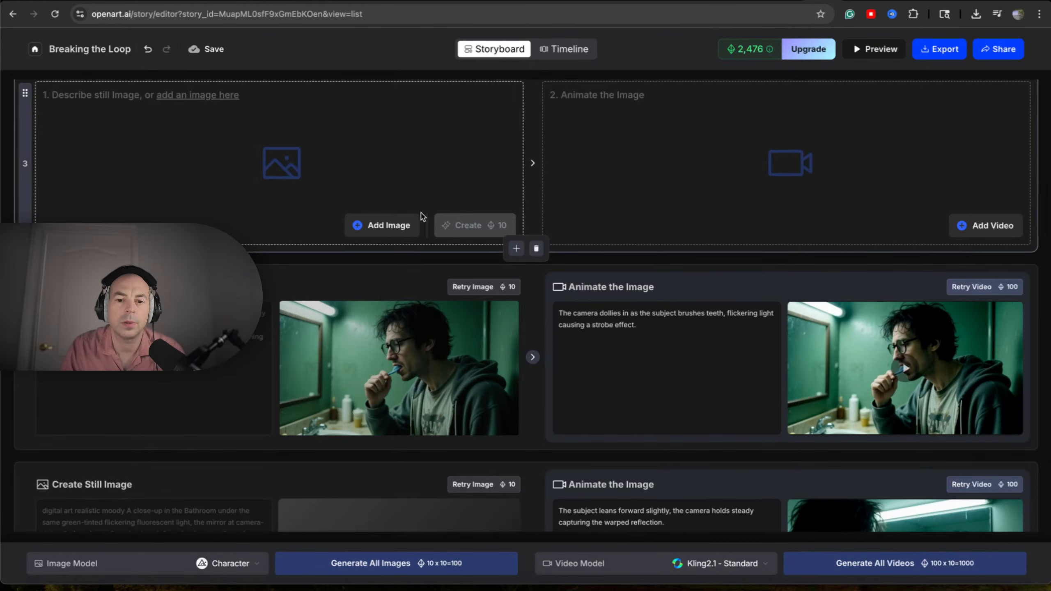
click(536, 249)
Step: Look over the opening storyboard shots from the alarm clock to the kitchen scene
scroll(392, 203, up, 5)
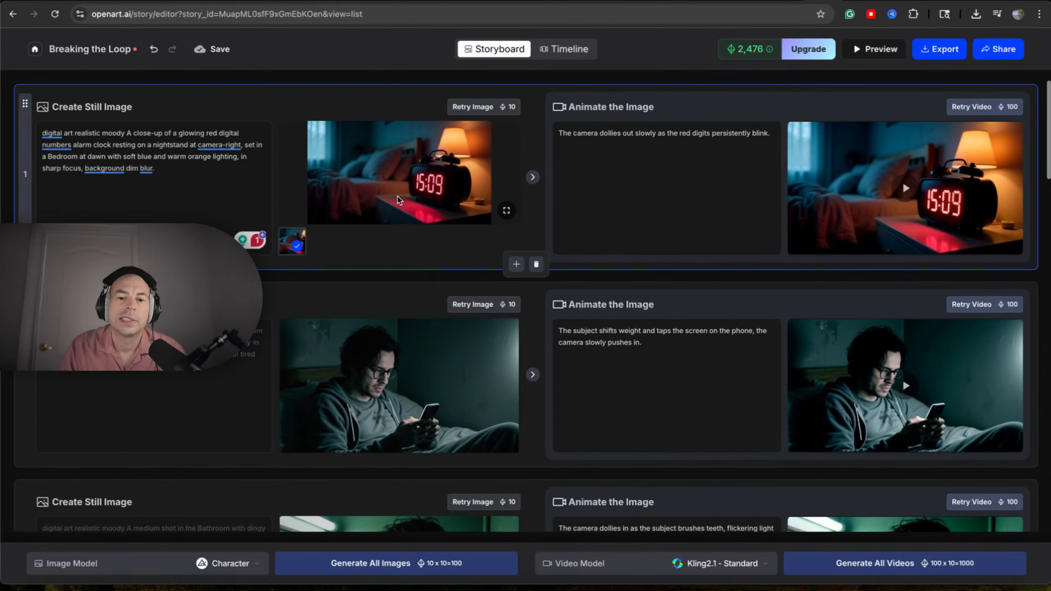
scroll(373, 170, down, 3)
scroll(373, 170, up, 3)
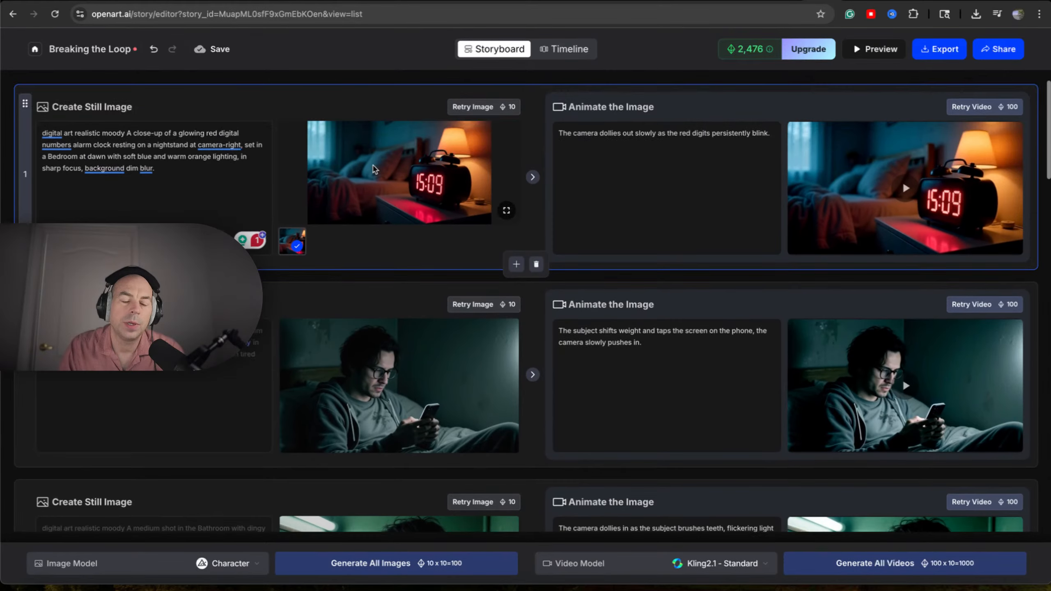
scroll(374, 170, down, 3)
scroll(374, 170, down, 10)
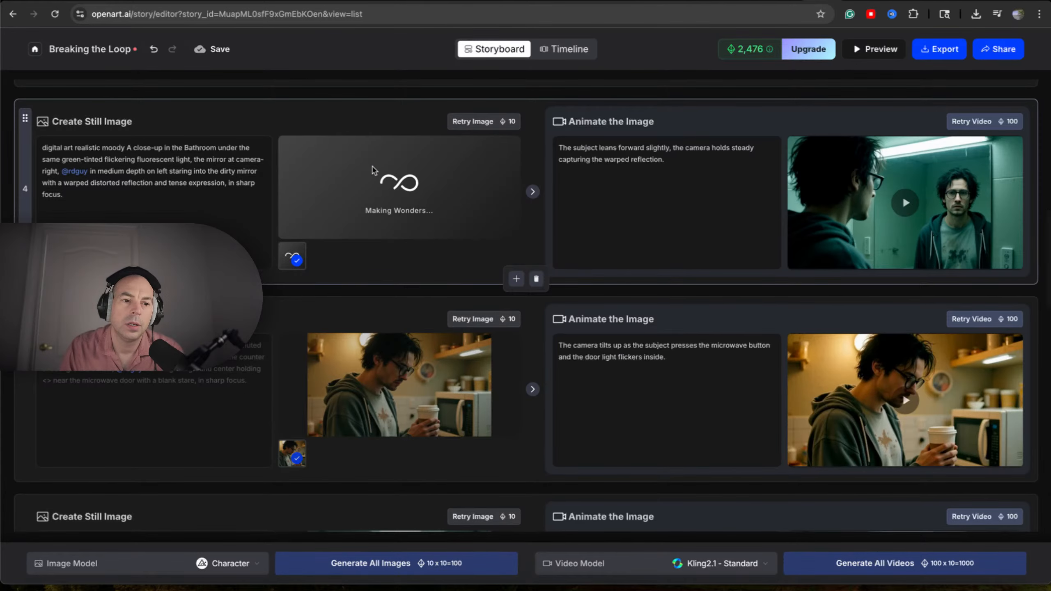
scroll(373, 169, up, 10)
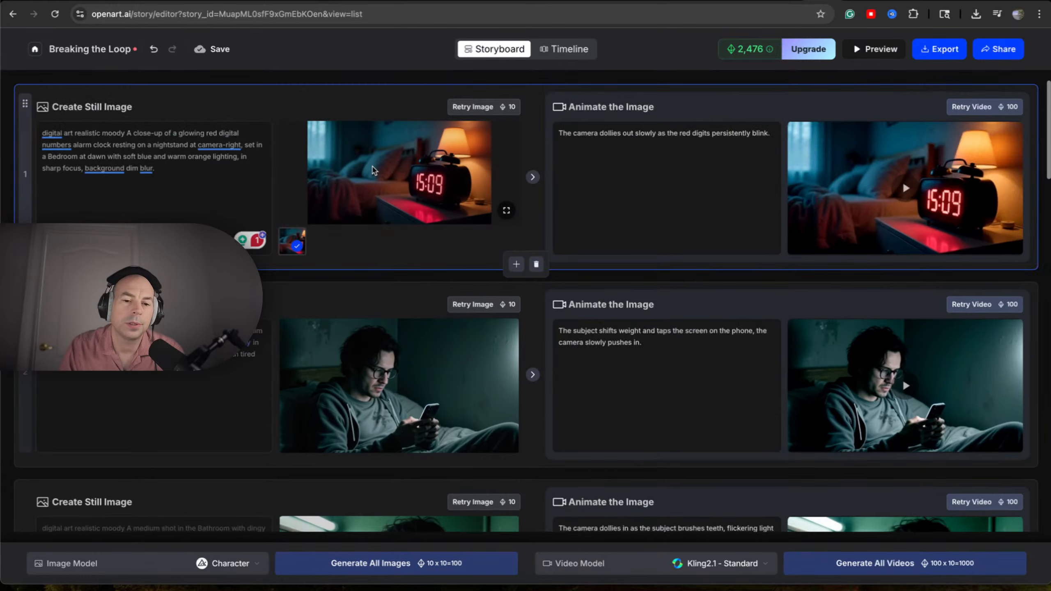
scroll(374, 169, down, 1)
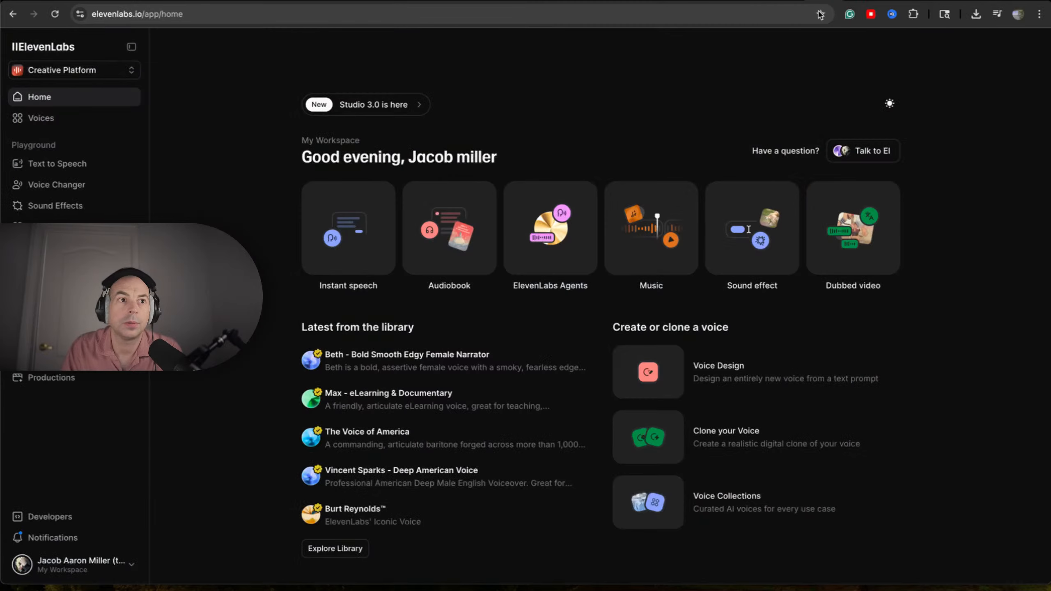
Step: Shrink and move the ElevenLabs browser window aside so the OpenArt storyboard behind it is uncovered
mouse_move(820, 2)
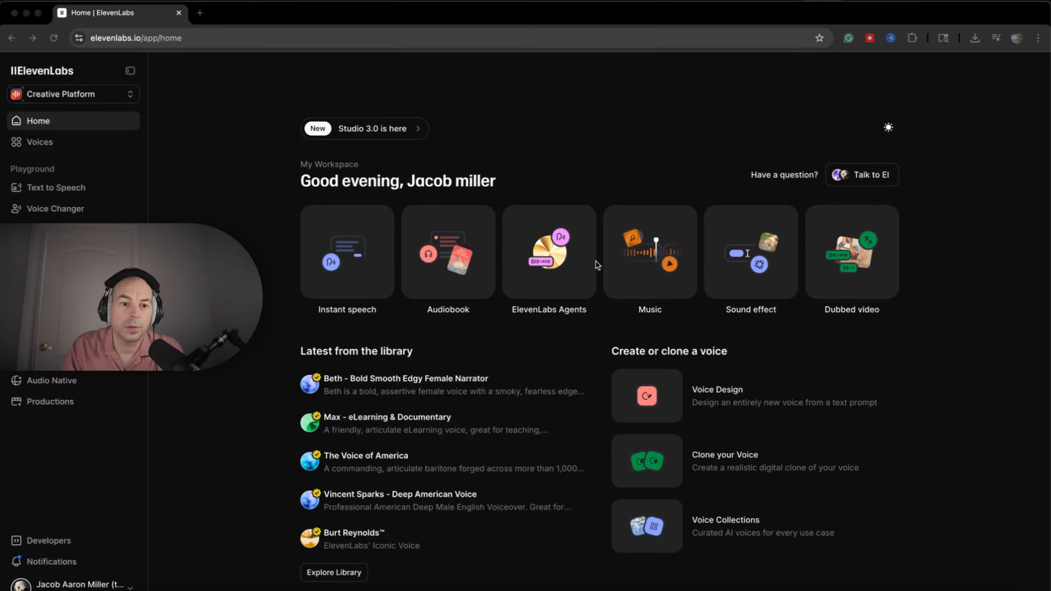
drag(526, 19, 609, 23)
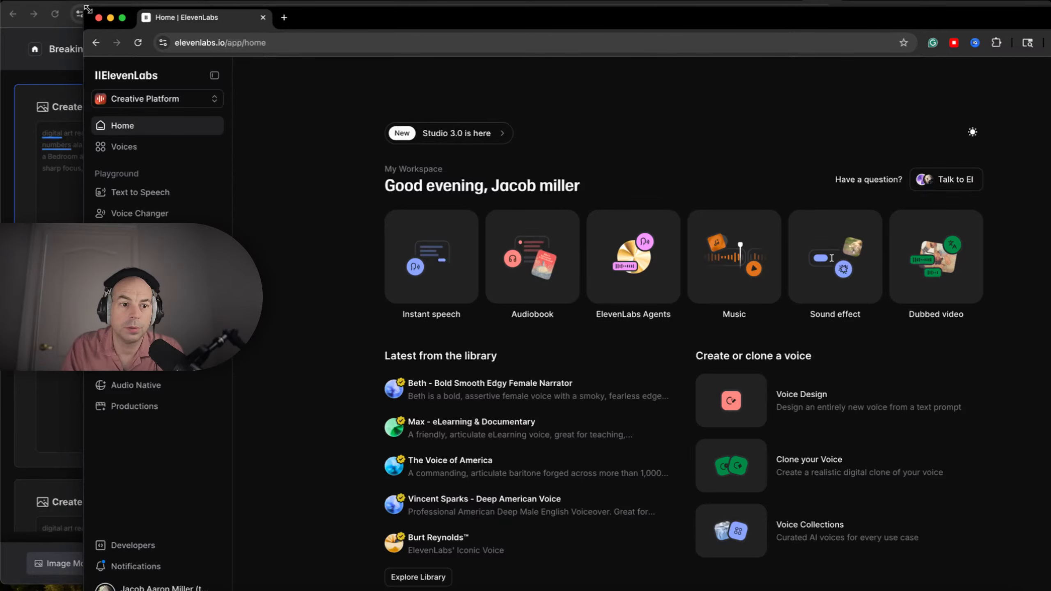
drag(85, 5, 179, 86)
drag(466, 102, 479, 102)
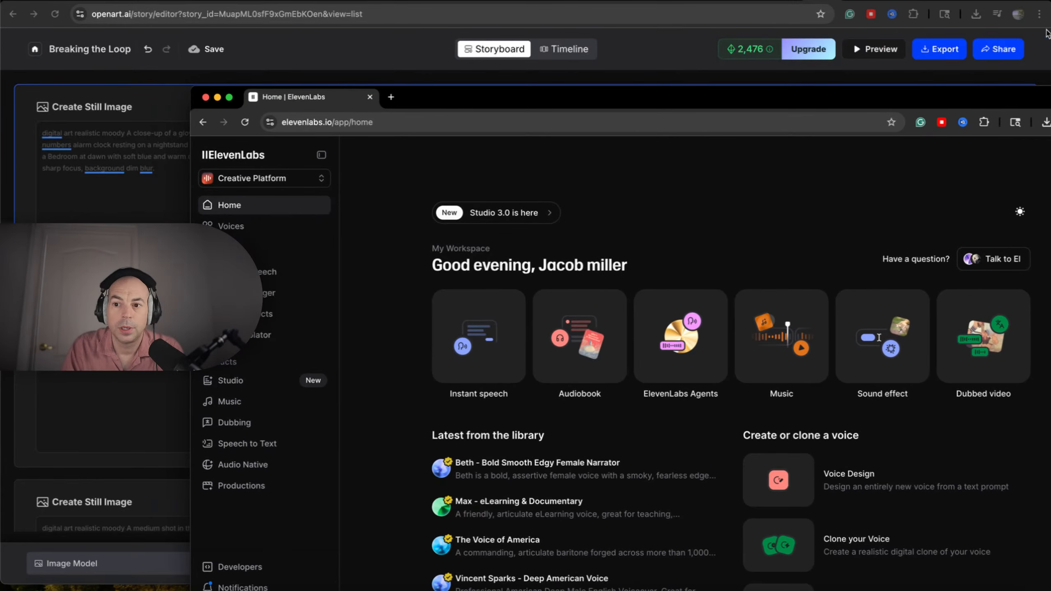
Step: Switch to the Hype Jet 7.5 chat in ChatGPT and send the request "Can give me the narration again"
key(super+grave)
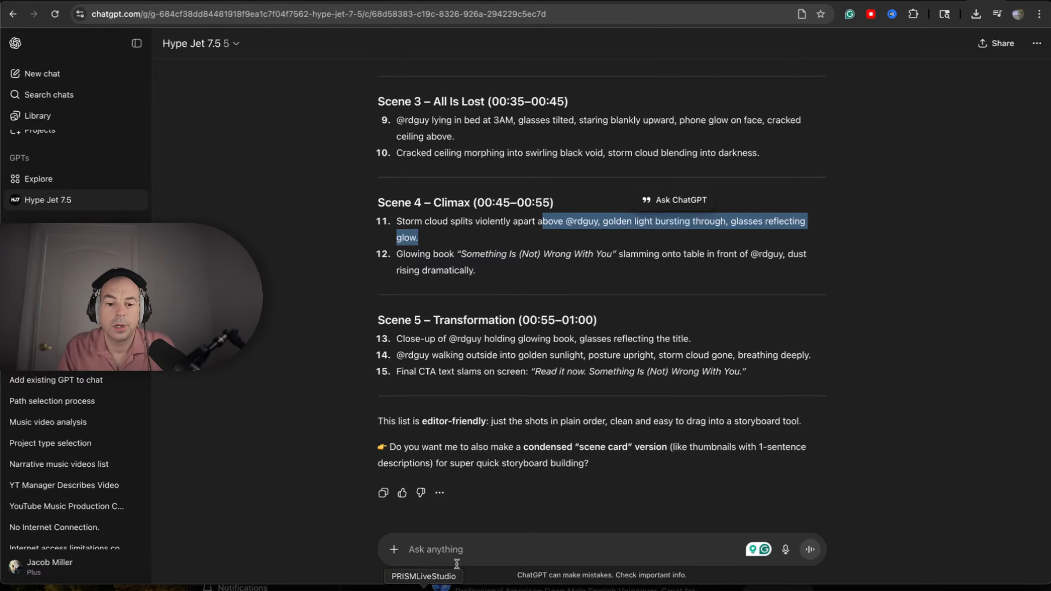
click(468, 557)
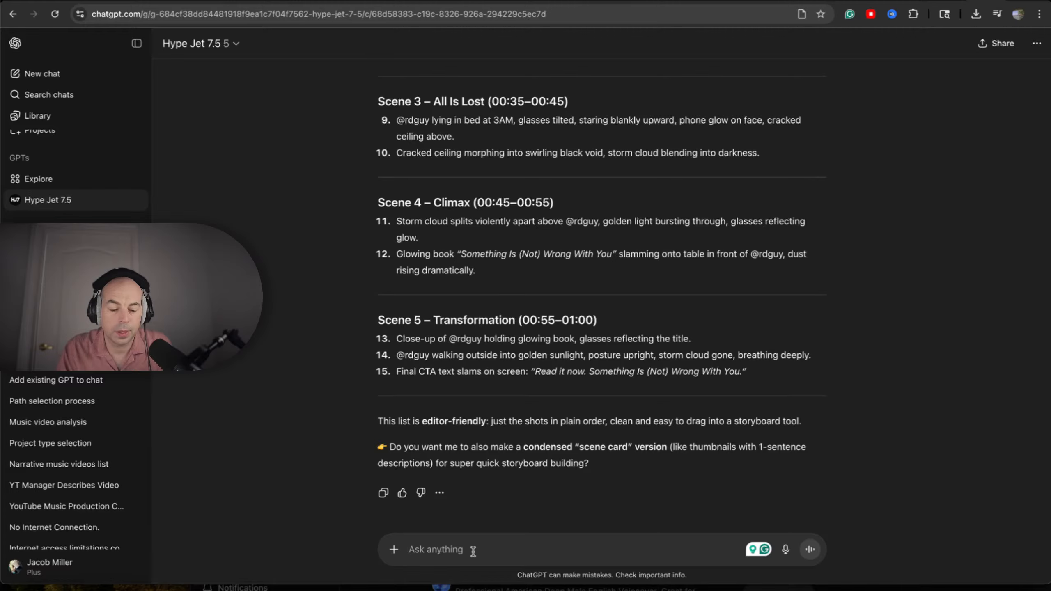
text(Can )
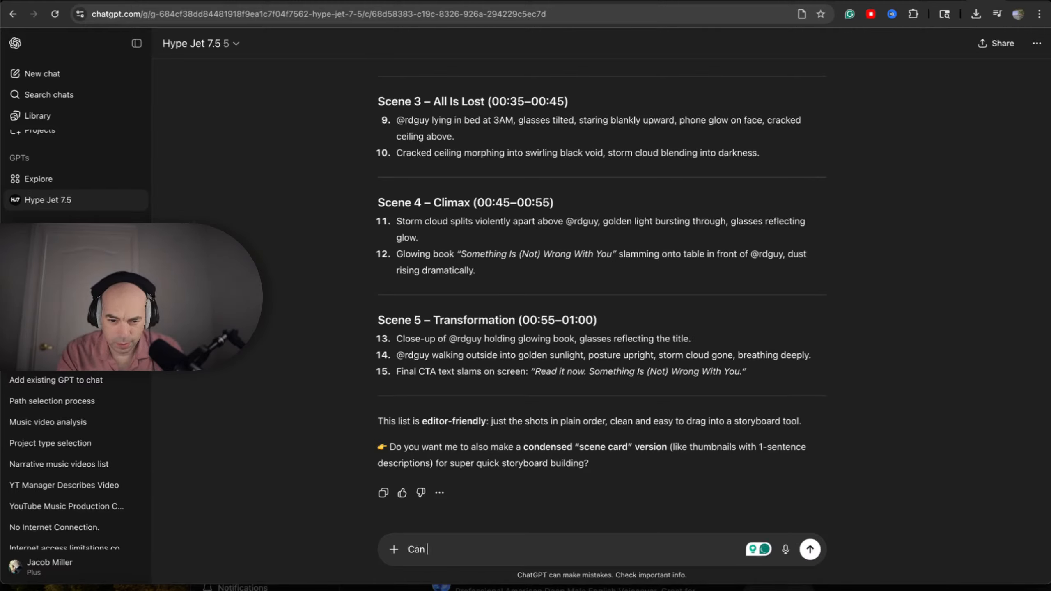
text(gi)
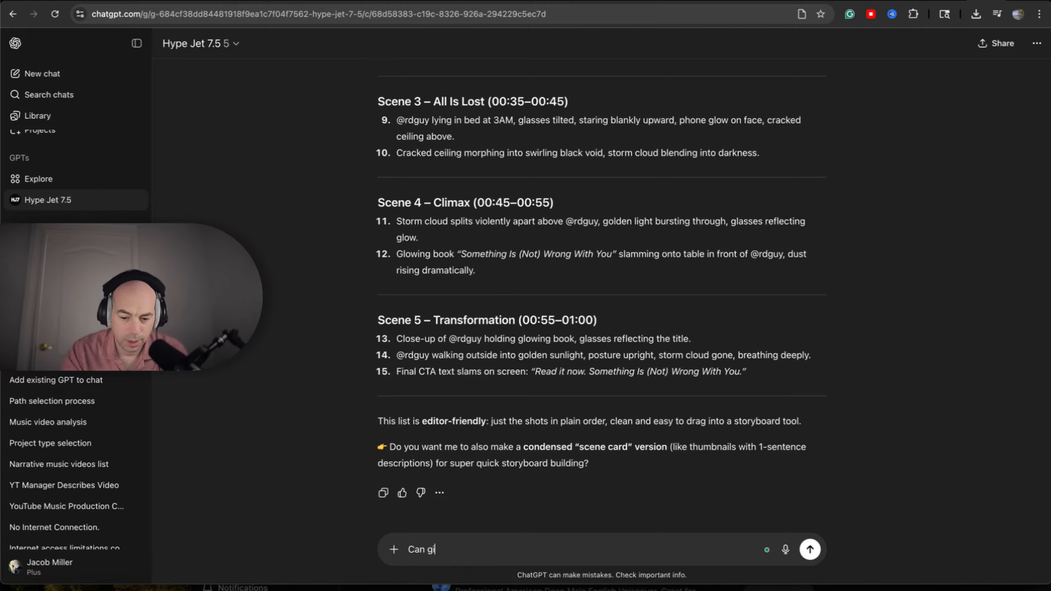
text(ve me the n)
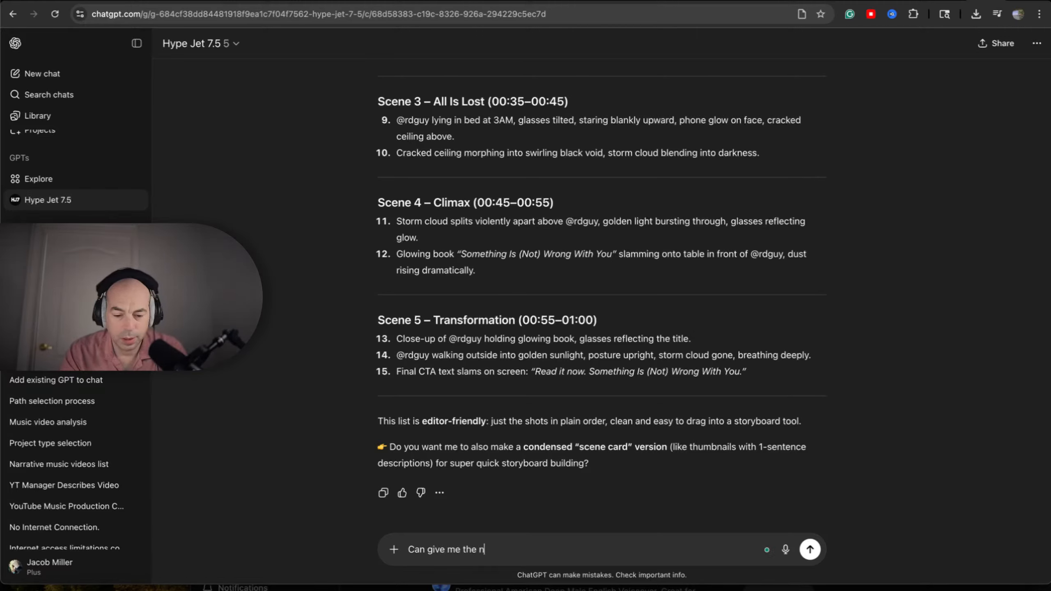
text(arration)
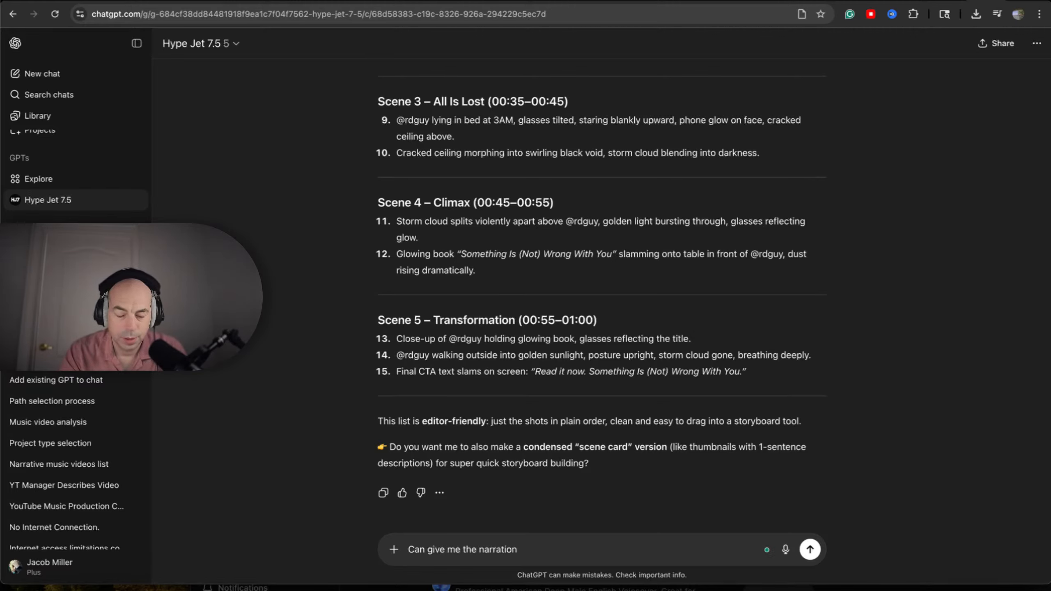
text( again)
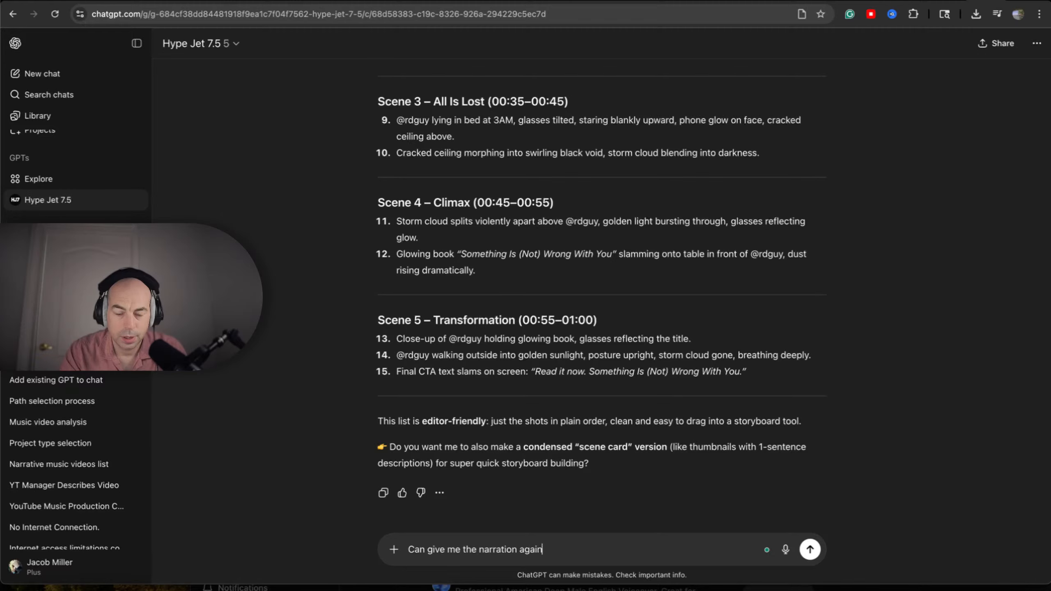
key(Return)
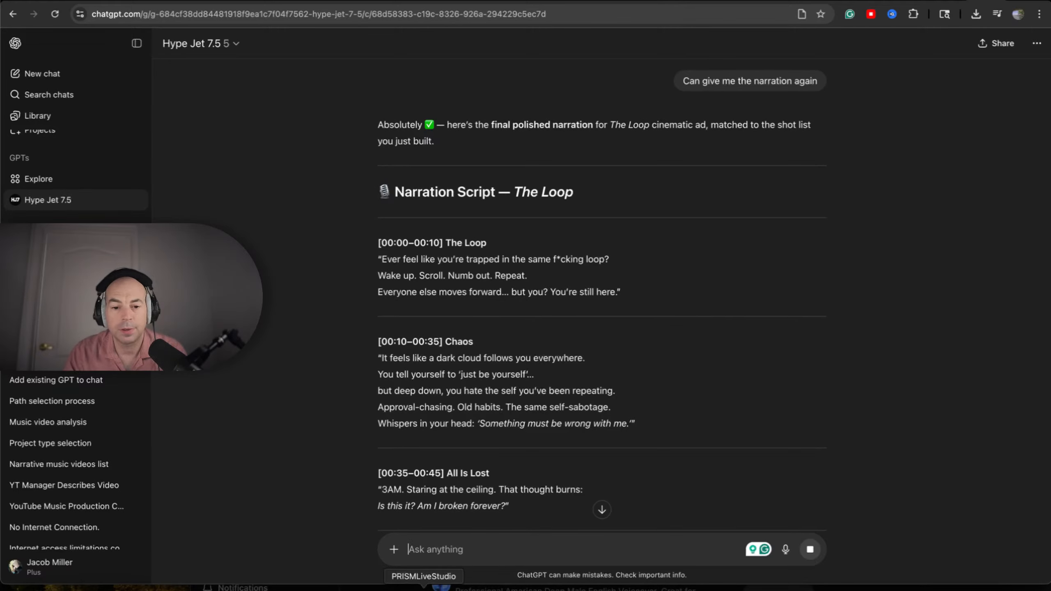
Step: Read through the narration script for The Loop, from the opening section to Transformation and the closing notes
scroll(337, 349, down, 2)
scroll(336, 349, down, 5)
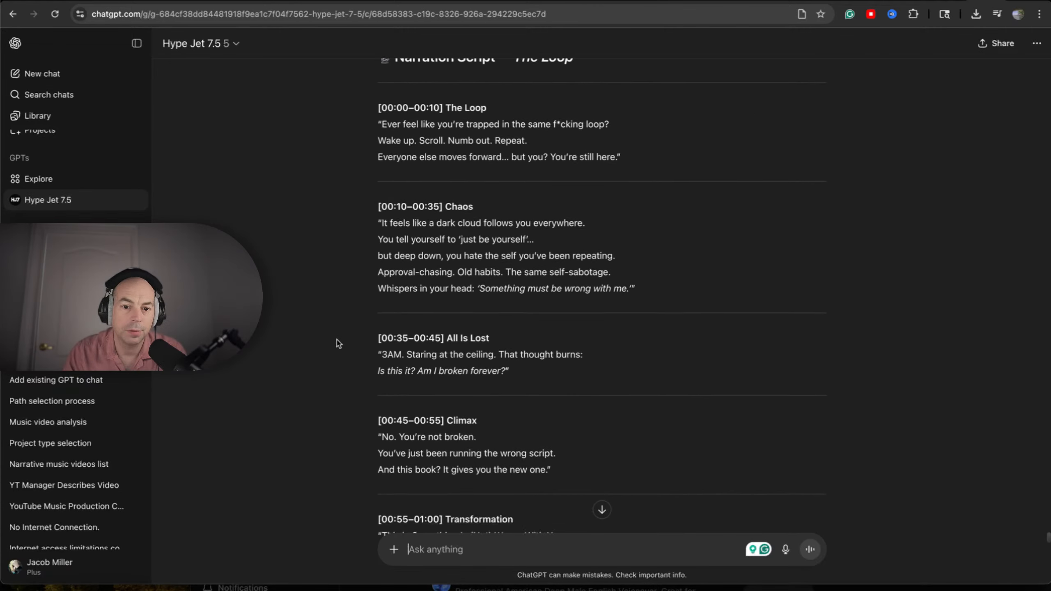
scroll(337, 344, up, 3)
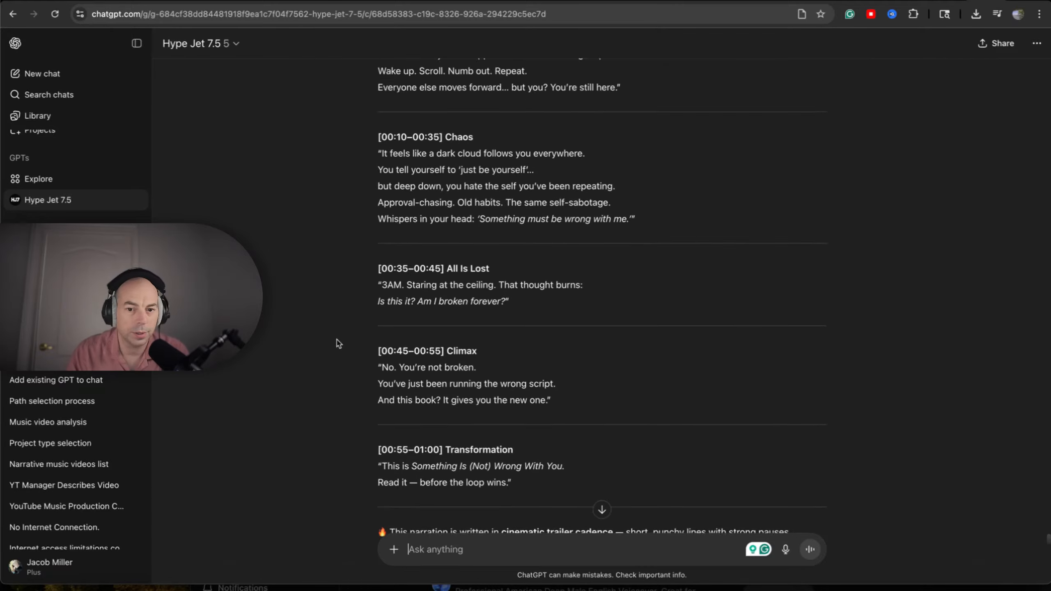
scroll(337, 344, down, 1)
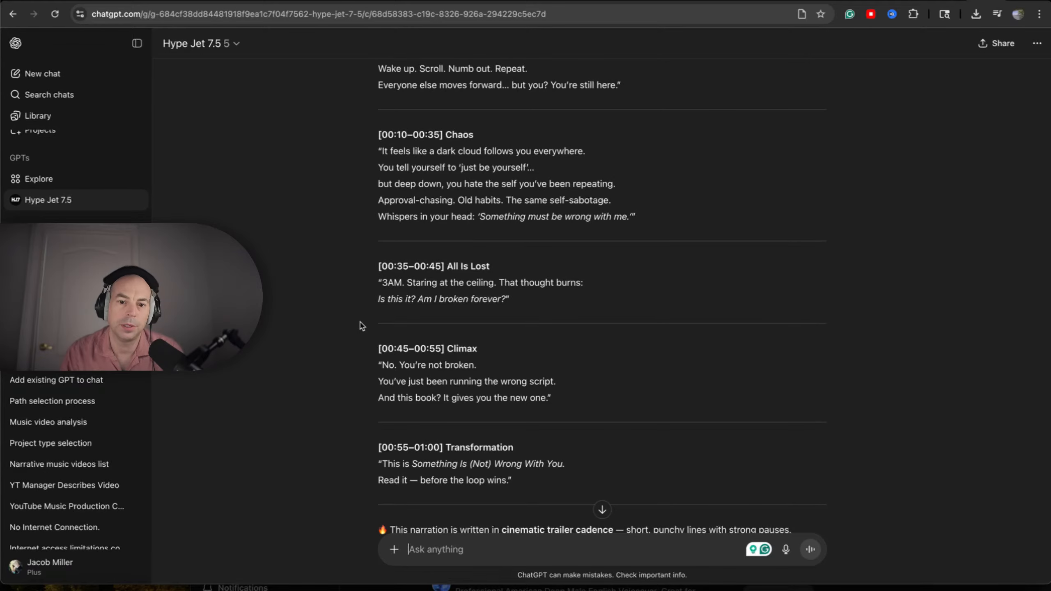
scroll(364, 325, down, 3)
scroll(371, 323, down, 1)
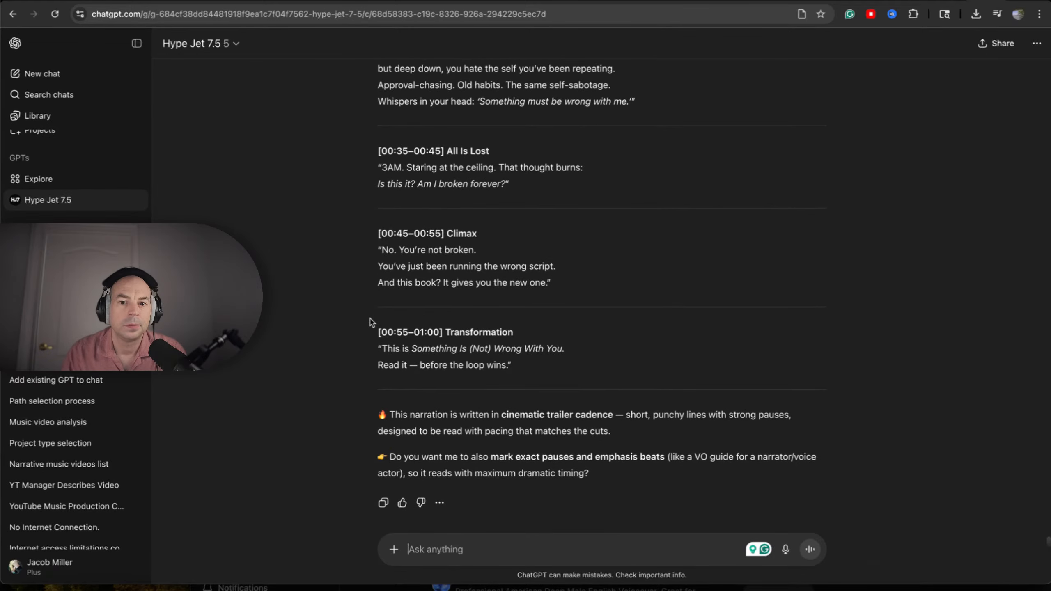
Step: Review the narration script once more, from the opening Loop and Chaos sections through to the closing notes on cadence and pauses
scroll(372, 323, down, 2)
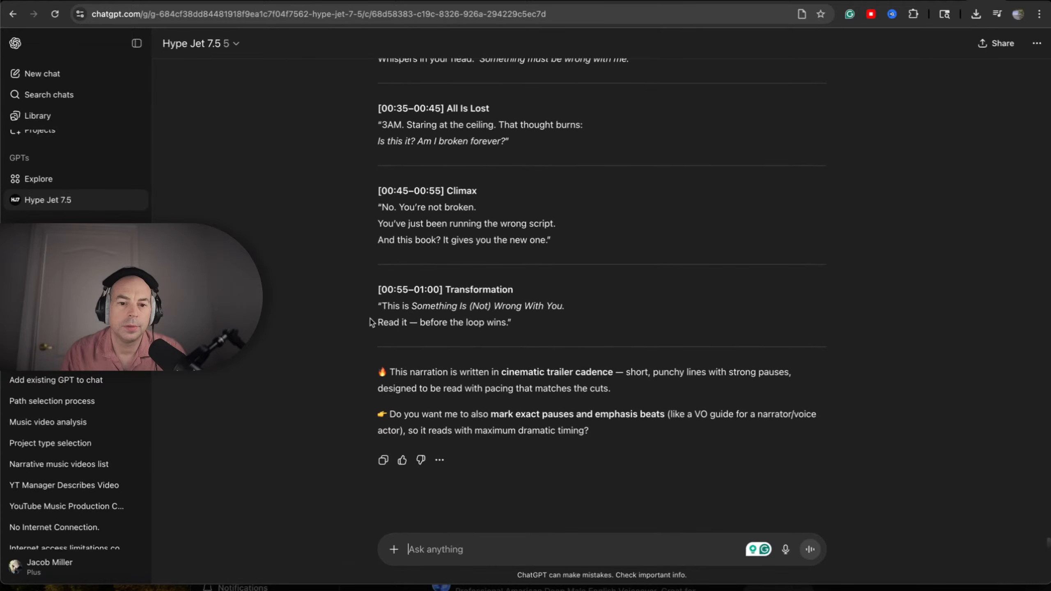
scroll(371, 322, down, 1)
scroll(372, 322, down, 1)
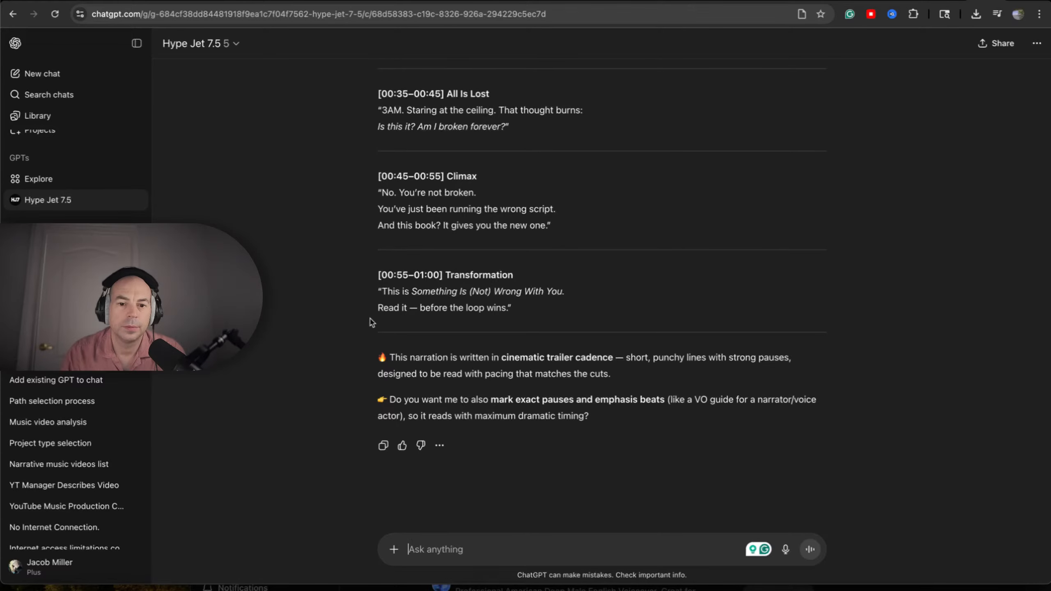
scroll(576, 254, down, 1)
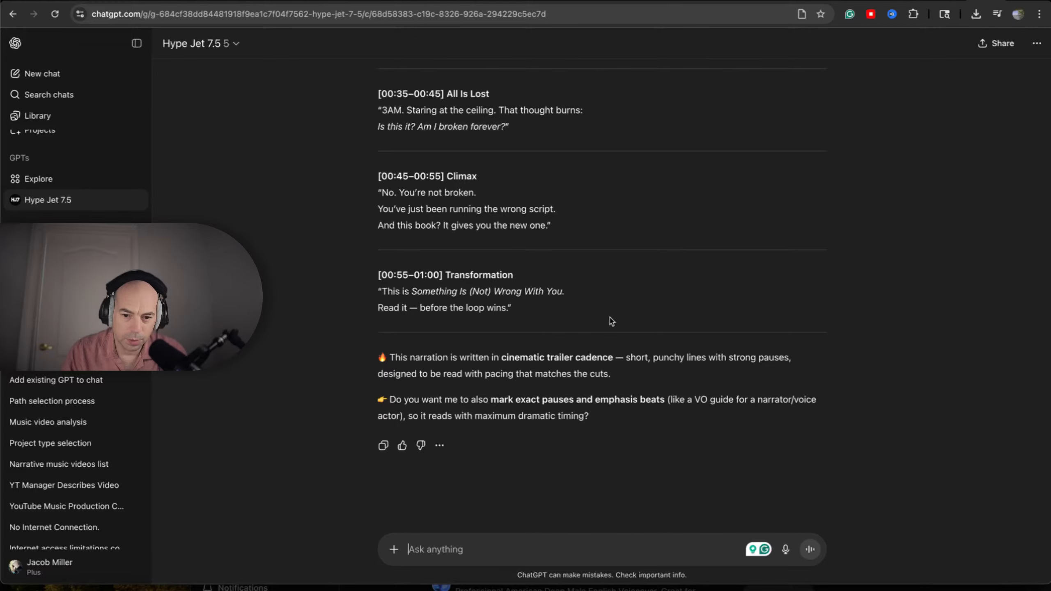
scroll(612, 322, up, 10)
scroll(612, 321, down, 5)
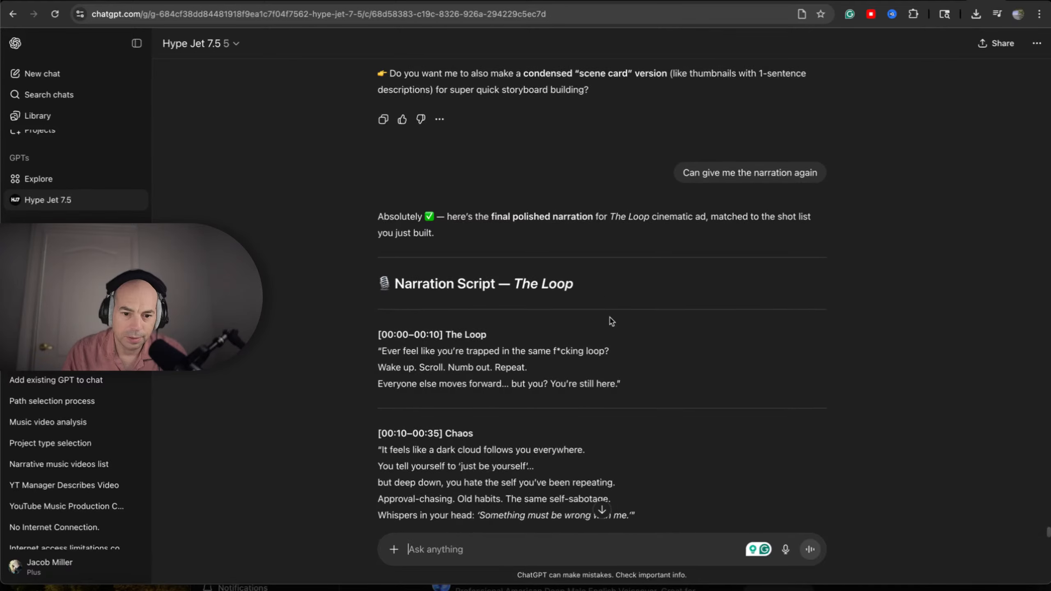
scroll(611, 320, down, 7)
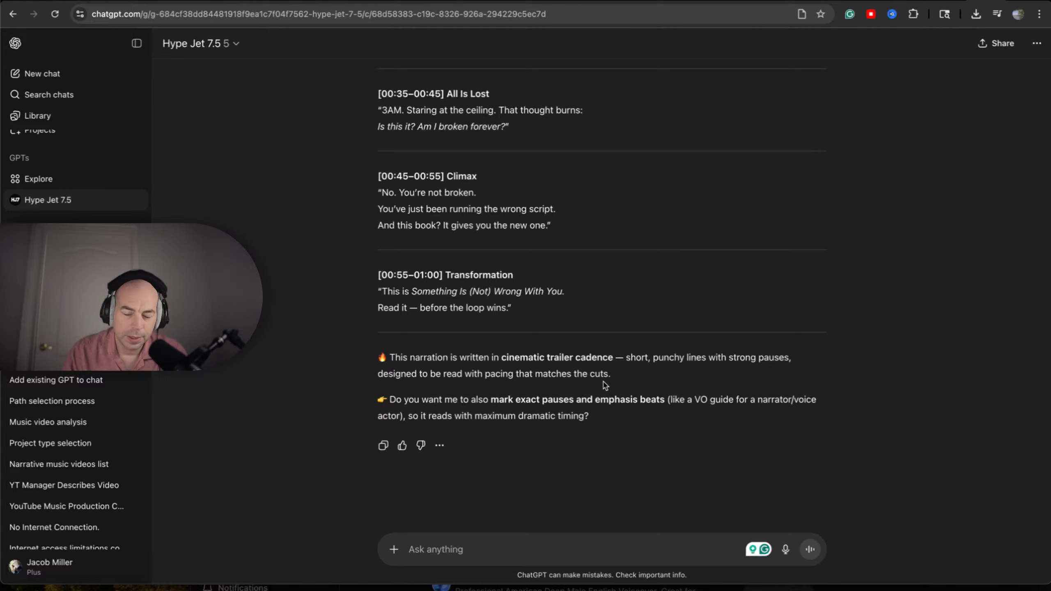
drag(604, 382, 617, 367)
click(617, 367)
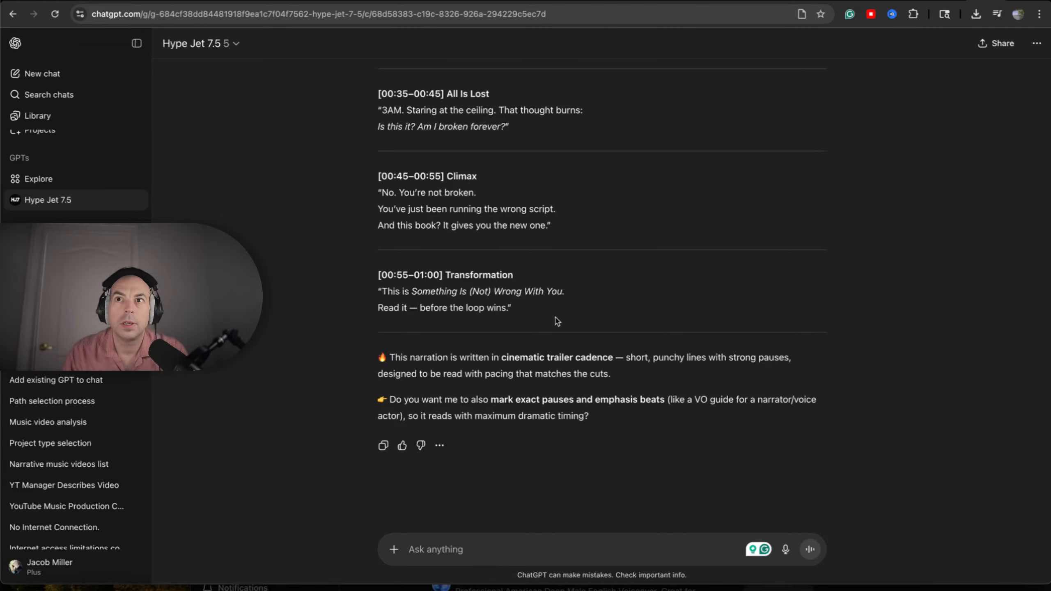
Step: Find ElevenLabs through a web search in a new browser tab, log in, and open Text to Speech
key(super+t)
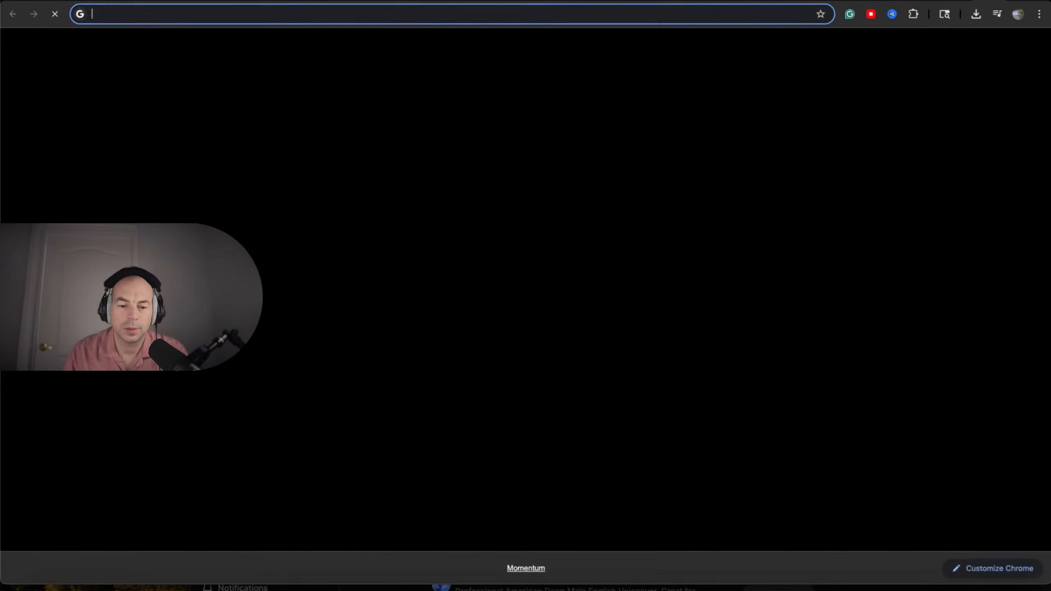
text(ele)
key(Return)
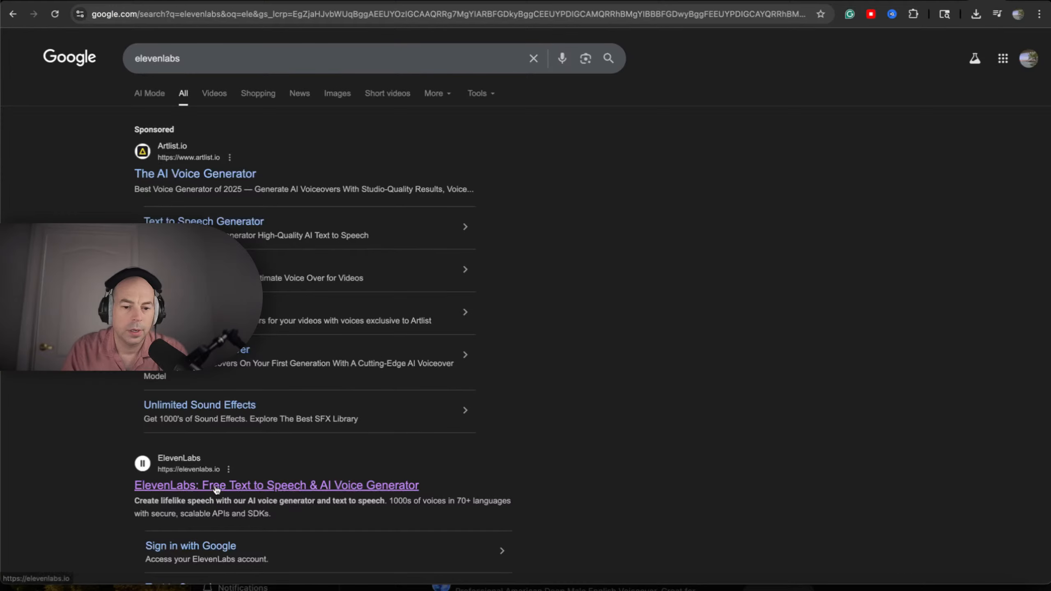
click(218, 485)
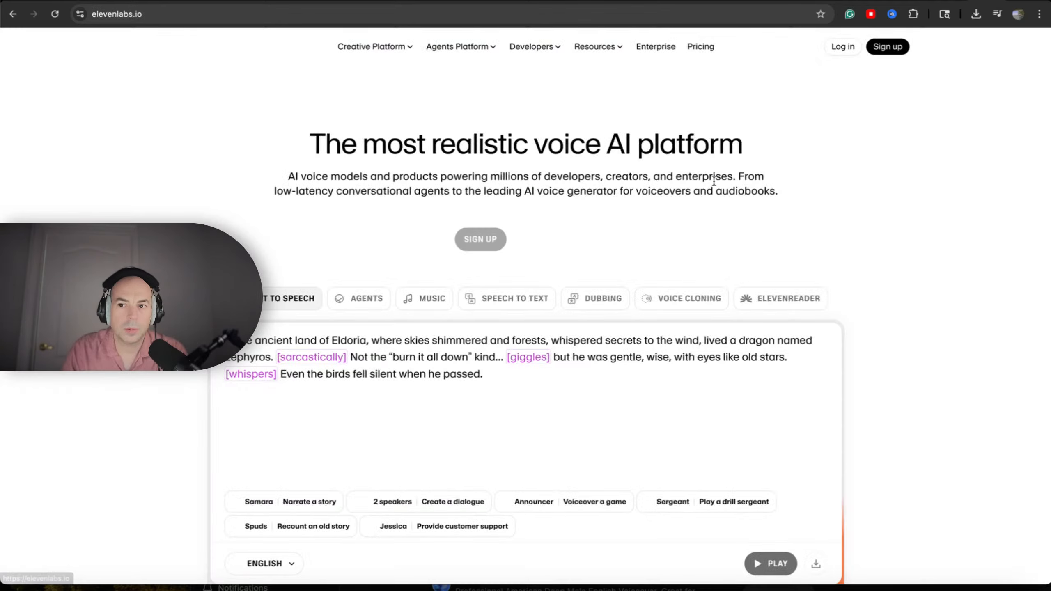
click(844, 46)
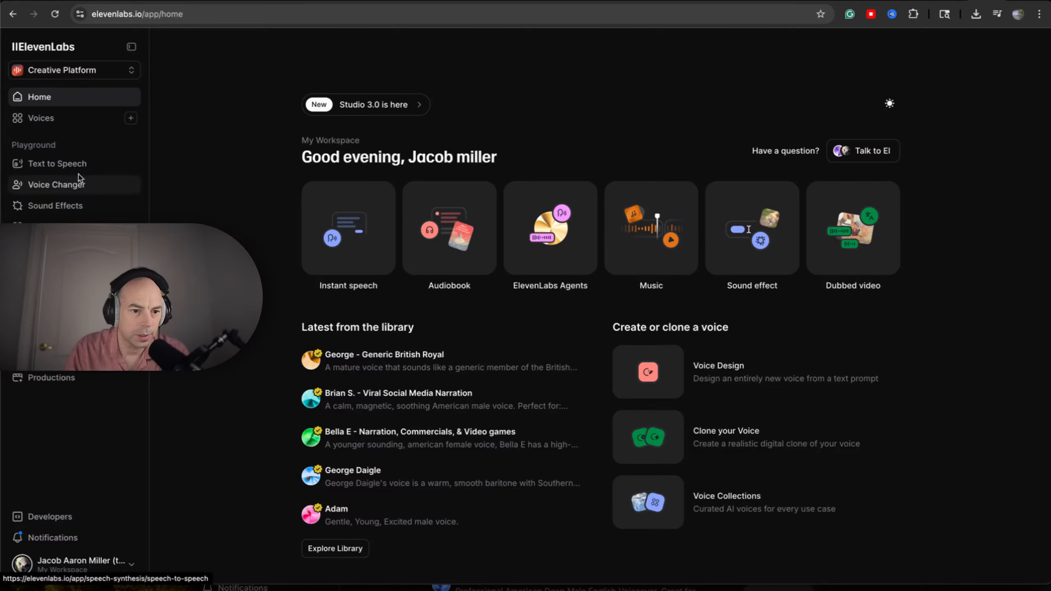
click(87, 162)
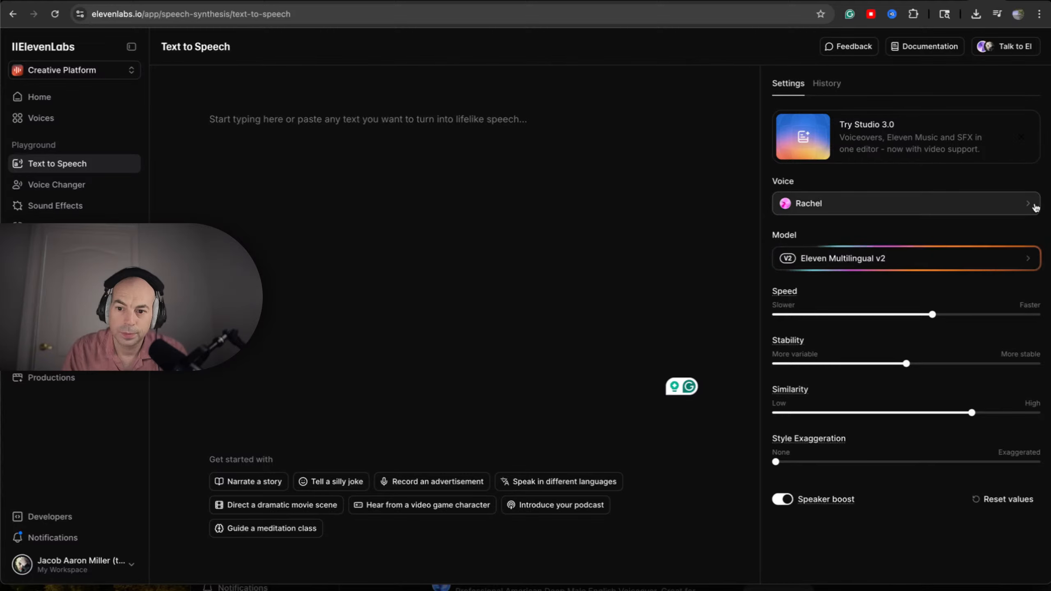
Step: Open the voice selection and listen to the preview of the default voice Callum
click(1035, 206)
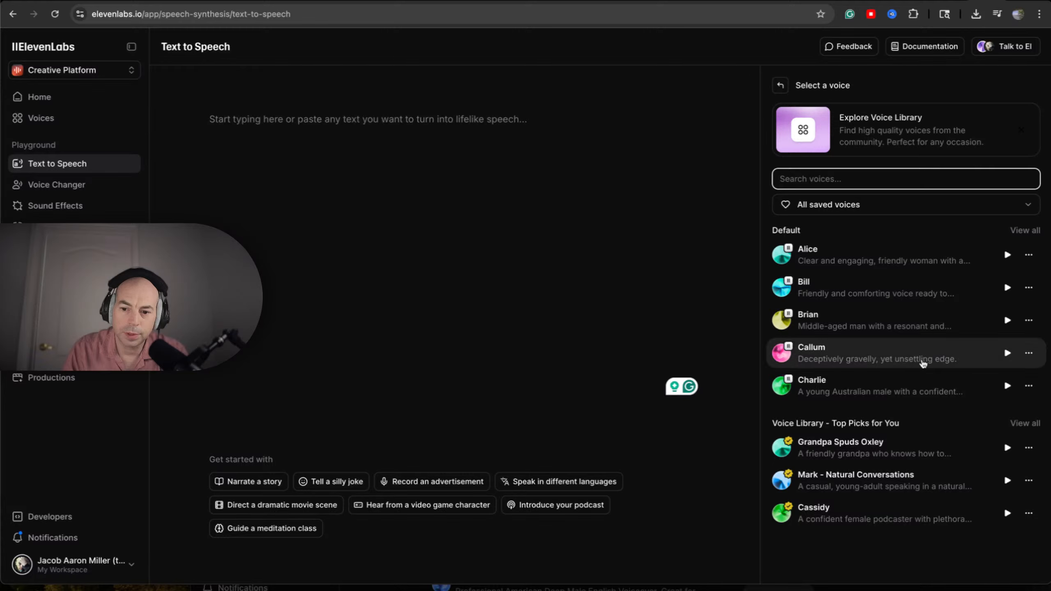
click(1008, 353)
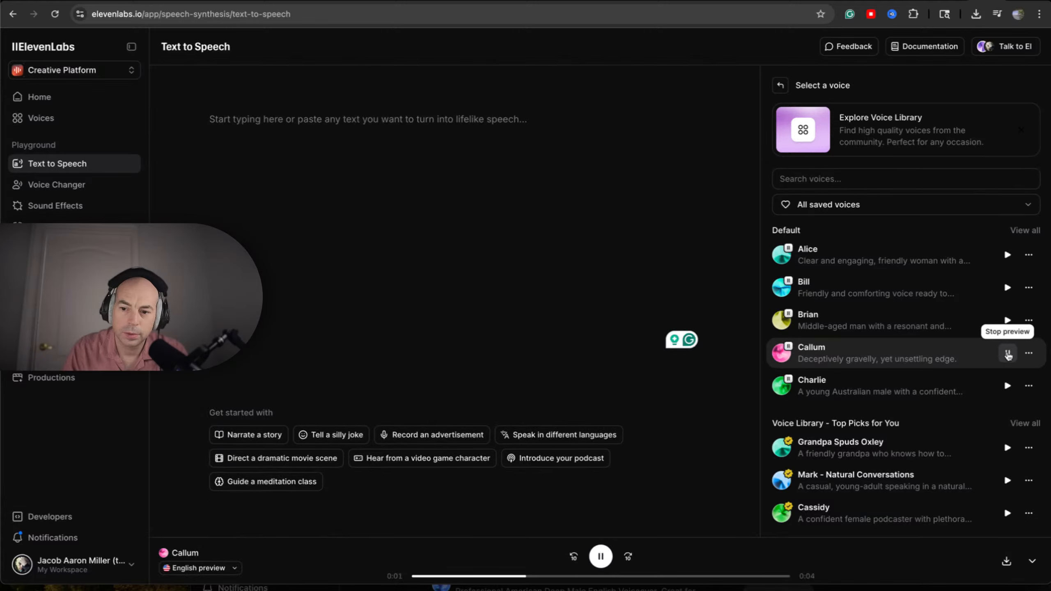
click(1009, 354)
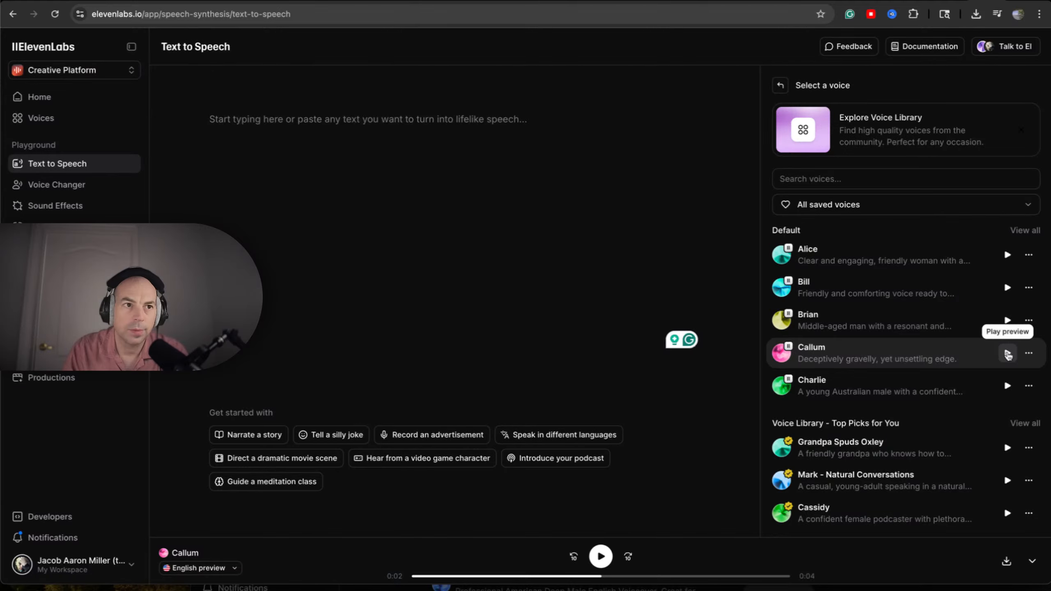
click(1008, 354)
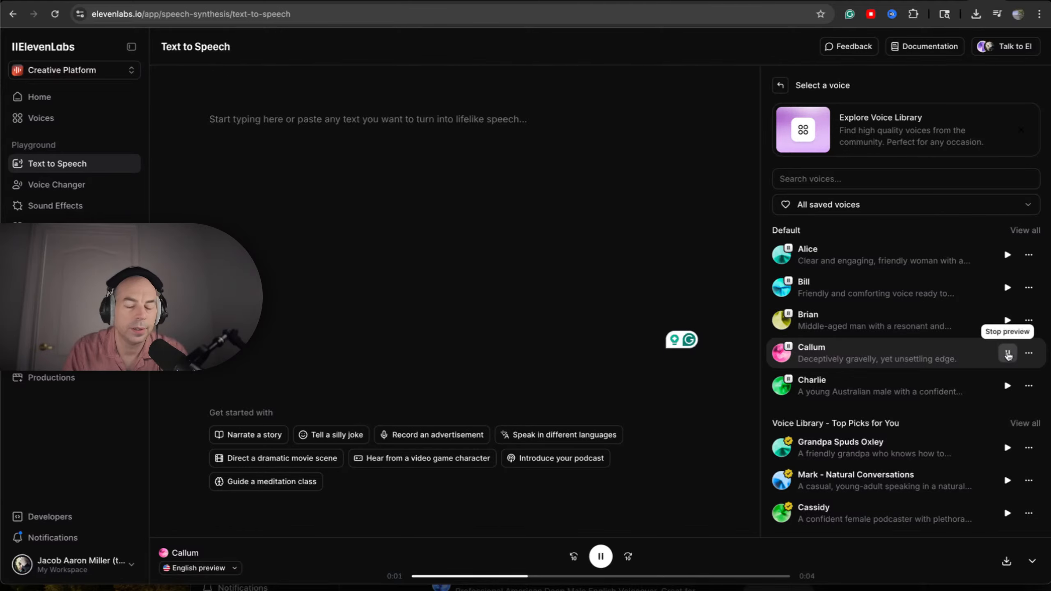
click(1008, 354)
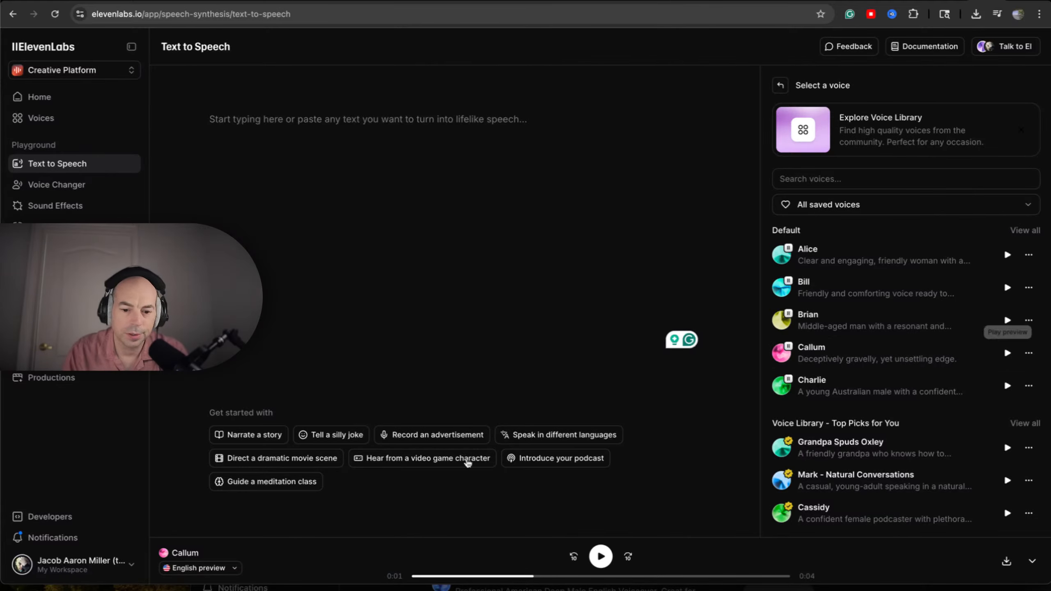
Step: Switch to System Settings, set the sound output to the second USB device, and close the window
click(361, 588)
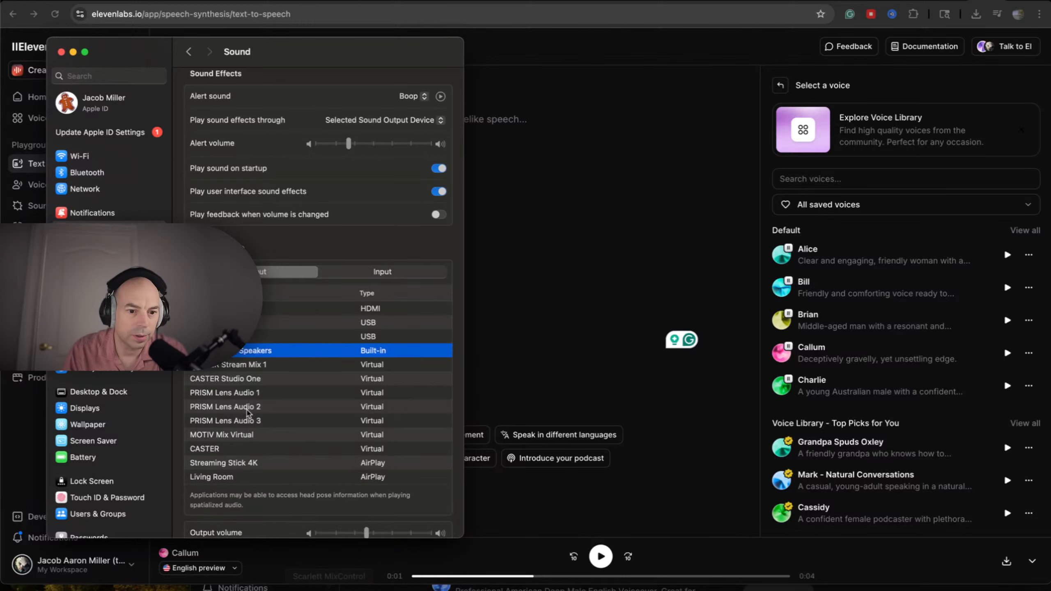
scroll(273, 353, down, 1)
scroll(270, 353, down, 3)
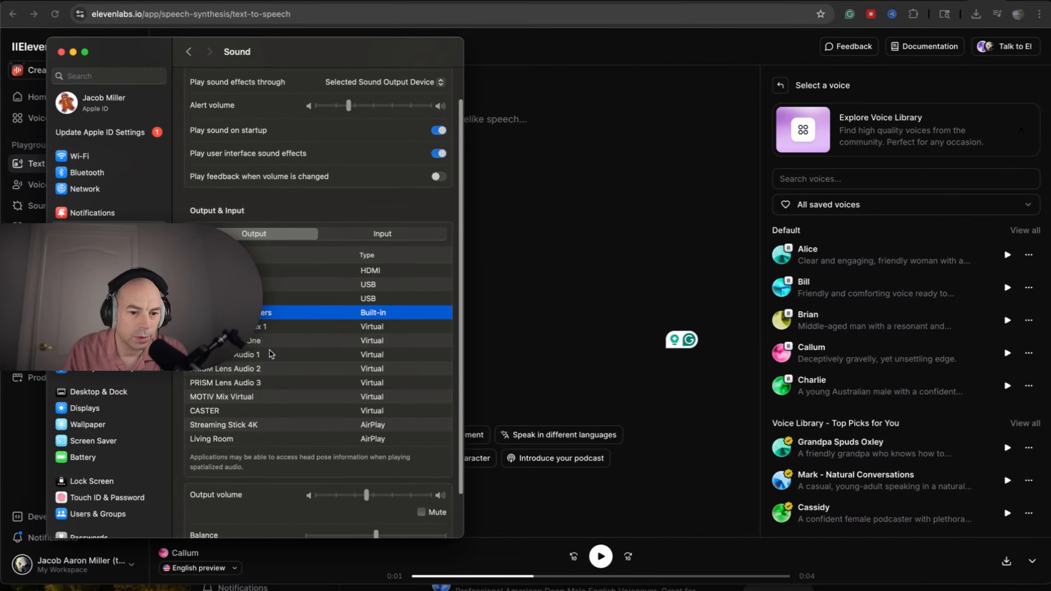
scroll(270, 353, up, 2)
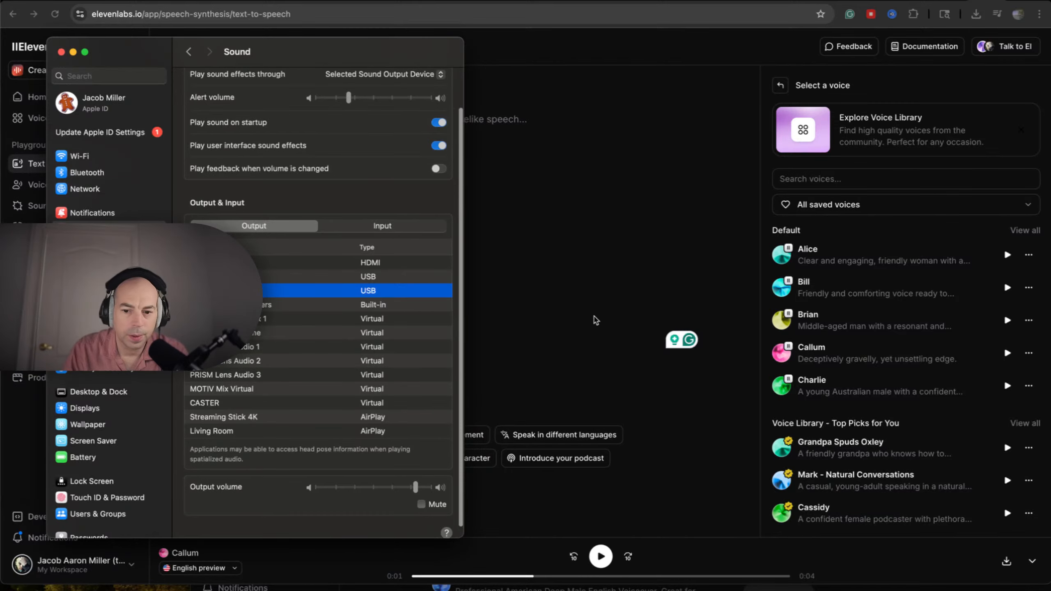
key(super+w)
Step: Preview the default voice Brian and raise the system volume while it plays
click(1008, 321)
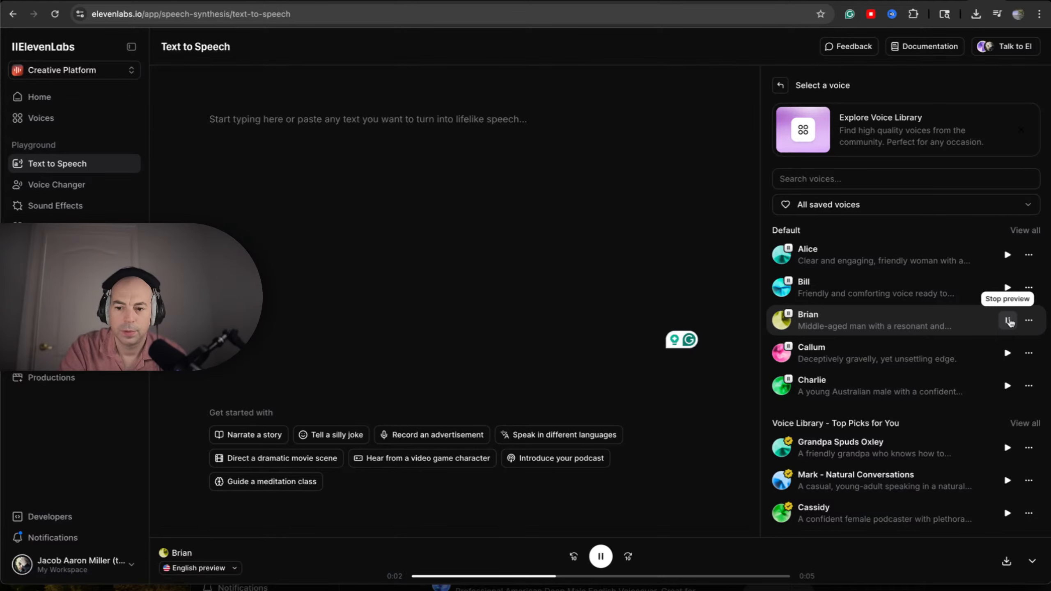
key(XF86AudioRaiseVolume)
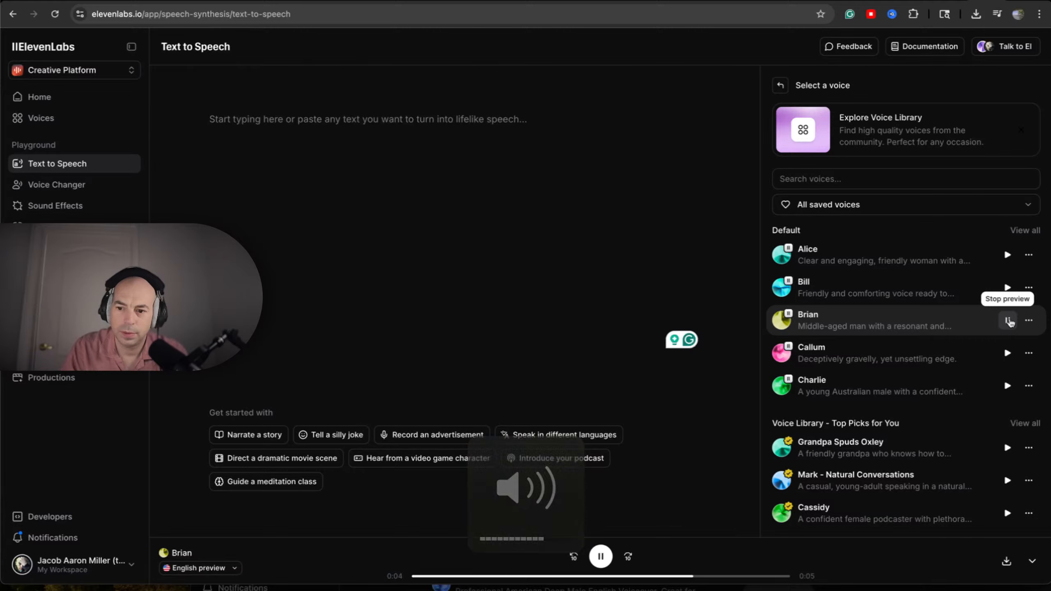
click(1010, 322)
Step: Search the voices for "trailer" and preview Mint – Epic trailer style, Chuck Fresh - Movie Trailer Voice and Sold the Trailer – Mastered
click(852, 178)
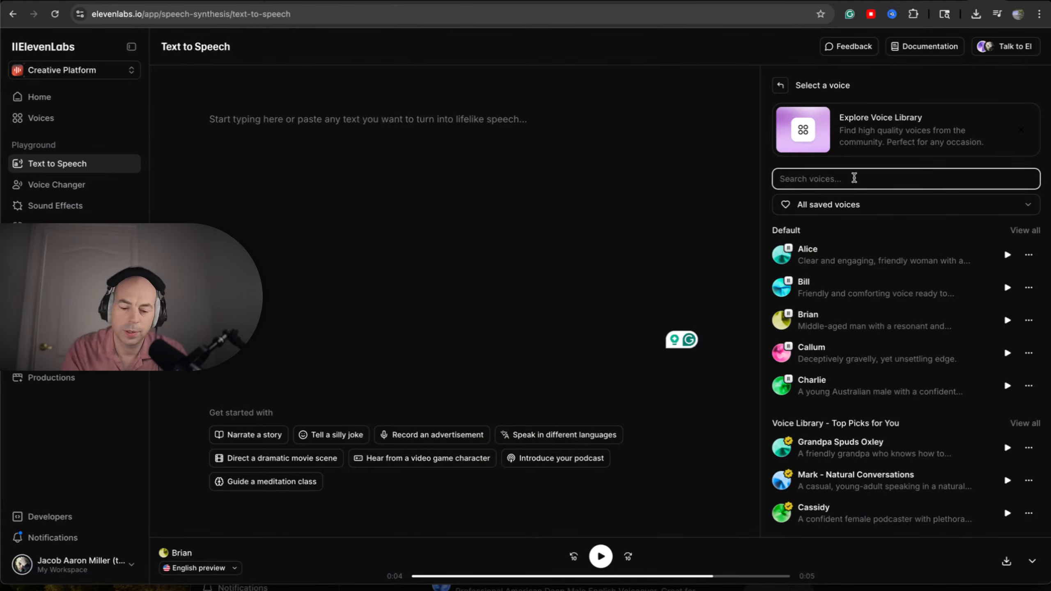
text(trailer)
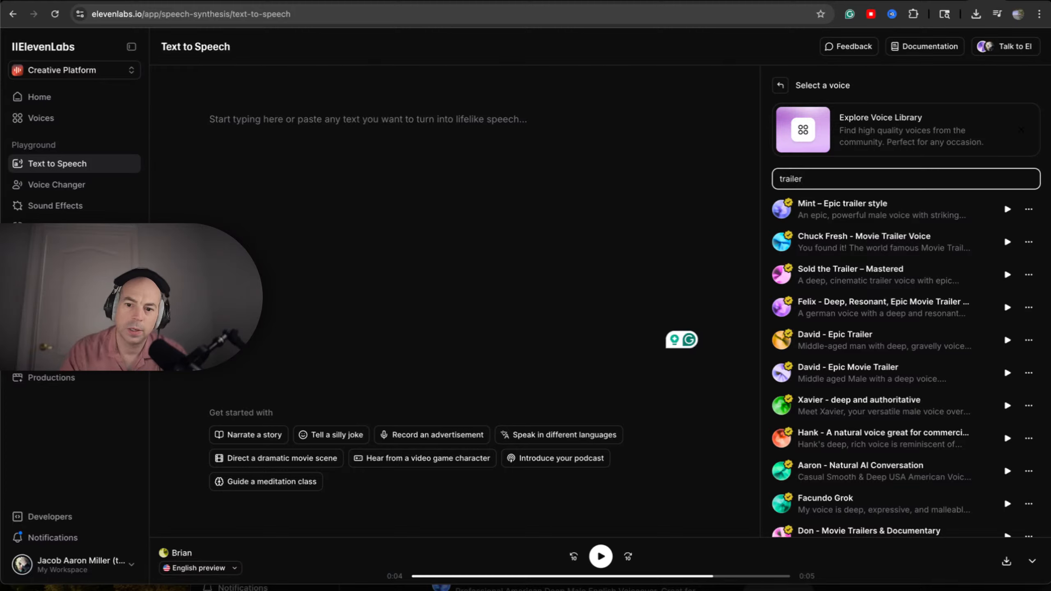
click(1007, 210)
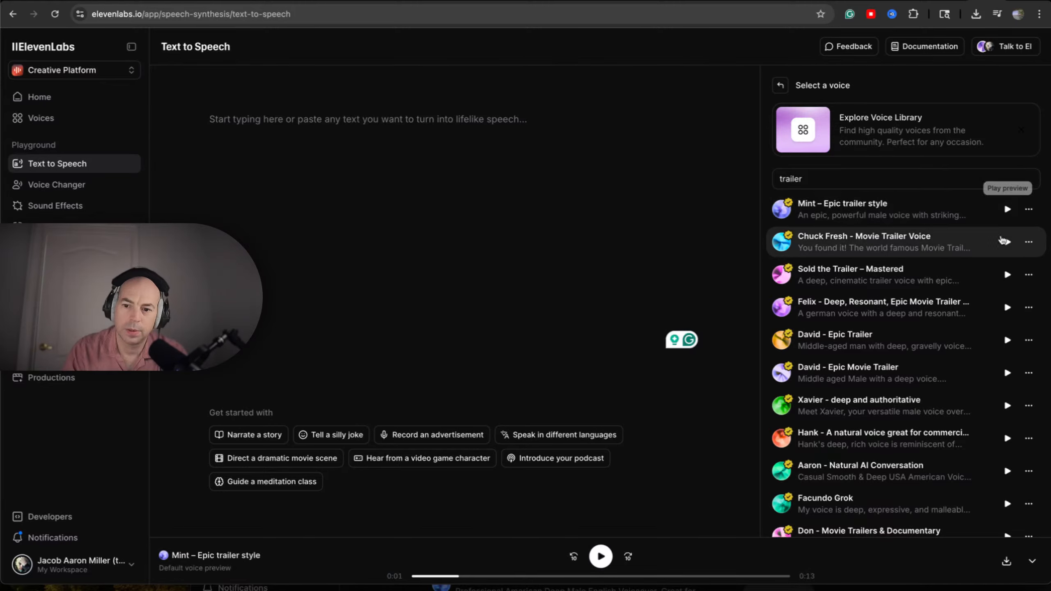
click(1007, 243)
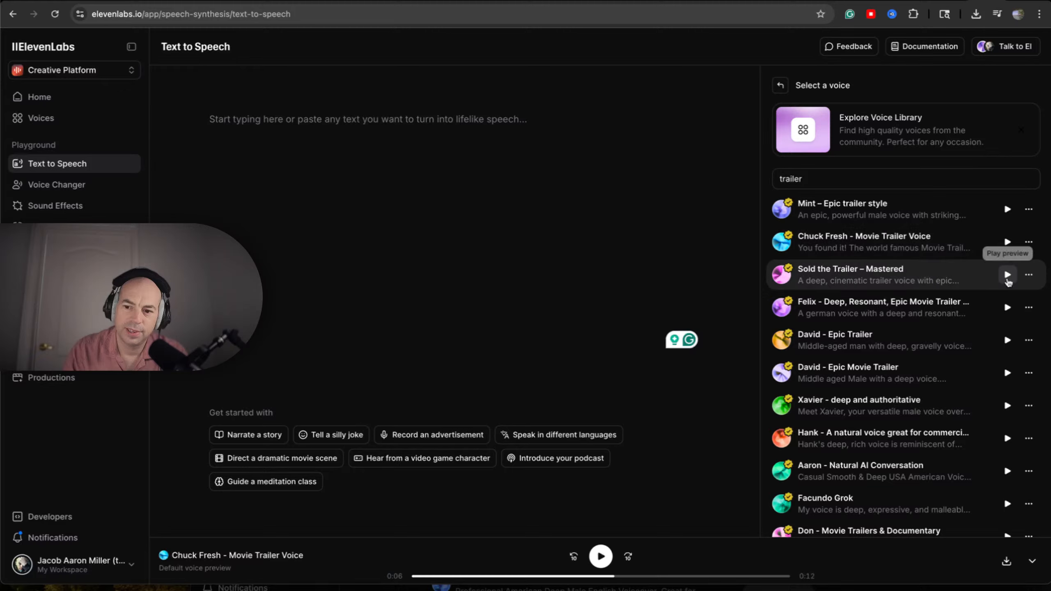
click(1008, 278)
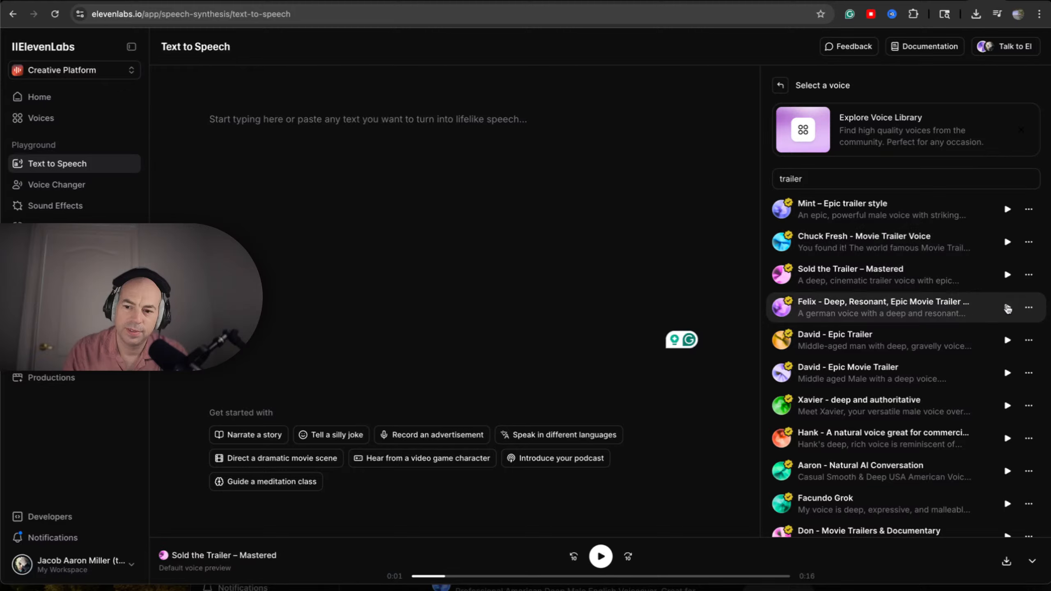
Step: Preview the Felix epic movie trailer voice, David - Epic Trailer and David - Epic Movie Trailer
click(1009, 308)
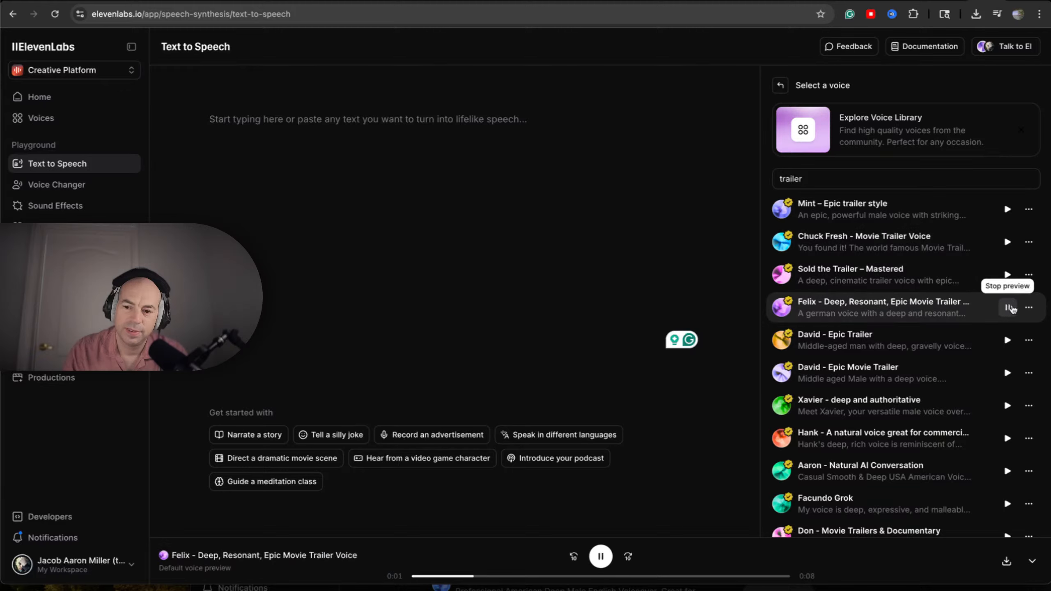
click(1008, 309)
click(1006, 344)
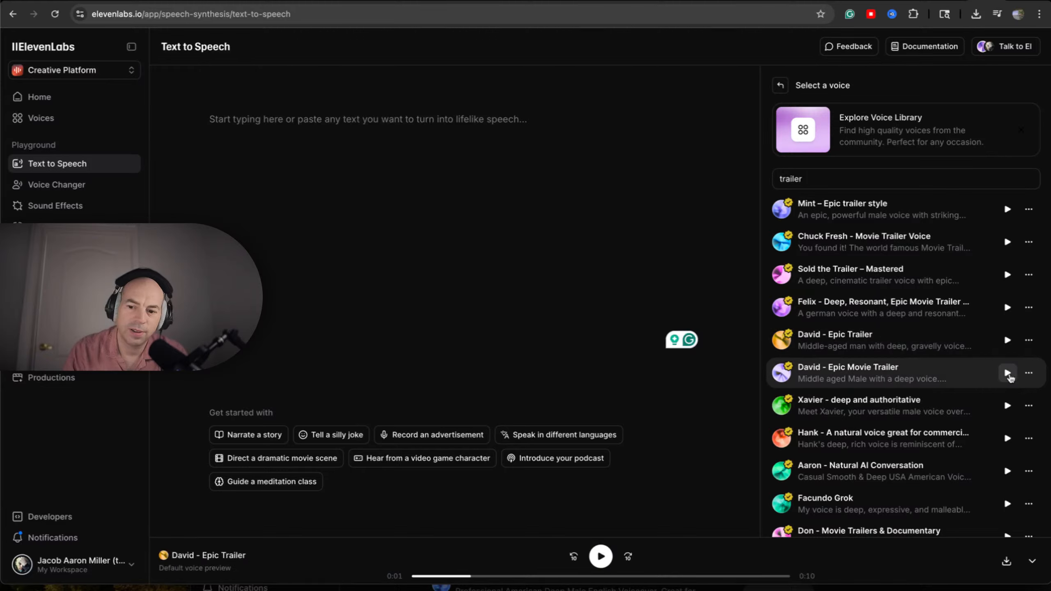
click(1008, 374)
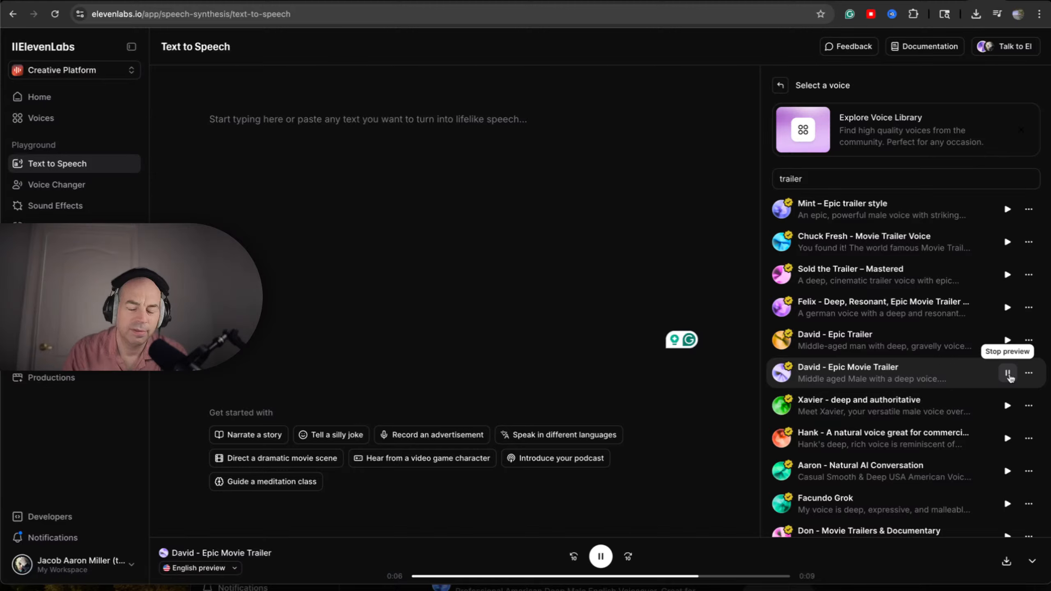
click(1009, 374)
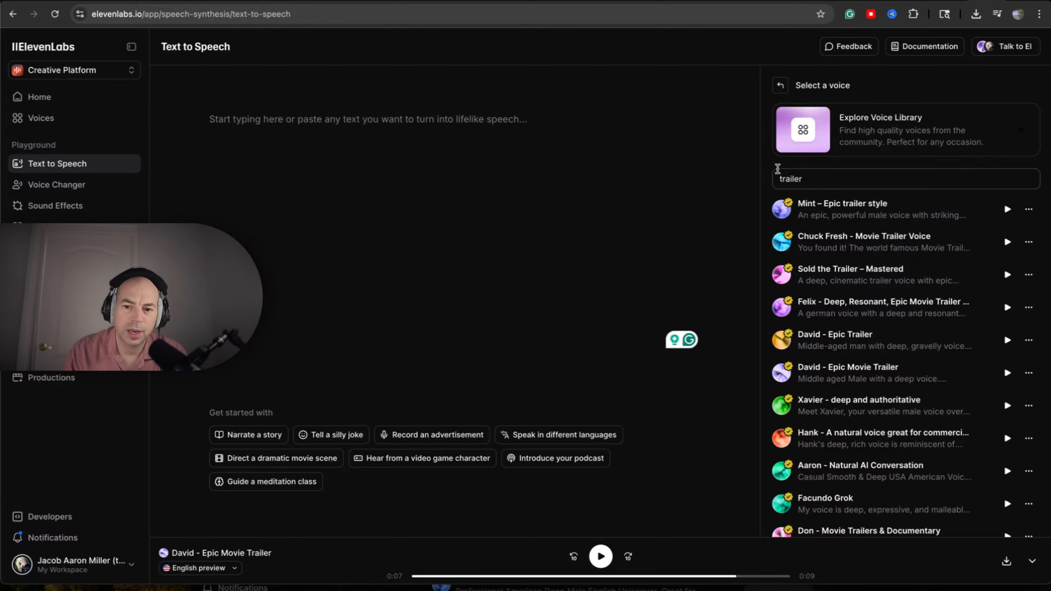
Step: Narrow the voice search to "epic trailer" and preview David - Epic Trailer
click(791, 179)
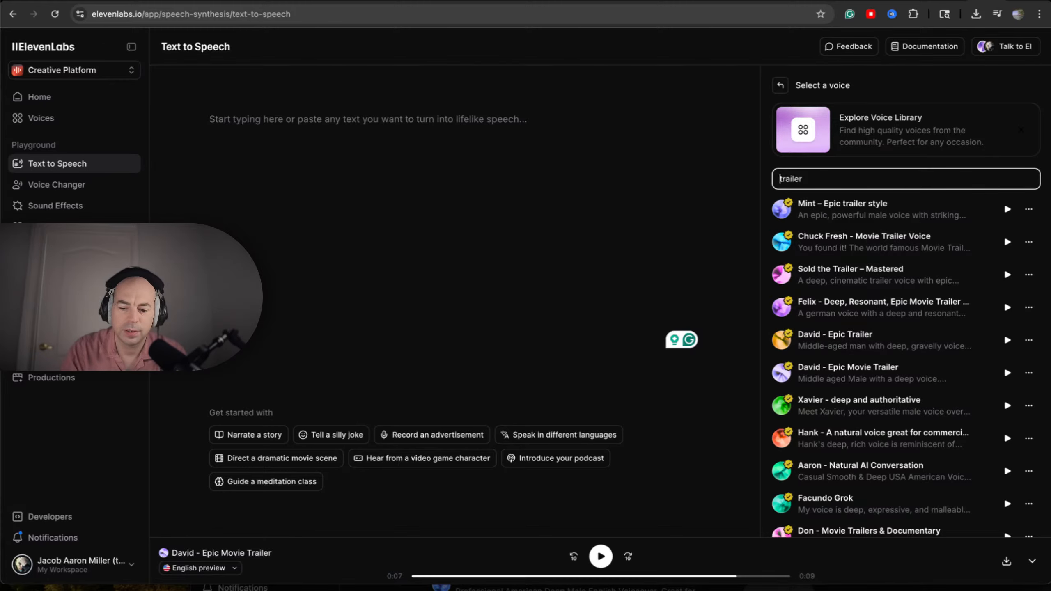
key(Home)
text(epic)
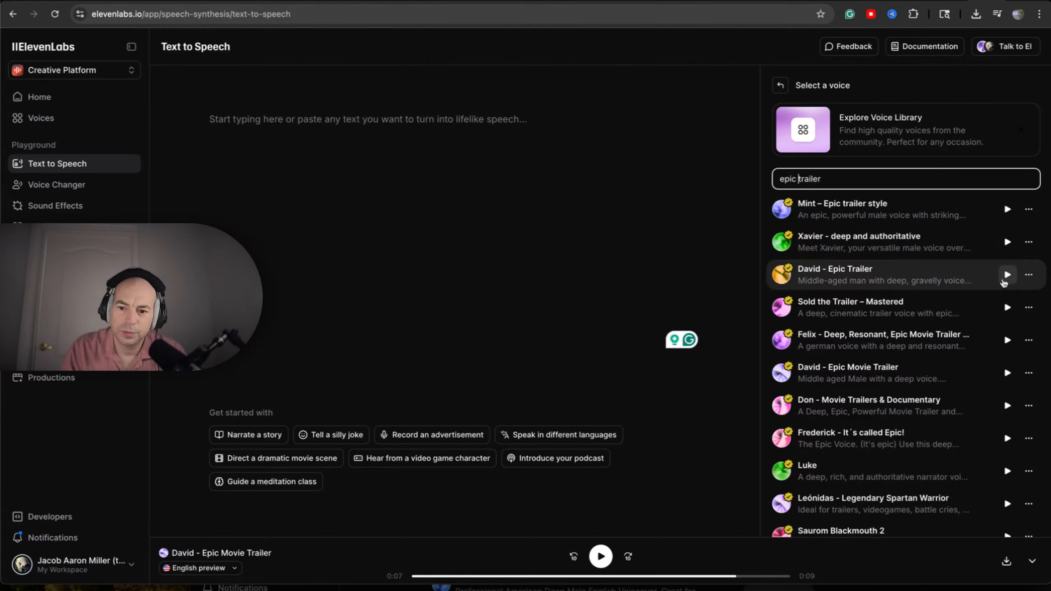
click(1008, 275)
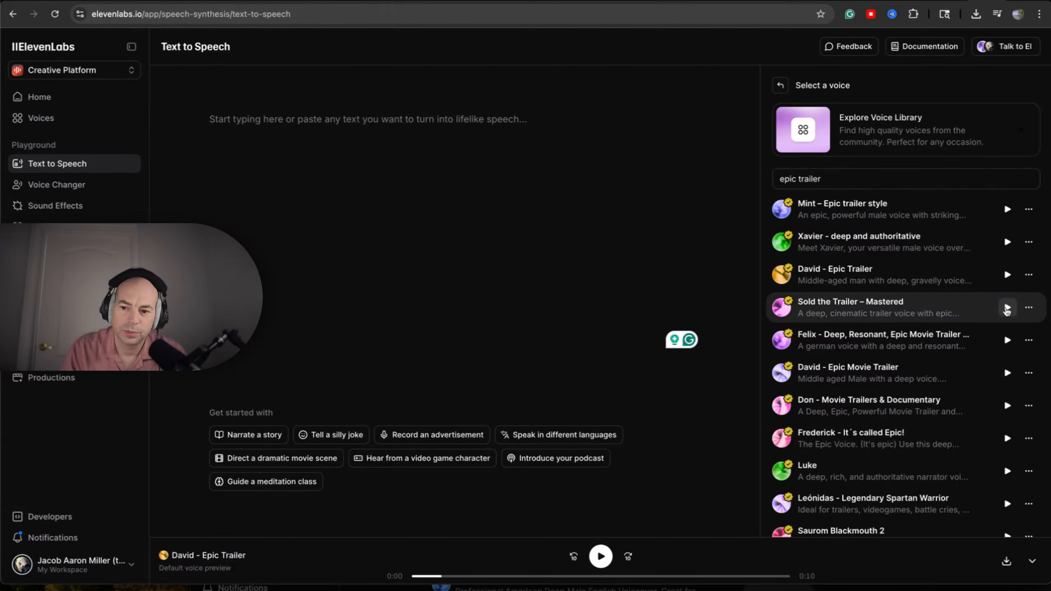
Step: Preview the Sold the Trailer – Mastered voice and open its additional options
click(1008, 308)
click(1008, 311)
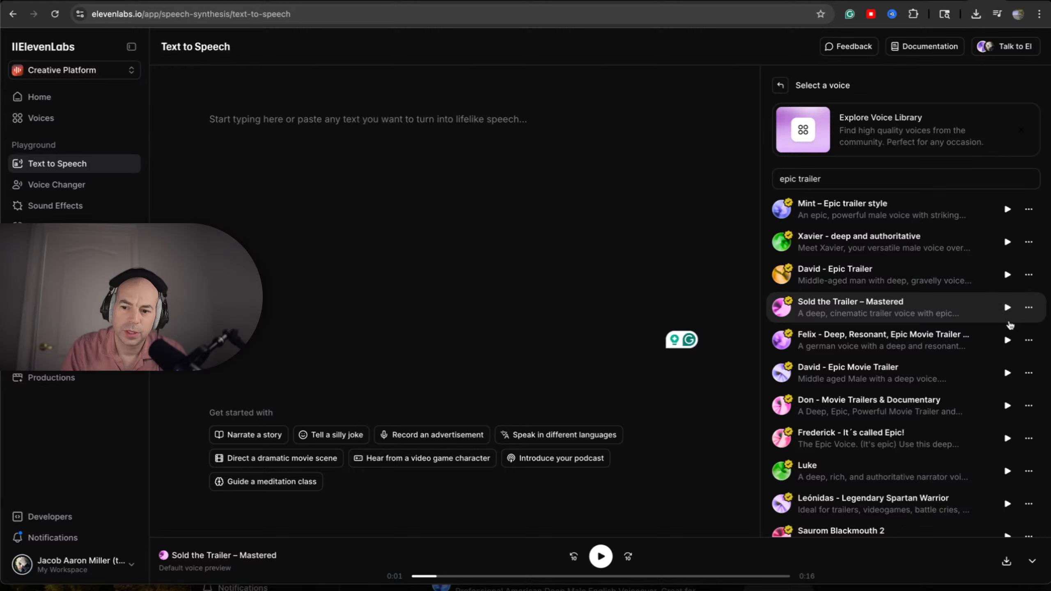
click(1029, 308)
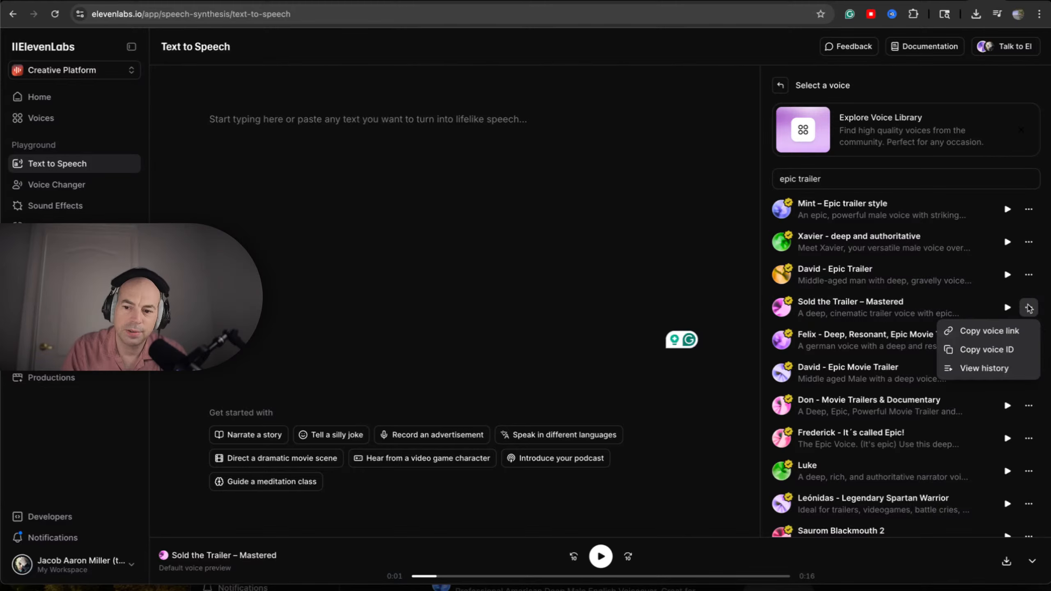
Step: Preview the Felix epic movie trailer voice, David - Epic Movie Trailer, Don - Movie Trailers & Documentary and Frederick - It's called Epic!
click(1012, 333)
click(1010, 338)
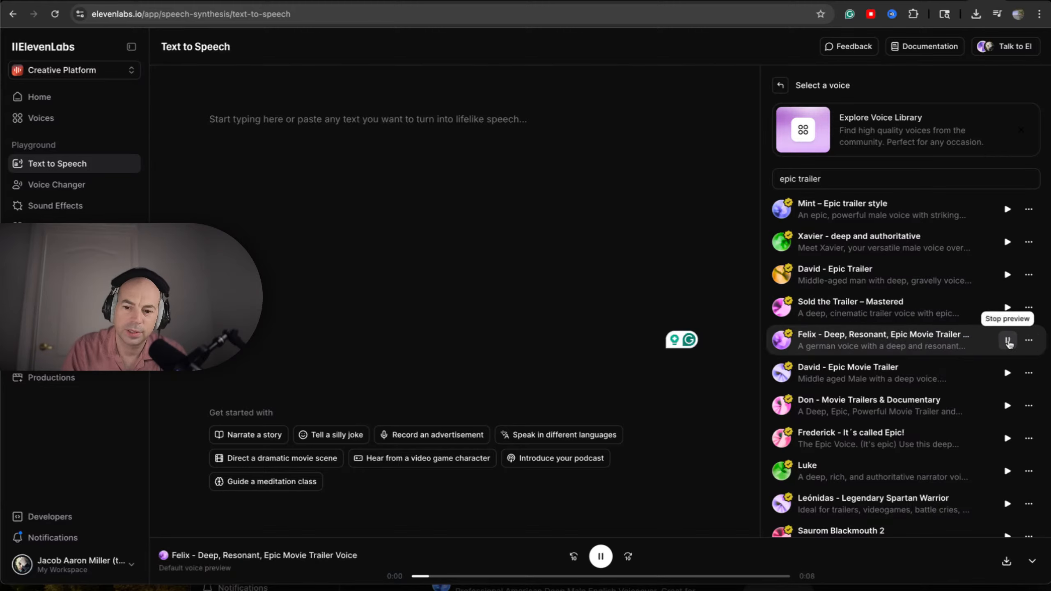
click(1006, 374)
scroll(1006, 364, down, 2)
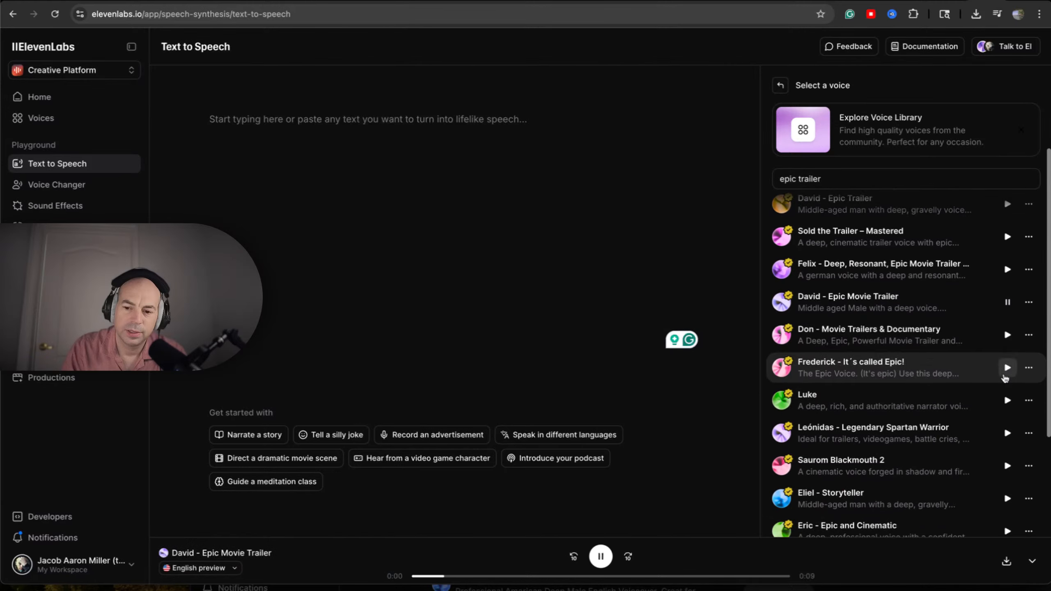
click(1006, 334)
scroll(1005, 348, down, 1)
scroll(1005, 357, down, 1)
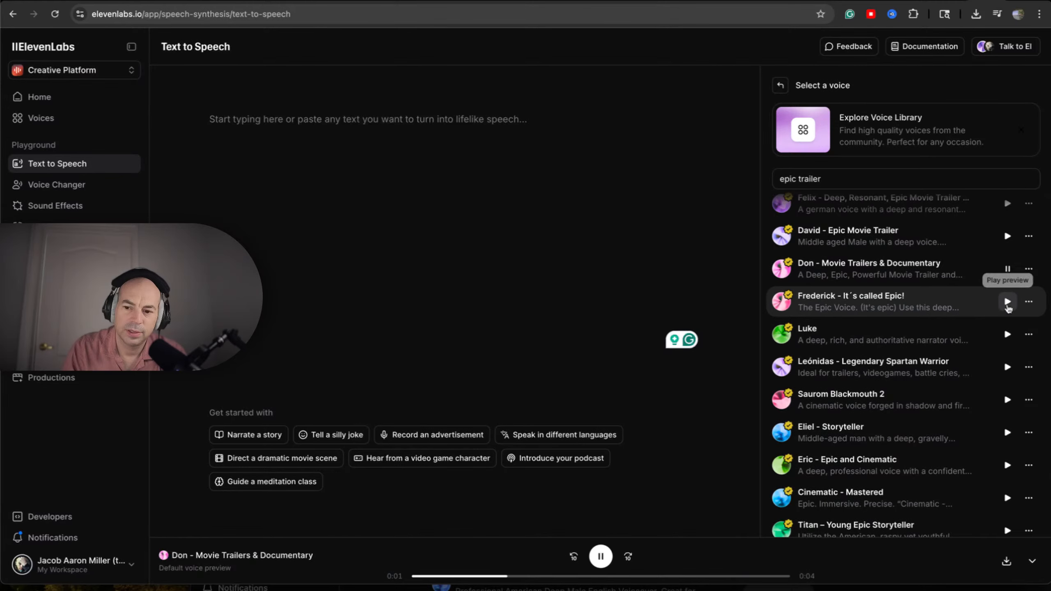
click(1008, 301)
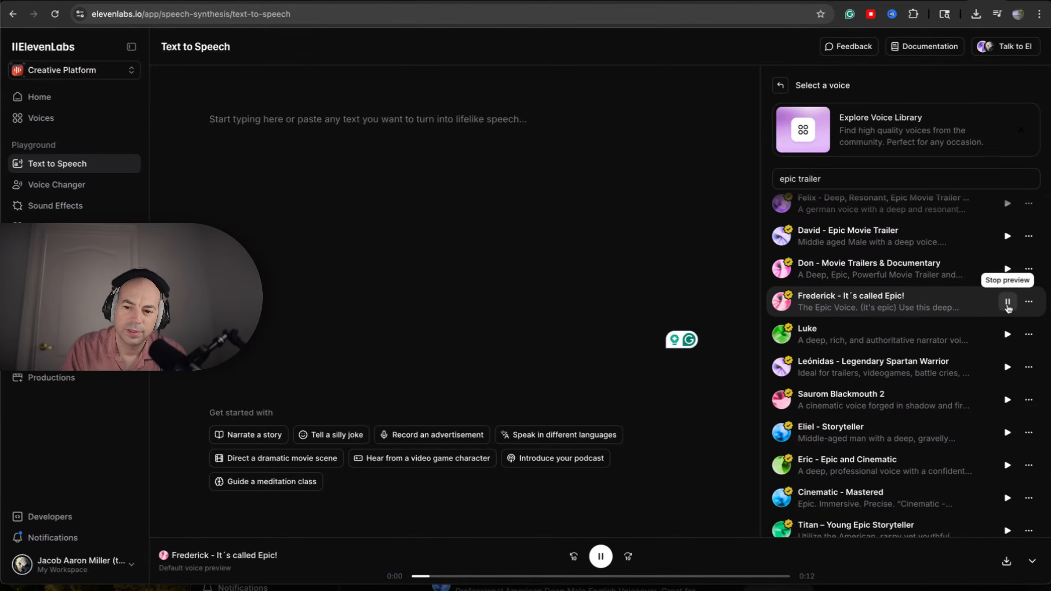
scroll(1008, 308, down, 3)
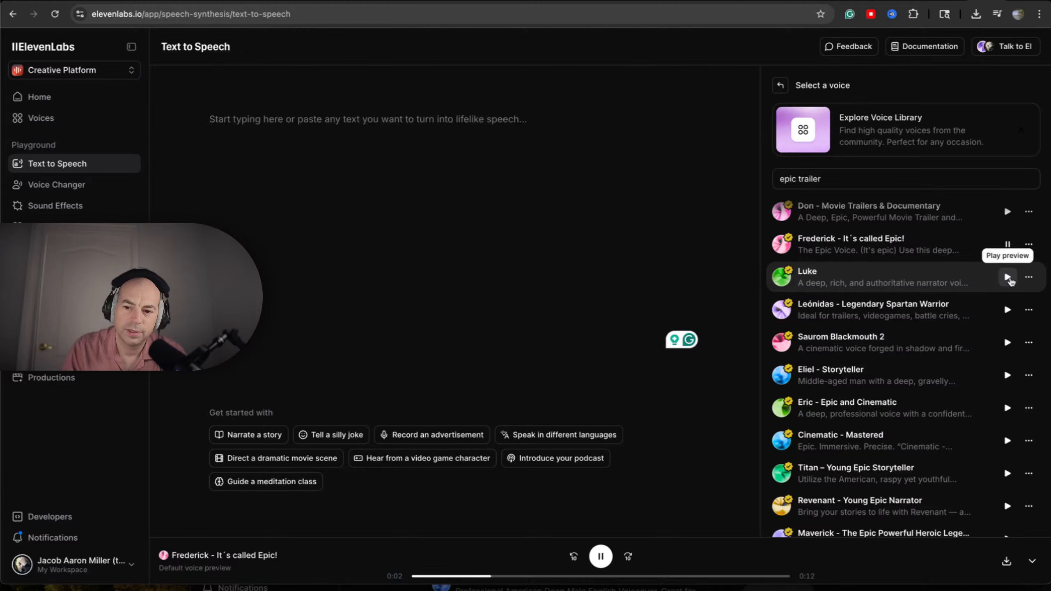
Step: Preview the Luke, Leónidas - Legendary Spartan Warrior and Saurom Blackmouth 2 voices
click(1008, 278)
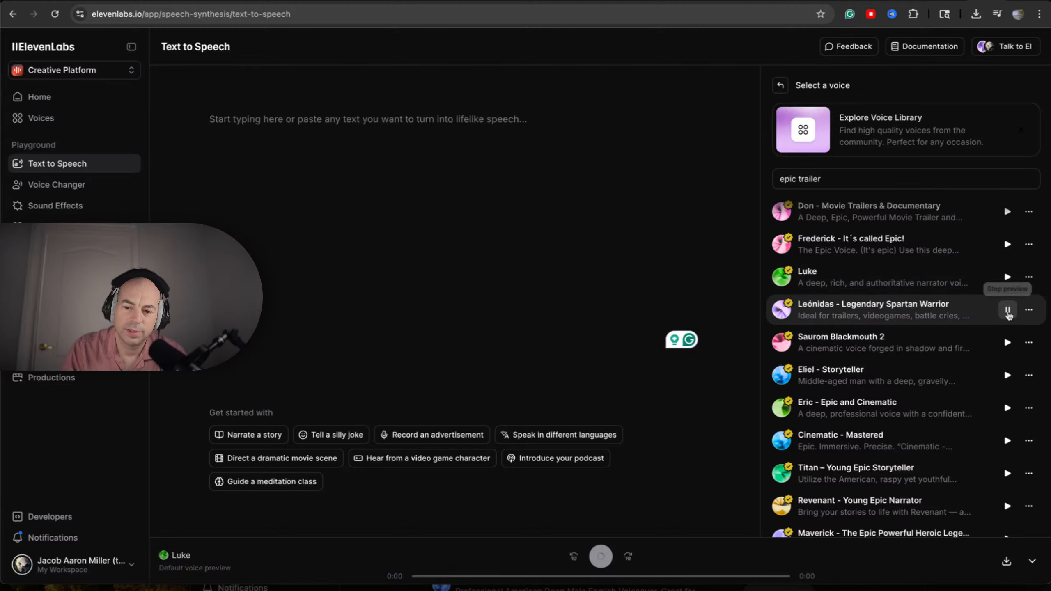
click(1008, 309)
click(1006, 352)
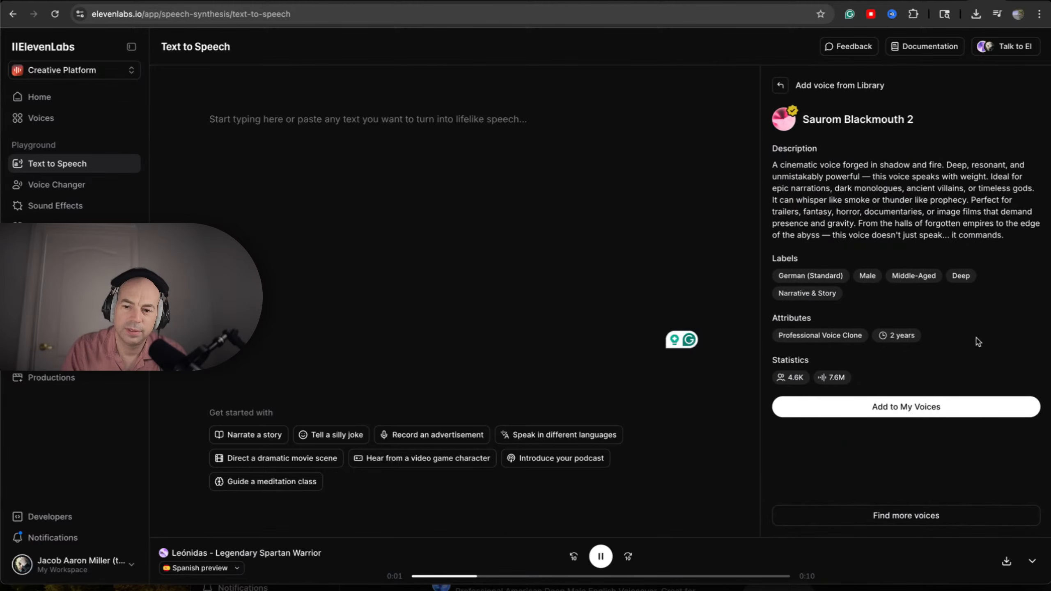
click(782, 86)
click(1008, 343)
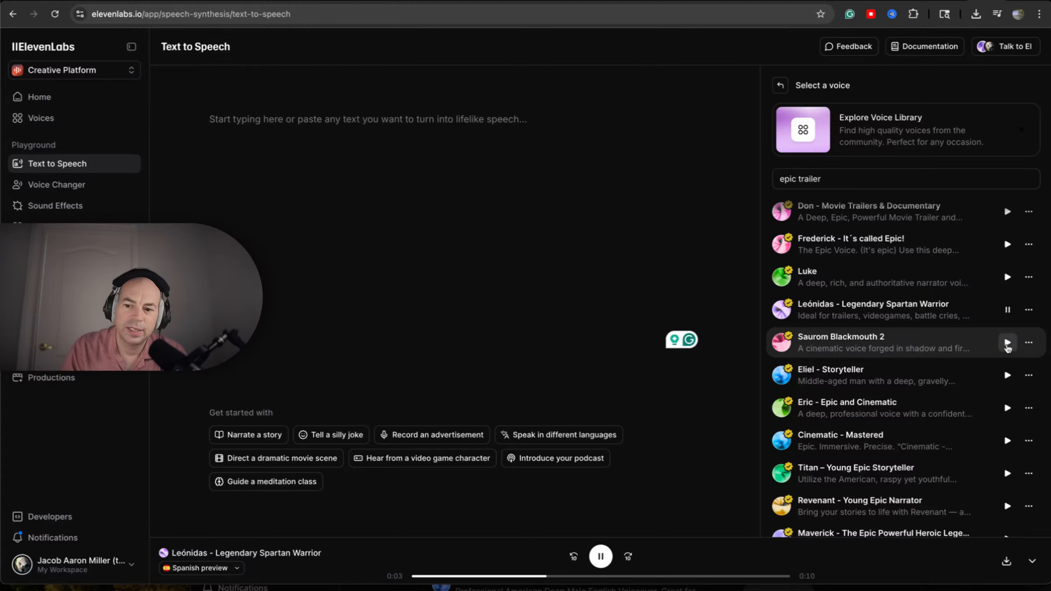
click(1007, 344)
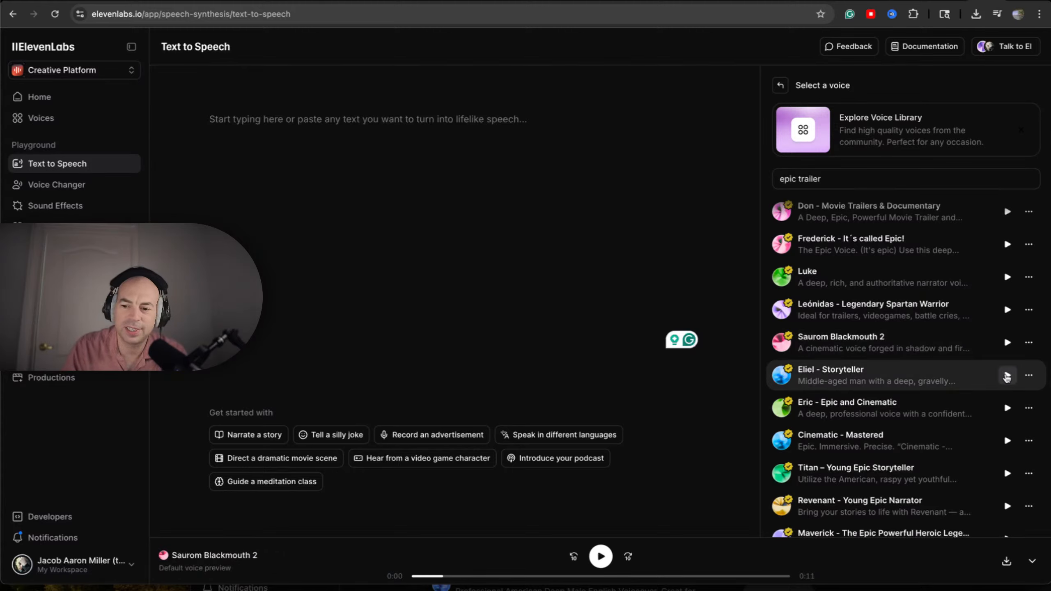
Step: Preview the remaining epic trailer voices: Eliel, Eric, Cinematic - Mastered, Titan, Revenant and Maverick - The Epic Powerful Heroic Legend
click(1007, 376)
scroll(1007, 380, down, 1)
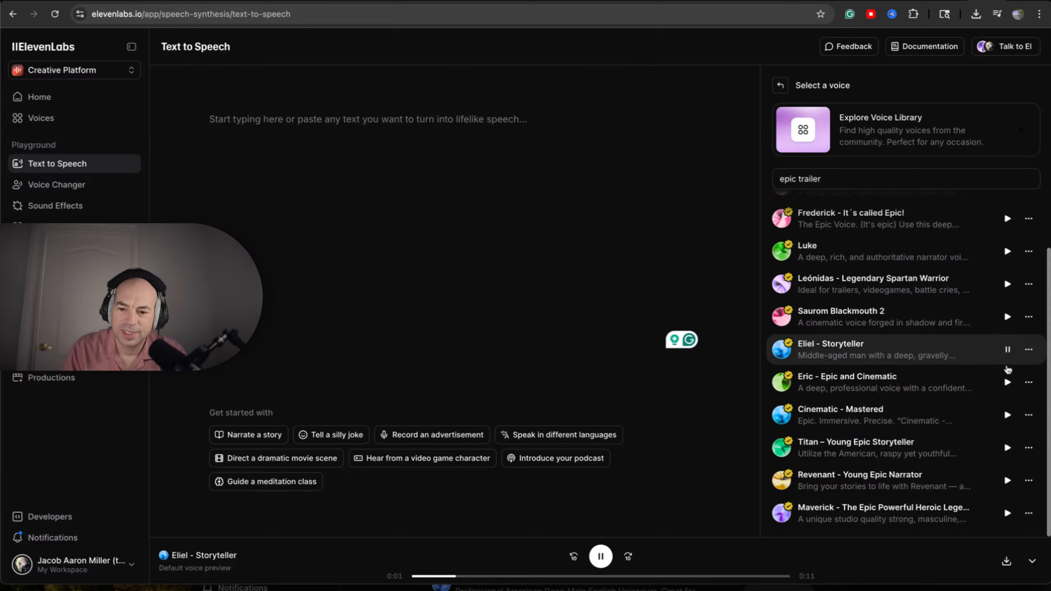
click(1009, 382)
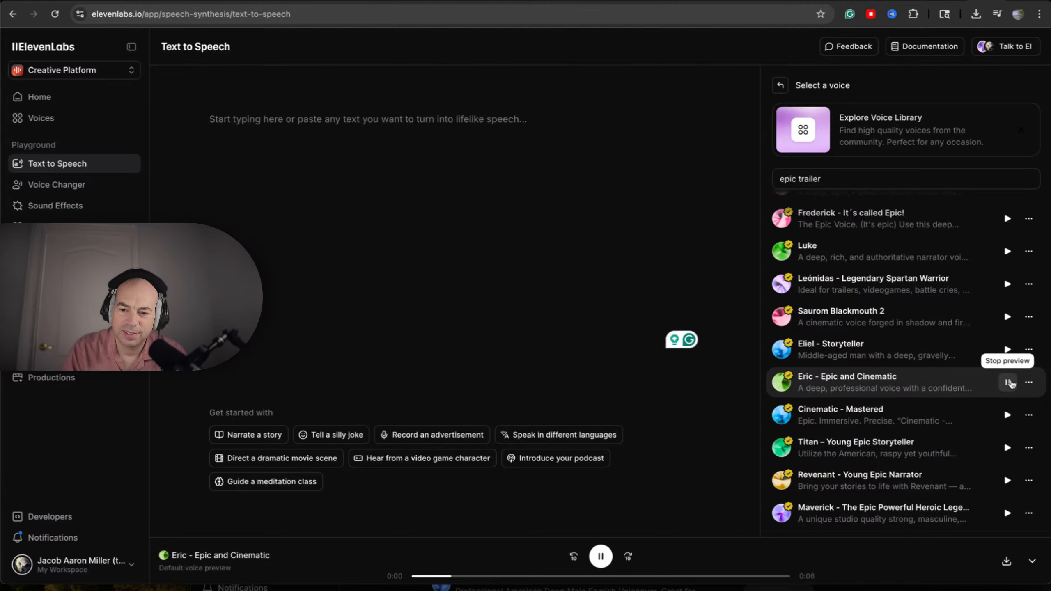
click(1009, 415)
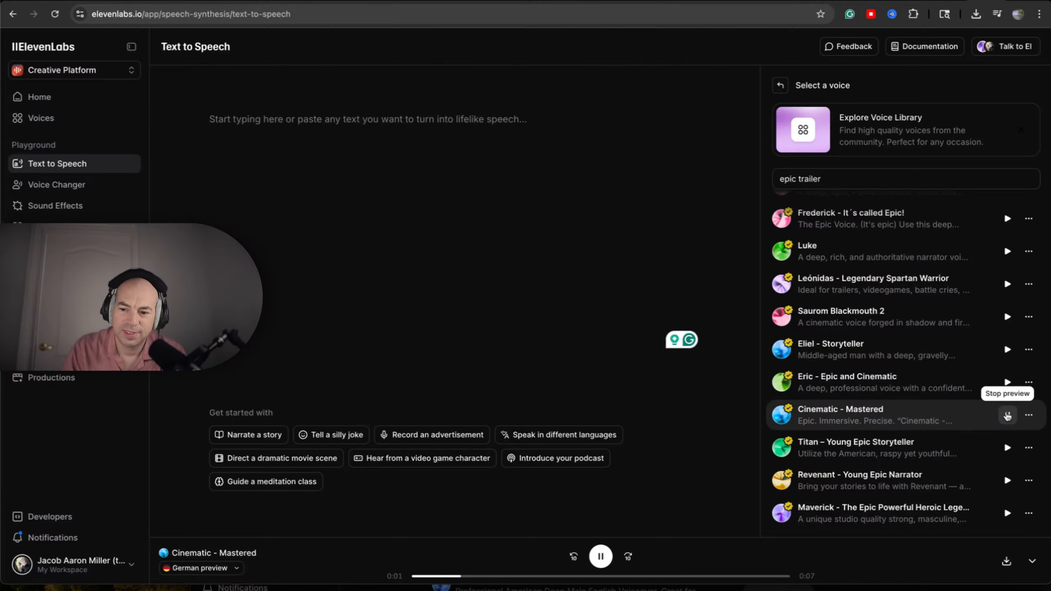
click(1008, 448)
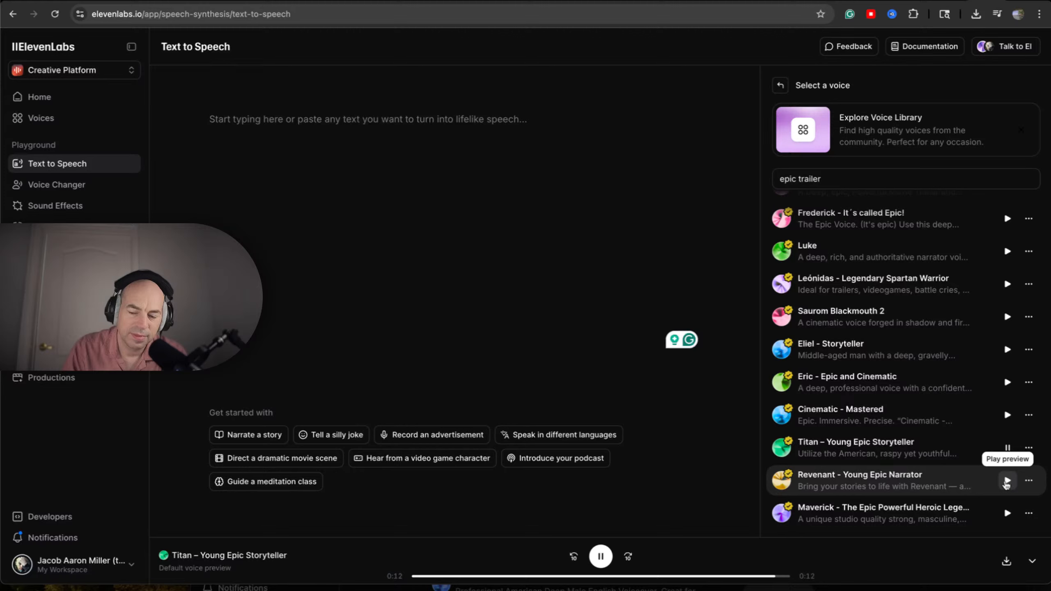
click(1007, 481)
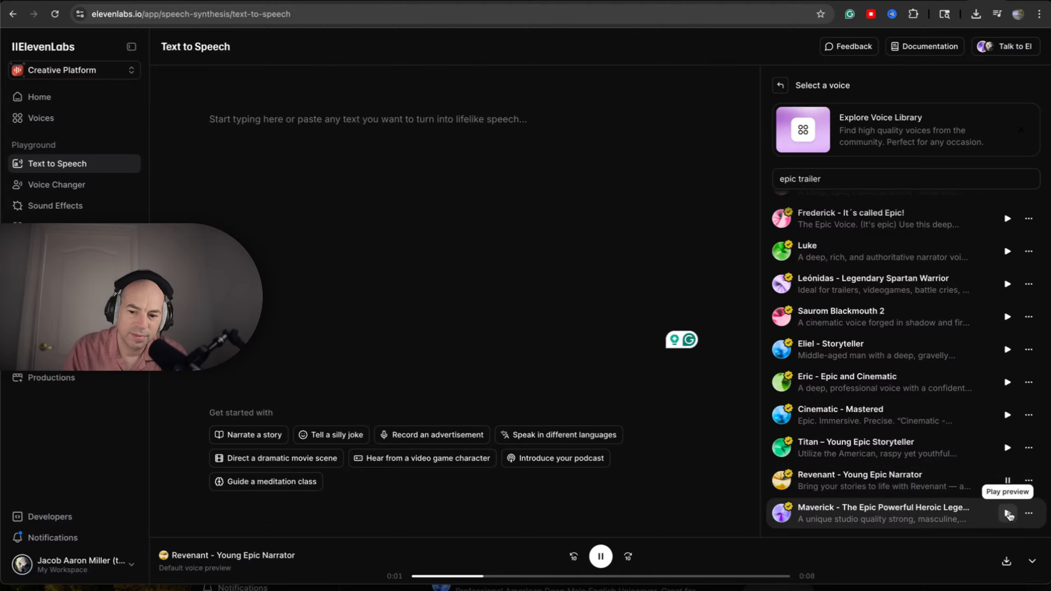
click(1008, 514)
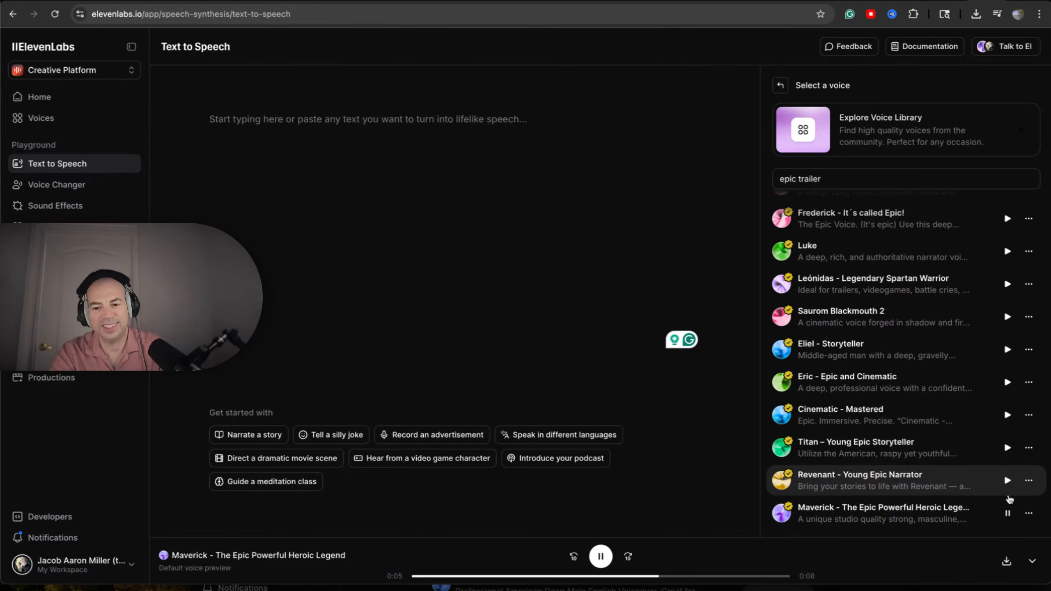
key(XF86AudioRaiseVolume)
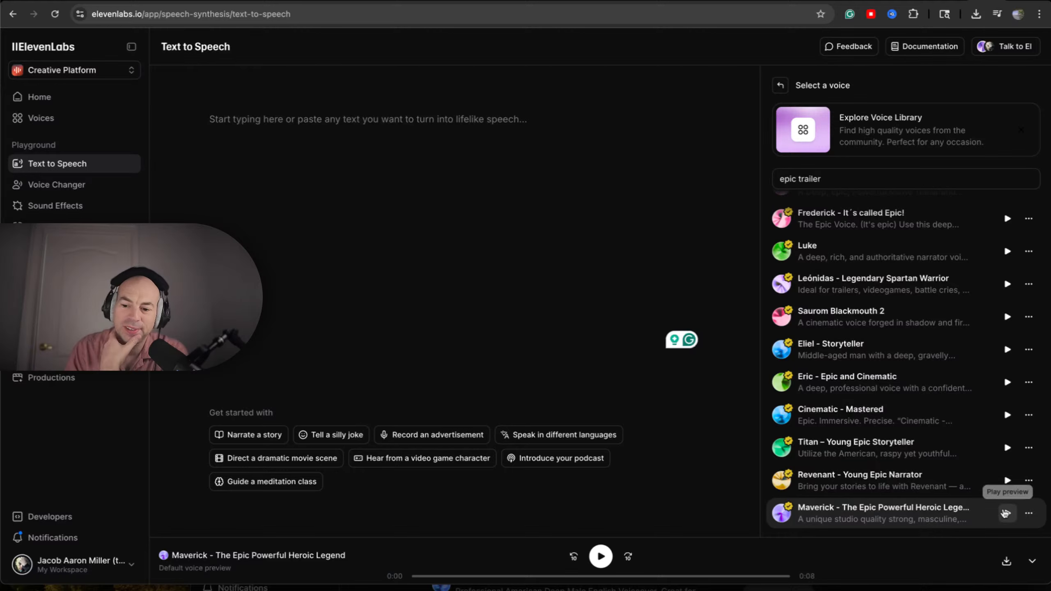
Step: Compare the Titan – Young Epic Storyteller, Revenant - Young Epic Narrator and Maverick voices by replaying their previews
click(1007, 447)
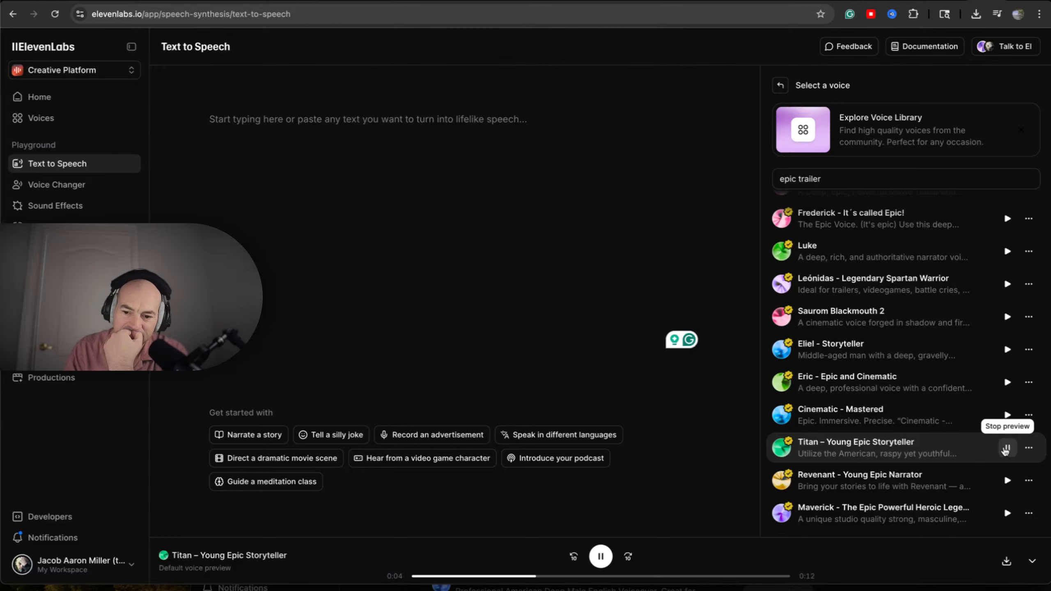
click(1006, 447)
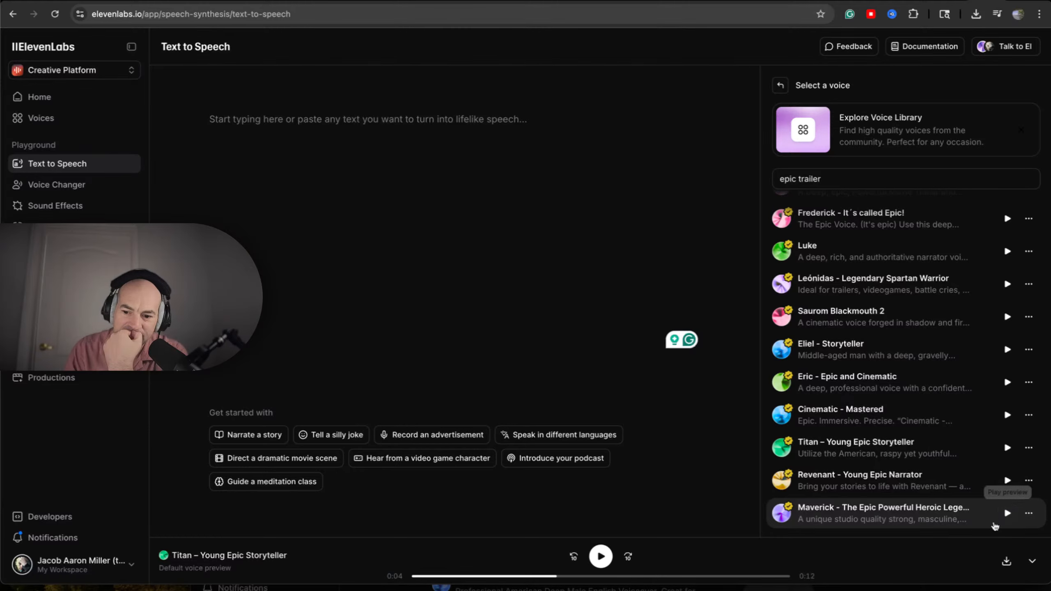
click(1032, 563)
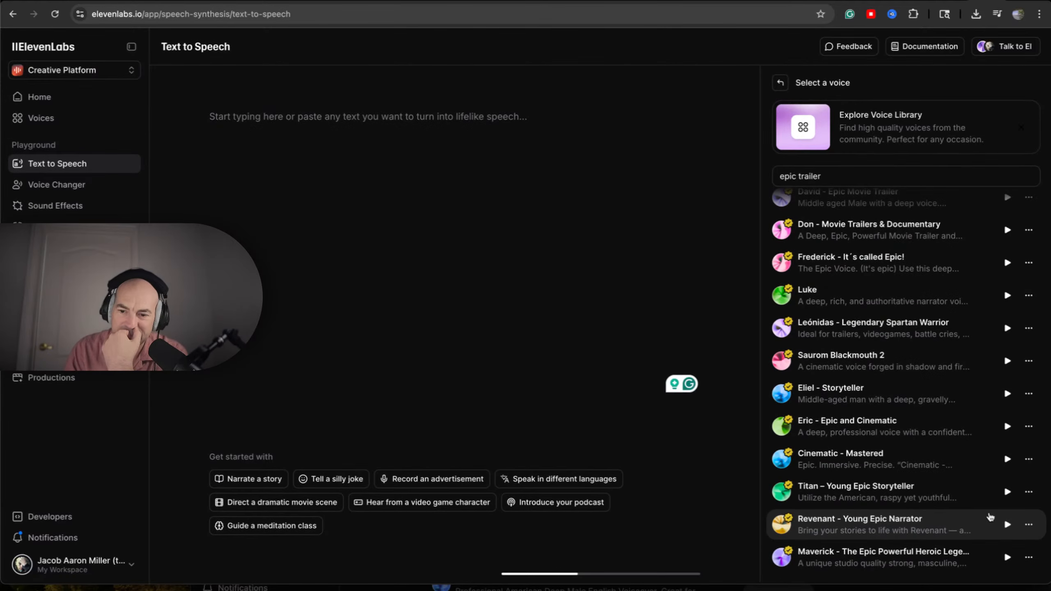
click(1007, 528)
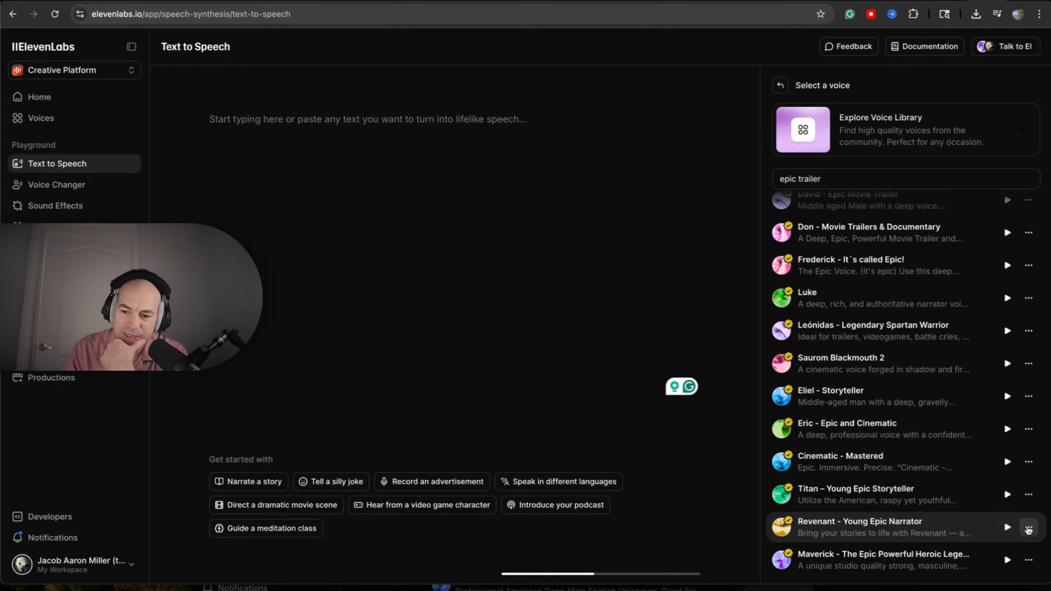
click(1030, 528)
click(1031, 529)
click(1008, 496)
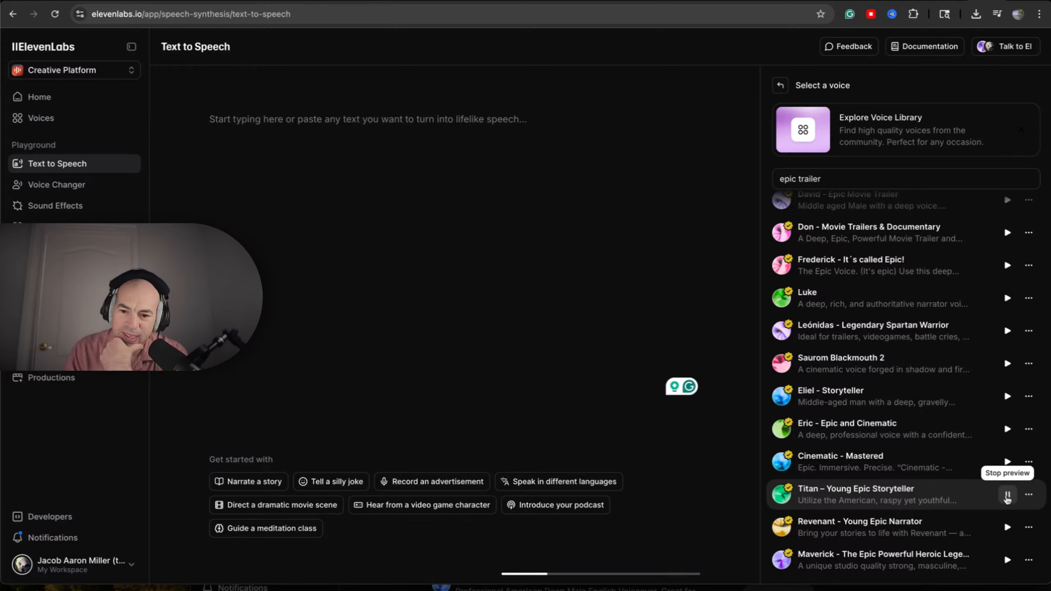
click(1008, 496)
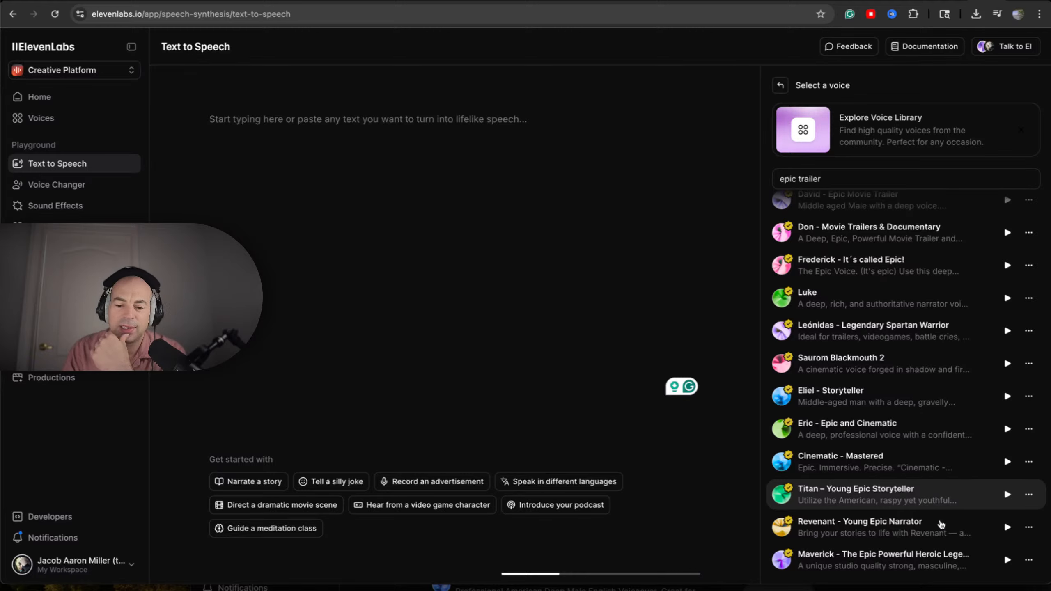
click(1006, 560)
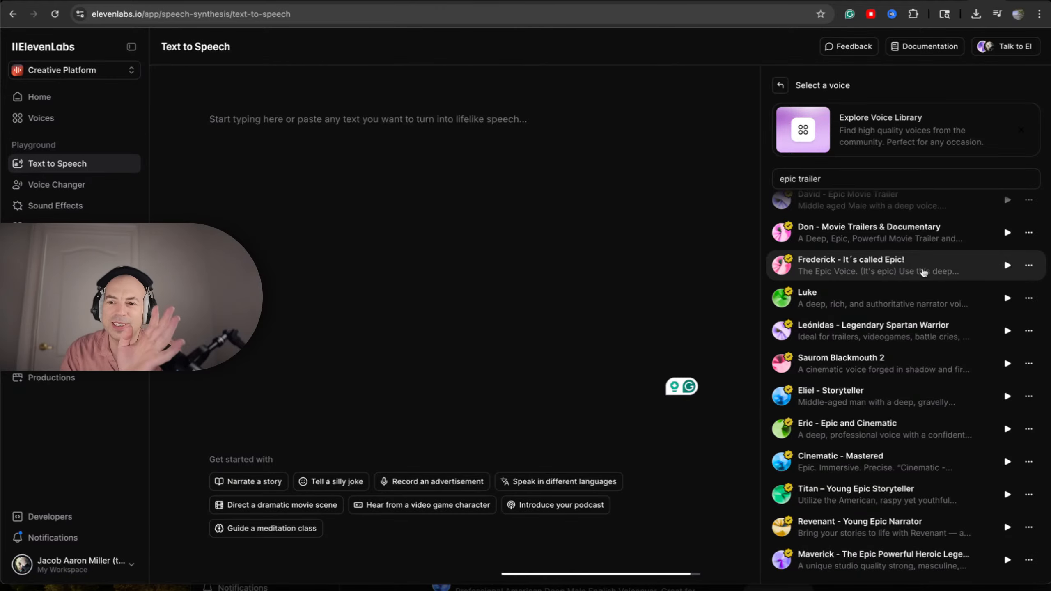
Step: Switch to ChatGPT and review the narration script for The Loop
click(952, 4)
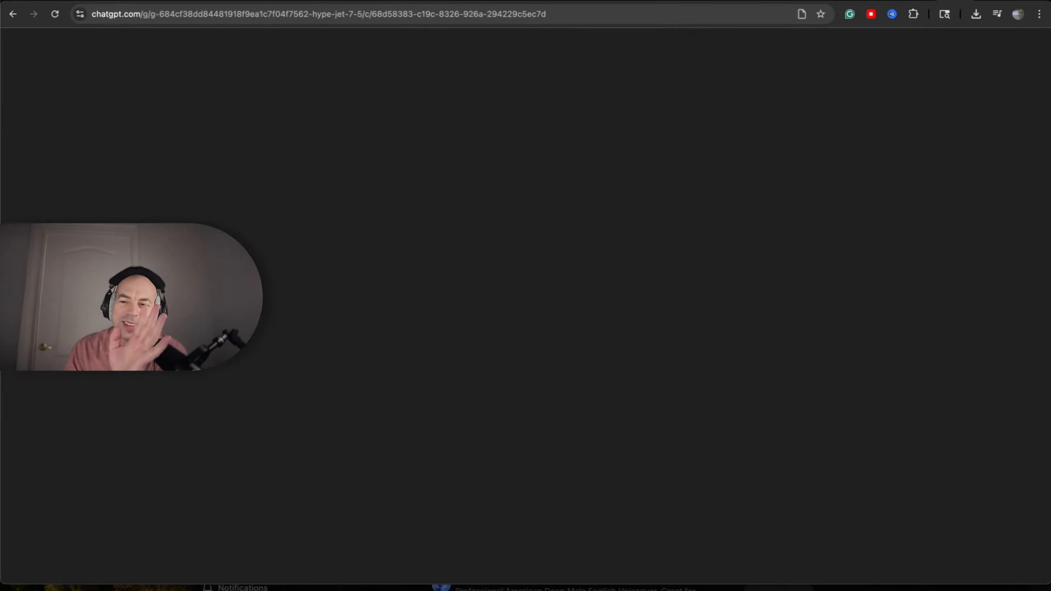
scroll(825, 347, up, 7)
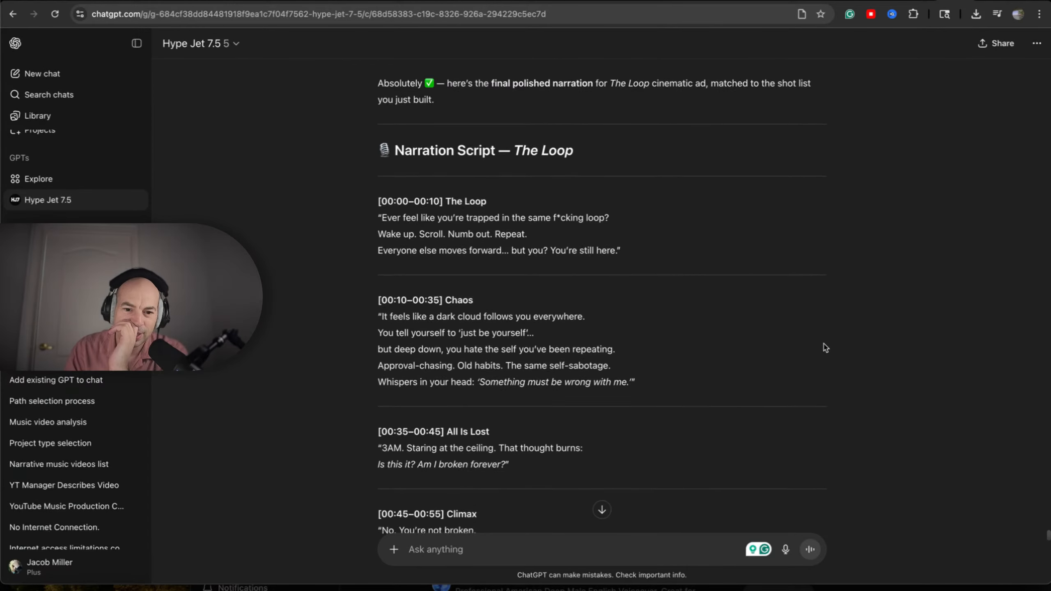
scroll(824, 346, down, 2)
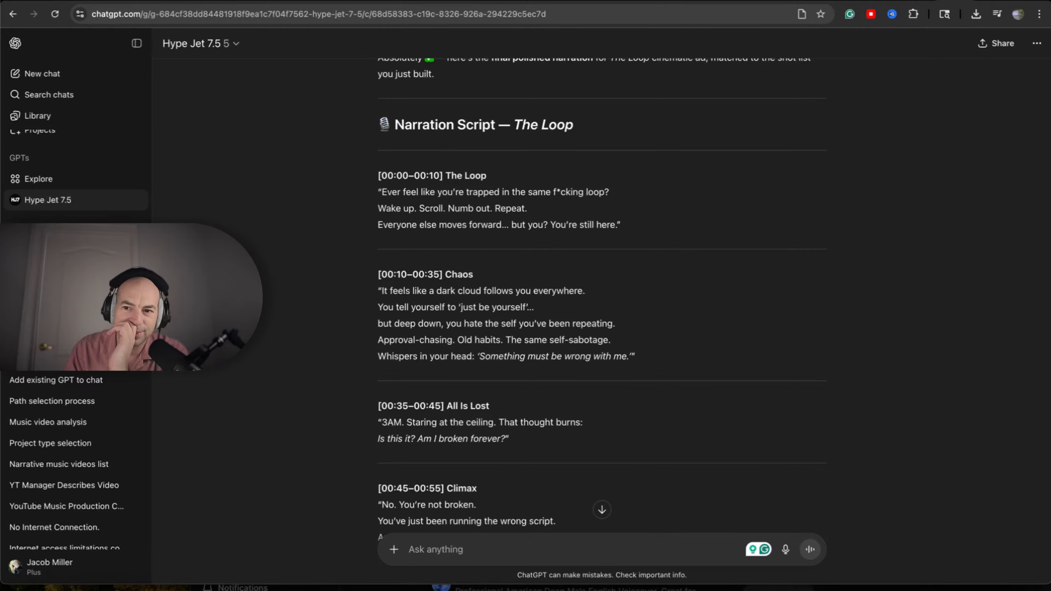
Step: Return to ElevenLabs and add Maverick - The Epic Powerful Heroic Legend to My Voices as the speech voice
click(964, 5)
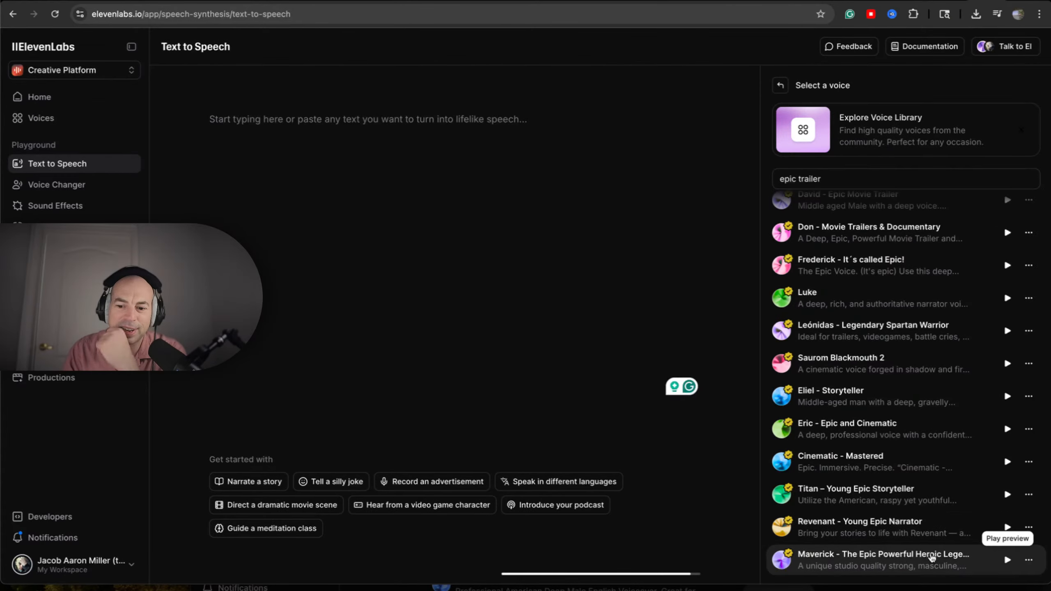
click(930, 560)
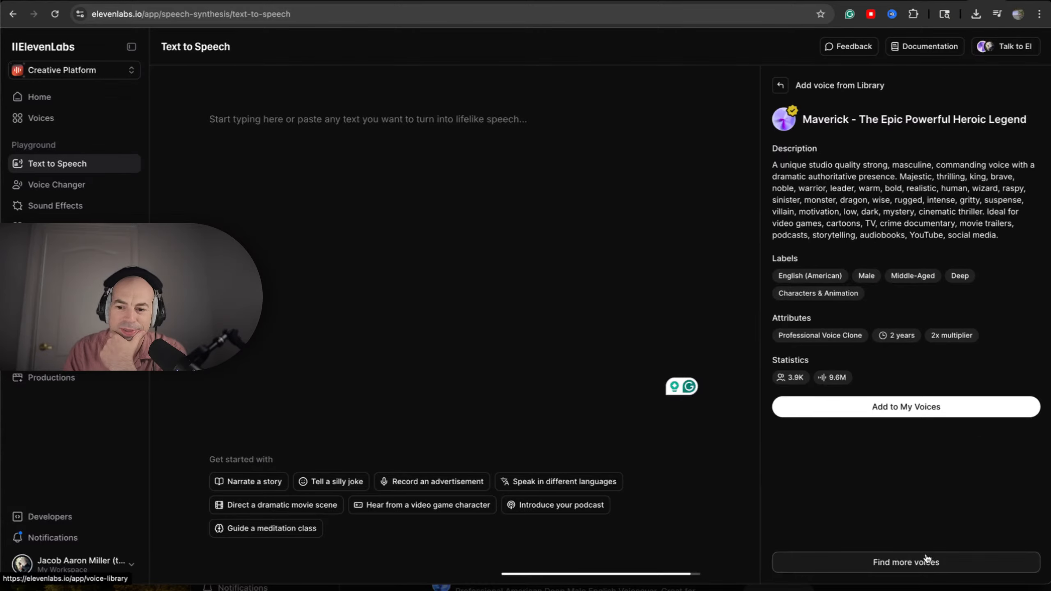
click(917, 412)
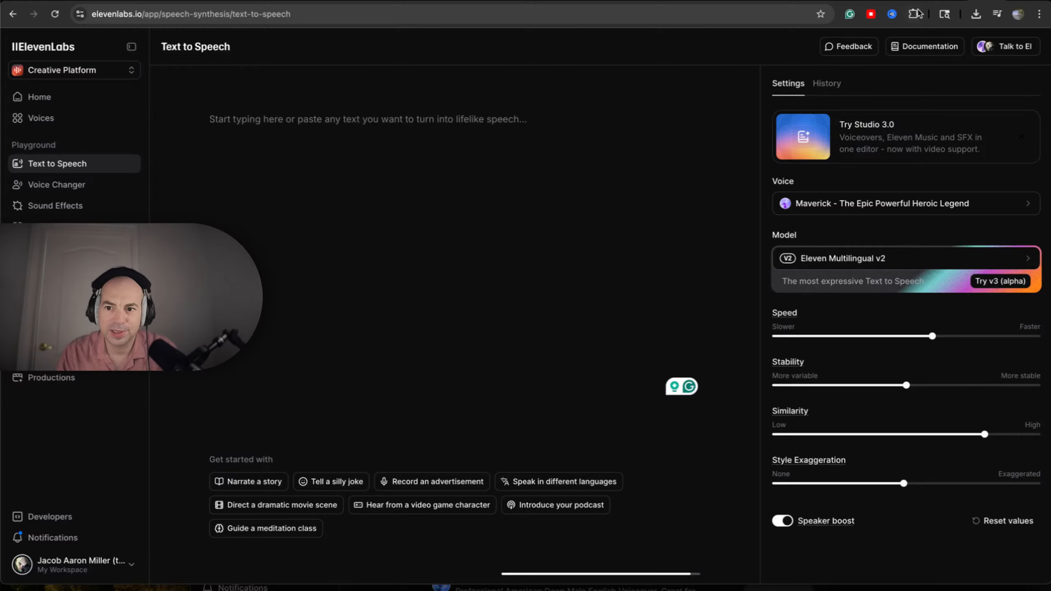
Step: Copy the ChatGPT narration from "Ever feel like you're trapped" through "before the loop wins" and paste it into the ElevenLabs Text to Speech editor
click(940, 2)
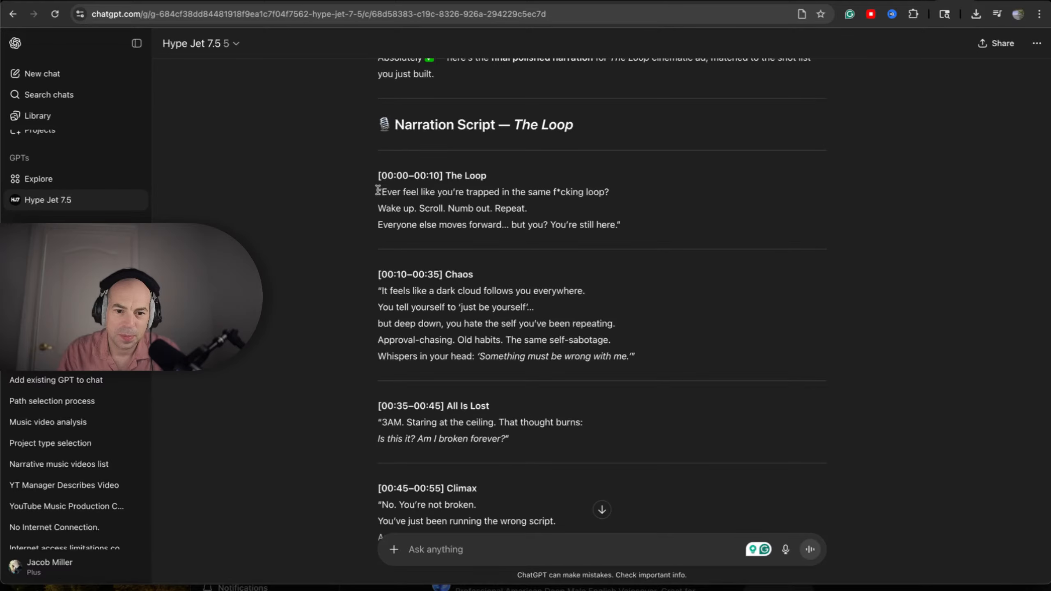
drag(378, 189, 667, 336)
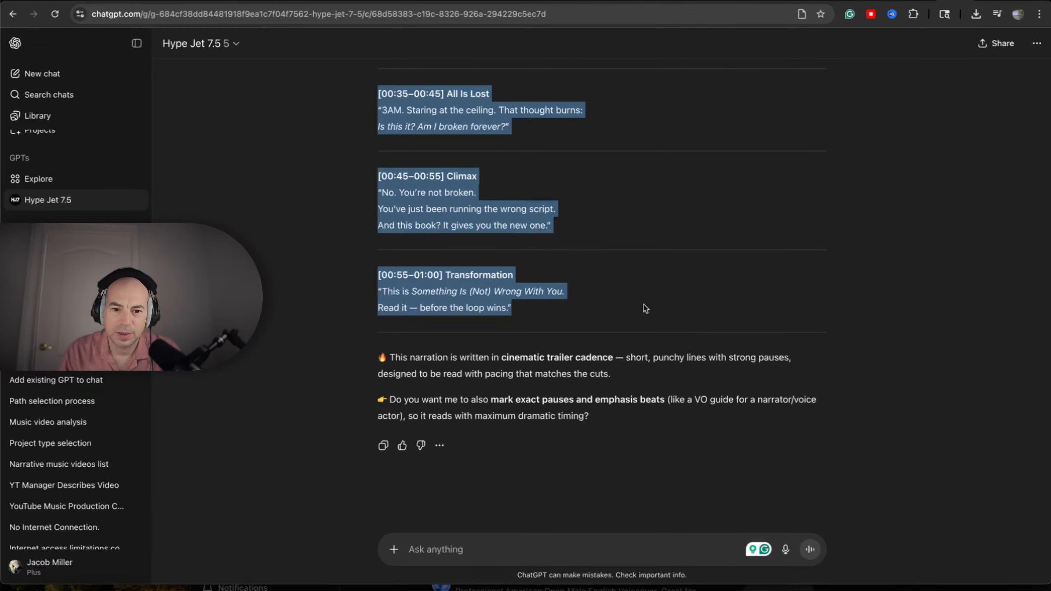
key(ctrl+Tab)
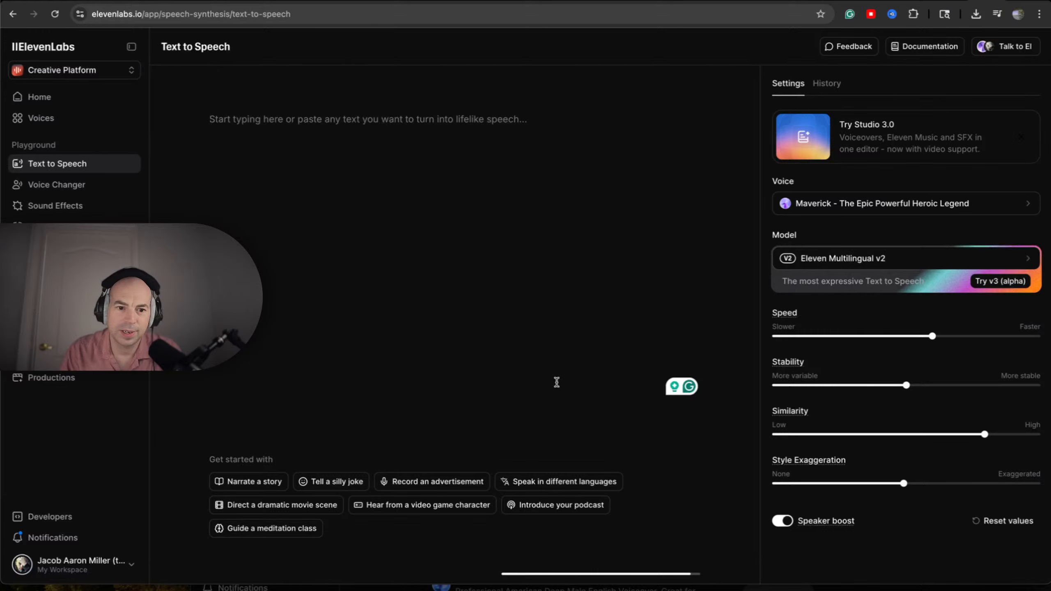
key(super+v)
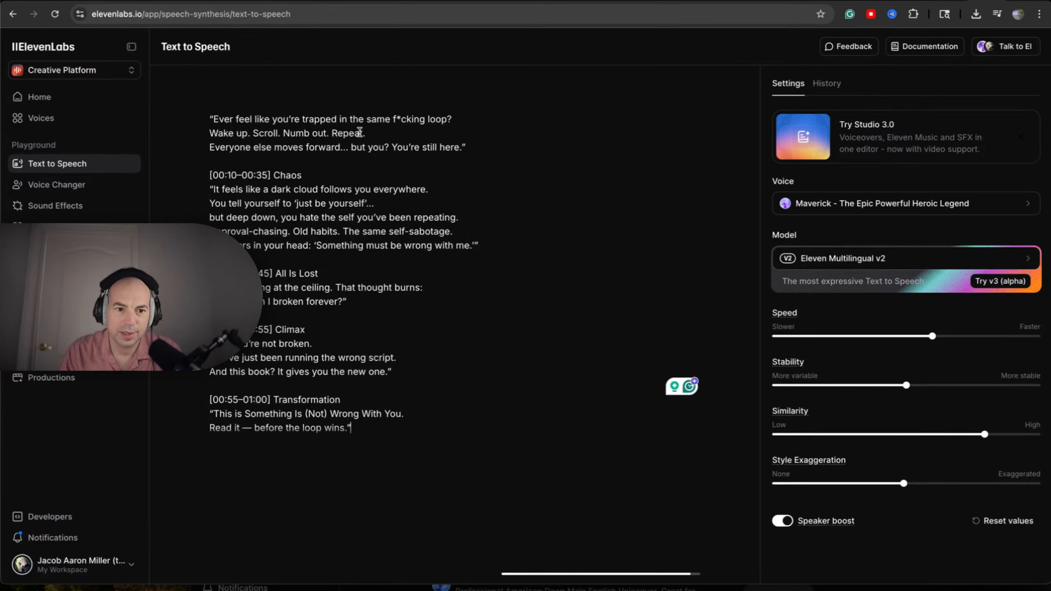
Step: Delete the "[00:10–00:35] Chaos" heading and its line from the pasted narration
shift+click(198, 175)
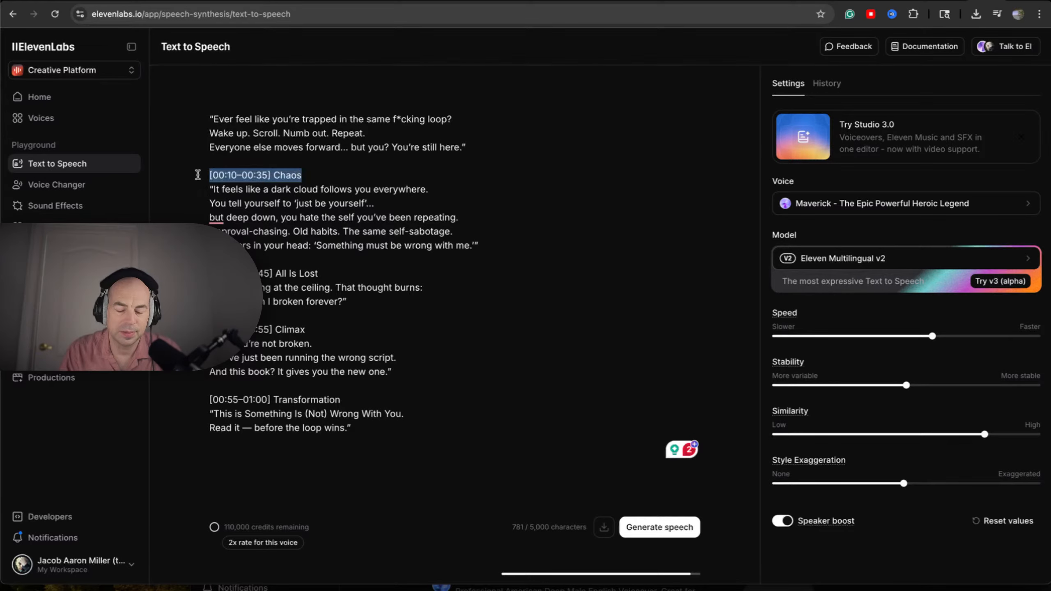
key(BackSpace)
key(BackSpace)
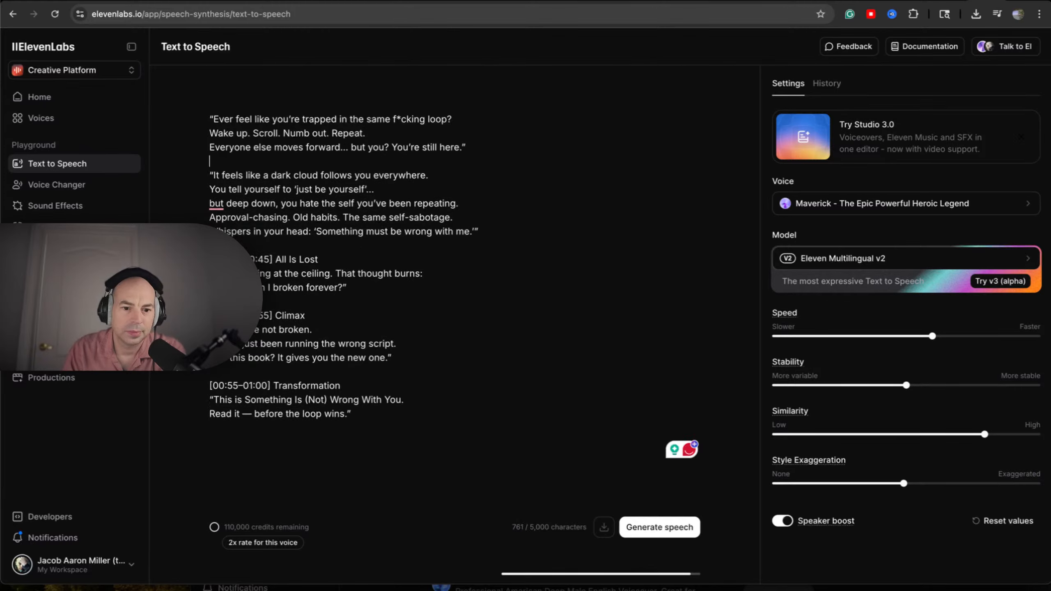
Step: Delete the "All Is Lost", "Climax" and "[00:55–01:00] Transformation" timestamp headings from the narration, keeping the spoken lines
shift+click(198, 259)
key(BackSpace)
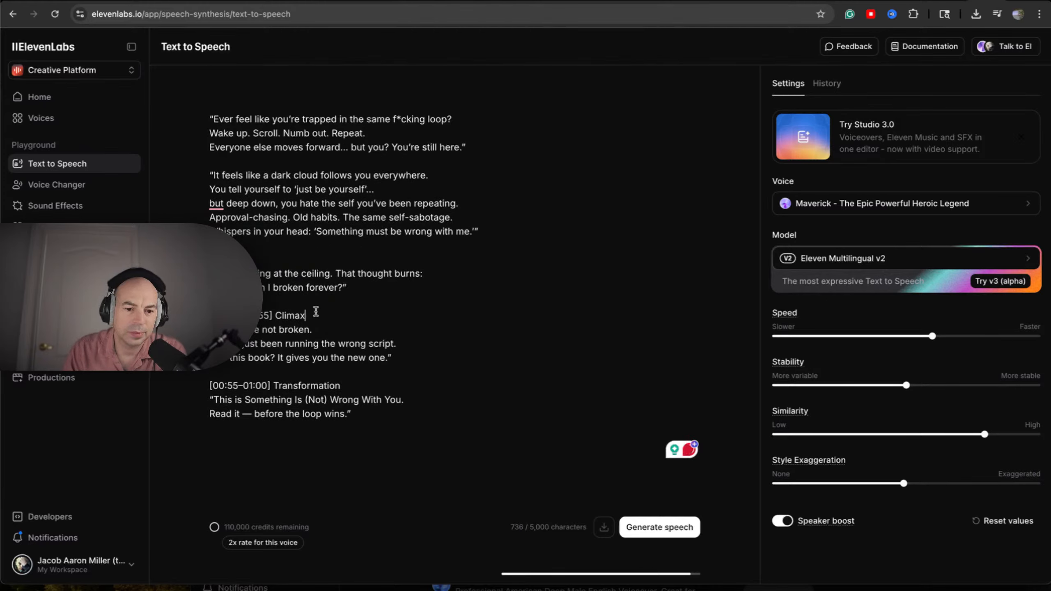
shift+click(199, 315)
key(BackSpace)
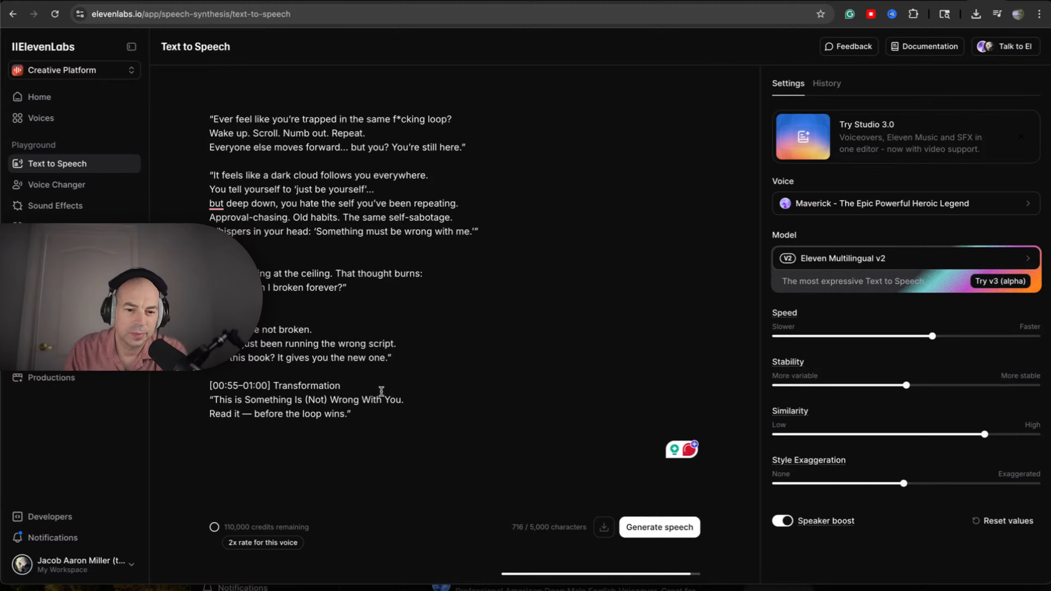
triple_click(338, 387)
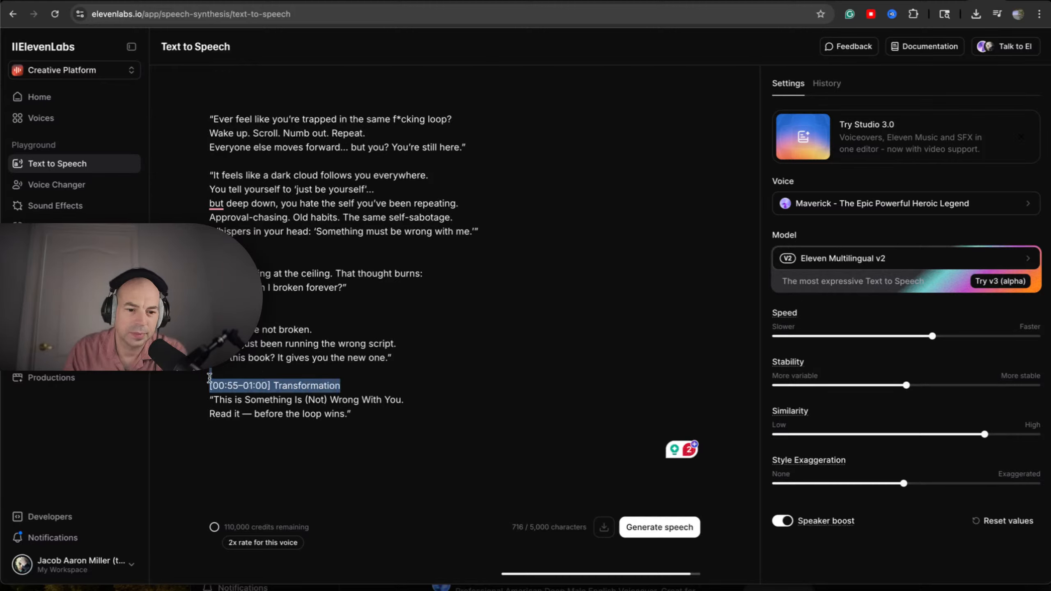
key(BackSpace)
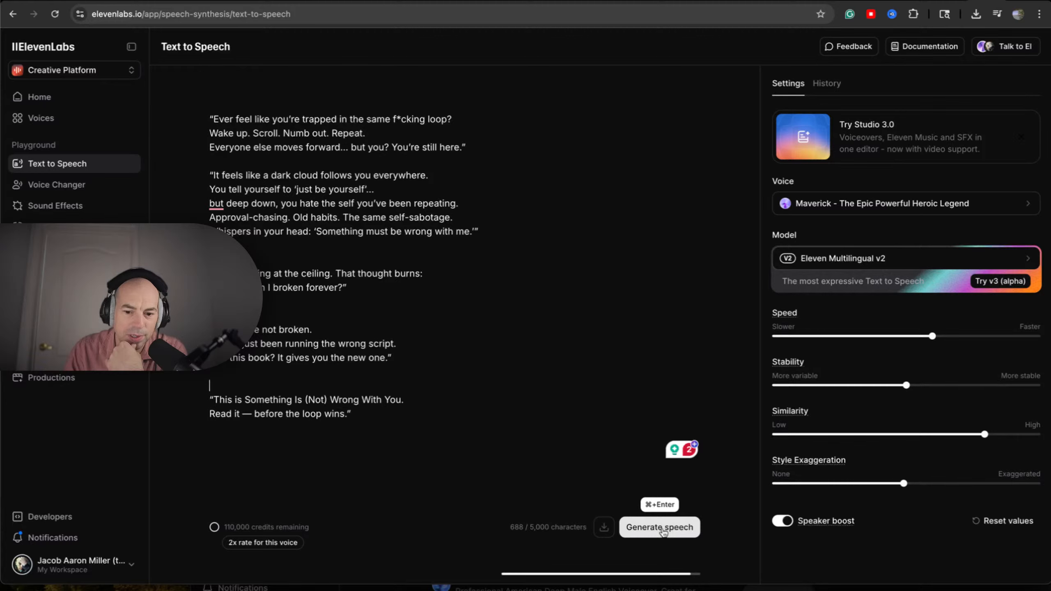
Step: Generate the speech from the cleaned narration with the Maverick voice and expand the audio player
click(663, 533)
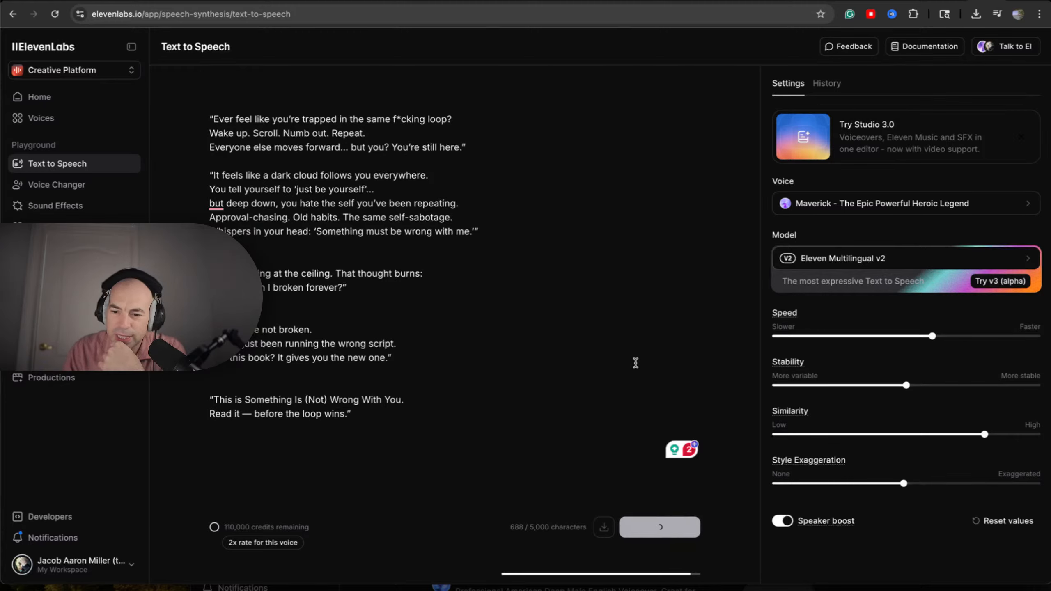
mouse_move(932, 339)
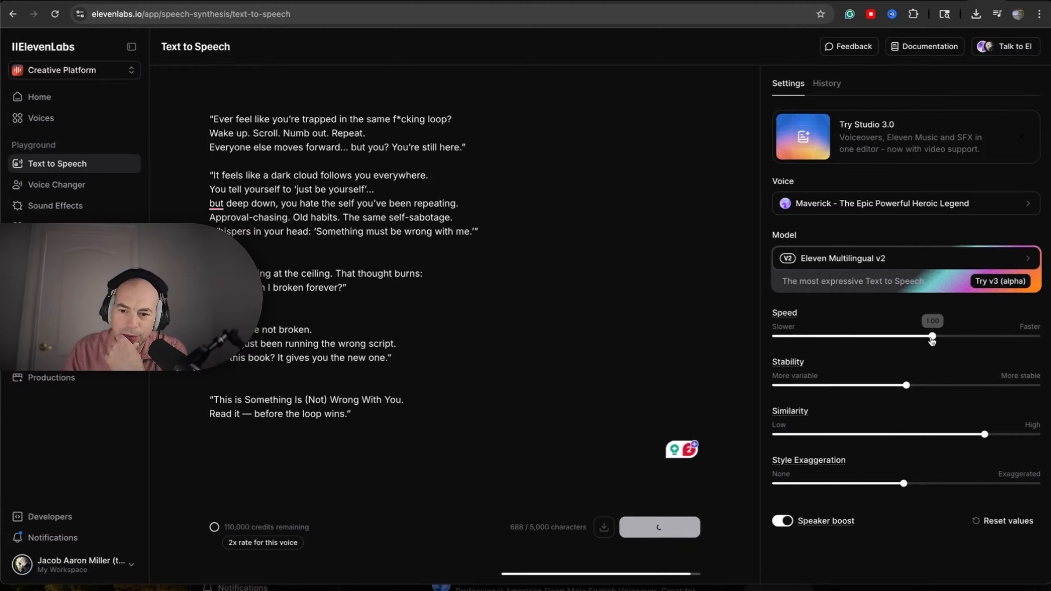
mouse_move(932, 339)
mouse_down()
mouse_move(899, 338)
mouse_move(932, 337)
mouse_up()
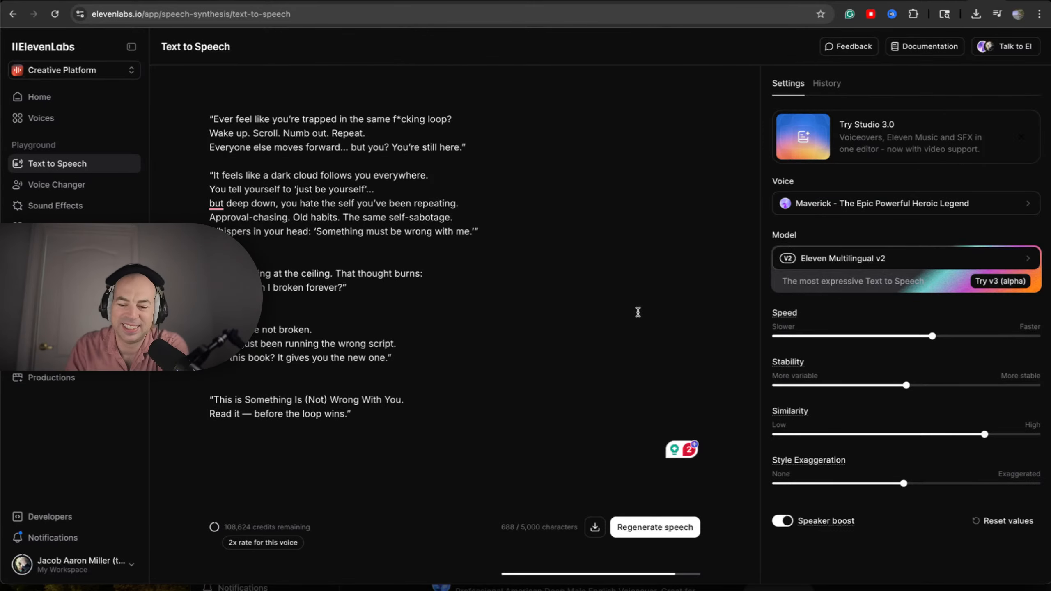
scroll(590, 444, down, 1)
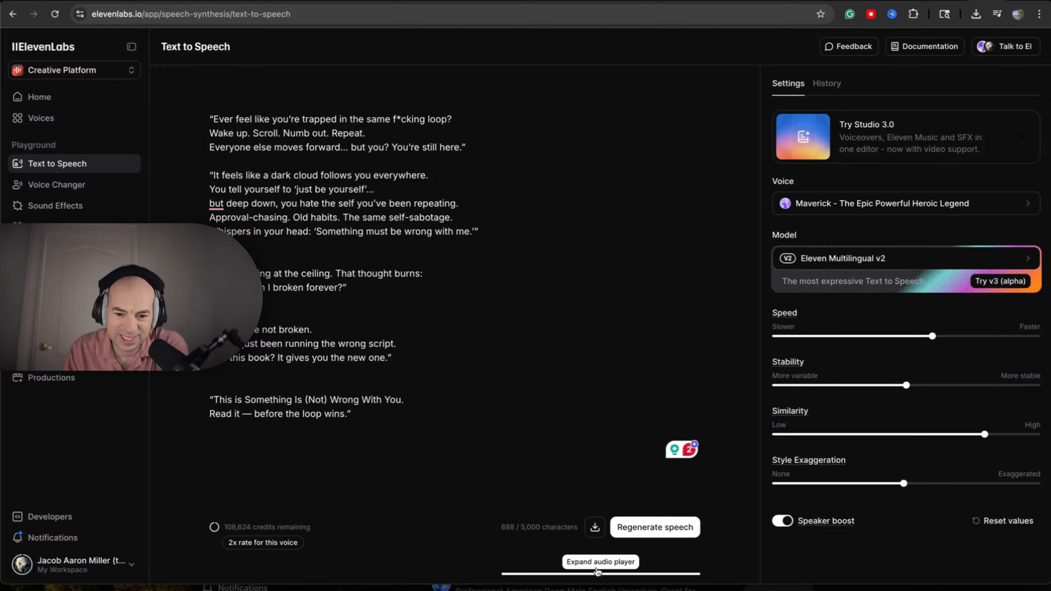
click(549, 575)
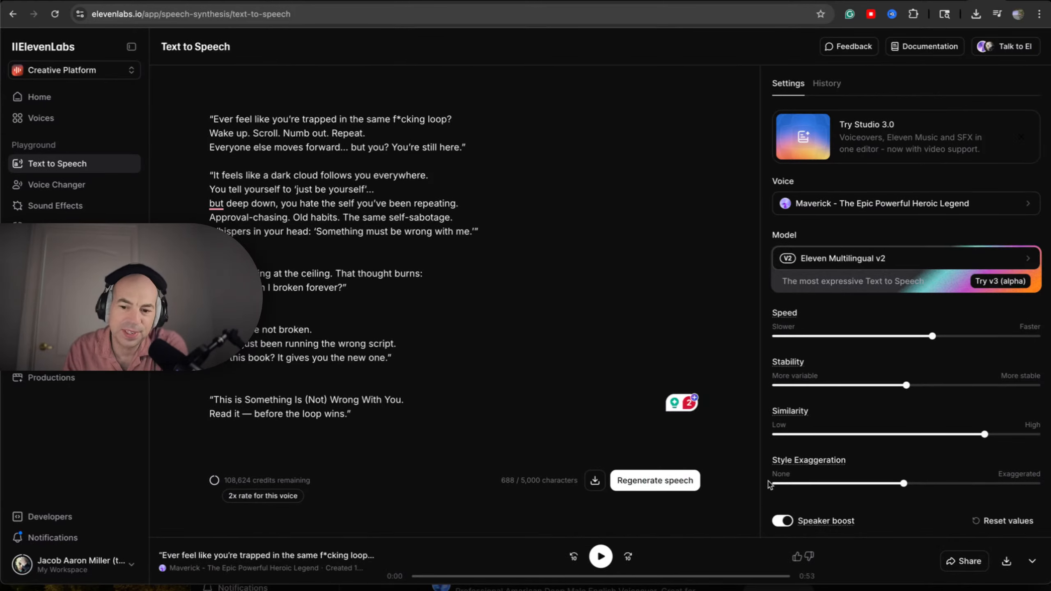
Step: Lower the speech speed slightly below 1.00 and set the stability to 10%
mouse_move(932, 336)
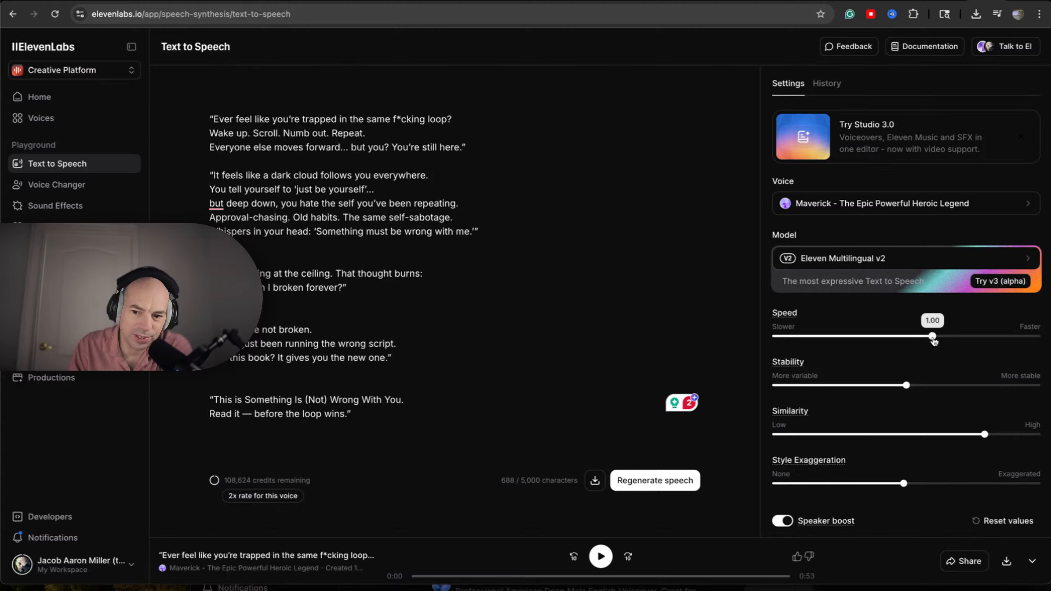
drag(933, 340, 929, 341)
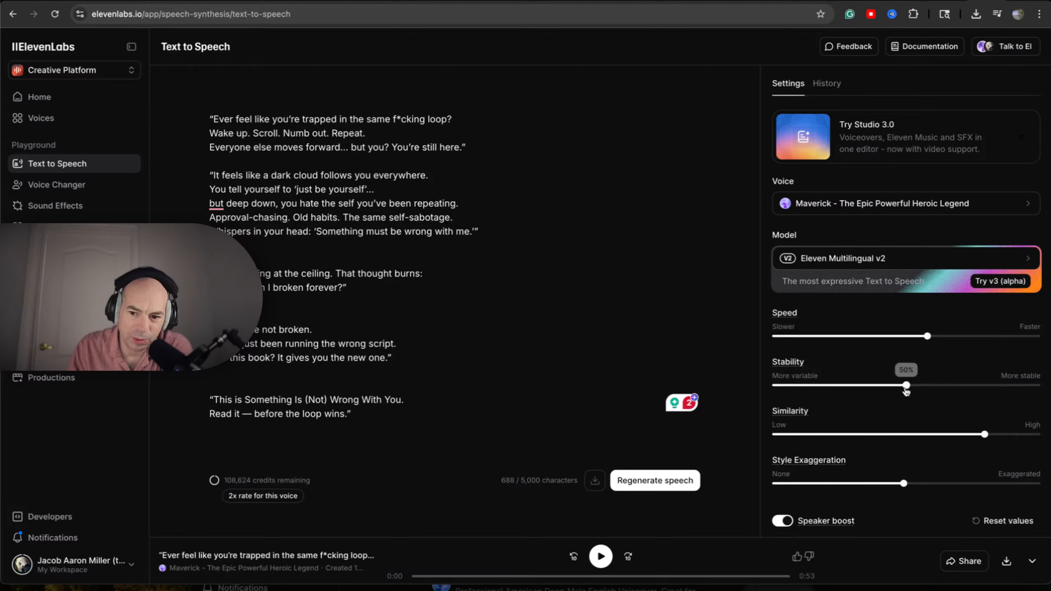
drag(907, 386, 800, 391)
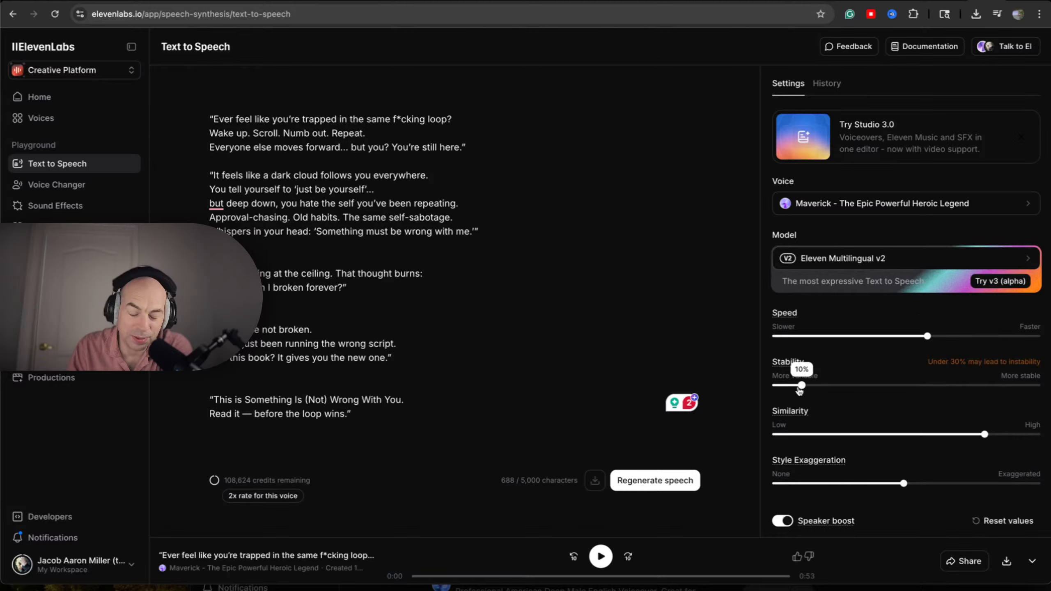
Step: Download the generated voiceover and save it in the SINWWY video1 folder inside Movies, keeping the suggested file name
click(1007, 562)
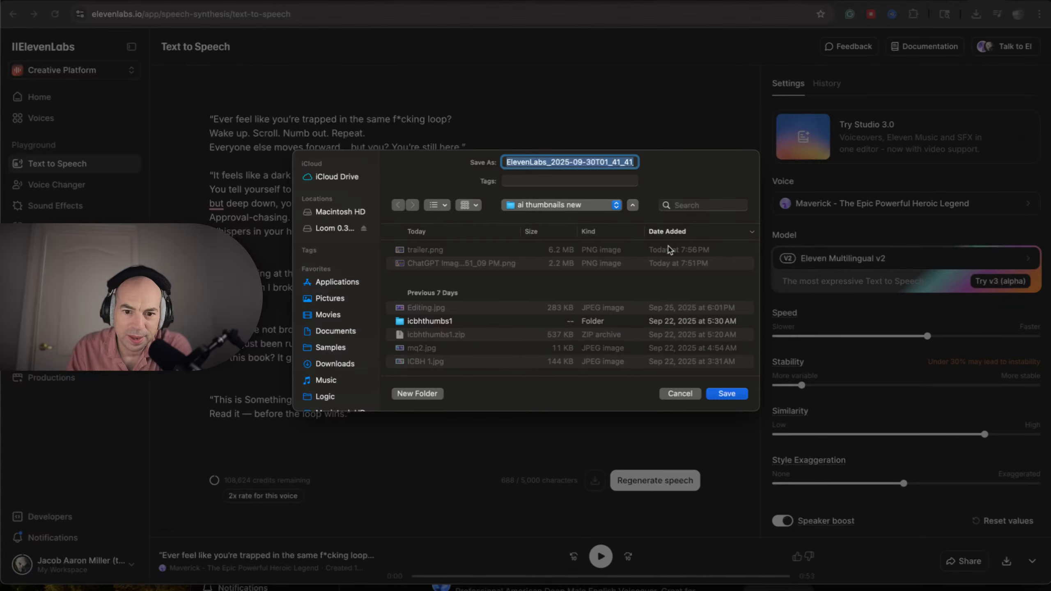
click(328, 333)
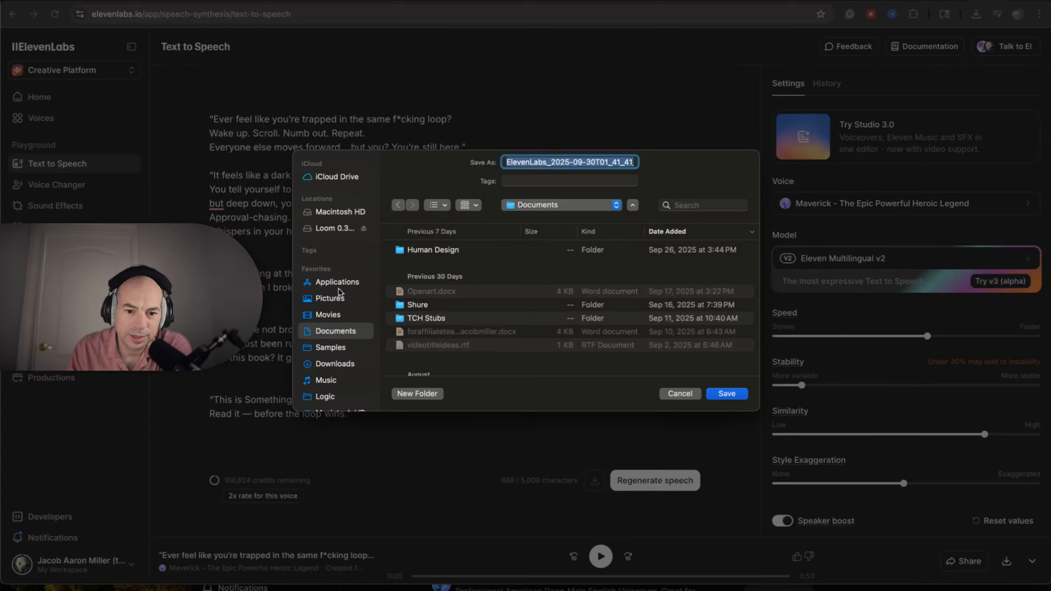
click(338, 315)
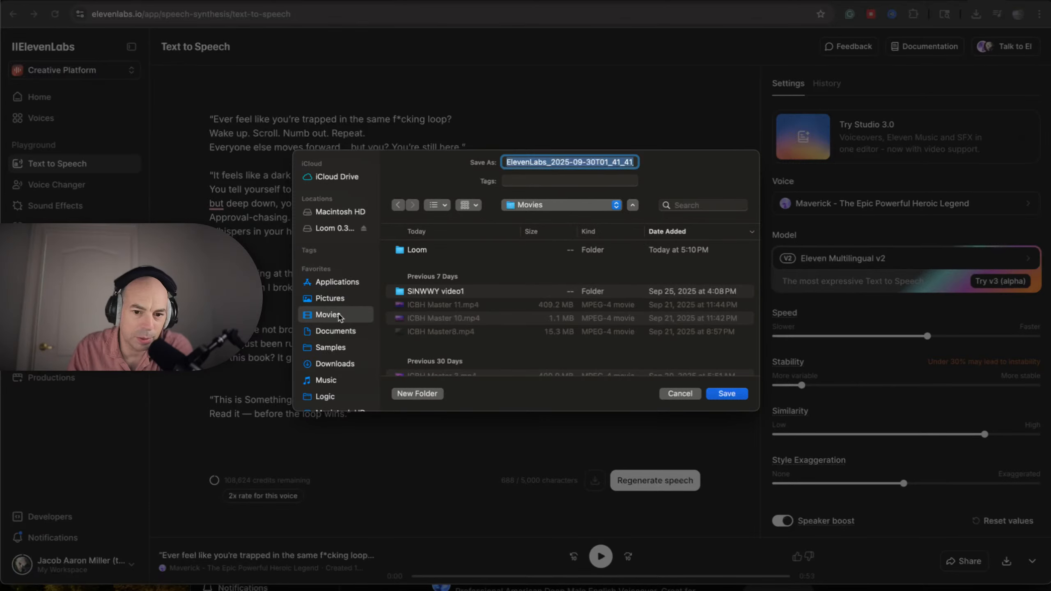
scroll(471, 306, down, 2)
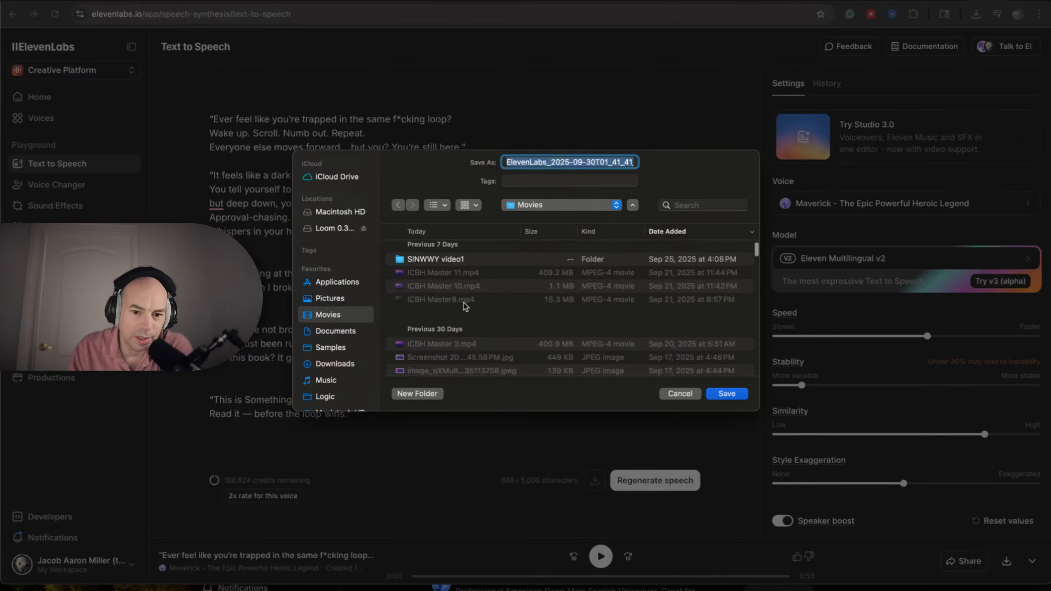
click(469, 277)
double_click(471, 282)
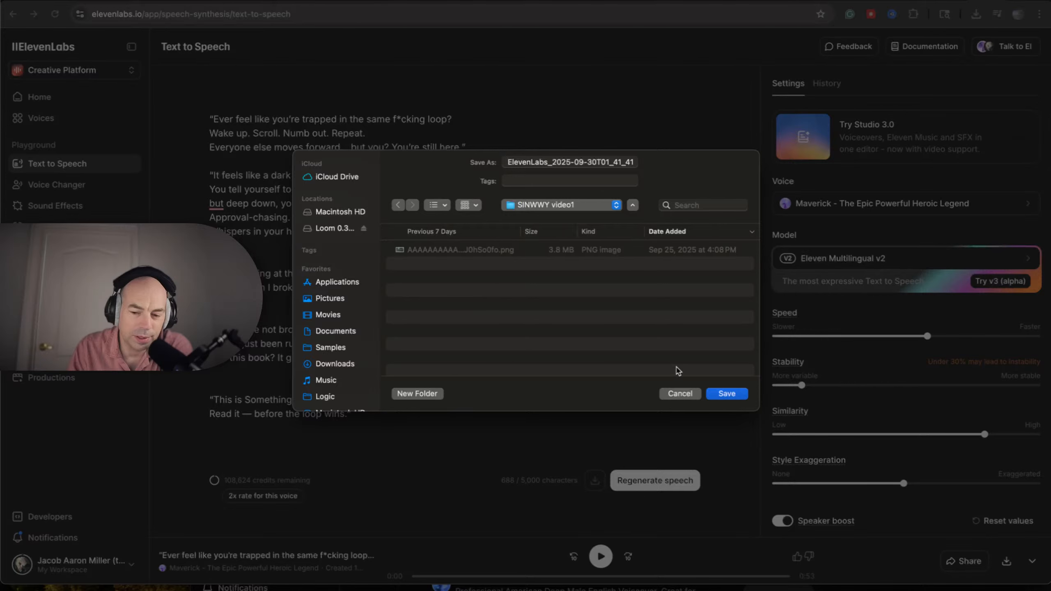
click(738, 396)
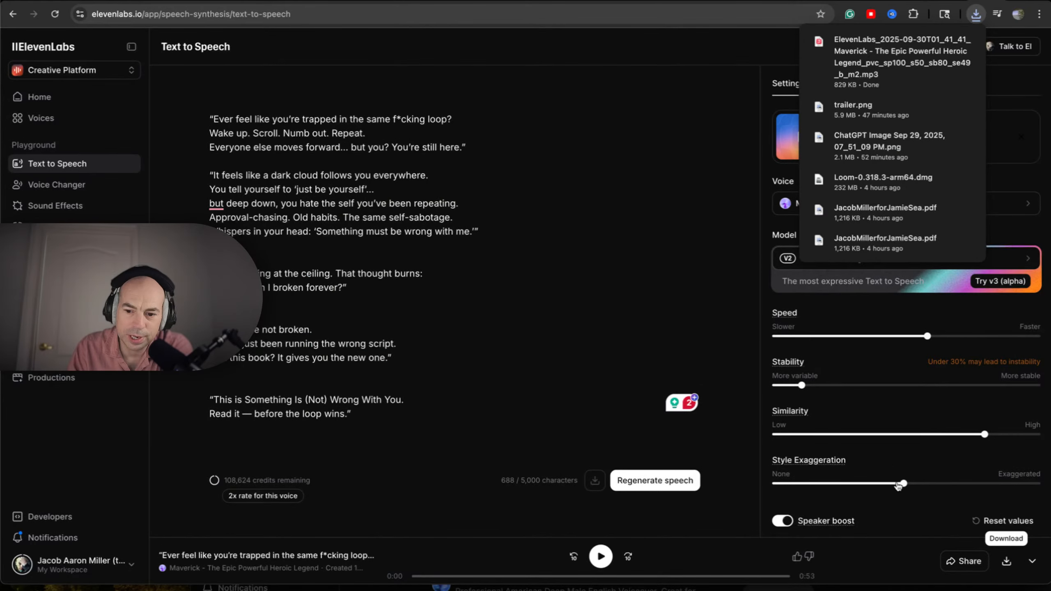
Step: Reduce the voice's stability slightly below 10% and raise its similarity closer to High
mouse_move(985, 434)
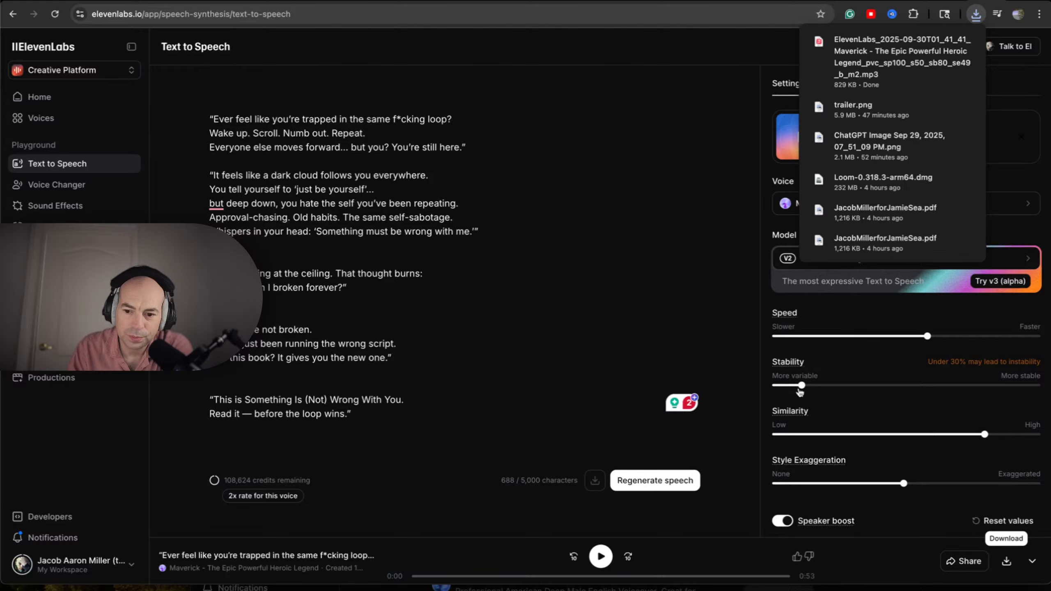
drag(801, 385, 791, 385)
drag(988, 437, 1013, 438)
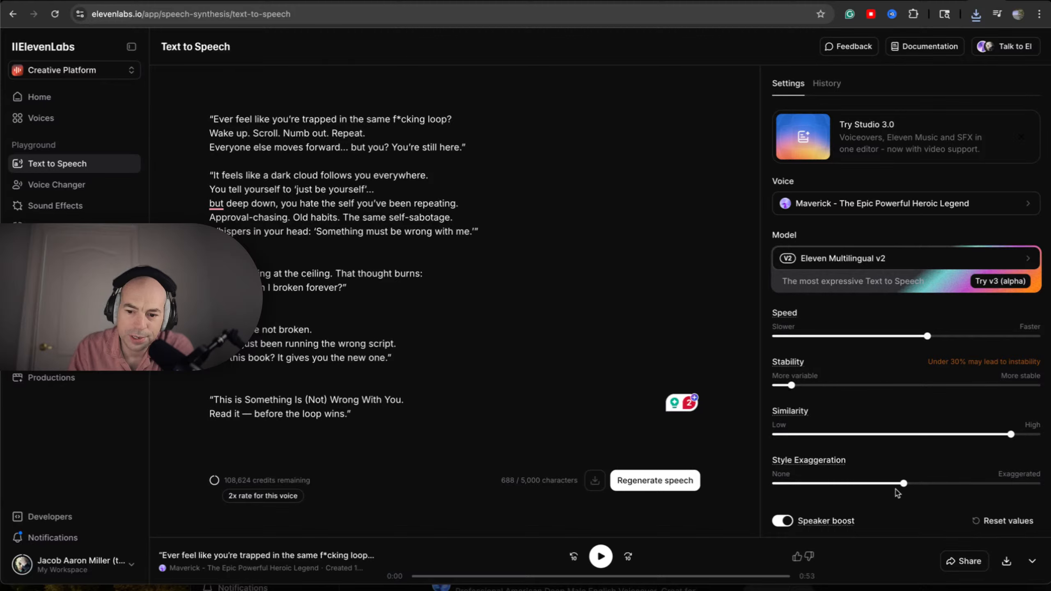
Step: Raise Style Exaggeration slightly and lower Stability slightly for the Maverick voice, and regenerate the speech
mouse_move(904, 484)
mouse_down()
mouse_move(976, 486)
mouse_move(906, 488)
mouse_up()
mouse_move(791, 386)
mouse_down()
mouse_move(740, 388)
mouse_move(789, 386)
mouse_up()
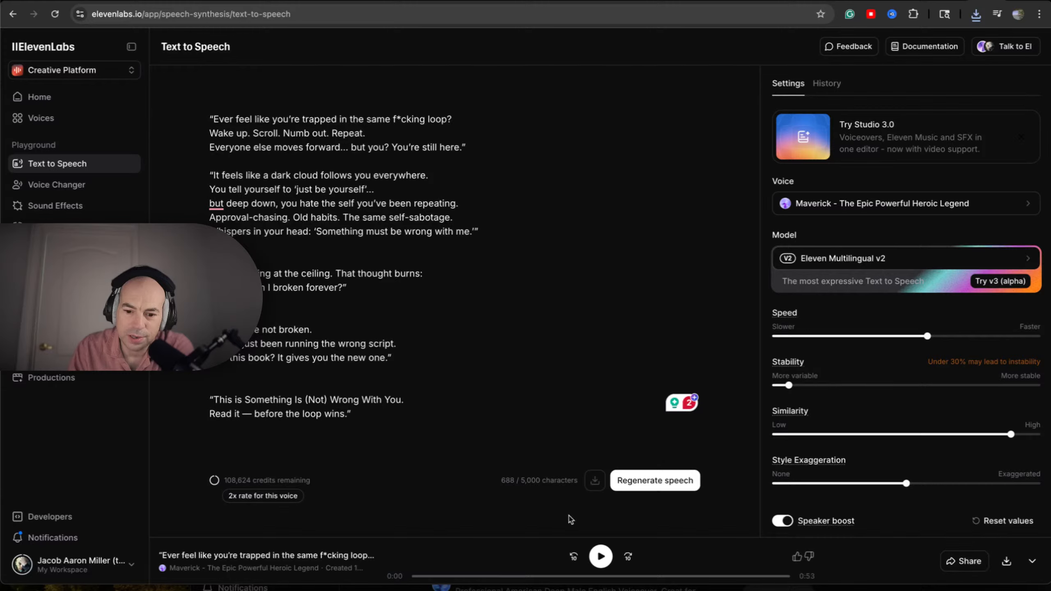
scroll(555, 431, down, 1)
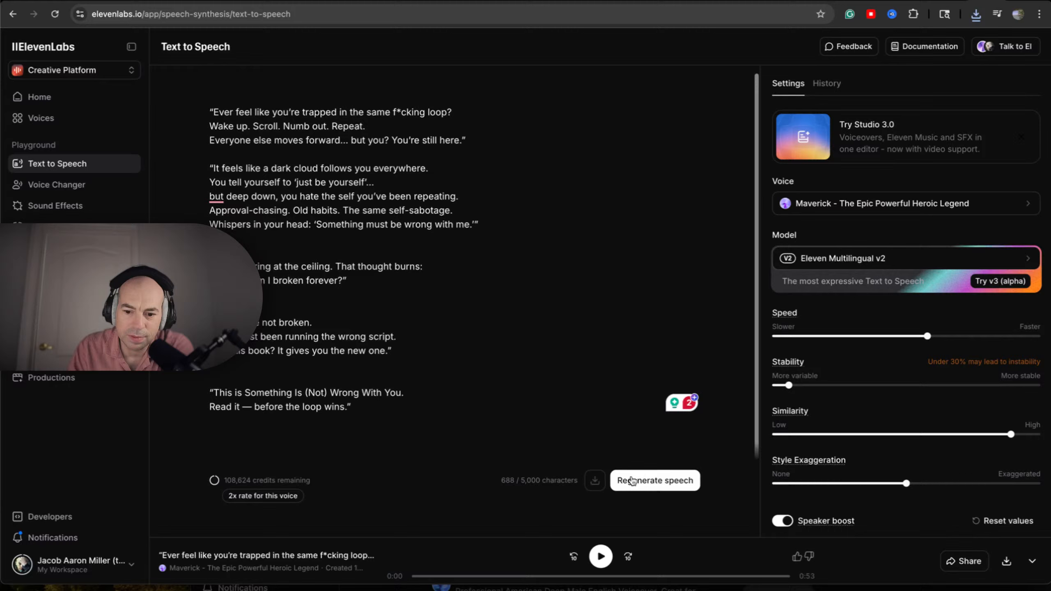
click(675, 487)
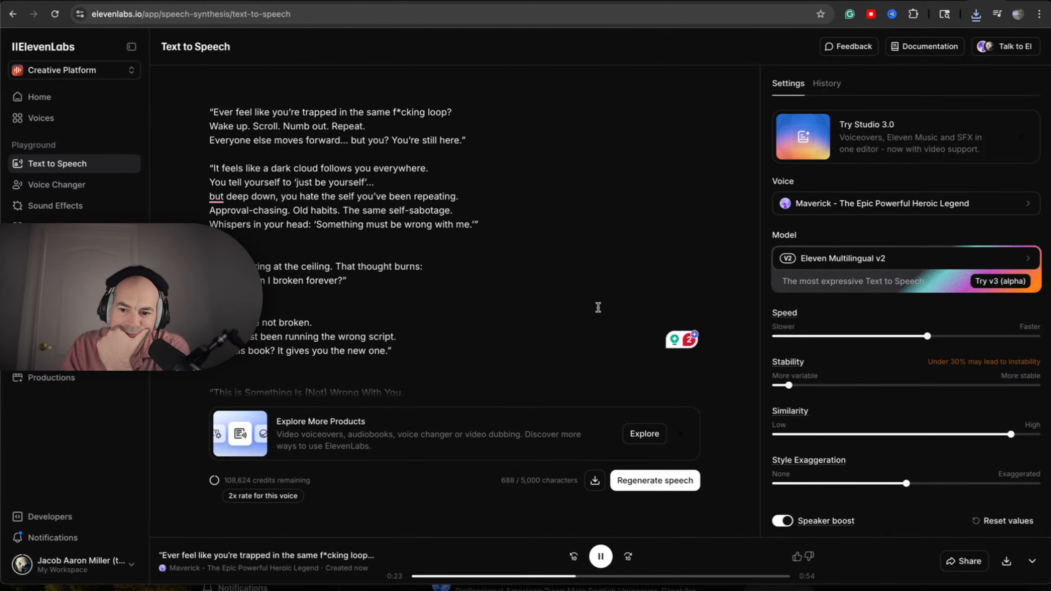
Step: Switch the text-to-speech model to Eleven v3 (alpha)
click(1029, 261)
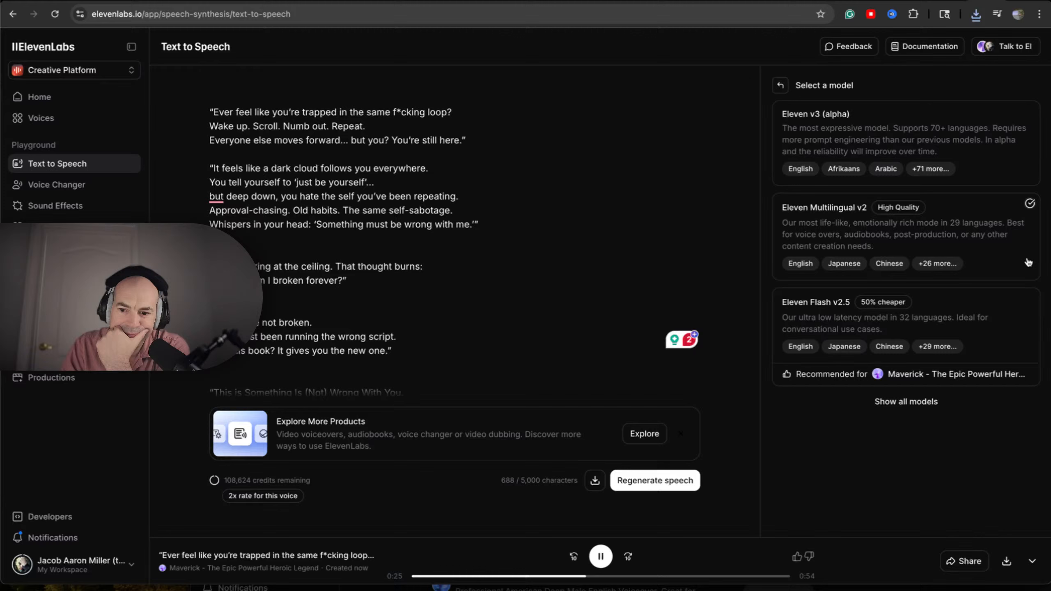
click(833, 121)
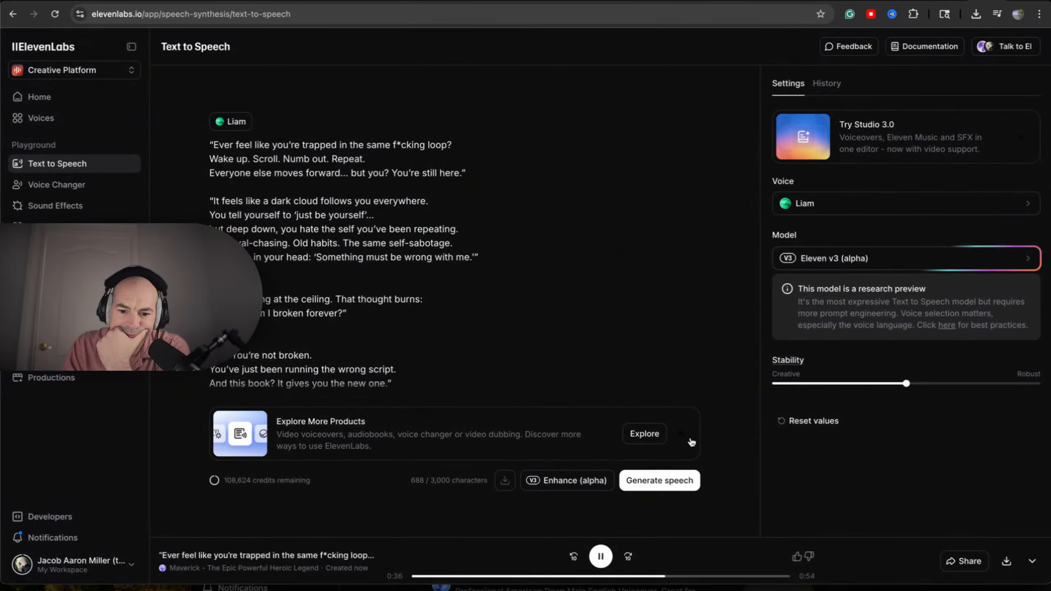
click(575, 452)
Step: Search the available voices for "epic trailer" and look through the matching voices
click(927, 204)
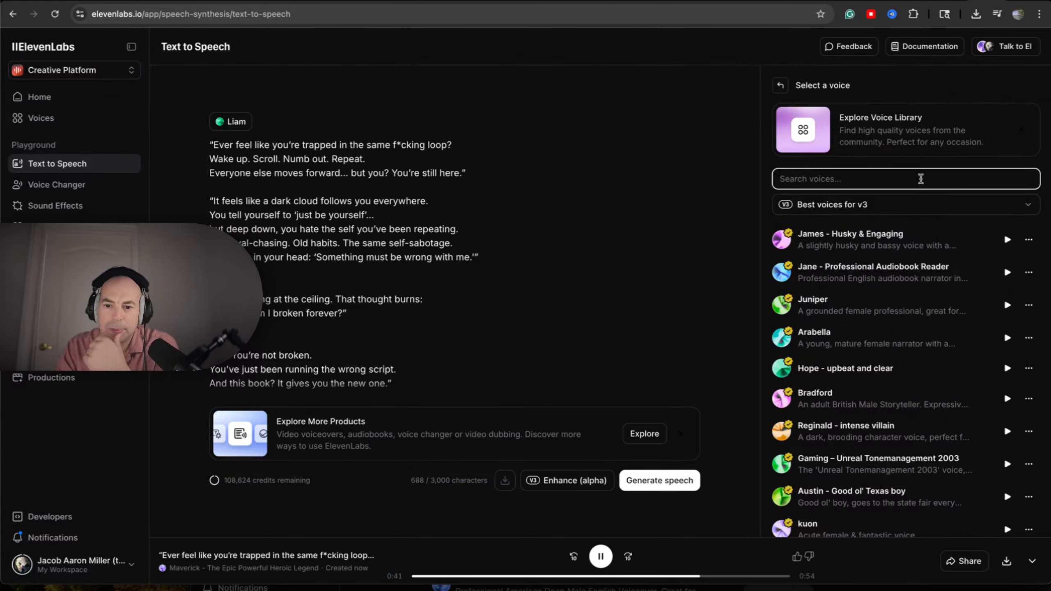
text(epic)
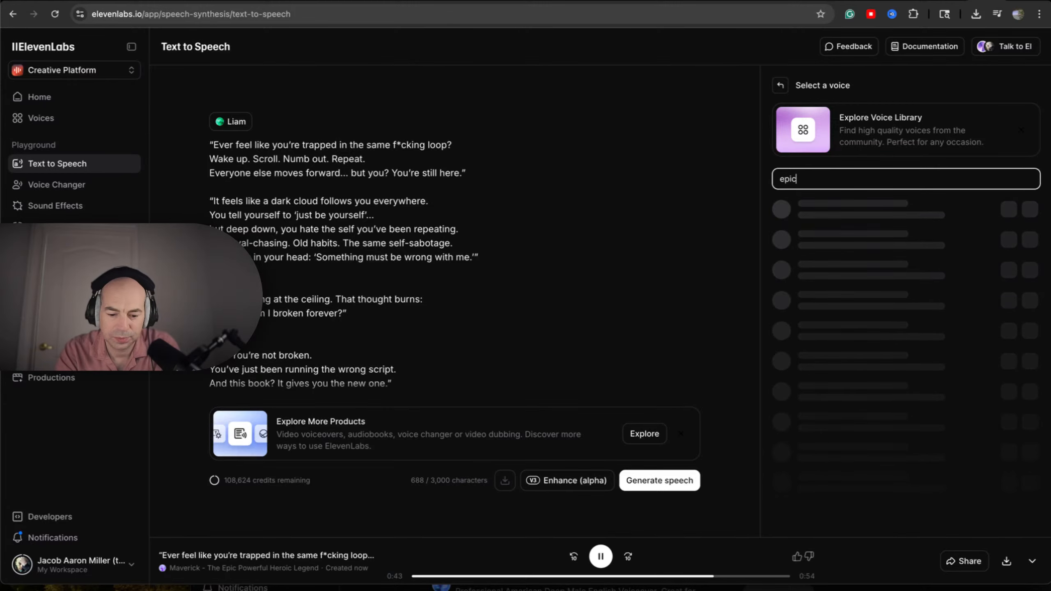
text( trailer)
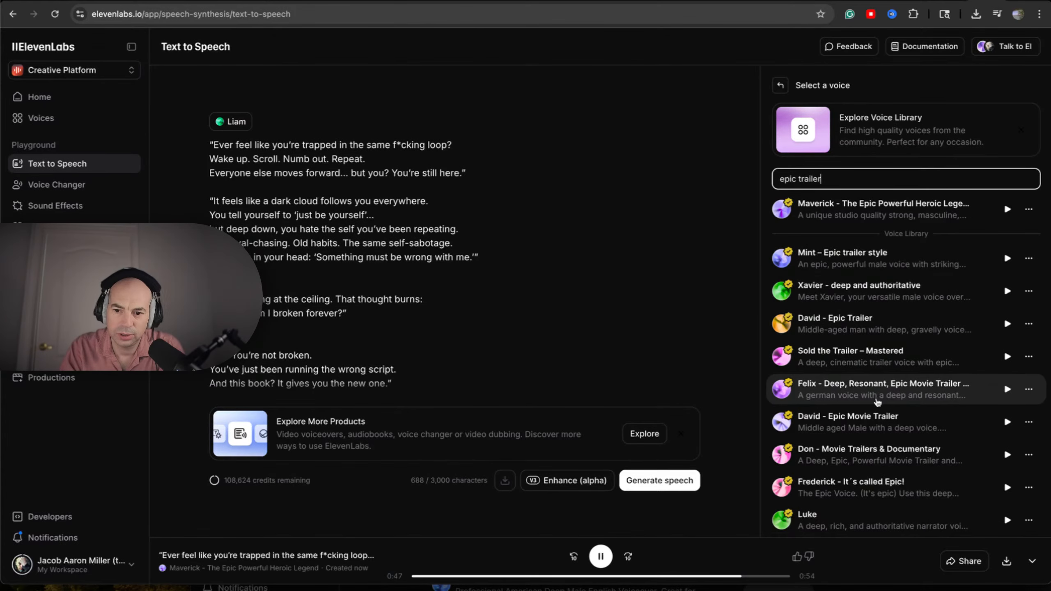
scroll(872, 439, down, 5)
scroll(870, 472, down, 2)
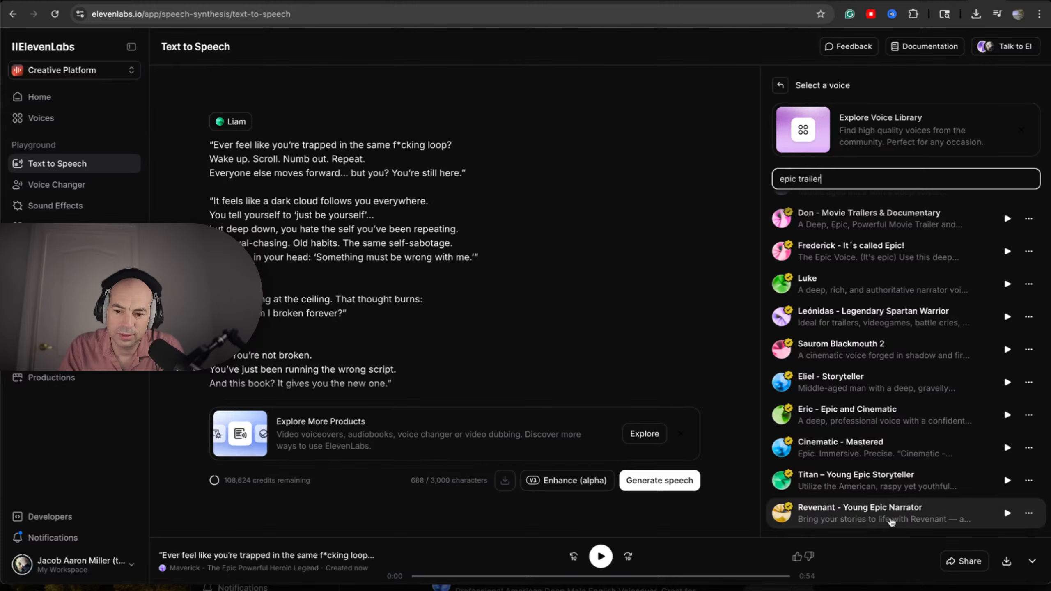
Step: Check the details of the Revenant and Eric voices, and preview Eric, Cinematic - Mastered and Titan – Young Epic Storyteller
click(891, 520)
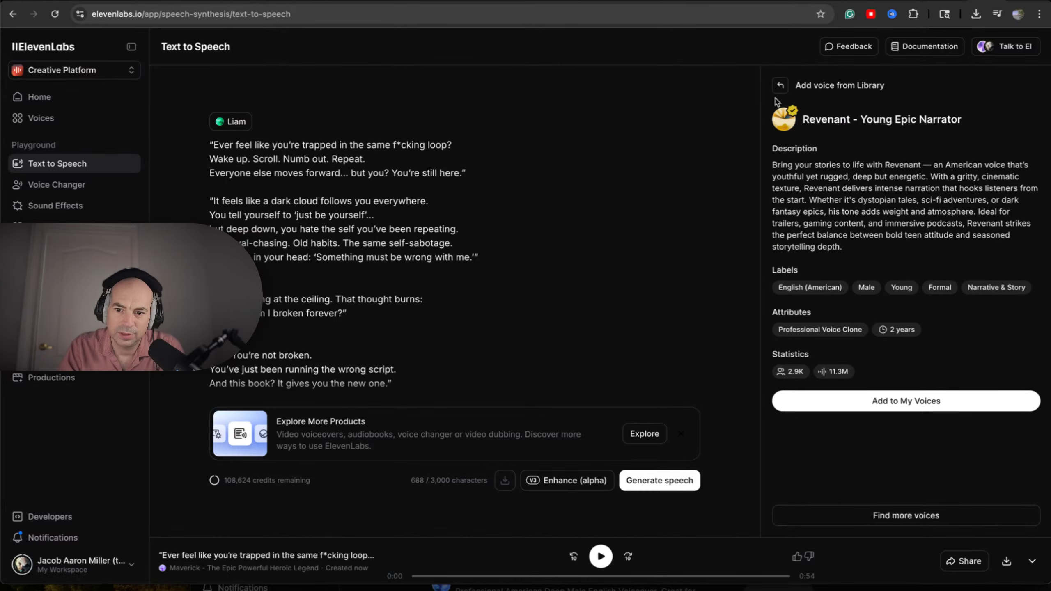
click(781, 87)
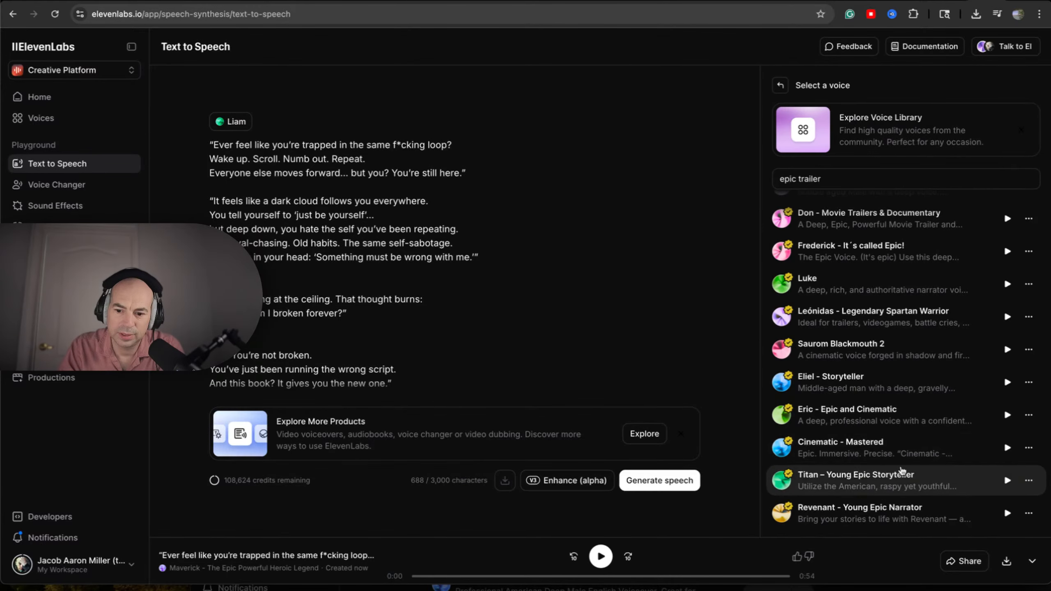
click(877, 423)
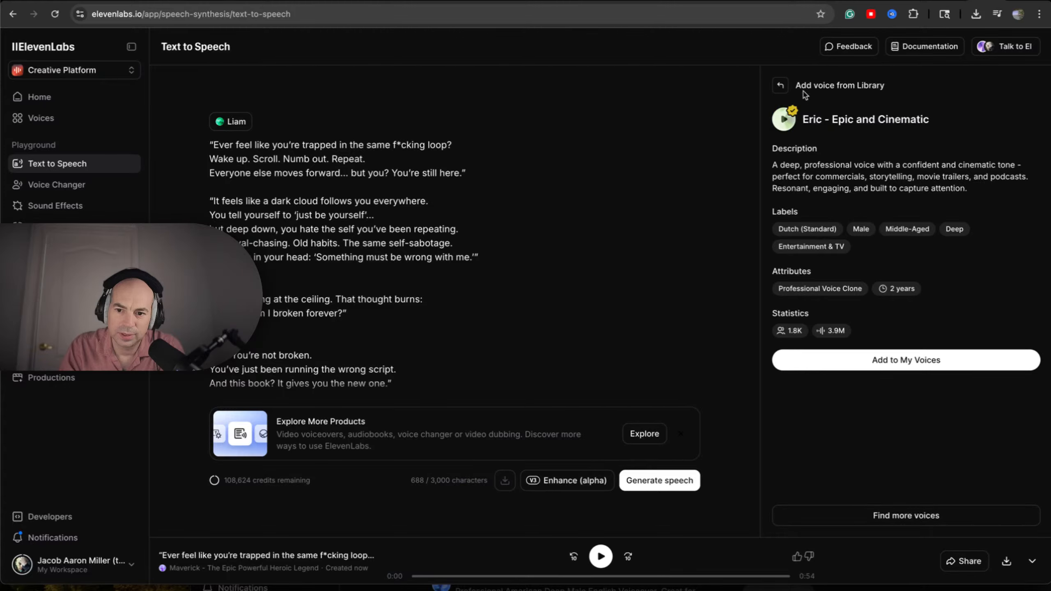
click(779, 85)
click(1008, 415)
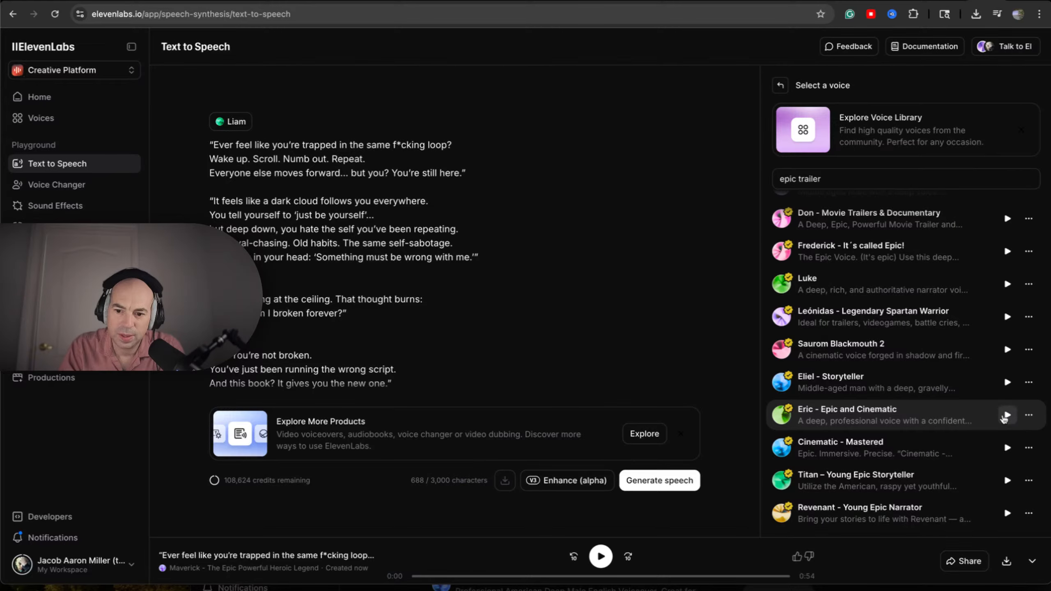
click(1007, 448)
click(1007, 480)
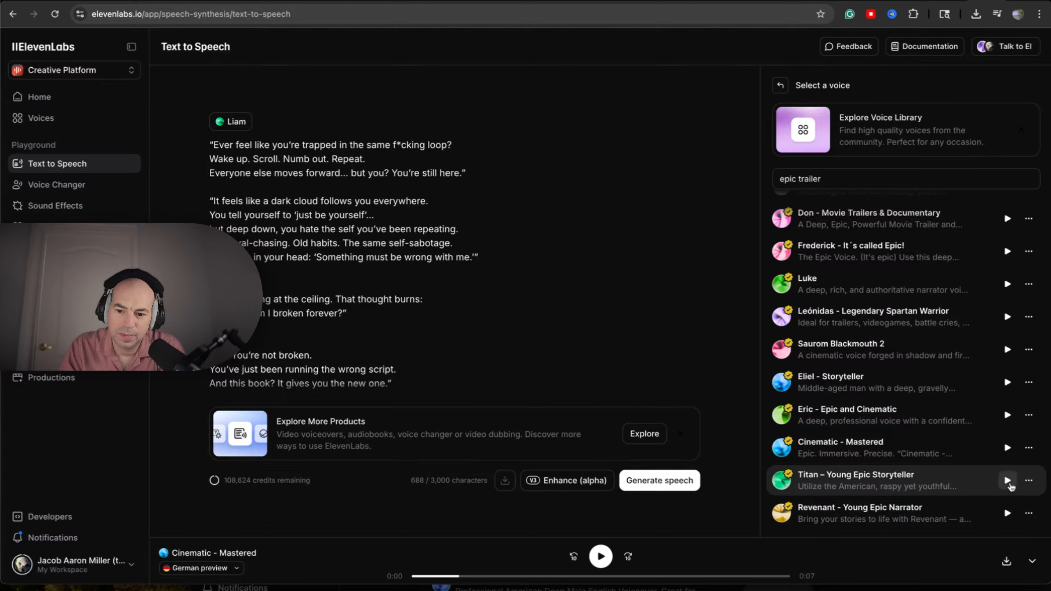
click(1008, 481)
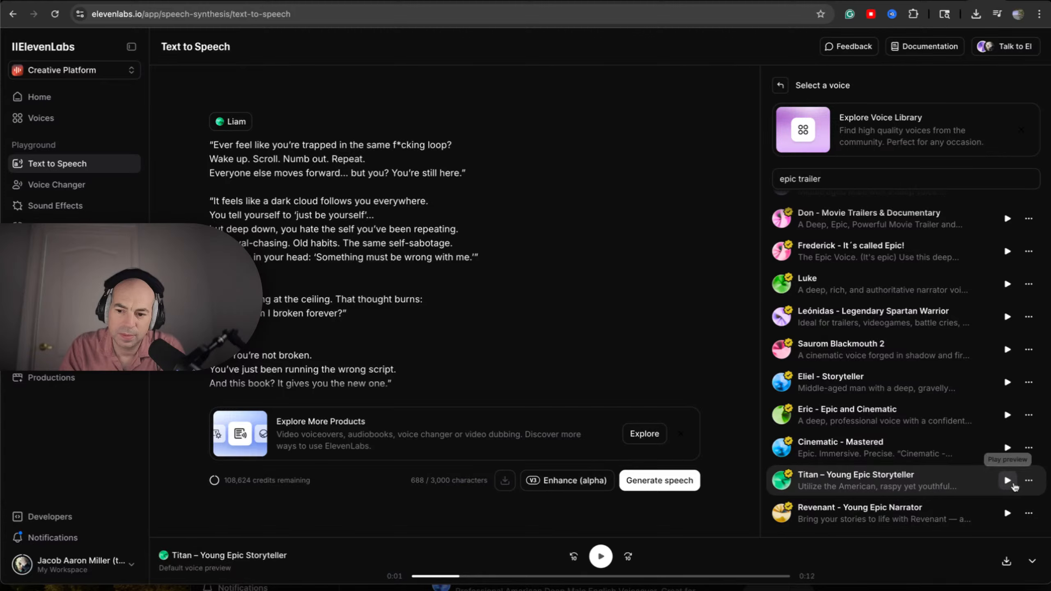
Step: Add Titan – Young Epic Storyteller from the library as the script's voice, and collapse the audio player
click(1029, 480)
click(890, 480)
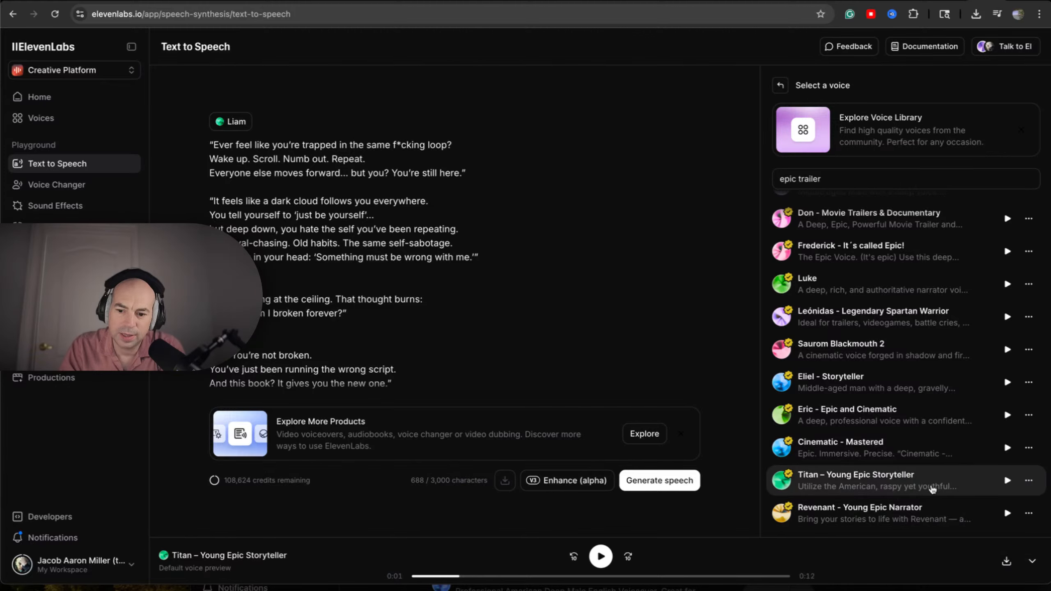
click(890, 481)
click(902, 412)
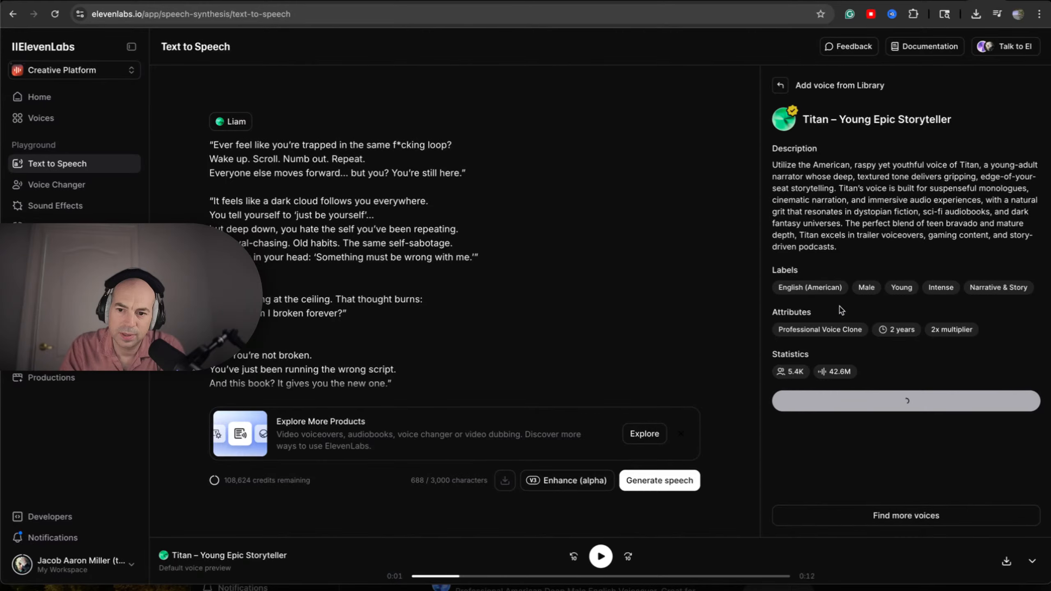
click(785, 92)
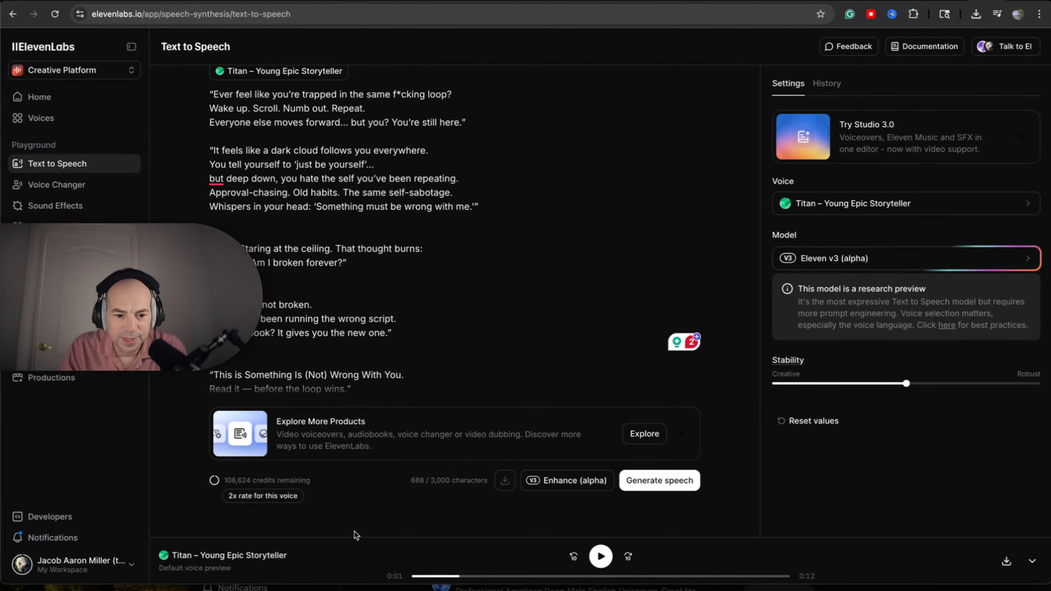
click(1033, 560)
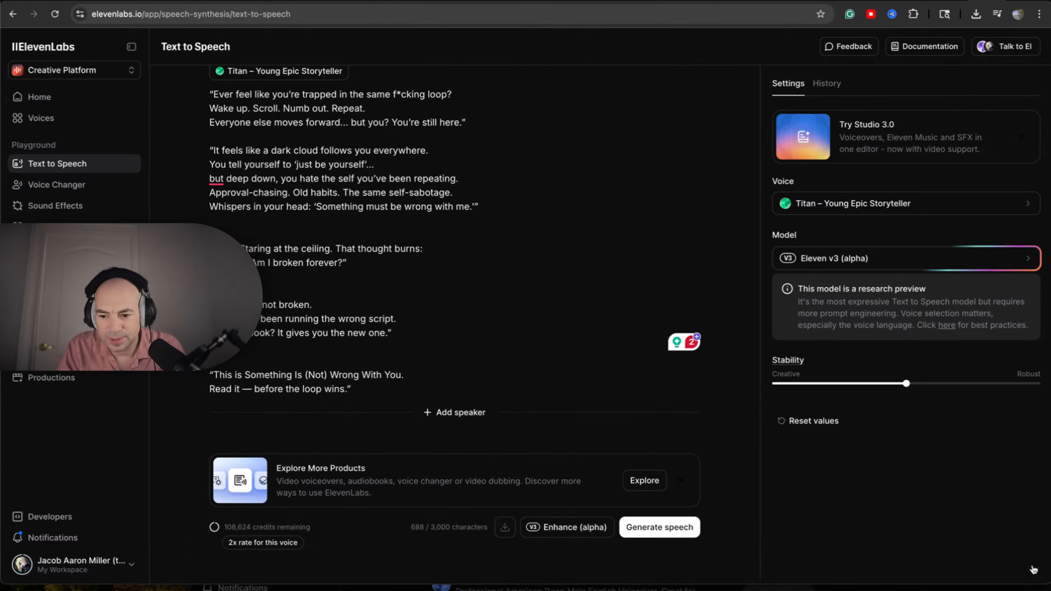
scroll(731, 429, down, 1)
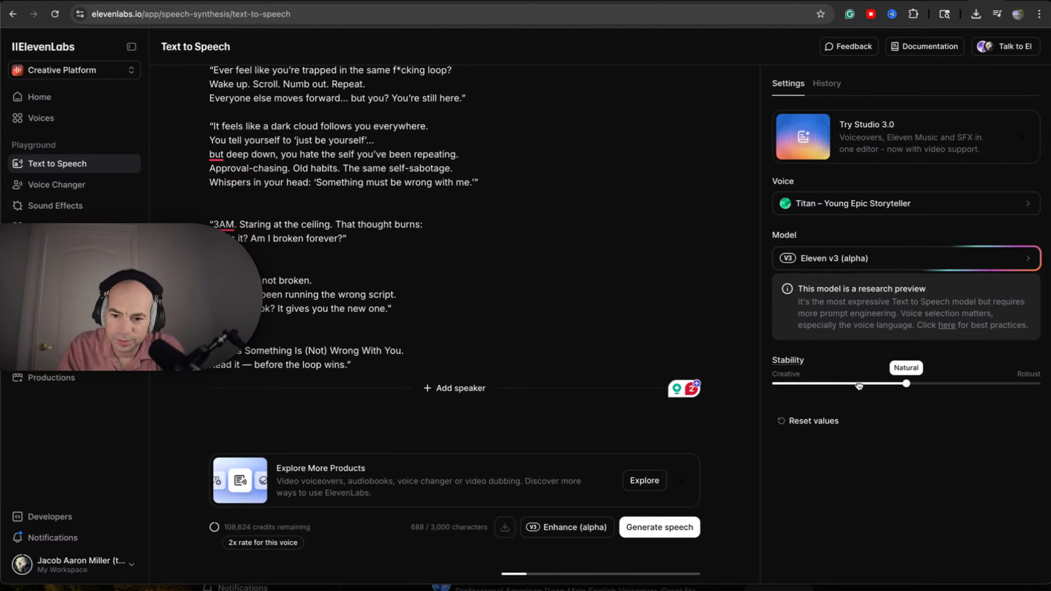
Step: Open Studio and return to the Text to Speech page
click(859, 130)
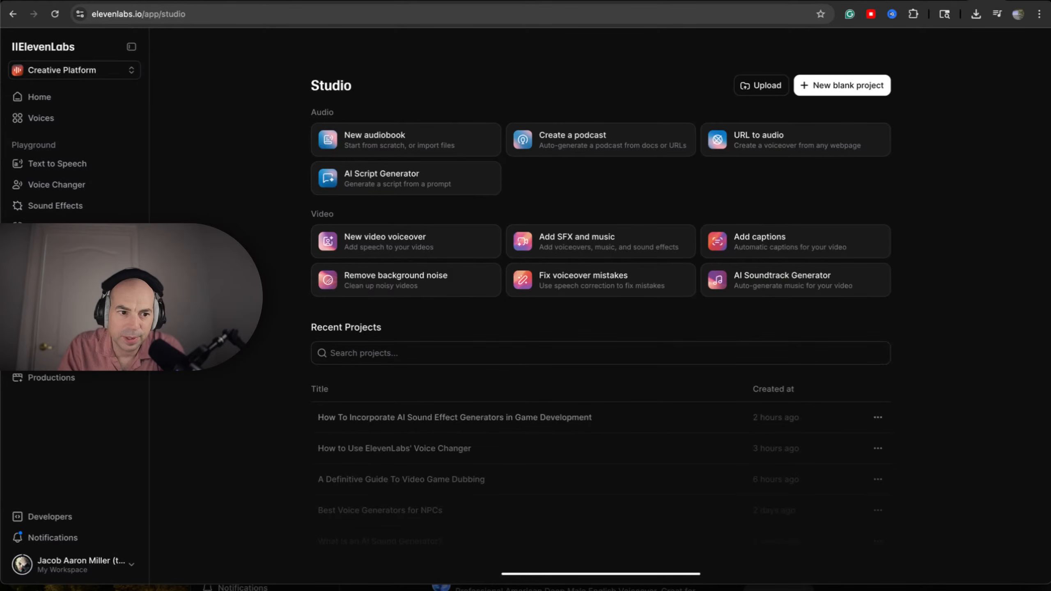
click(98, 167)
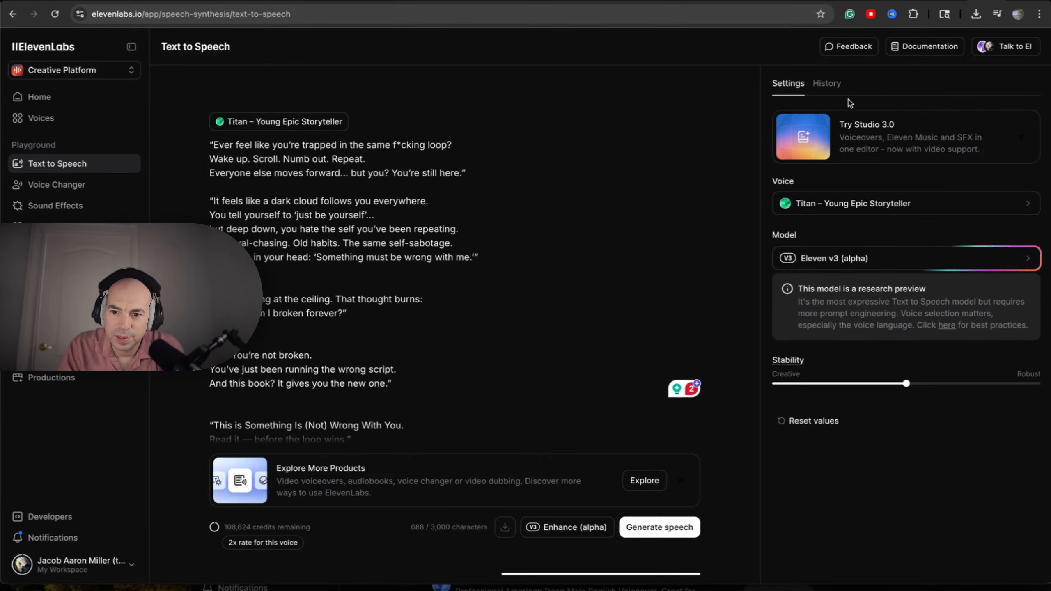
Step: Browse the best voices for v3 and preview James - Husky & Engaging, Jane - Professional Audiobook Reader and Juniper
click(1027, 205)
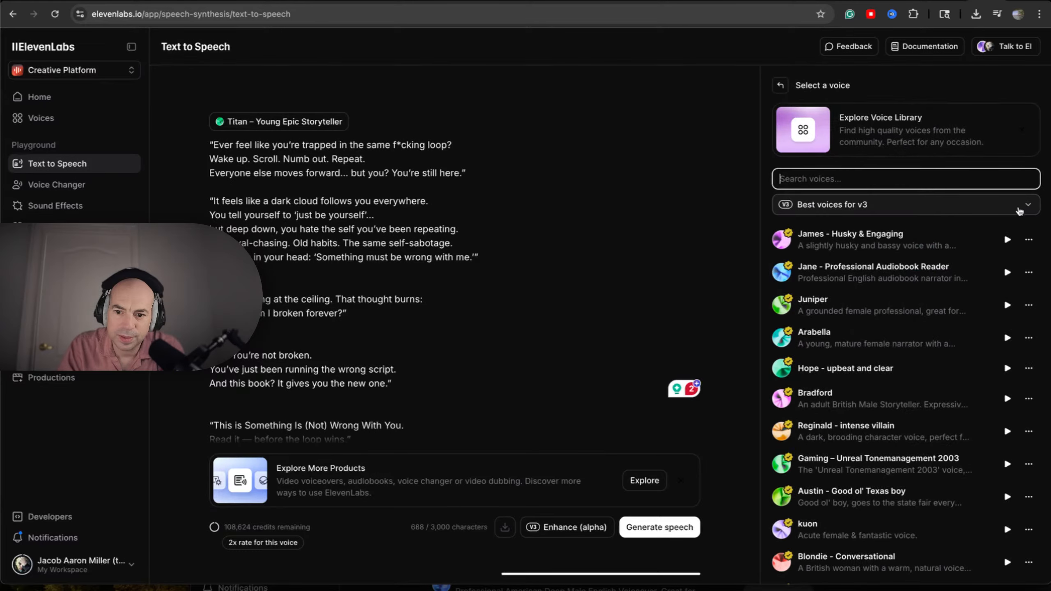
click(1005, 240)
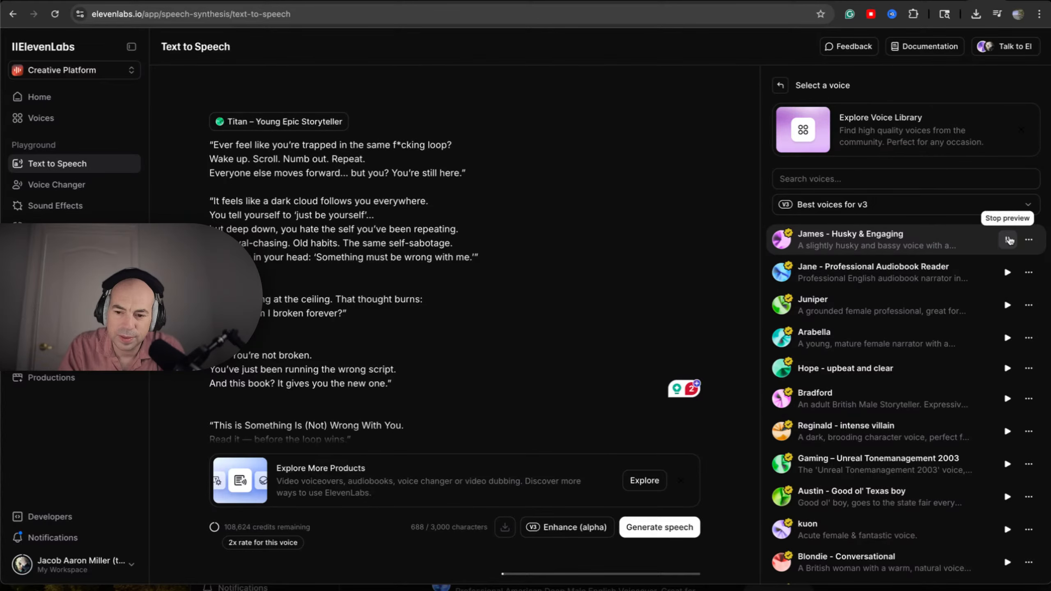
click(1008, 273)
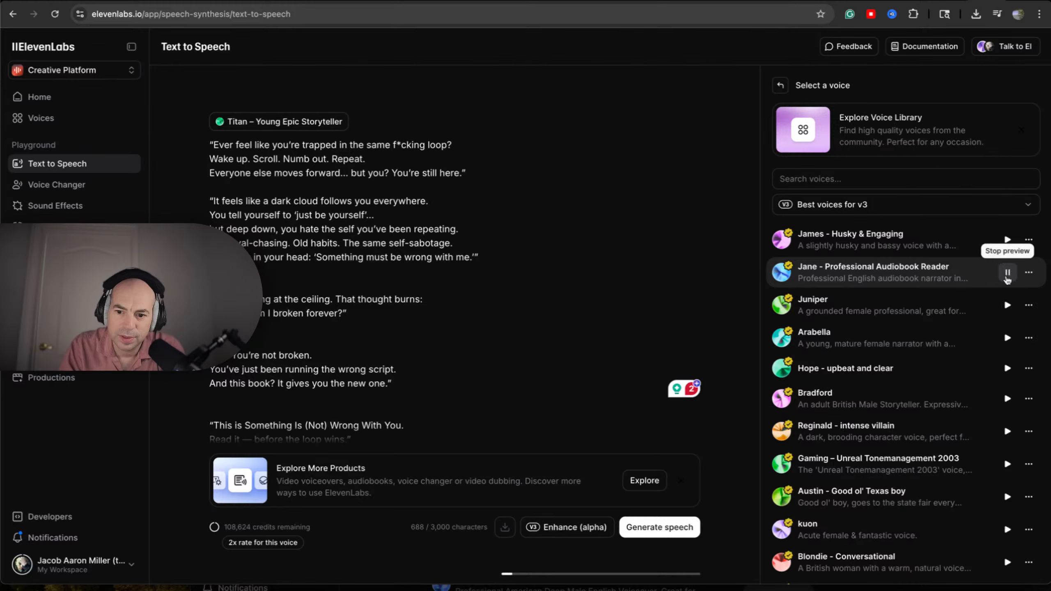
click(1007, 305)
scroll(952, 352, down, 10)
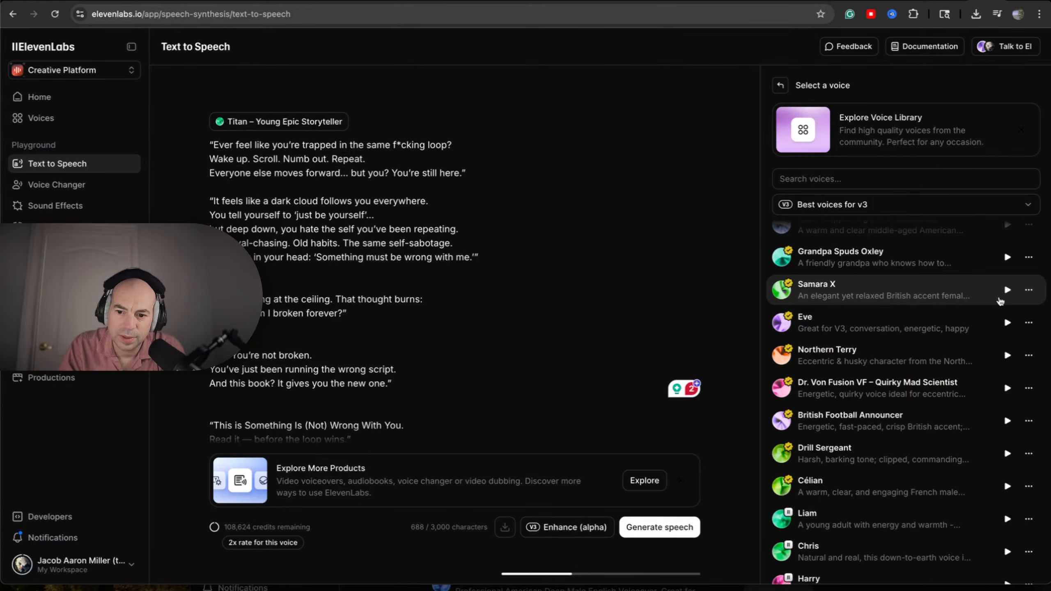
scroll(972, 309, up, 10)
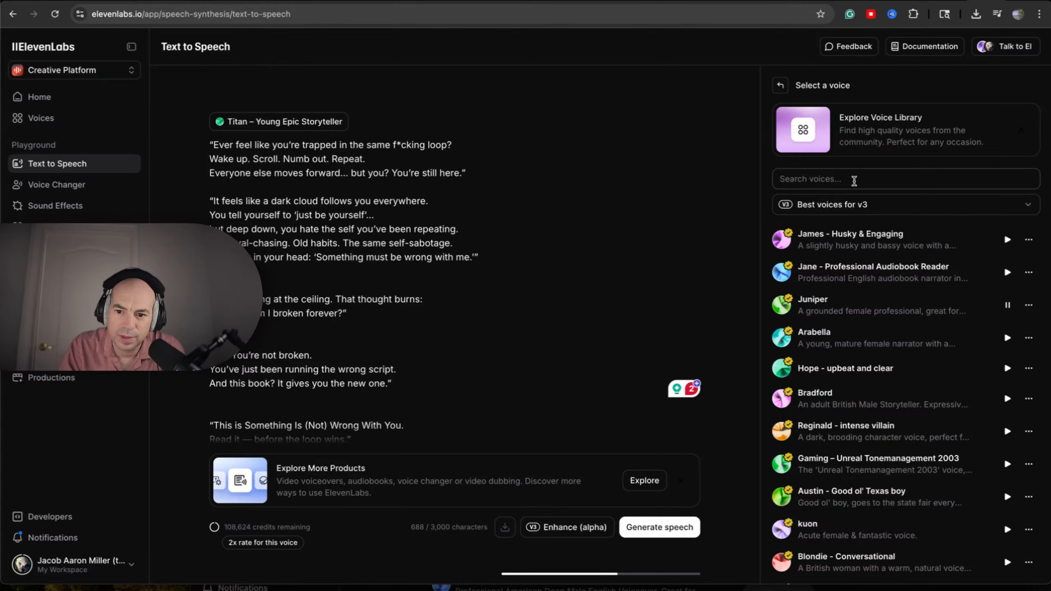
Step: Search the voices for "video" and preview Victor - The VSL video voice guy and Denis - Authoritative and Deep Narrator
click(854, 181)
text(video)
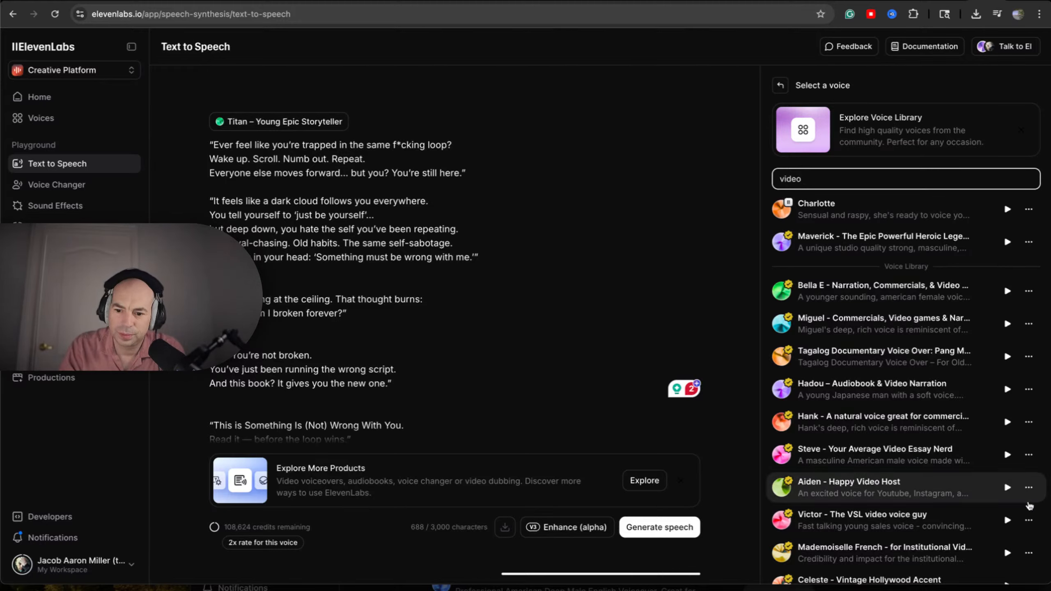
scroll(963, 484, down, 5)
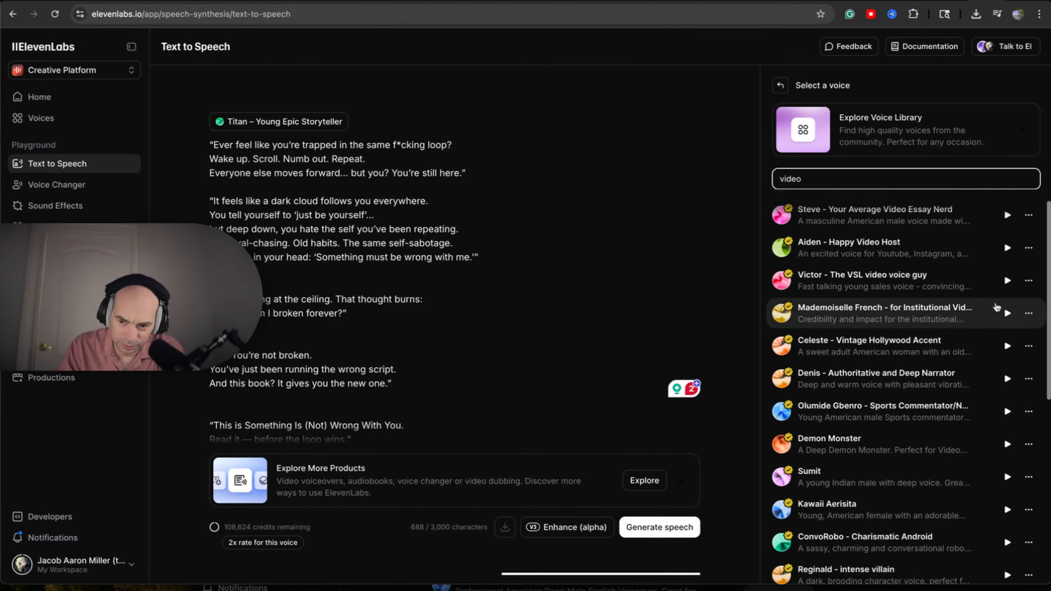
click(1008, 281)
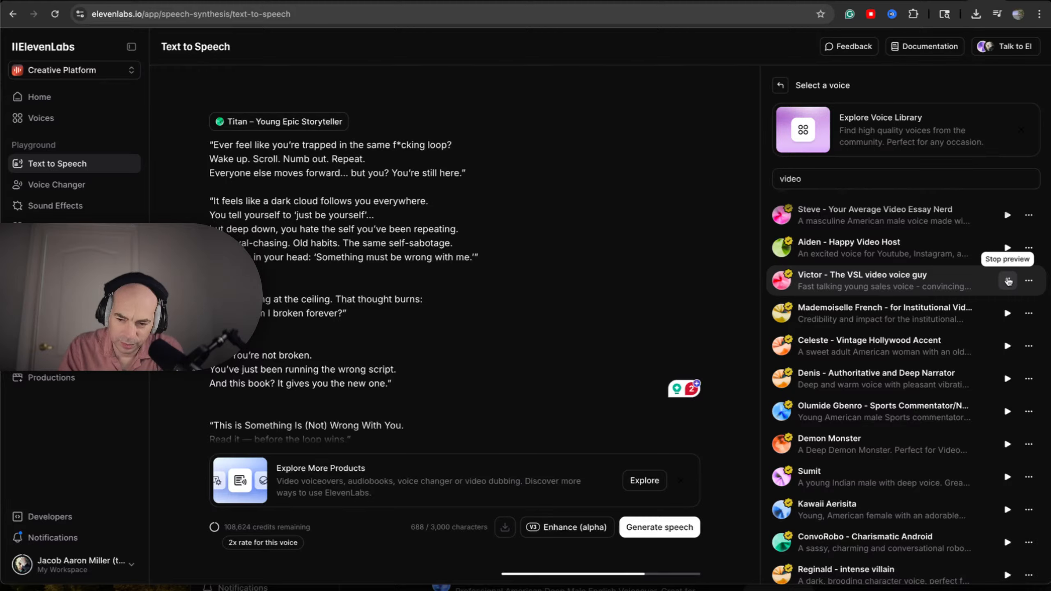
scroll(977, 290, down, 3)
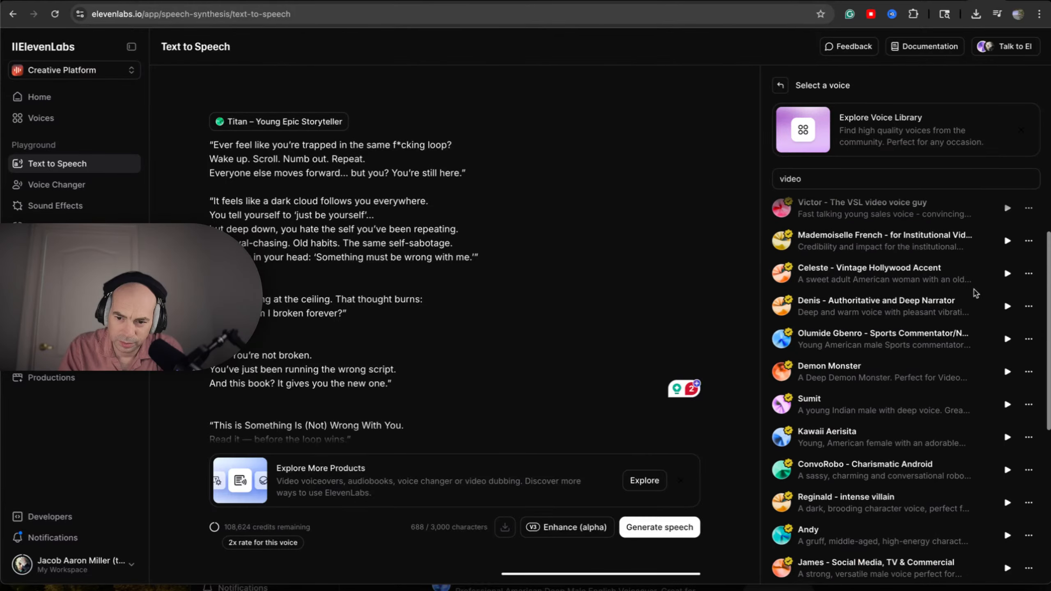
scroll(976, 293, down, 1)
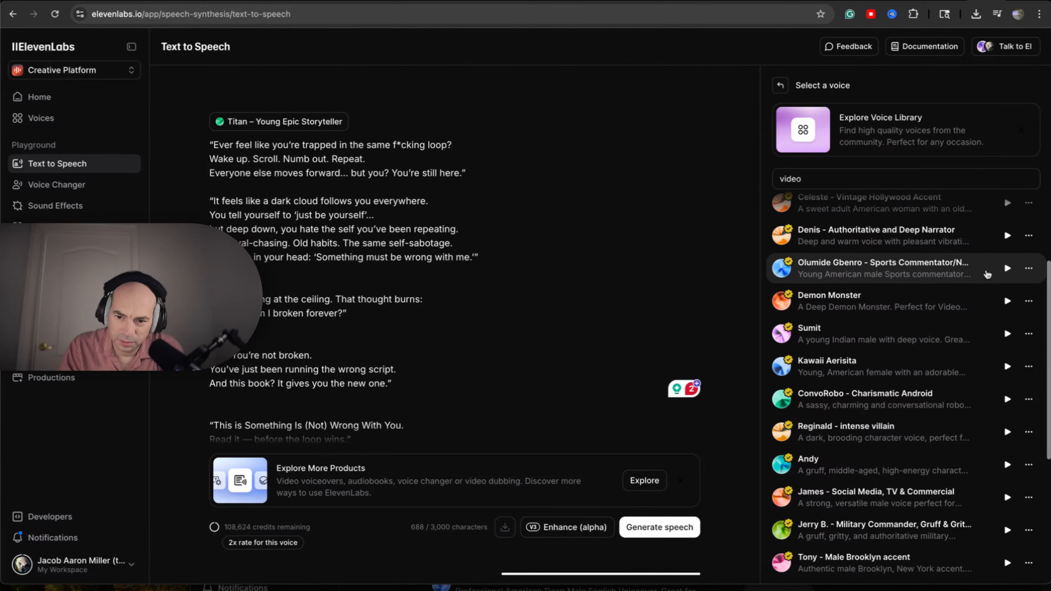
click(1008, 236)
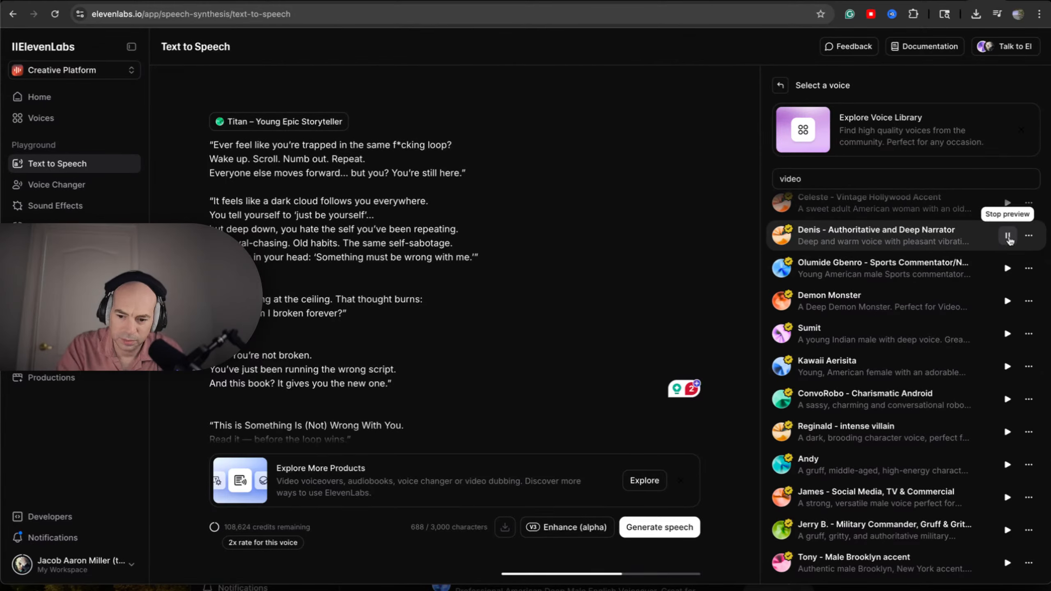
key(XF86AudioLowerVolume)
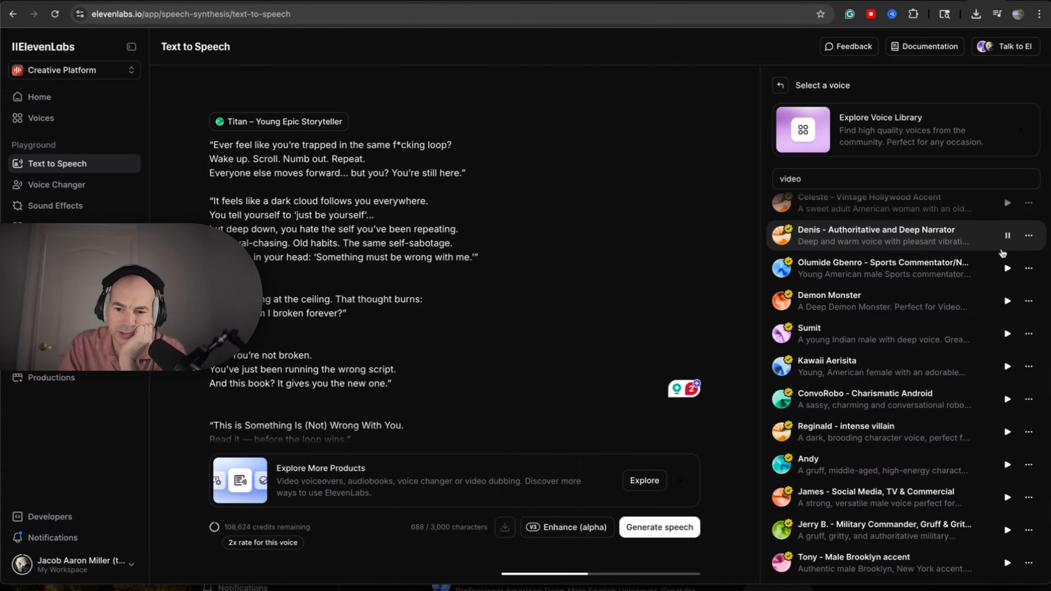
Step: Look further through the video voice results and preview Reginald - intense villain
scroll(1004, 265, down, 2)
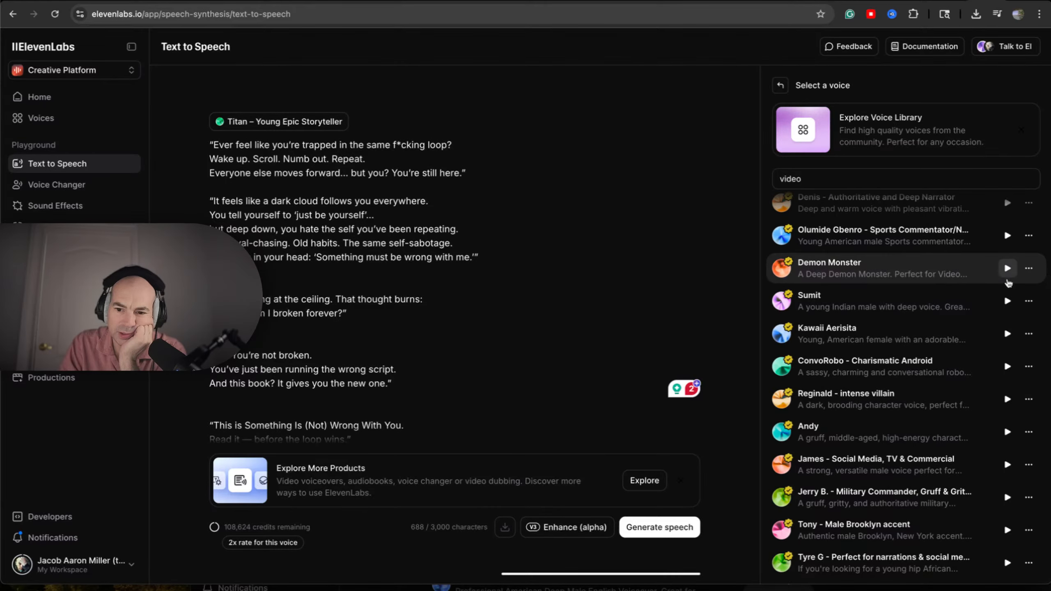
scroll(1000, 298, down, 2)
scroll(1001, 306, down, 3)
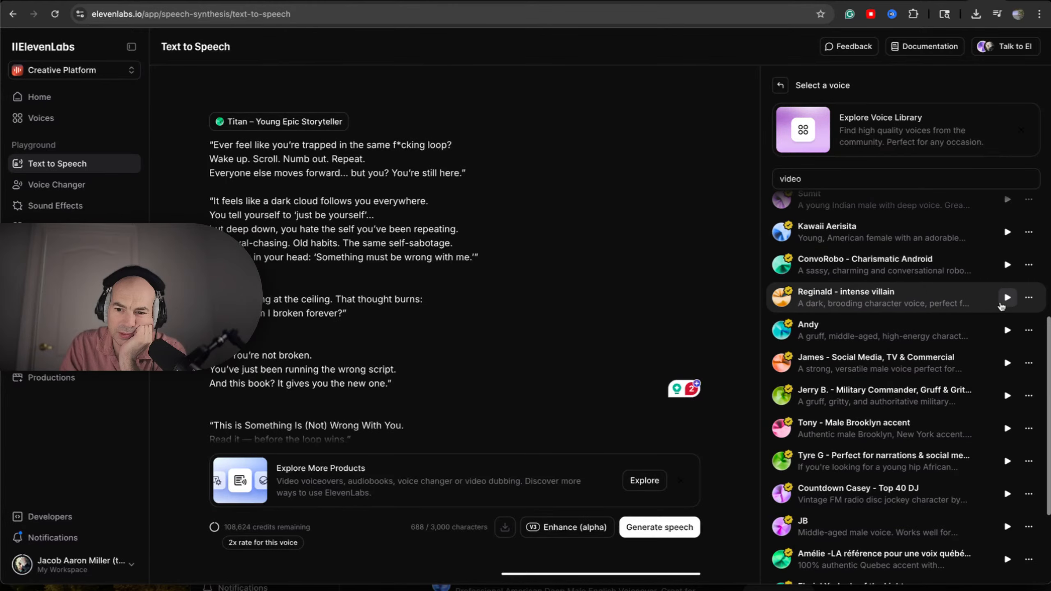
scroll(1004, 233, down, 1)
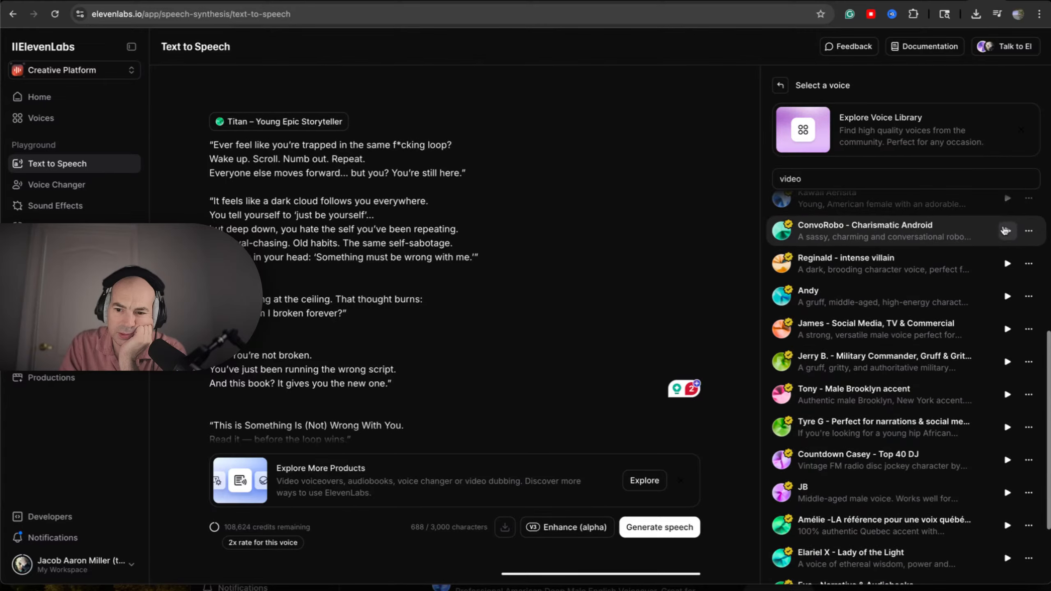
scroll(1007, 225, down, 2)
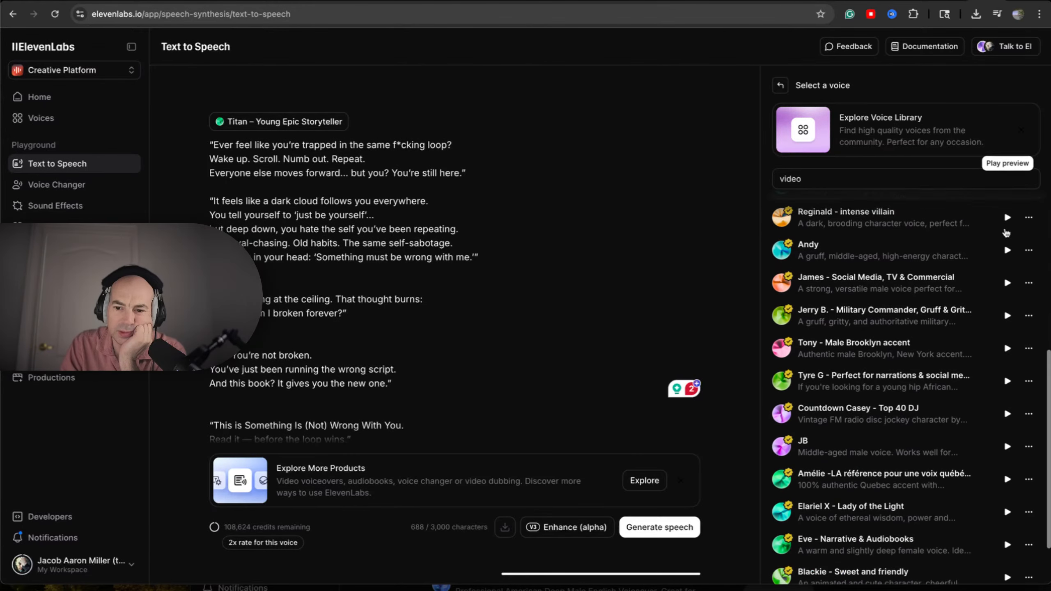
click(1008, 210)
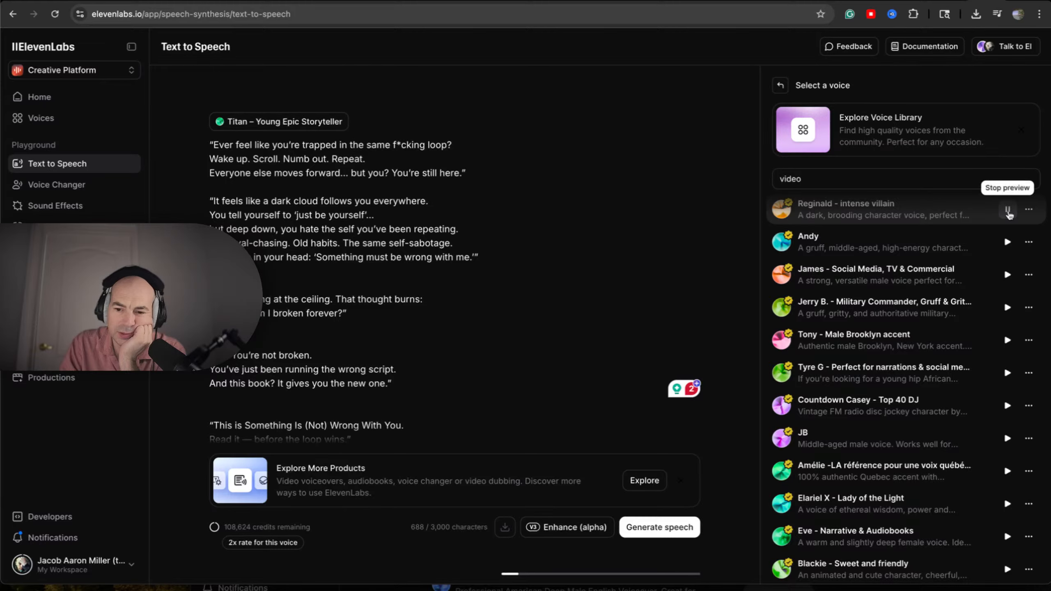
Step: Preview Tony - Male Brooklyn accent and Tyre G, and replay Tony's sample
scroll(993, 290, down, 3)
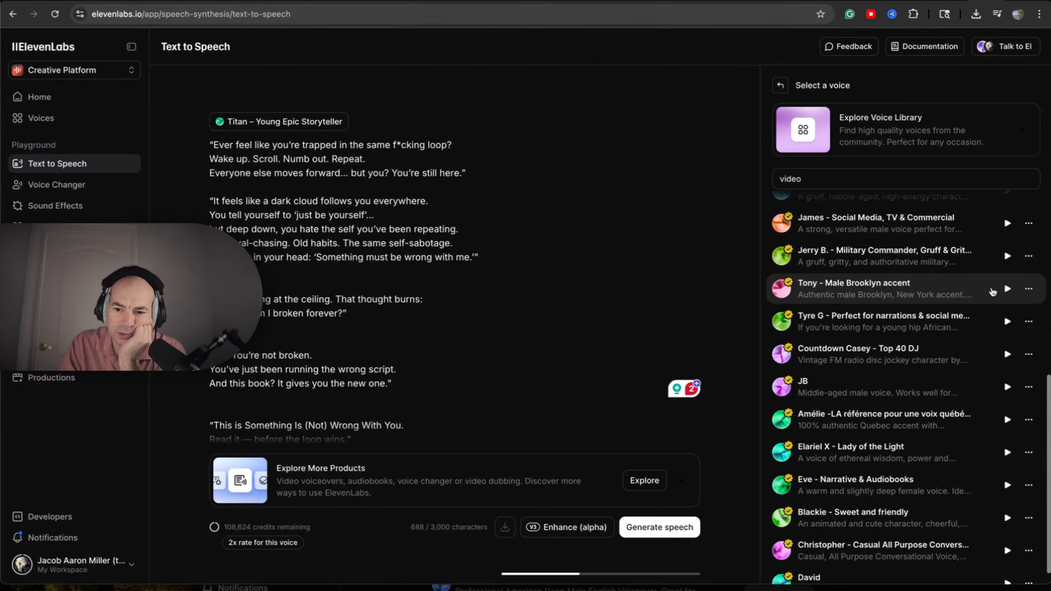
click(1008, 265)
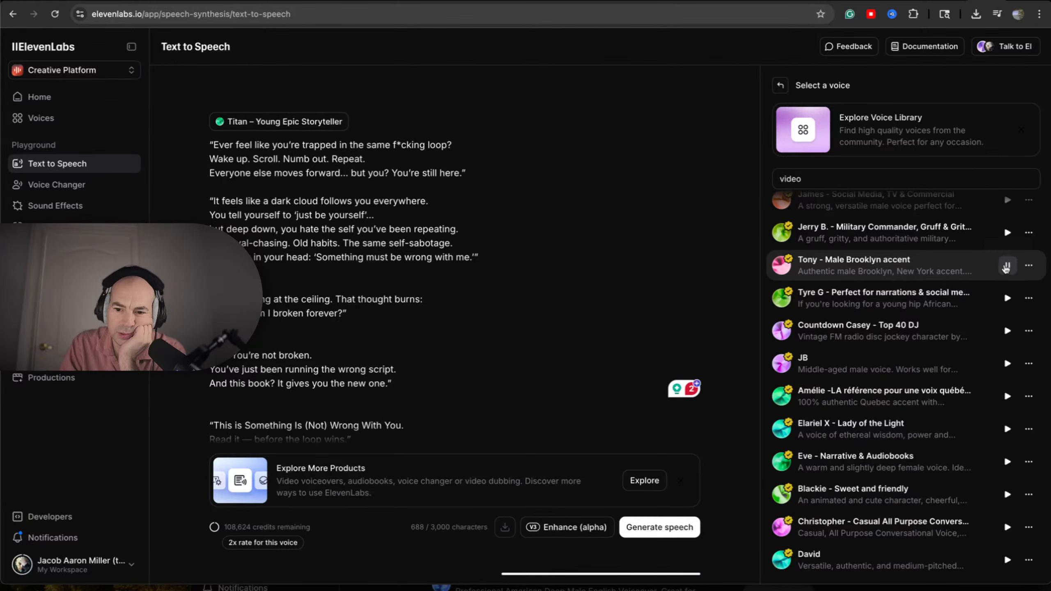
click(1007, 297)
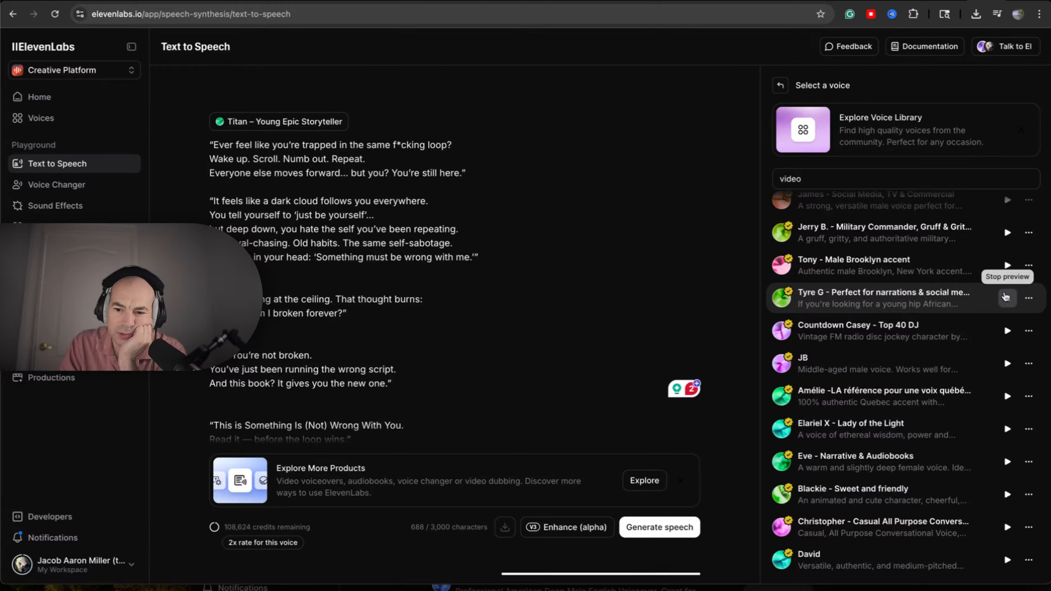
click(1007, 266)
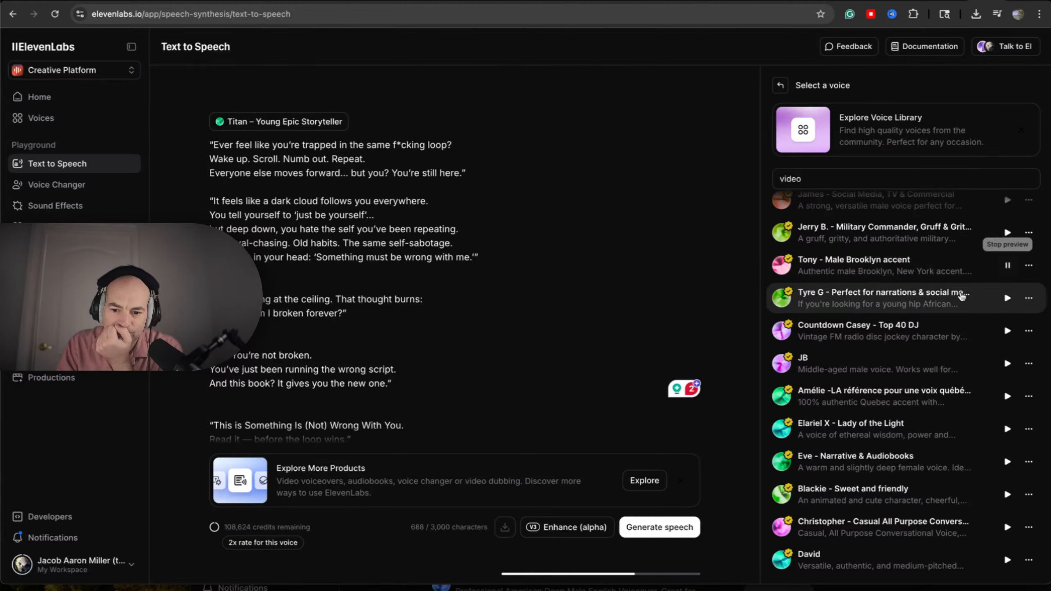
Step: Check the options of Tony - Male Brooklyn accent and choose it as the script's voice
click(1029, 267)
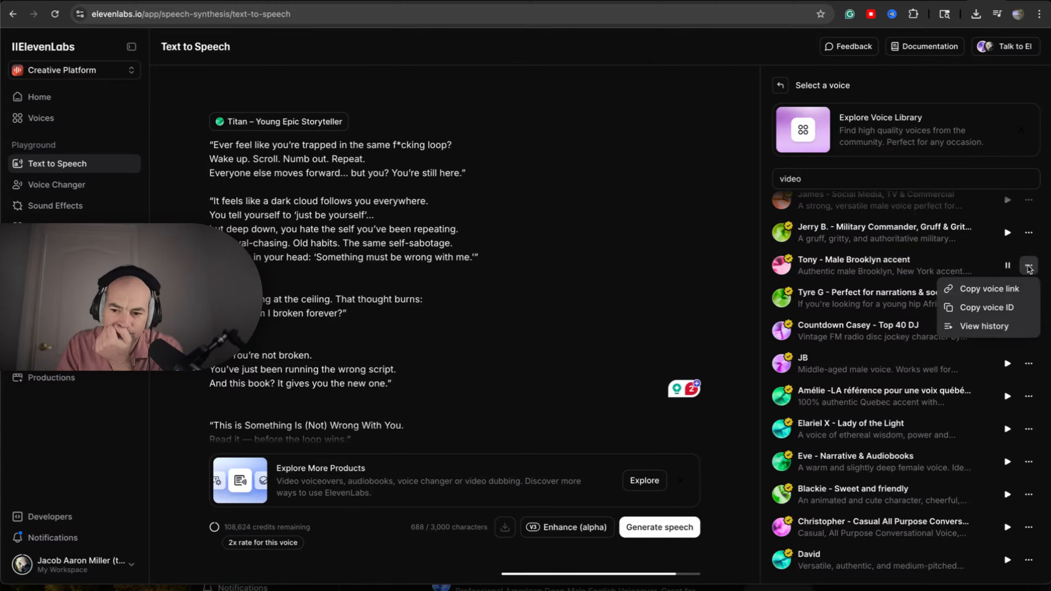
click(1030, 266)
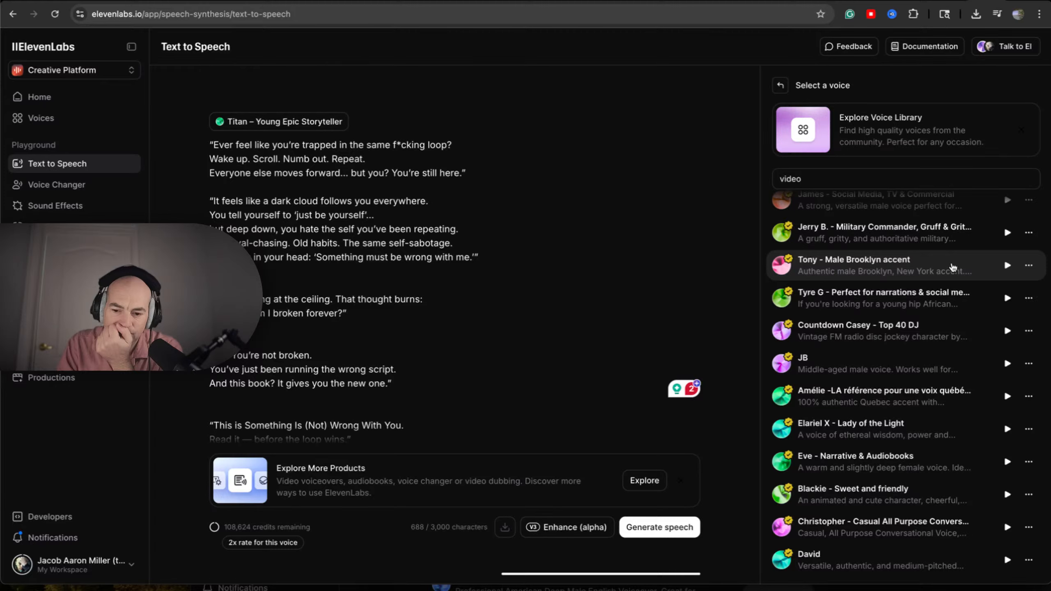
click(1030, 267)
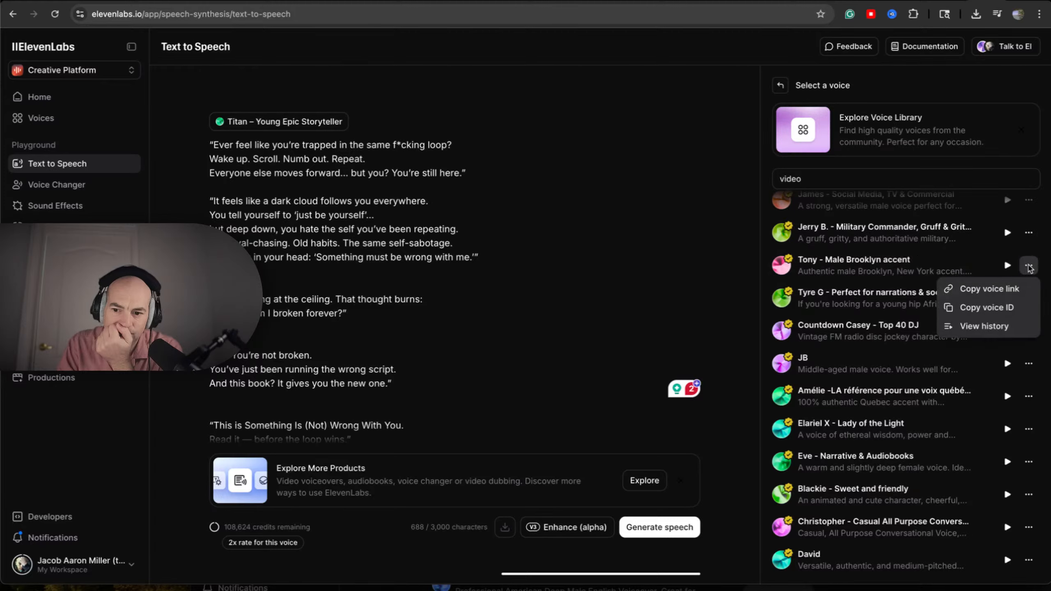
click(1030, 267)
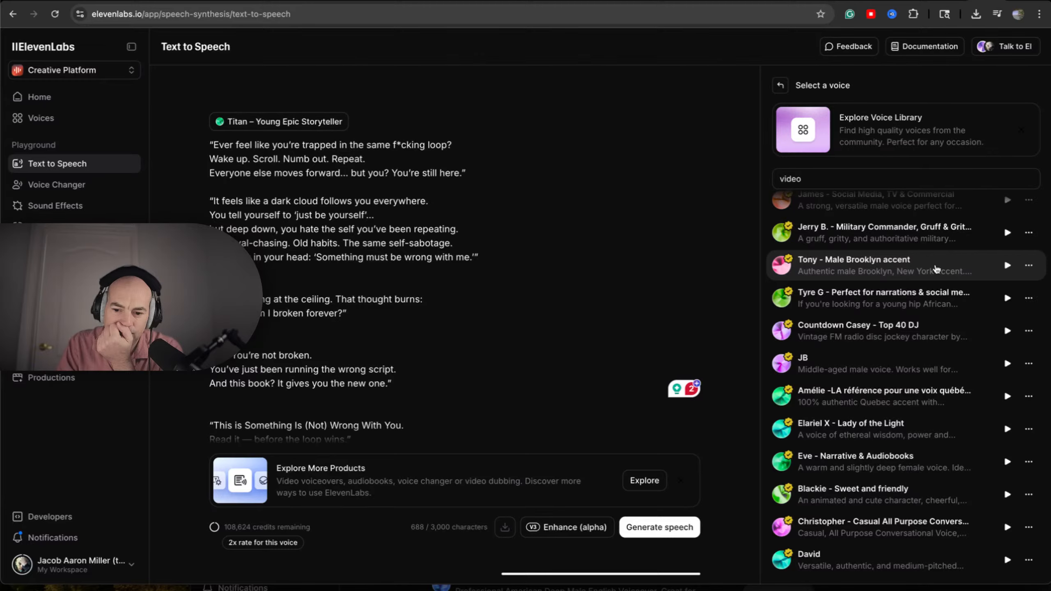
click(937, 269)
click(874, 361)
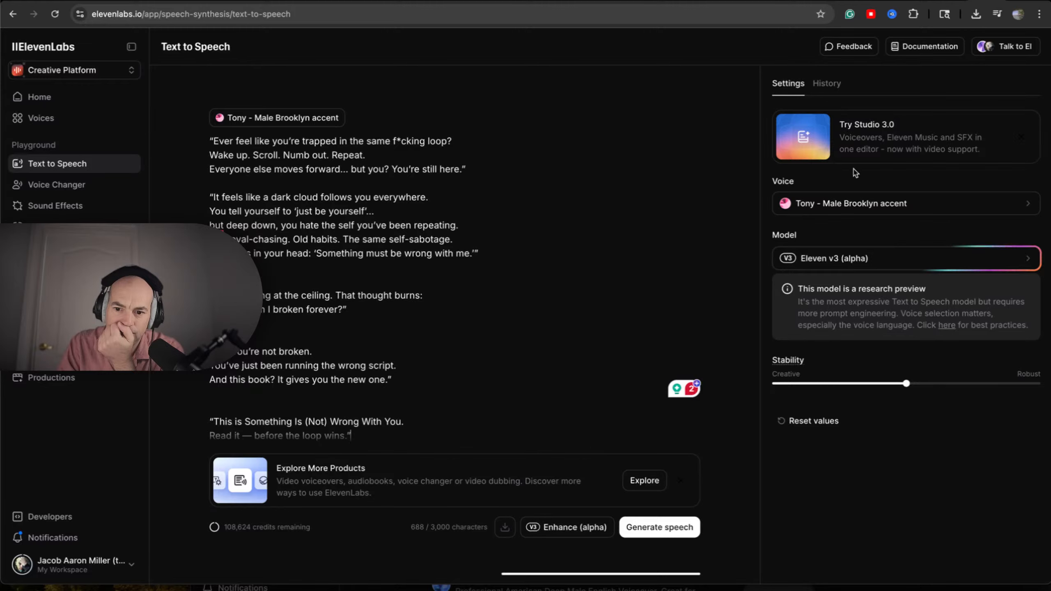
Step: Reopen the voice selection and preview Drill Sergeant, Grandpa Spuds Oxley and Mark - ConvoAI among the best voices for v3
click(927, 204)
scroll(952, 331, down, 10)
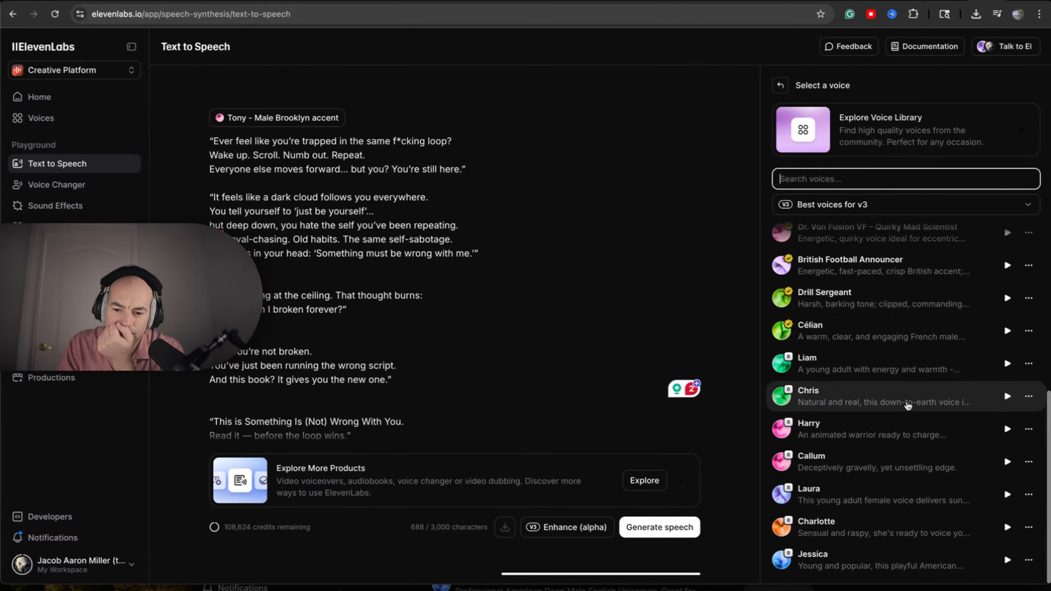
scroll(963, 349, up, 2)
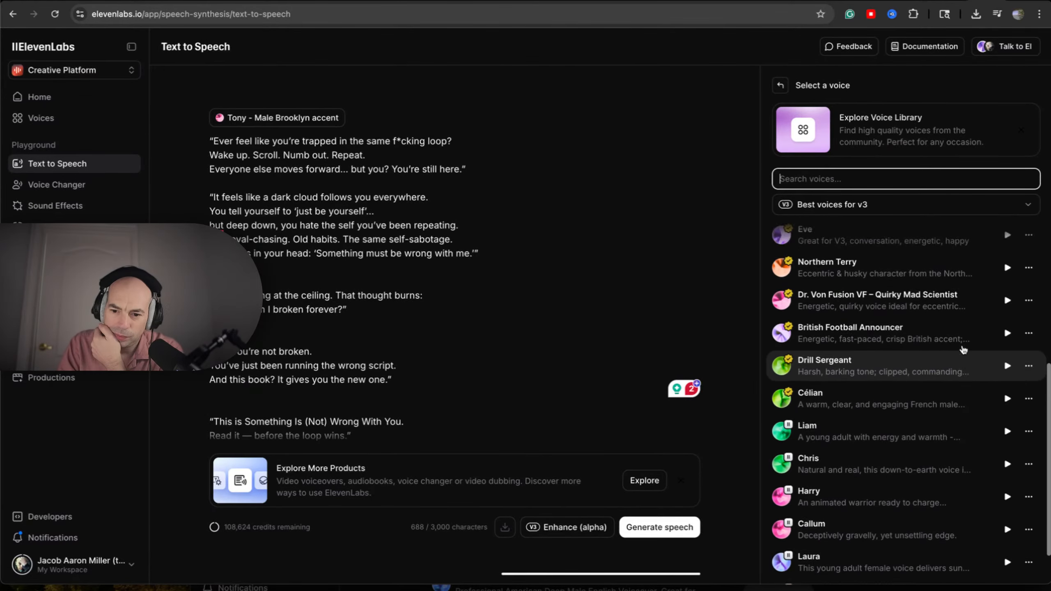
click(1007, 377)
scroll(982, 365, up, 2)
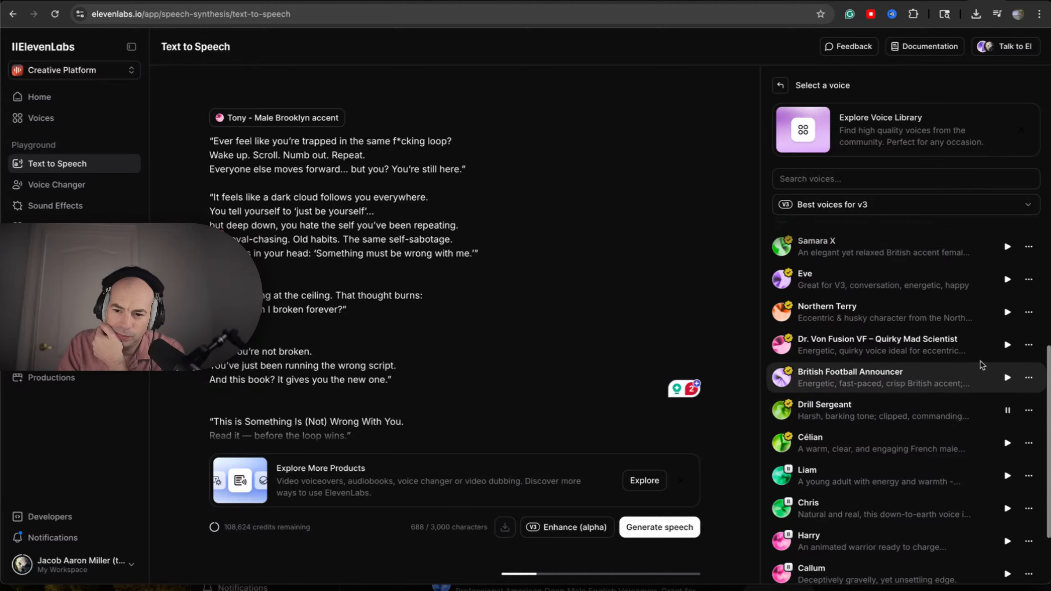
scroll(982, 365, up, 4)
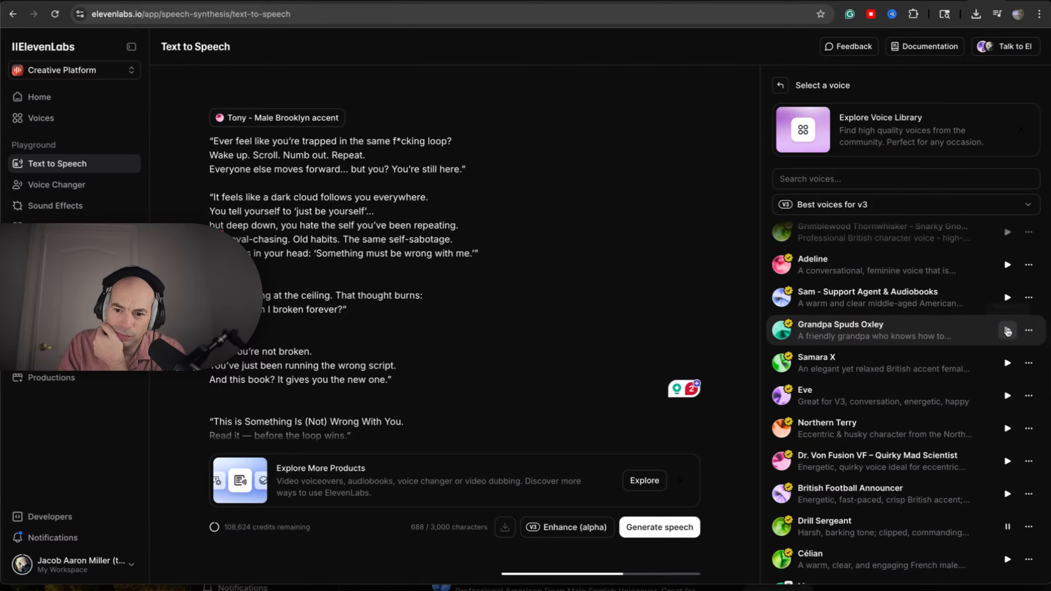
click(1008, 332)
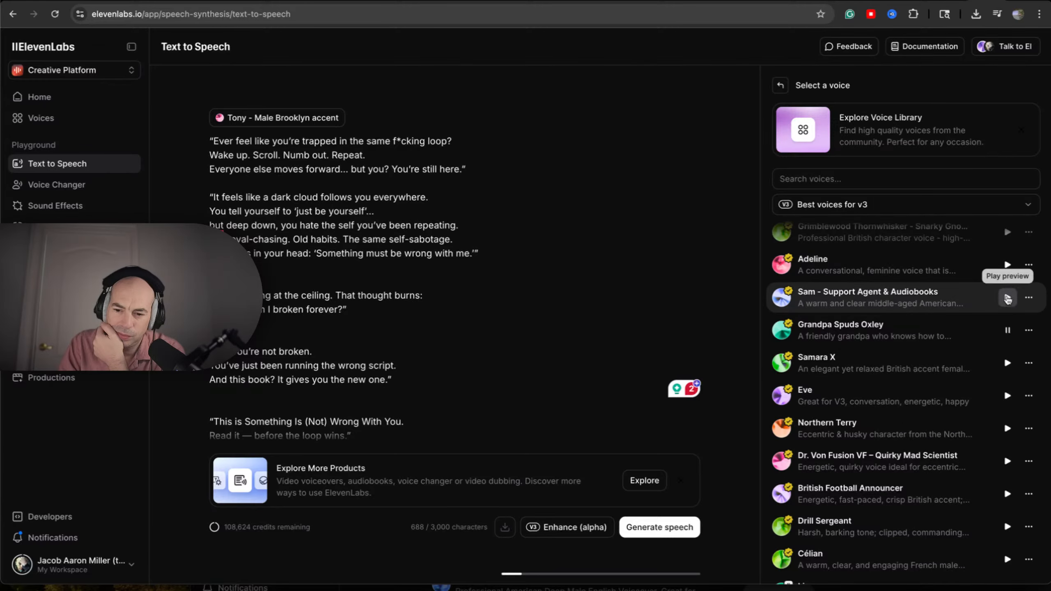
scroll(1007, 298, up, 3)
click(1008, 290)
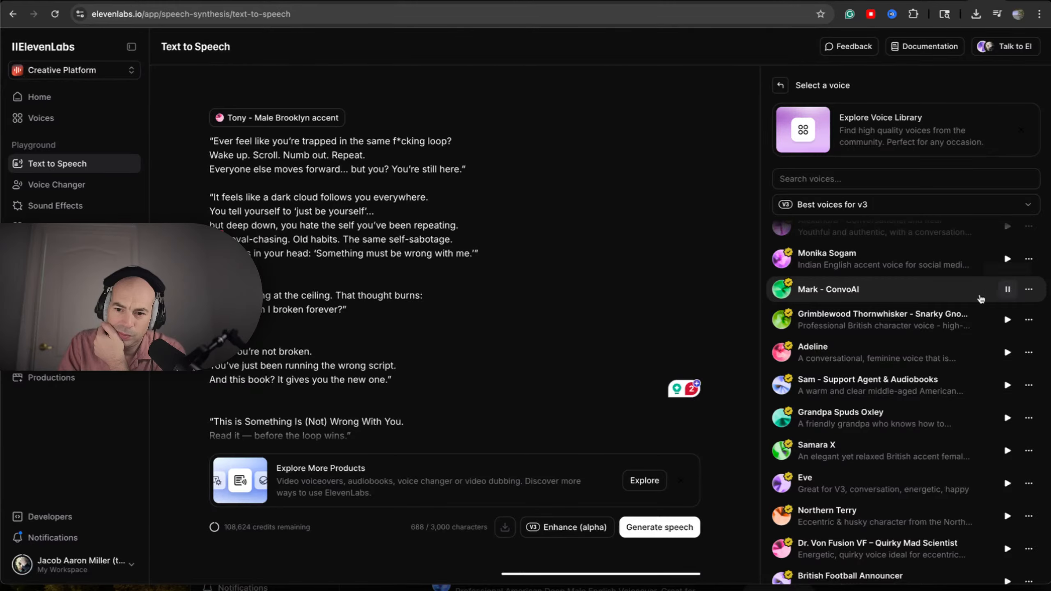
Step: Look through the whole list of best voices for v3 and preview Célian and Harry
scroll(981, 298, up, 7)
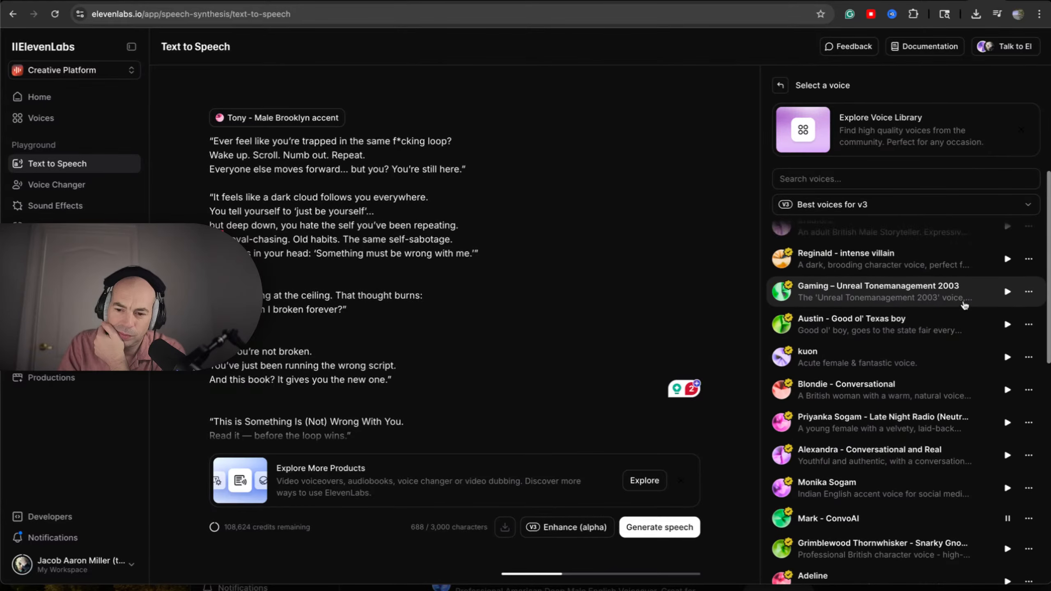
scroll(964, 305, up, 3)
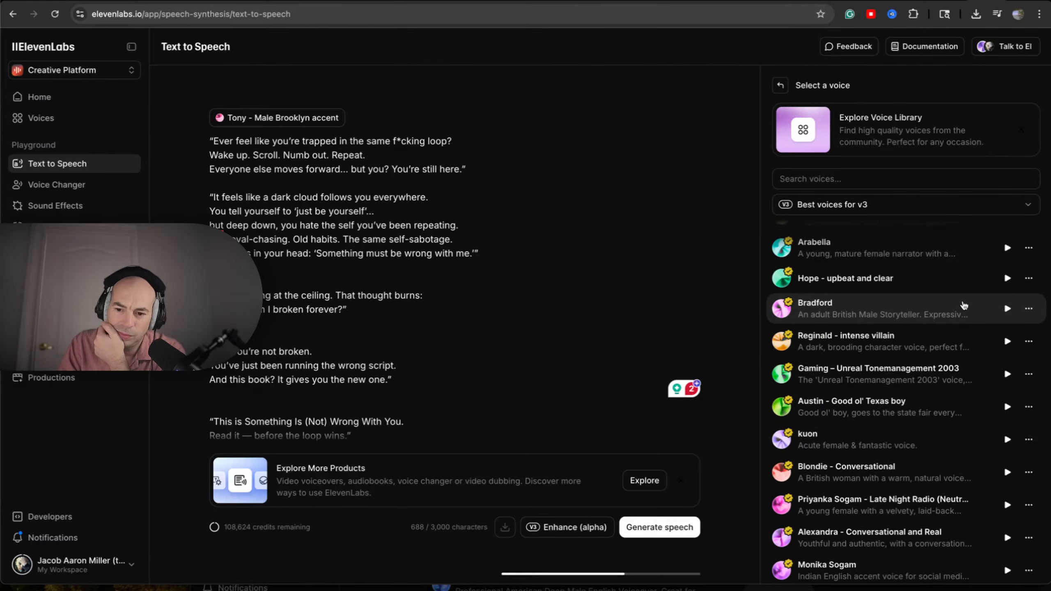
scroll(965, 305, down, 14)
scroll(964, 306, up, 2)
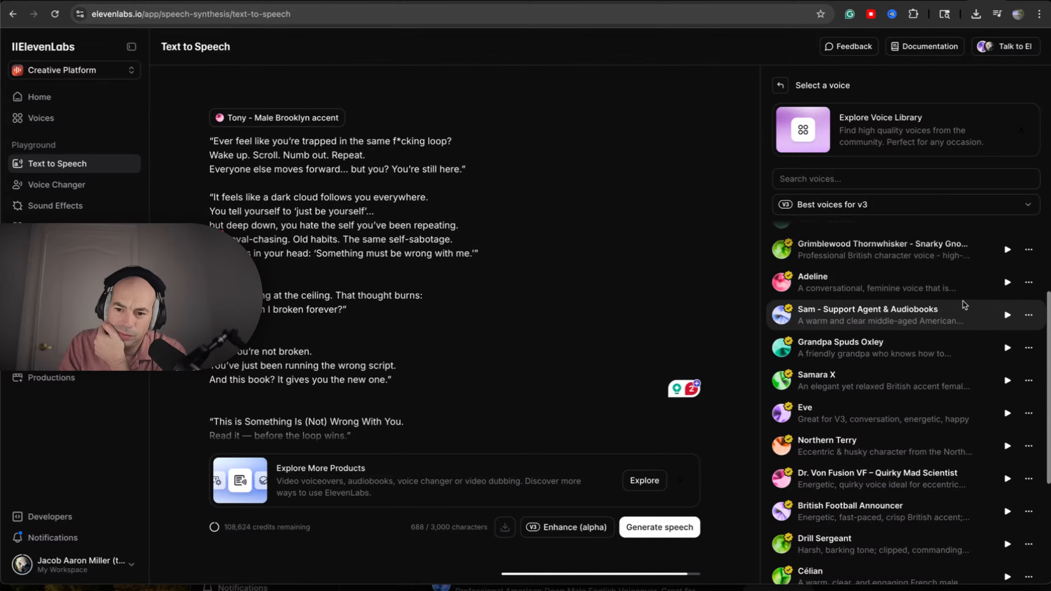
scroll(964, 306, up, 2)
scroll(964, 305, down, 4)
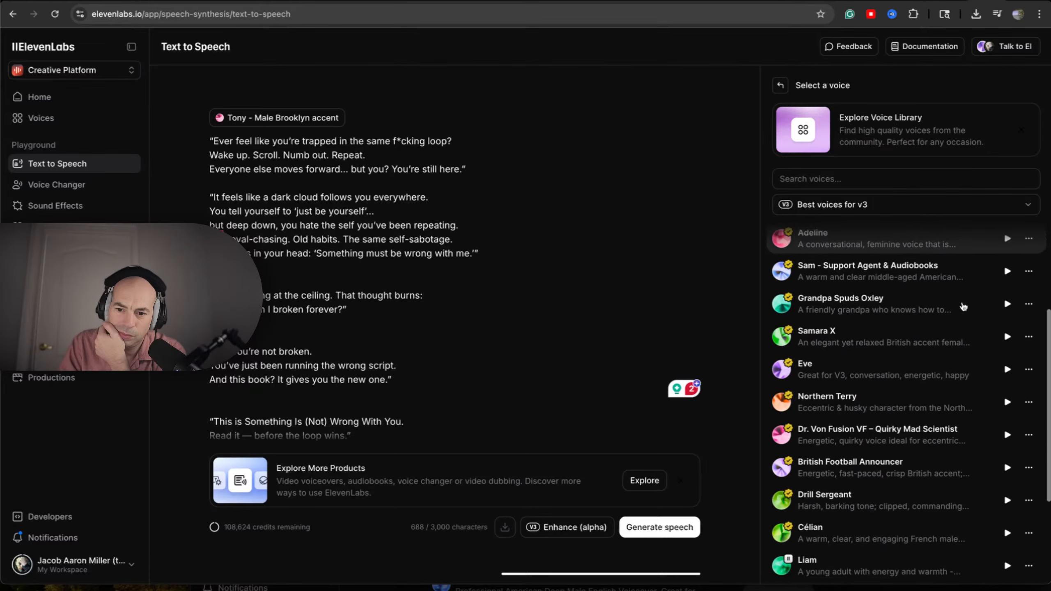
scroll(963, 306, down, 3)
scroll(964, 306, up, 3)
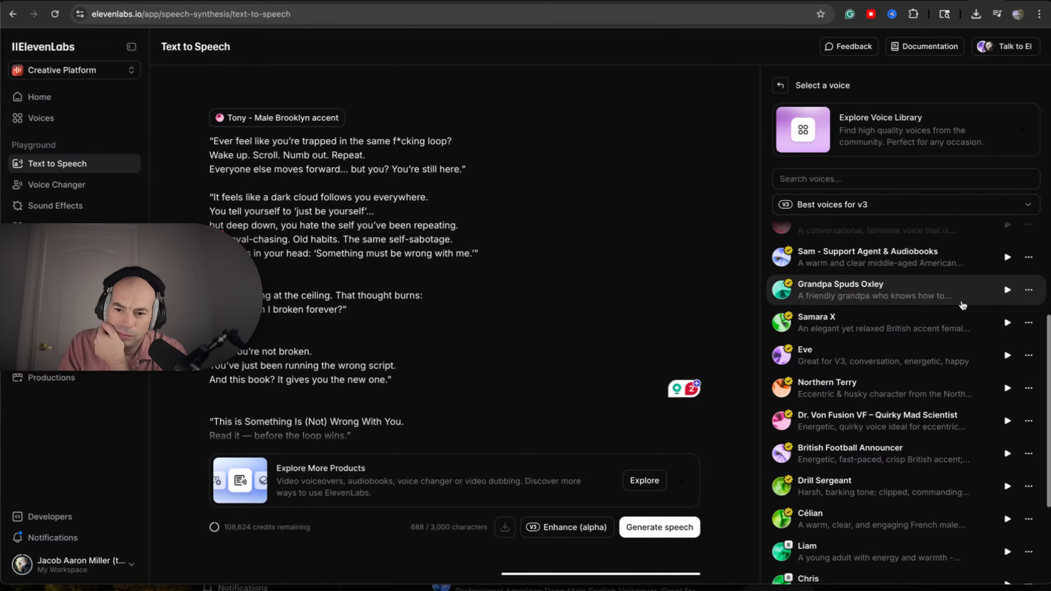
scroll(964, 306, down, 6)
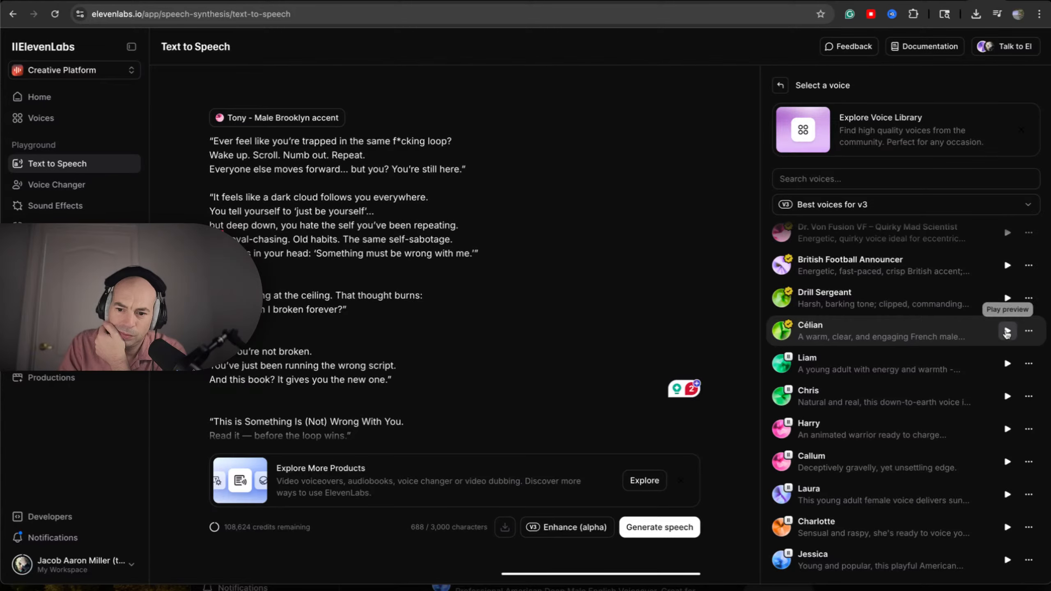
click(1007, 332)
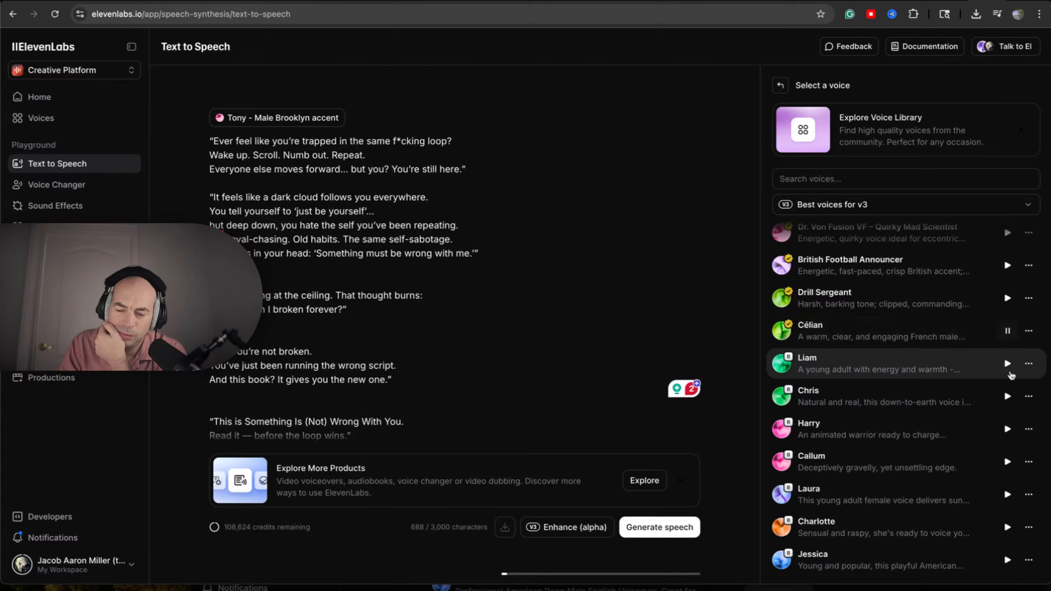
click(1008, 429)
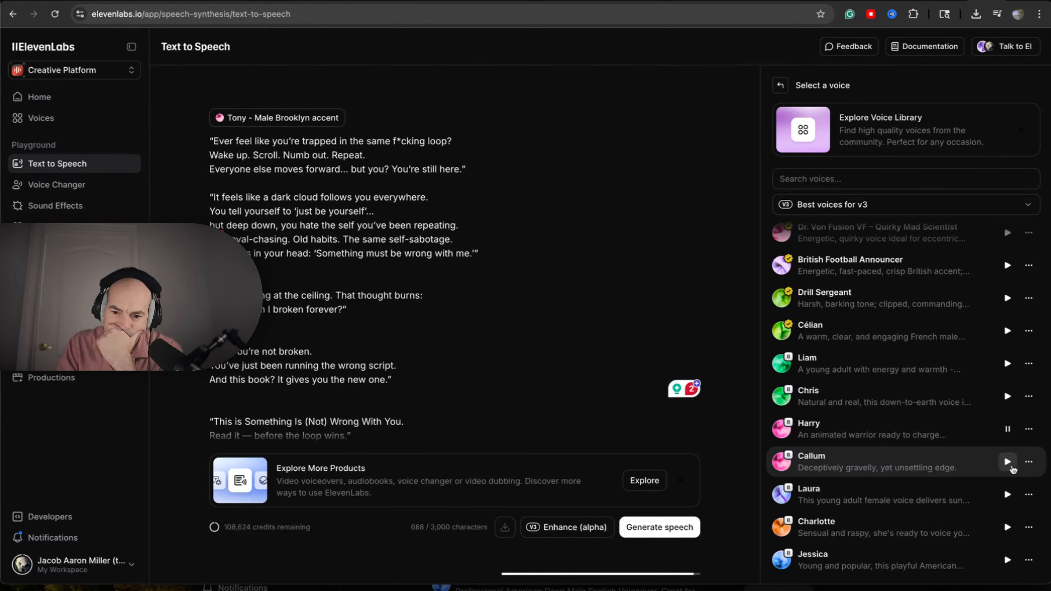
Step: Preview Callum among the best voices for v3 and switch the voice list to all saved voices
click(1011, 465)
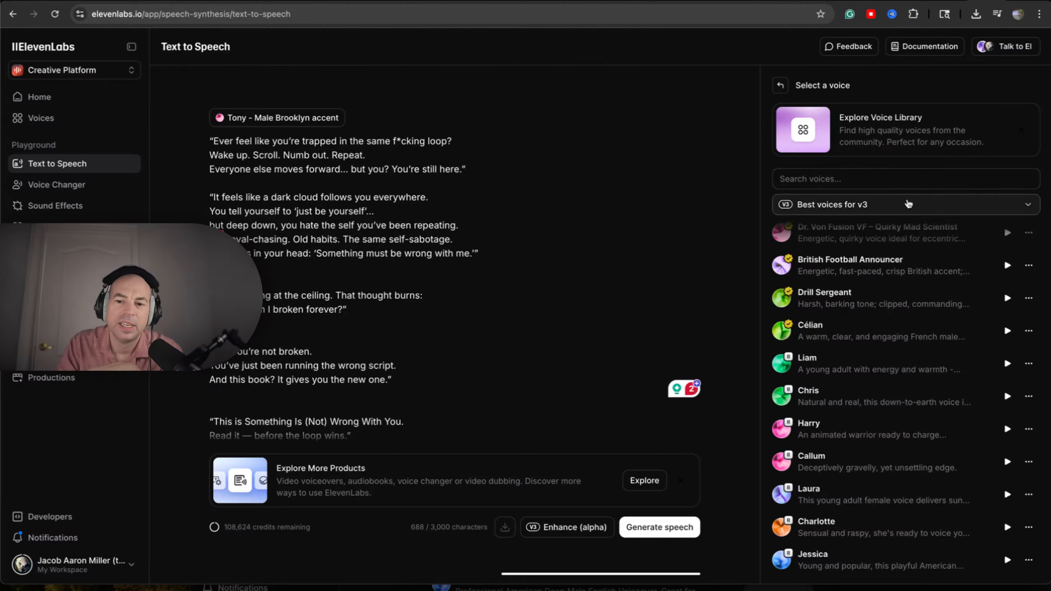
click(907, 176)
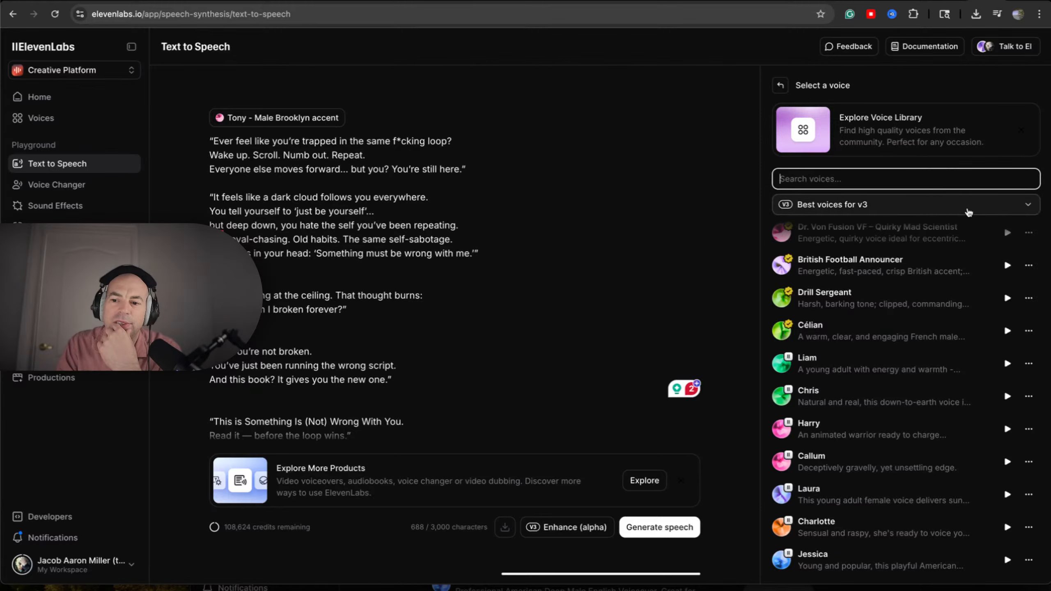
click(965, 212)
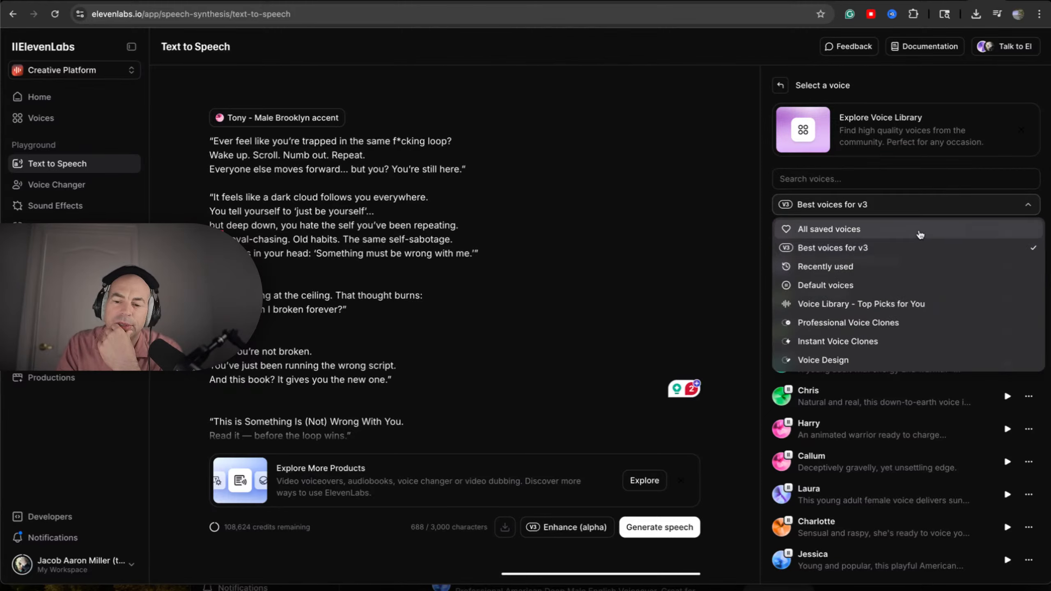
click(920, 231)
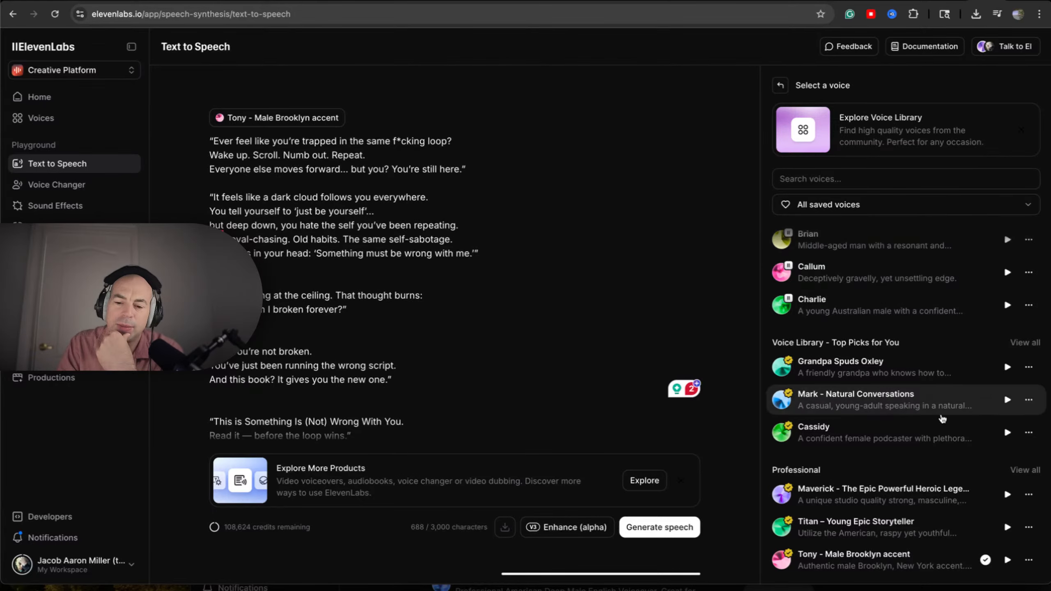
Step: Preview Maverick - The Epic Powerful Heroic Legend among the professional voices and choose it as the script's voice
scroll(957, 447, up, 2)
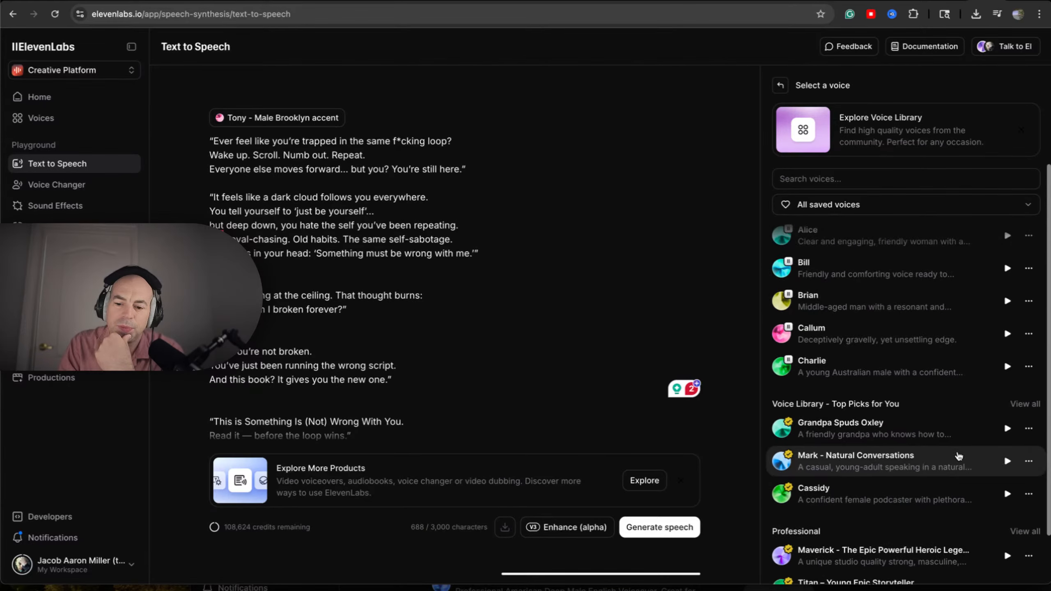
scroll(959, 456, down, 2)
click(1007, 494)
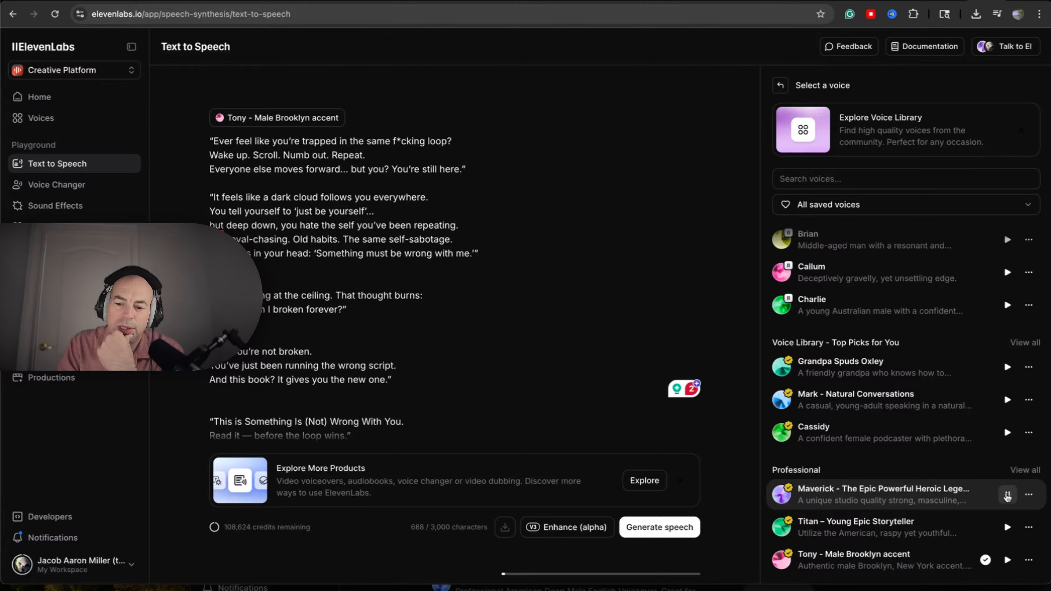
click(1008, 496)
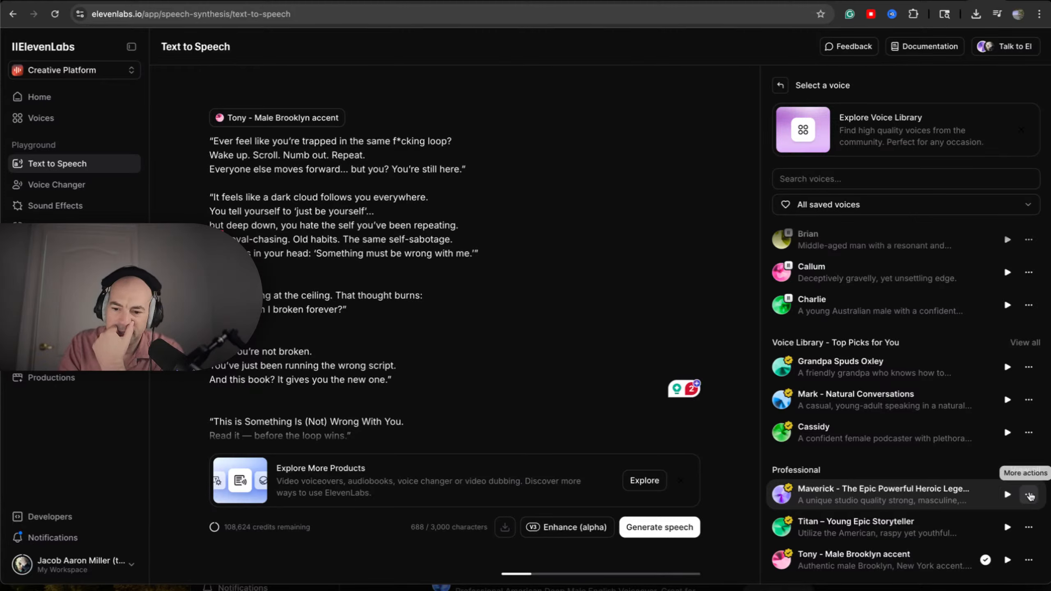
click(964, 502)
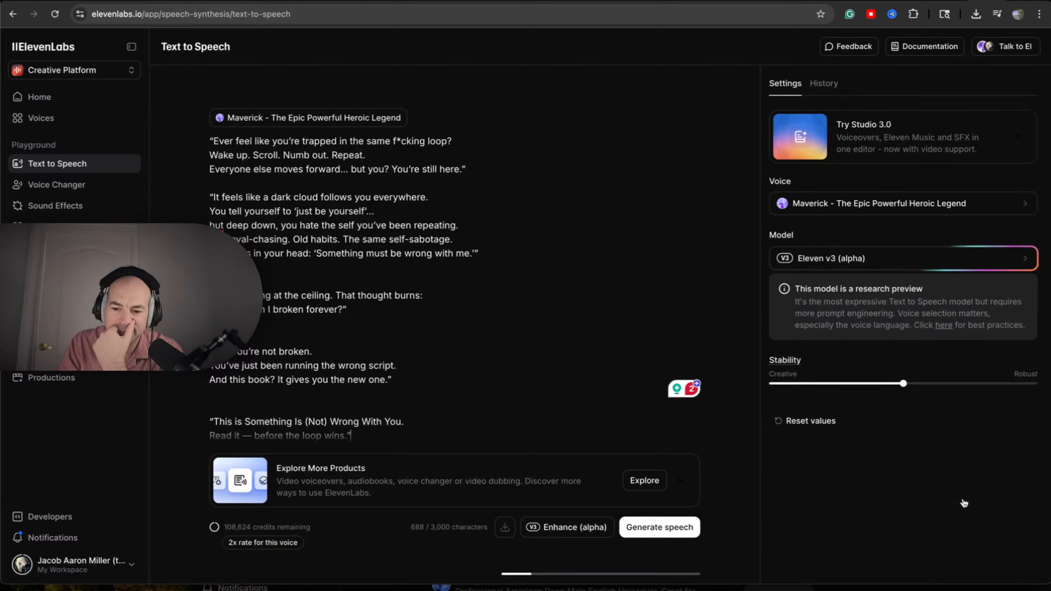
Step: Set the stability to Natural, generate the script's speech and listen to part of Generation 1
mouse_move(907, 386)
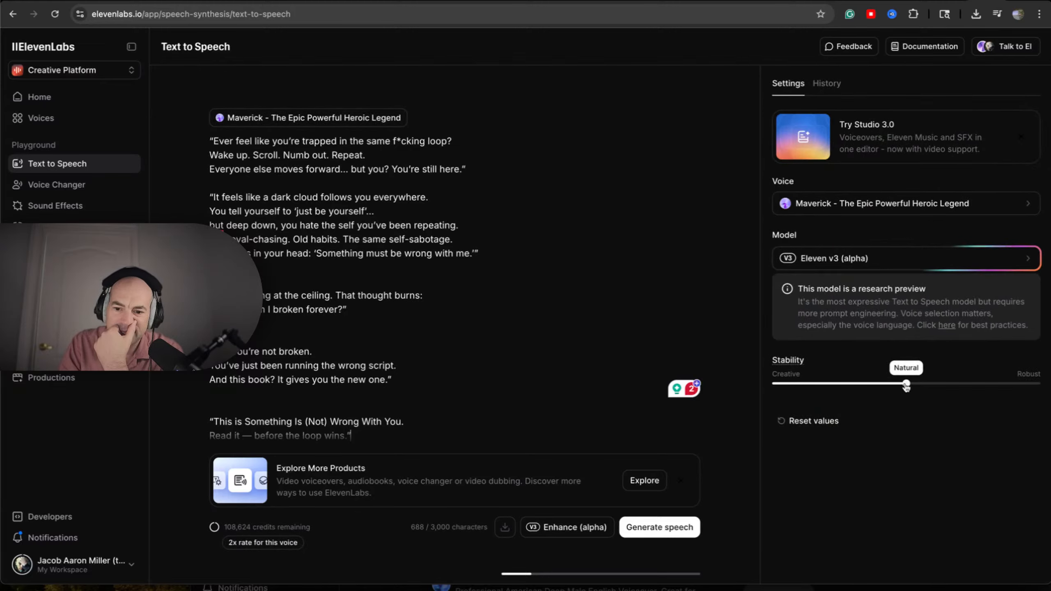
drag(855, 387, 816, 389)
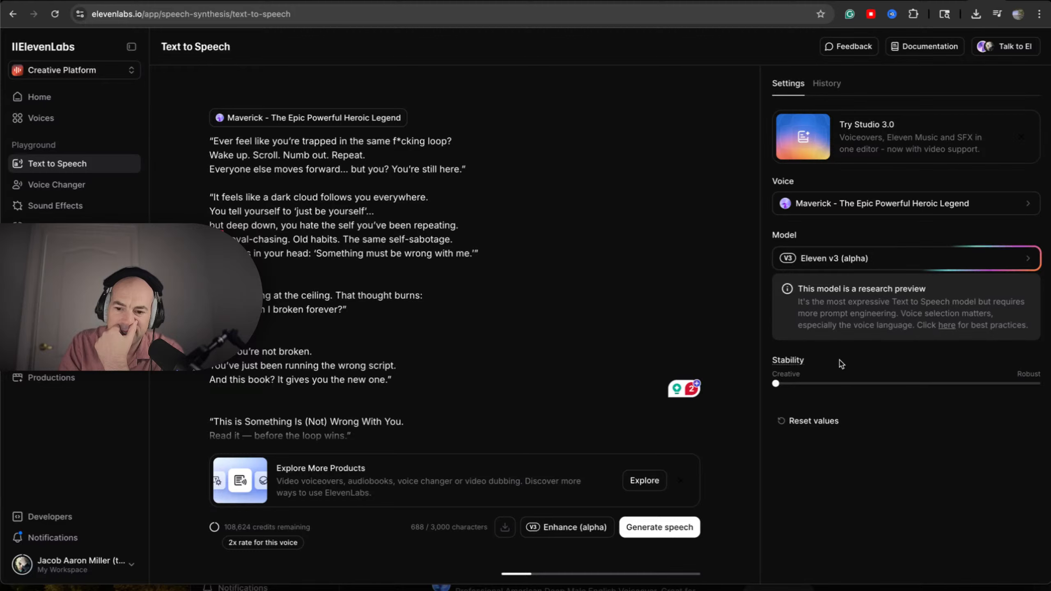
drag(821, 387, 910, 389)
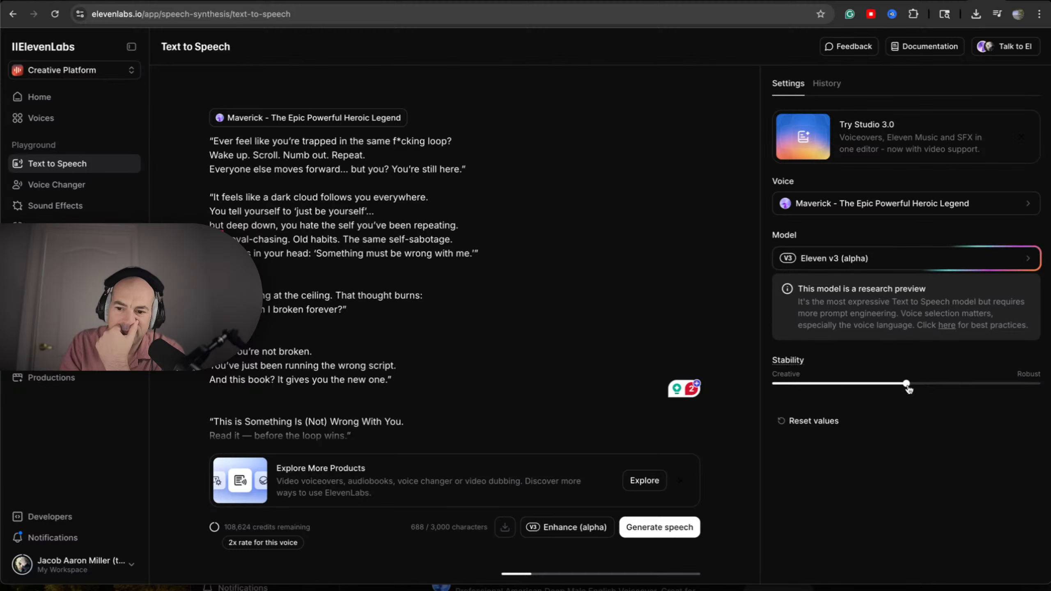
click(673, 533)
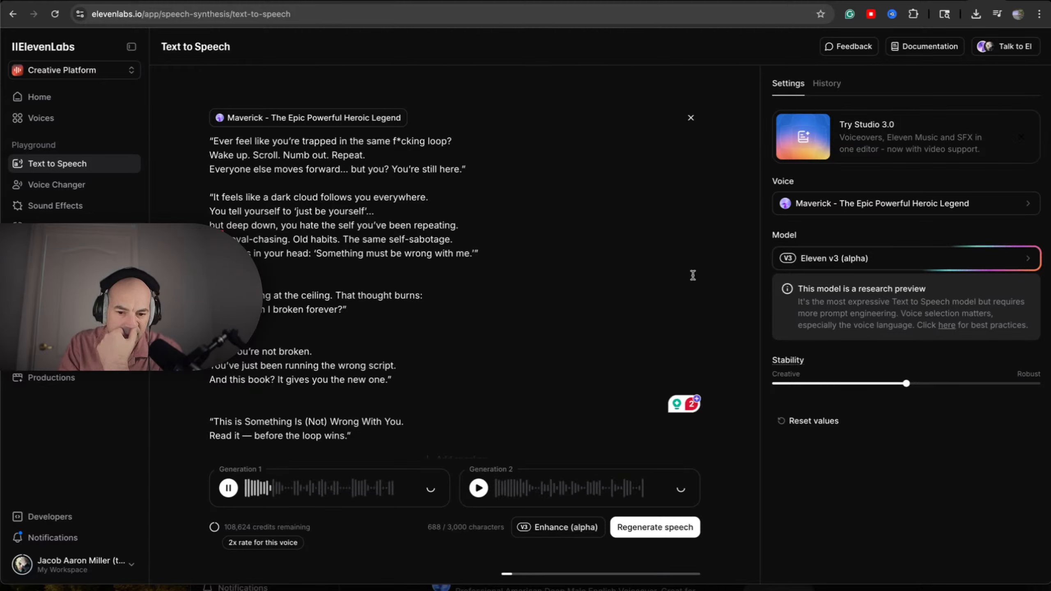
scroll(650, 286, up, 1)
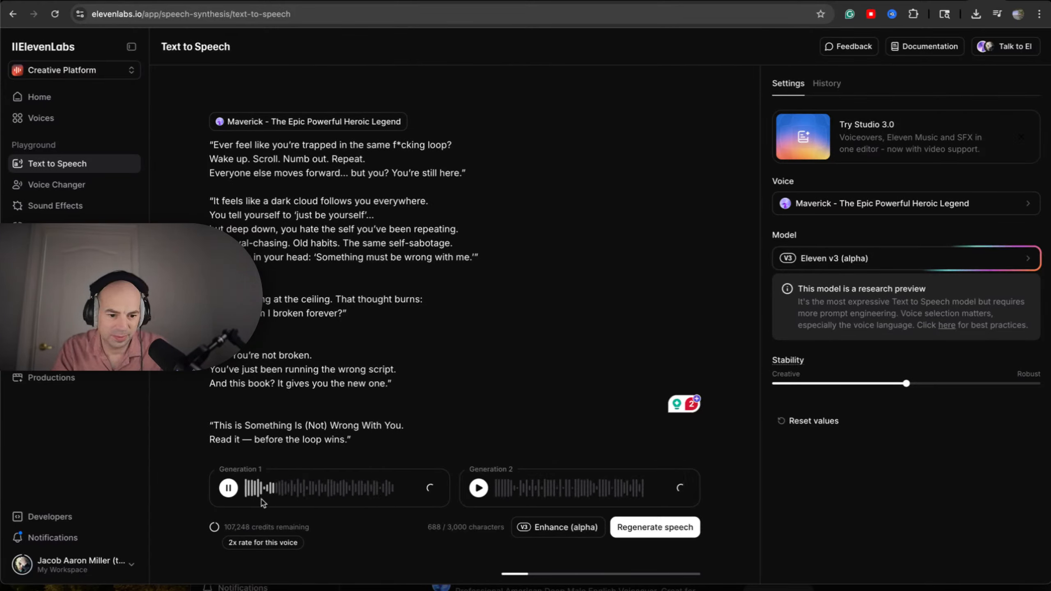
click(229, 490)
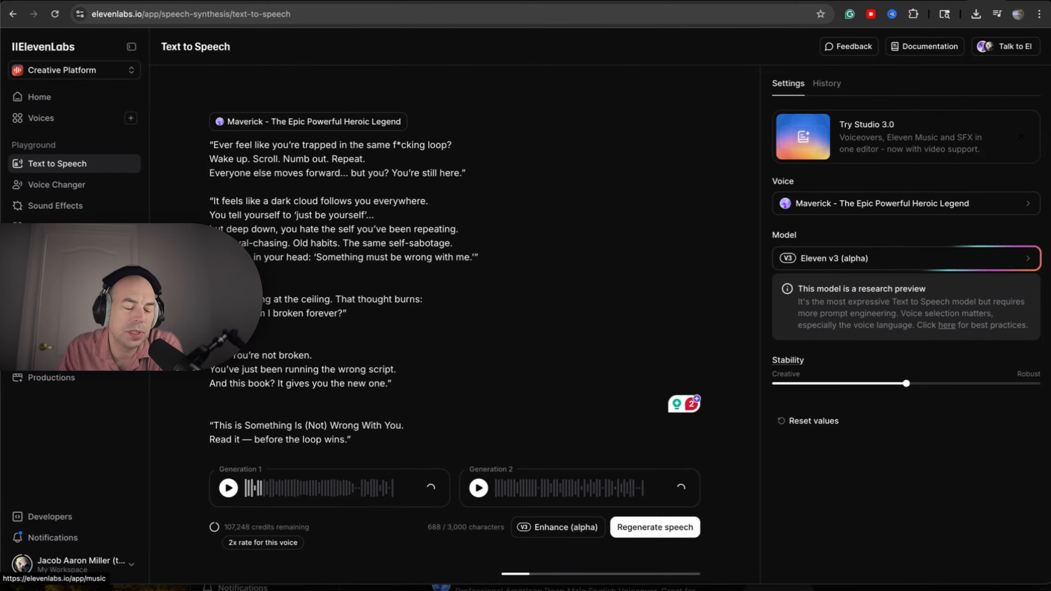
Step: Open the music generator, enter the prompt ""Fight Club" (film) inspired trailer music" and open the number of variants setting
click(53, 248)
click(575, 221)
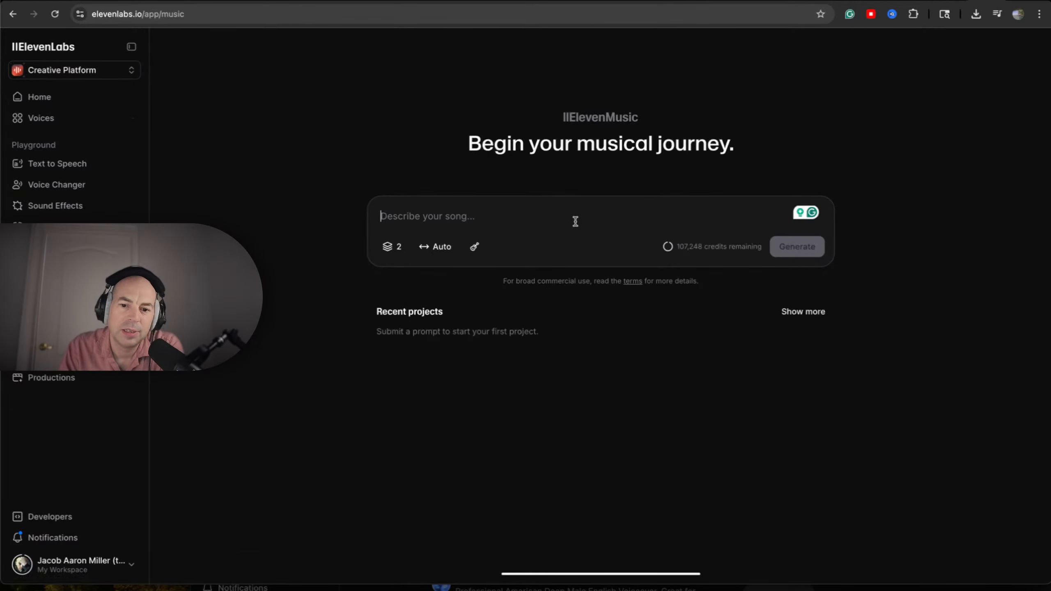
text(Fight Club)
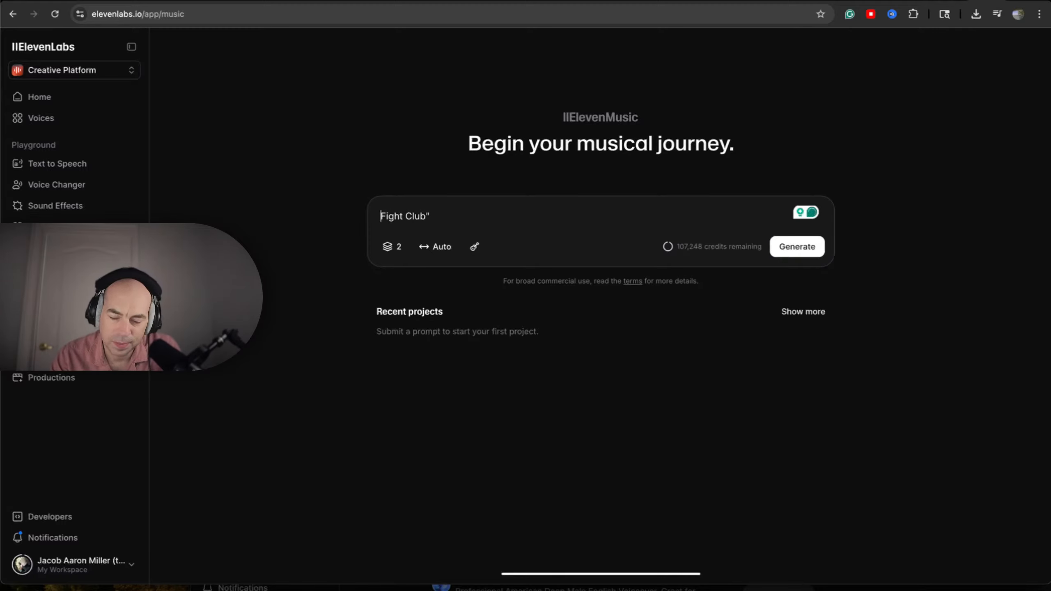
text(")
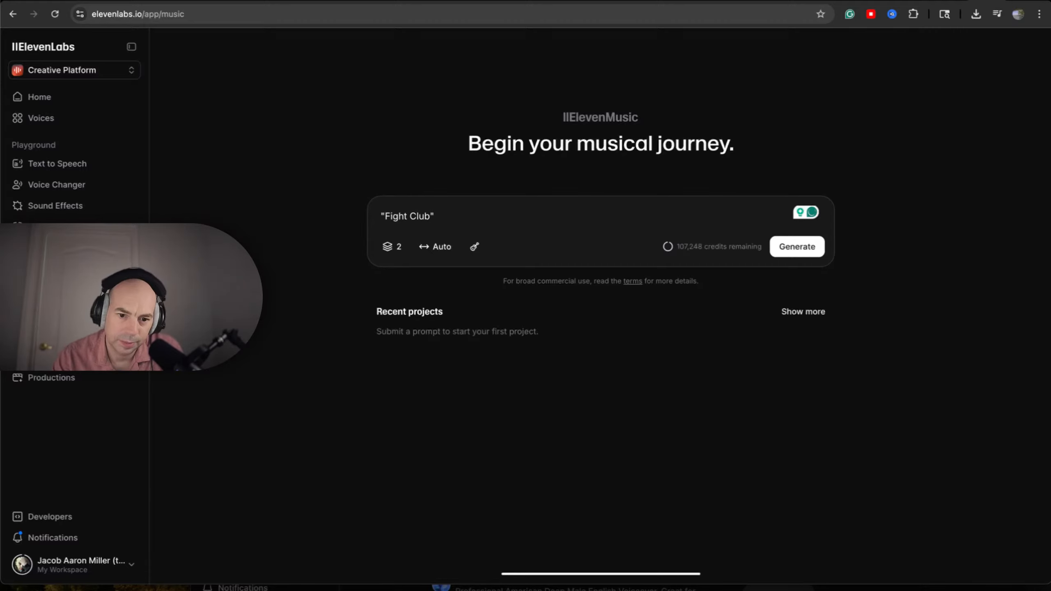
text(inspired)
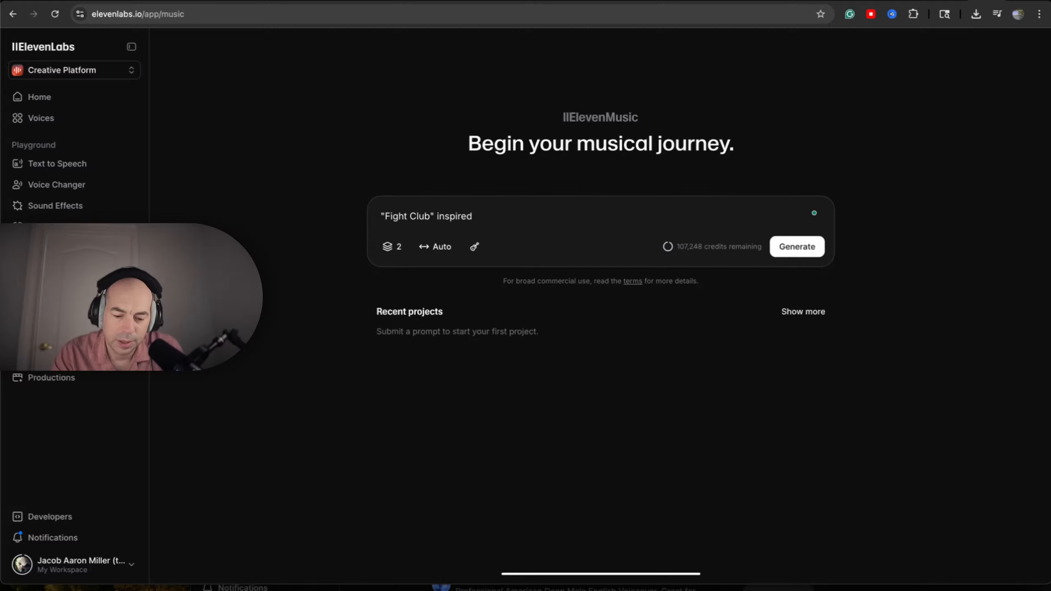
text( trailer mu)
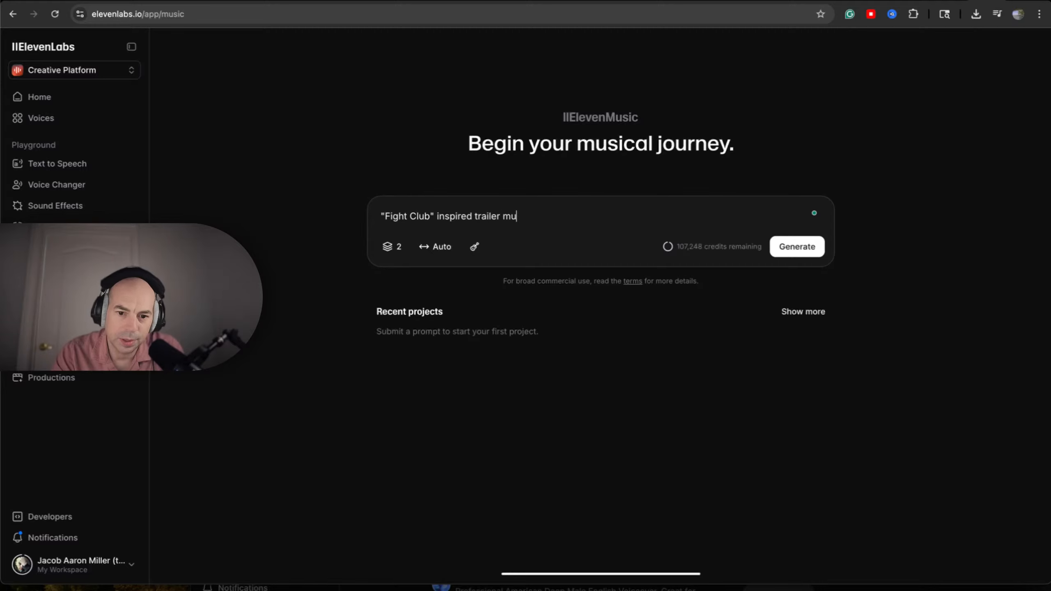
text(sic)
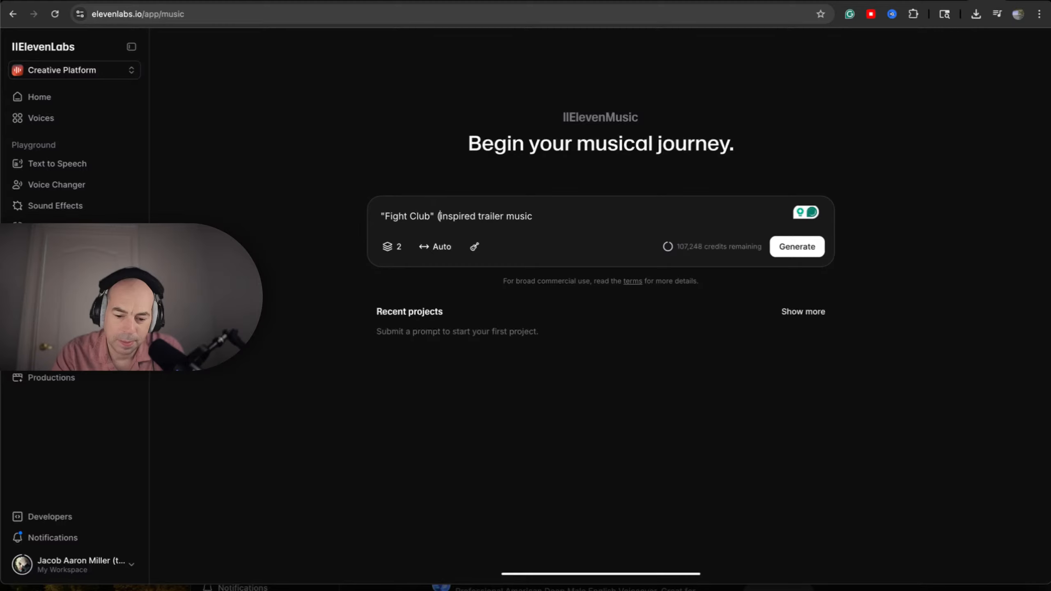
text((film))
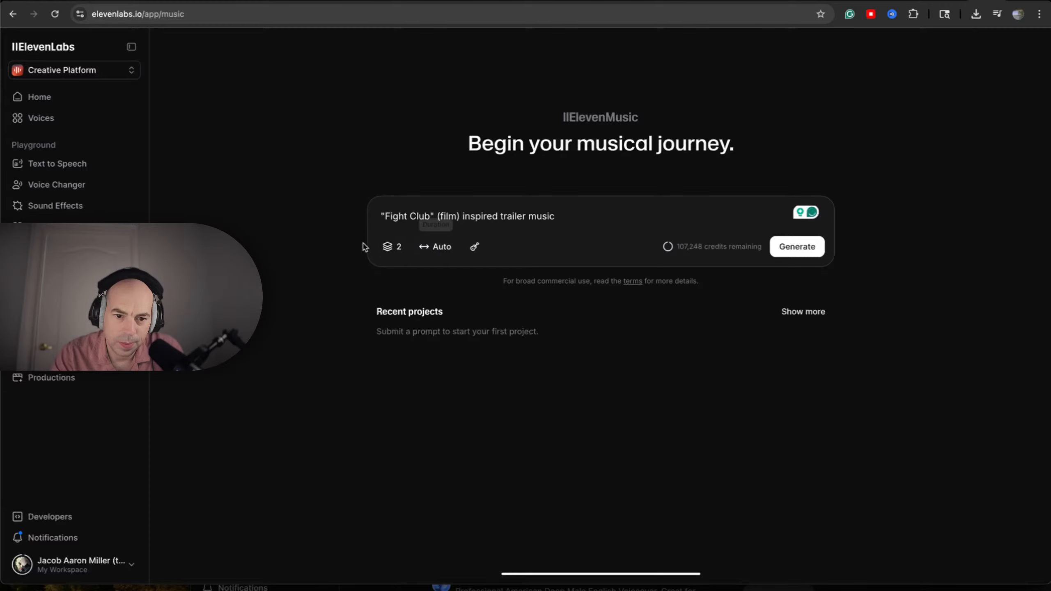
click(387, 247)
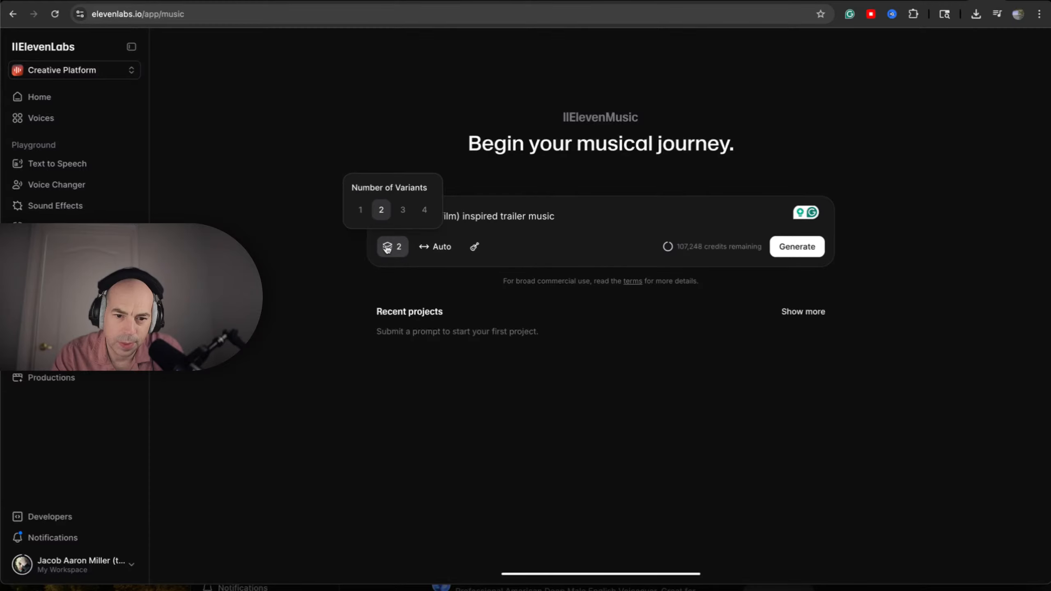
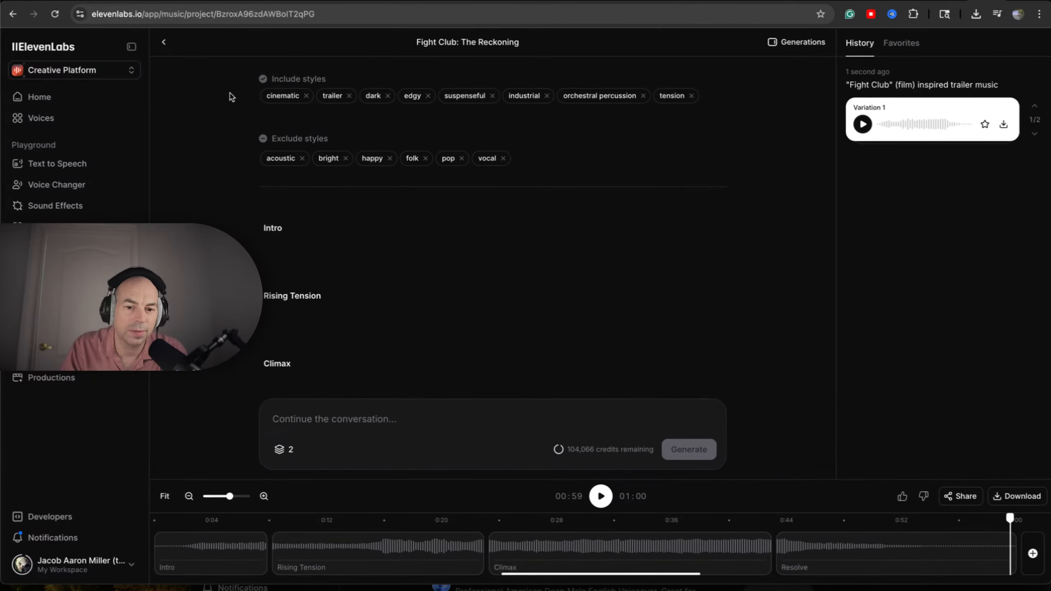
Step: Generate a revision of the track with the follow-up prompt "add more pulsing throughout to keep the listener engged"
click(388, 419)
text(add)
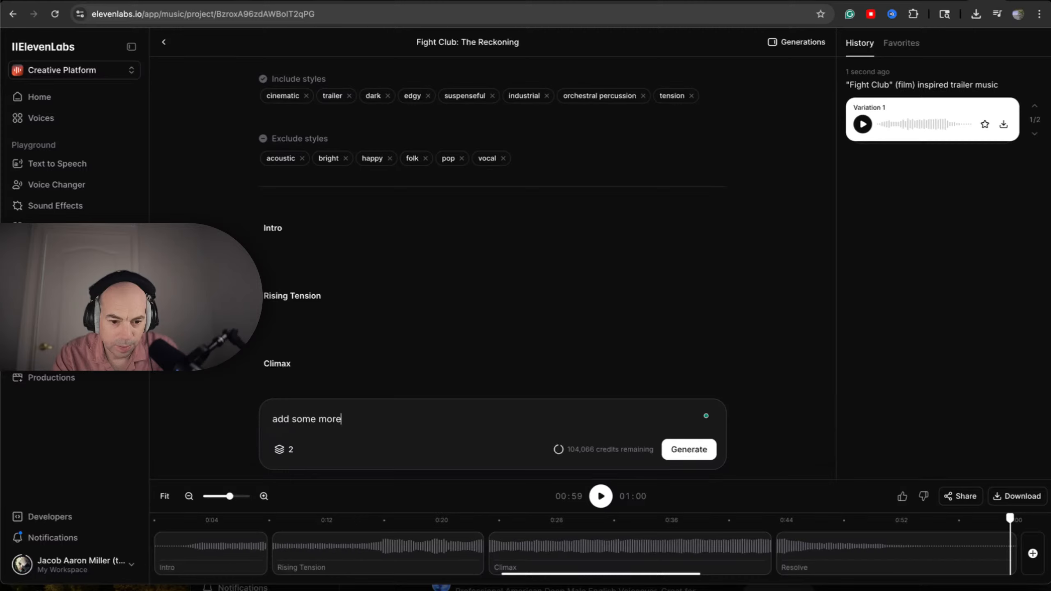
text(some pulsing to the intro and rising ten)
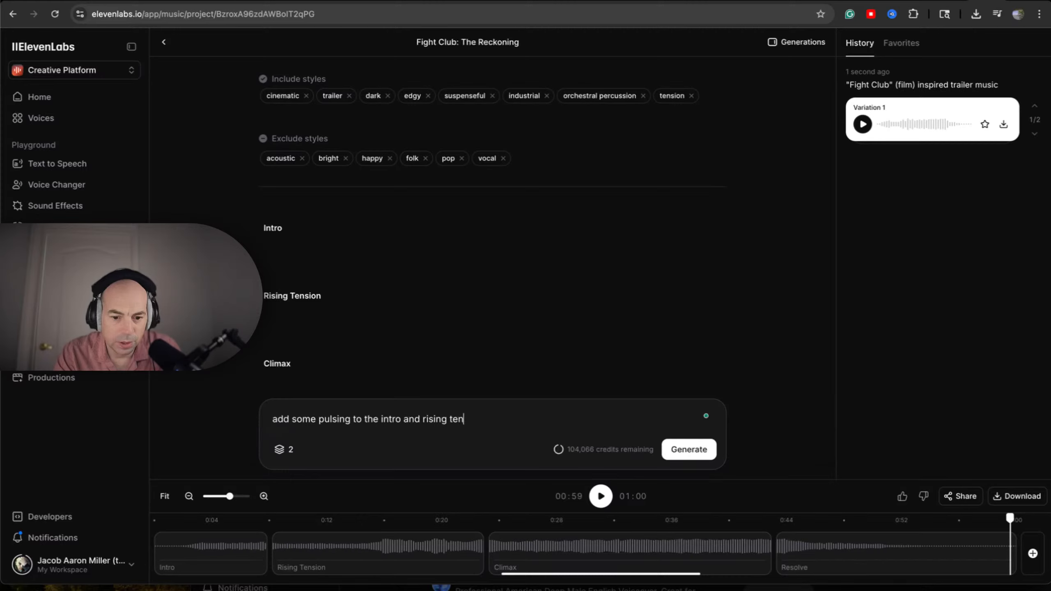
key(BackSpace)
key(BackSpace)
key(BackSpace)
key(BackSpace)
key(BackSpace)
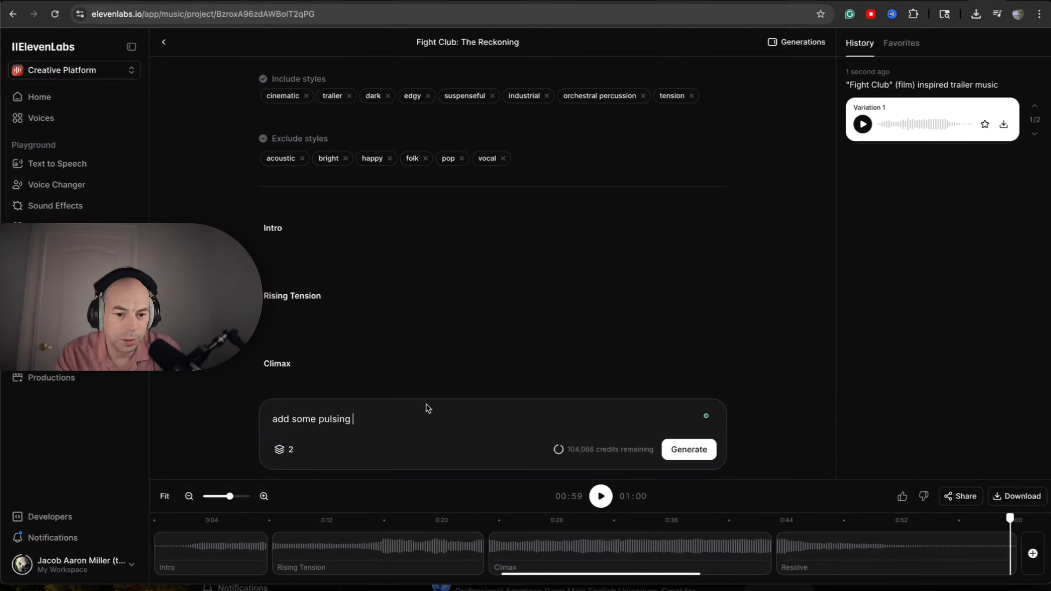
double_click(306, 420)
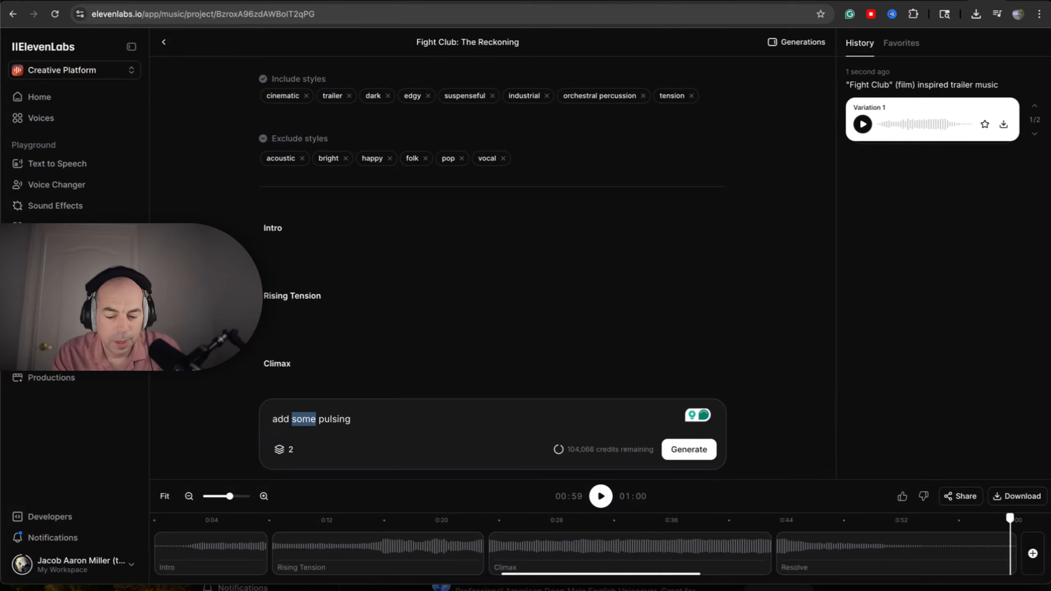
text(more)
click(356, 412)
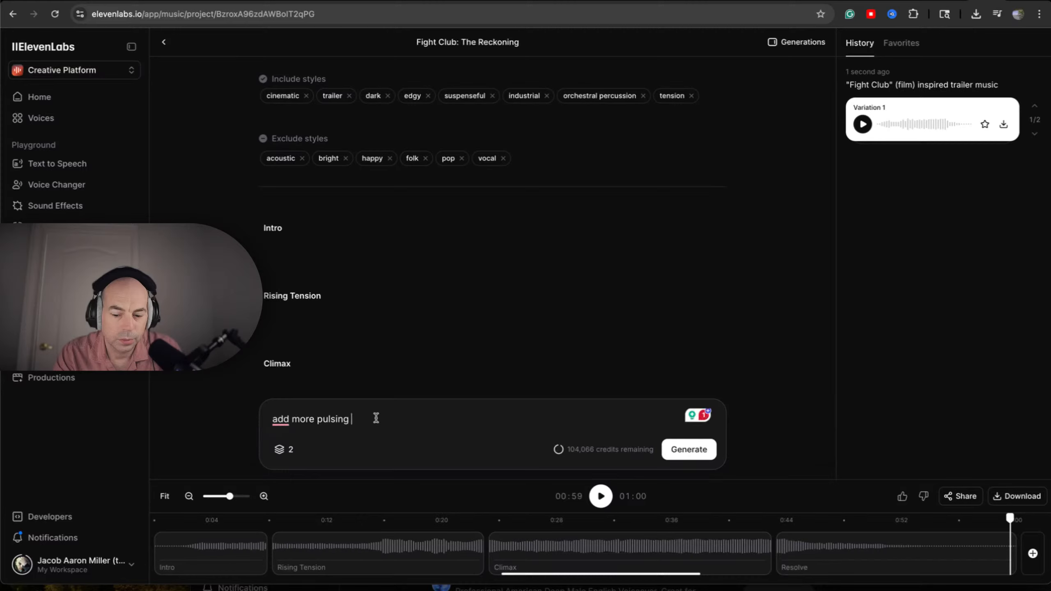
text(thr)
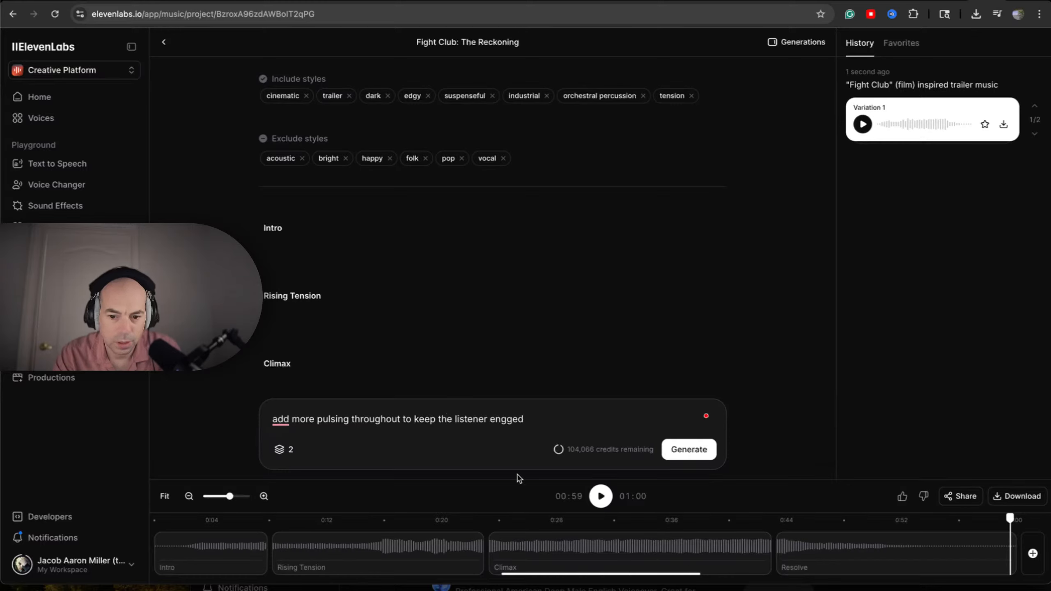
click(699, 457)
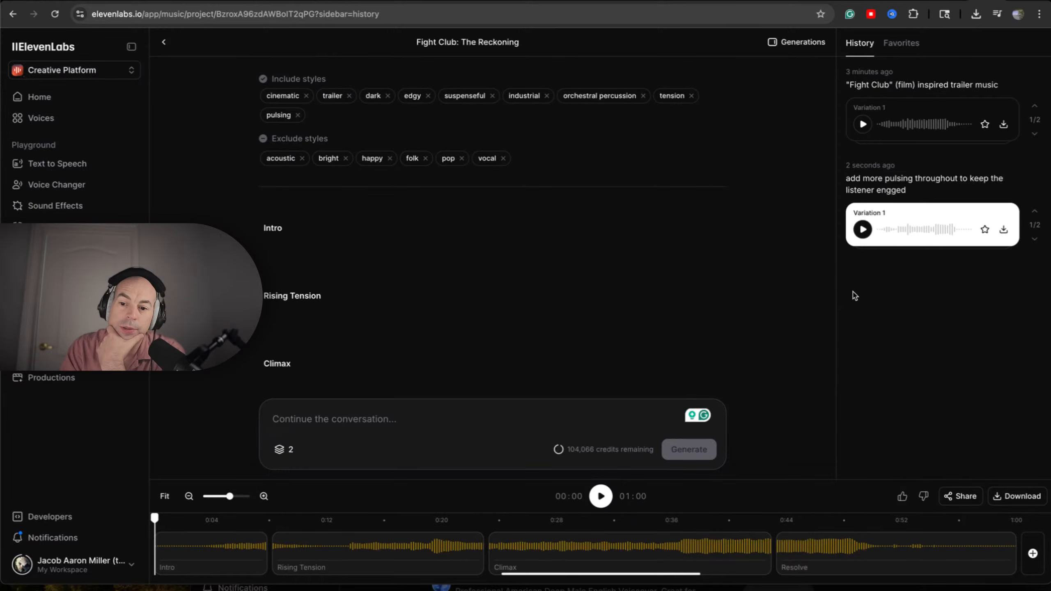
Step: Listen to the revised Variation 1 and generate another revision prompted "The climax is actually too intense. And I need some pulsing in the intro."
click(864, 231)
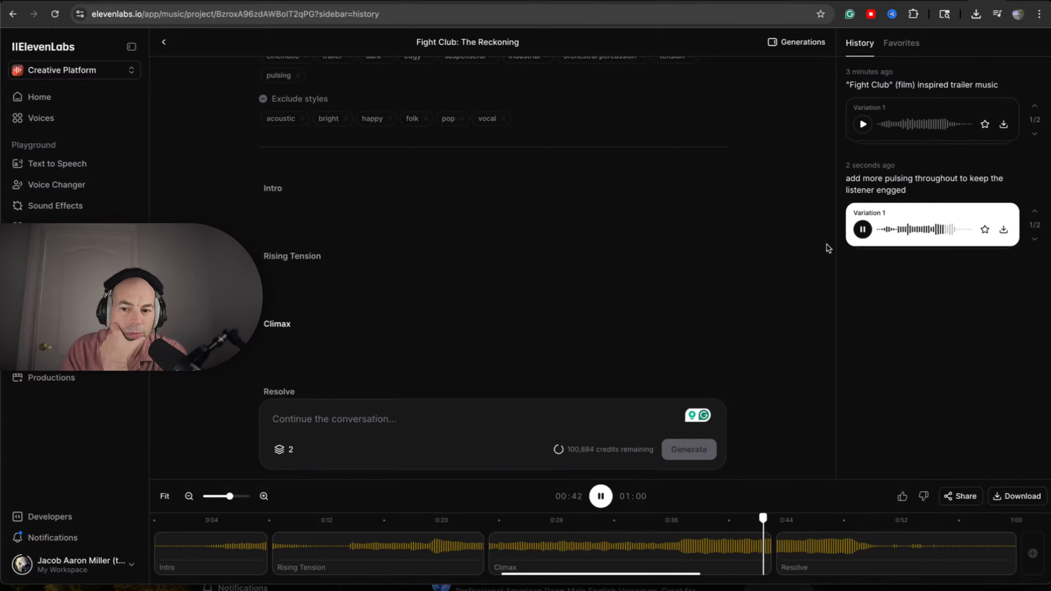
scroll(827, 248, down, 2)
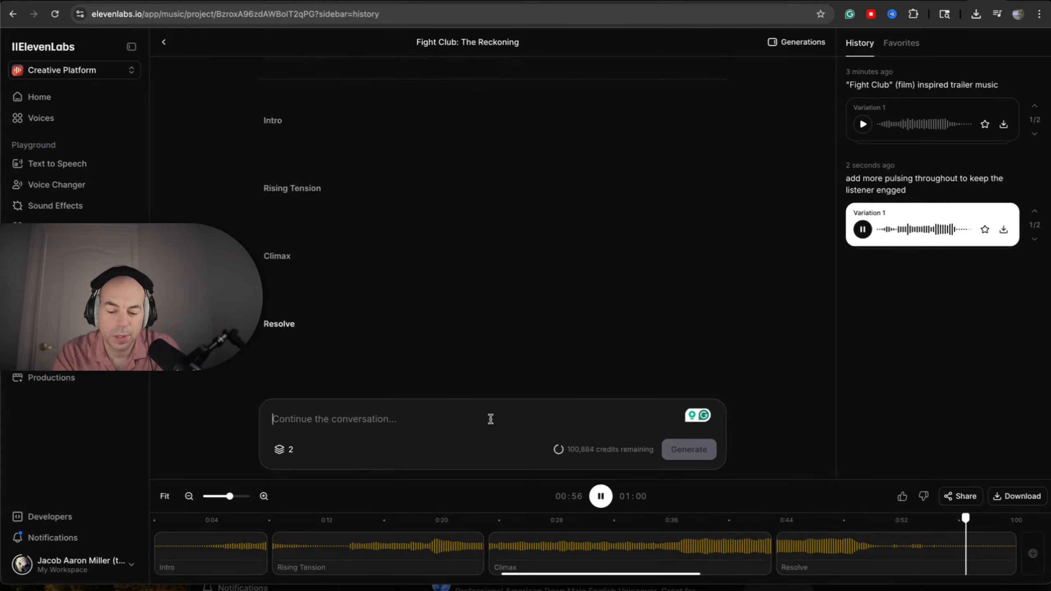
text(The c)
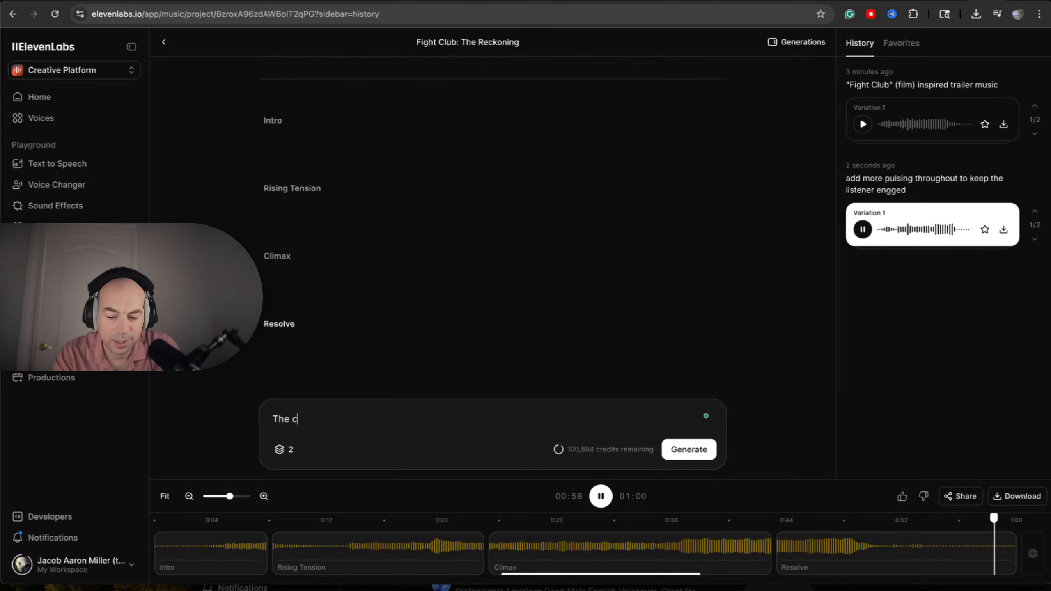
text(limax is)
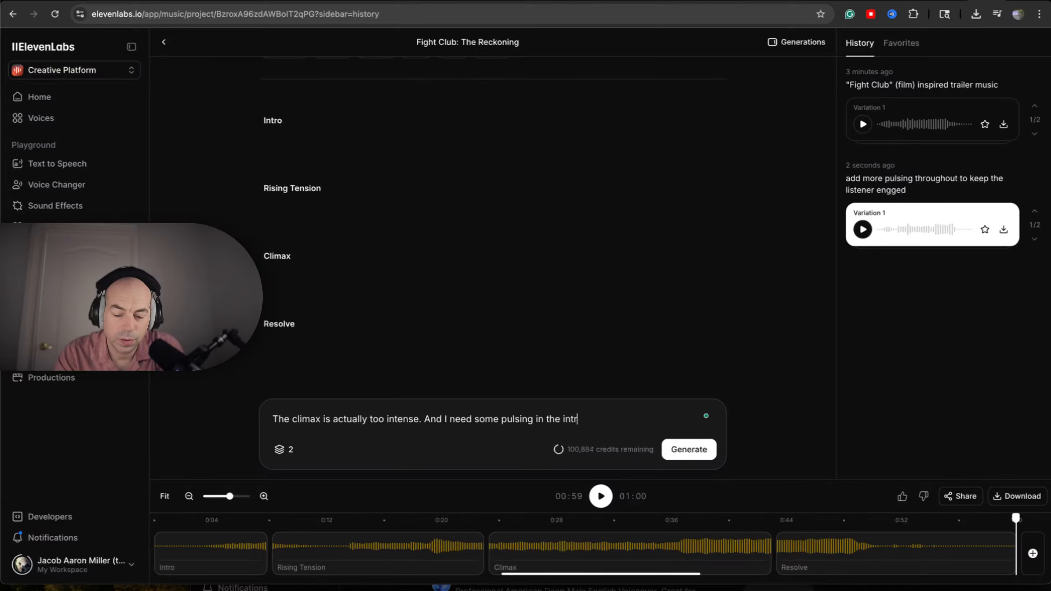
click(701, 454)
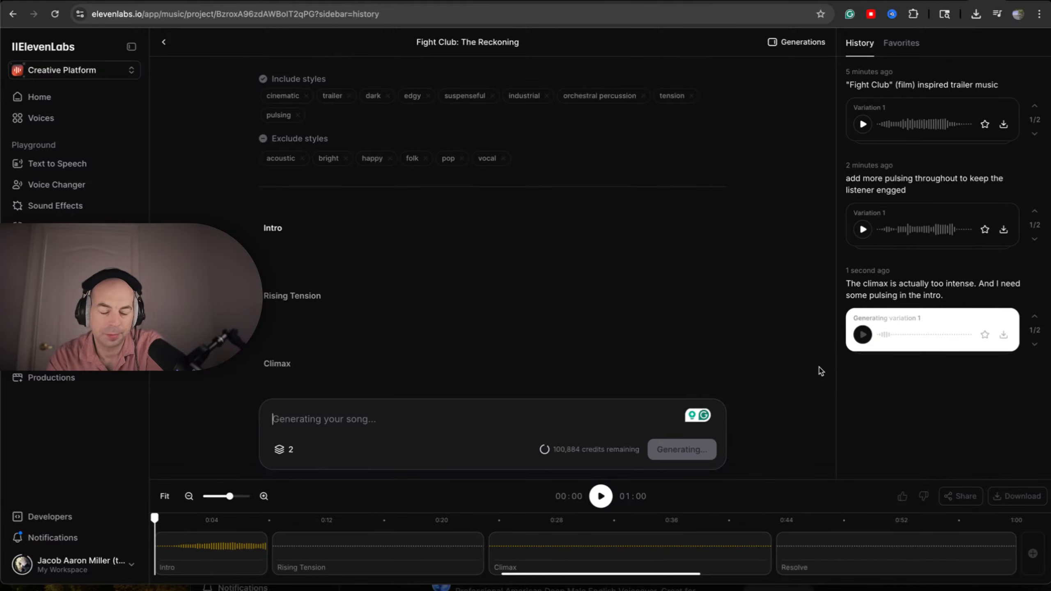
Step: Download Variation 2 of the original "Fight Club" trailer track as a WAV file into the SINWWY video1 folder
mouse_move(638, 307)
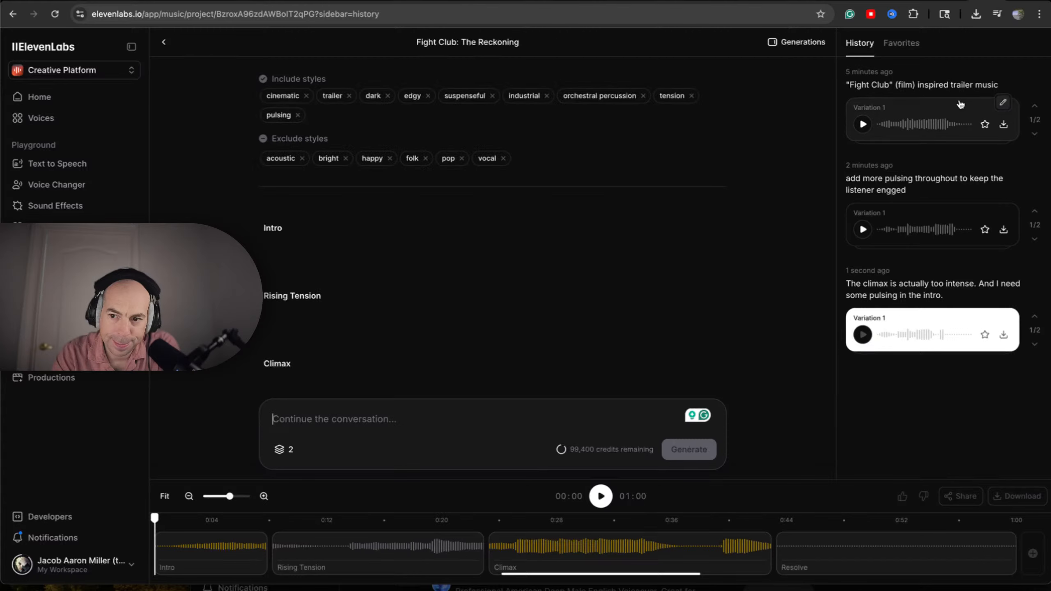
click(1035, 134)
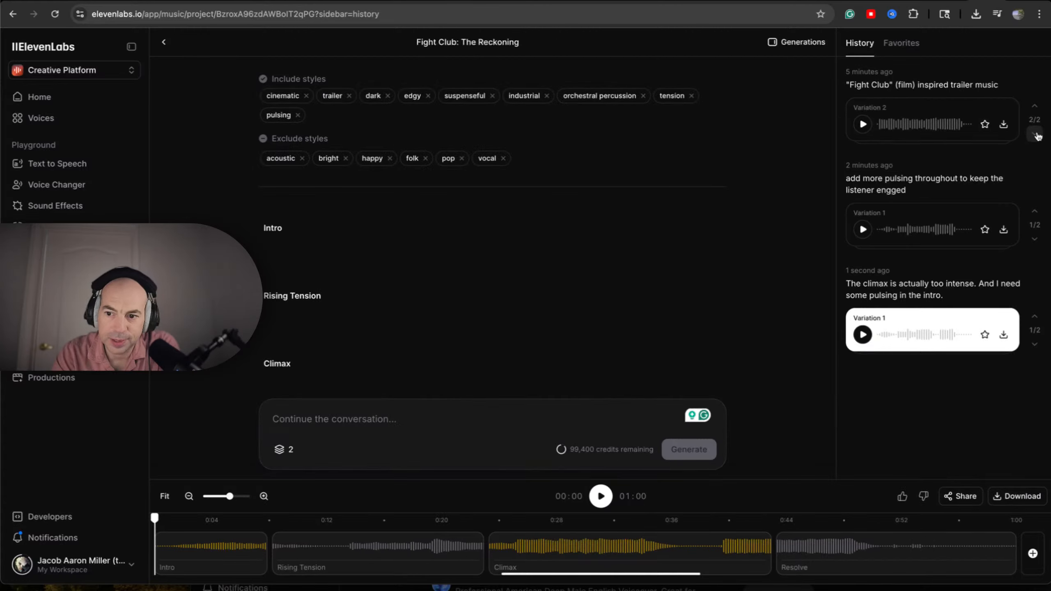
click(1005, 126)
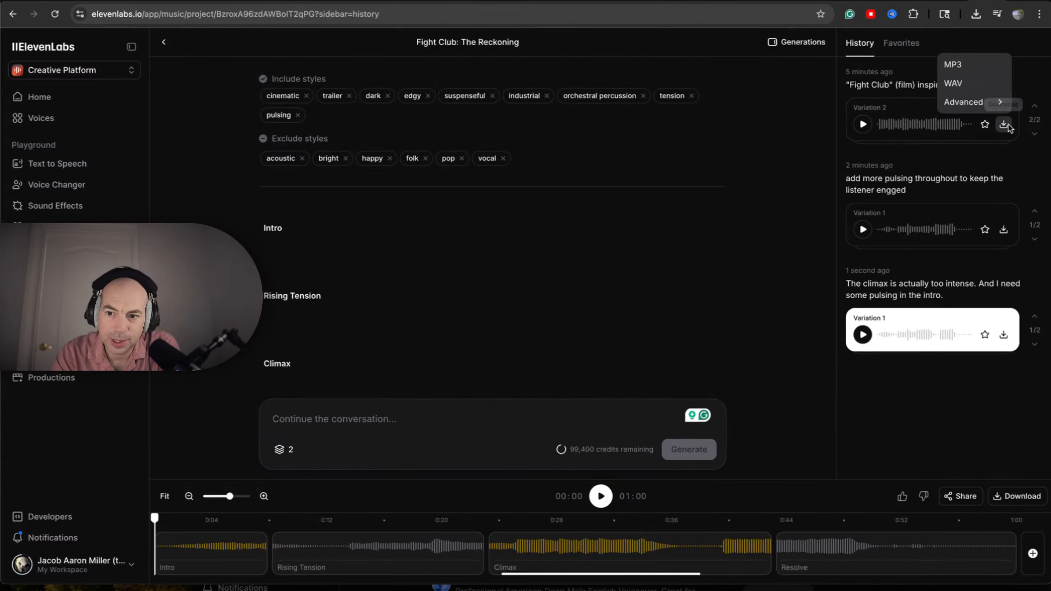
click(978, 92)
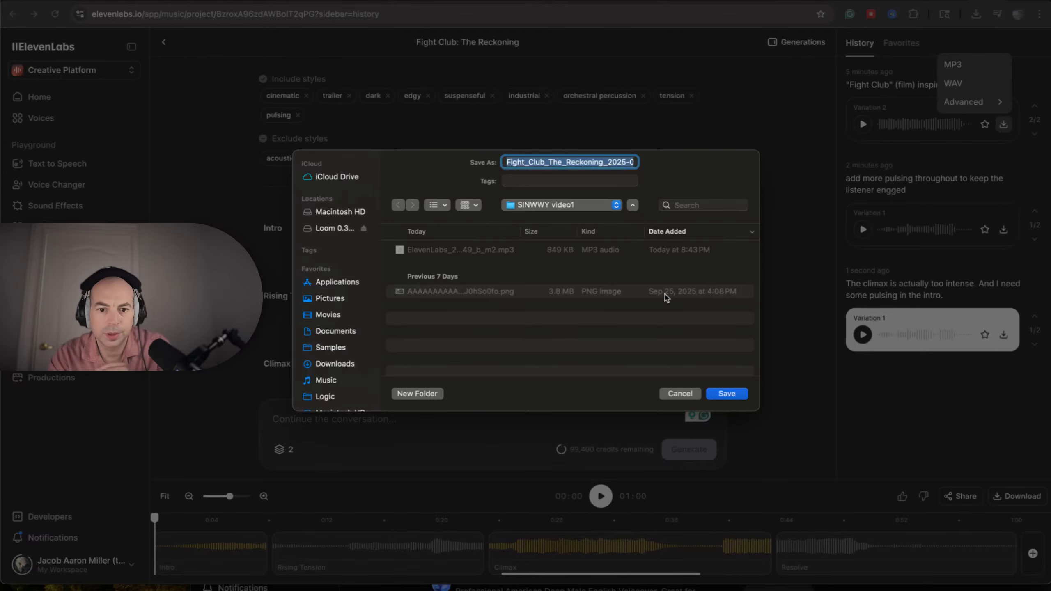
click(727, 393)
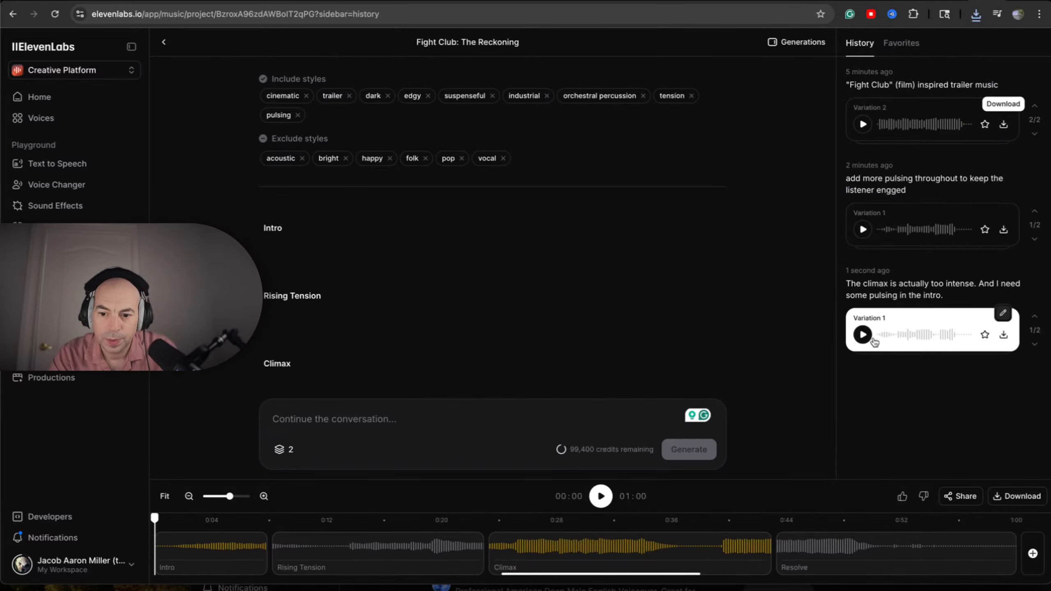
Step: Listen to Variation 1 of the latest revision and download Variation 1 of the original track as WAV into the SINWWY video1 folder
click(863, 336)
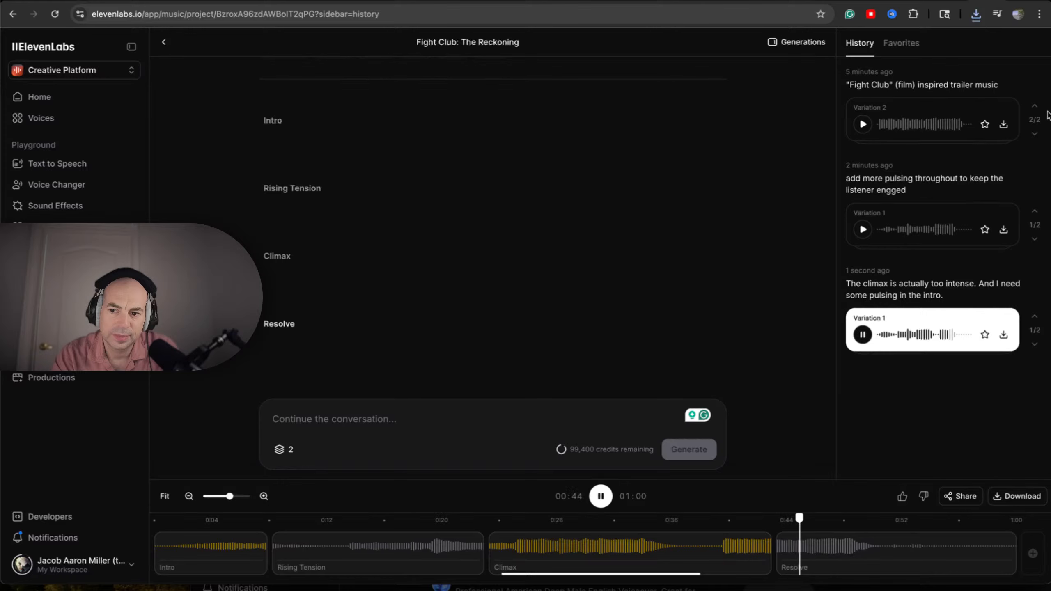
click(1035, 107)
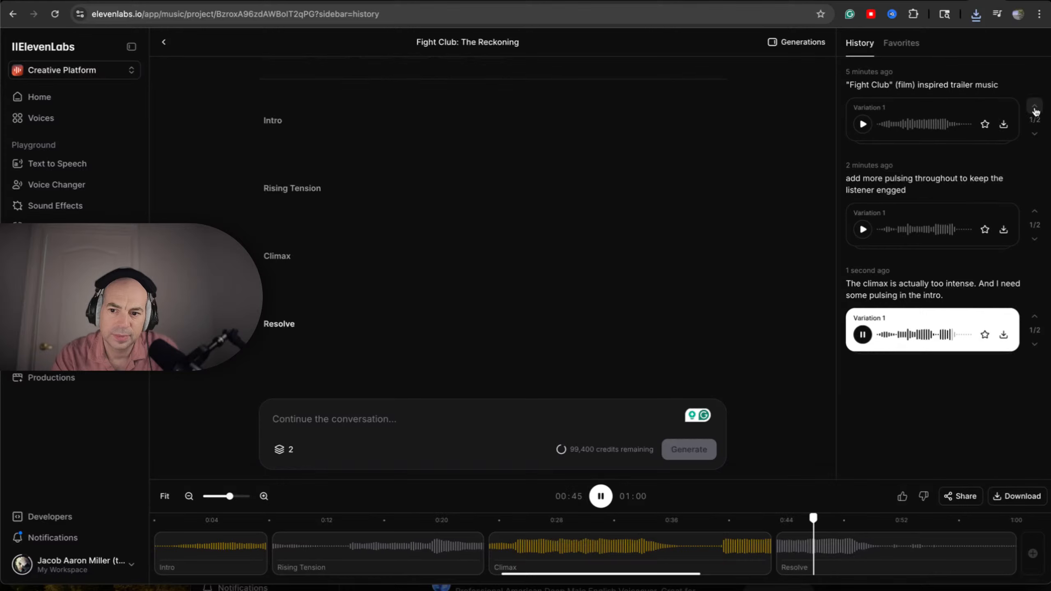
click(1008, 128)
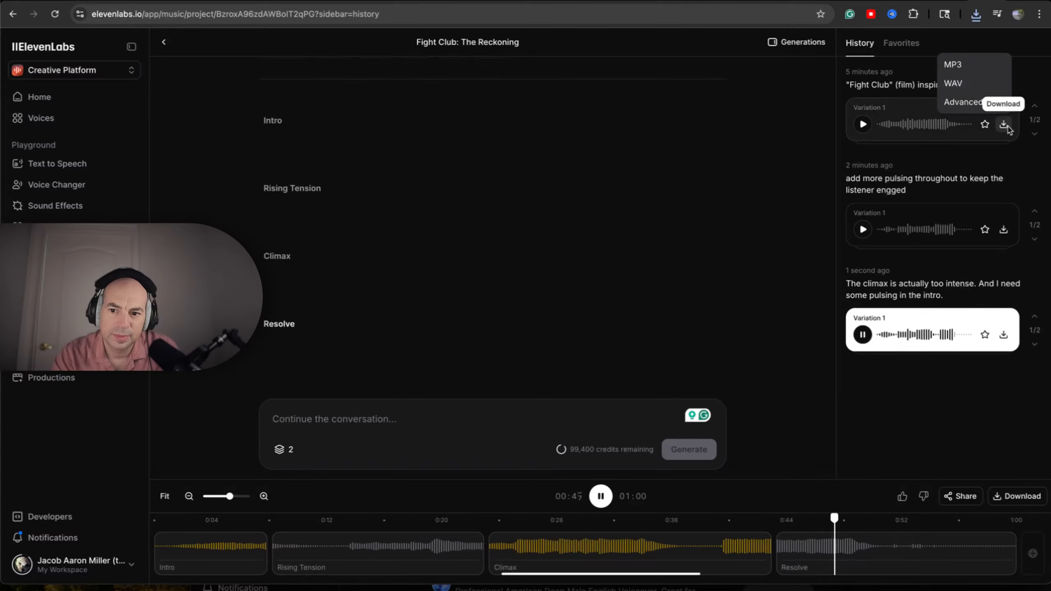
click(968, 86)
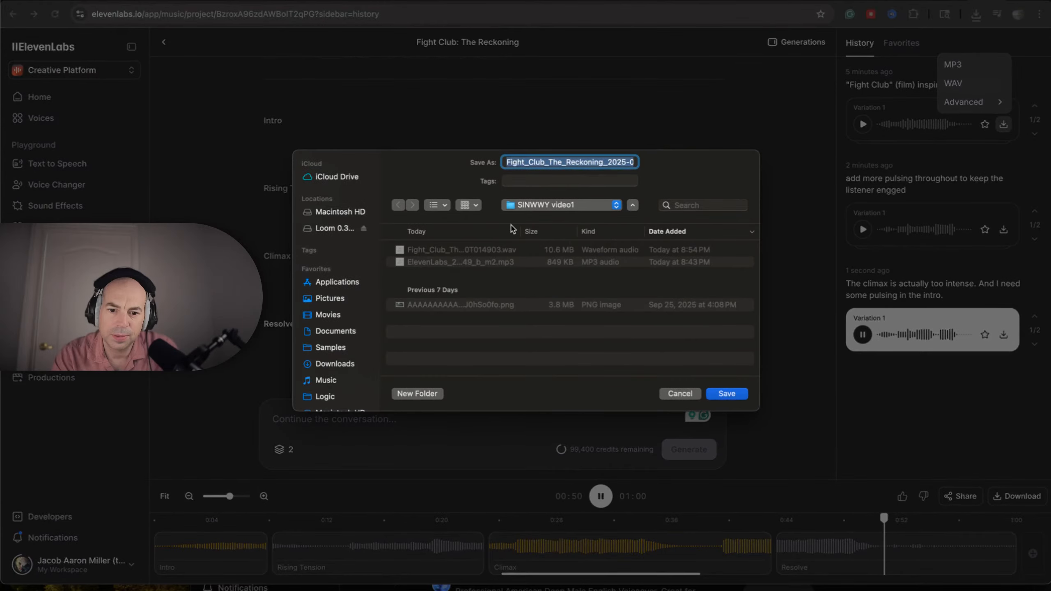
click(723, 394)
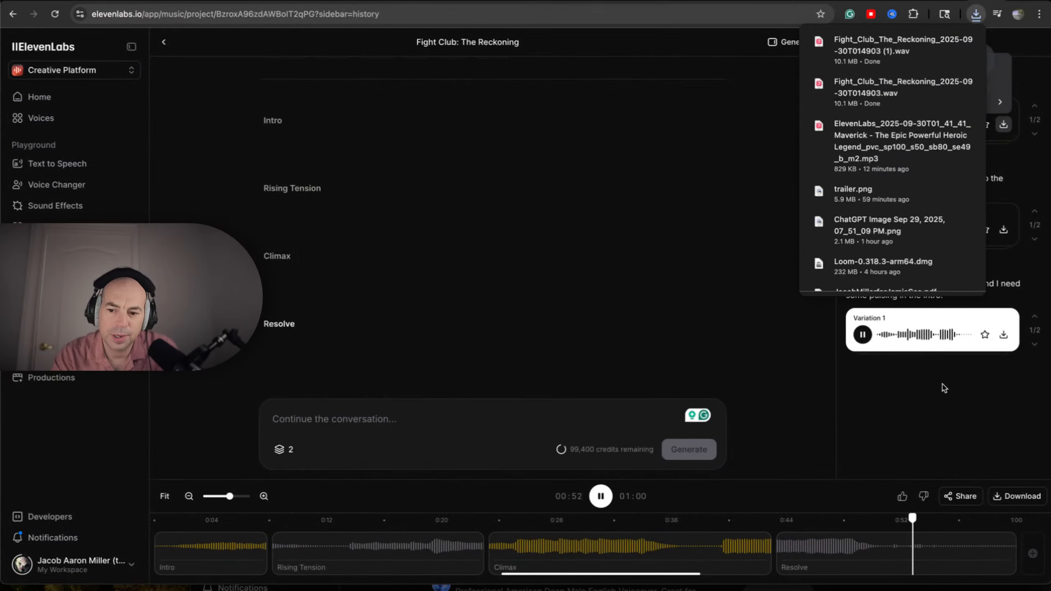
Step: Download Variation 1 of the revision with the less intense climax as a WAV file into the SINWWY video1 folder
click(1005, 337)
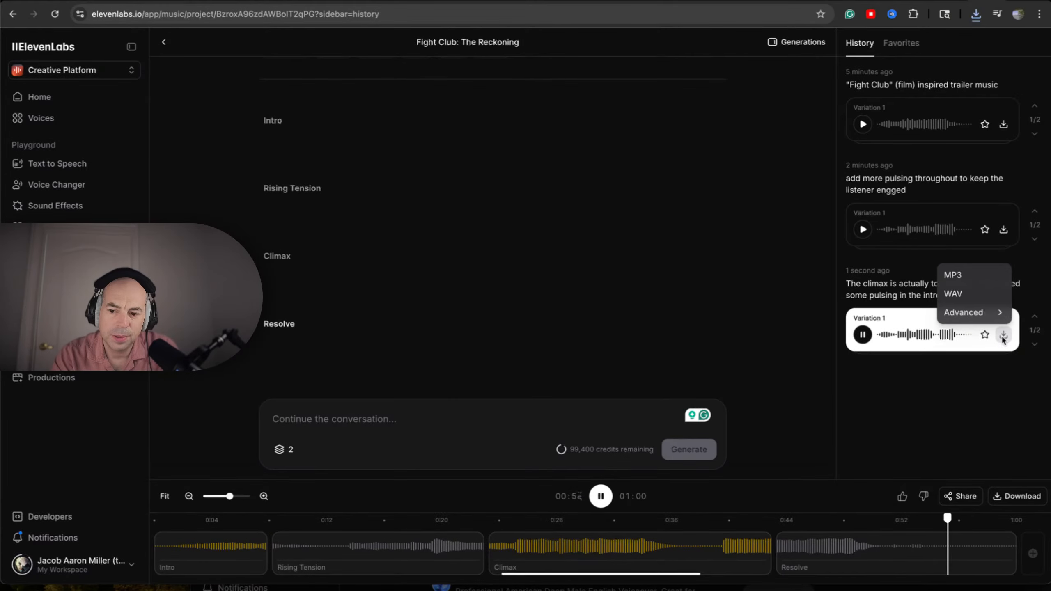
click(988, 304)
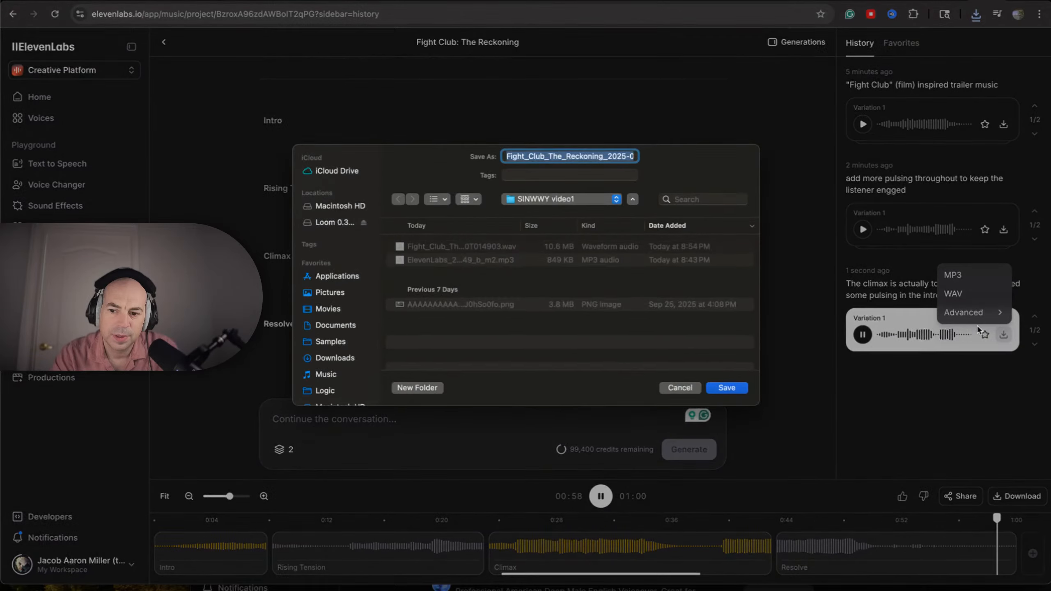
click(734, 392)
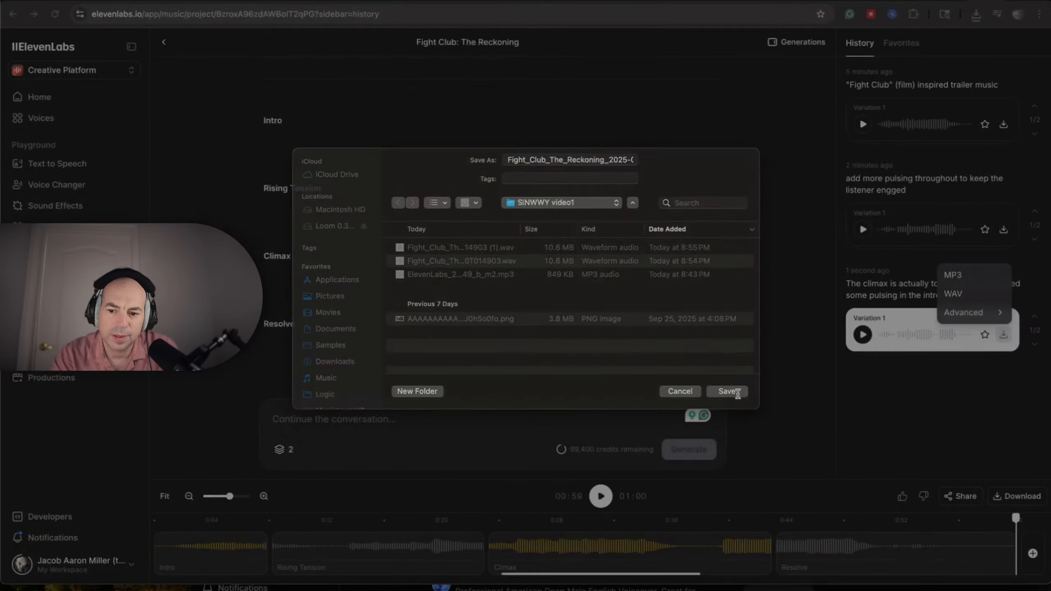
mouse_move(992, 320)
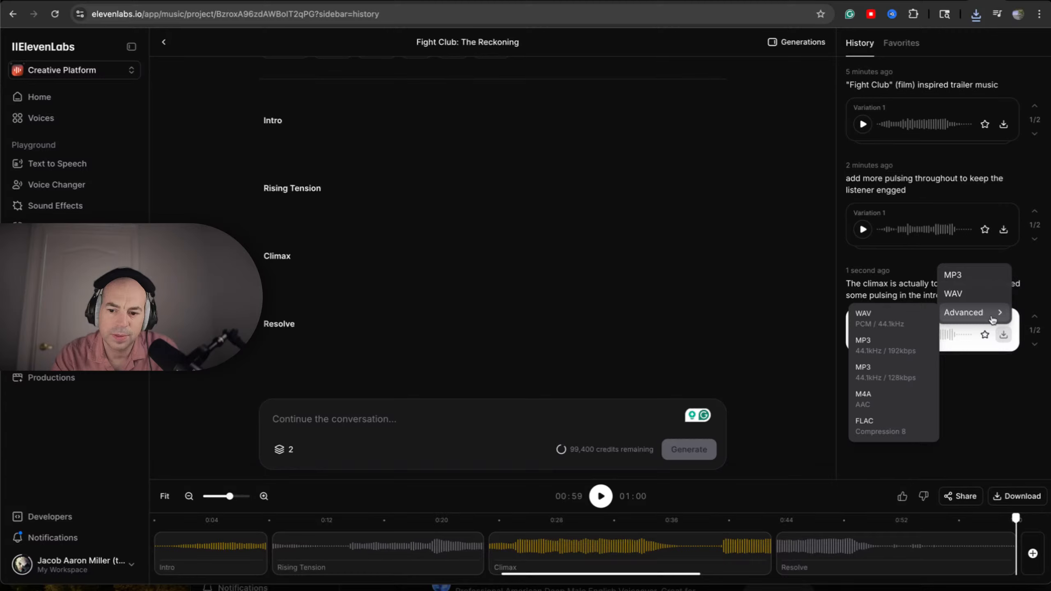
click(992, 455)
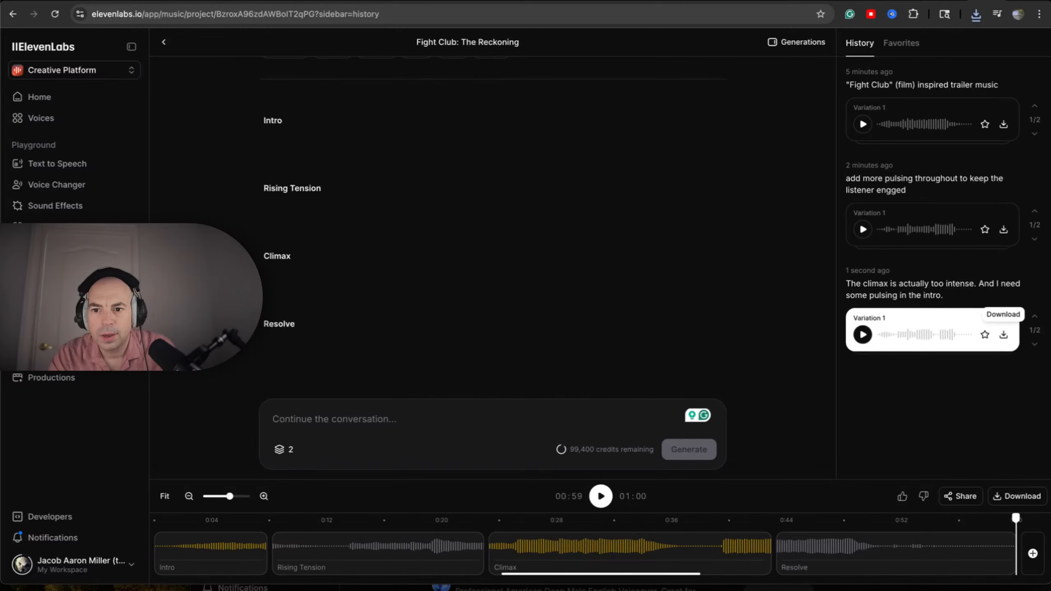
click(951, 1)
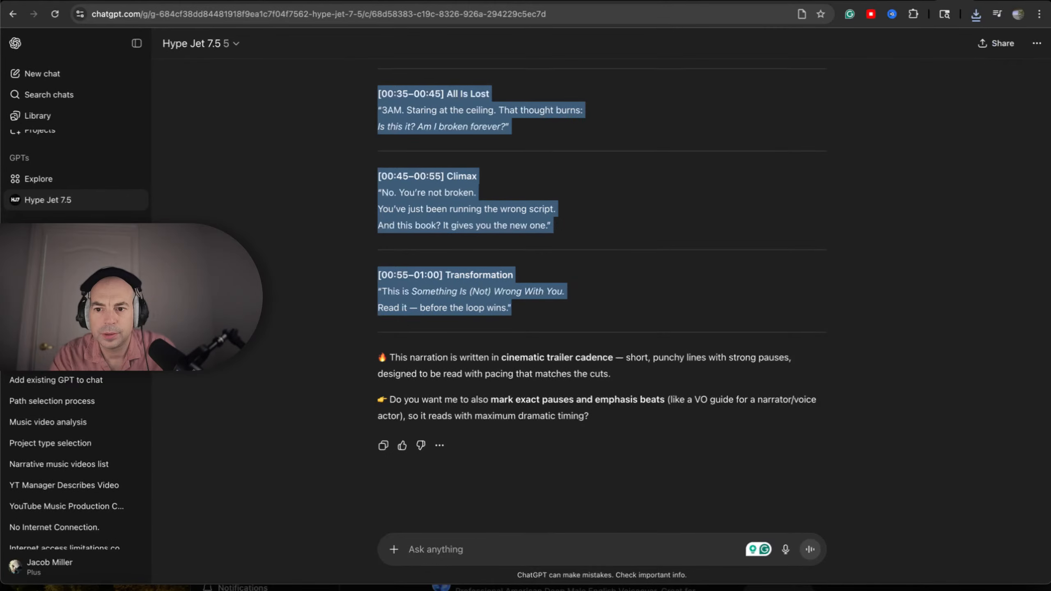
key(ctrl+Tab)
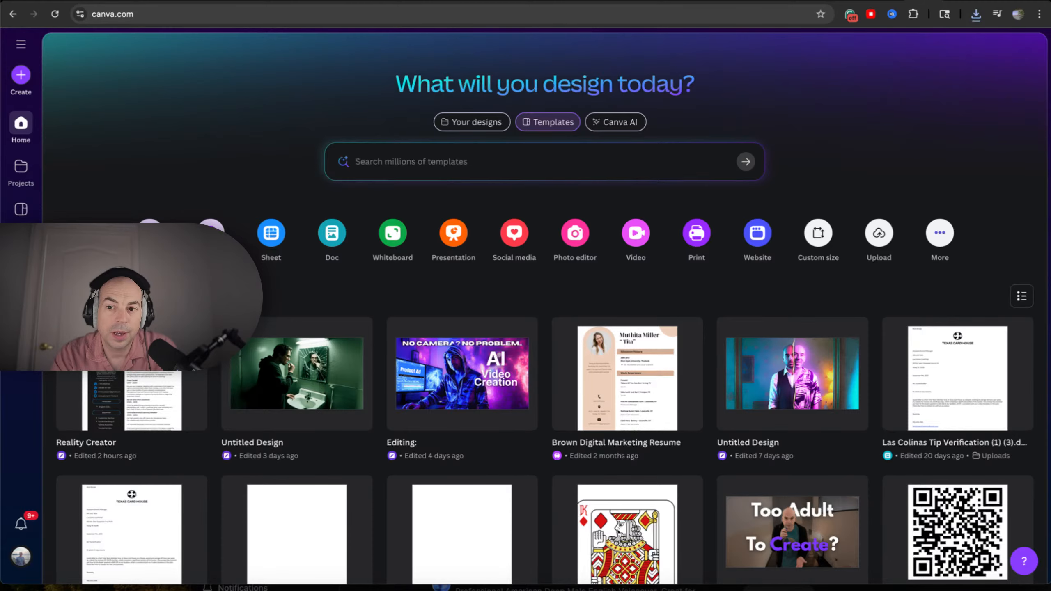
click(804, 3)
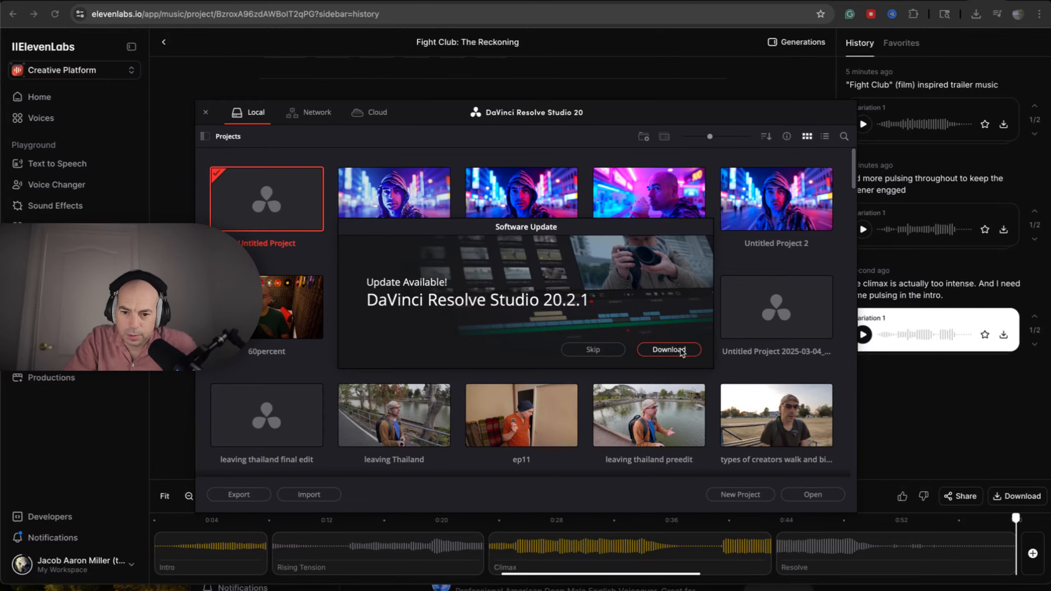
Step: Download the DaVinci Resolve Studio 20.2.1 update into the Downloads folder
click(669, 350)
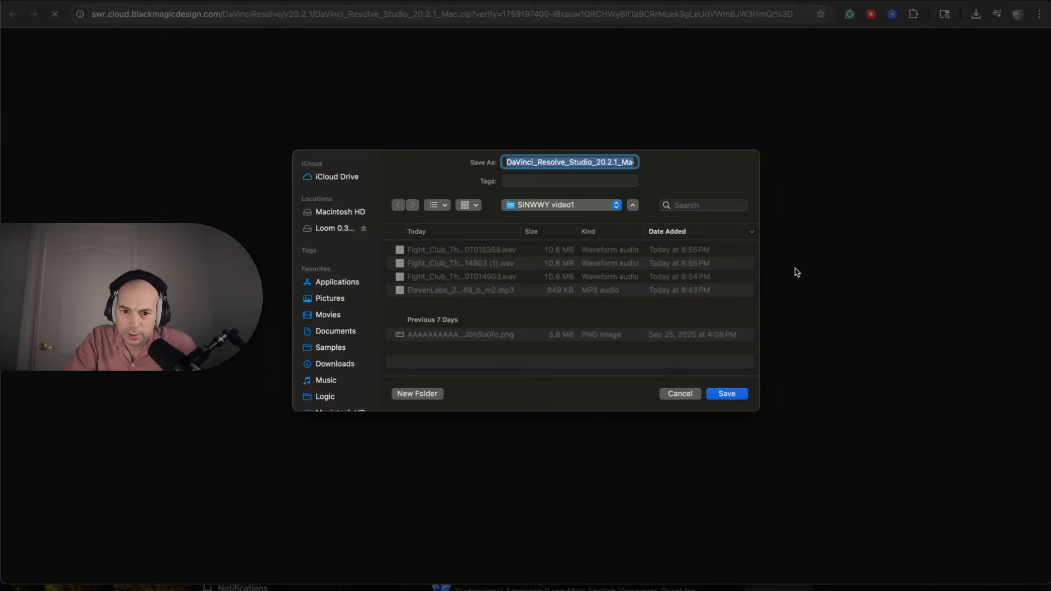
scroll(350, 317, down, 3)
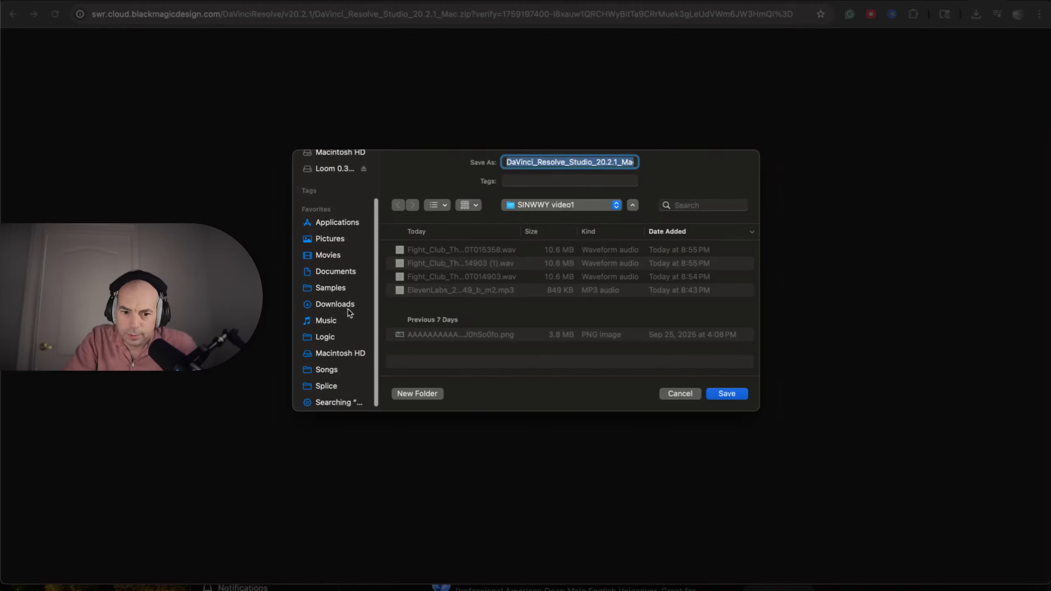
click(350, 306)
click(729, 394)
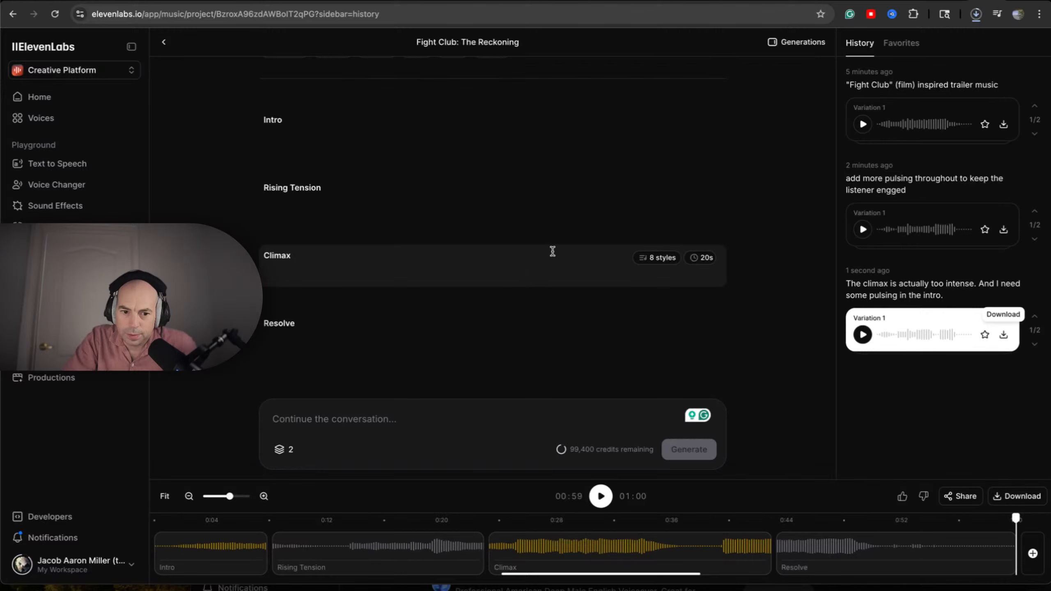
Step: Switch to DaVinci Resolve, create a new project named "SIWQY Book Trailer" and open its Edit page
scroll(552, 251, down, 2)
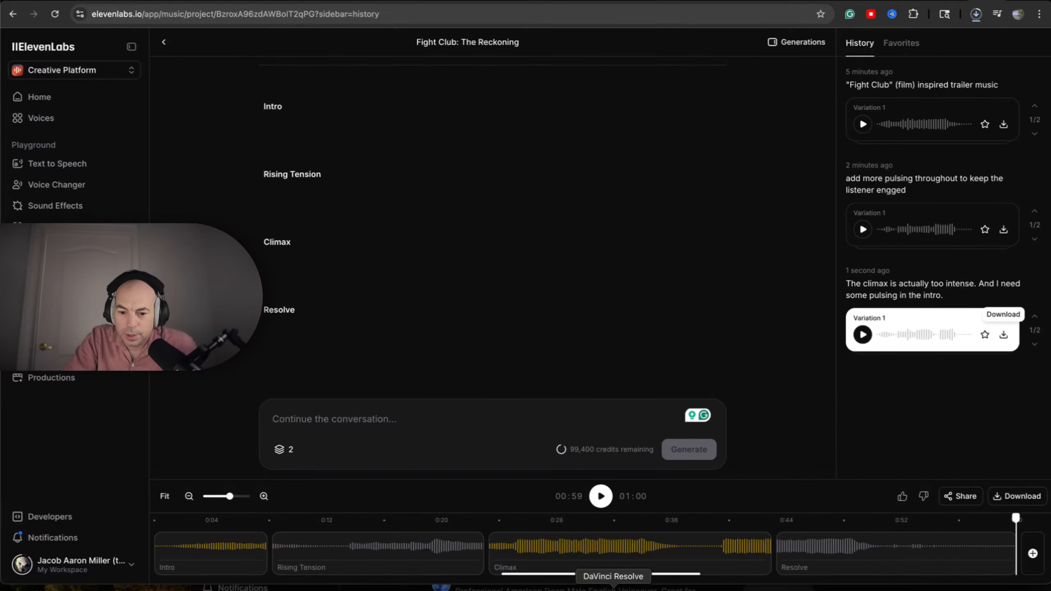
click(613, 587)
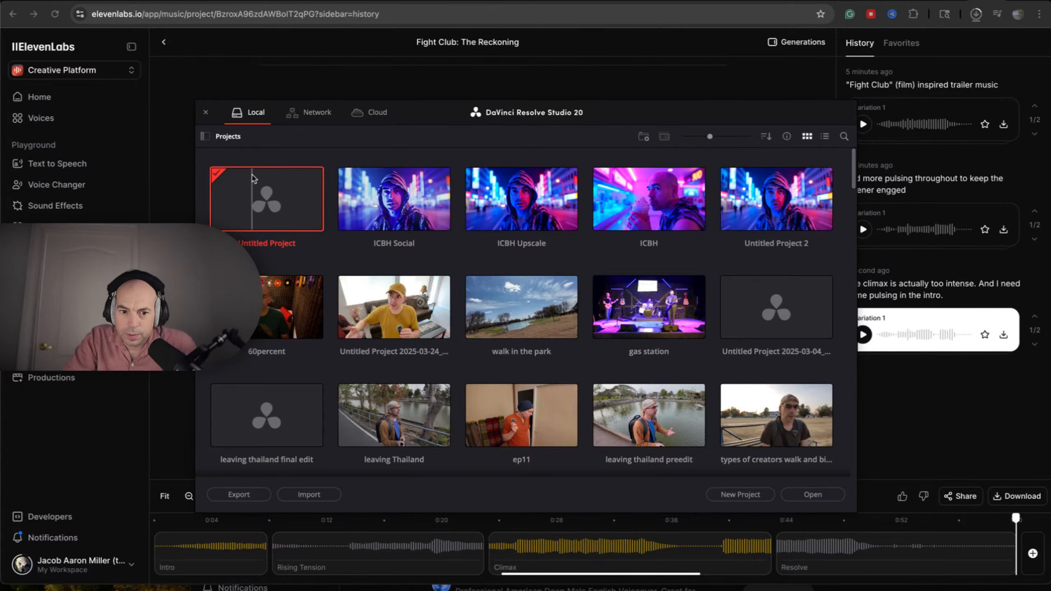
key(super+n)
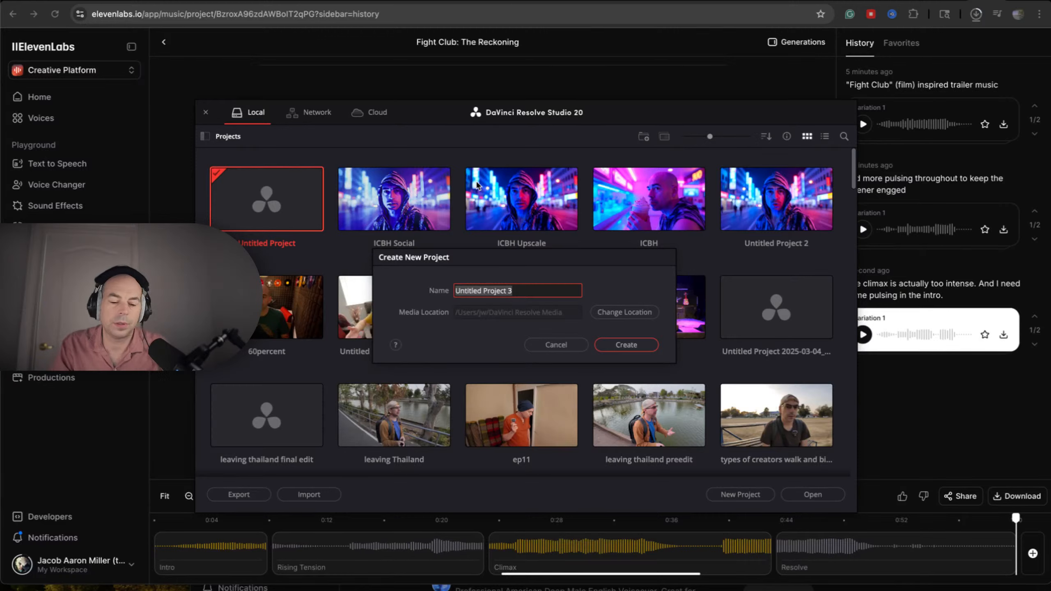
text(SIWQY Book Trailers)
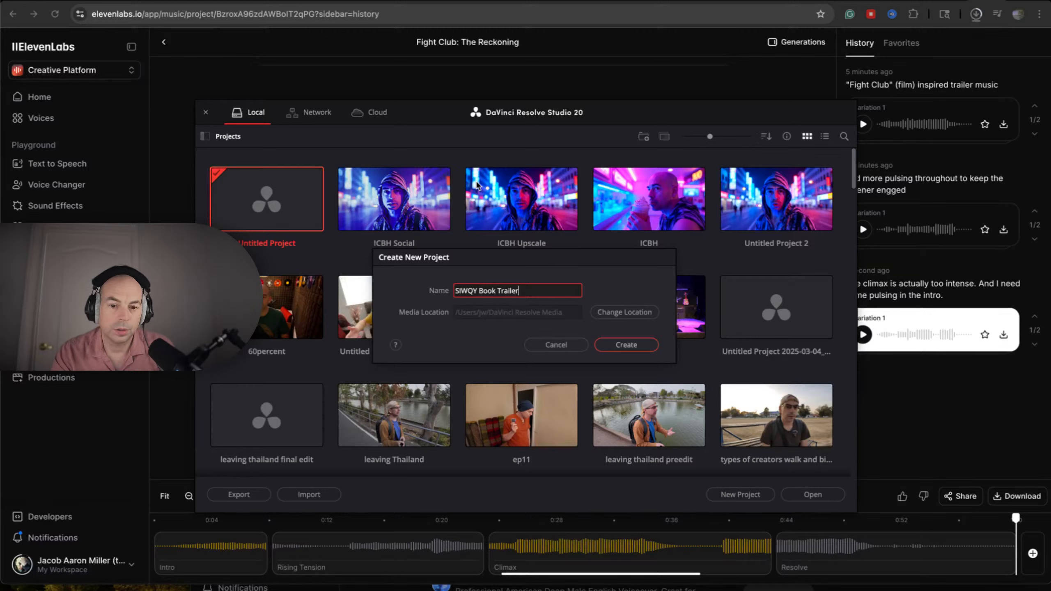
click(627, 345)
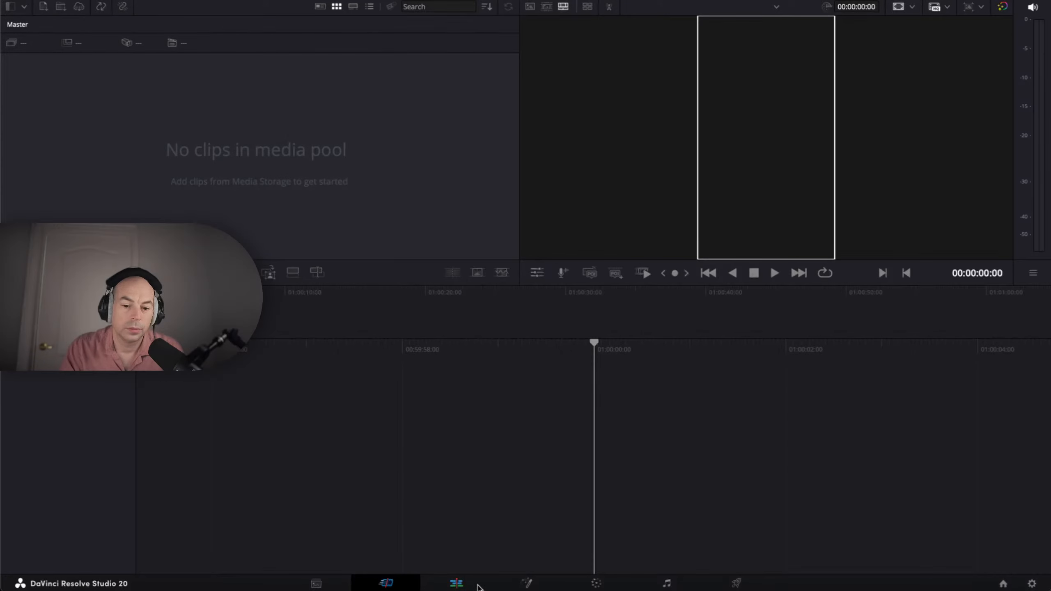
click(458, 584)
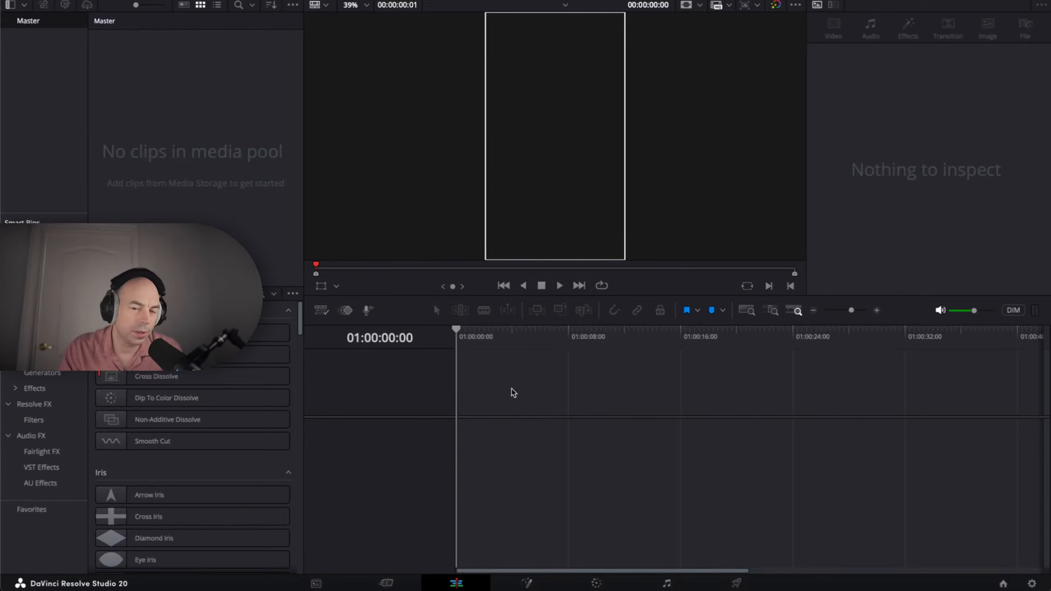
Step: Switch to the browser and review the scene prompts and storyboard shot list in the ChatGPT conversation, plus the OpenArt tab
click(162, 585)
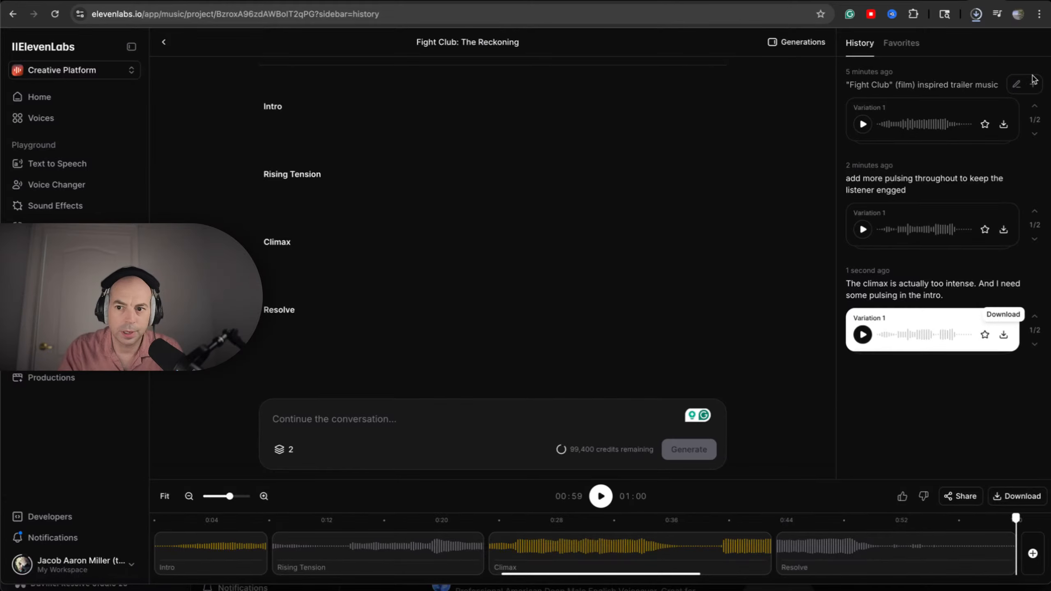
key(ctrl+Tab)
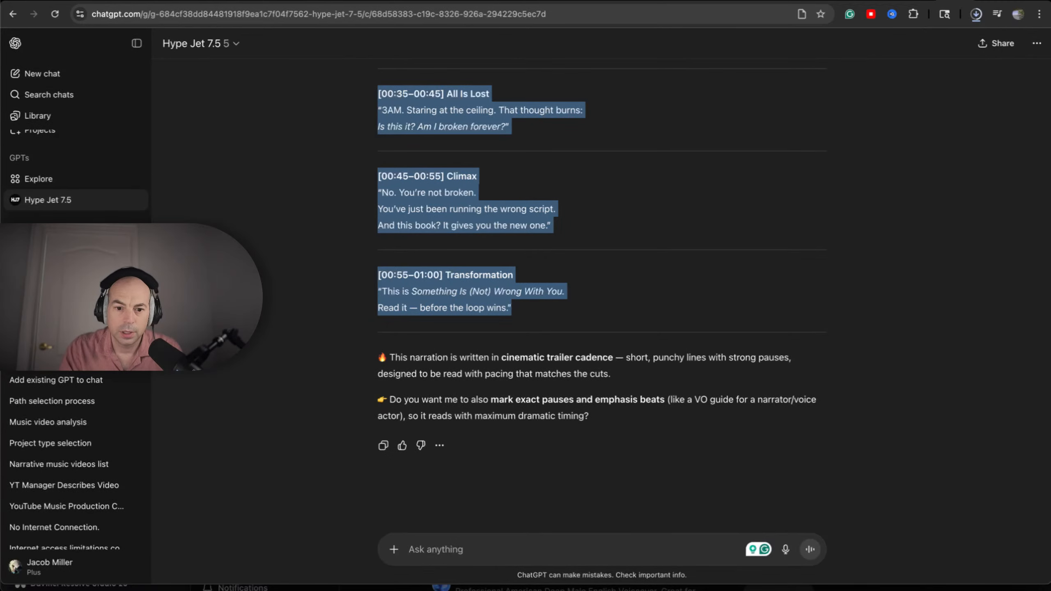
click(800, 290)
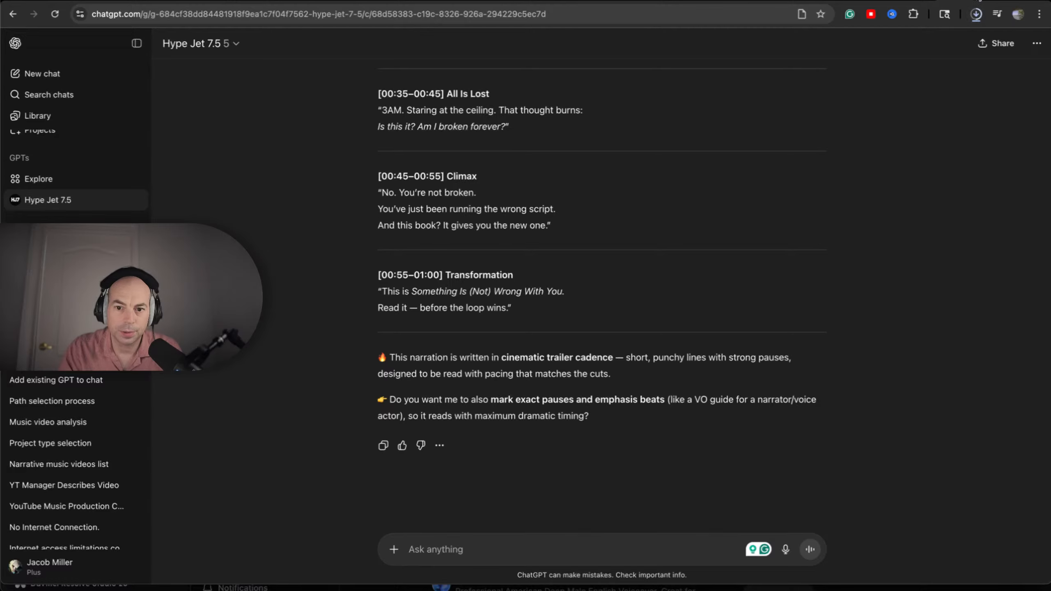
scroll(510, 265, up, 20)
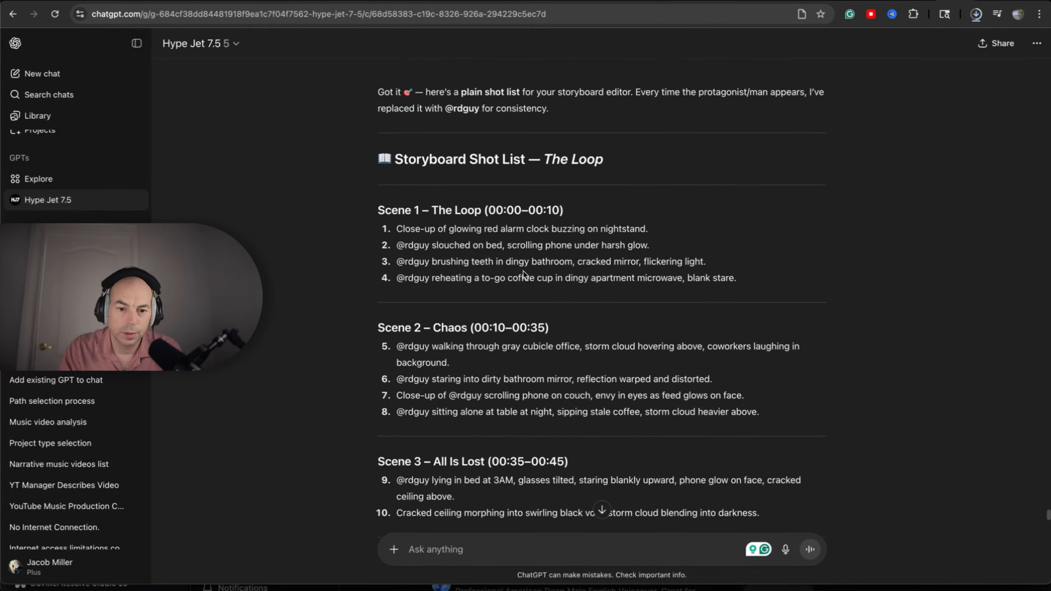
scroll(524, 275, down, 2)
scroll(525, 275, up, 15)
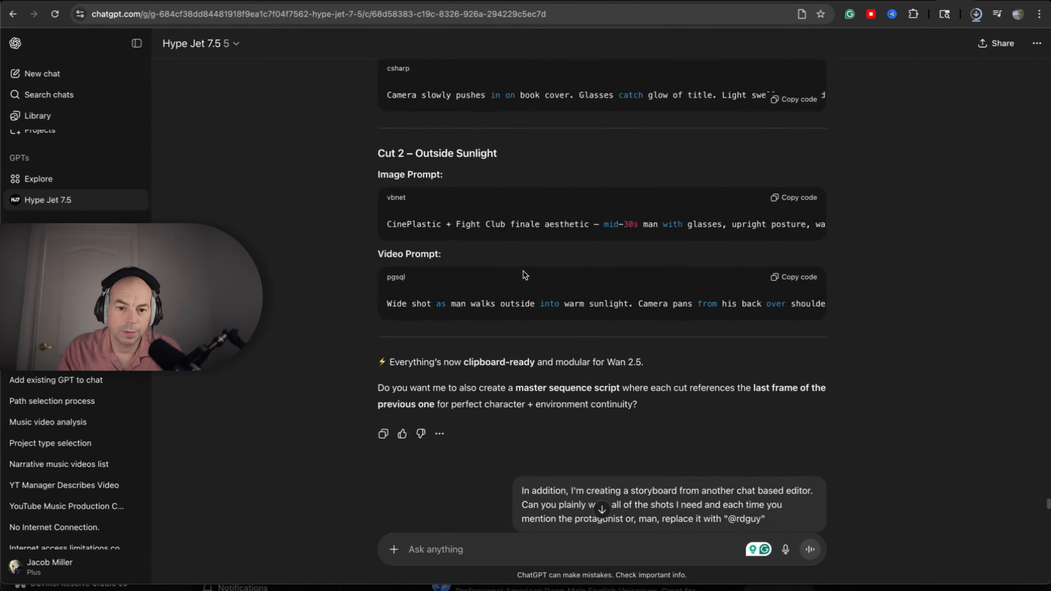
scroll(525, 274, up, 15)
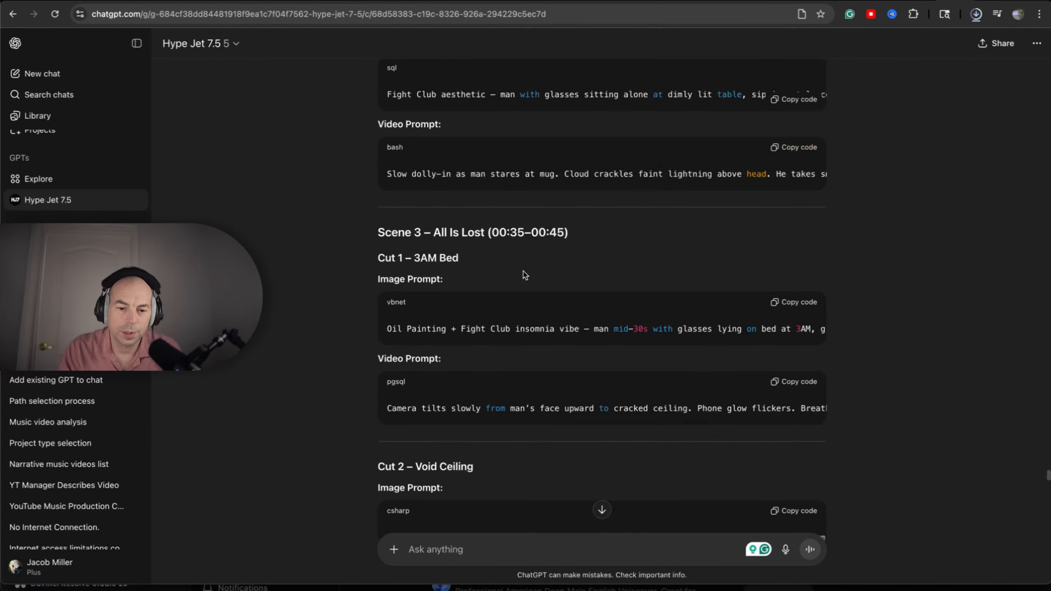
scroll(524, 274, up, 15)
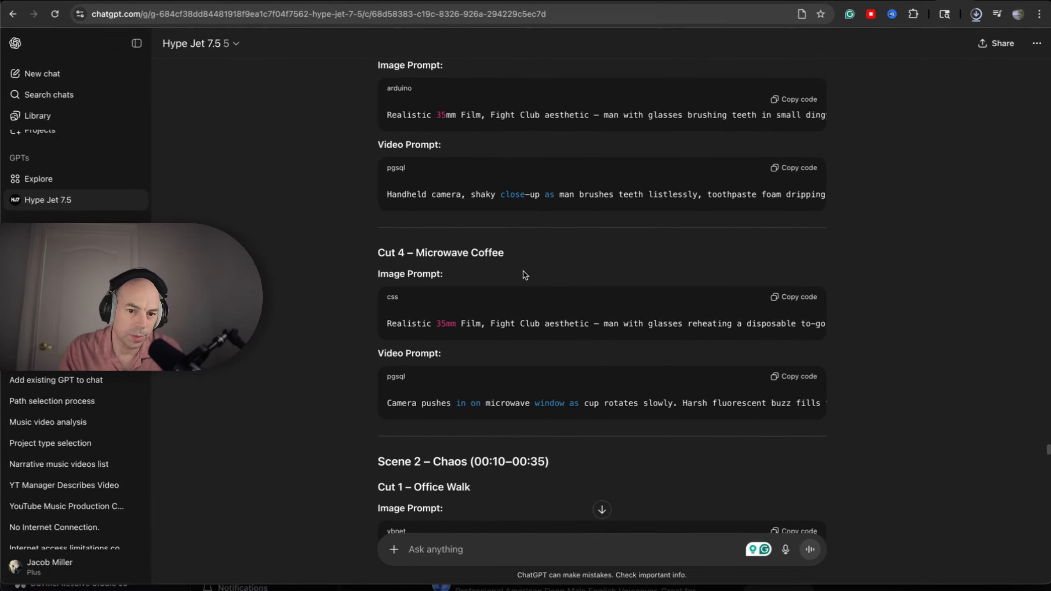
scroll(524, 275, up, 2)
scroll(525, 275, down, 20)
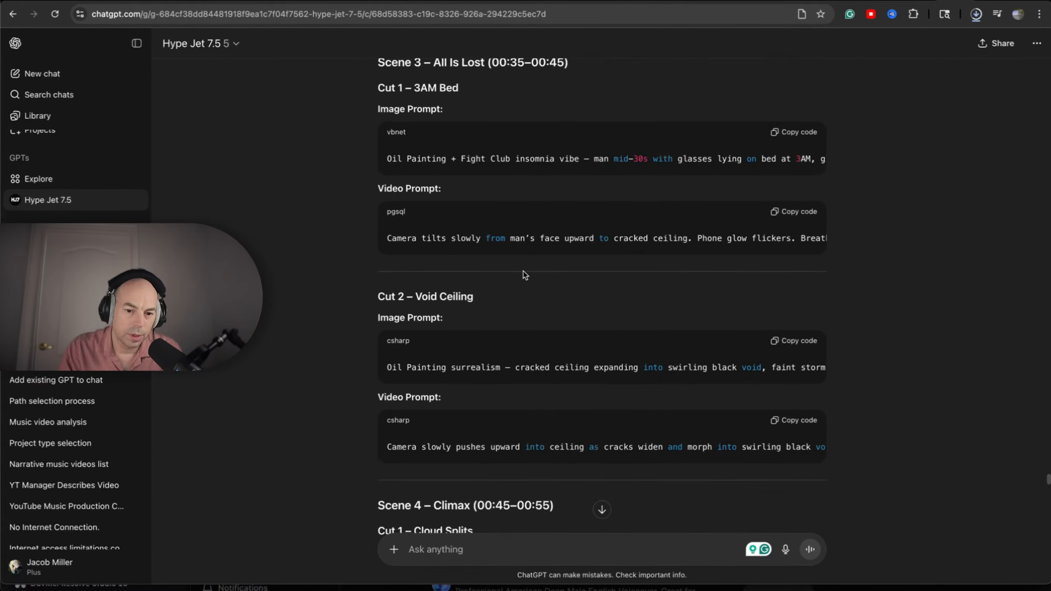
scroll(525, 275, down, 20)
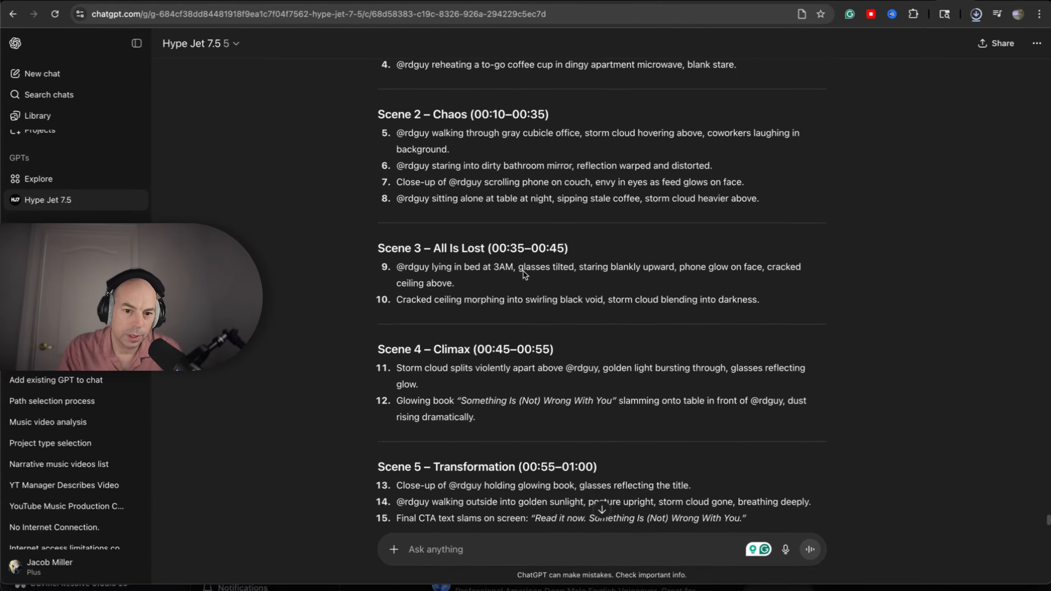
scroll(523, 269, up, 6)
scroll(523, 270, down, 7)
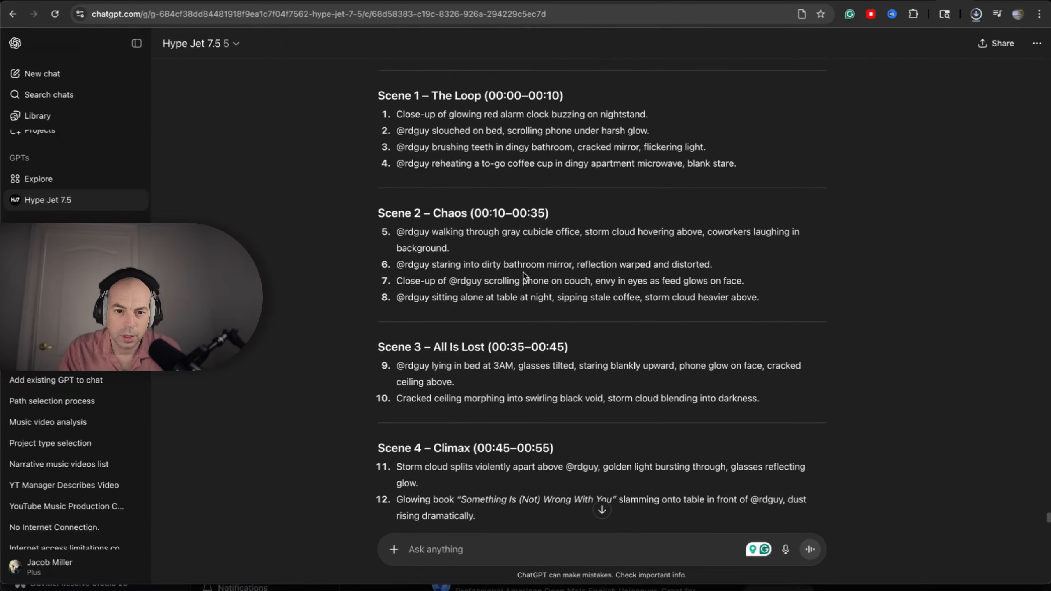
scroll(523, 272, down, 1)
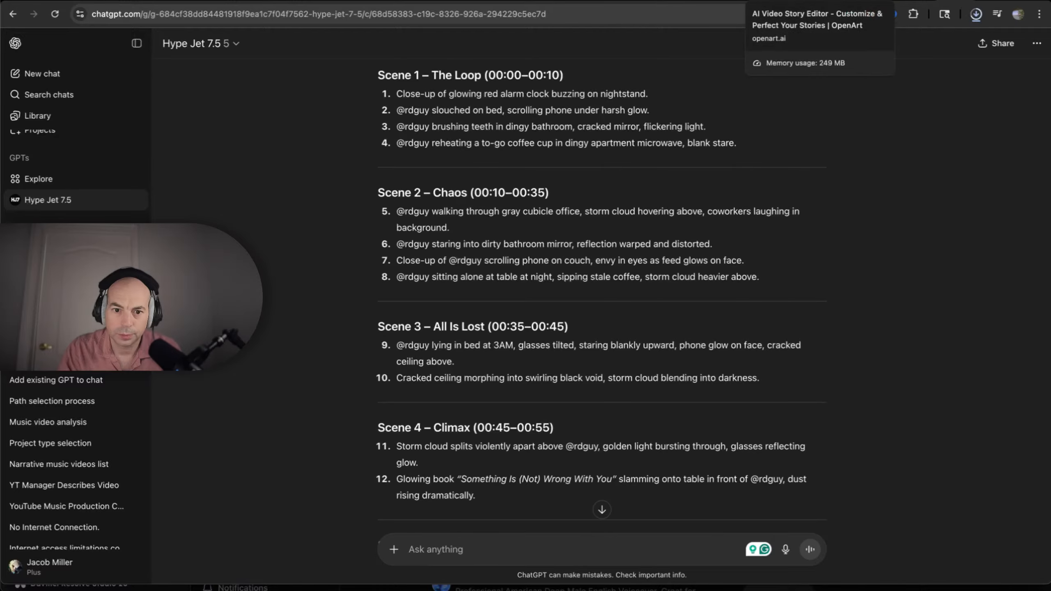
key(ctrl+Tab)
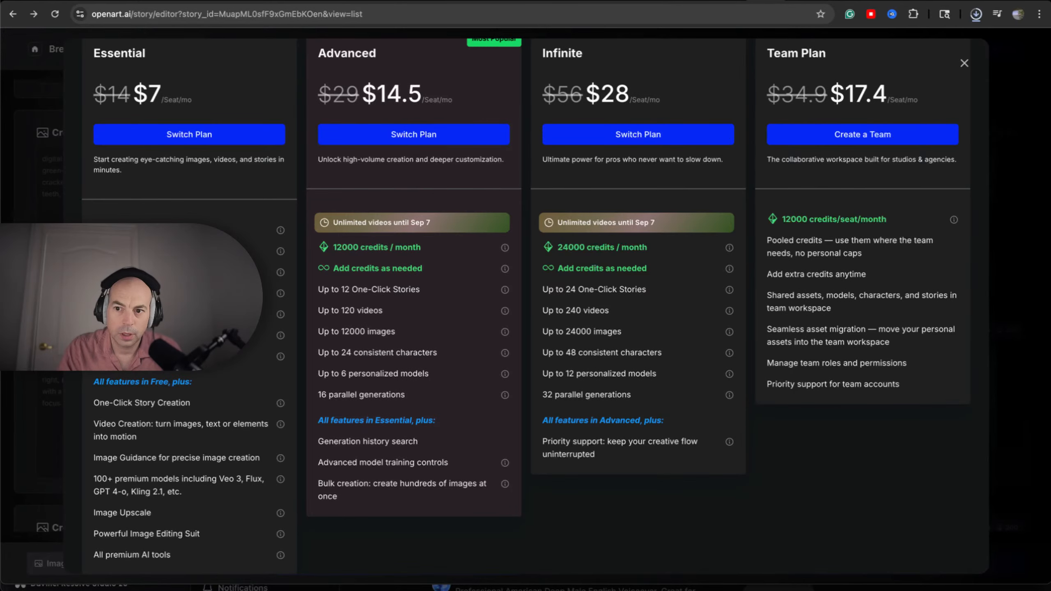
key(ctrl+Tab)
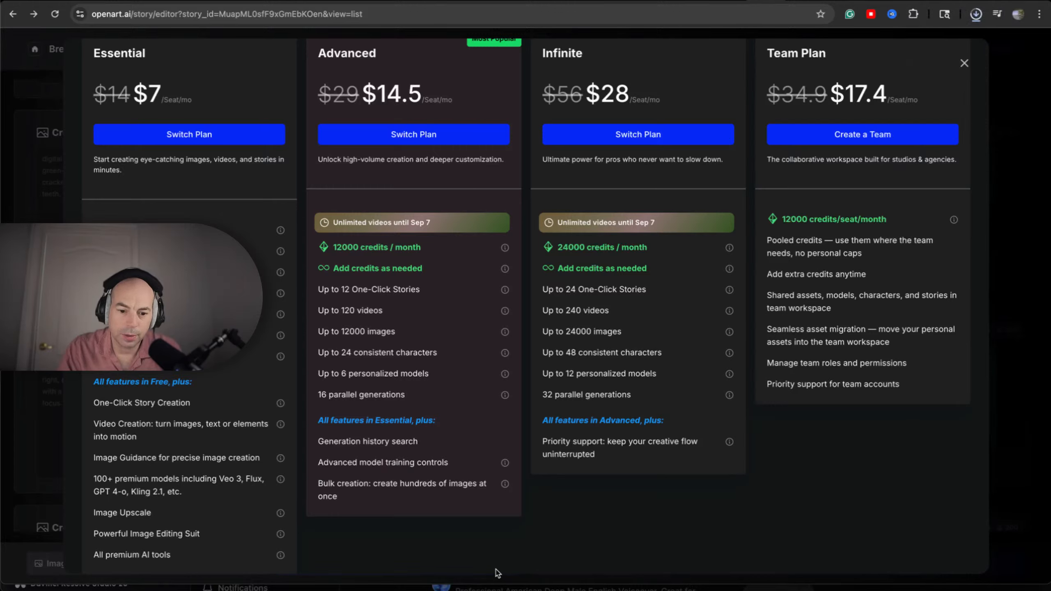
Step: Switch to DaVinci Resolve, enable vertical resolution at 2160 x 3840 in the project settings, and hide the viewer's frame outline
click(615, 584)
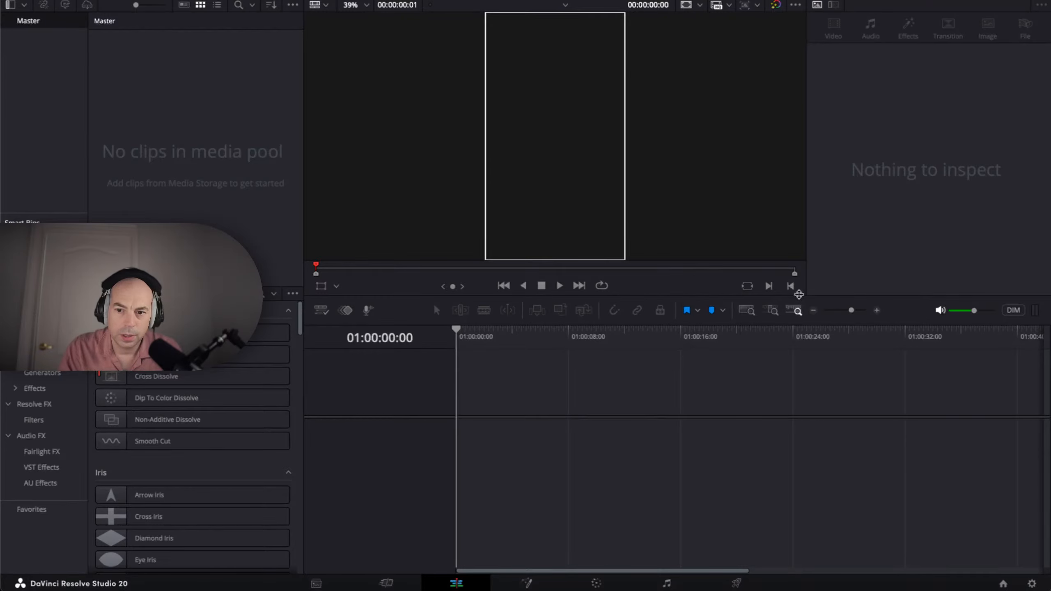
click(1032, 584)
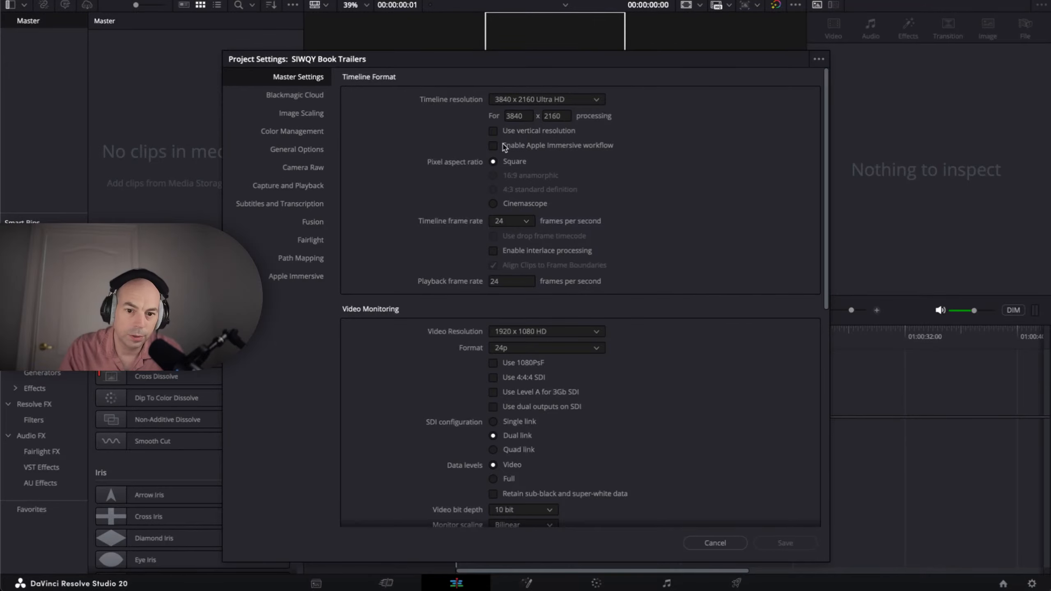
click(493, 131)
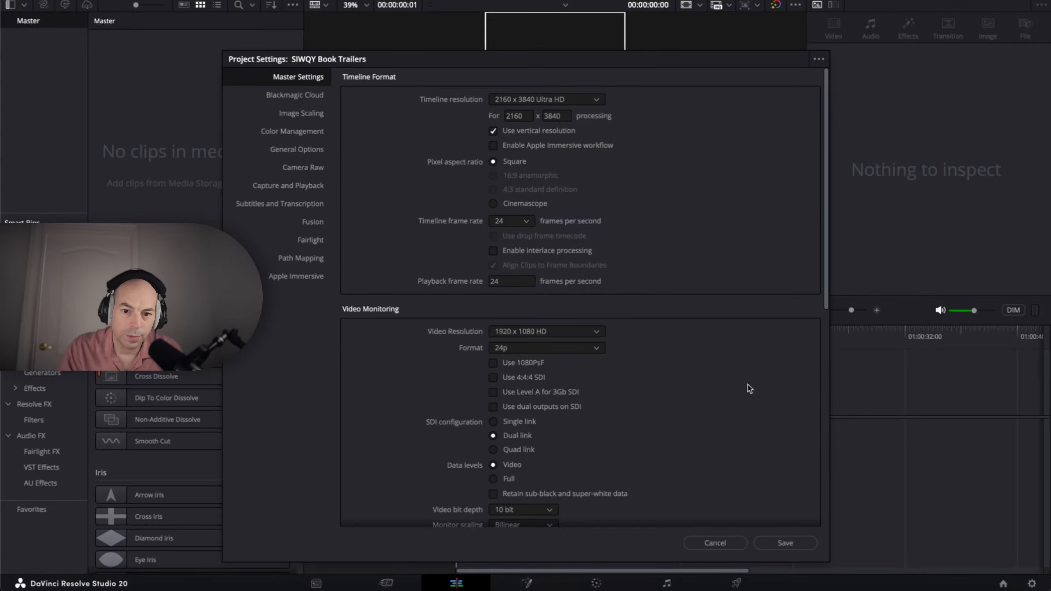
click(786, 544)
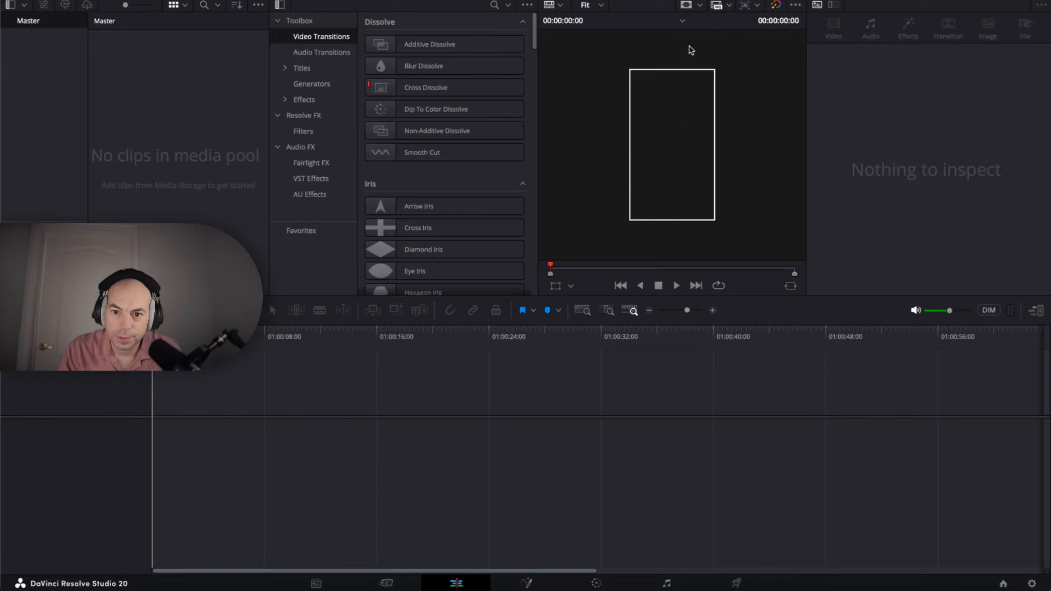
click(686, 6)
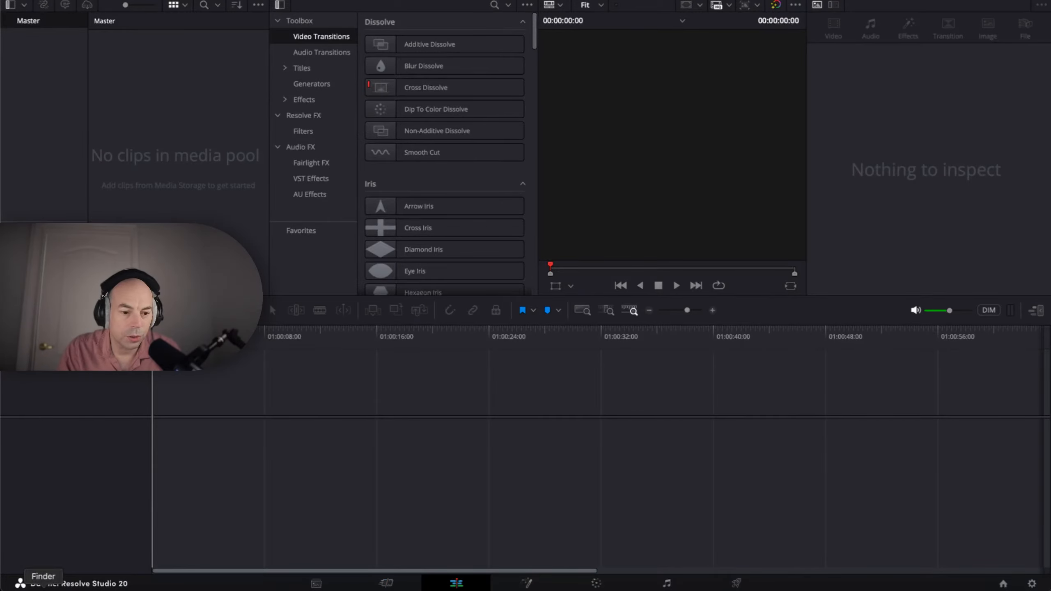
Step: Open the SINWWY video1 folder inside Movies in Finder and select the ElevenLabs voiceover MP3
click(43, 585)
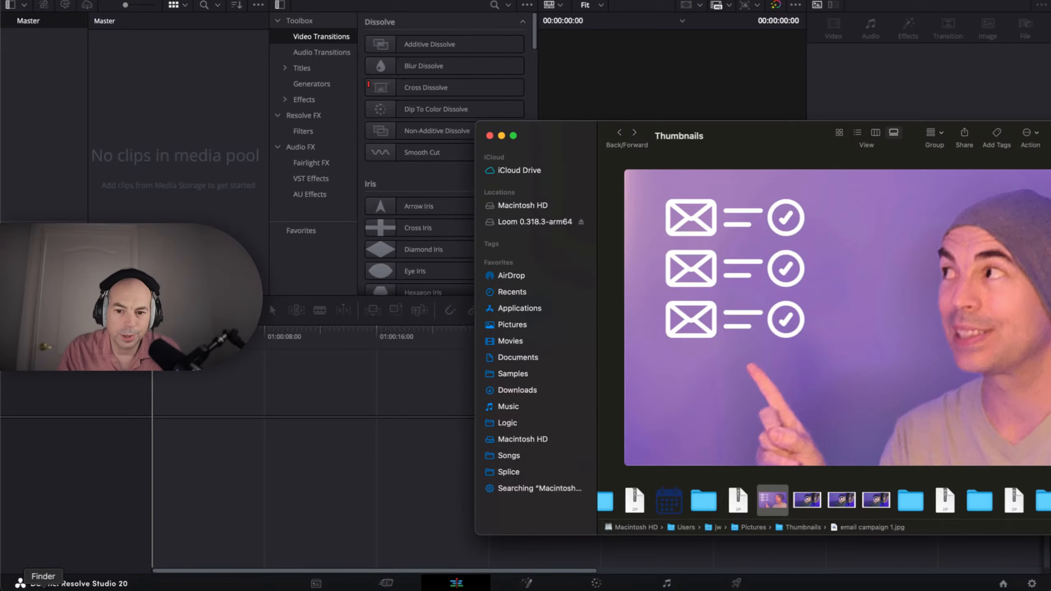
drag(571, 146, 393, 143)
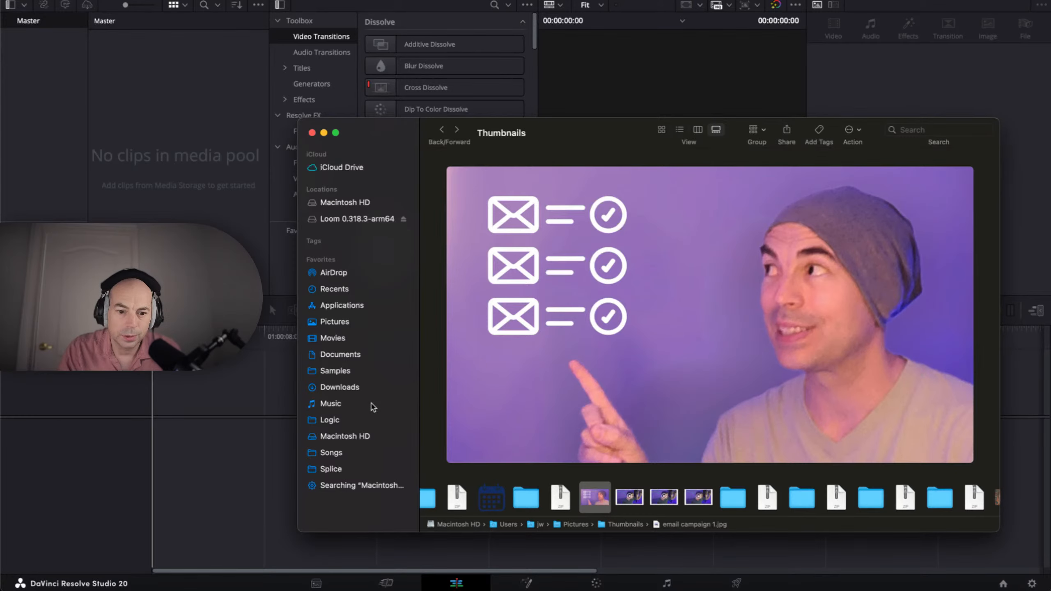
click(333, 338)
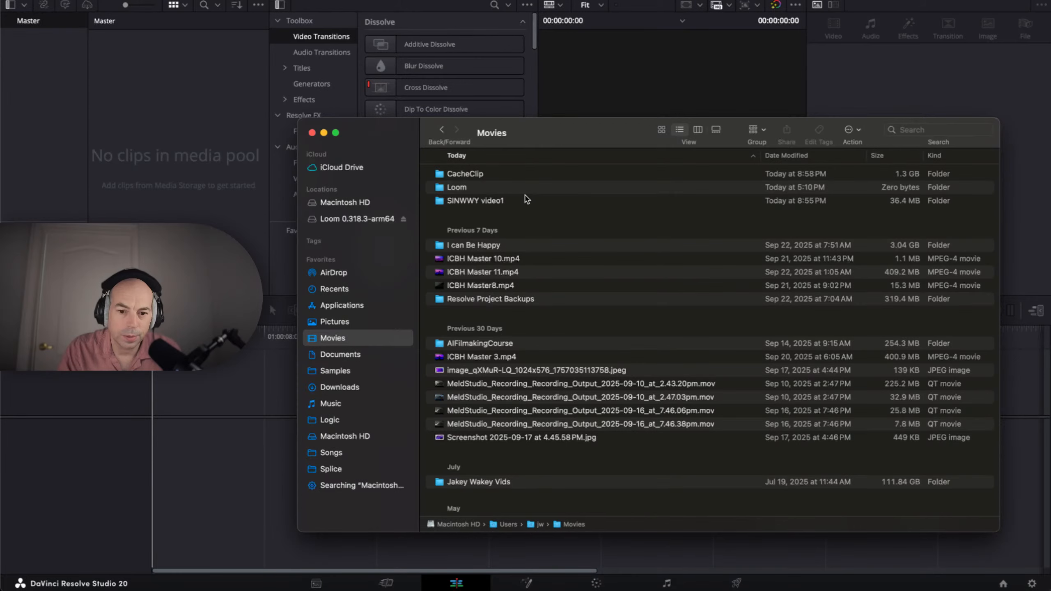
double_click(485, 200)
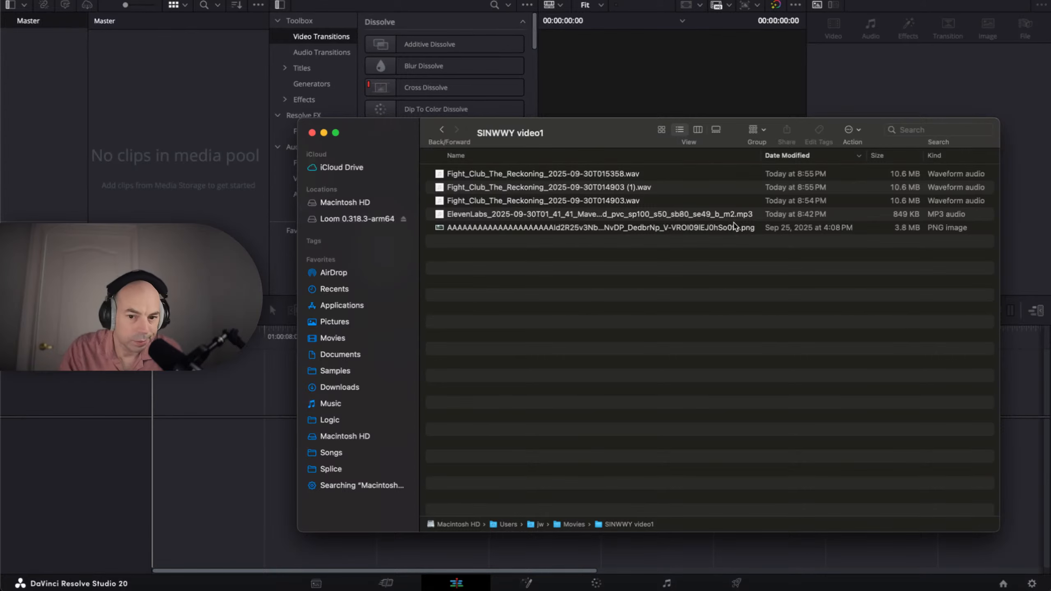
click(666, 217)
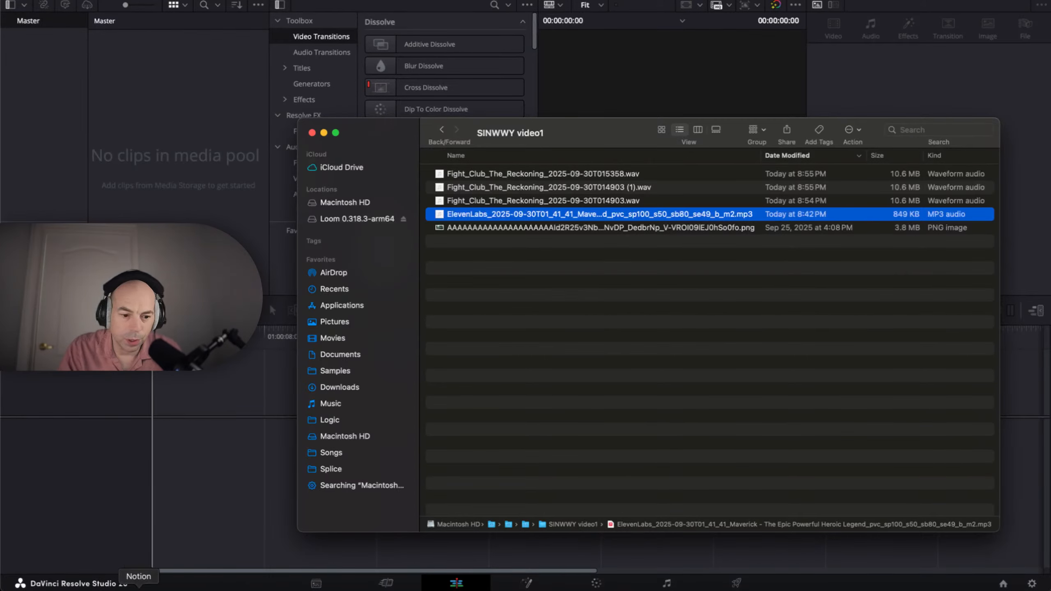
Step: Switch to ElevenLabs in the browser and look through its Home, Studio, Text to Speech and Productions pages
click(107, 587)
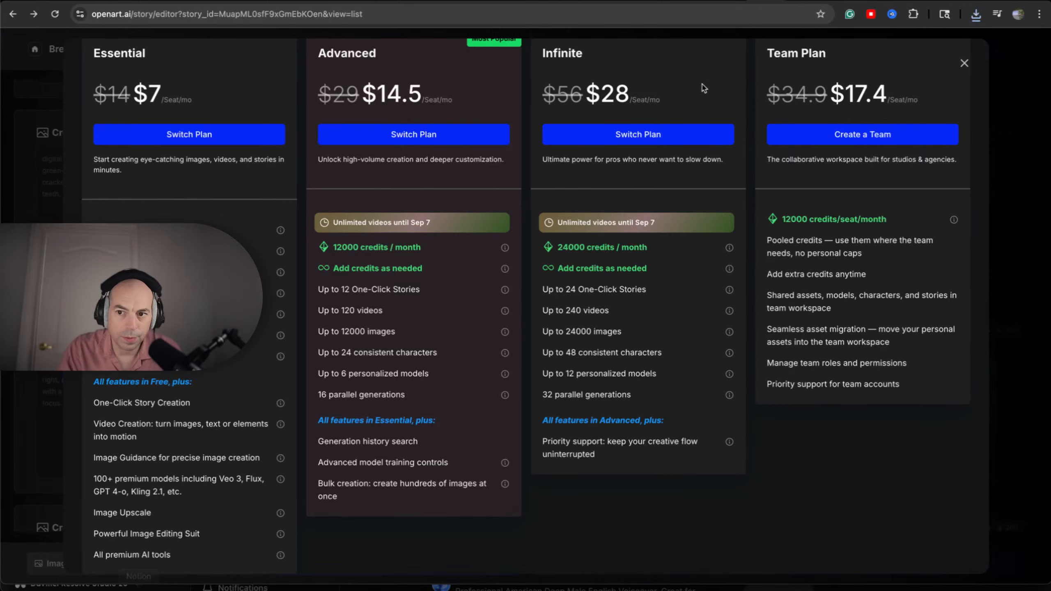
key(ctrl+Tab)
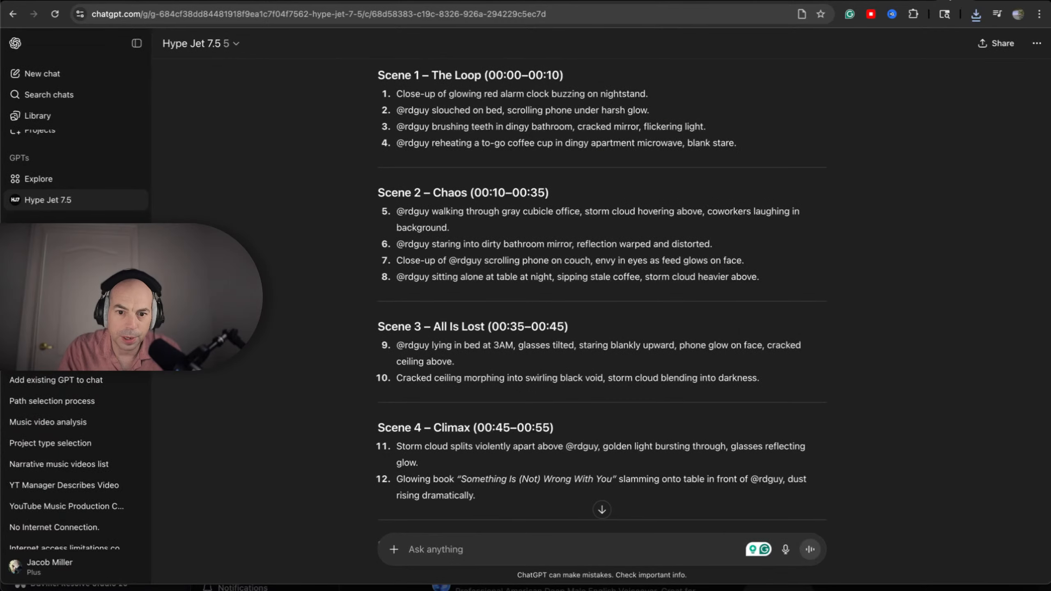
key(ctrl+Tab)
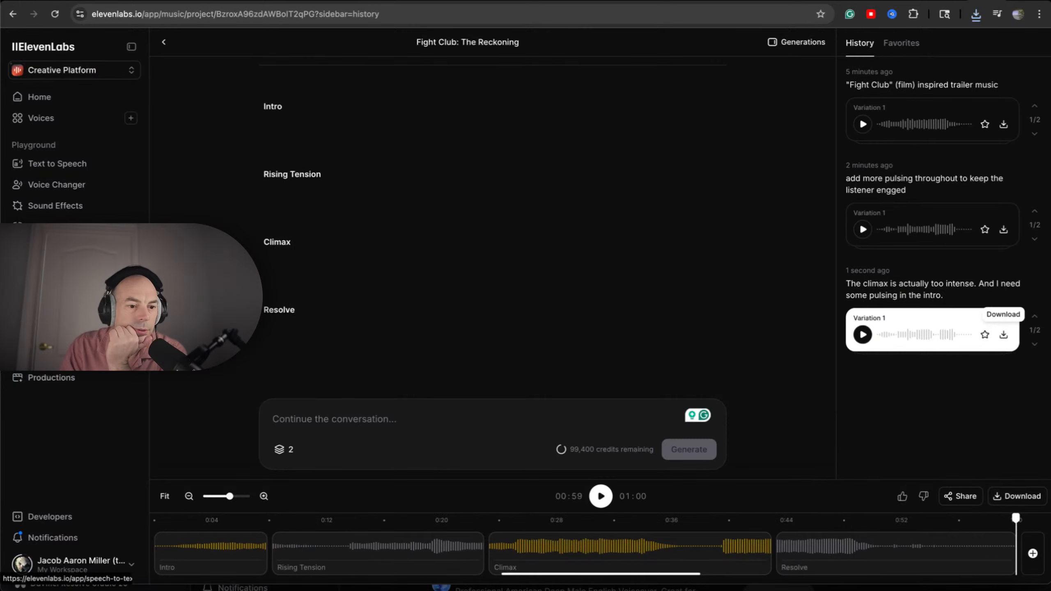
click(77, 99)
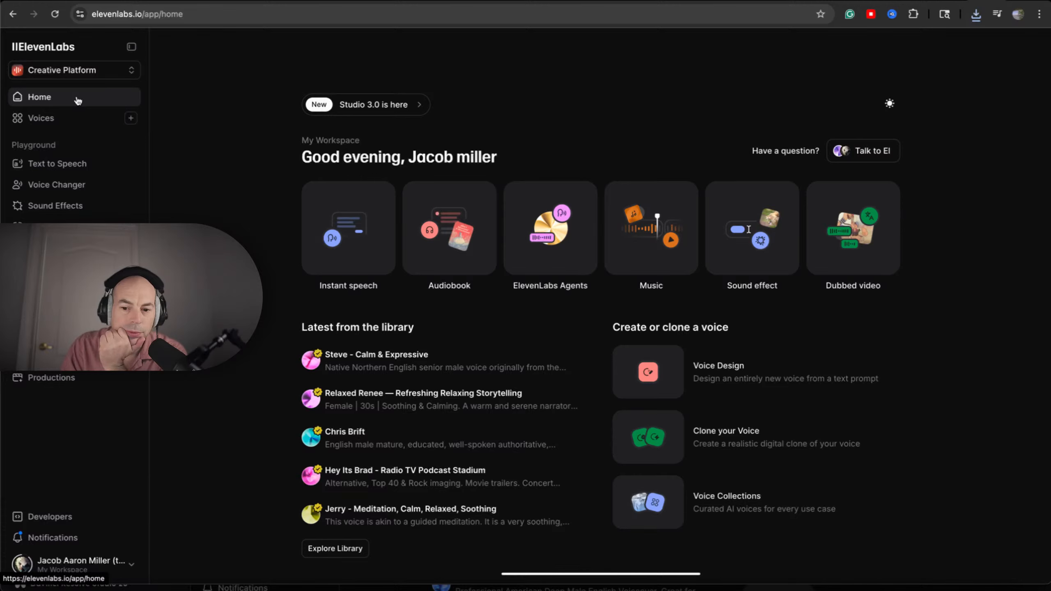
scroll(575, 414, down, 1)
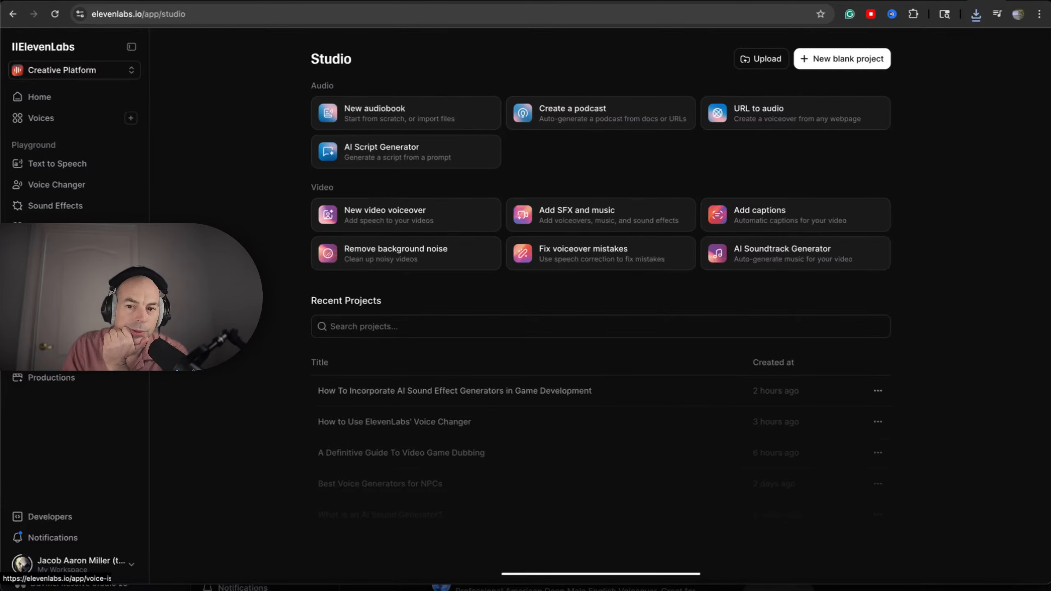
click(70, 172)
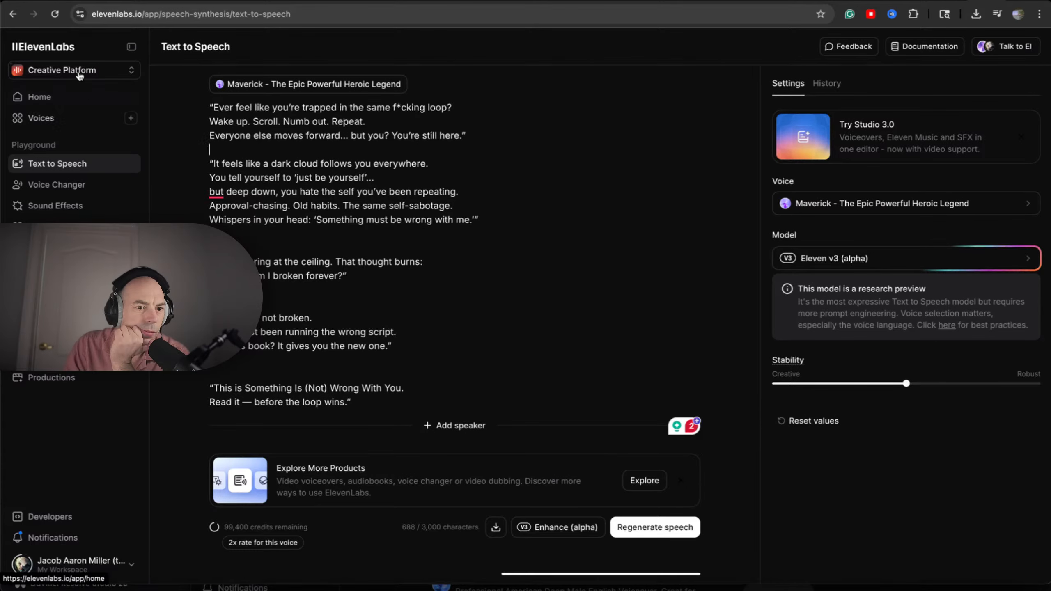
click(64, 382)
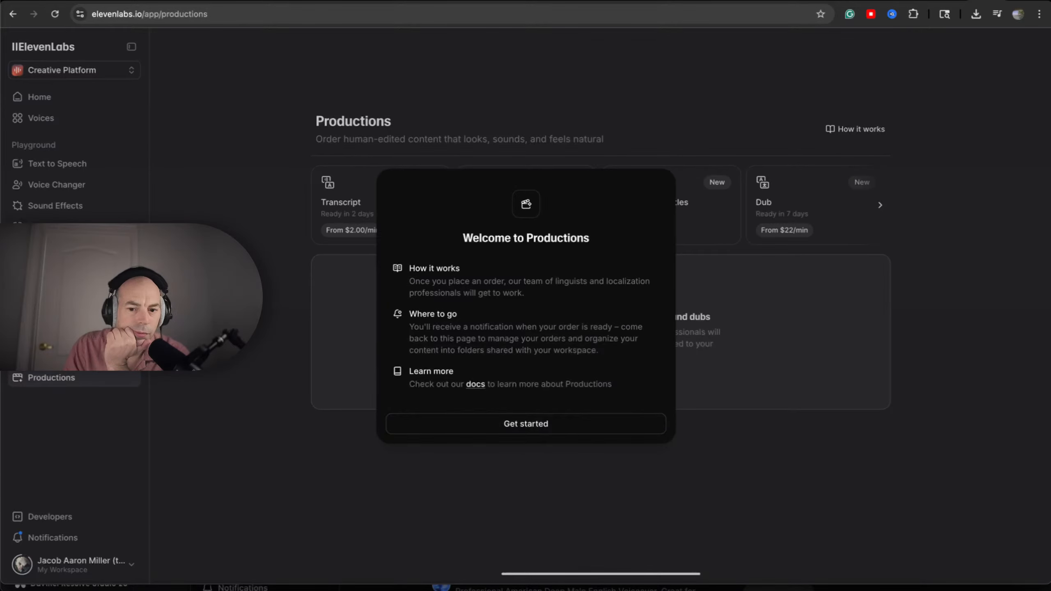
key(Escape)
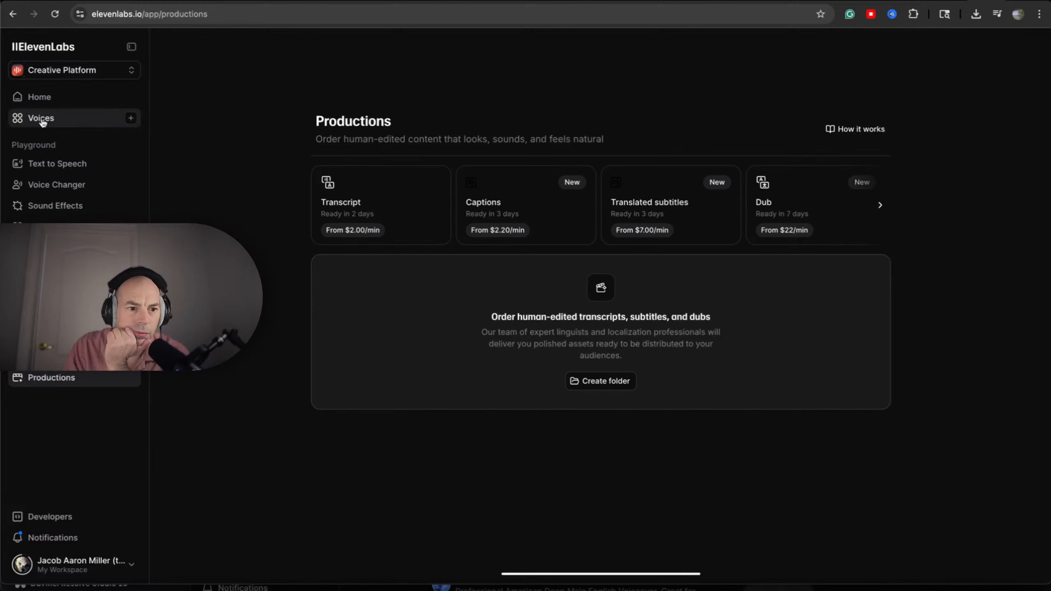
click(56, 97)
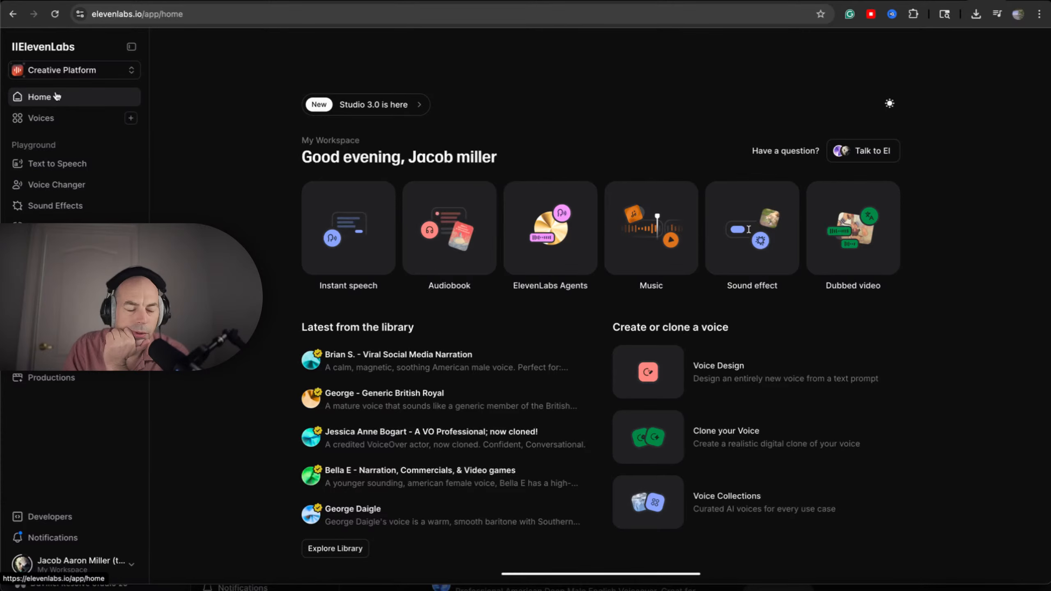
Step: Open Studio 3.0 from the Text to Speech page and look over its audio and video project options
click(82, 163)
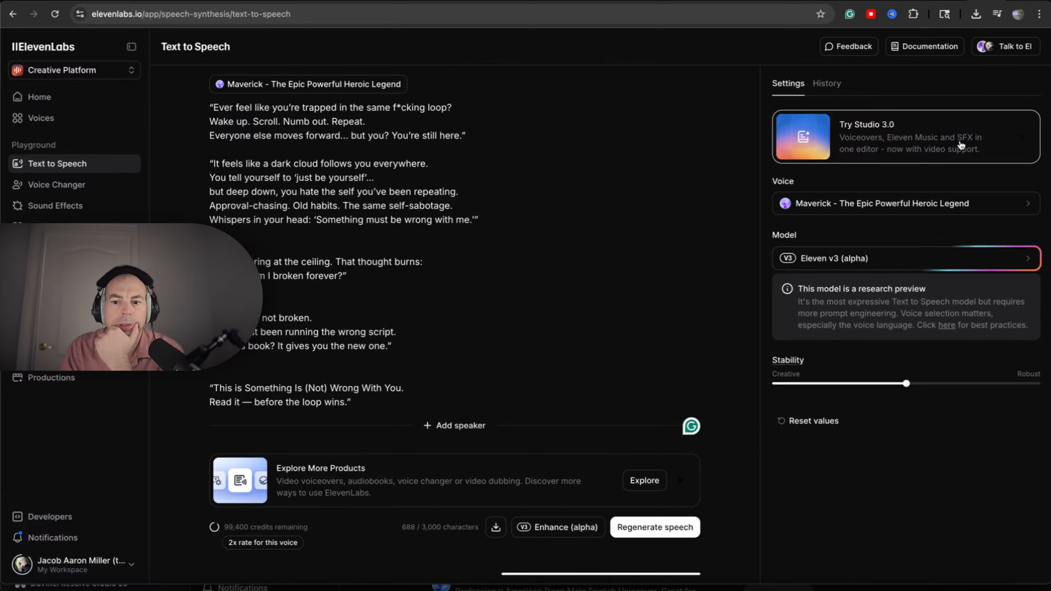
click(960, 145)
scroll(942, 216, down, 1)
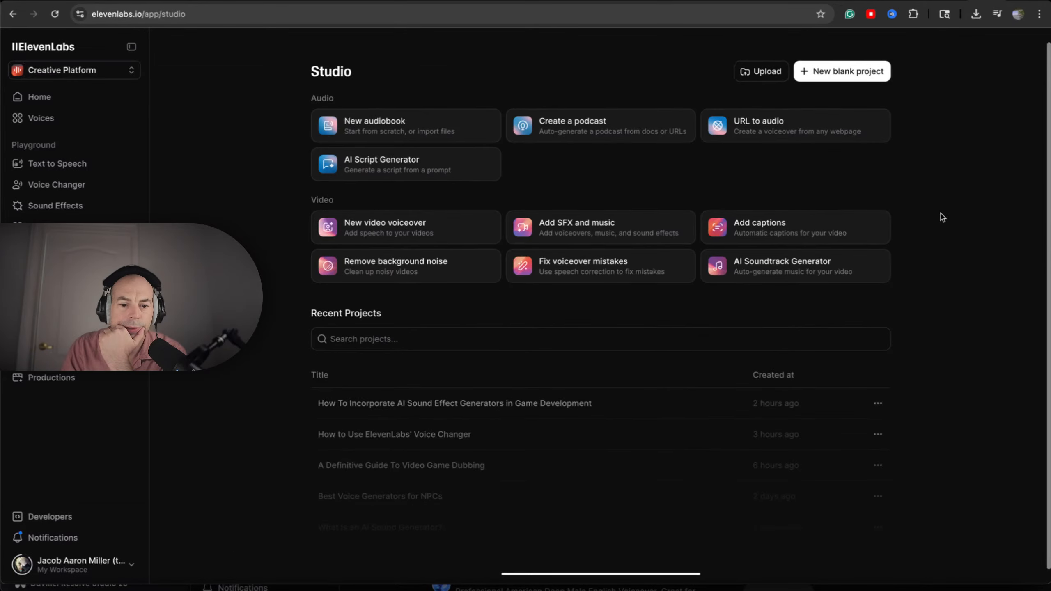
scroll(955, 312, down, 1)
scroll(902, 290, up, 2)
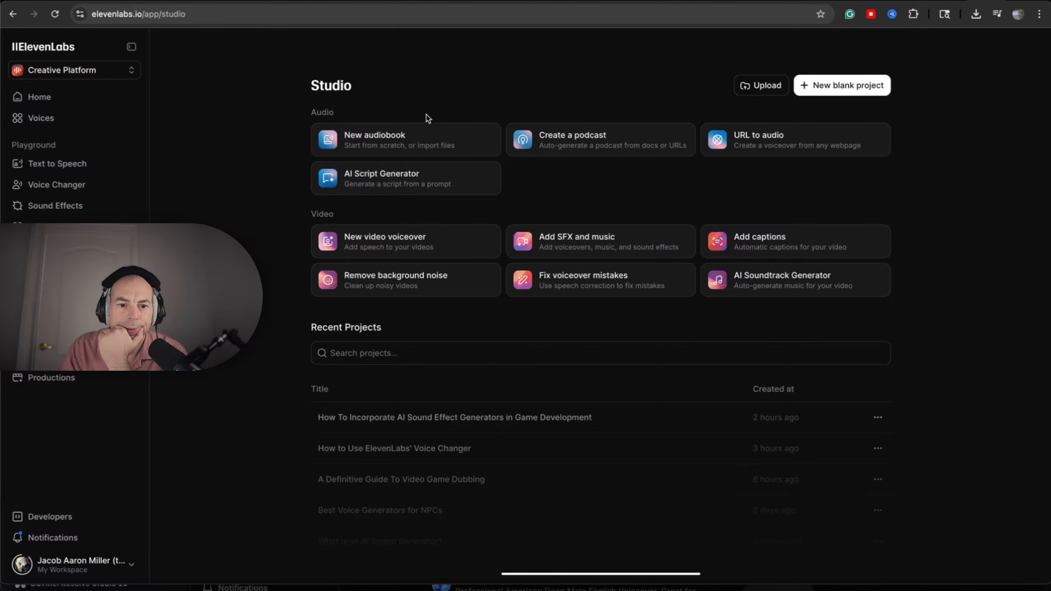
Step: Look through the Text to Speech, Home and Studio pages, dismissing the microphone request from the Talk to El assistant
click(78, 174)
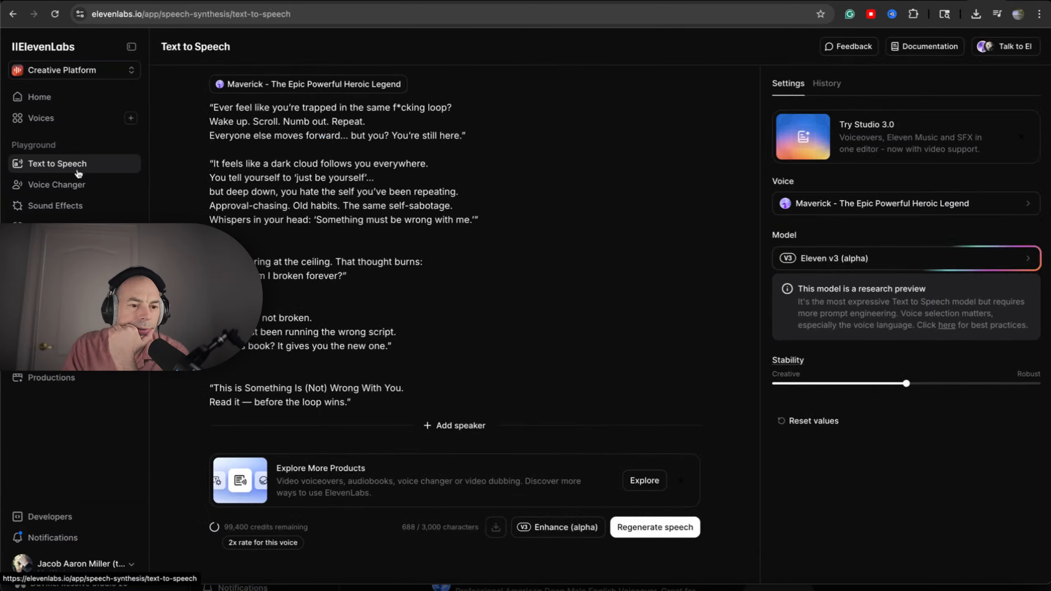
click(42, 97)
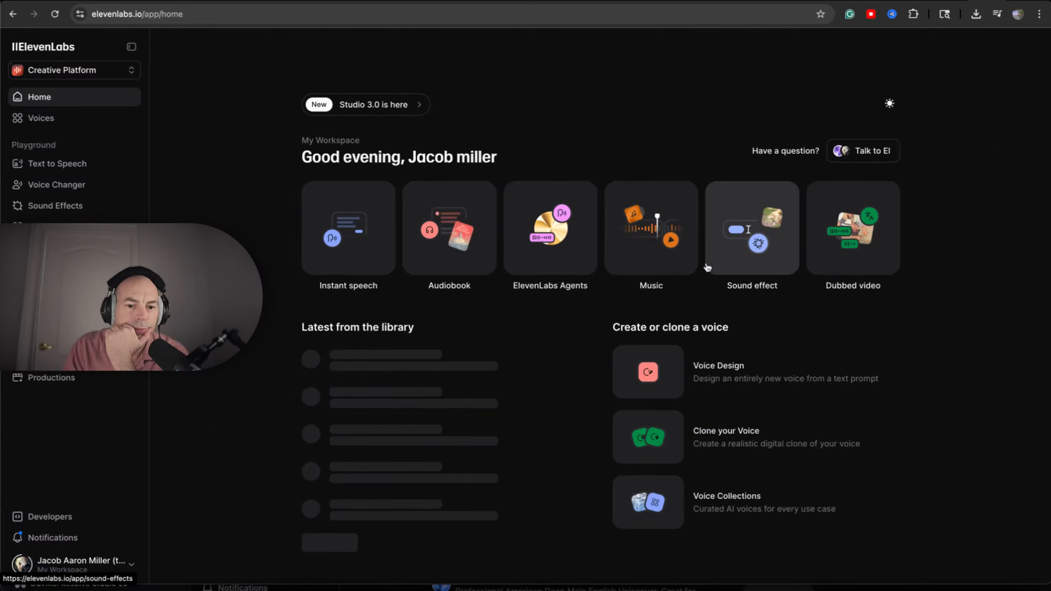
scroll(316, 321, down, 1)
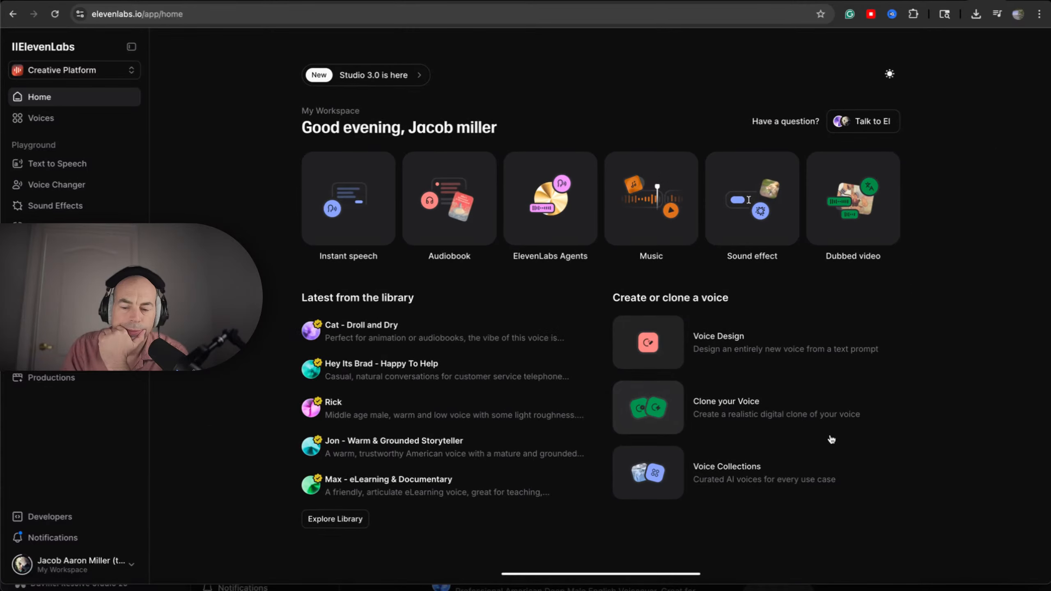
scroll(830, 446, up, 2)
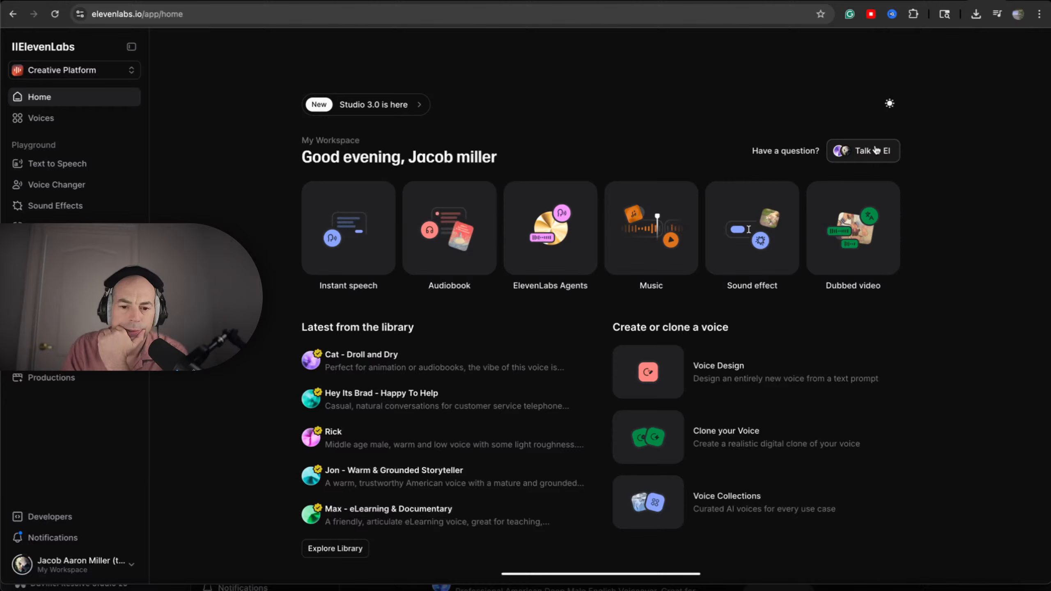
click(877, 150)
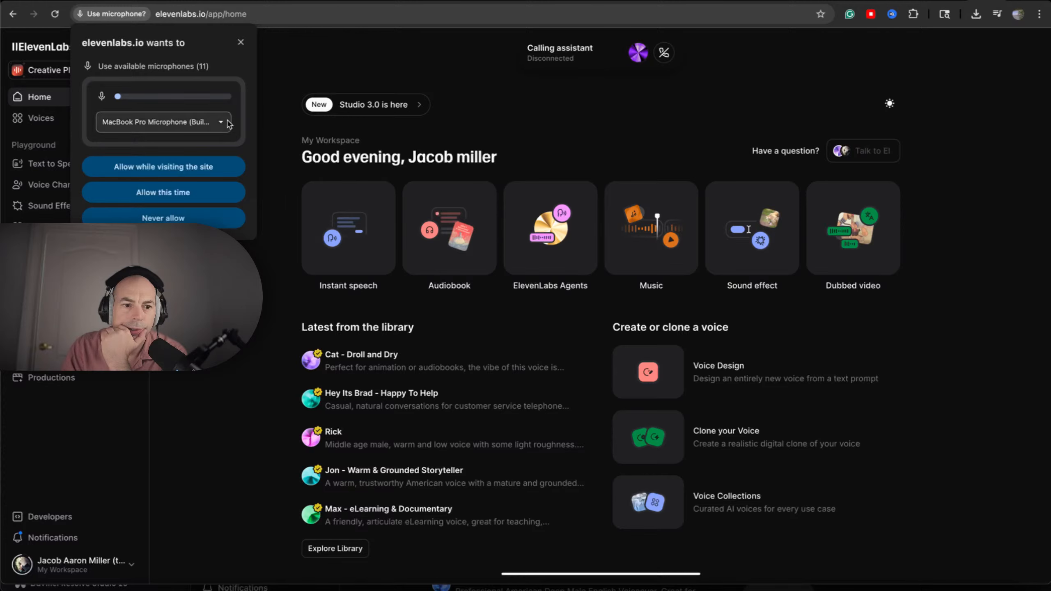
click(240, 44)
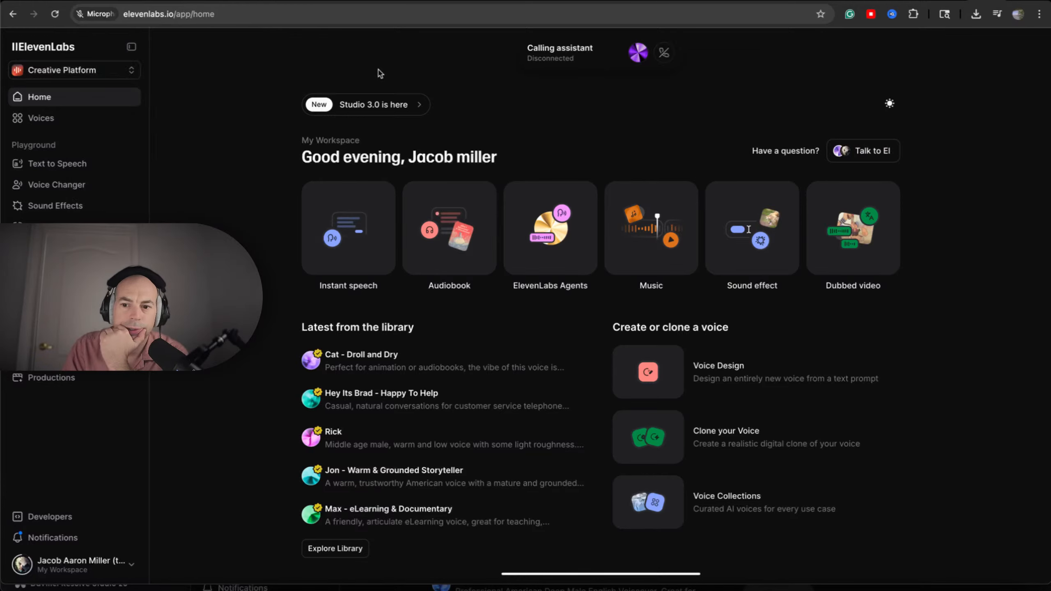
click(372, 106)
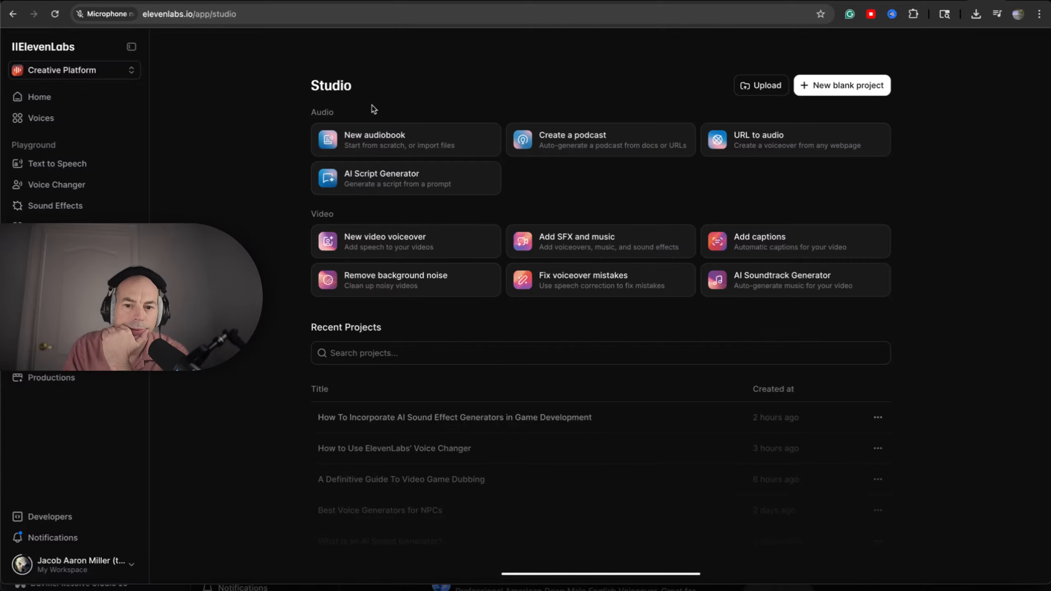
scroll(327, 215, down, 1)
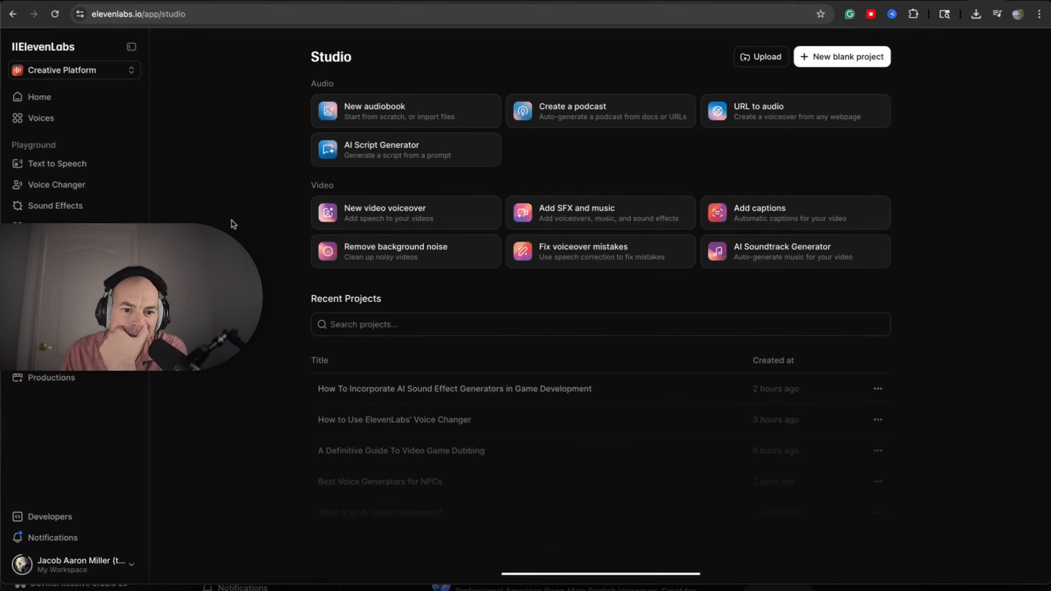
Step: Open the Text to Speech generation history and listen to the two most recent Maverick voiceovers
click(68, 164)
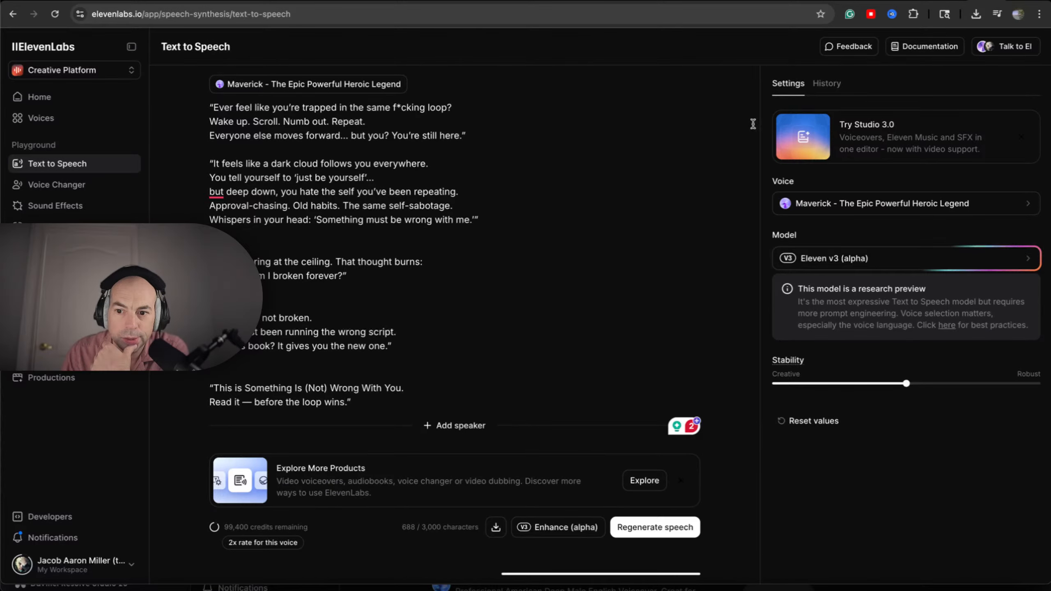
click(826, 83)
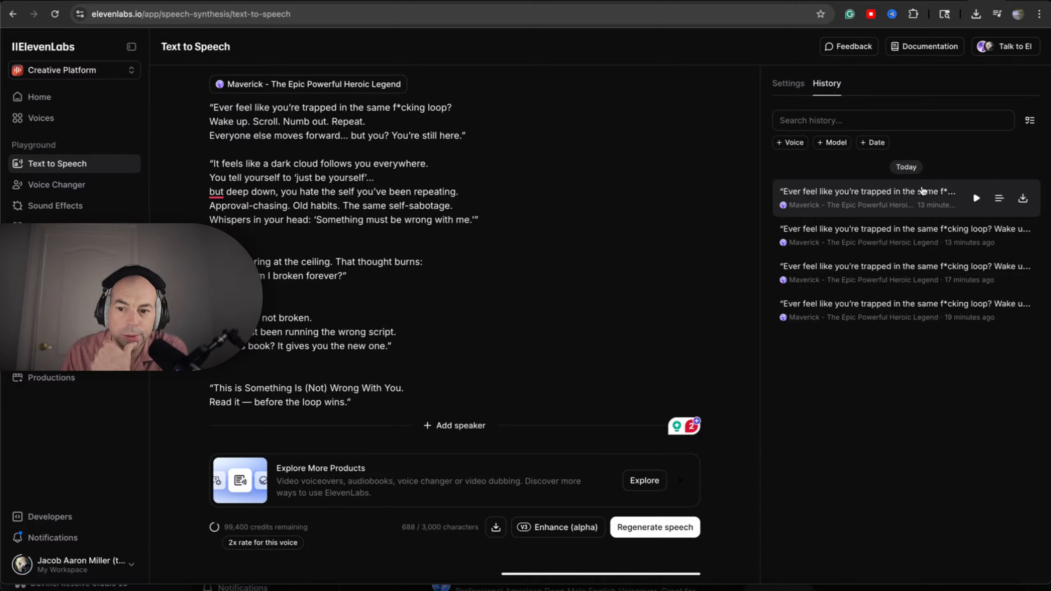
click(977, 199)
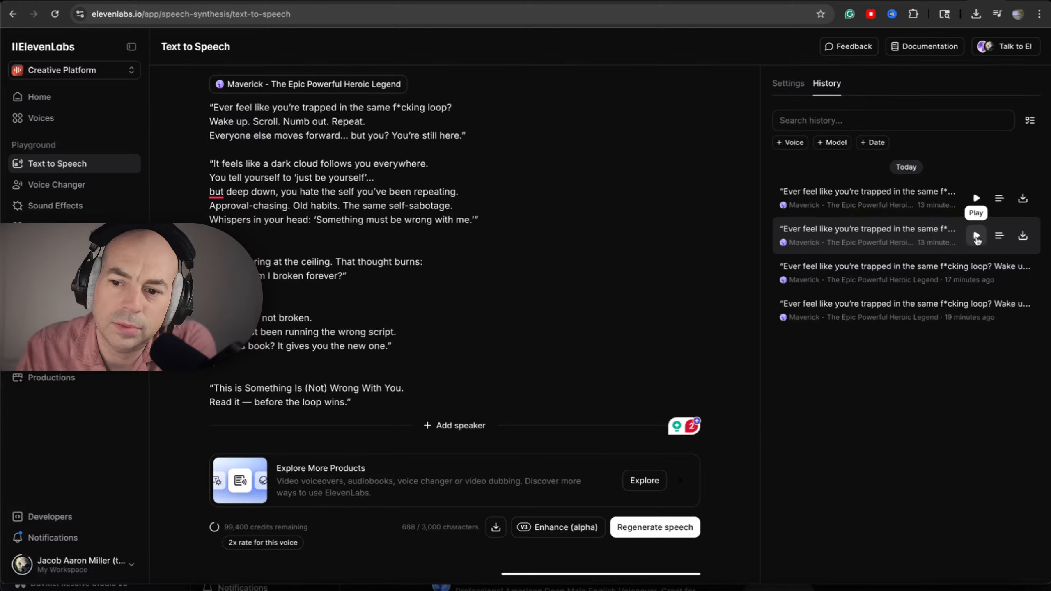
click(977, 237)
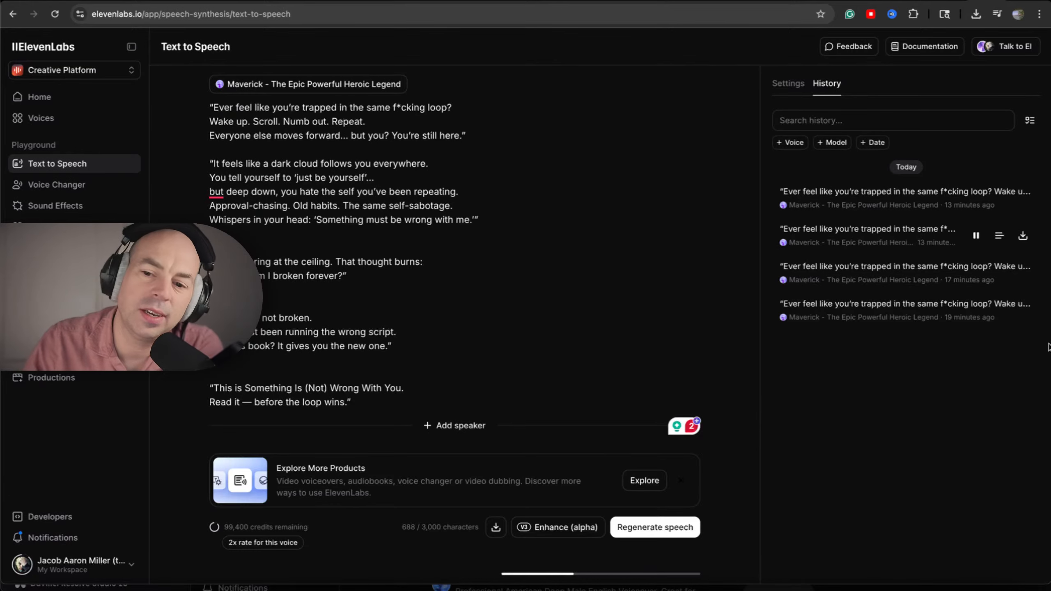
Step: Restore the settings of the second most recent Maverick voiceover from its details and return to the speech settings
click(999, 236)
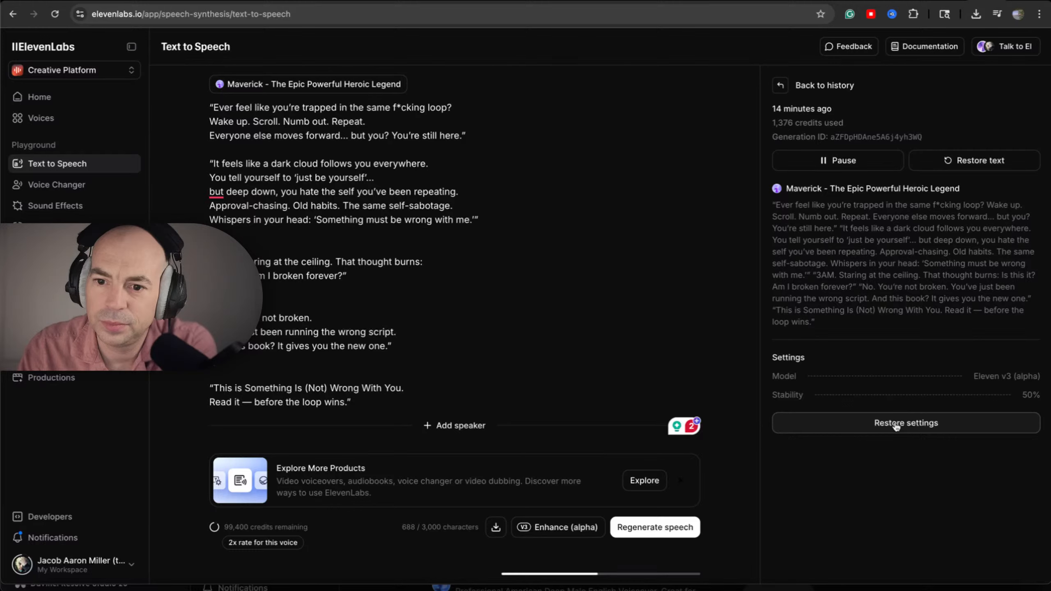
click(896, 426)
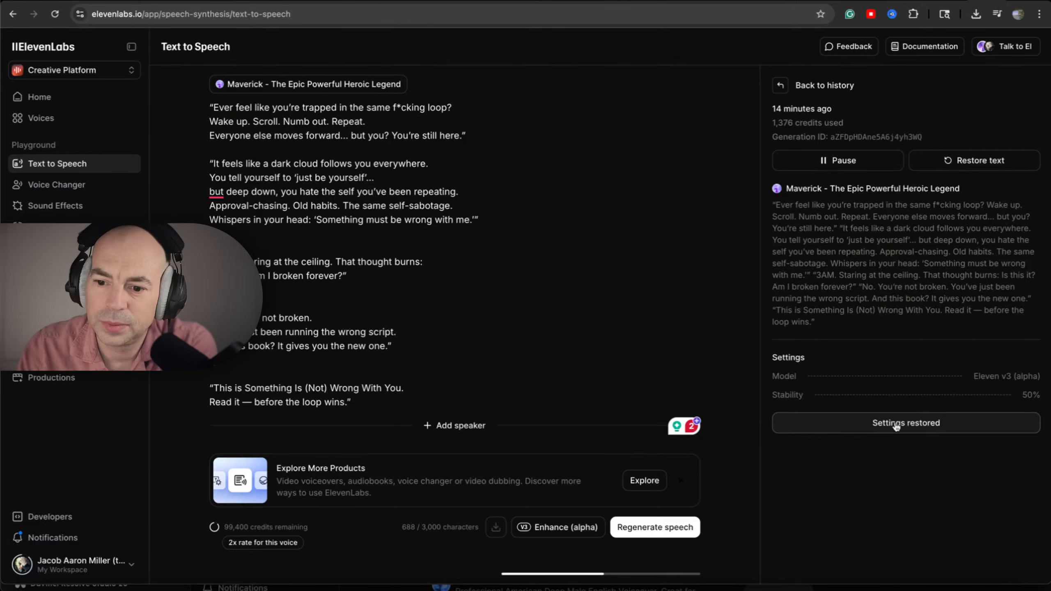
click(782, 85)
click(783, 85)
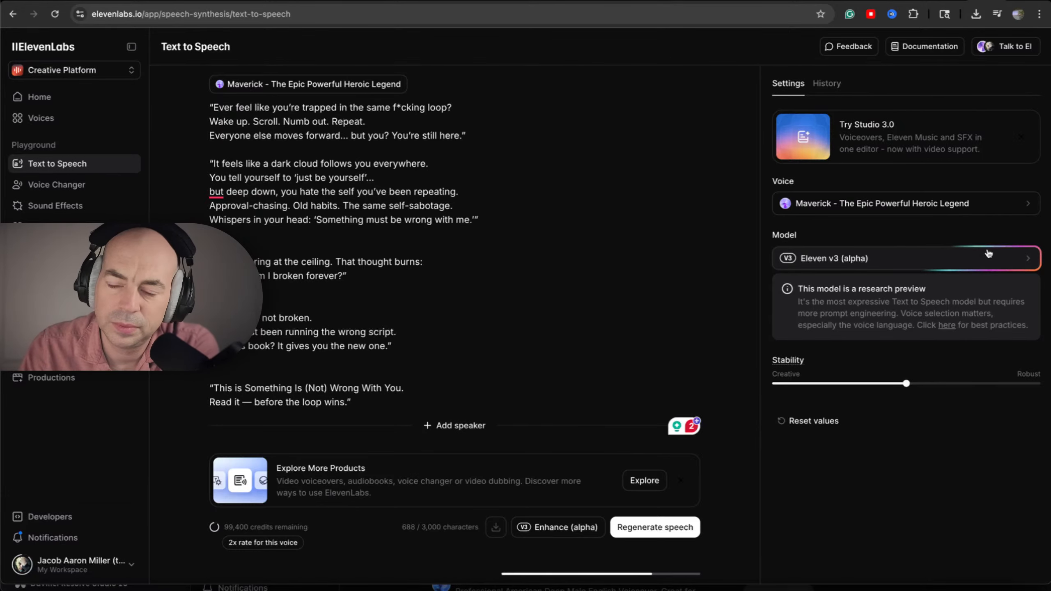
Step: Check the Eleven v3 best-practices link and the list of available speech models, keeping the selected model
click(948, 326)
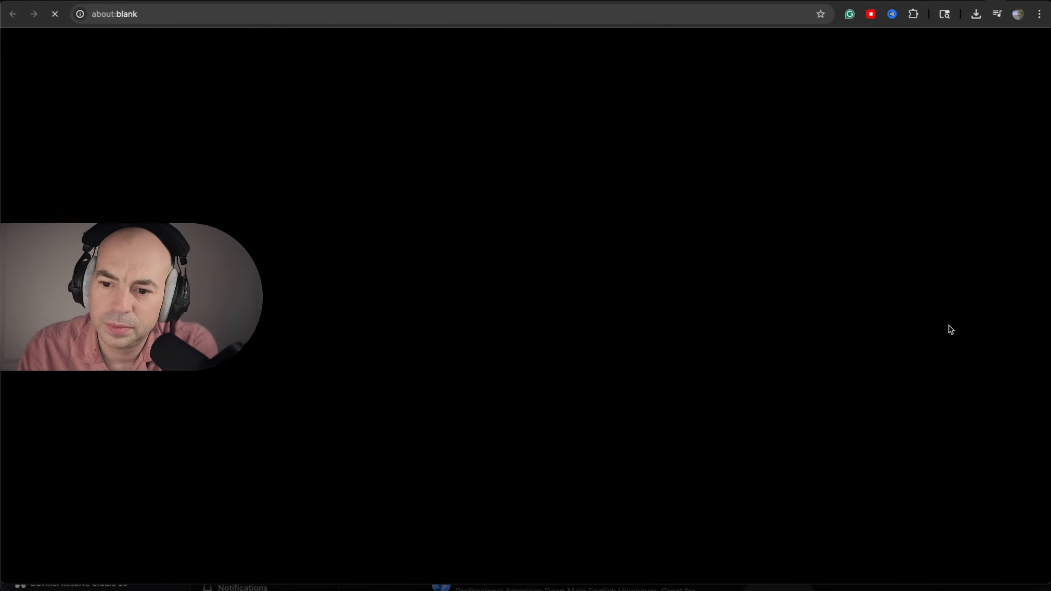
key(super+w)
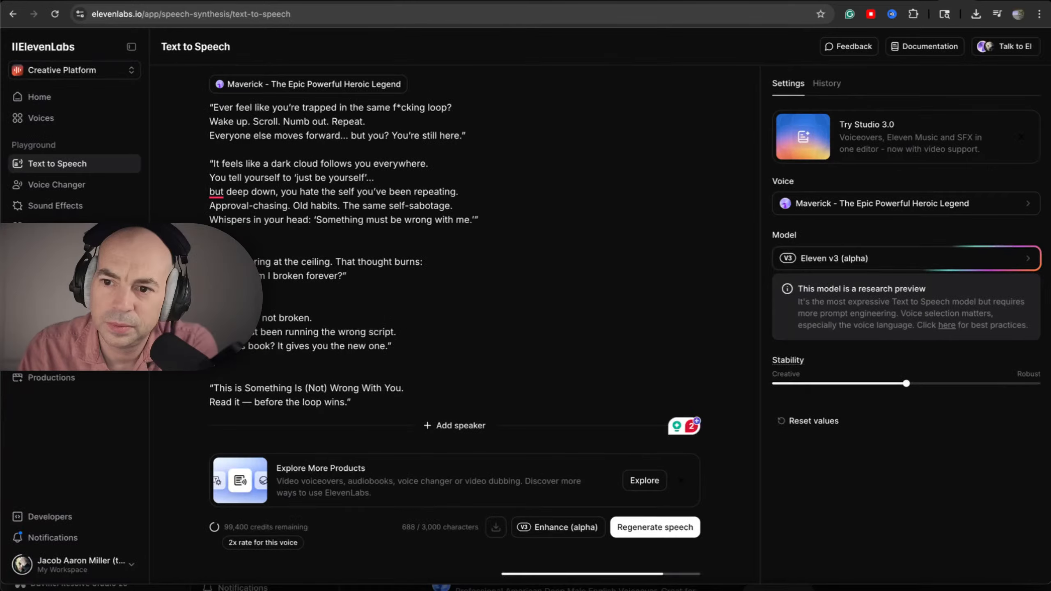
click(923, 265)
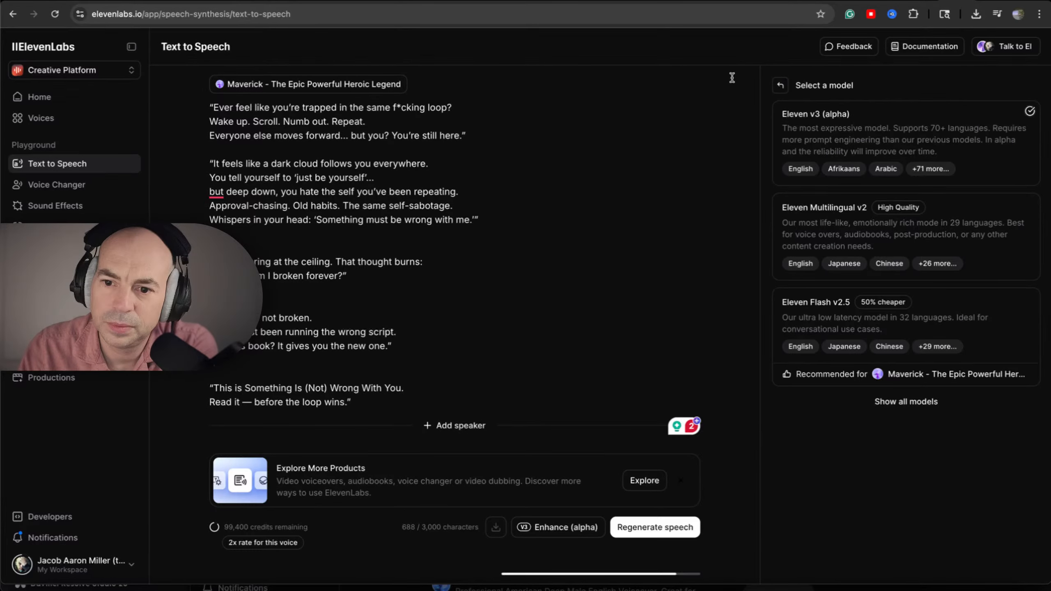
click(781, 87)
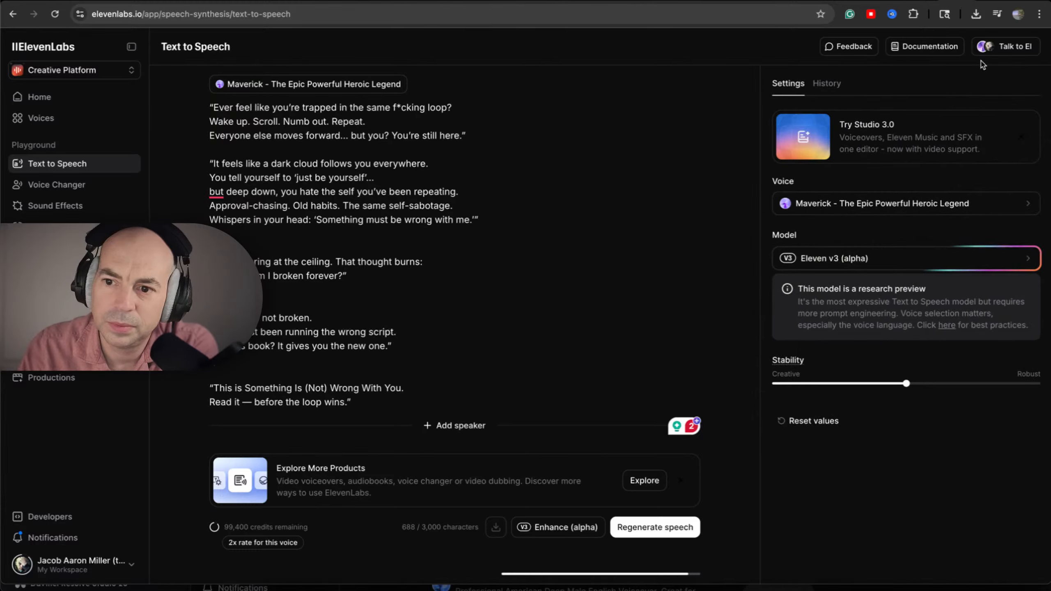
Step: Download the second most recent Maverick voiceover from the history as a WAV into Movies > SINWWY video1
click(823, 83)
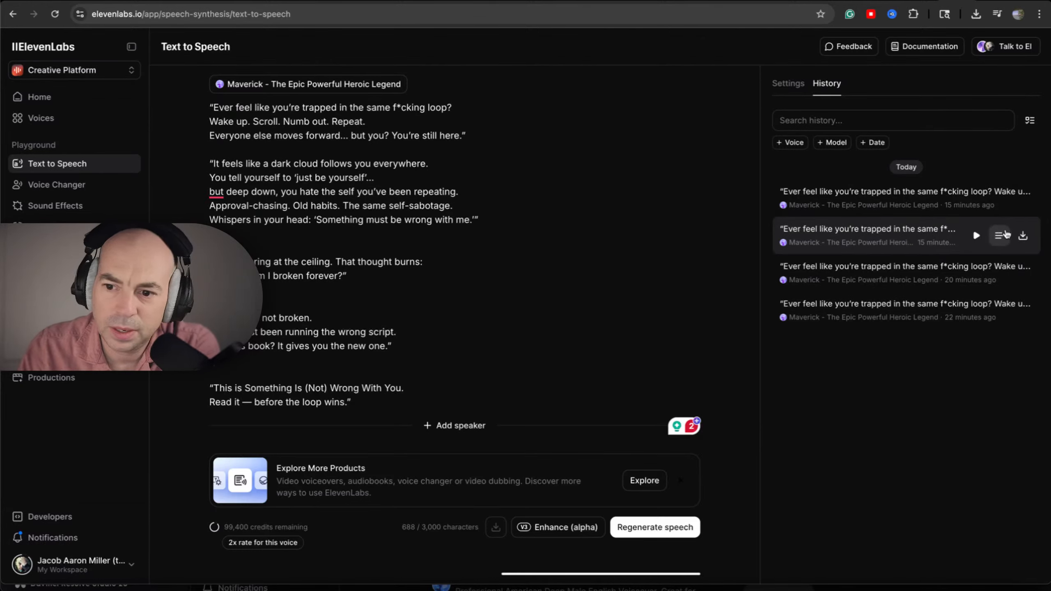
click(1023, 240)
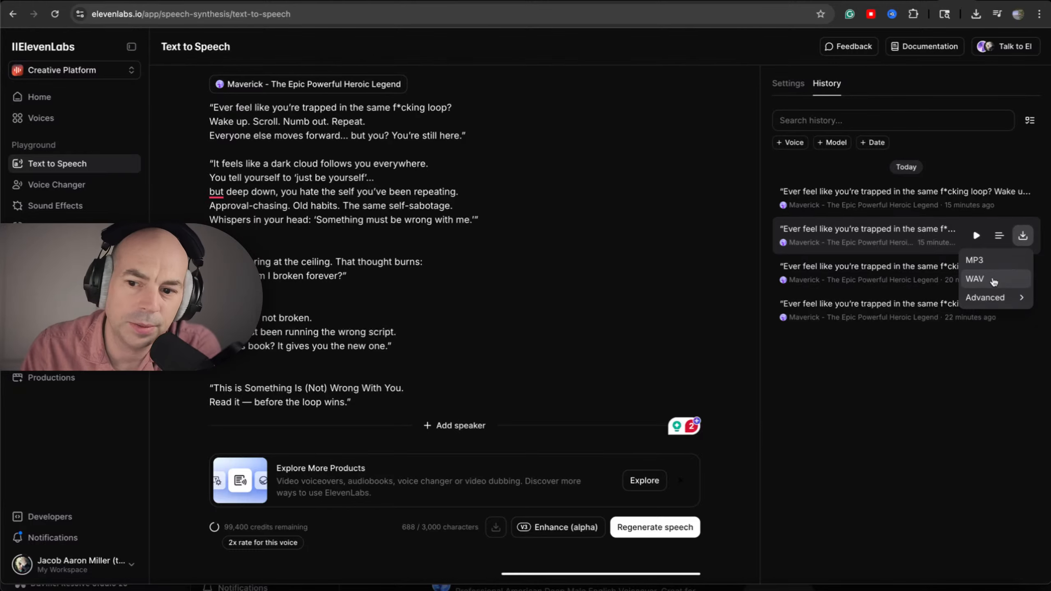
click(993, 280)
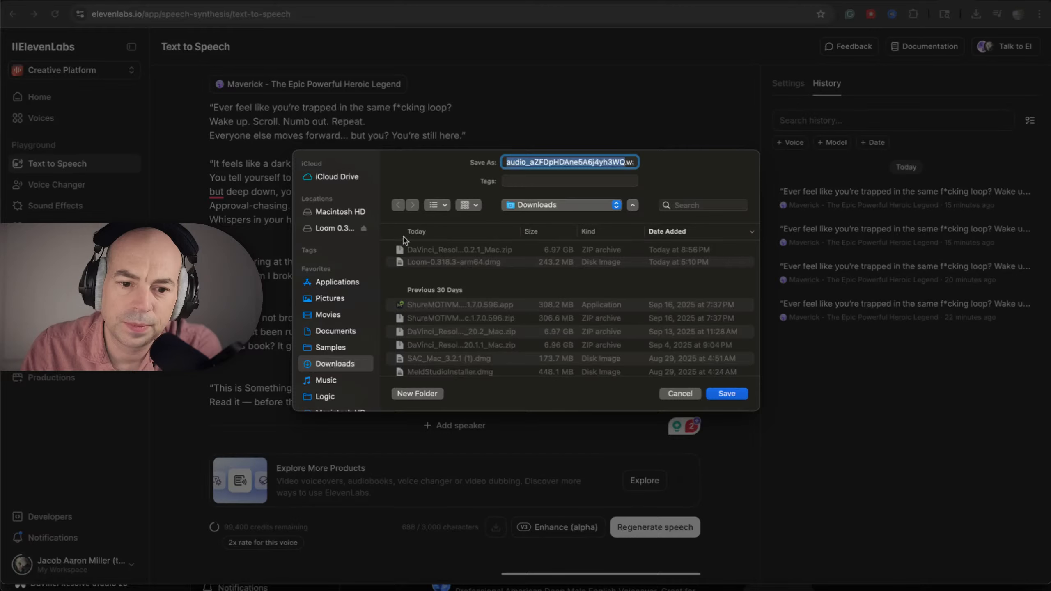
click(336, 315)
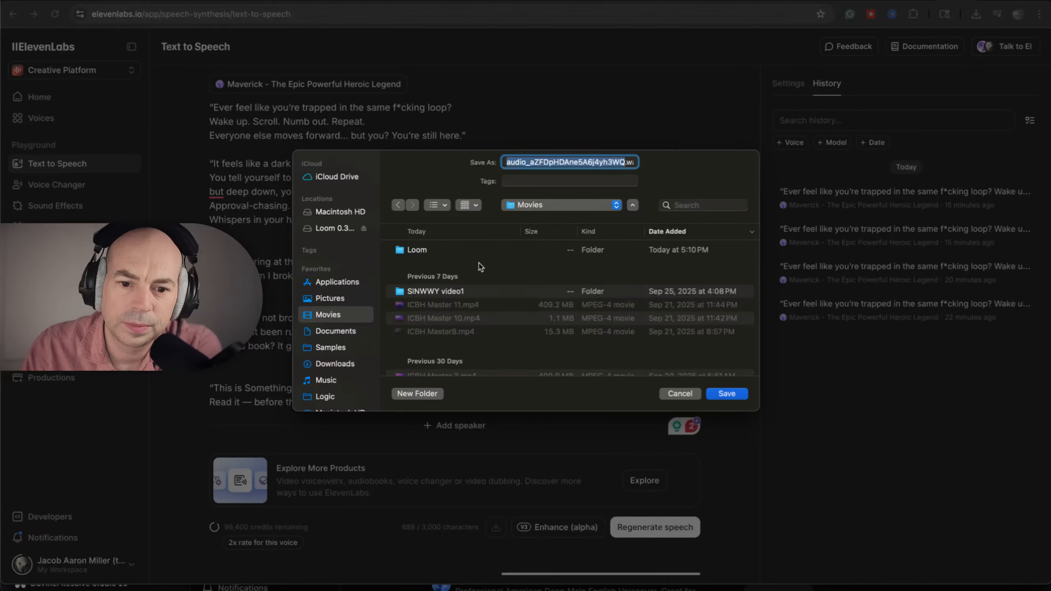
double_click(465, 292)
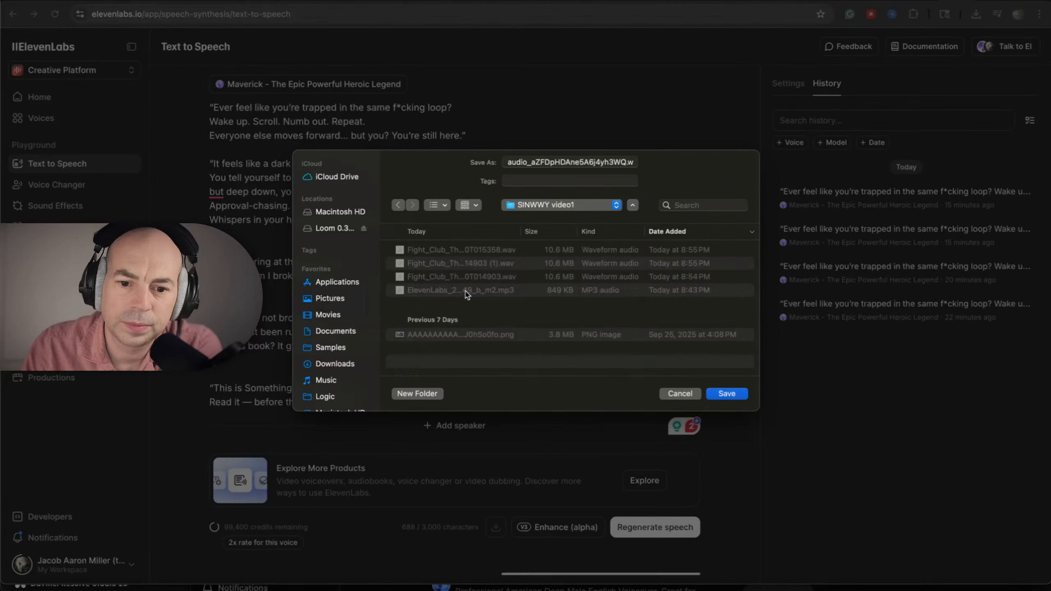
click(732, 394)
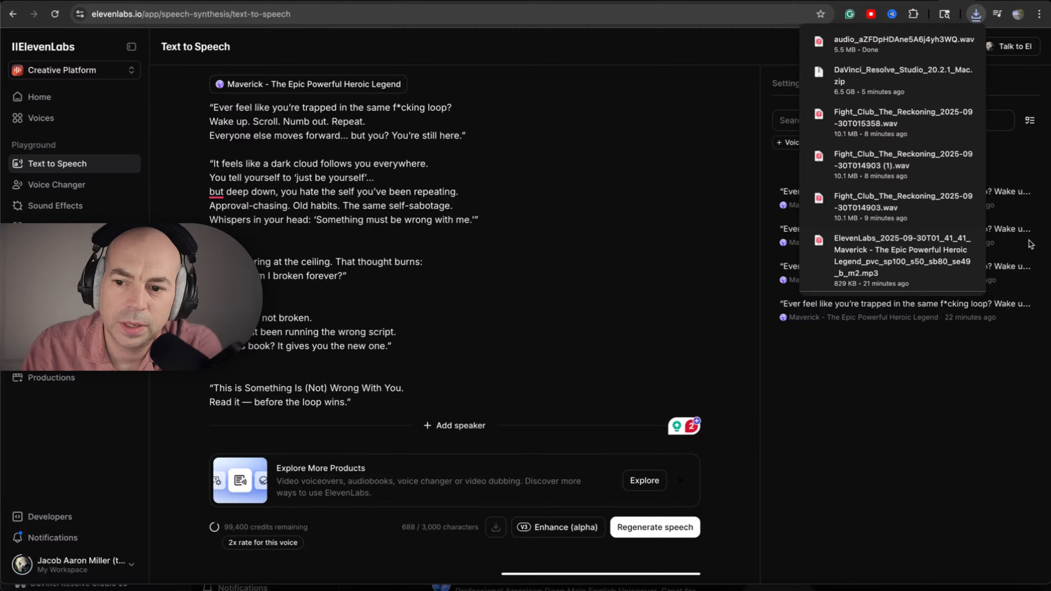
click(991, 346)
Step: Compare the second, third and fourth Maverick voiceovers in the history by playing each one
click(978, 274)
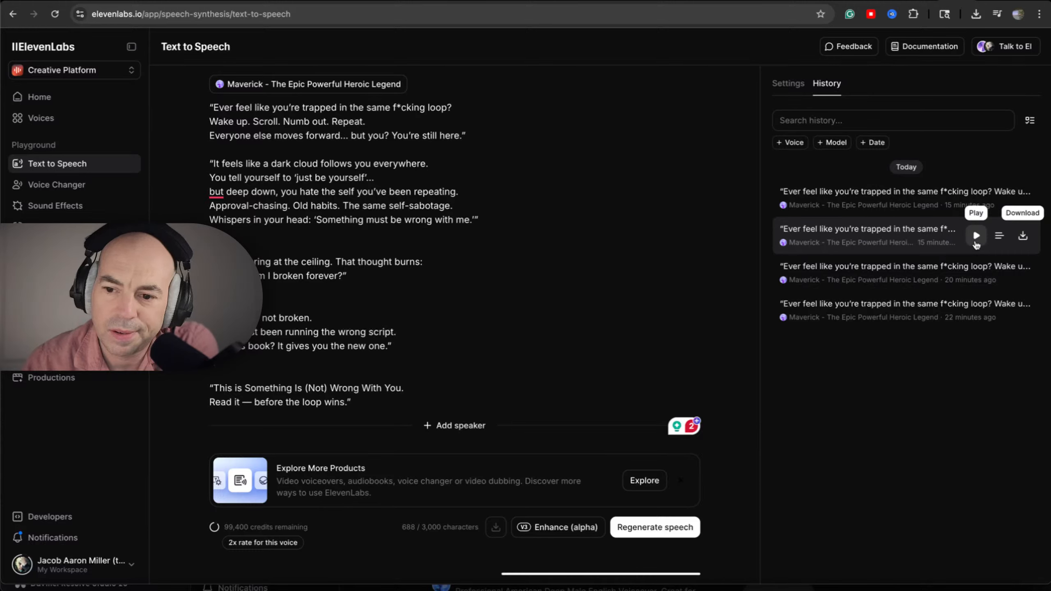
click(975, 236)
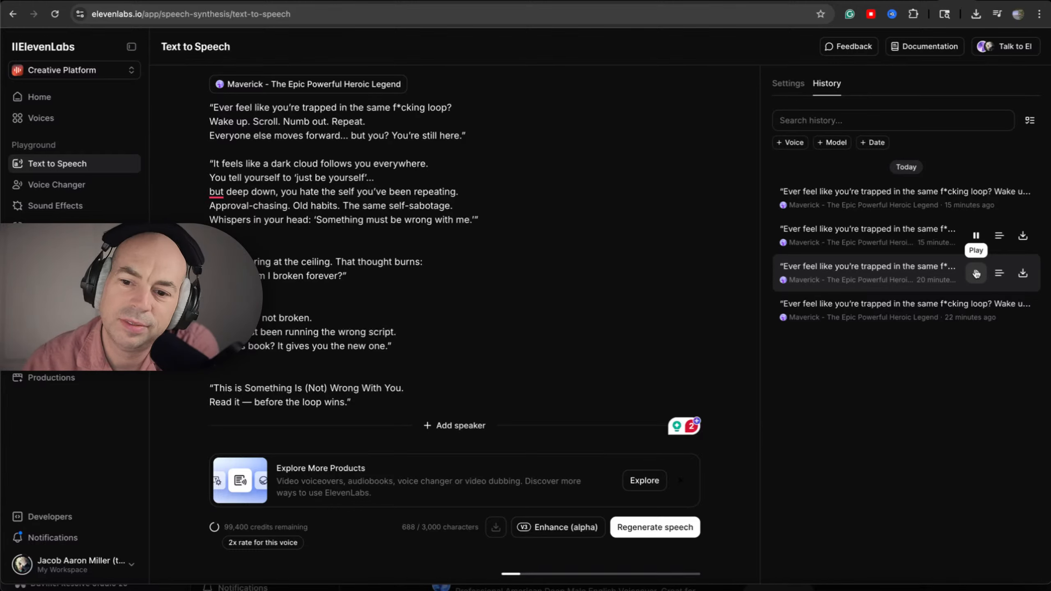
click(977, 274)
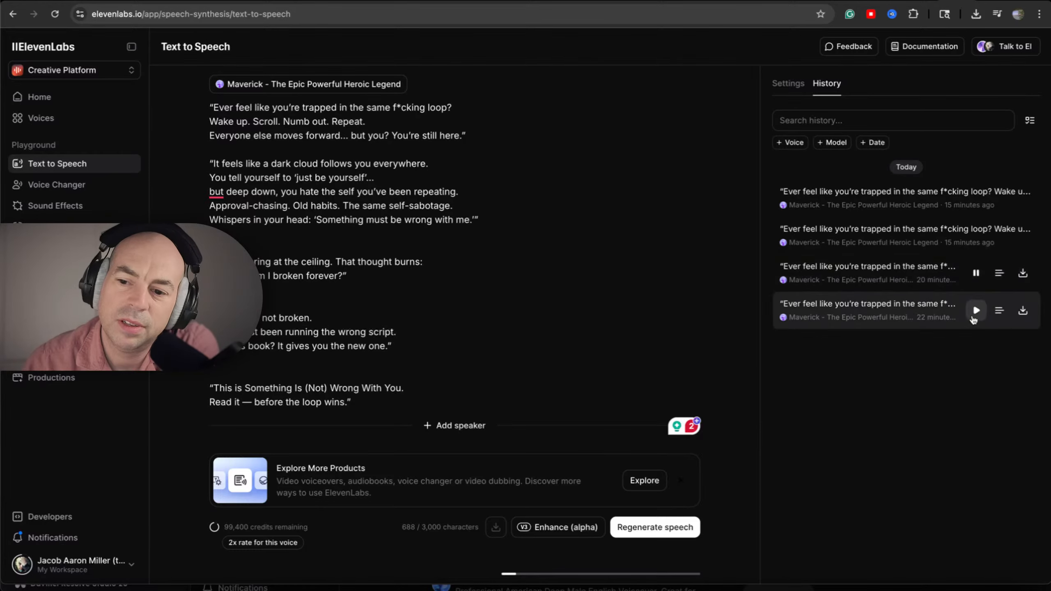
click(976, 311)
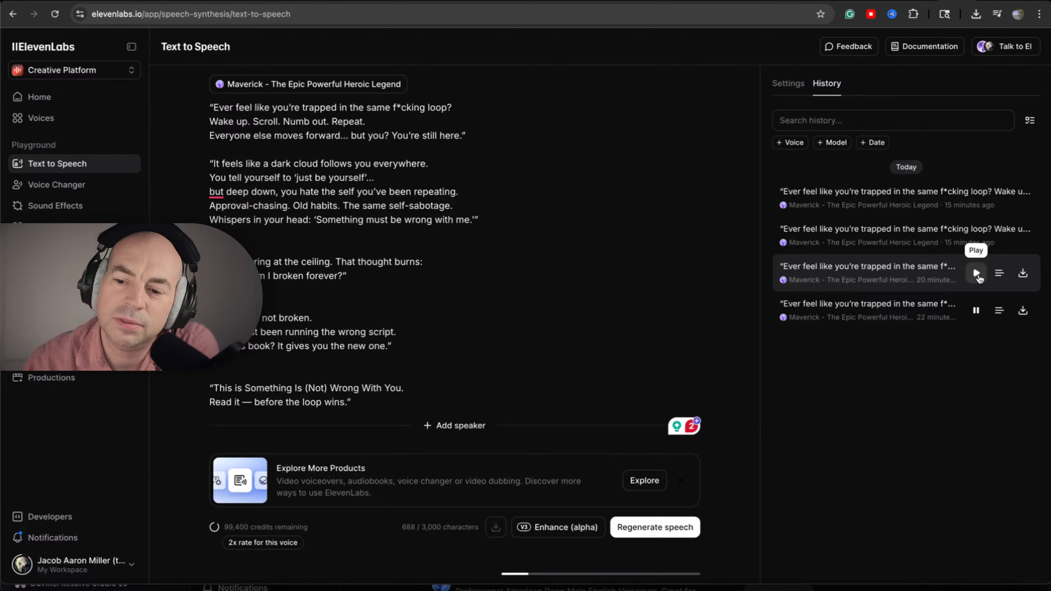
click(979, 277)
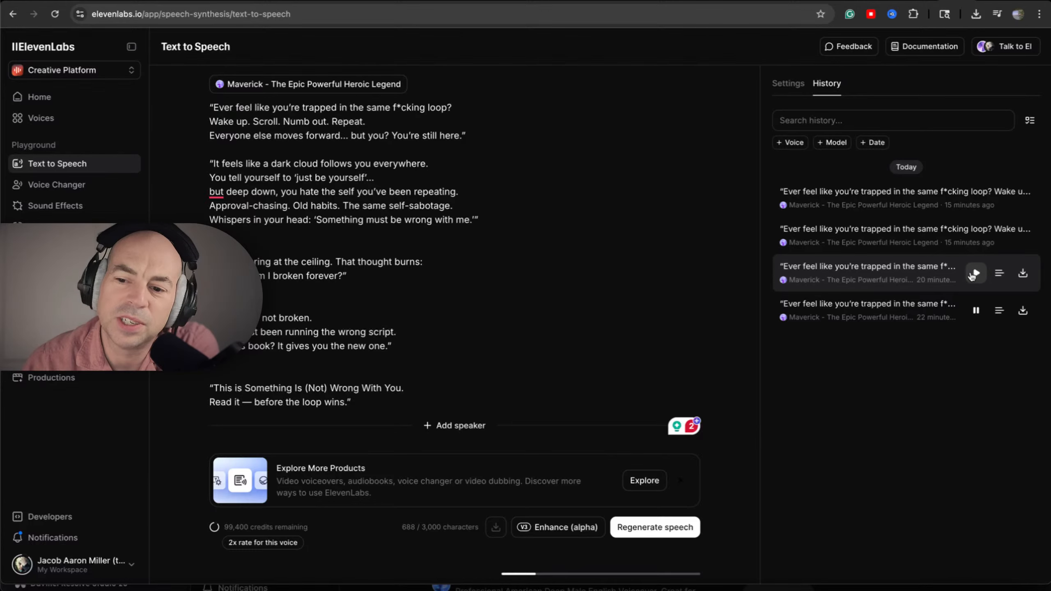
Step: Download the third Maverick voiceover in the history as a WAV into the SINWWY video1 folder
click(1023, 273)
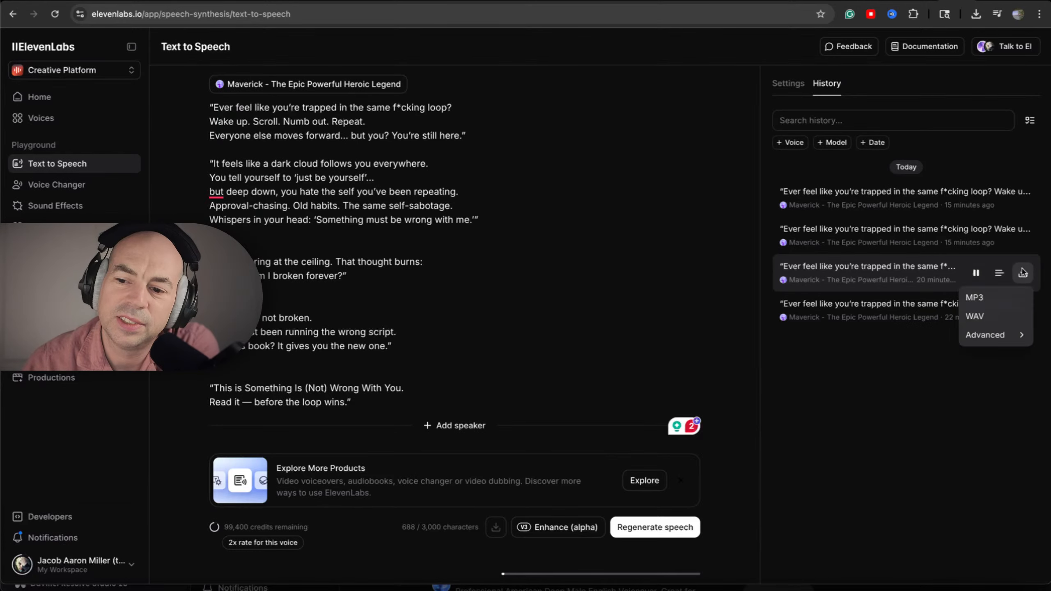
click(988, 317)
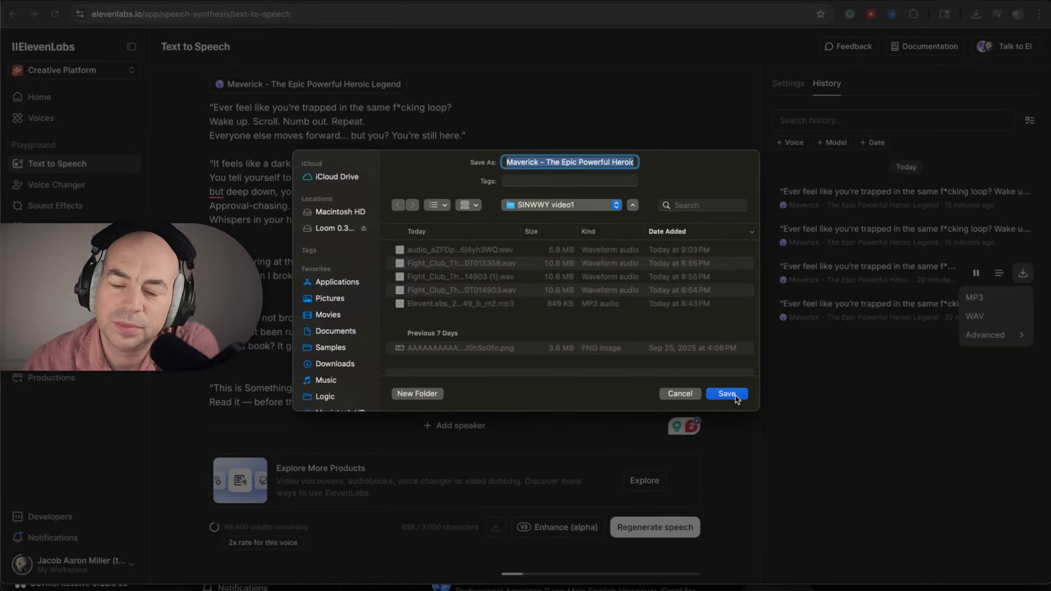
click(735, 398)
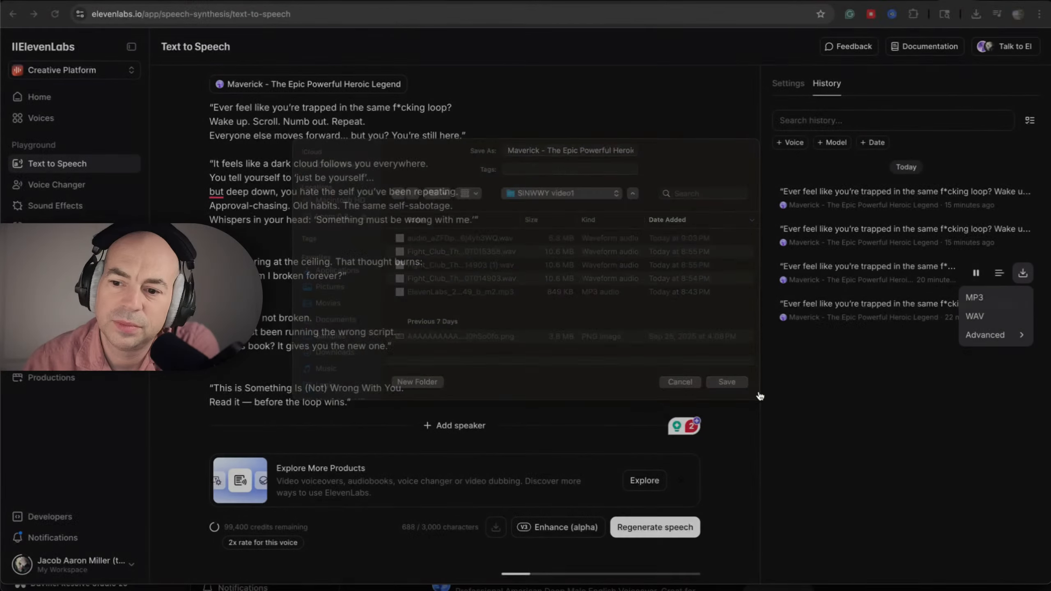
click(917, 376)
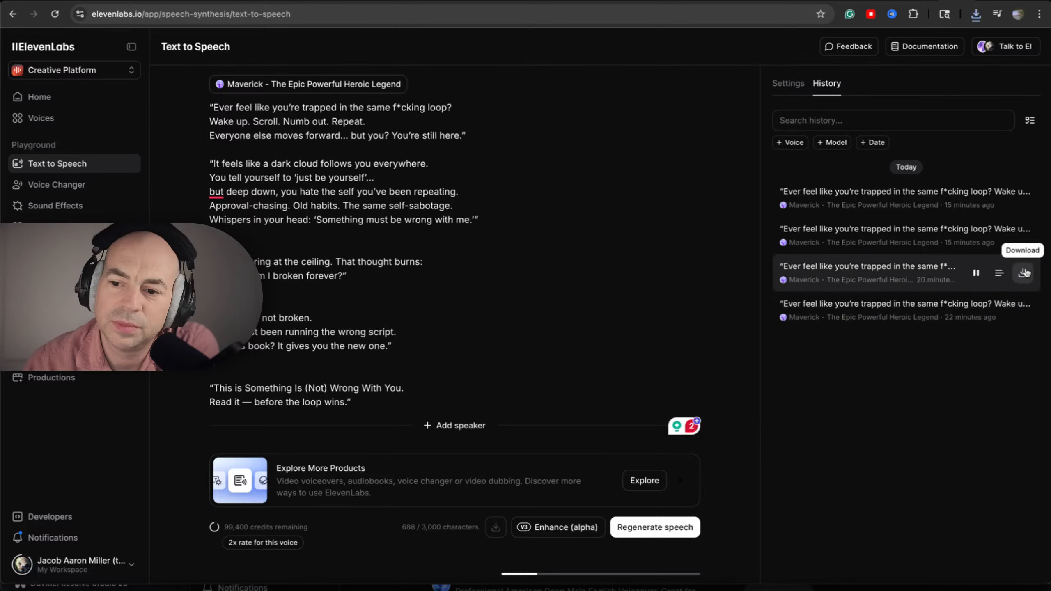
Step: Restore the generation settings from the third Maverick voiceover in the history
click(1000, 274)
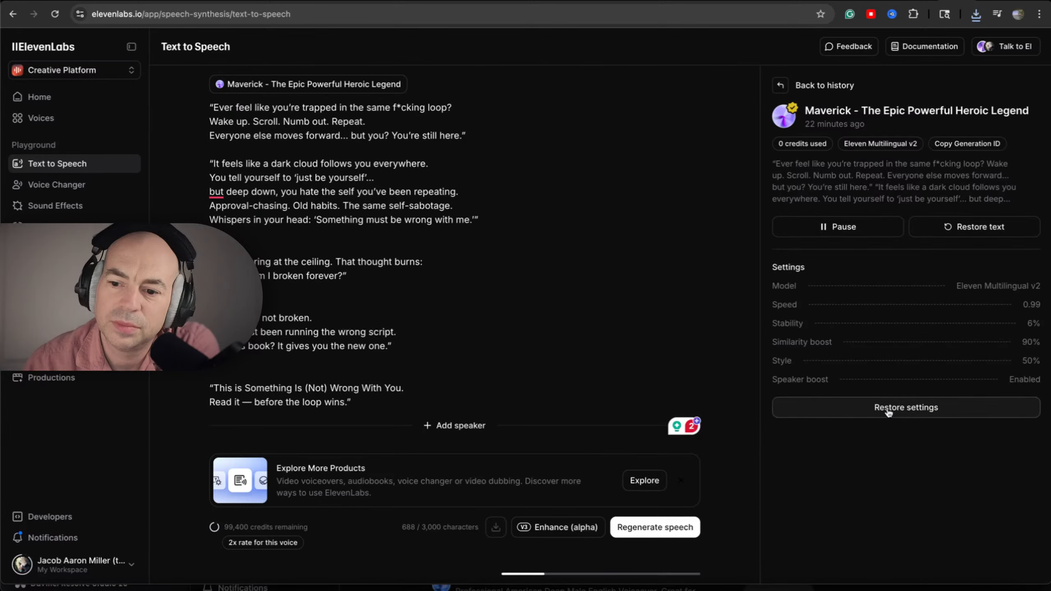
click(889, 410)
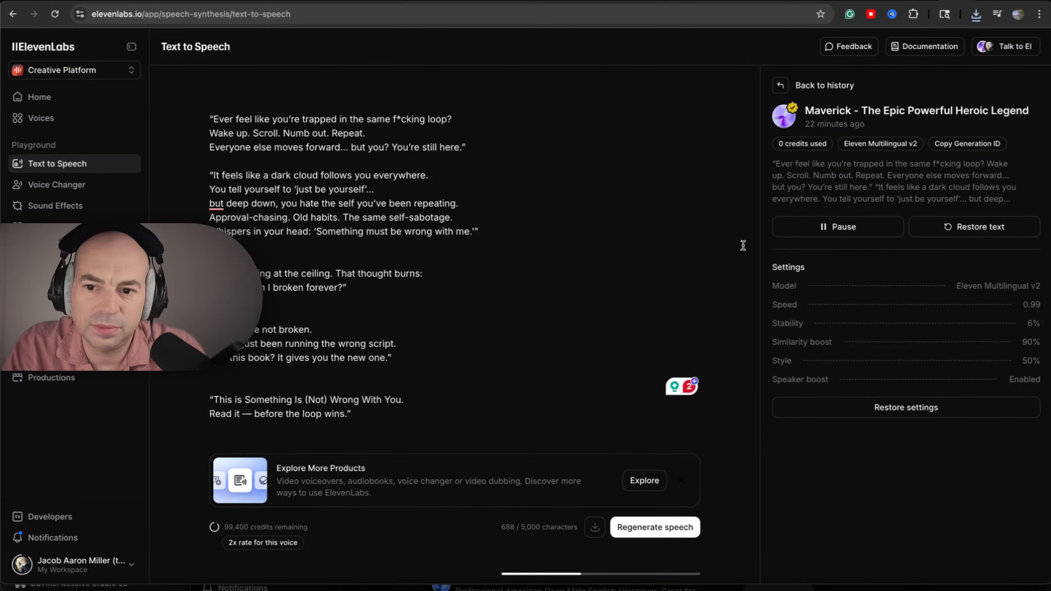
click(784, 86)
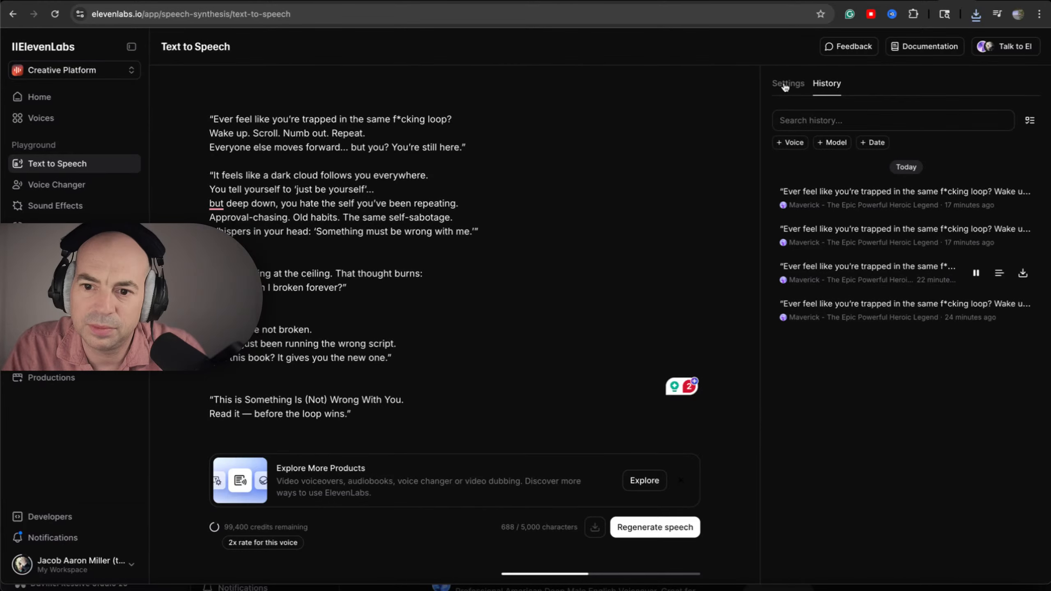
Step: Raise the speech speed slightly and regenerate the Maverick voiceover with Eleven Multilingual v2
click(787, 88)
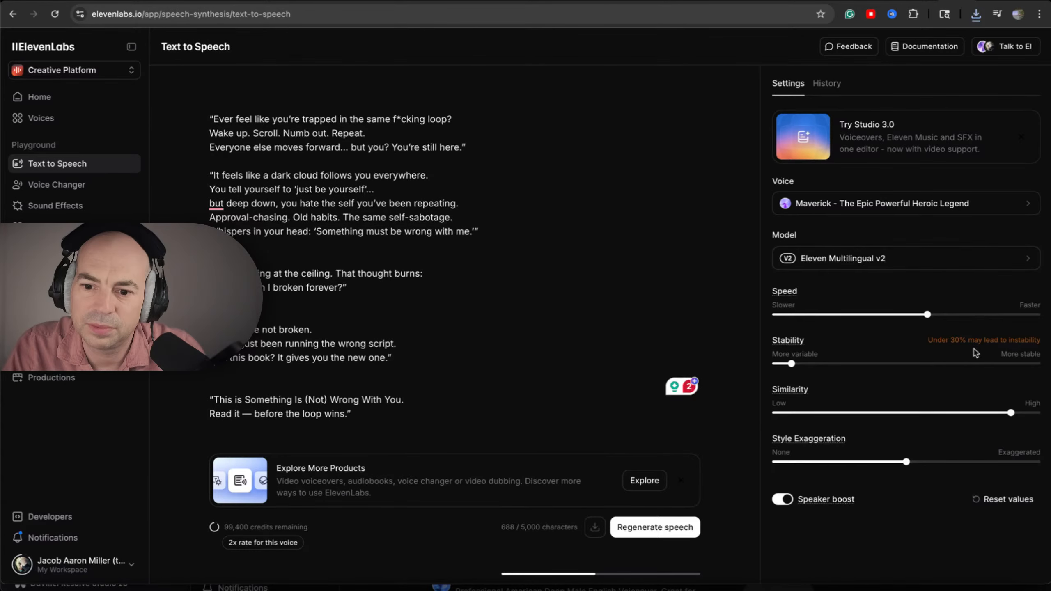
click(931, 315)
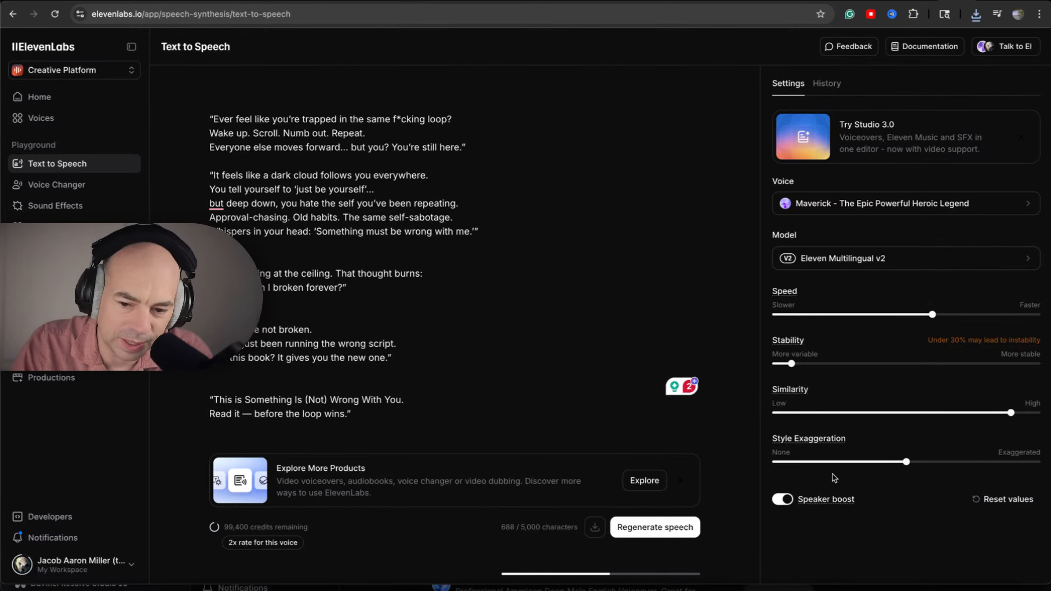
click(685, 534)
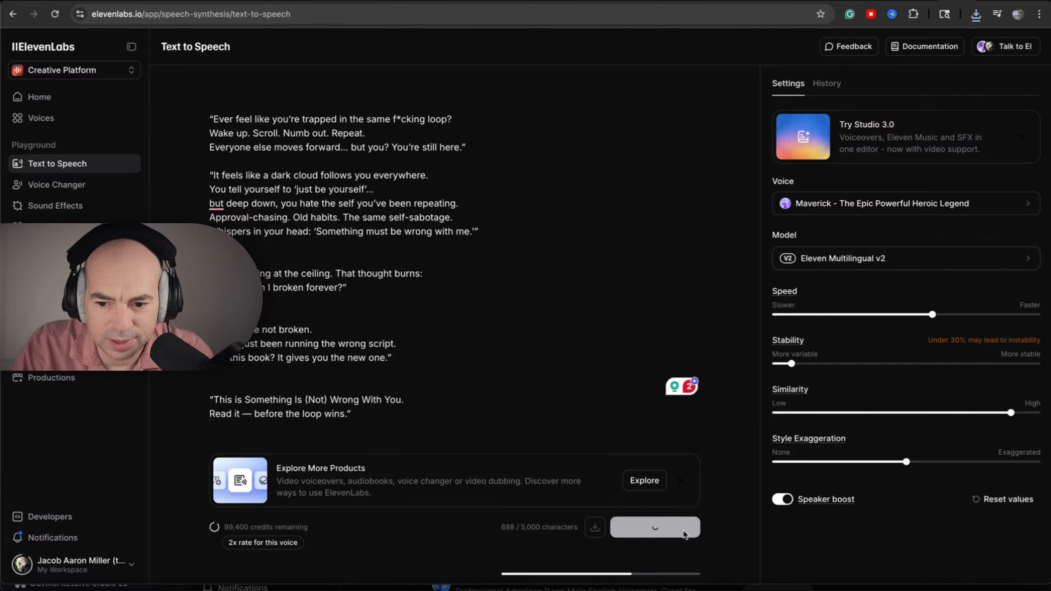
Step: Turn off Speaker boost and generate another take of the Maverick voiceover
click(825, 501)
click(826, 503)
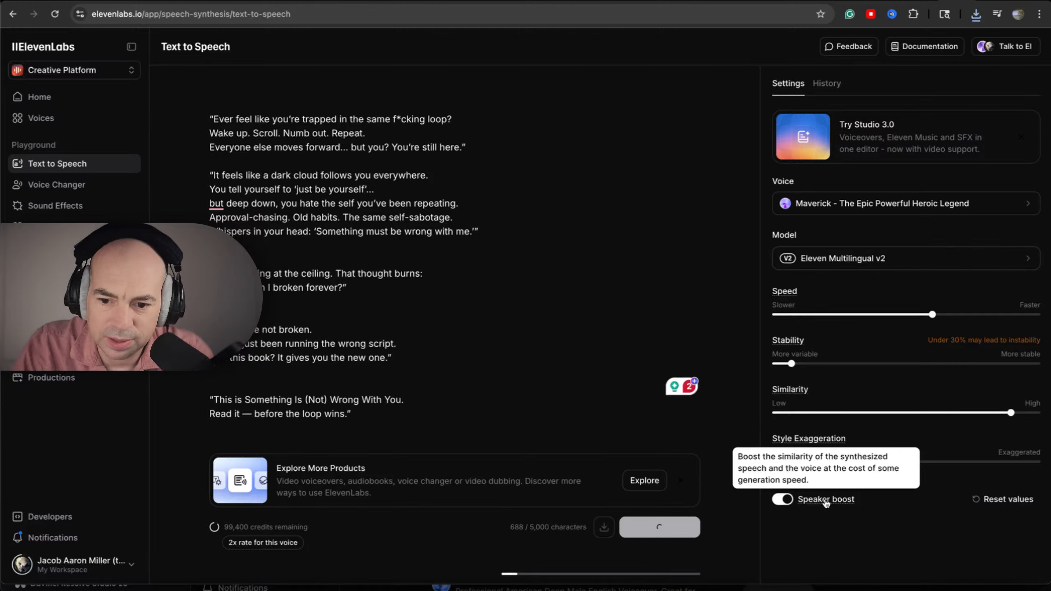
click(784, 500)
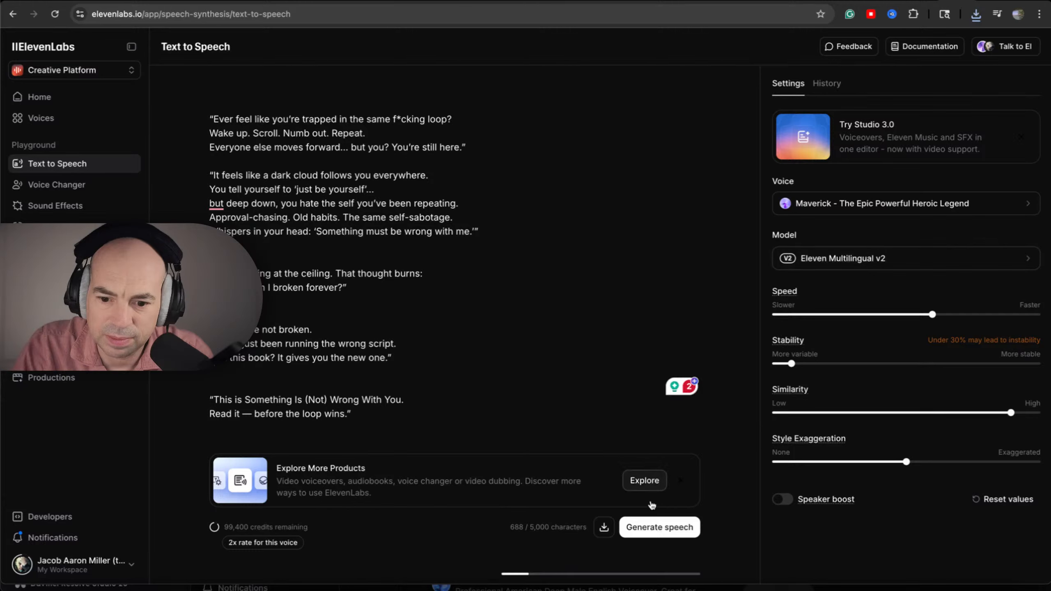
click(661, 532)
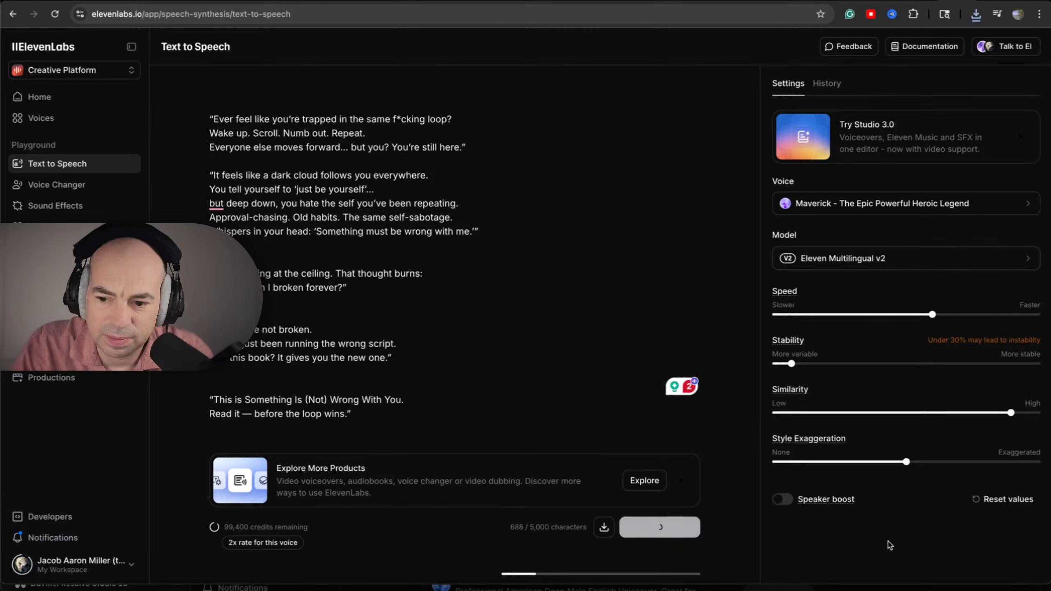
mouse_move(828, 501)
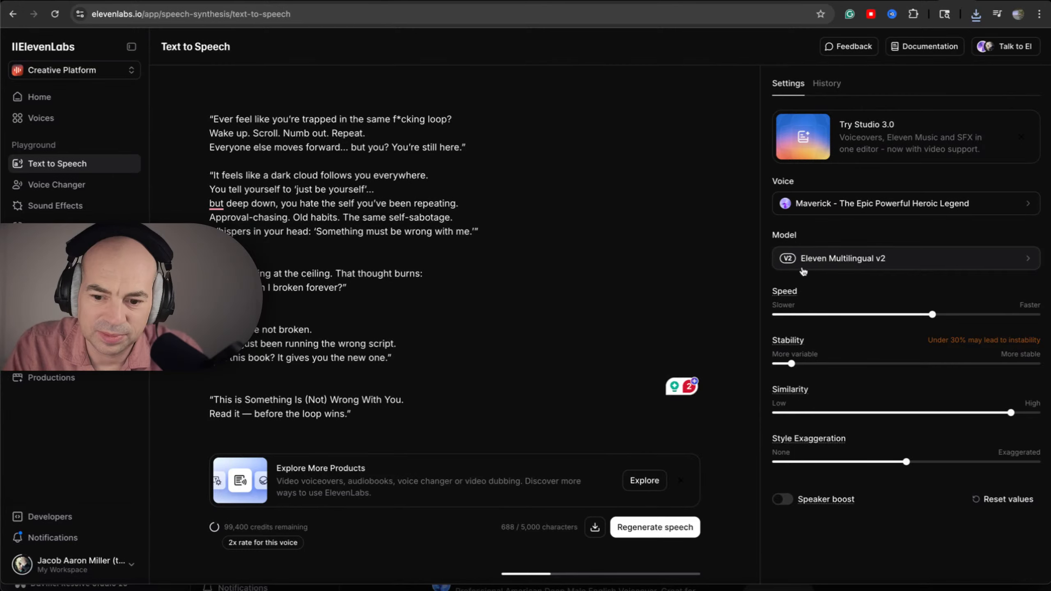
Step: Listen to the newest Maverick voiceover in the history while reviewing the voice settings, and pause it
click(843, 90)
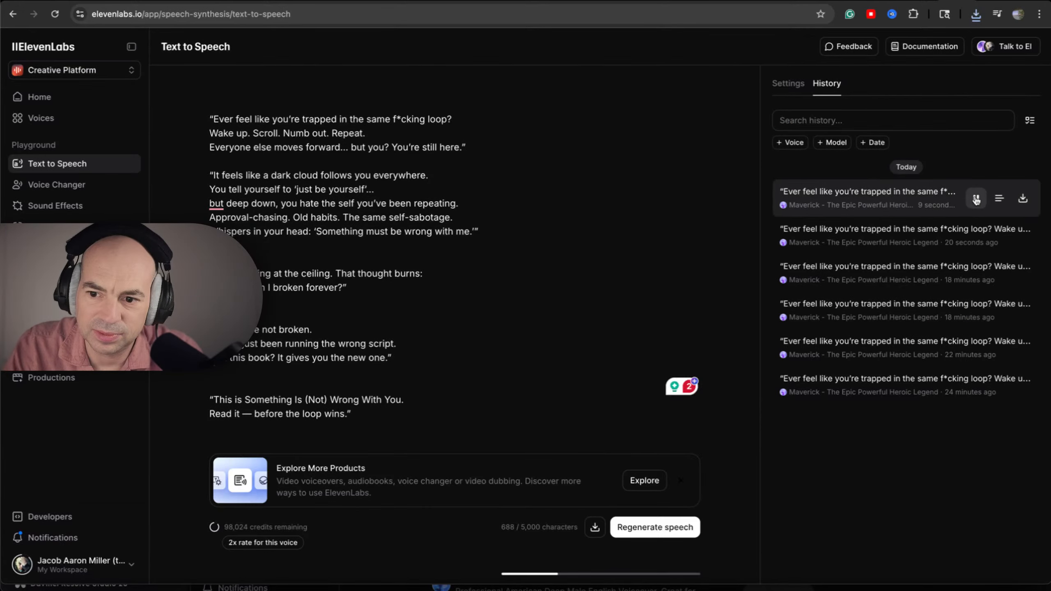
click(788, 83)
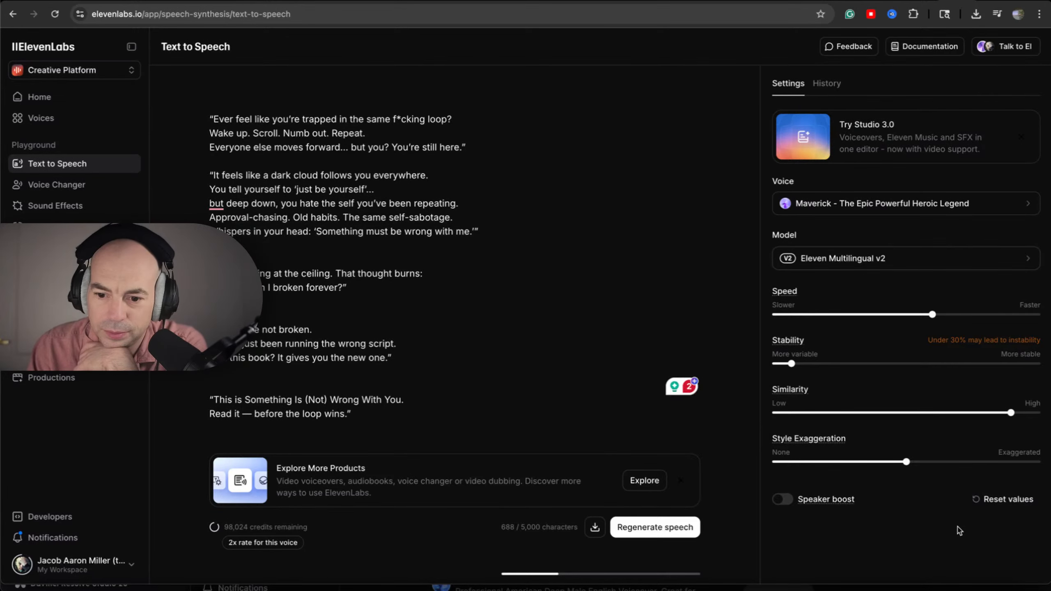
scroll(960, 531, down, 1)
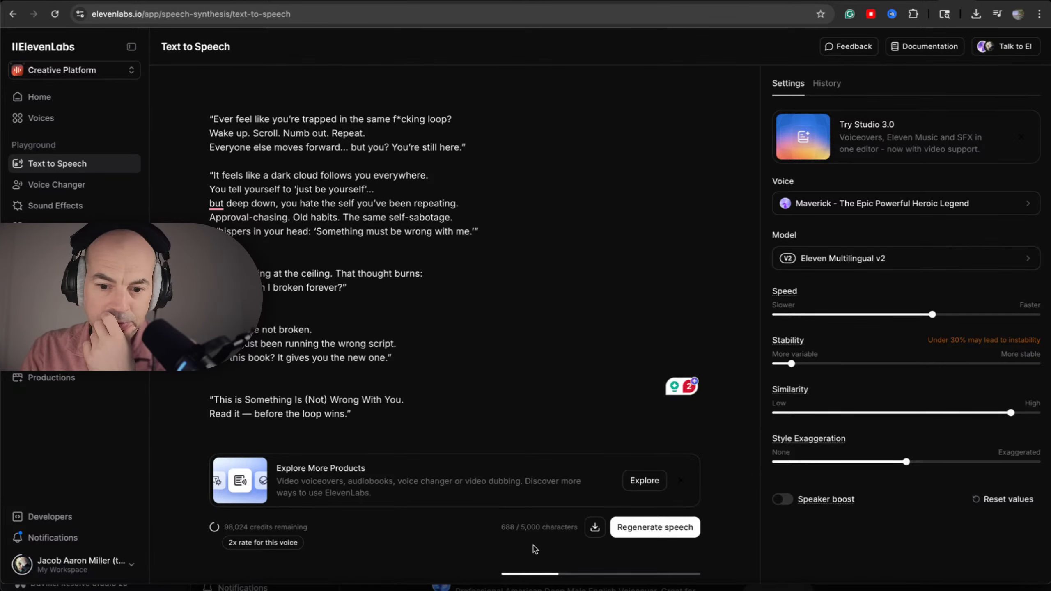
scroll(533, 552, down, 1)
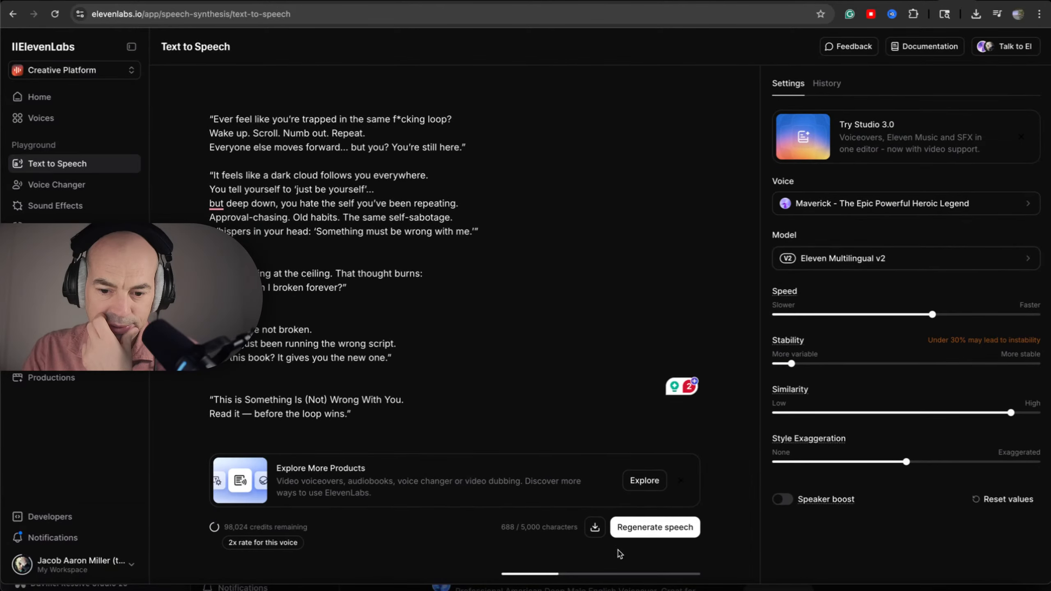
click(840, 88)
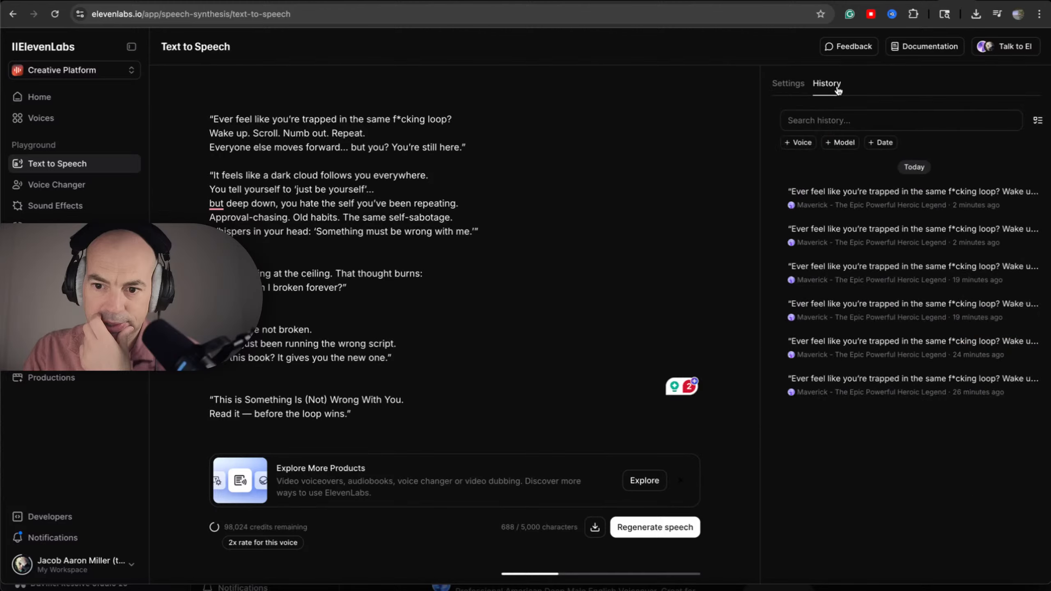
click(979, 198)
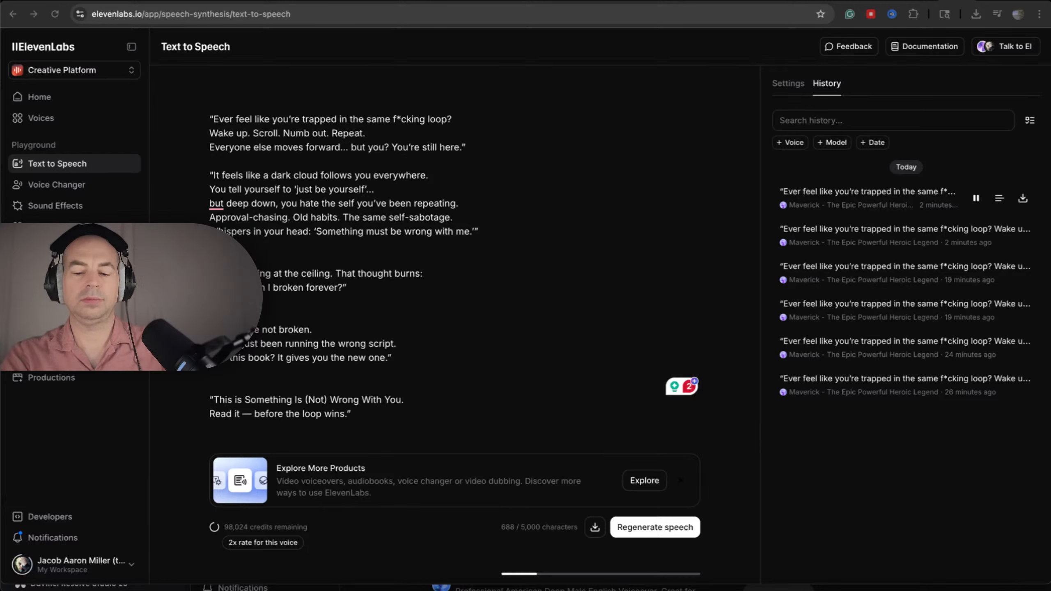
key(XF86AudioLowerVolume)
key(XF86AudioLowerVolume)
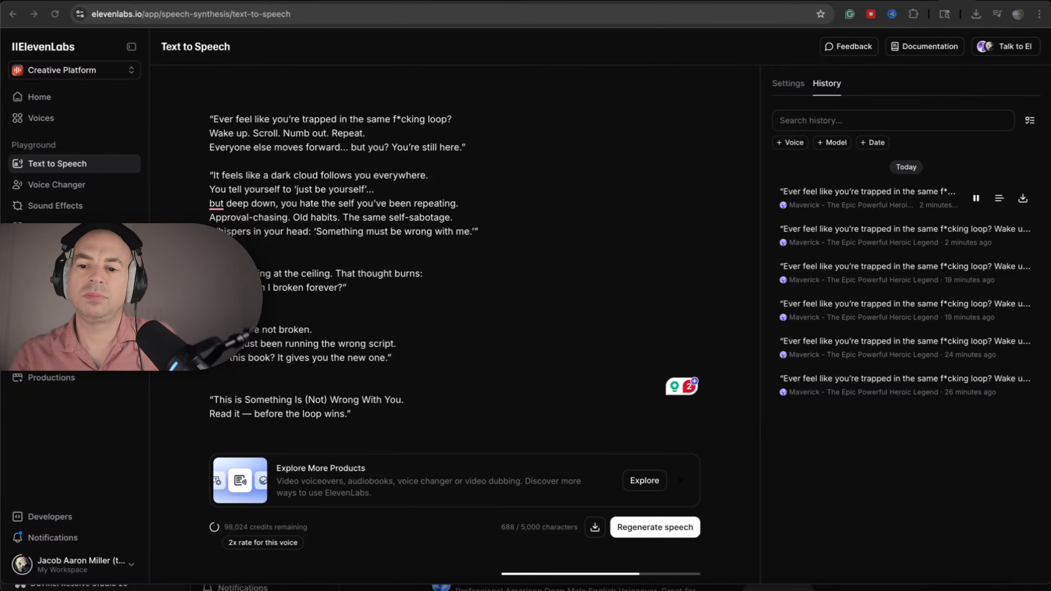
click(977, 199)
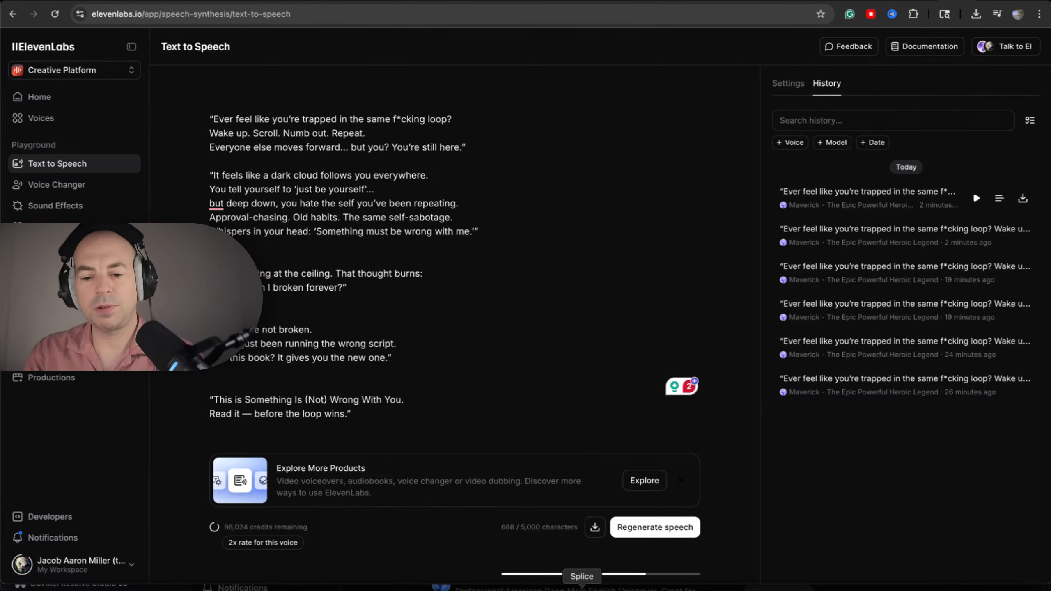
Step: Switch to DaVinci Resolve, place the Maverick WAV from Movies > SINWWY video1 at the timeline start and lock its audio track
click(613, 585)
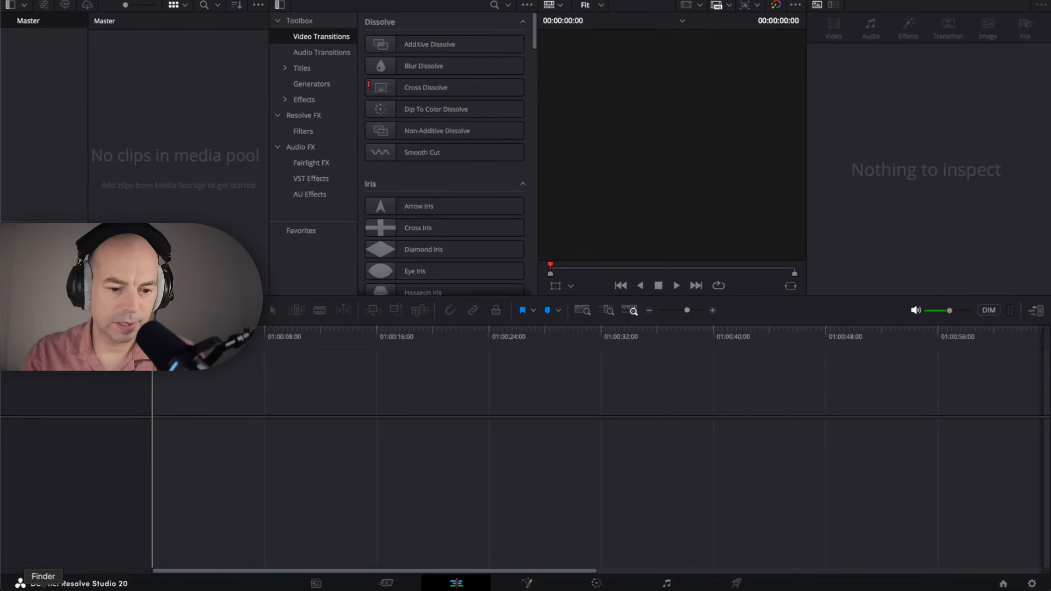
click(44, 587)
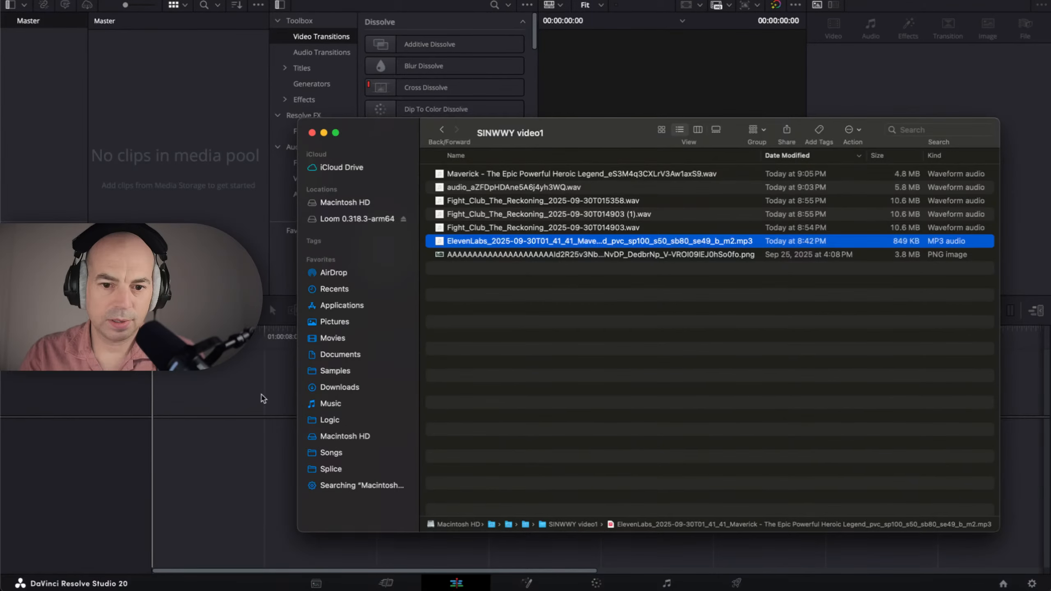
click(336, 342)
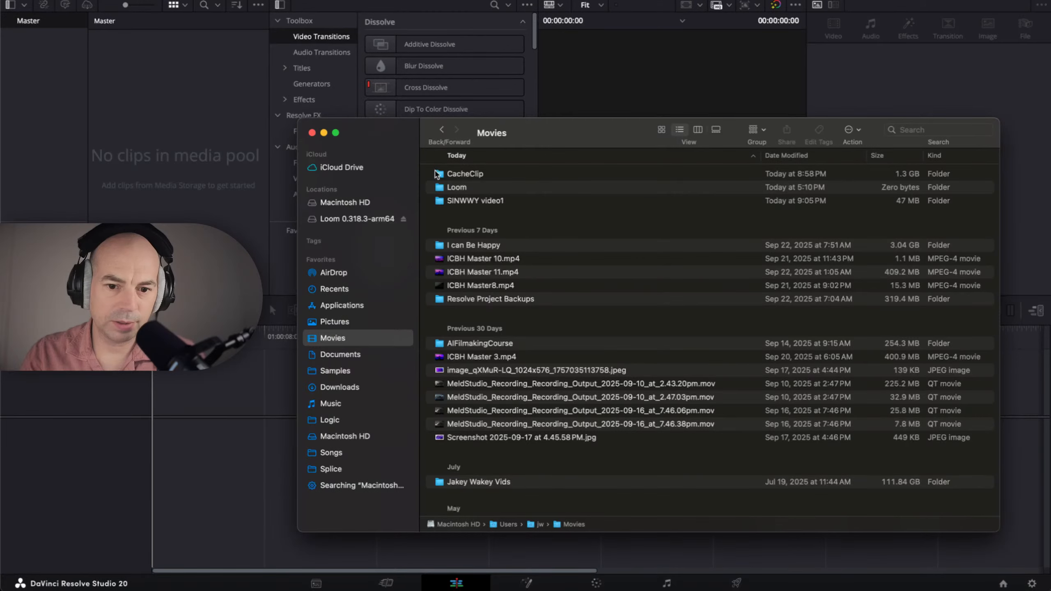
double_click(474, 201)
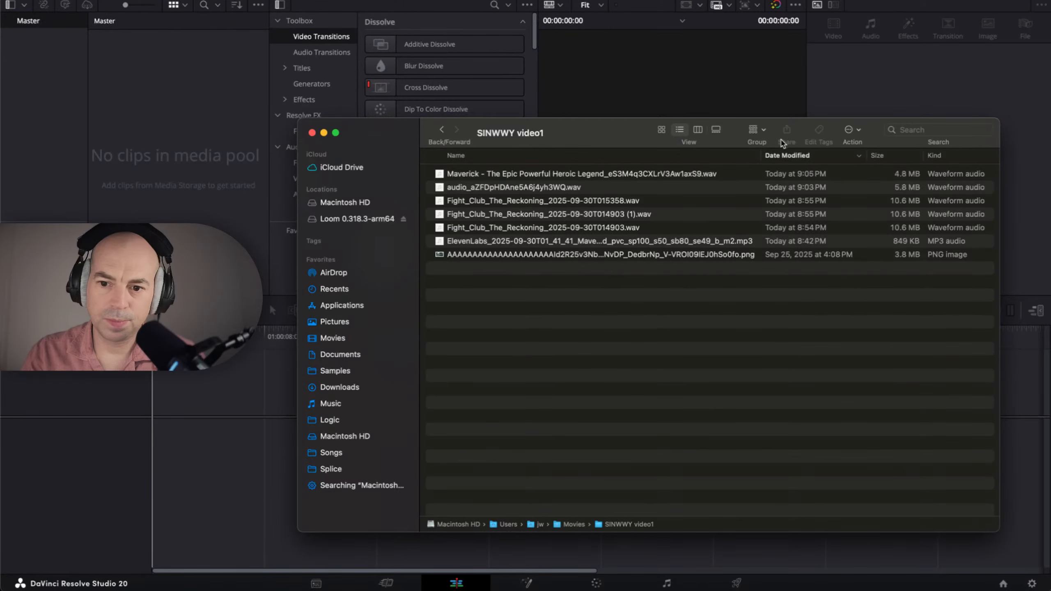
drag(652, 179, 225, 490)
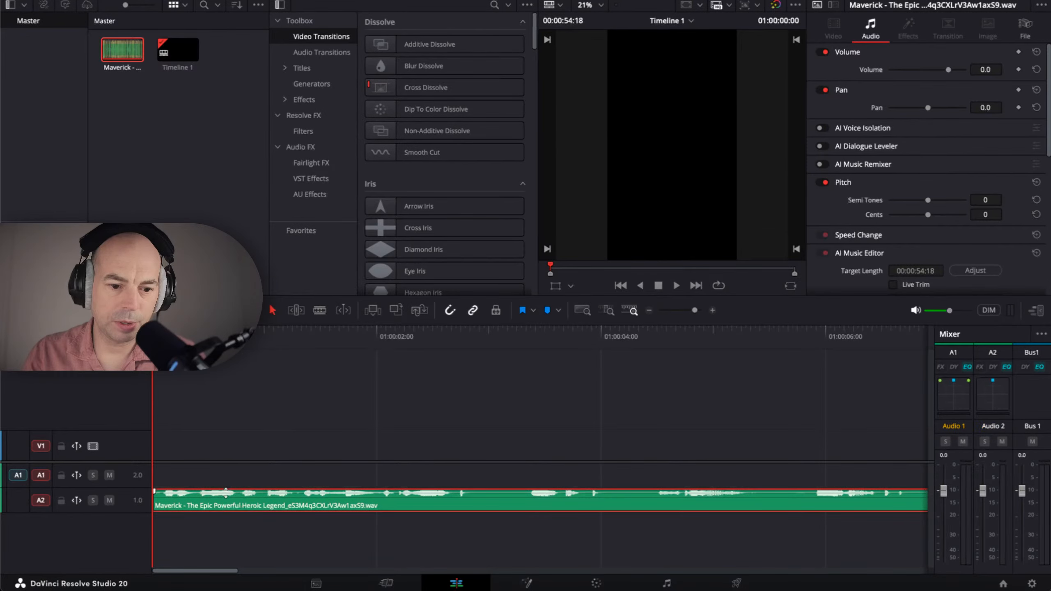
click(61, 500)
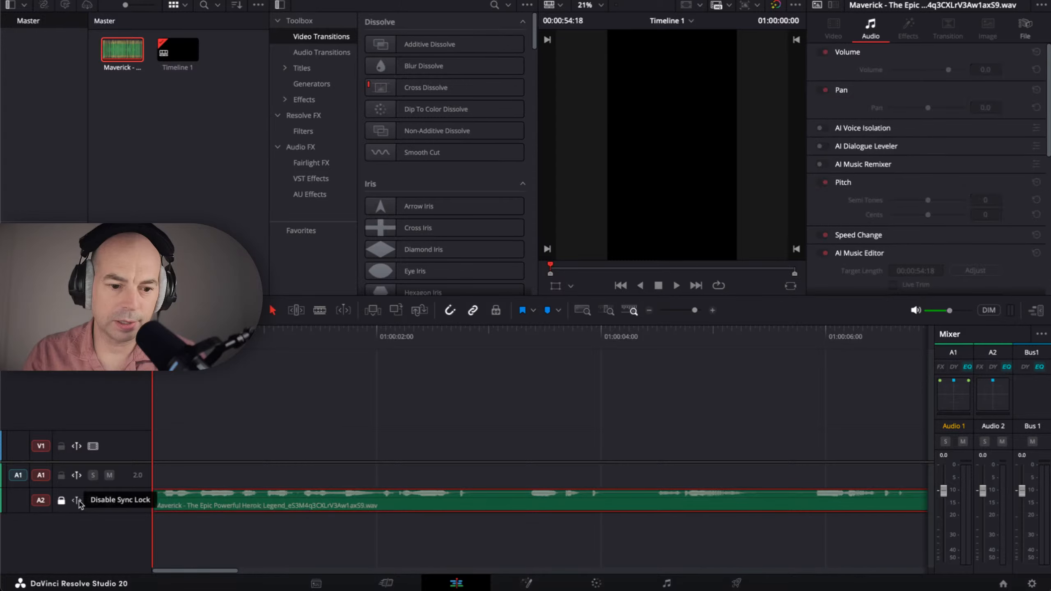
Step: Raise the monitoring volume to maximum while previewing the voiceover's opening, and return the playhead to the timeline start
key(space)
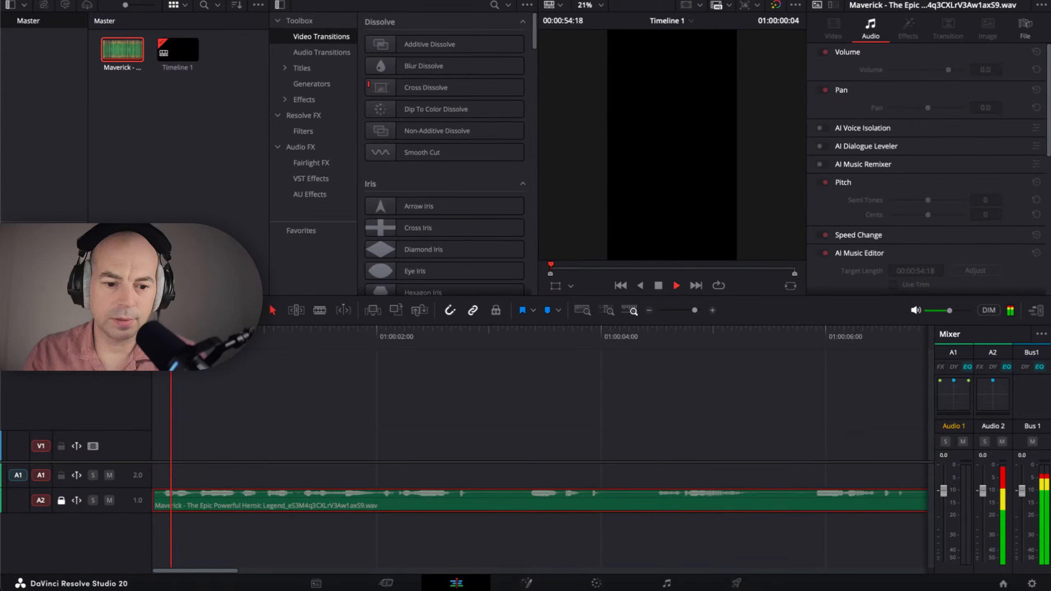
key(space)
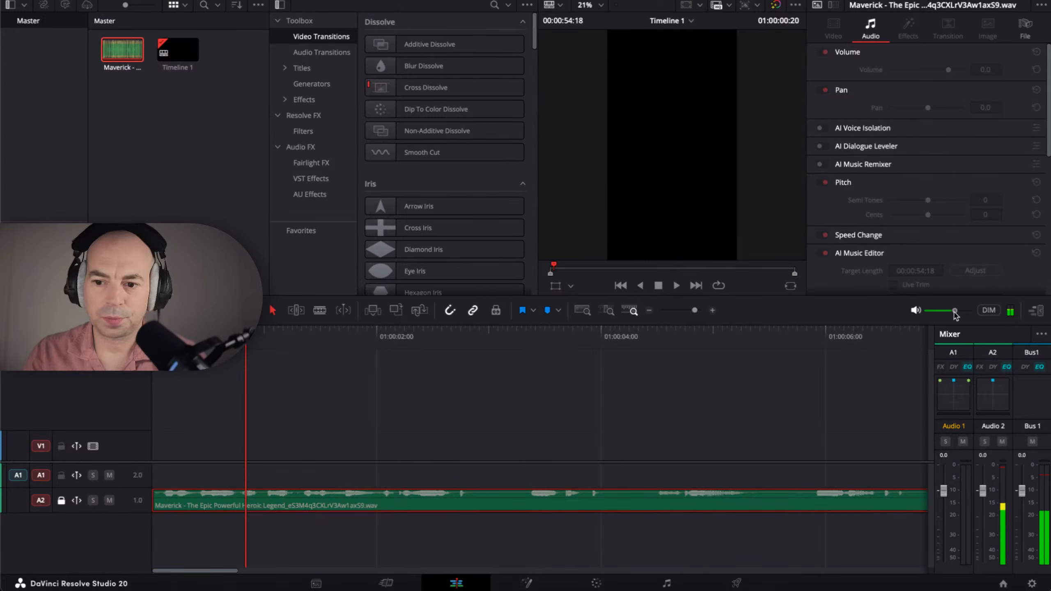
drag(955, 315, 970, 311)
key(space)
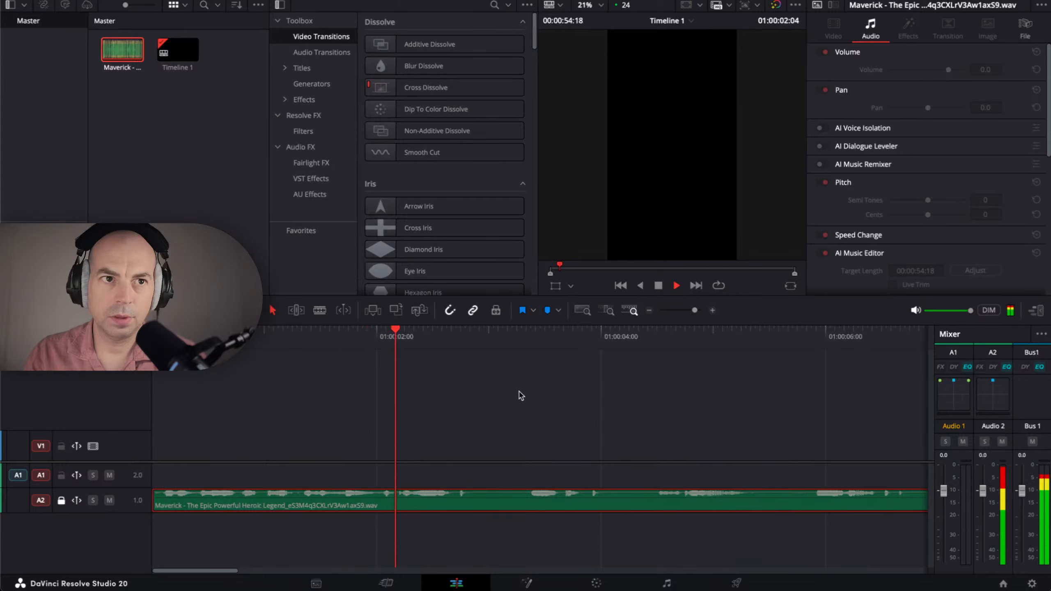
key(space)
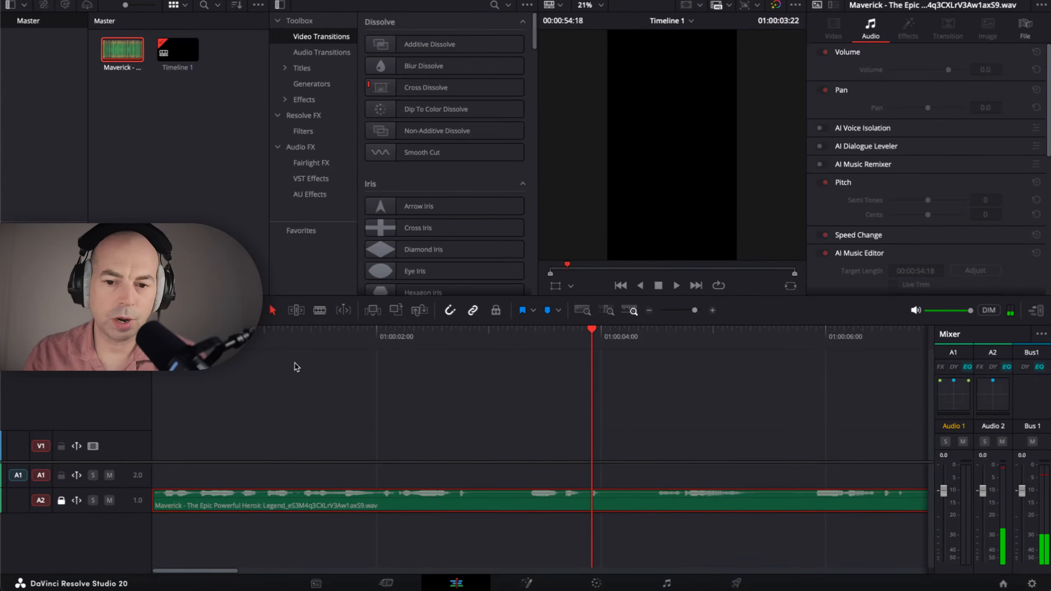
drag(592, 336, 141, 357)
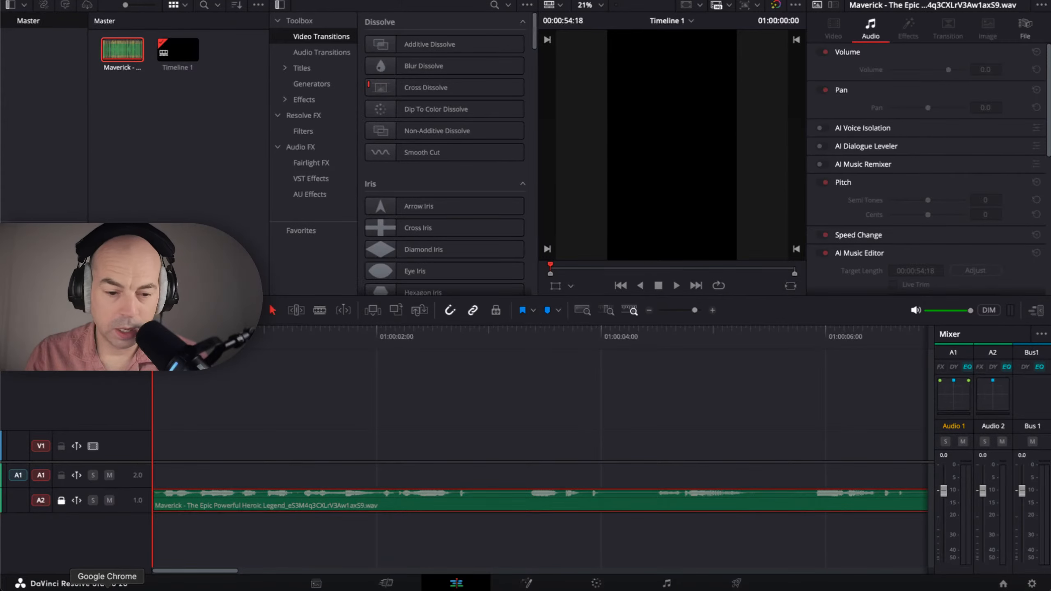
Step: Place Fight_Club_The_Reckoning_2025-09-30T014903.wav from SINWWY video1 at the timeline start on a new track below the voiceover and play both together
click(43, 587)
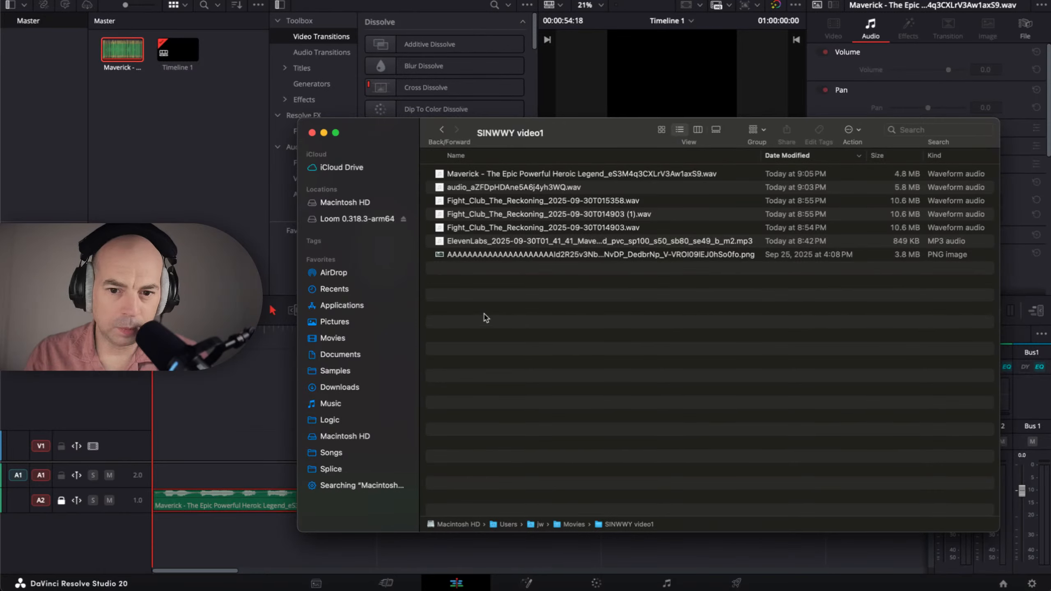
click(533, 189)
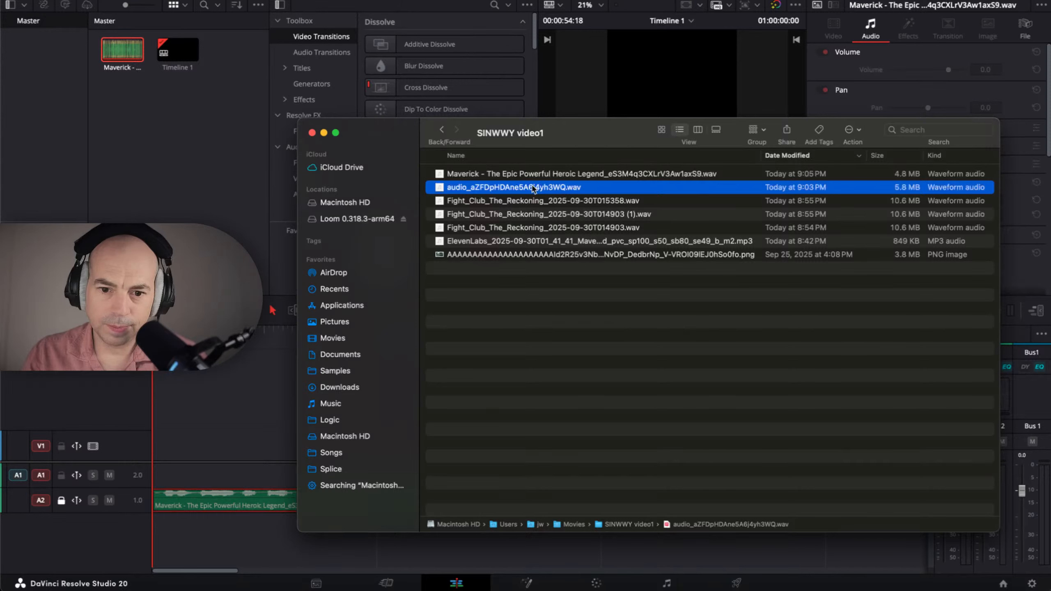
click(517, 203)
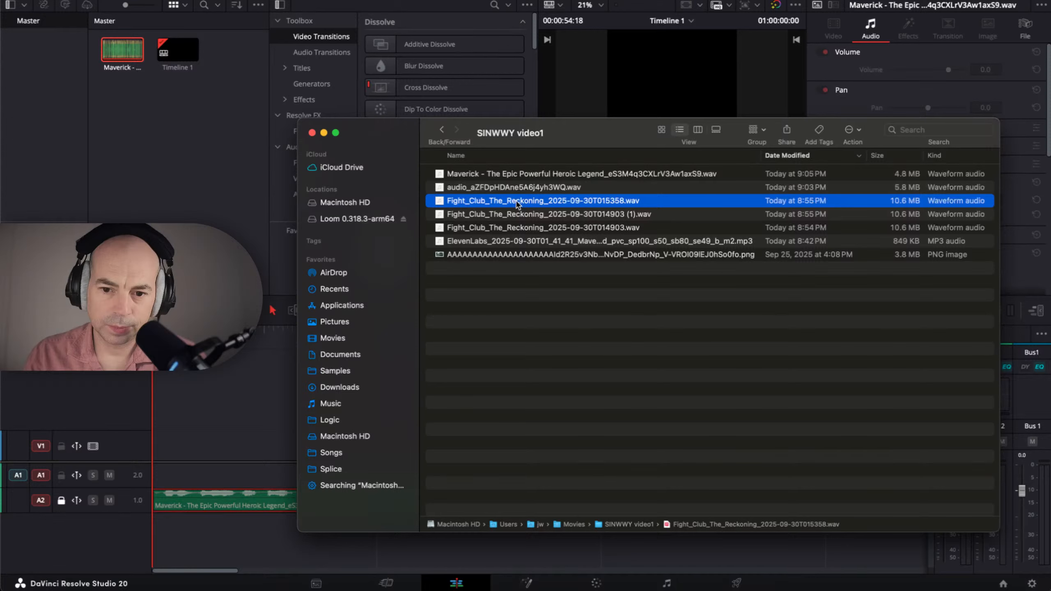
click(536, 230)
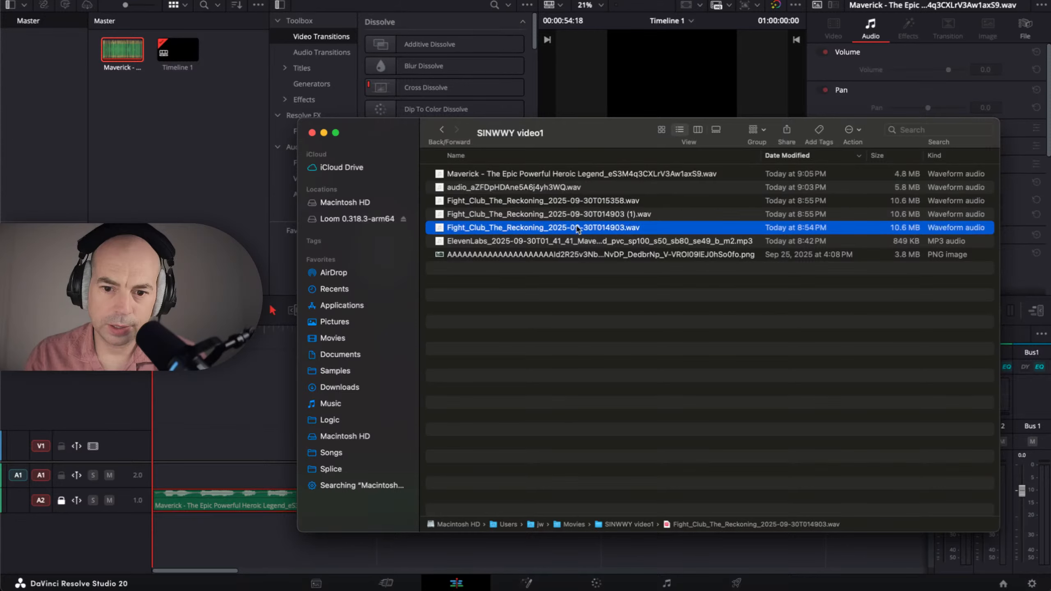
drag(578, 229, 153, 539)
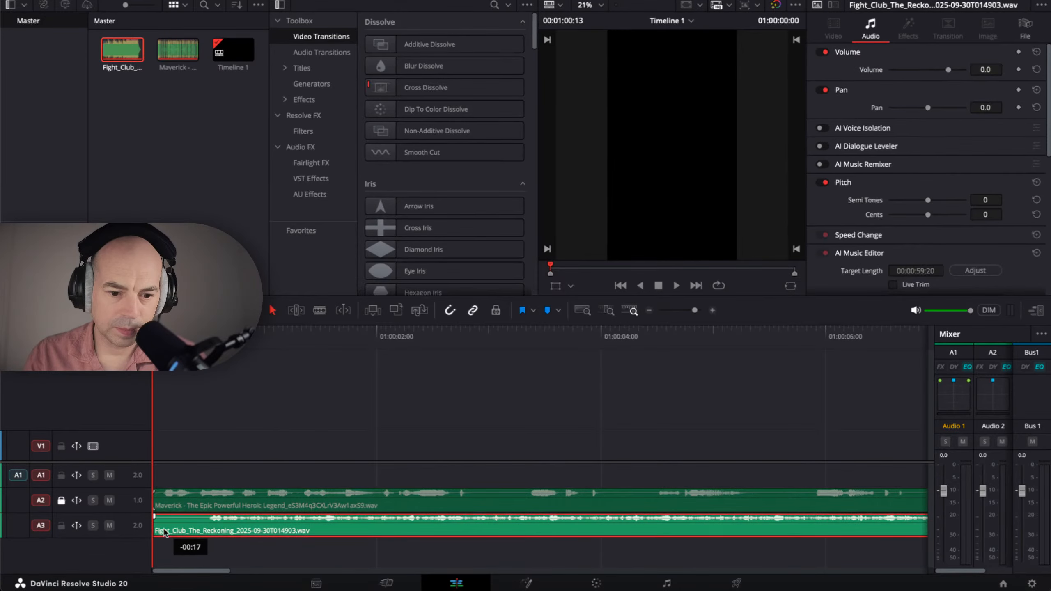
key(space)
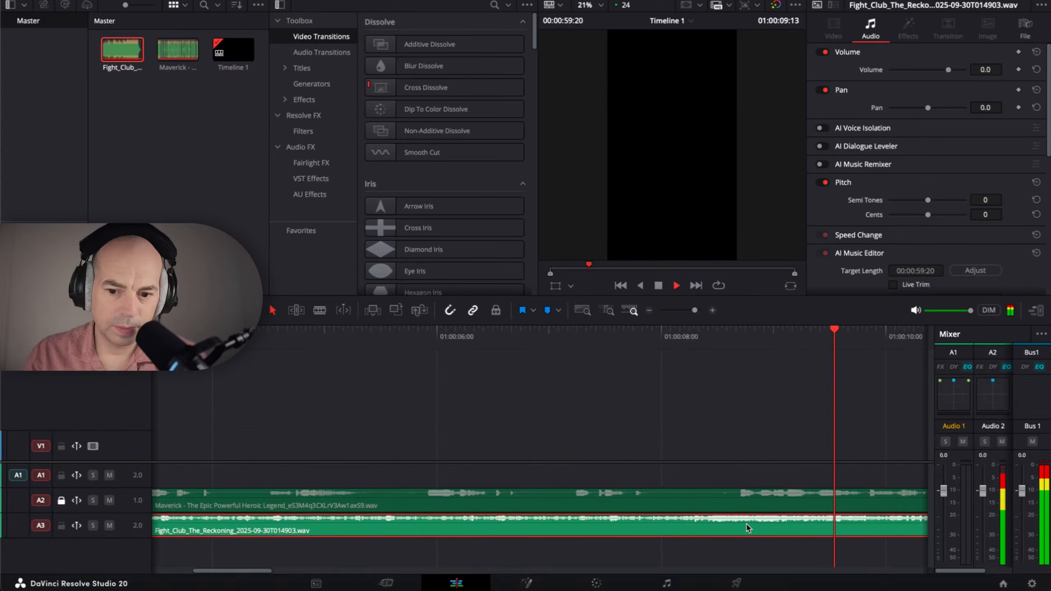
Step: Try starting the Fight Club music clip about 4 seconds into the timeline and play it together with the voiceover
key(space)
click(642, 338)
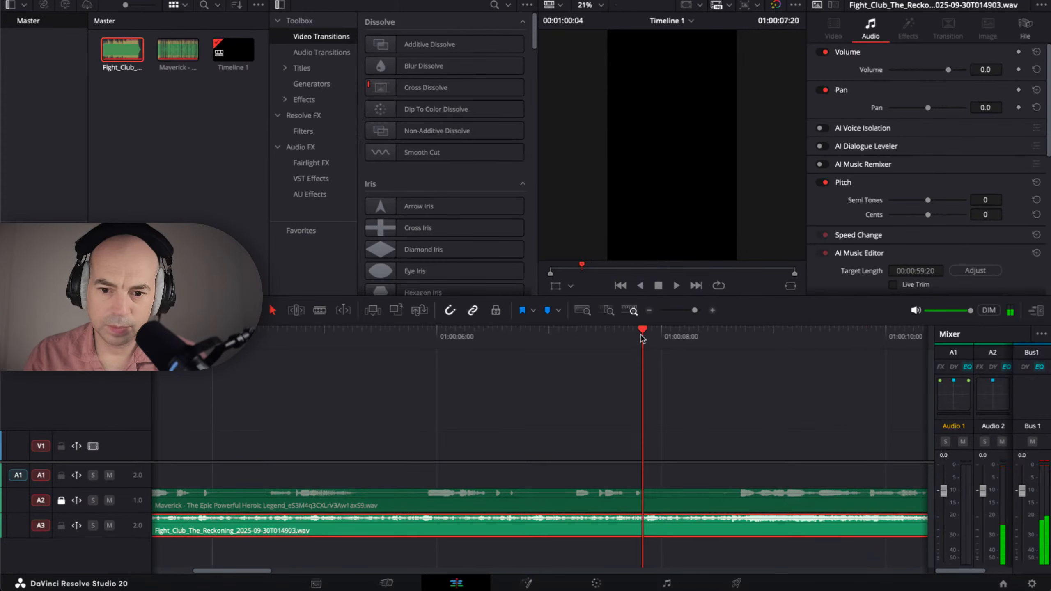
key(space)
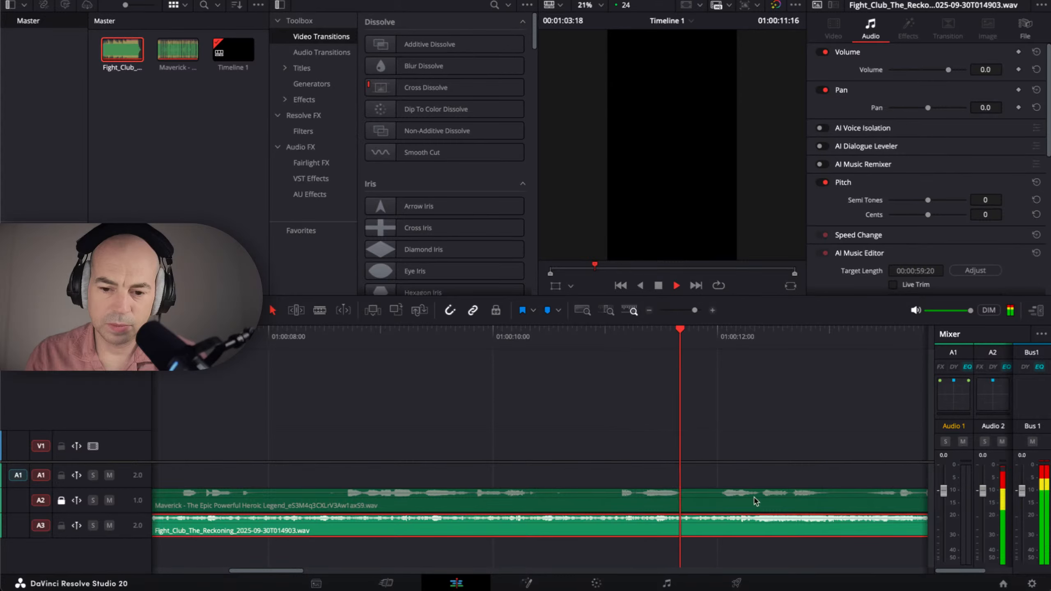
click(649, 311)
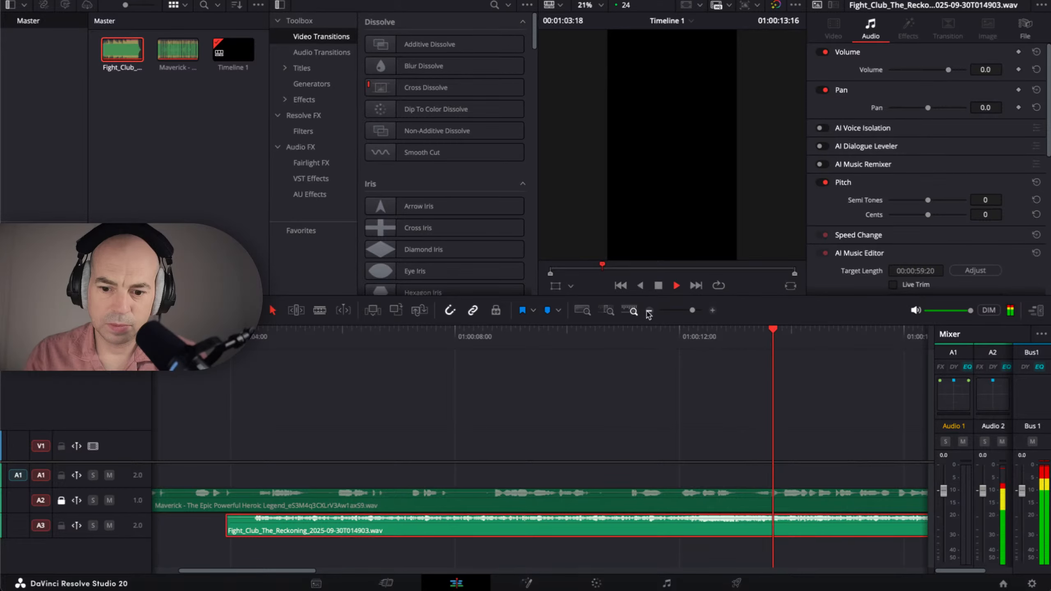
click(649, 310)
click(649, 310)
click(649, 310)
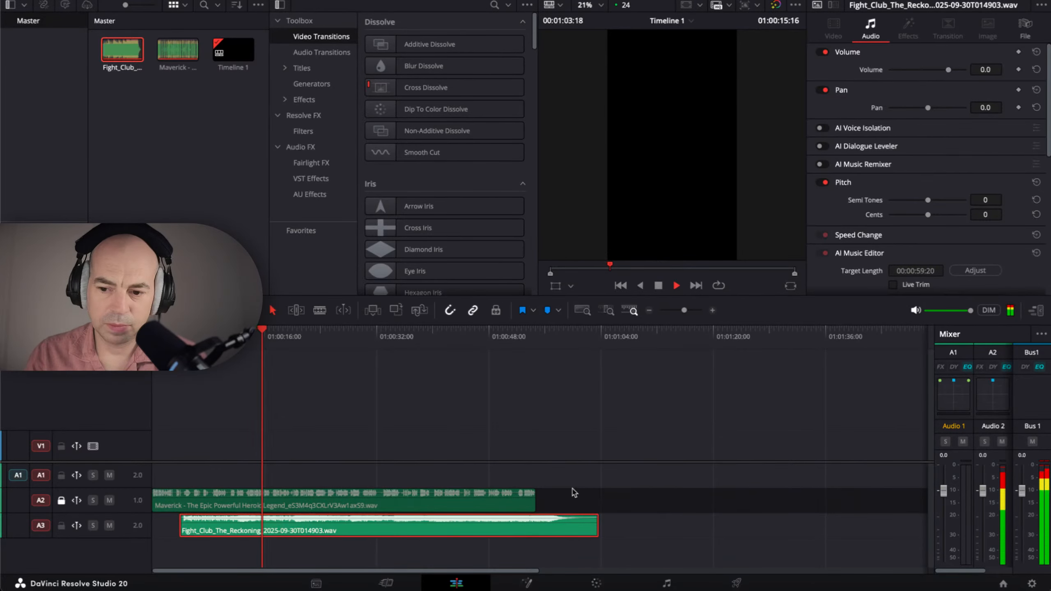
Step: Lower the Audio 3 music track's level to -9.1 dB and move the music clip to the timeline start
scroll(1001, 576, right, 2)
scroll(1001, 577, right, 2)
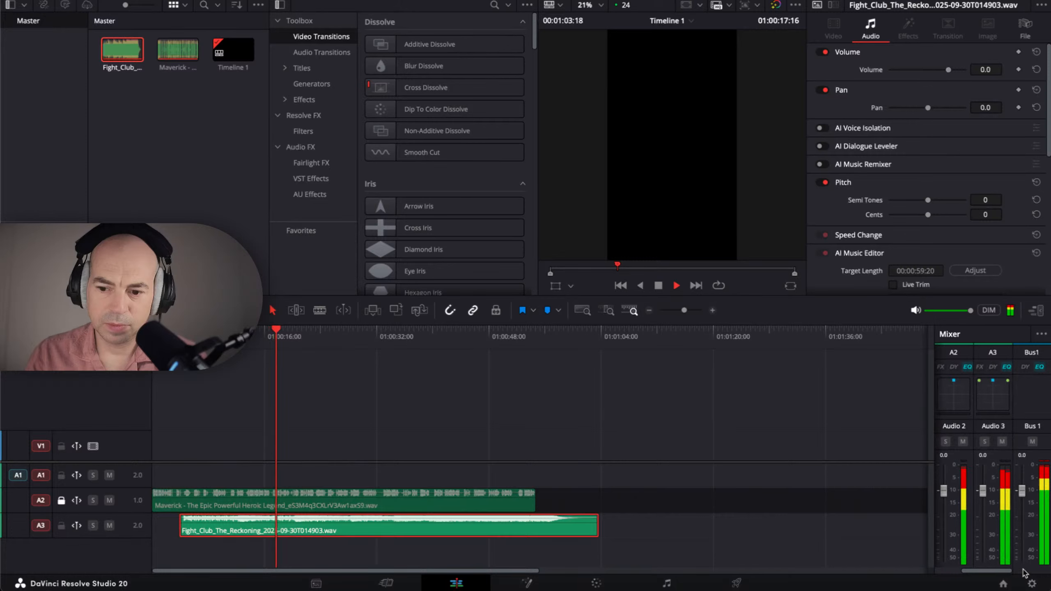
drag(984, 491, 979, 514)
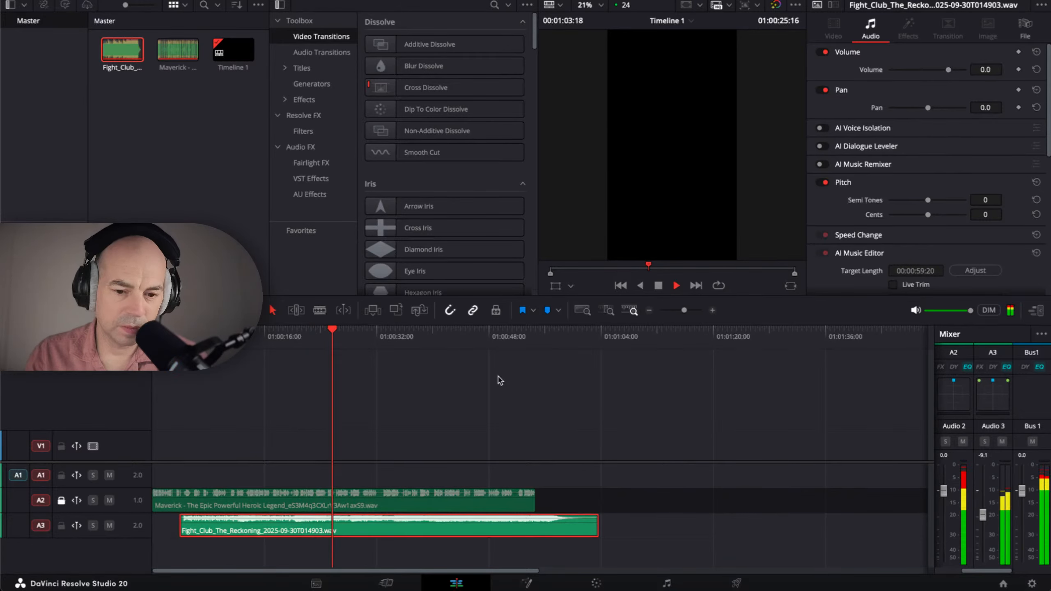
drag(452, 531, 422, 530)
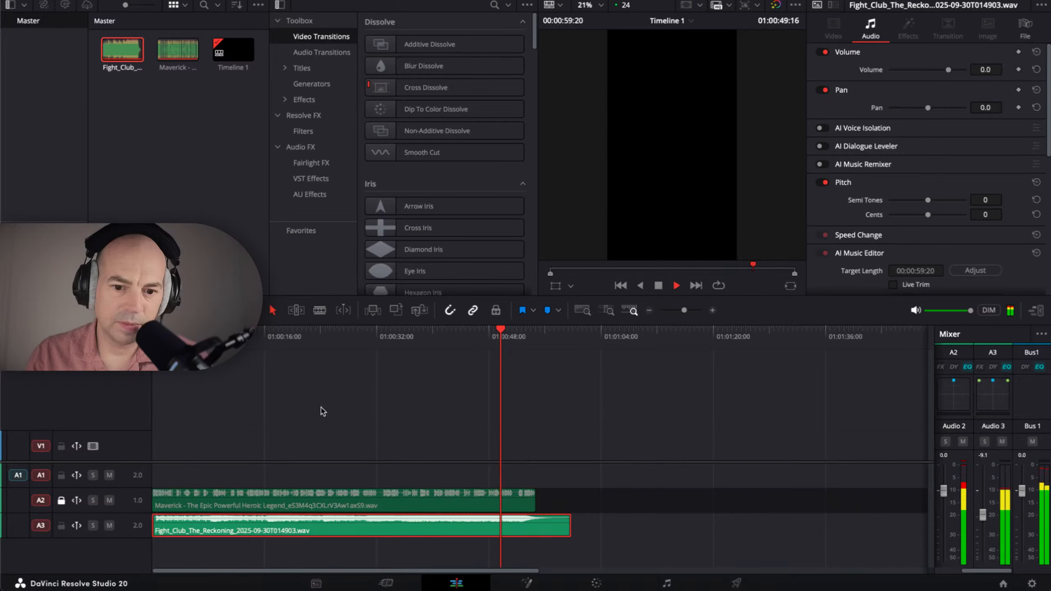
Step: Replay the closing section of the voiceover and music mix, stop it, and return the playhead to the timeline start
click(464, 337)
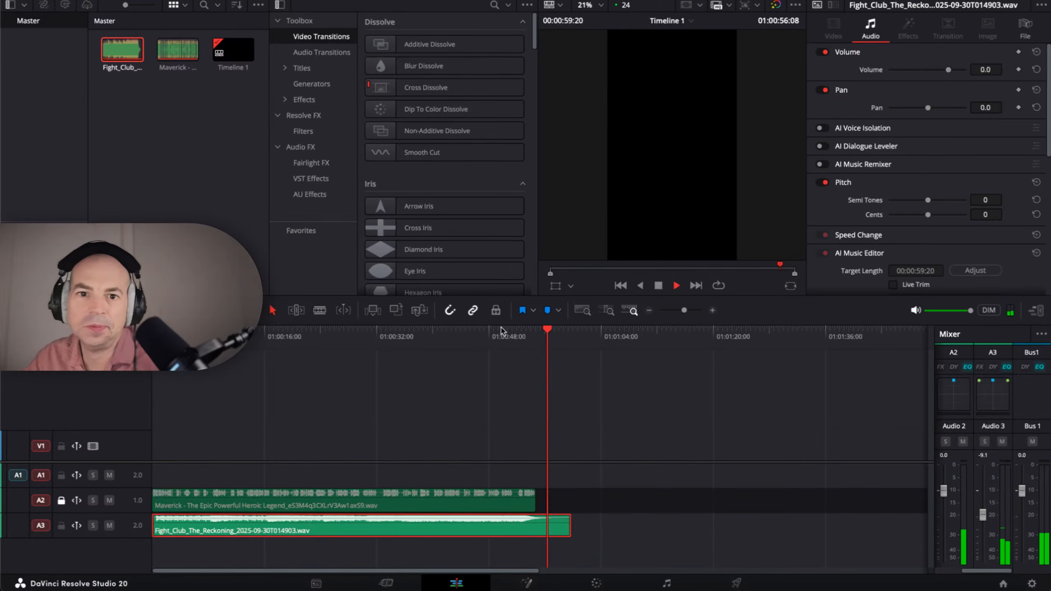
key(space)
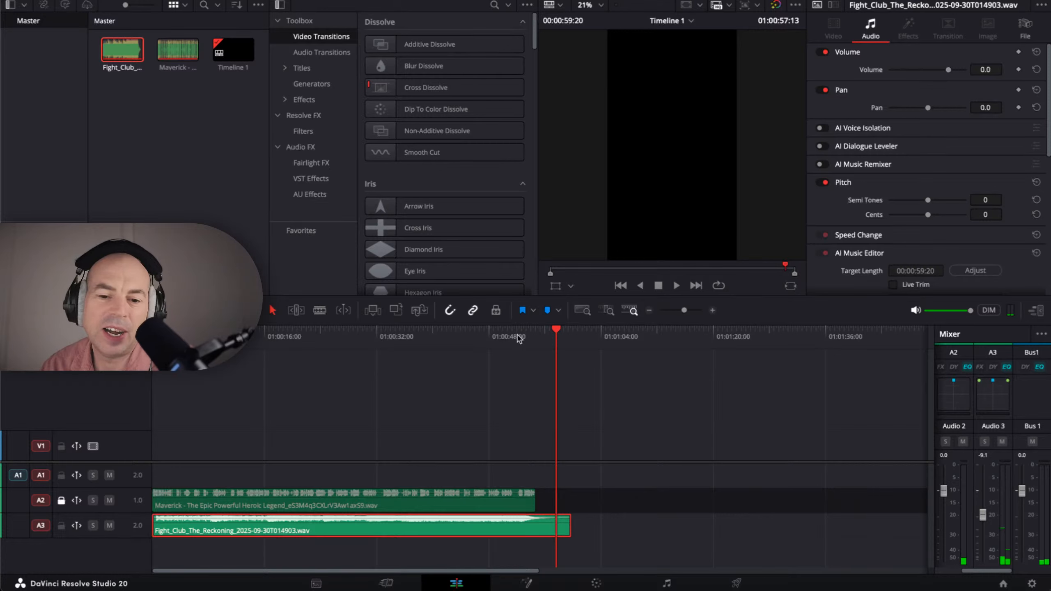
drag(556, 329, 110, 372)
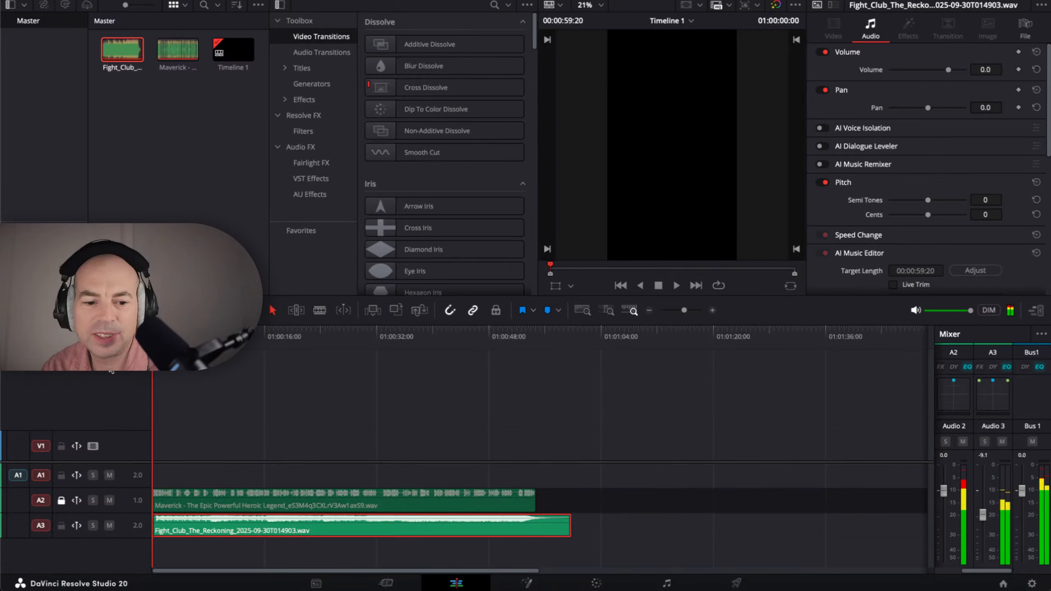
click(714, 310)
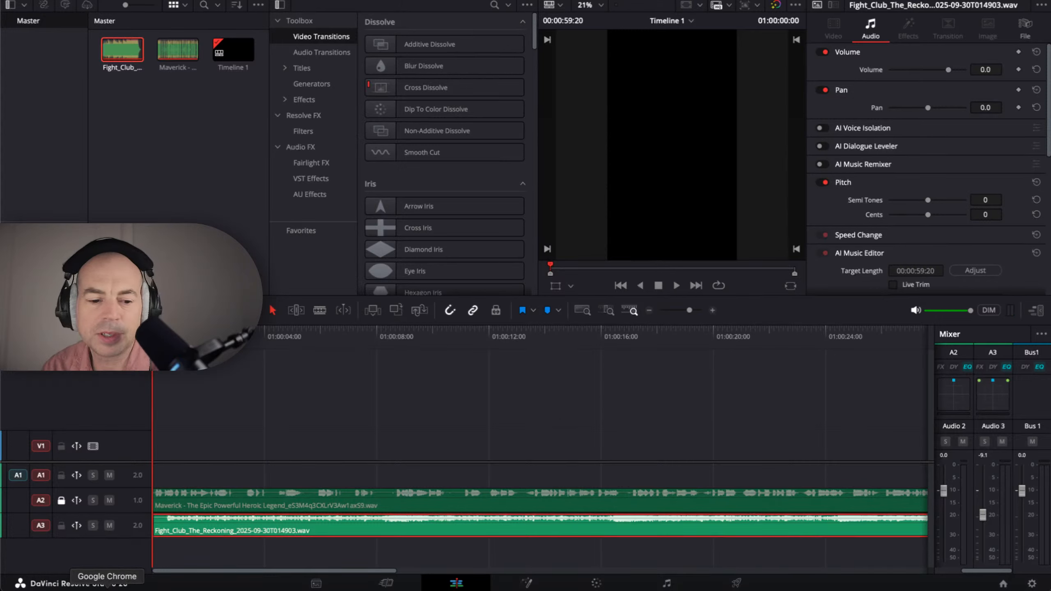
Step: Switch to Chrome, open the Fight Club: The Reckoning project in ElevenLabs Music and preview the first trailer music variation
click(107, 588)
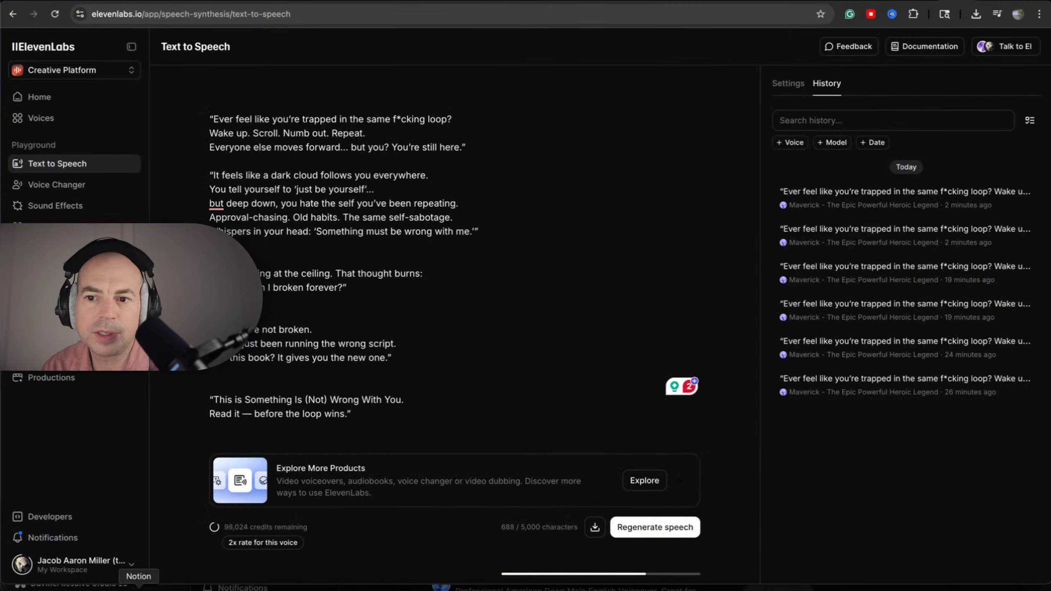
click(985, 1)
click(952, 1)
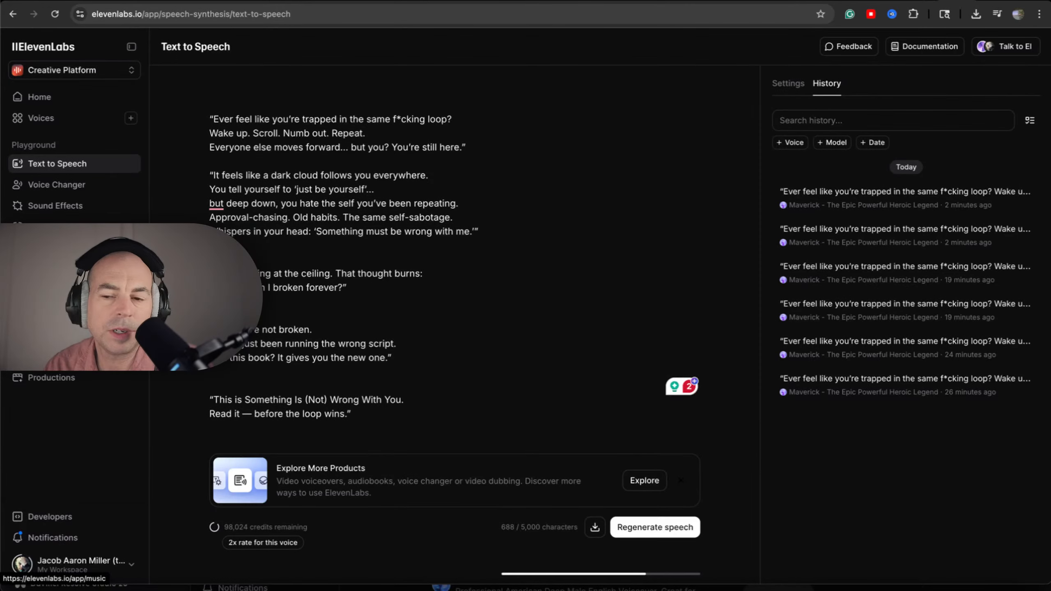
click(42, 226)
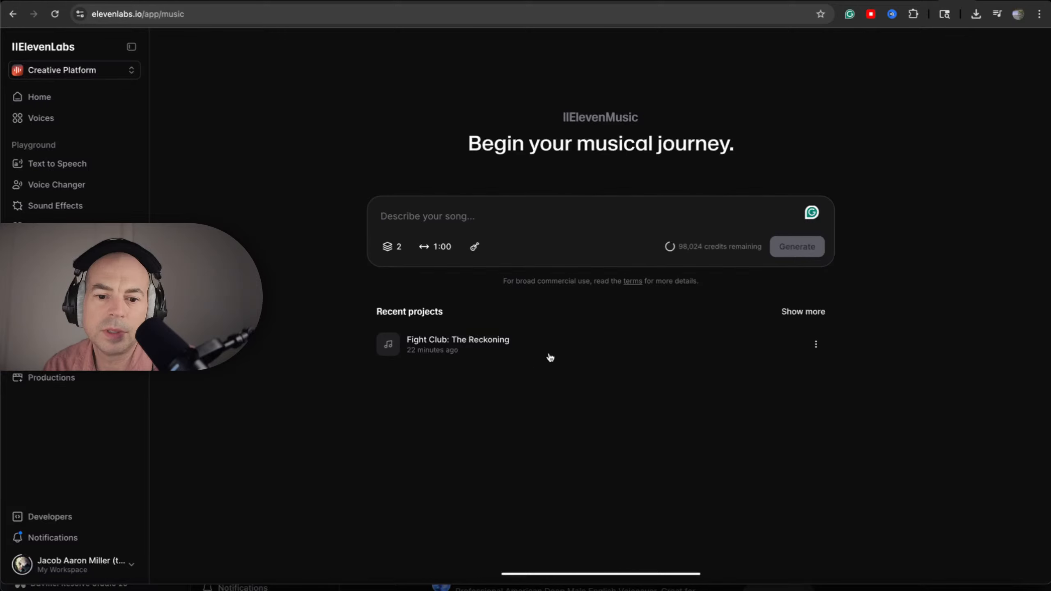
click(799, 351)
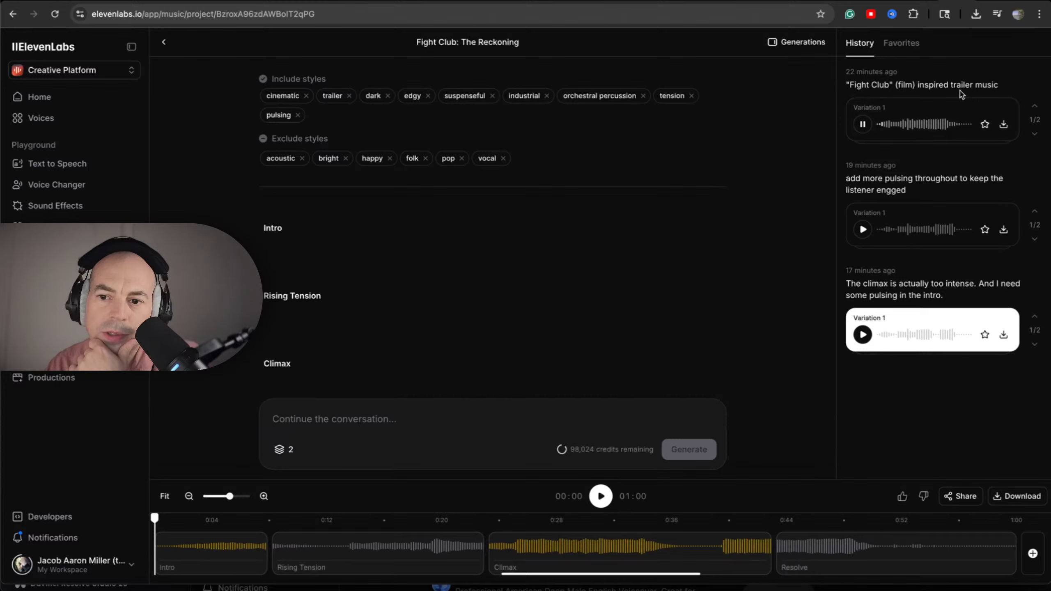
click(864, 125)
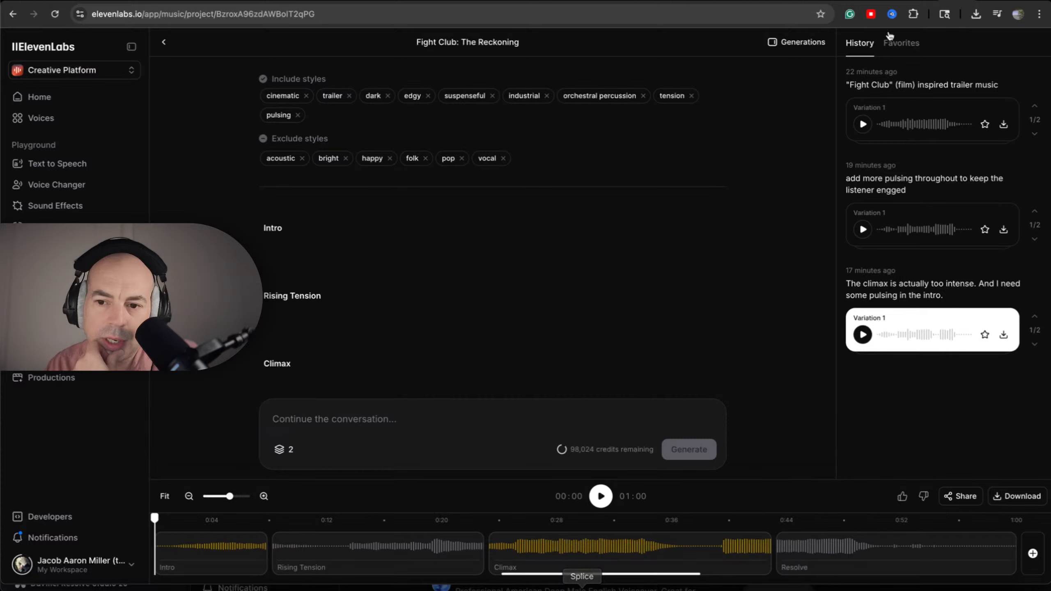
click(864, 125)
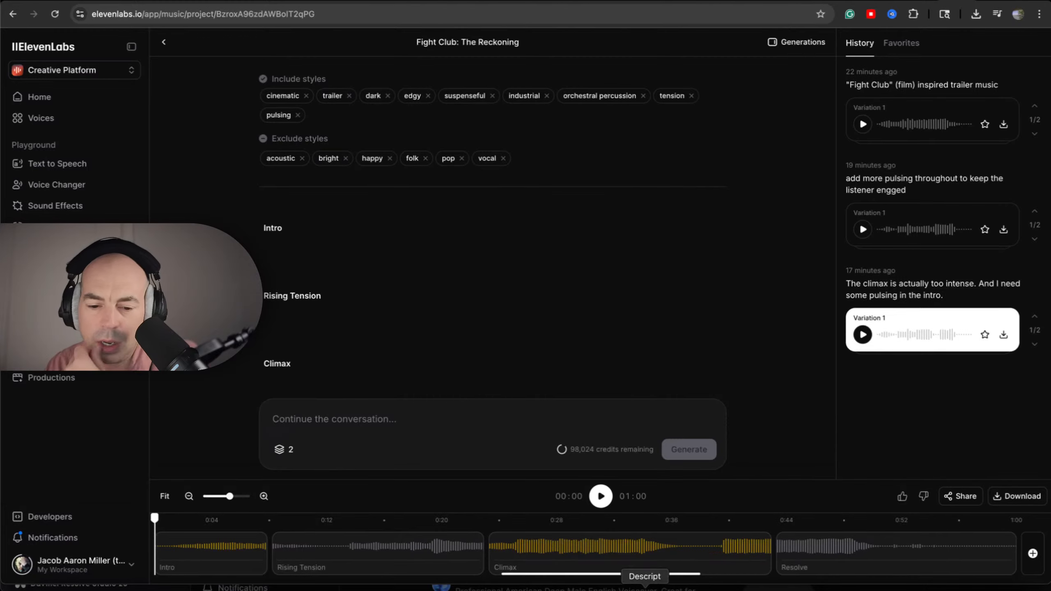
Step: In DaVinci Resolve, place Fight_Club_The_Reckoning_2025-09-30T015358.wav from SINWWY video1 at the timeline start on a new bottom track, and mute the earlier music track
click(613, 588)
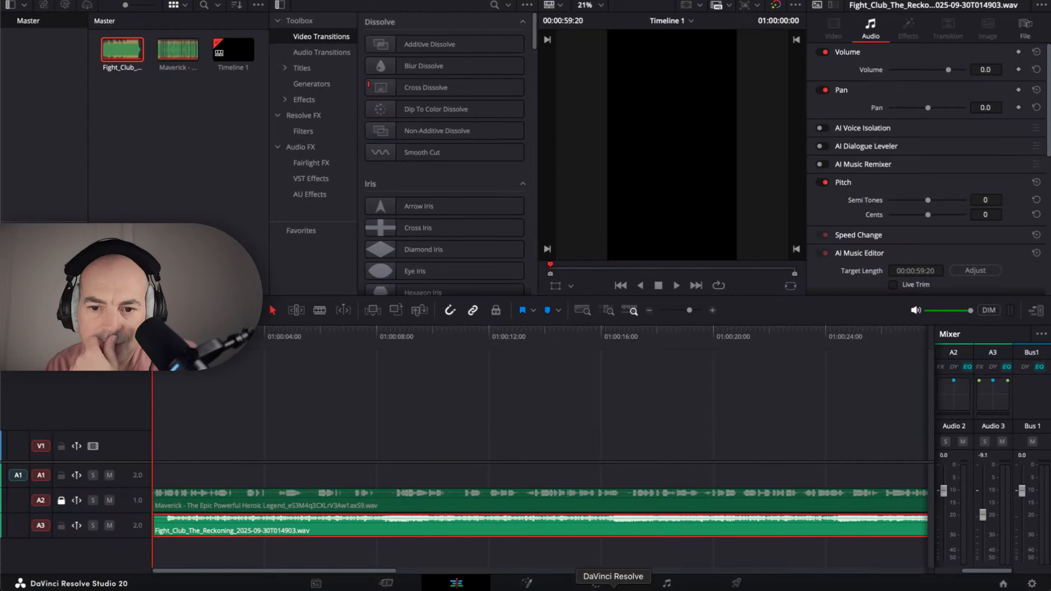
click(44, 588)
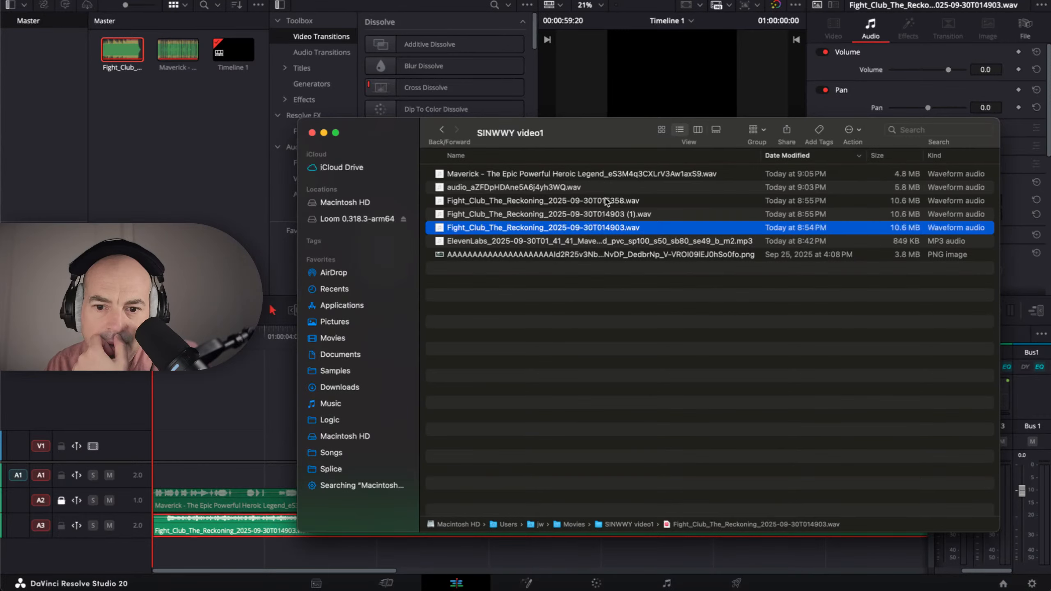
drag(597, 202, 174, 544)
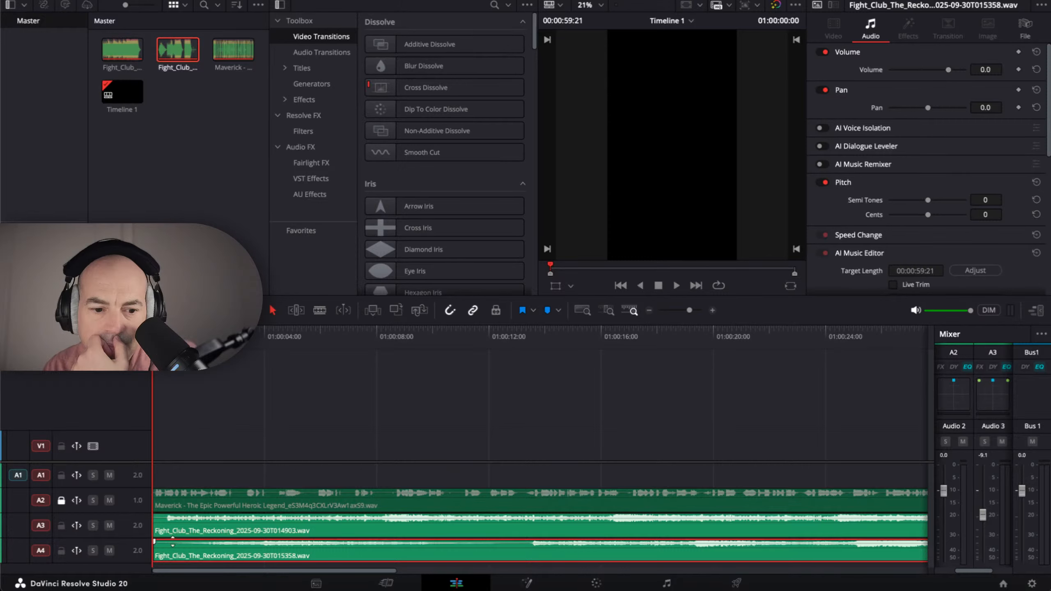
click(110, 526)
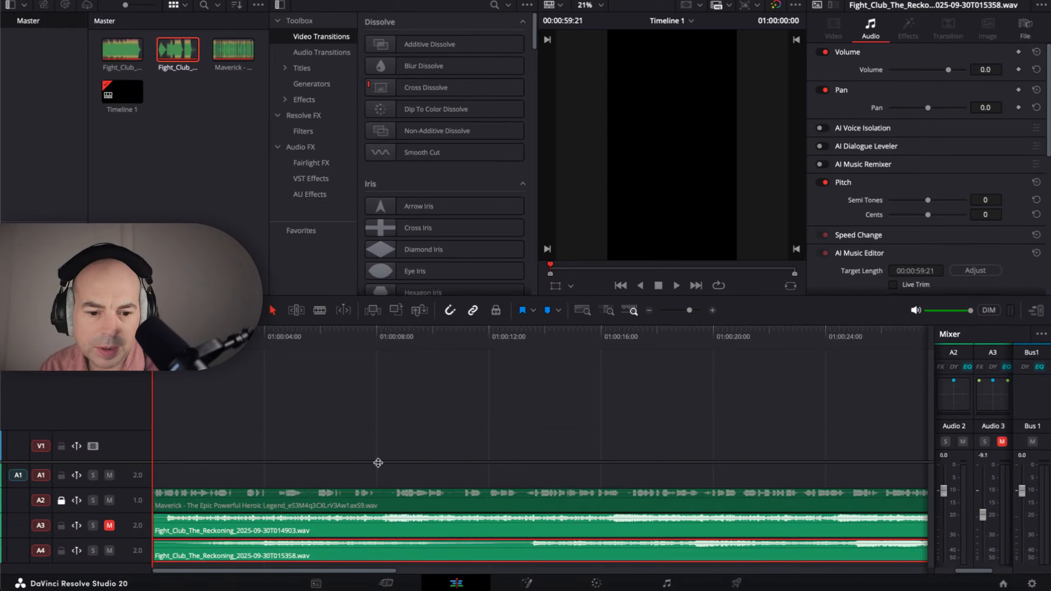
Step: Delete the earlier music clip from Audio 3 and preview the newly added music with the voiceover muted
click(358, 530)
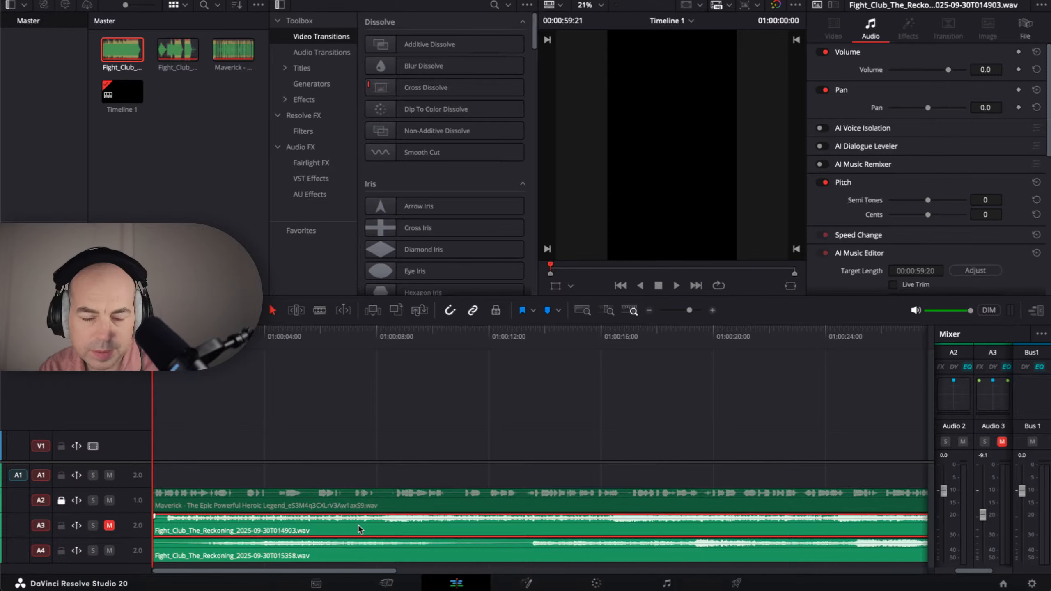
key(Delete)
click(109, 500)
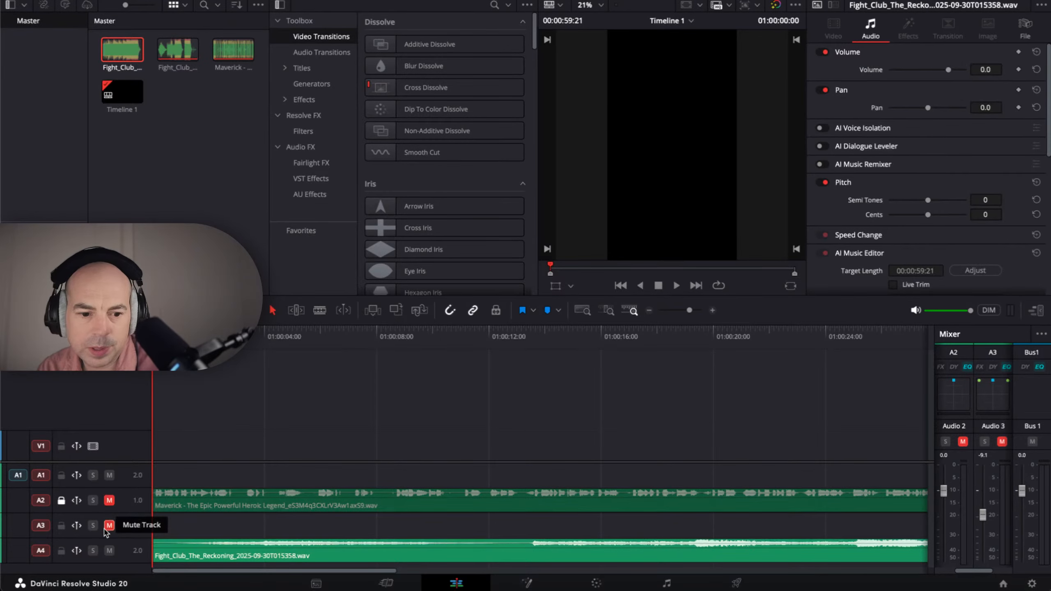
click(109, 526)
key(space)
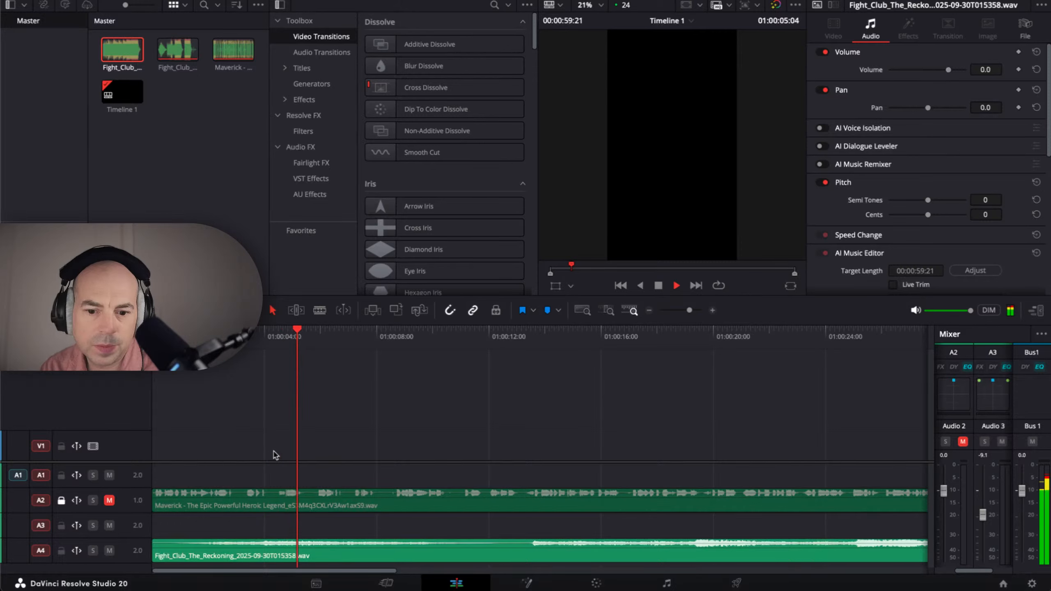
key(space)
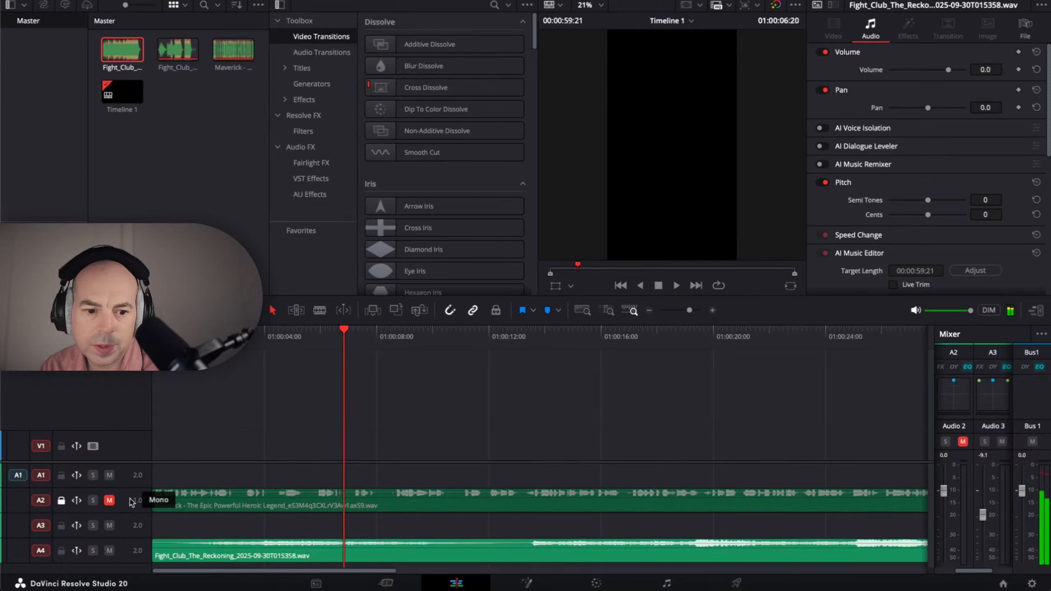
Step: Unmute the voiceover for a brief playback with the new music, and undo back to before the earlier music clip's deletion
click(109, 501)
key(space)
key(space)
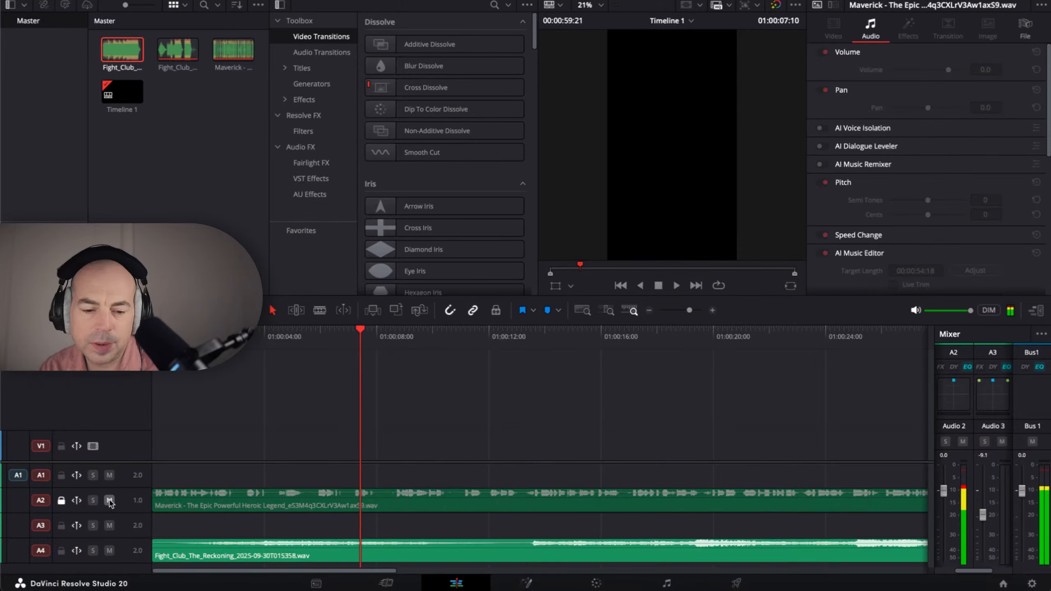
click(109, 500)
click(109, 501)
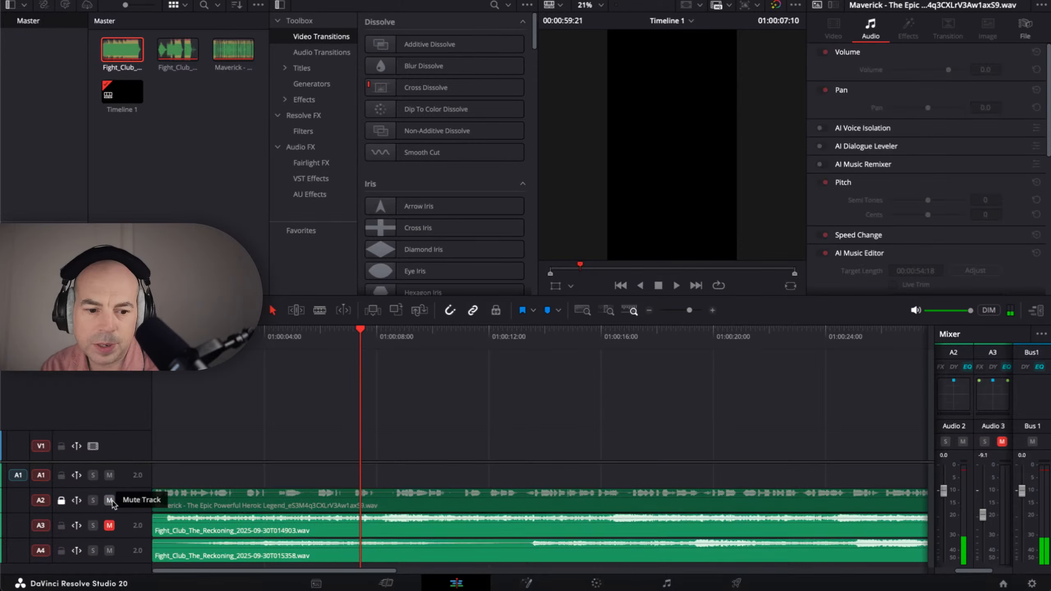
Step: During playback, trim about 1.4 seconds off the start of the Audio 4 music clip and align it with the timeline start
key(space)
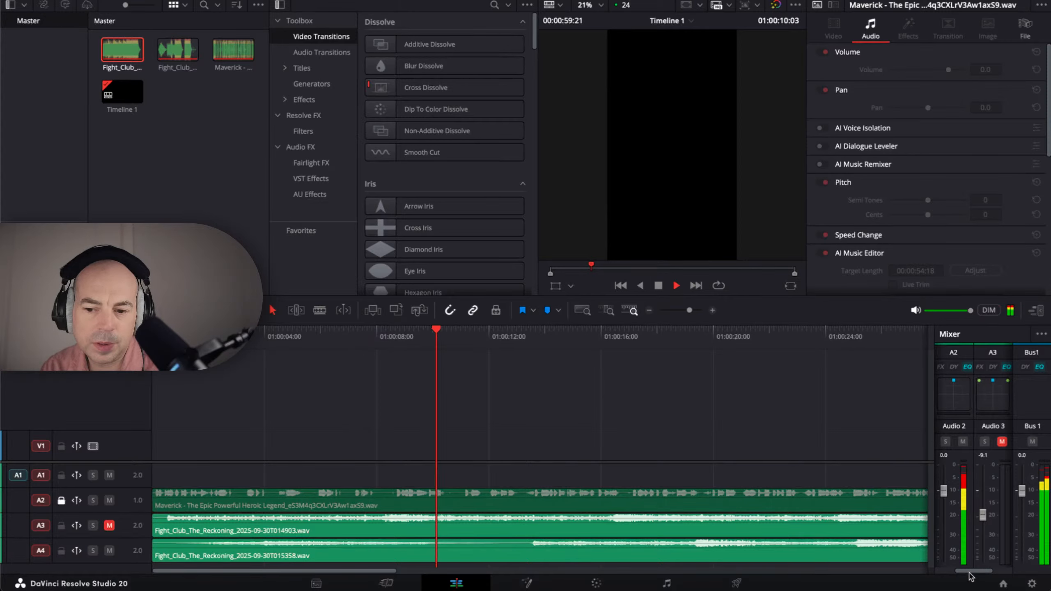
scroll(993, 455, right, 2)
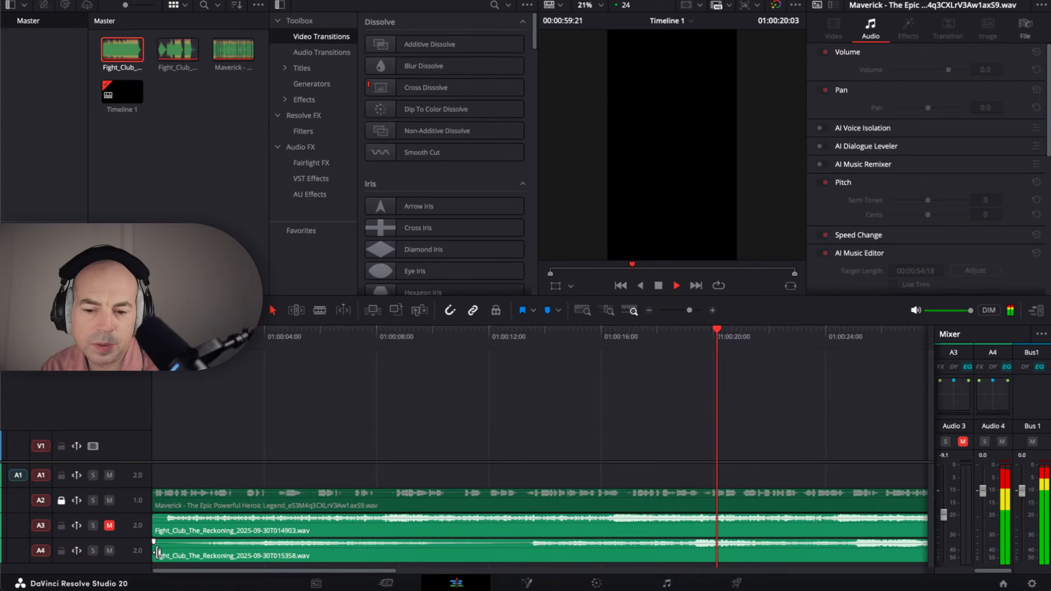
mouse_move(158, 552)
mouse_down()
mouse_move(195, 550)
mouse_move(169, 555)
mouse_up()
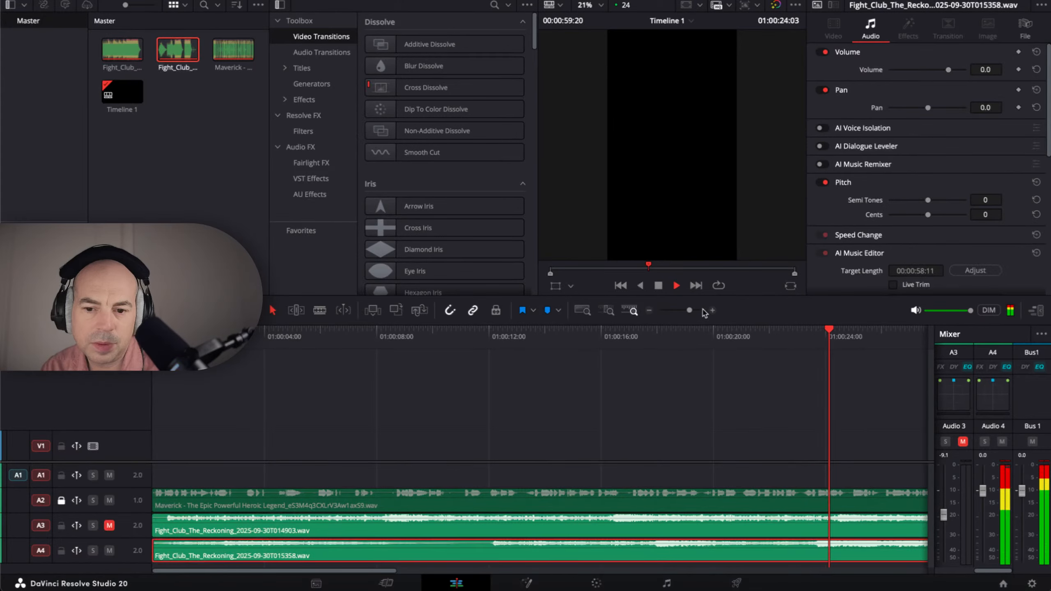
click(649, 311)
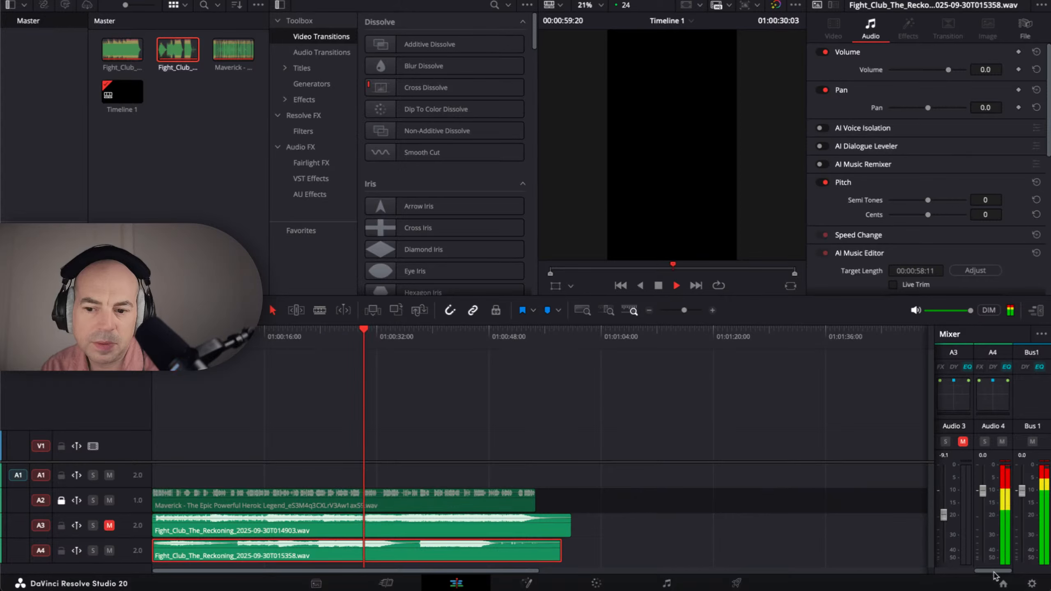
Step: Lower the Bus 1 level to -5.0 dB and replay the mix from just before the music's second climax
drag(1022, 491, 1025, 510)
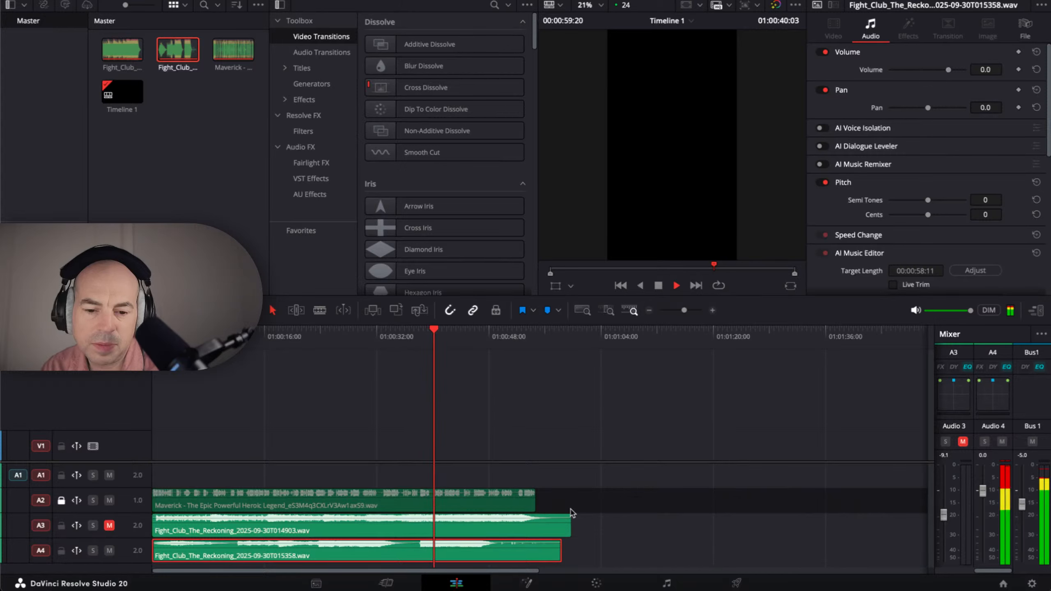
click(419, 339)
click(407, 338)
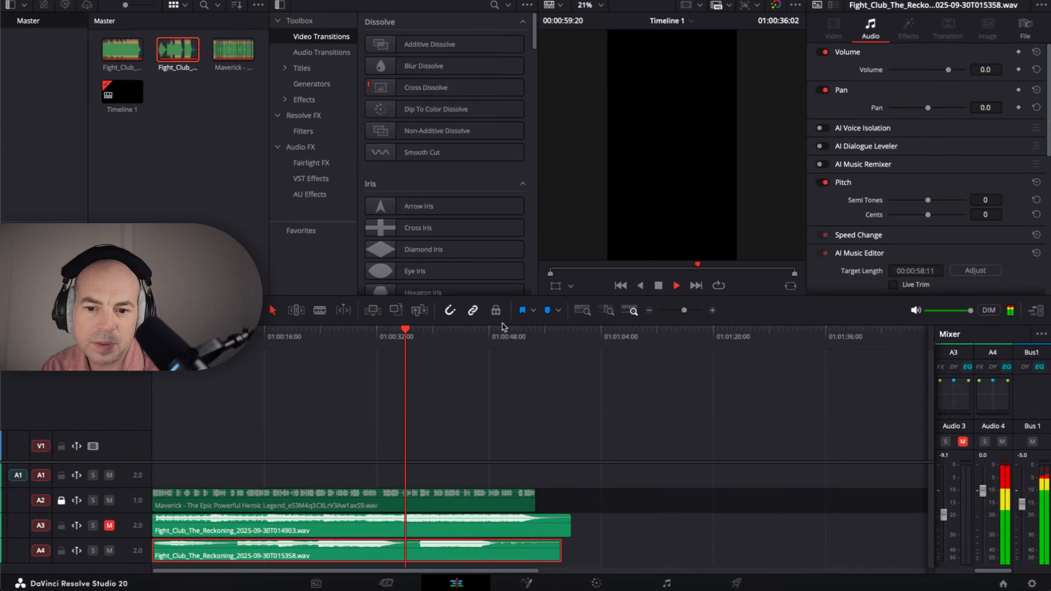
Step: Shift the Audio 4 music clip so its second climax starts at 01:00:38:11, and extend its start back to the timeline's beginning
click(712, 310)
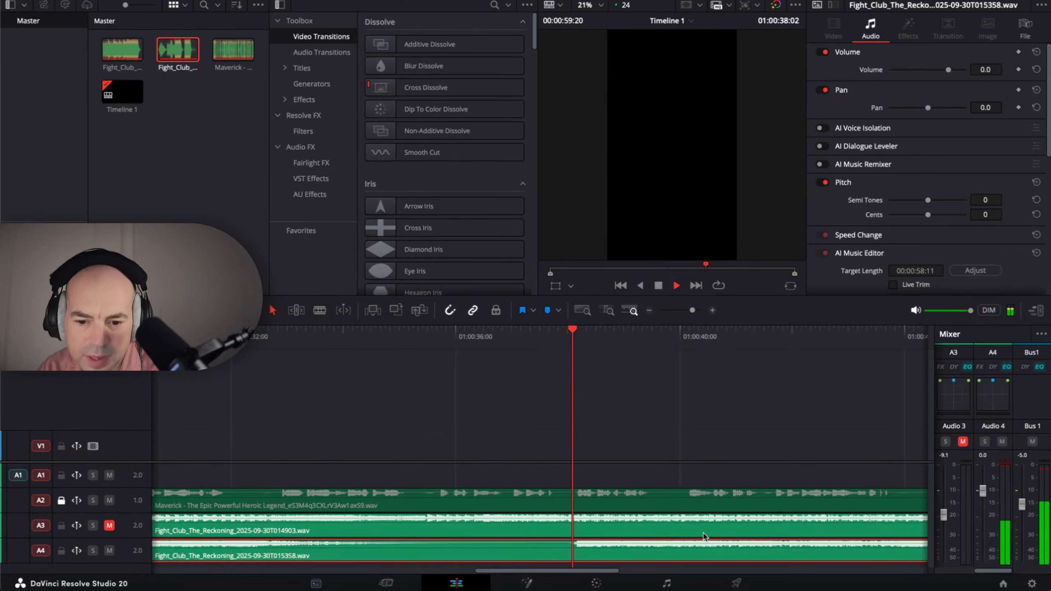
key(space)
drag(572, 335, 595, 335)
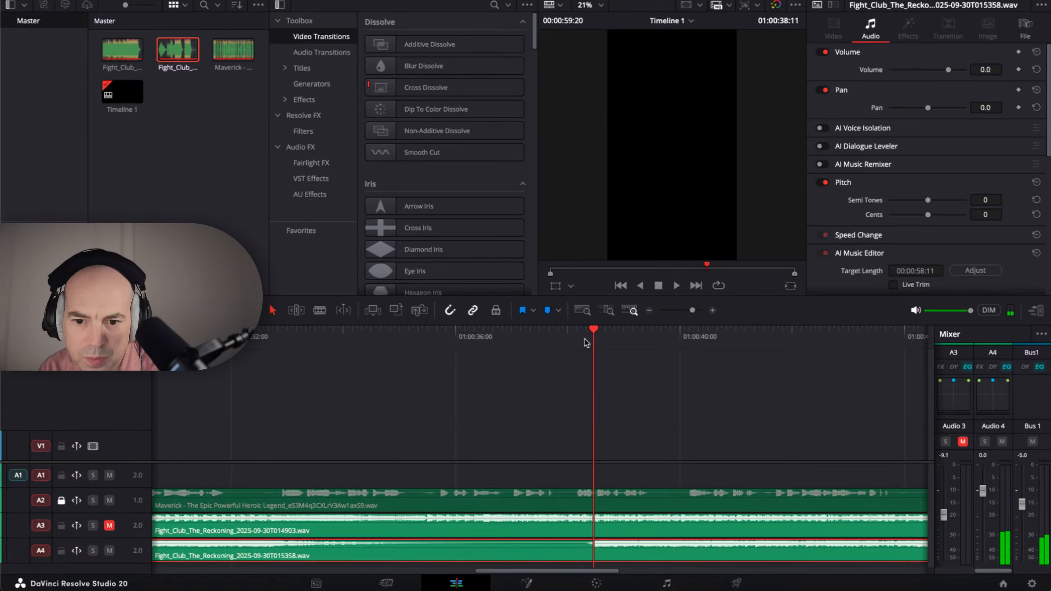
click(650, 311)
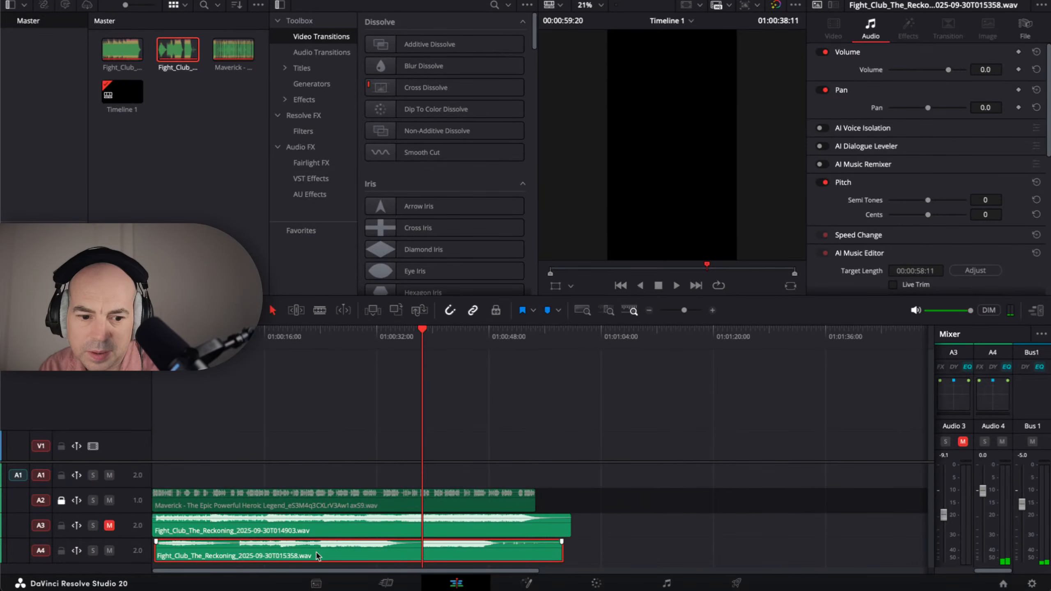
click(138, 555)
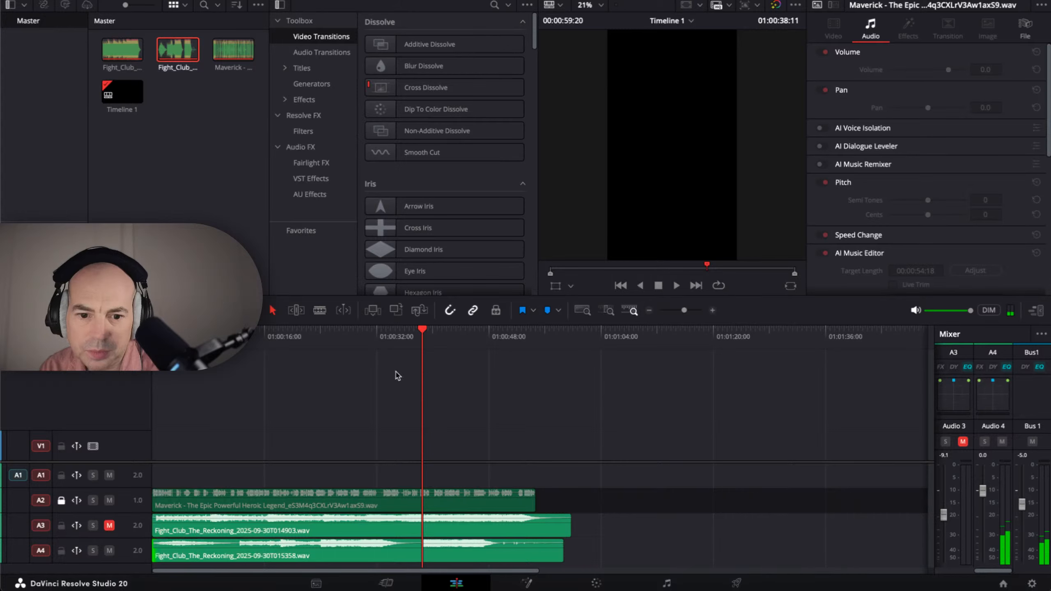
Step: Play the mix from the realigned climax past the voiceover's end, return to the timeline start, and enlarge the audio track area
key(space)
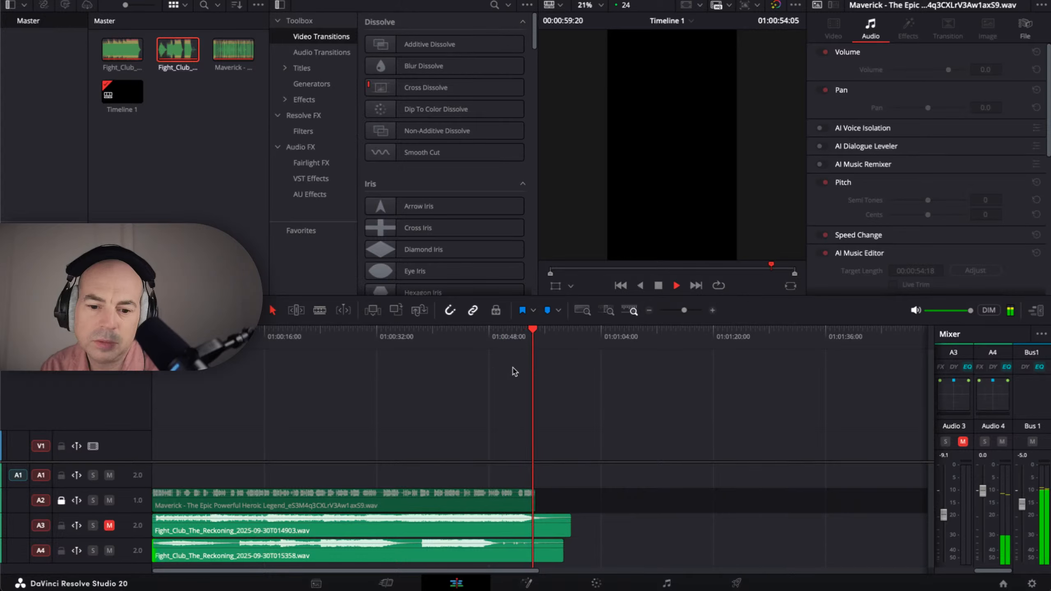
key(space)
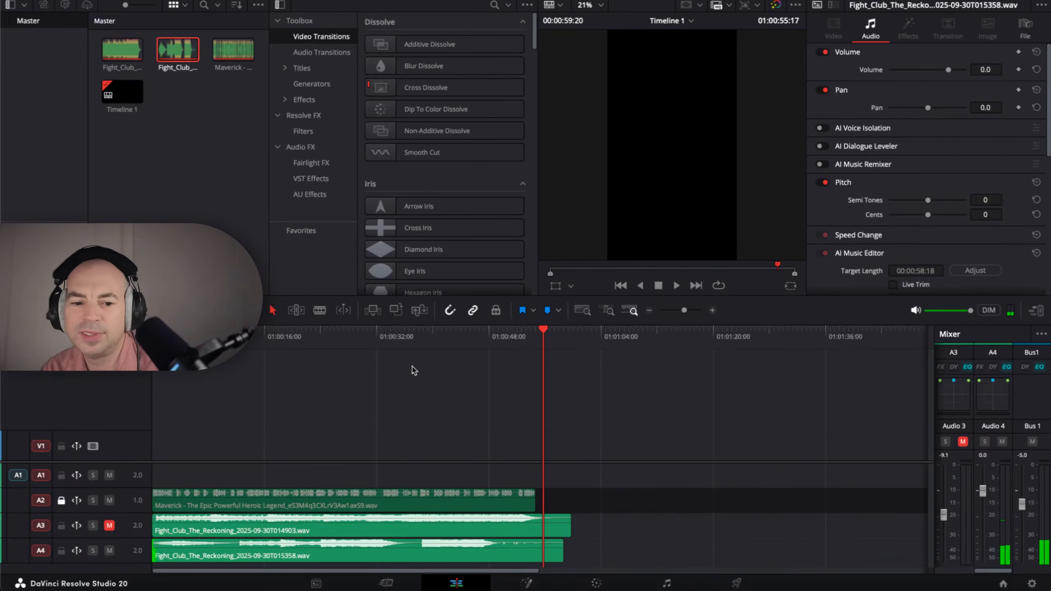
drag(544, 330, 463, 330)
key(Home)
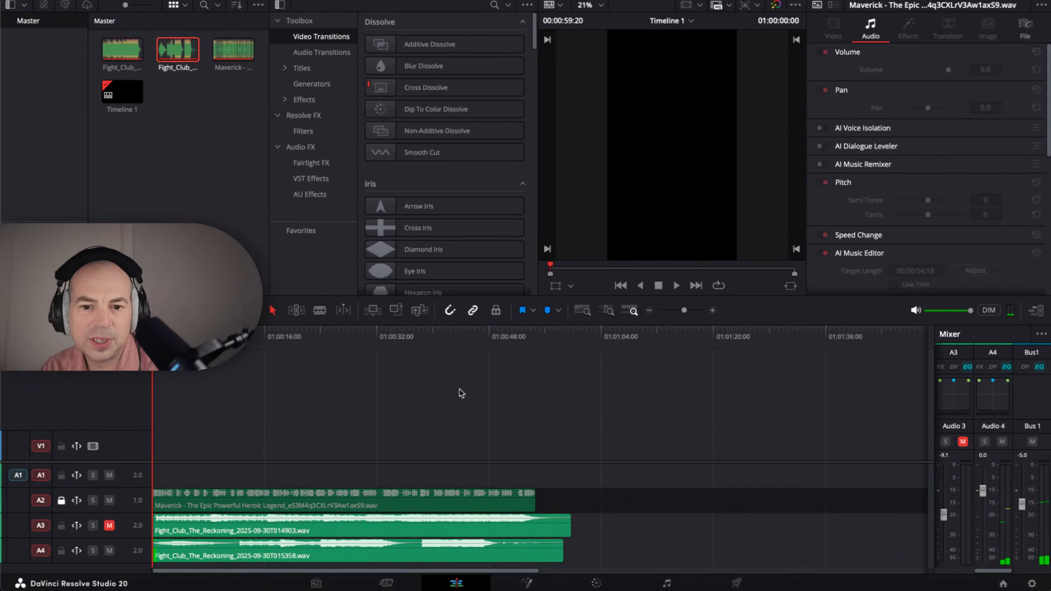
drag(382, 461, 376, 403)
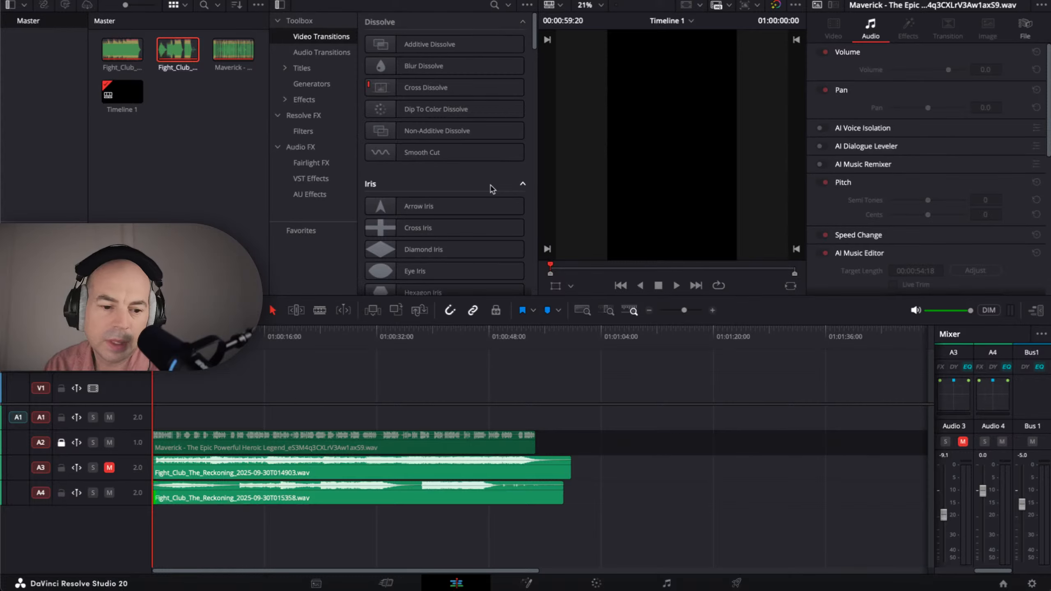
Step: Switch to the browser and play the "I Can Be Happy" YouTube video from its beginning
click(162, 588)
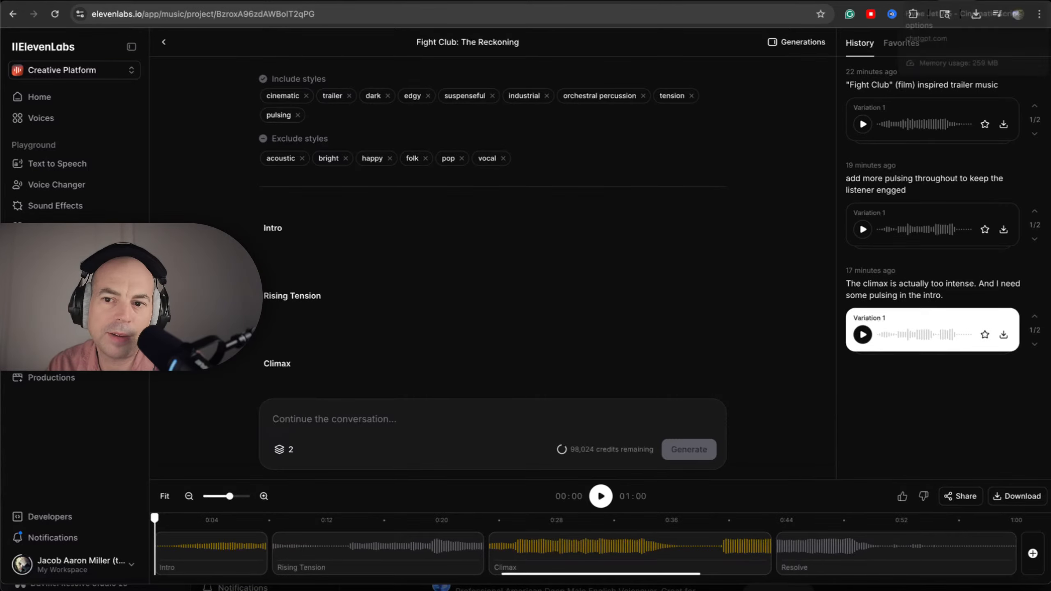
key(ctrl+Tab)
key(ctrl+shift+Tab)
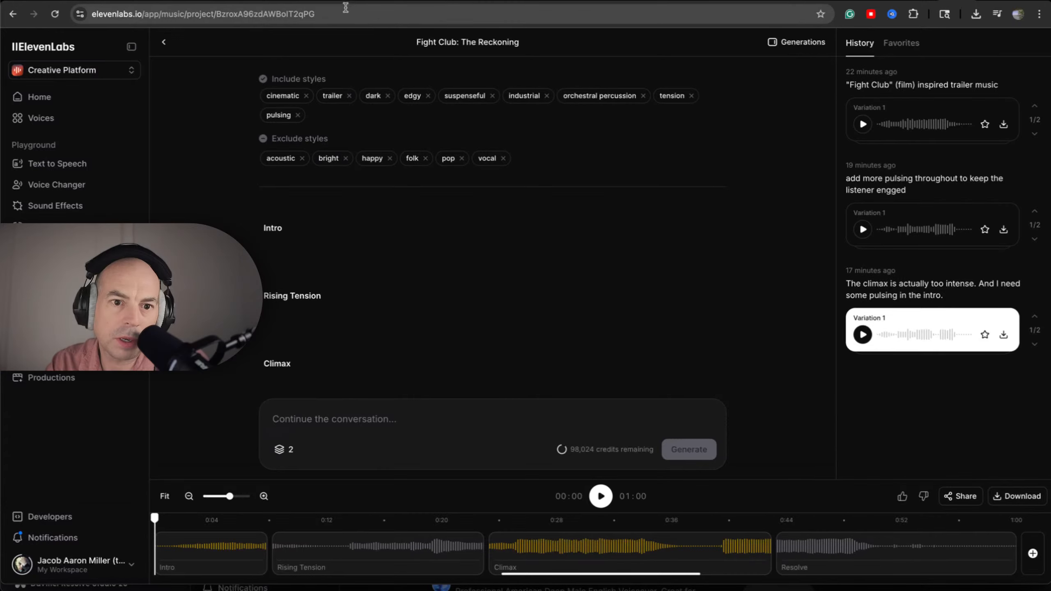
click(269, 2)
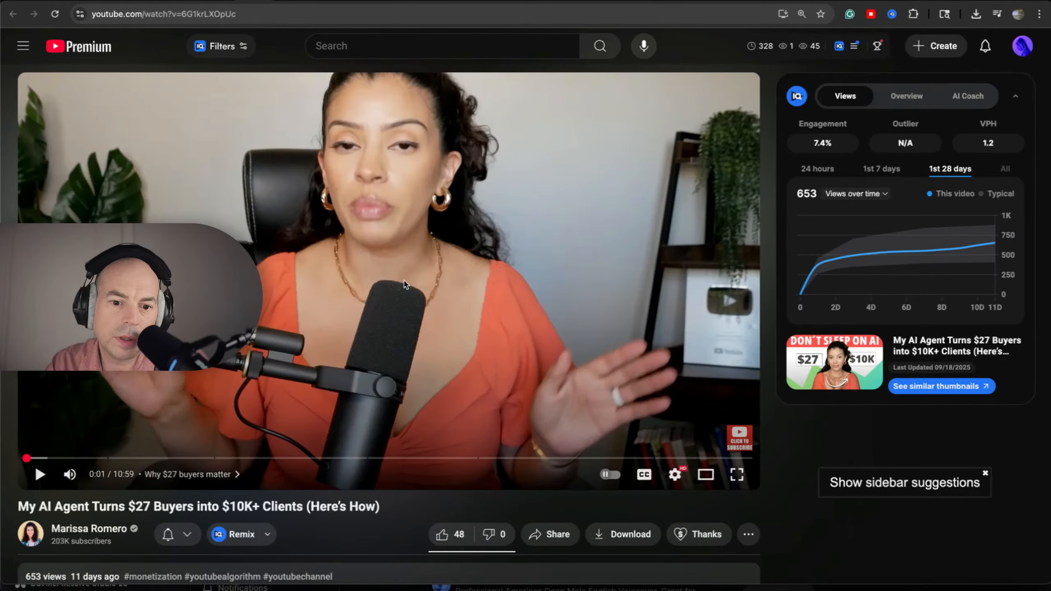
click(1023, 50)
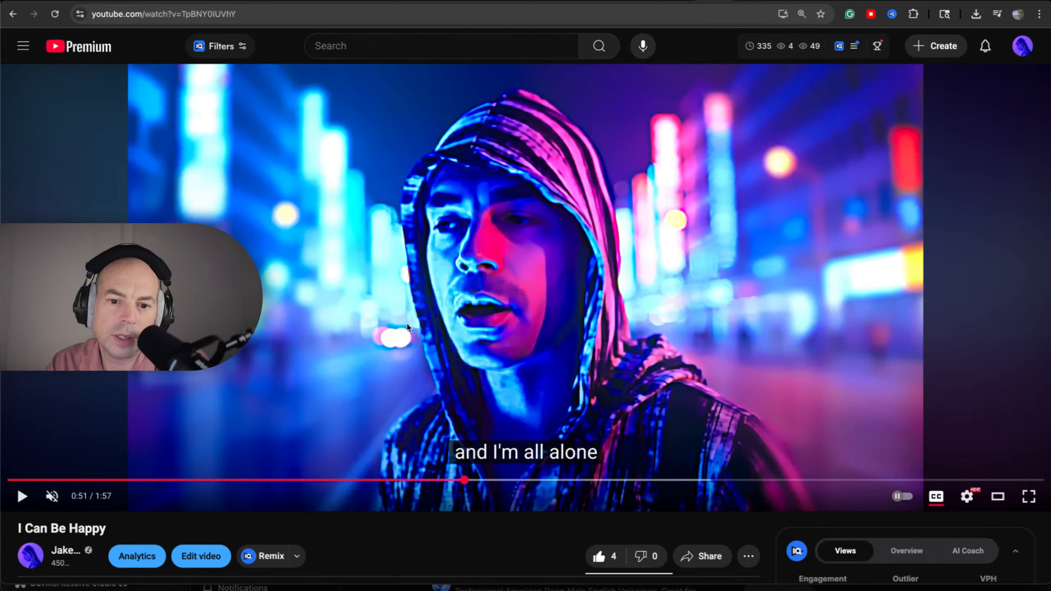
drag(475, 487, 8, 482)
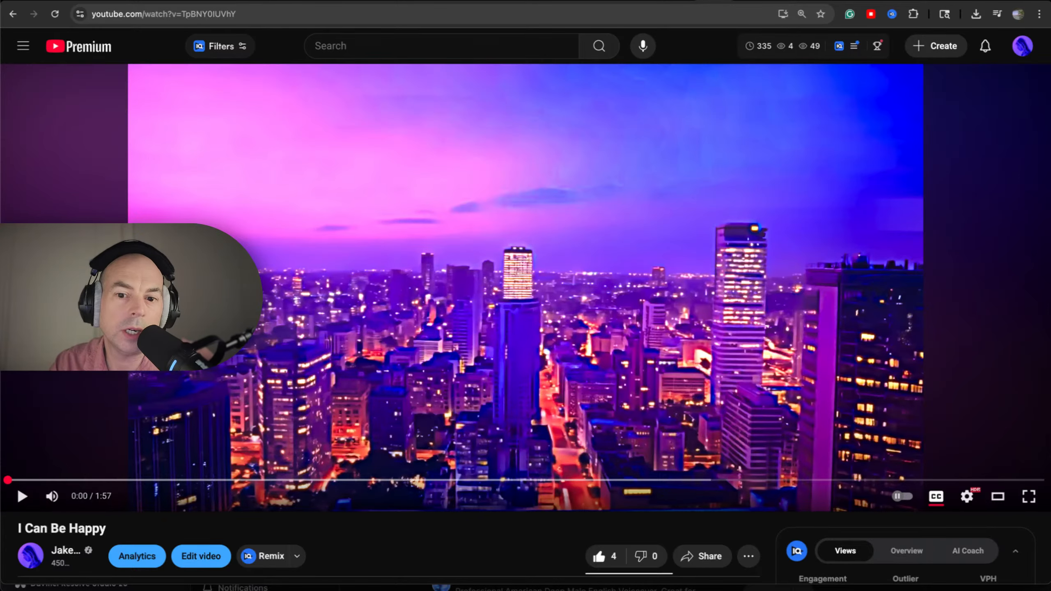
key(space)
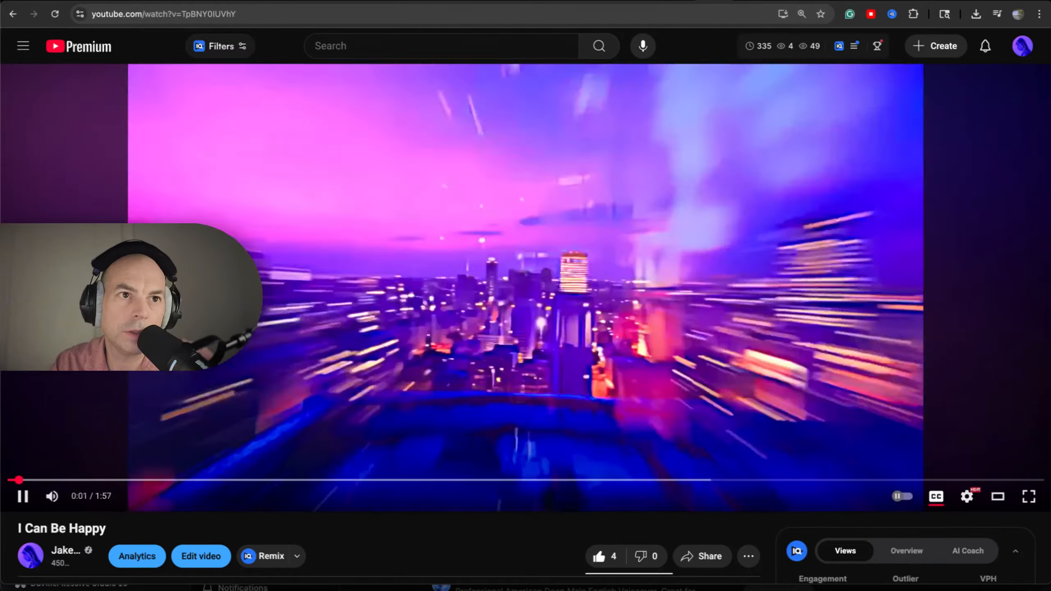
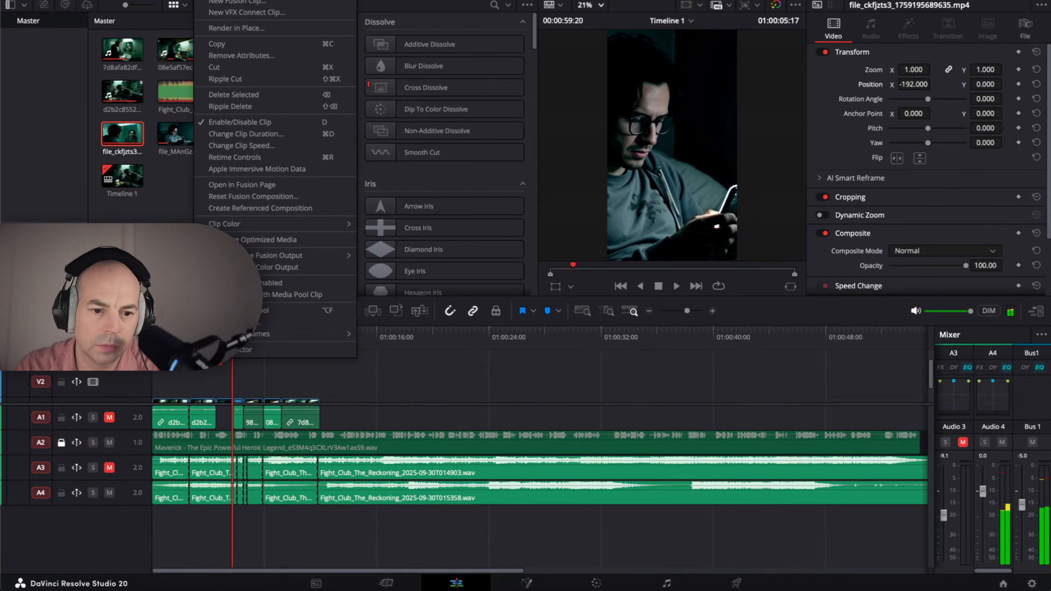
Step: Apply a 200% clip speed to the file_ckfjzts3 clip at 01:00:05:17 and review the cut from the timeline start
click(264, 146)
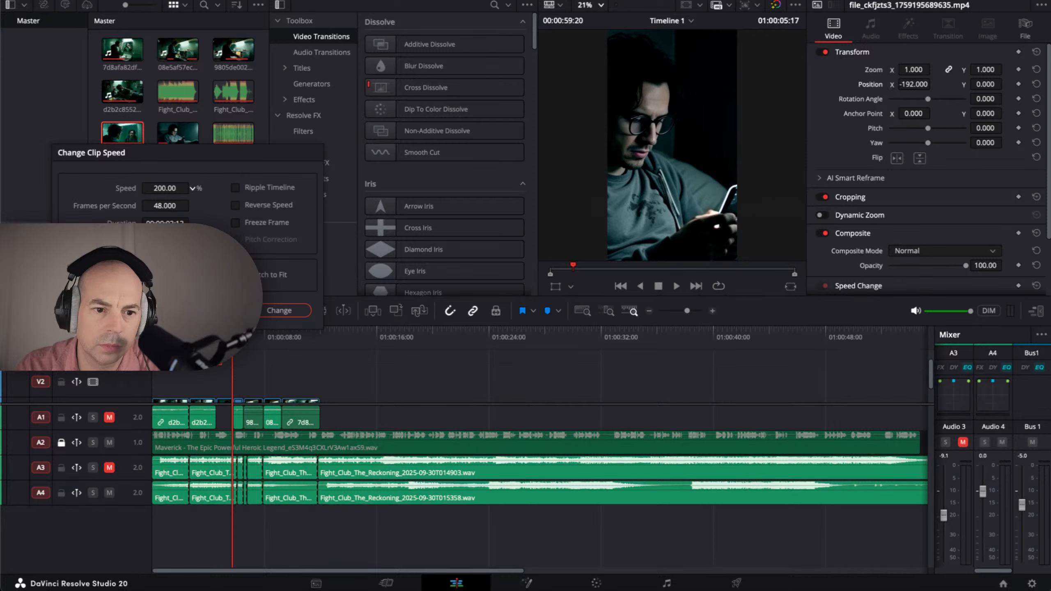
click(279, 310)
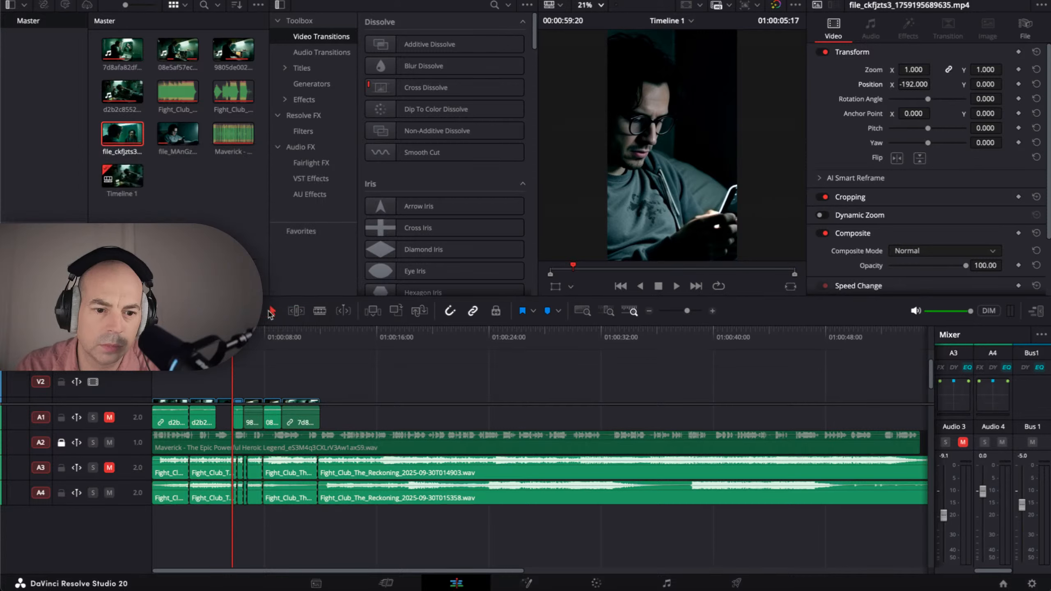
key(Home)
key(space)
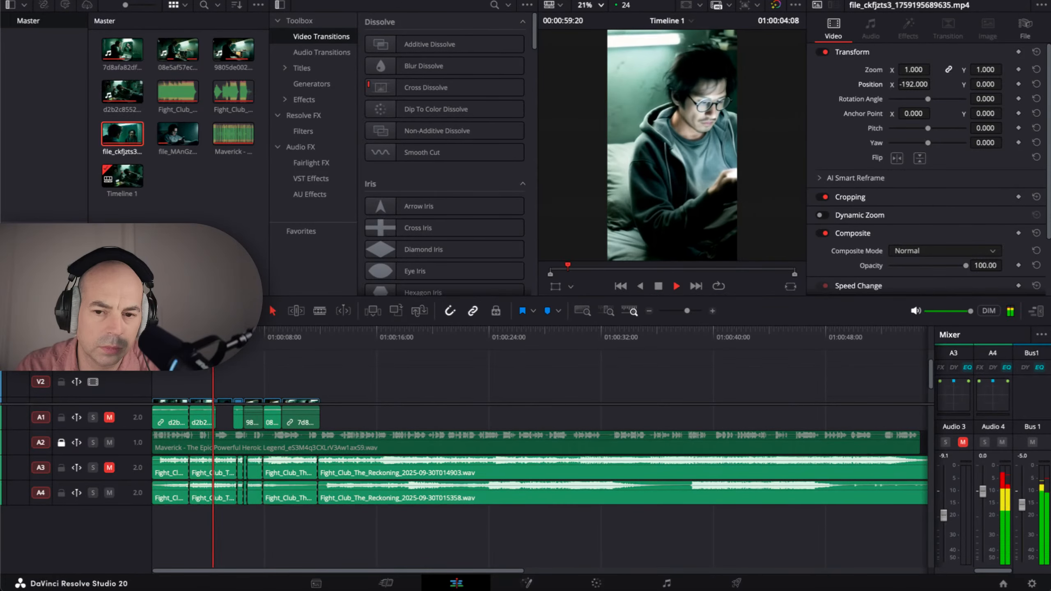
key(space)
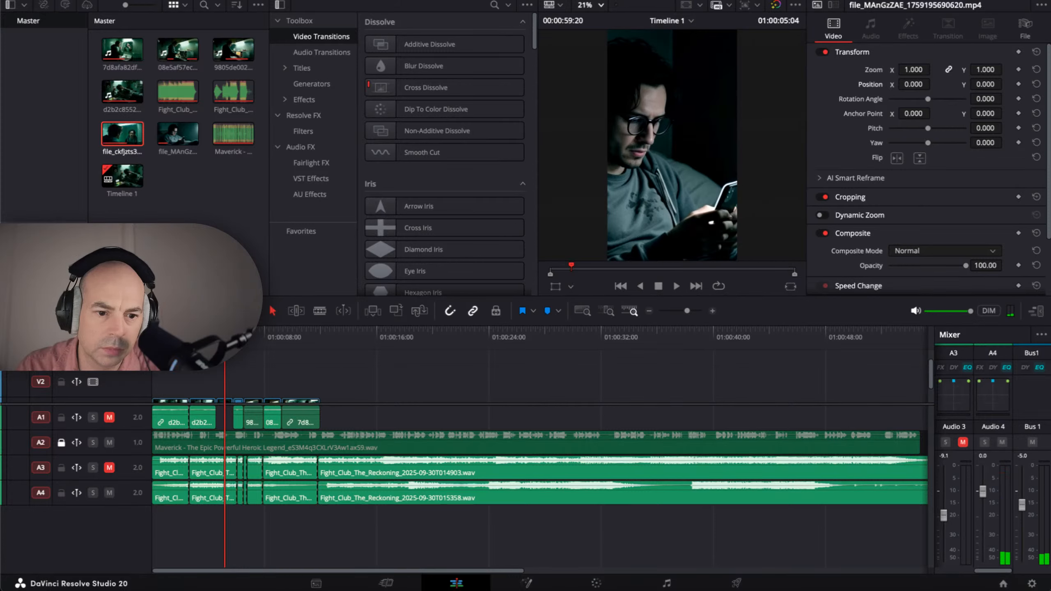
Step: Replay the whole edited opening from the timeline start until just past the last video clip
key(Home)
key(space)
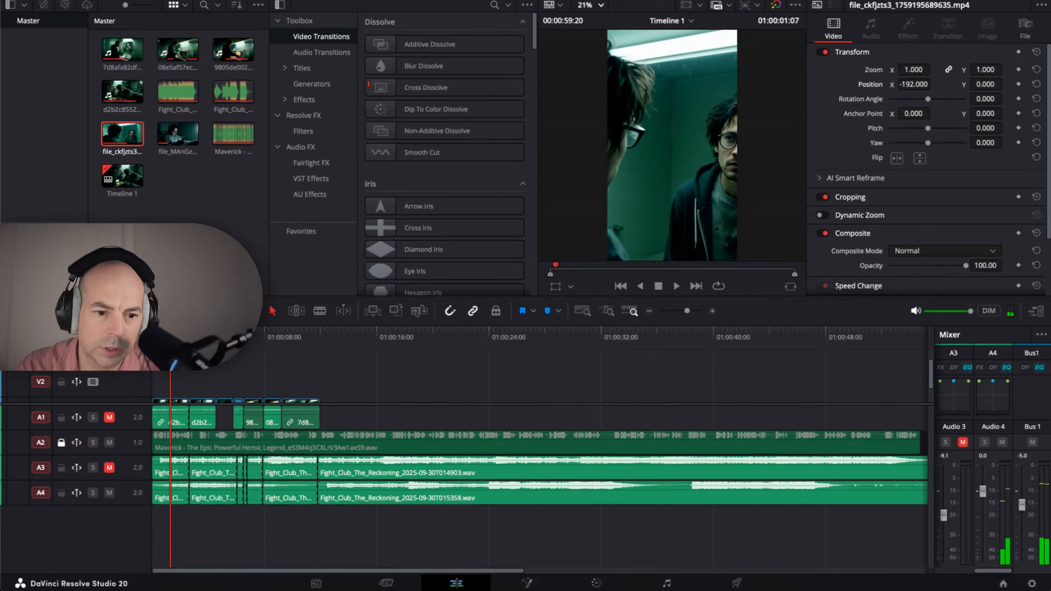
key(Home)
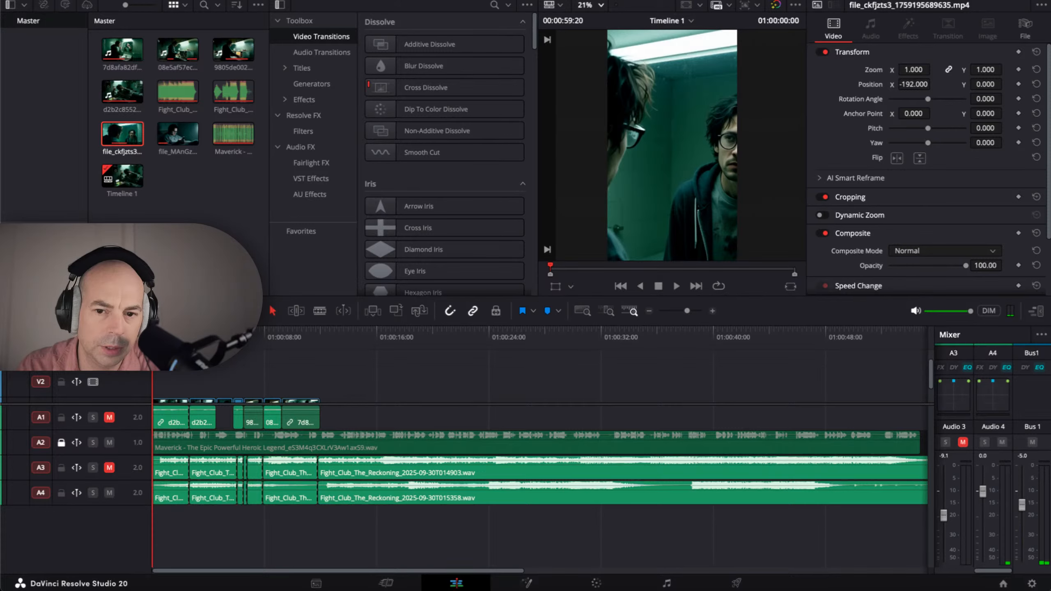
key(space)
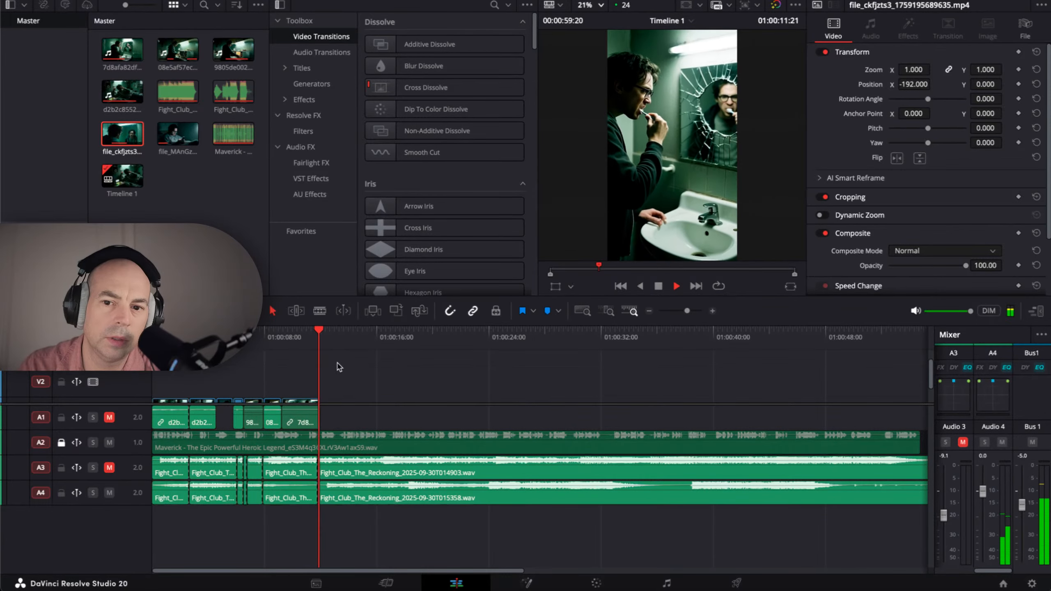
key(space)
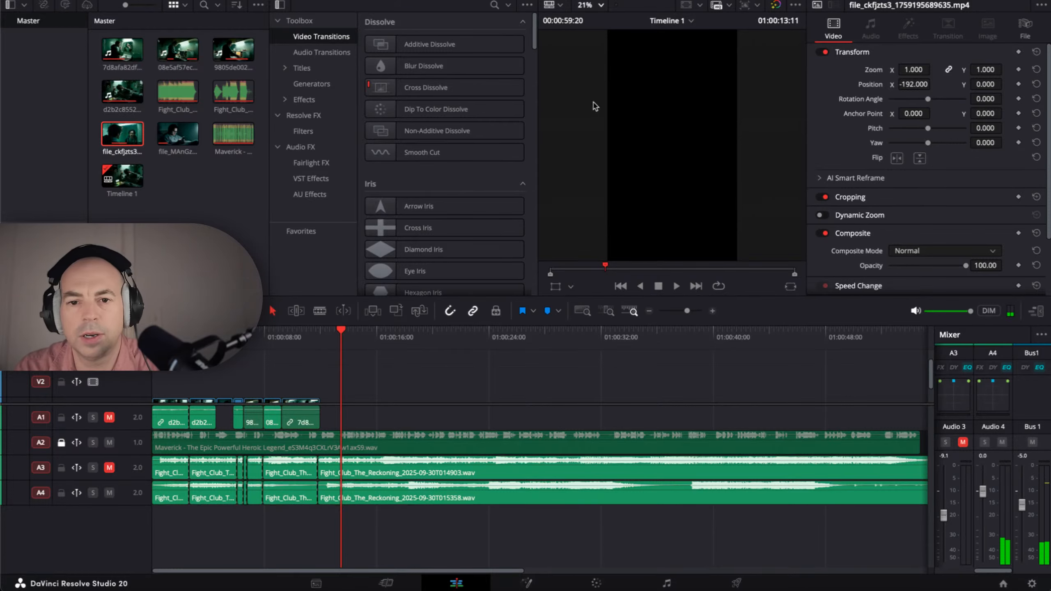
Step: Add the 3baa600054c04eba8869d769f7a7825f2636_with_out_logo.mp4 clip from the Clips folder to Video 1, directly after the cracked-mirror toothbrushing clip
click(317, 335)
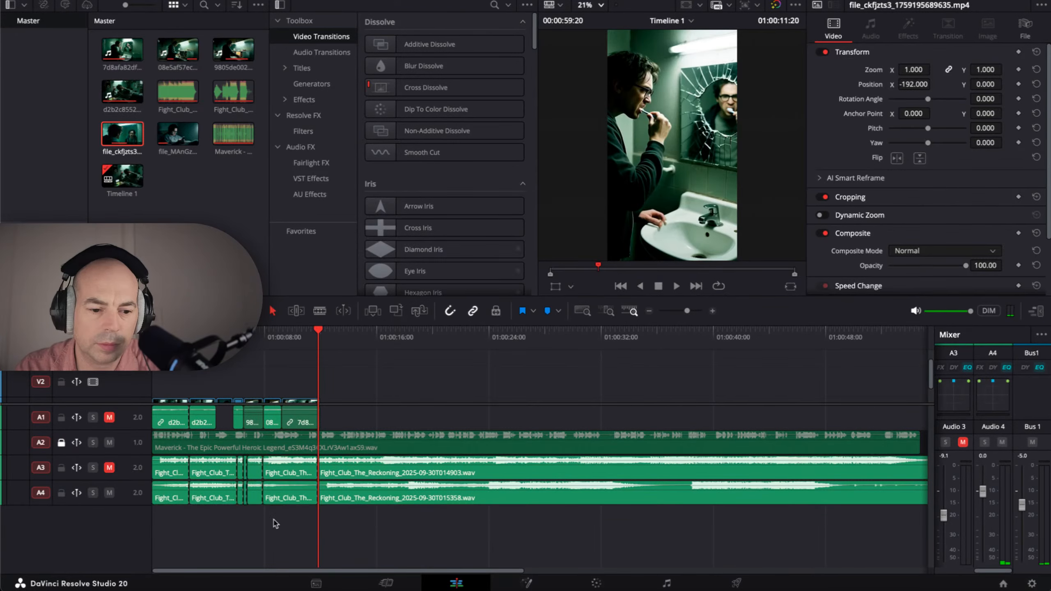
click(43, 587)
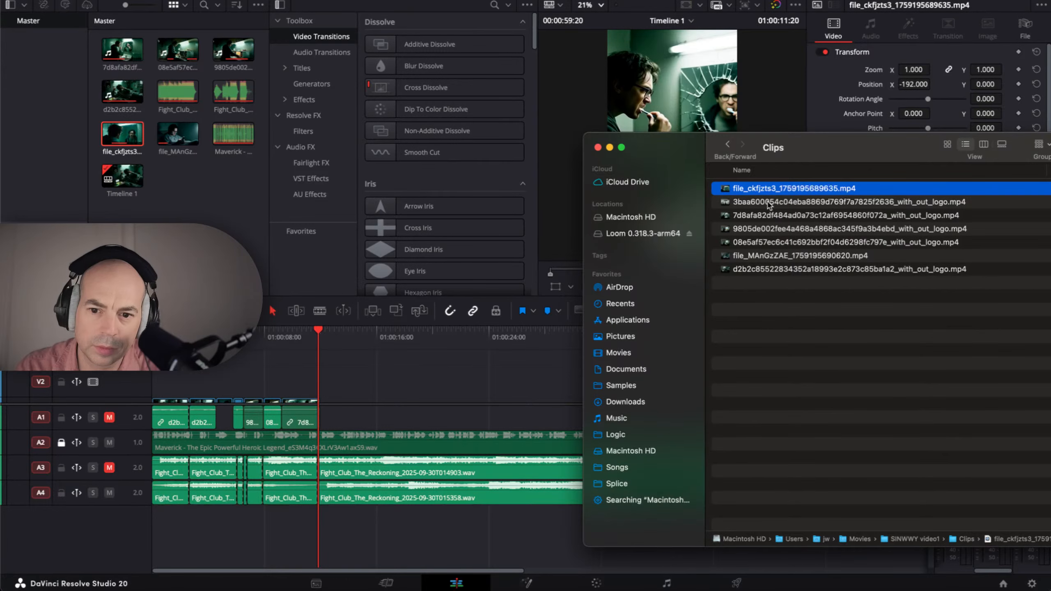
drag(768, 205, 329, 394)
Step: Preview the newly added office clip with the voiceover and music, starting shortly before its first frame
click(317, 338)
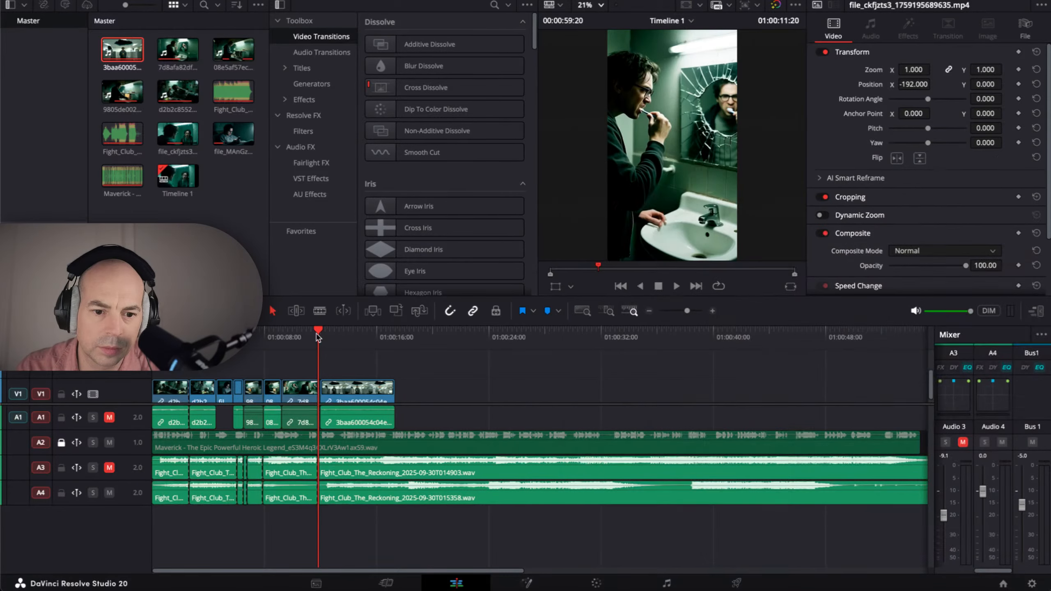
click(306, 338)
key(space)
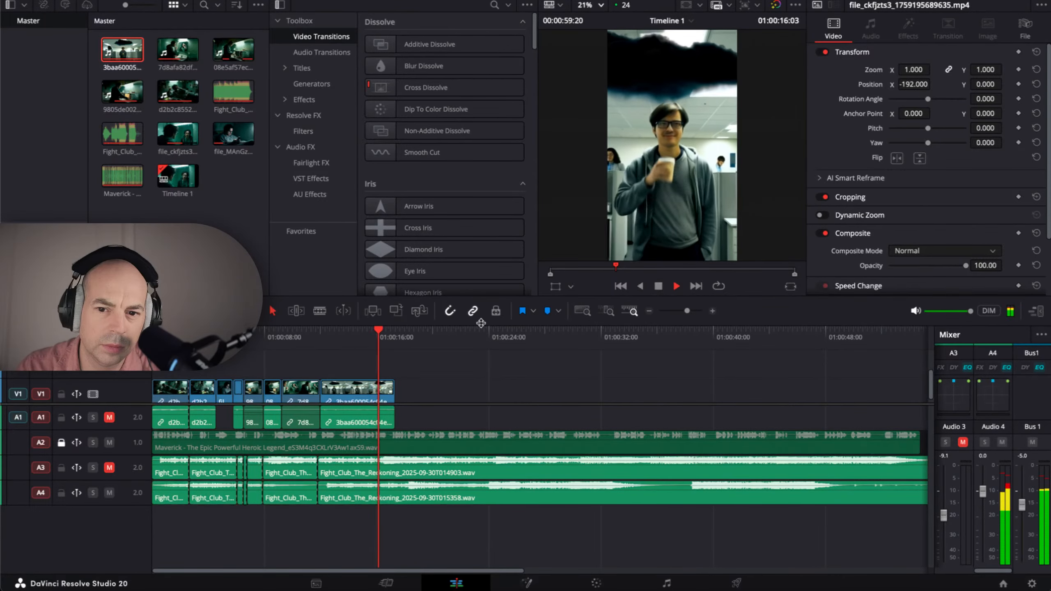
key(space)
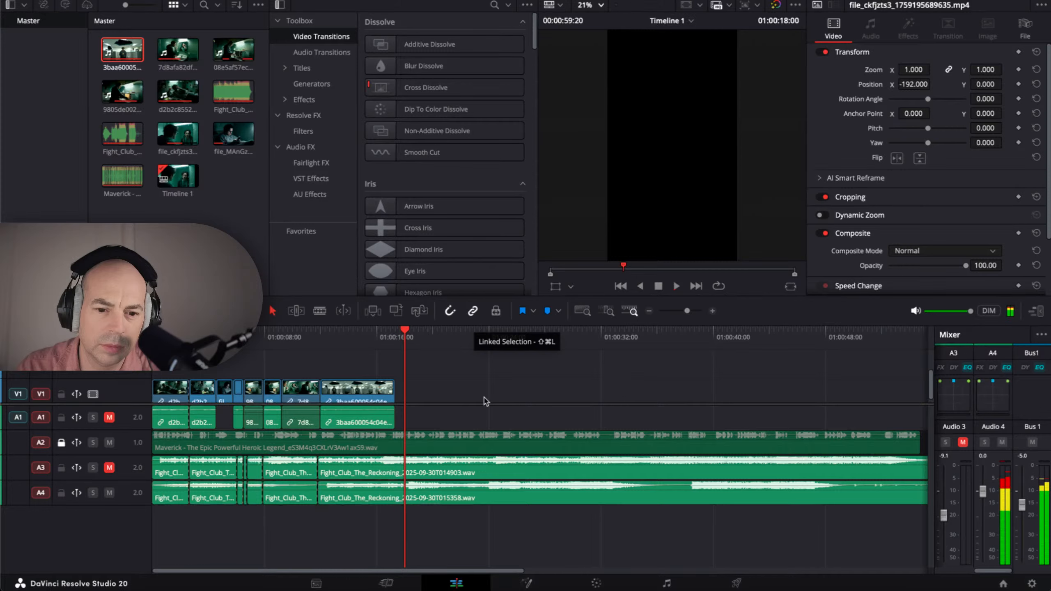
Step: Set the new office clip's speed to 150%
click(365, 393)
right_click(366, 393)
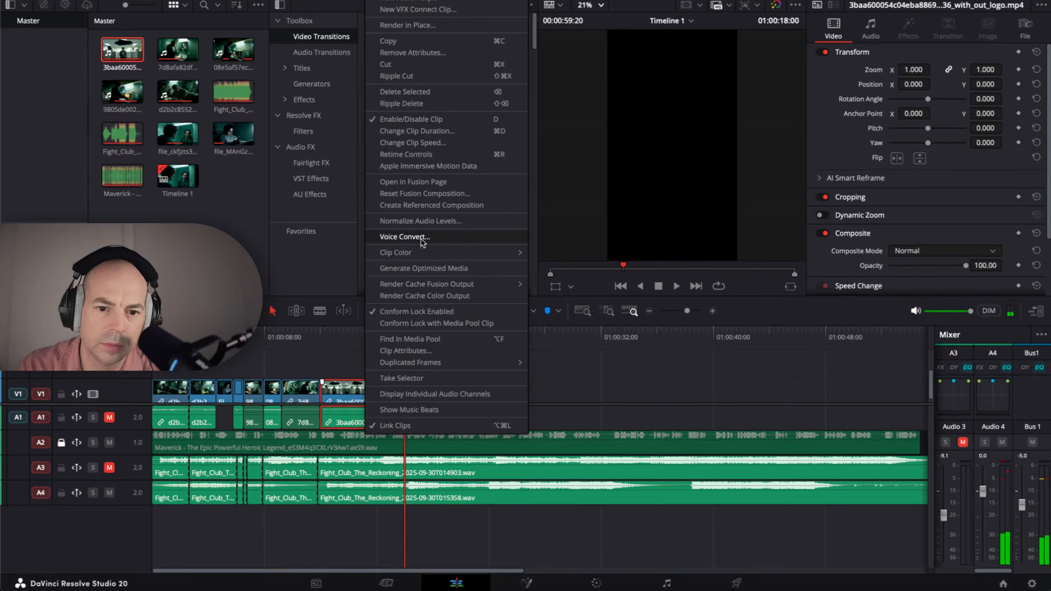
click(457, 143)
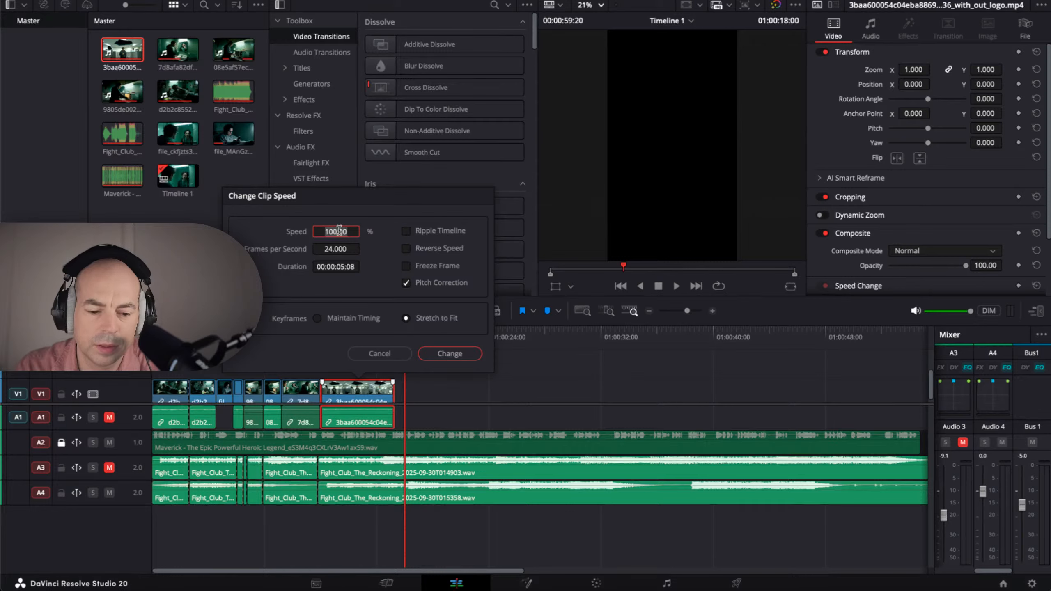
text(150)
key(Return)
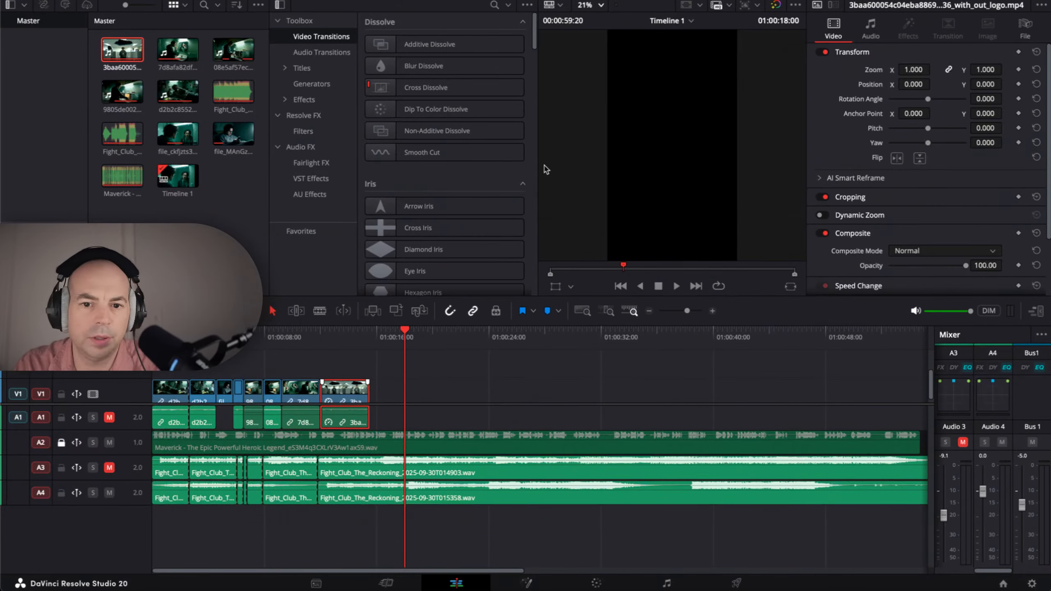
Step: Switch to the OpenArt browser window and examine the file information of file_ckfjzts3_1759195689635.mp4 in the Clips folder
key(ctrl+Up)
click(603, 189)
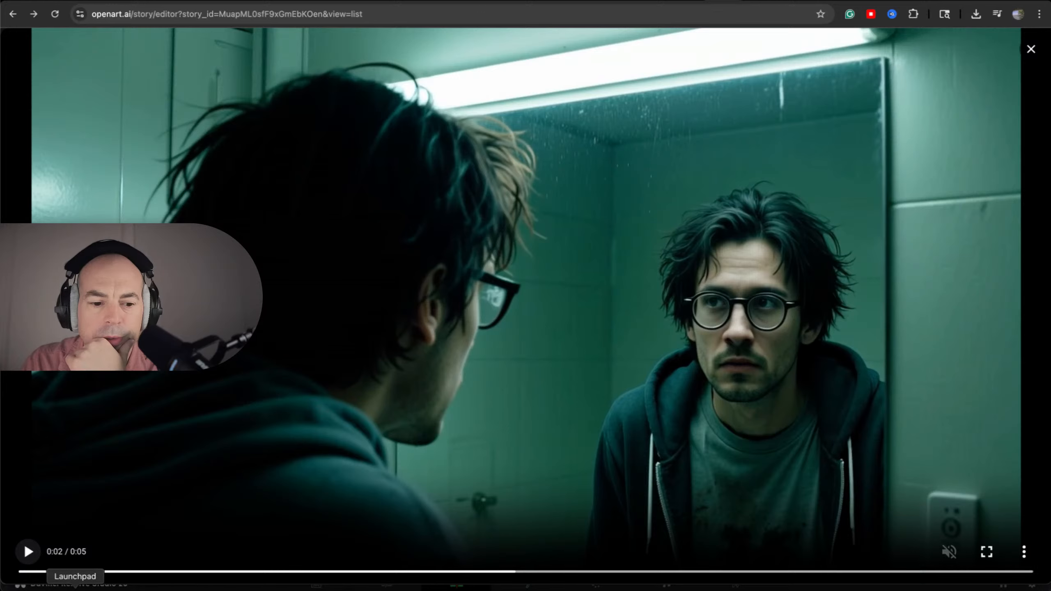
click(29, 585)
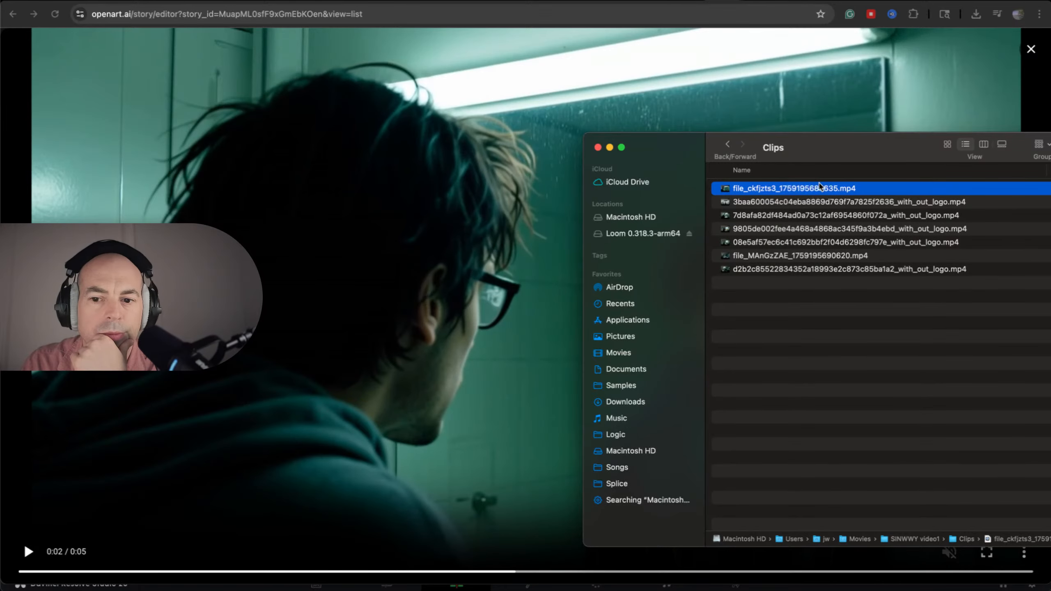
right_click(820, 186)
click(860, 245)
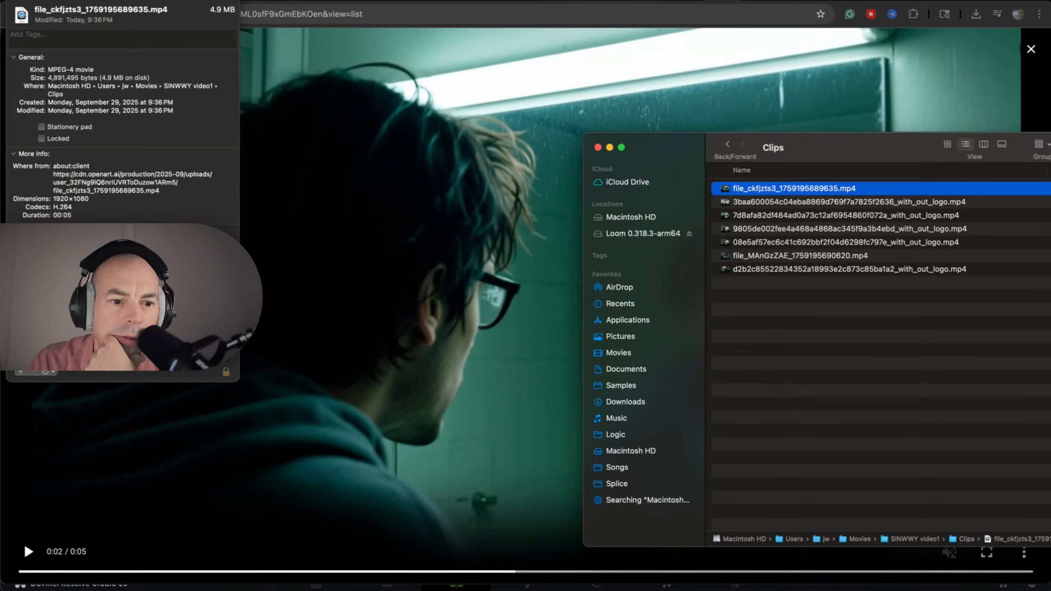
scroll(120, 124, down, 1)
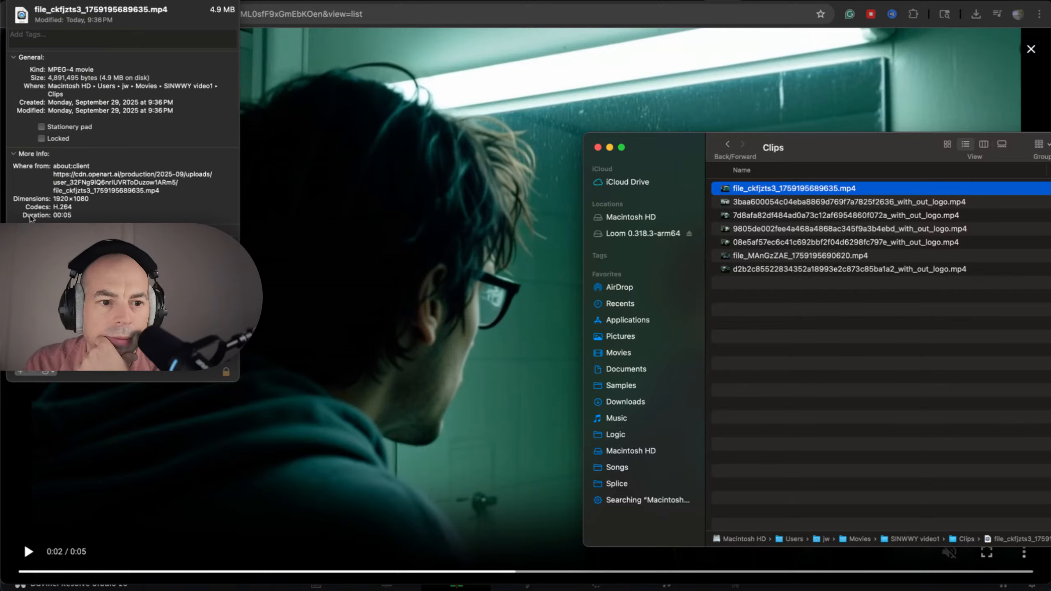
Step: Close the clip's file information window and the Clips folder window
scroll(46, 209, up, 1)
scroll(60, 49, down, 1)
click(153, 79)
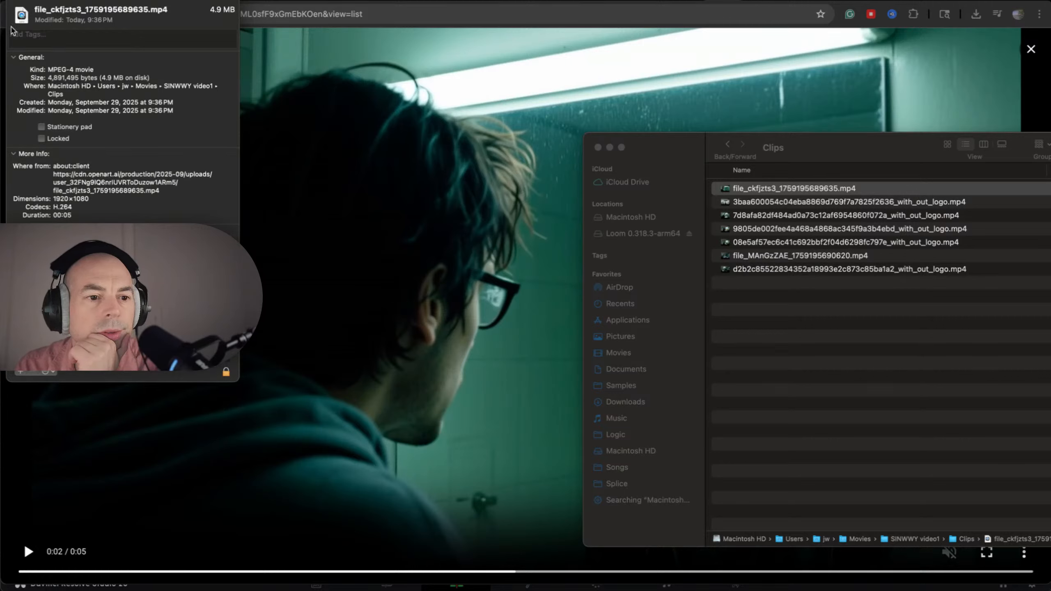
key(super+w)
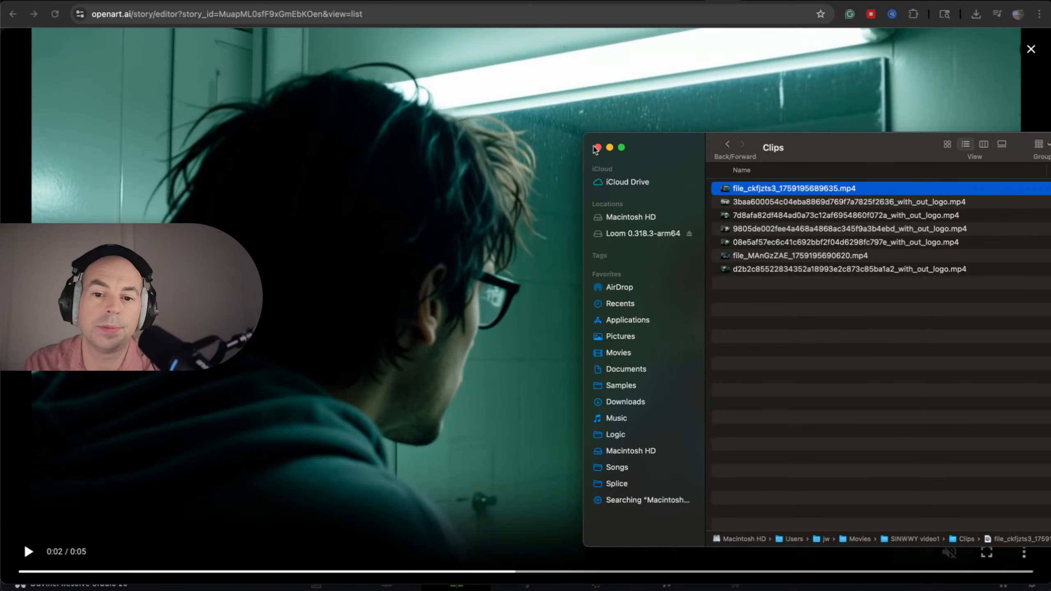
click(598, 148)
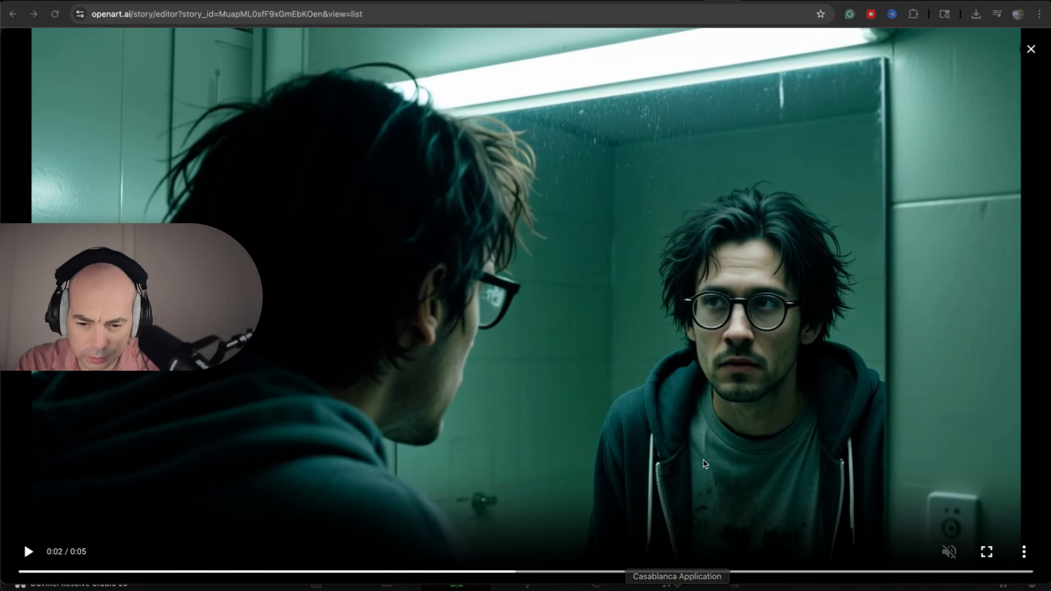
Step: Switch to DaVinci Resolve and preview the whole edit from the start of the timeline
click(612, 585)
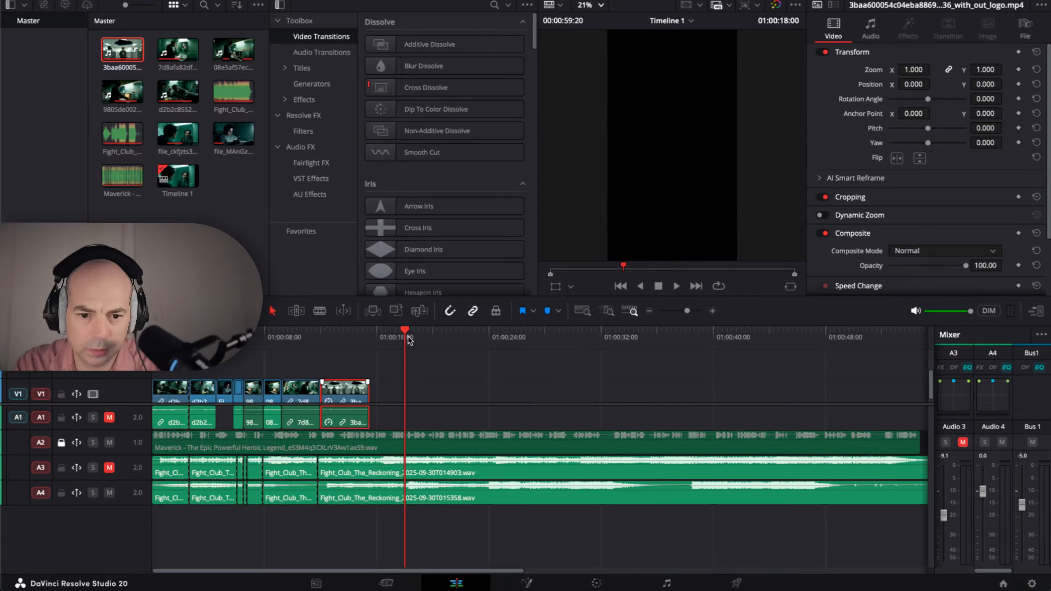
drag(409, 340, 154, 338)
key(space)
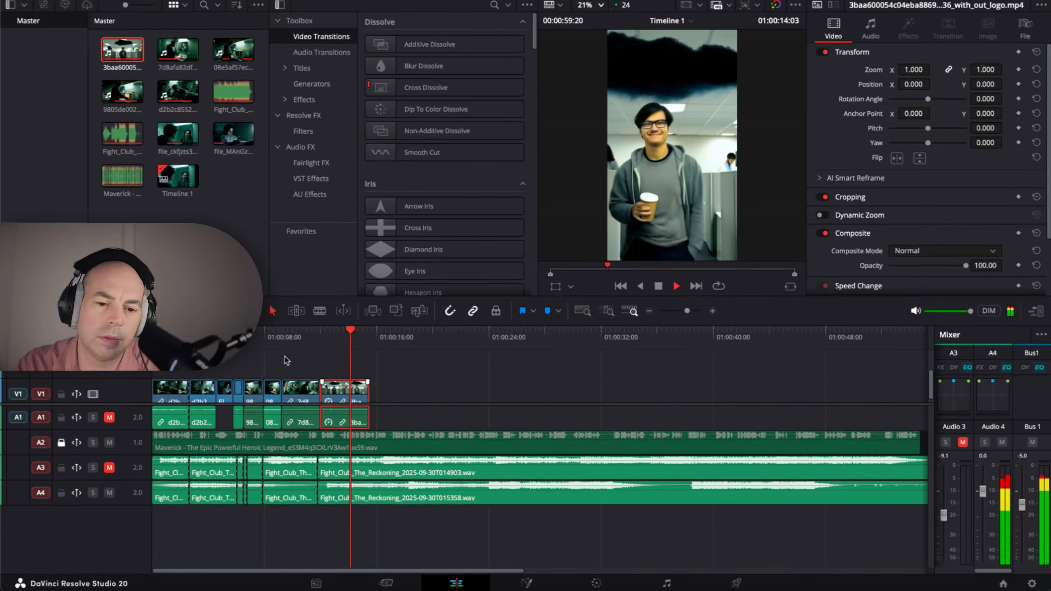
Step: Set the cracked-mirror toothbrushing clip's speed to -125% and move the office clip on Video 1 to directly follow it
click(282, 336)
right_click(300, 418)
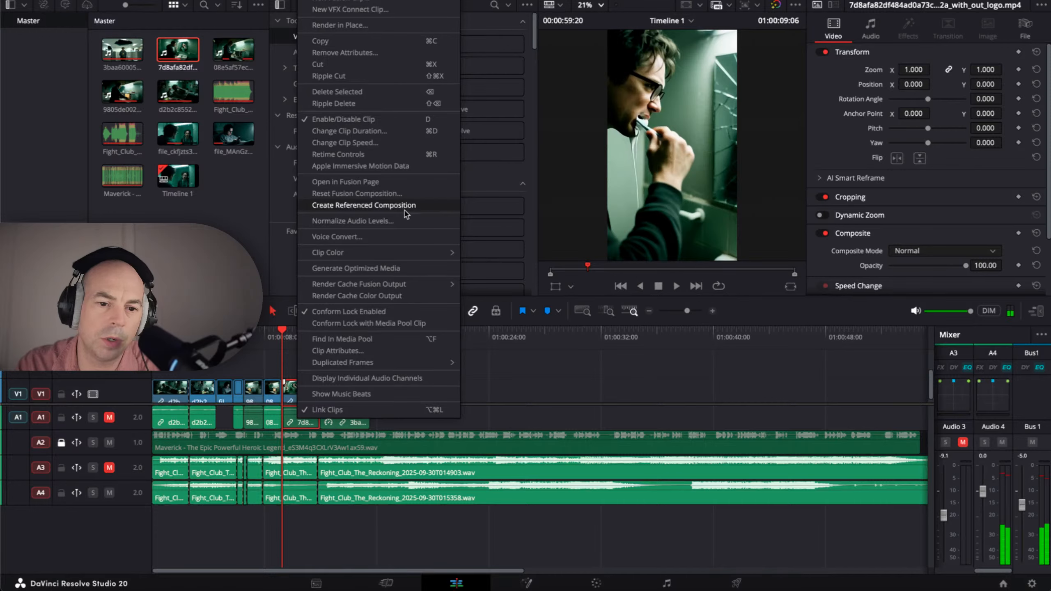
click(397, 146)
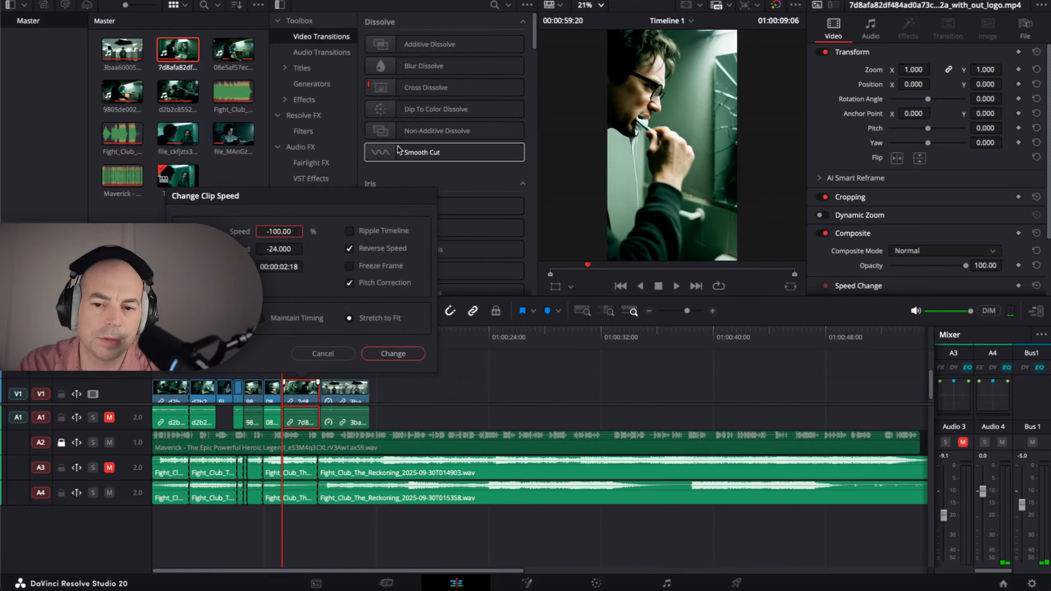
click(292, 233)
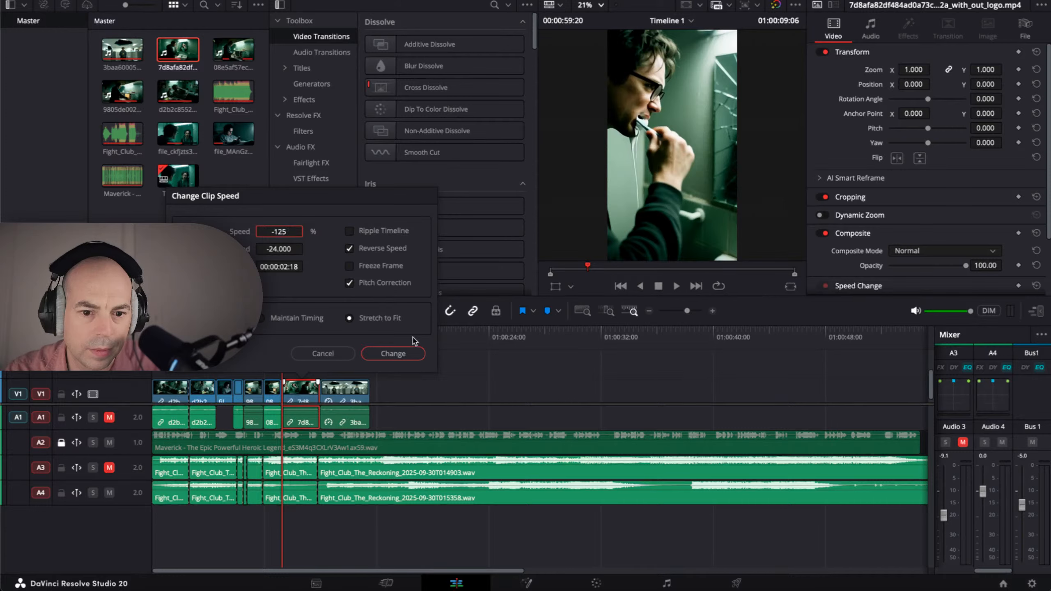
click(415, 355)
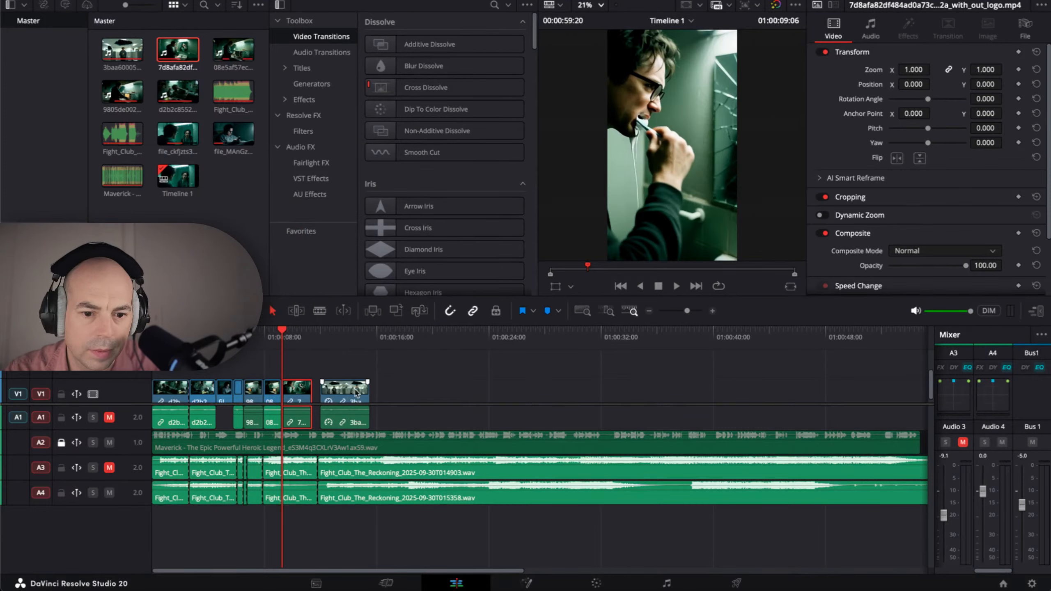
drag(357, 393, 339, 393)
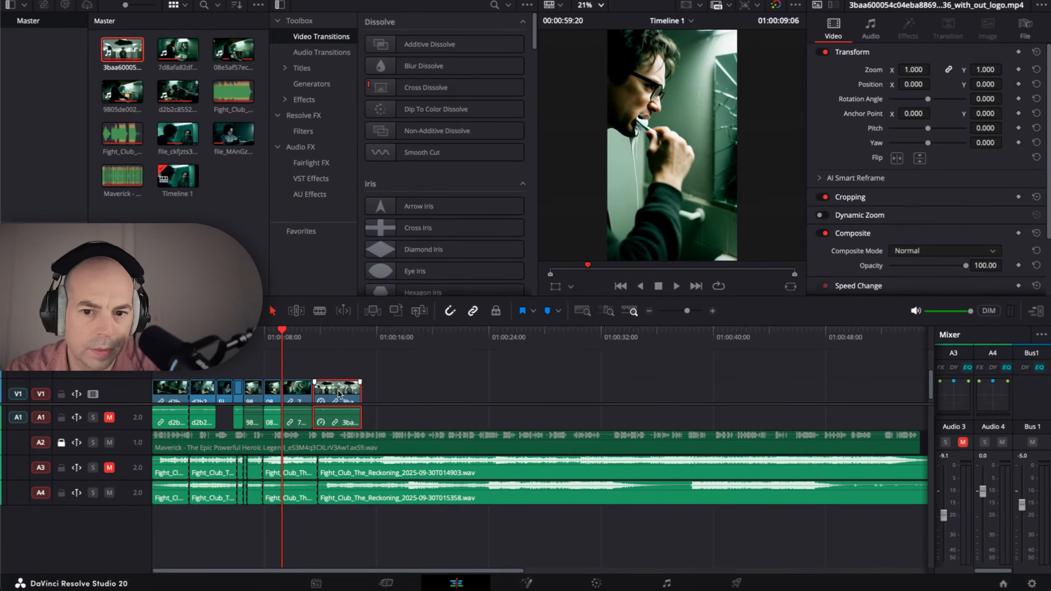
Step: Preview the timeline from 01:00:08:00 through the end of the office clip
click(262, 339)
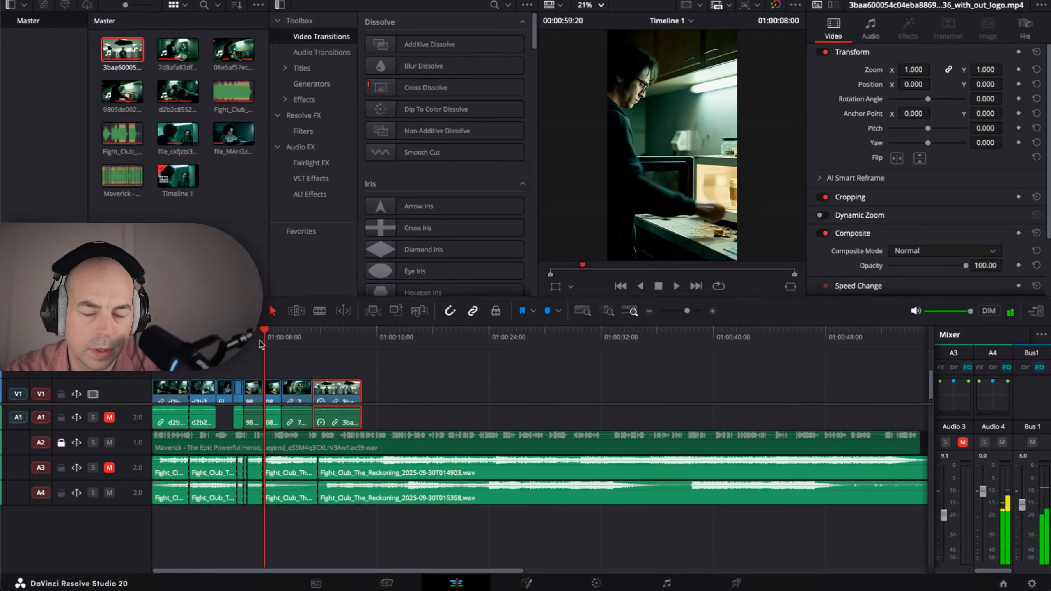
key(space)
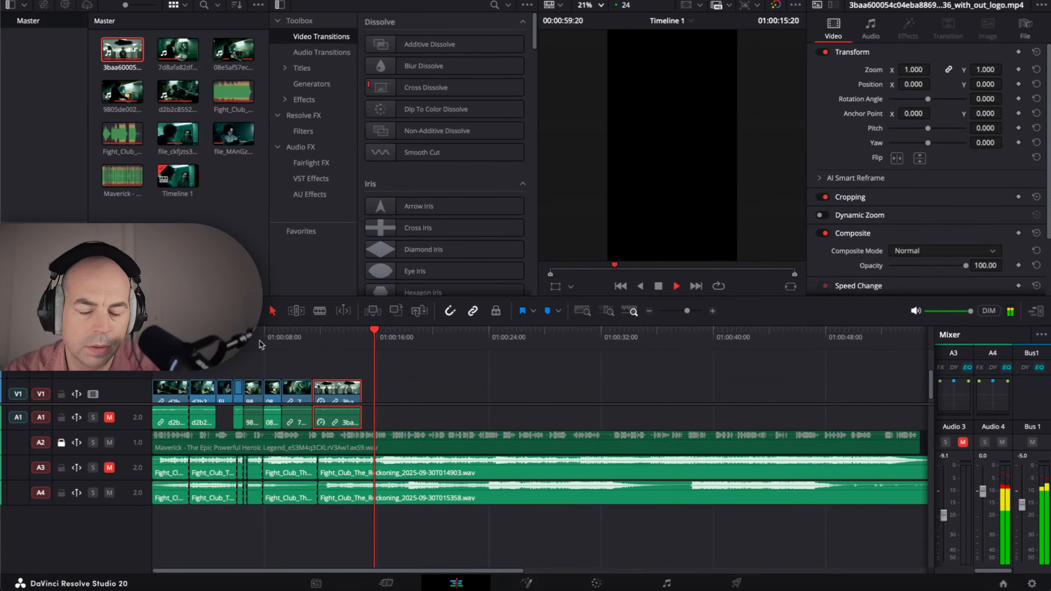
key(space)
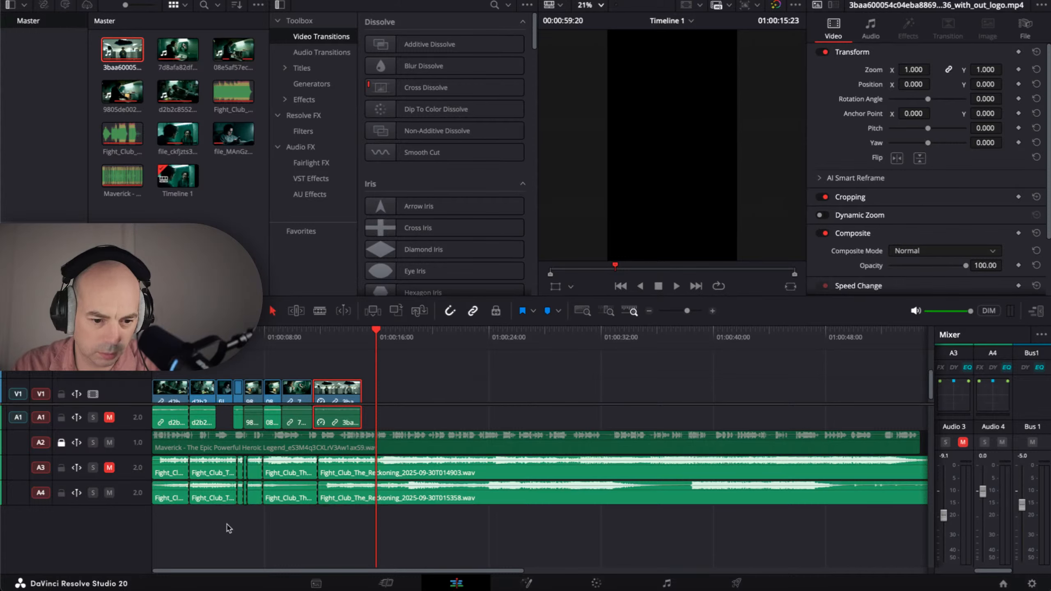
Step: Switch to the OpenArt browser window, close the enlarged mirror video and play the kitchen microwave scene's video in the storyboard
click(107, 587)
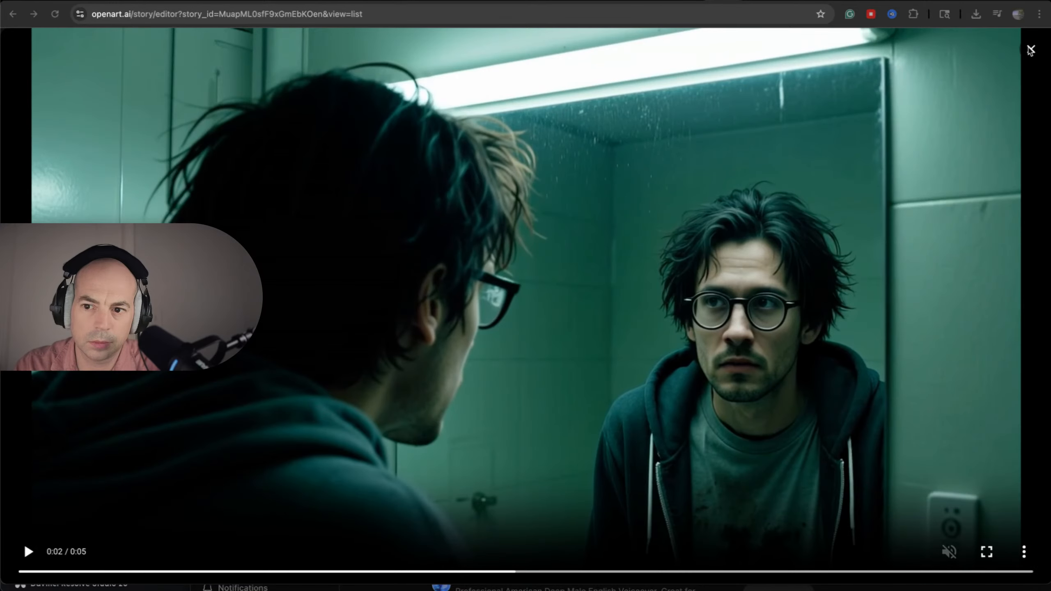
click(1038, 53)
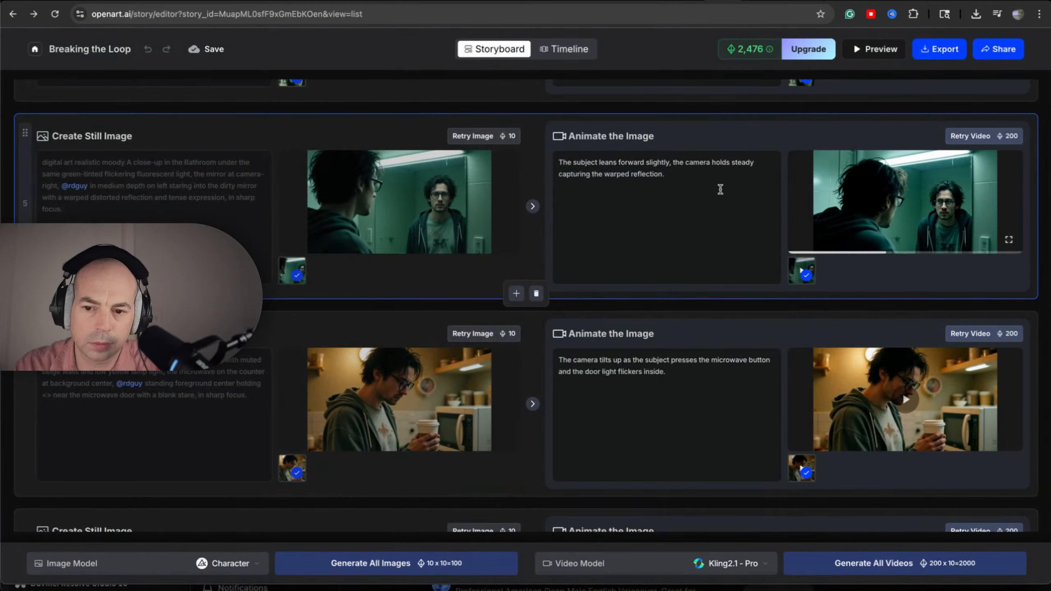
scroll(645, 233, down, 3)
scroll(645, 233, down, 1)
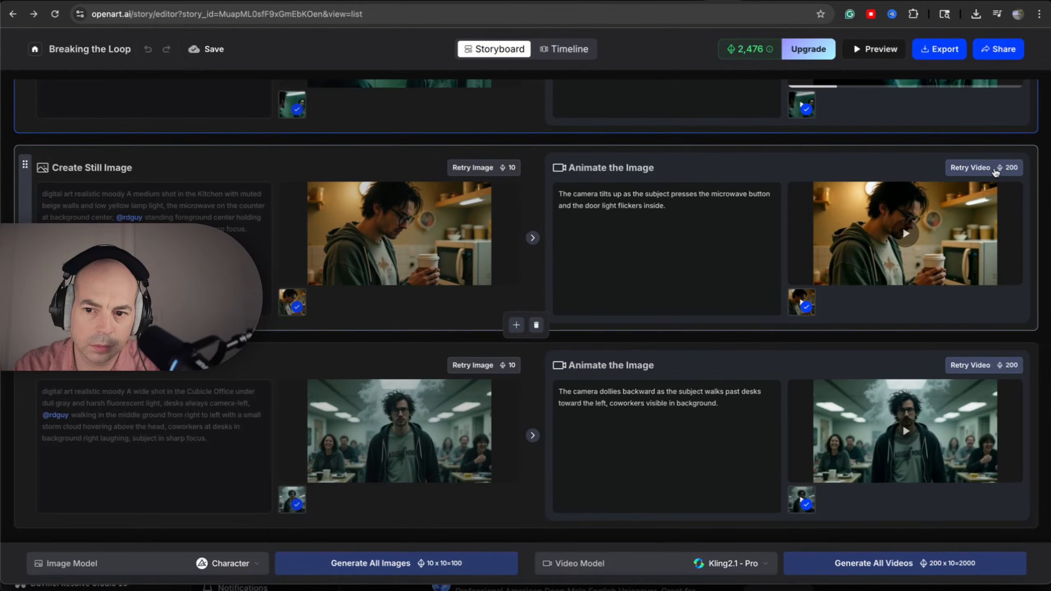
click(912, 237)
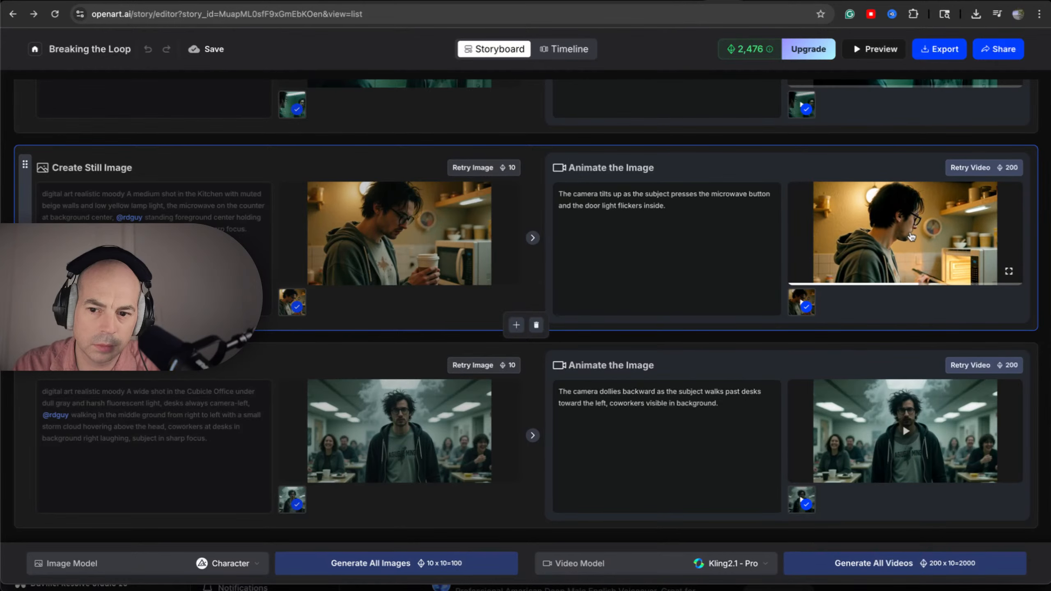
Step: Play scene 7's cubicle office video with the storm cloud and laughing coworkers, and view it enlarged
scroll(817, 234, down, 4)
scroll(817, 234, down, 2)
click(905, 162)
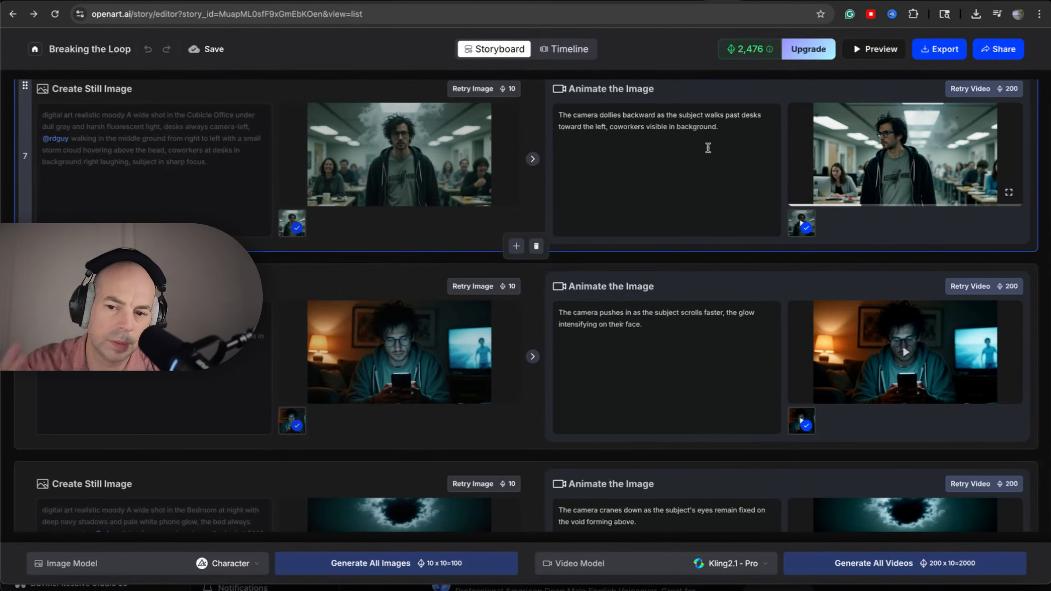
scroll(718, 151, up, 1)
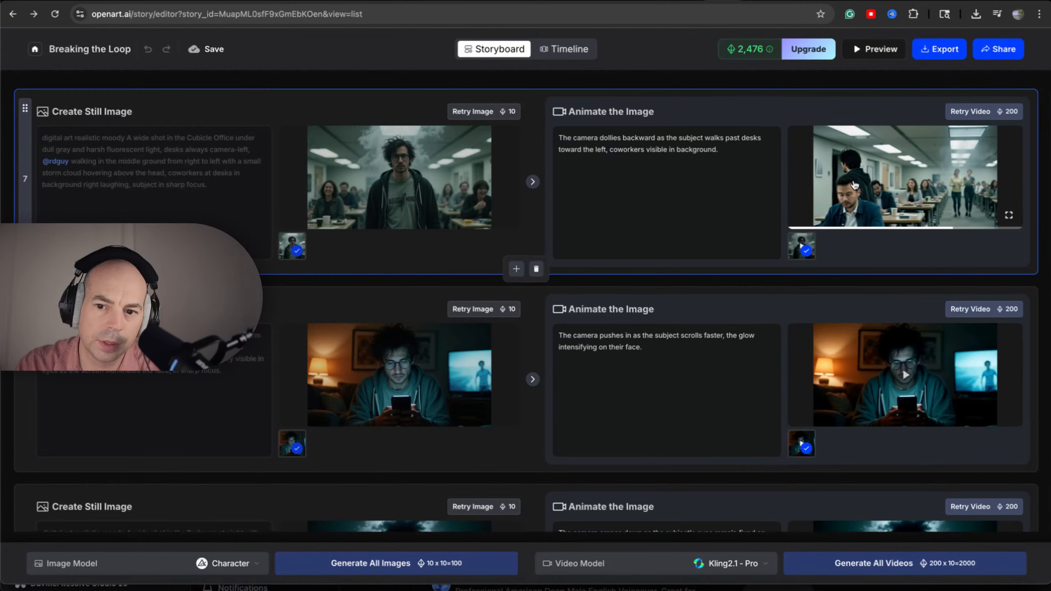
click(738, 193)
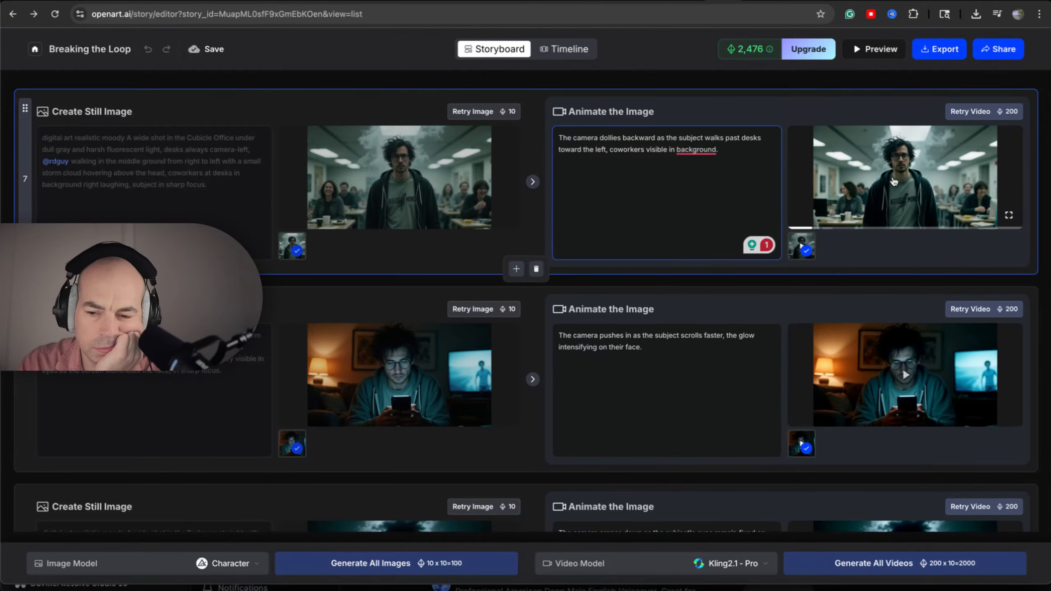
click(1008, 212)
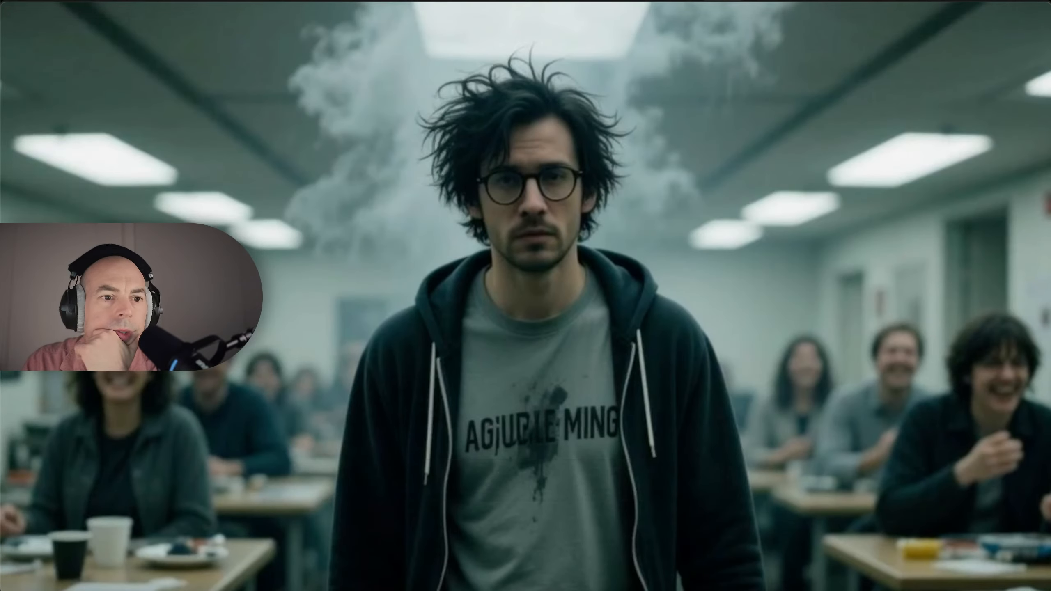
click(62, 0)
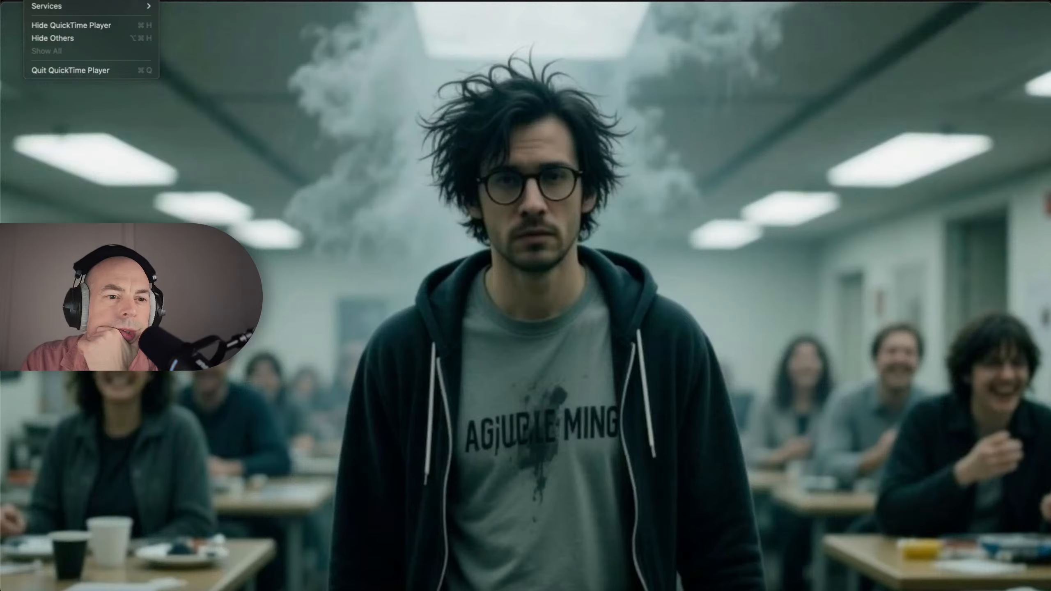
mouse_move(114, 1)
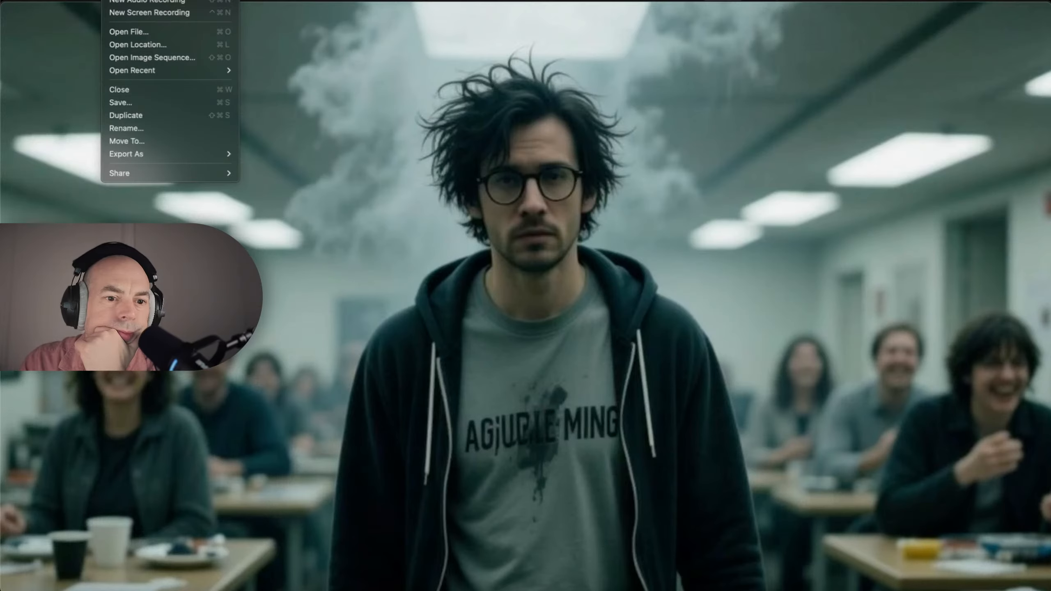
mouse_move(167, 75)
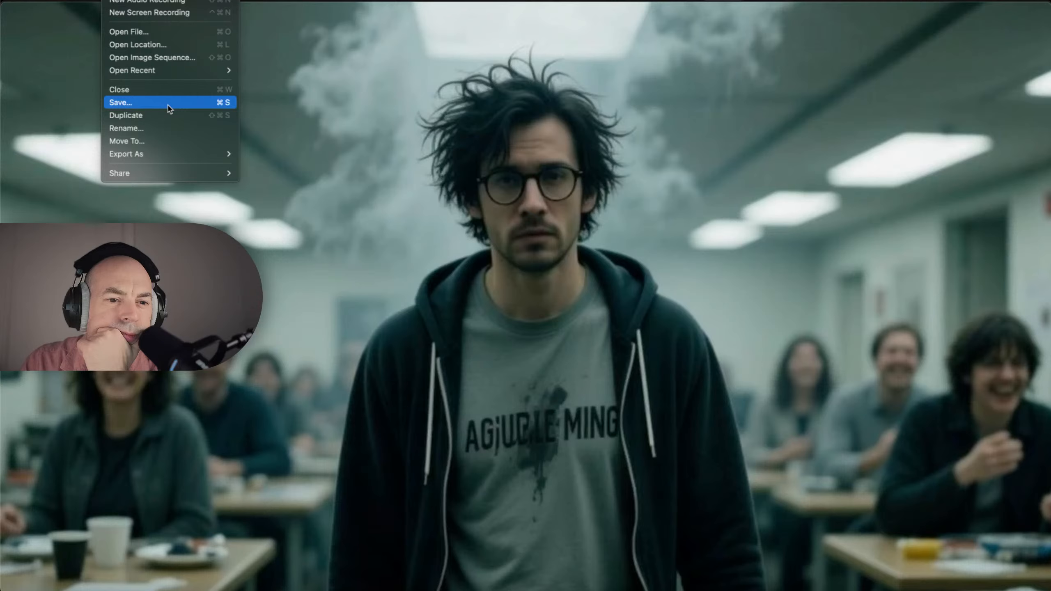
mouse_move(178, 155)
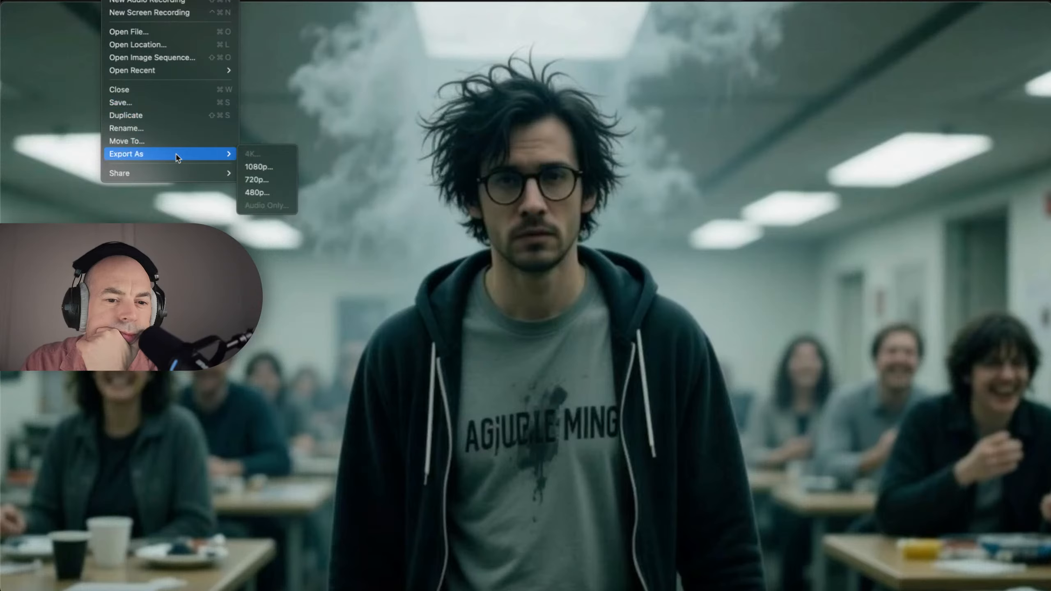
click(264, 168)
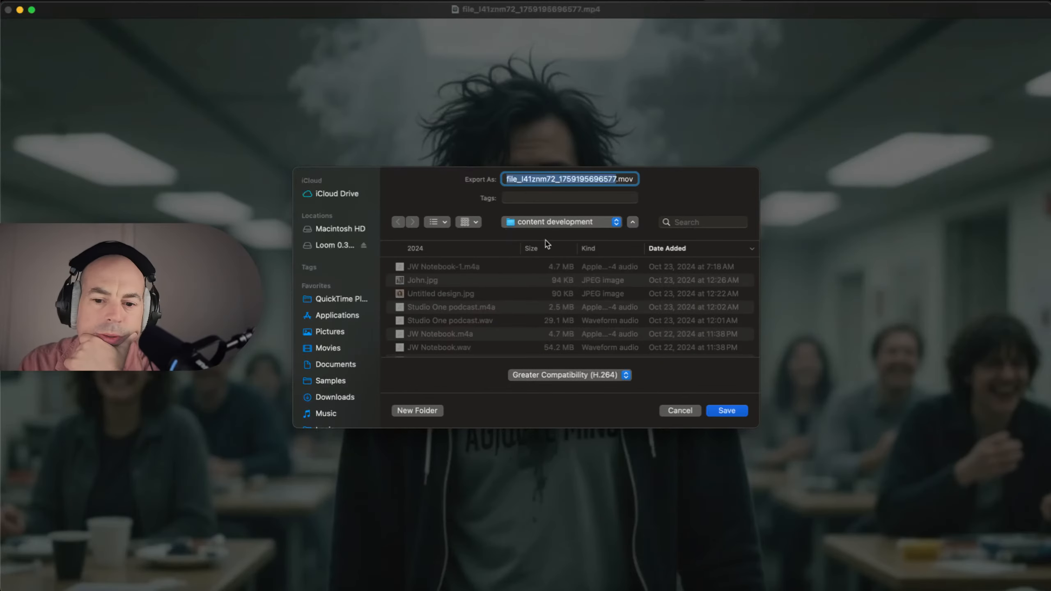
click(687, 412)
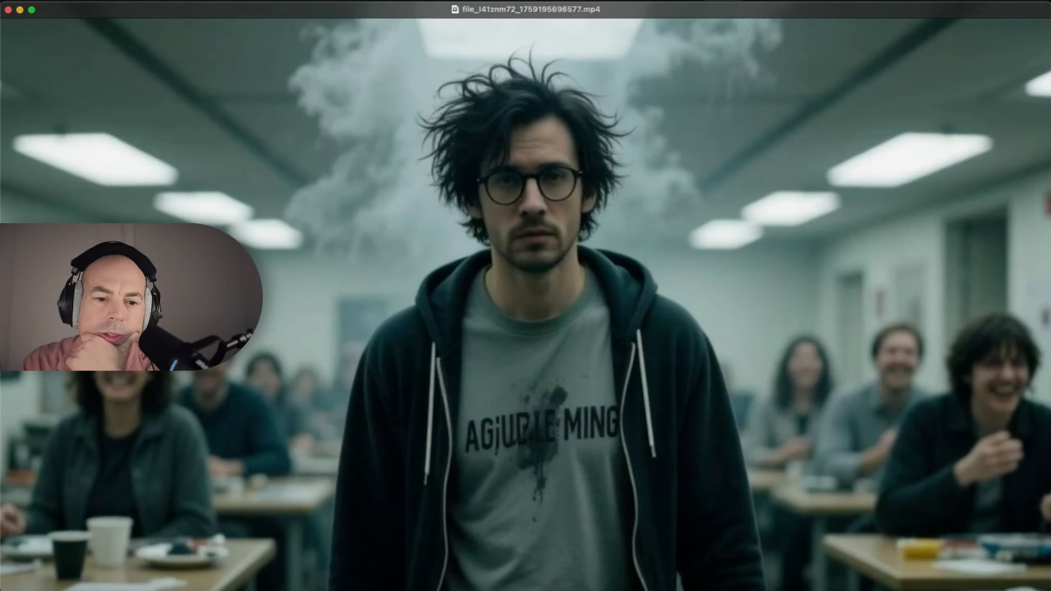
click(112, 2)
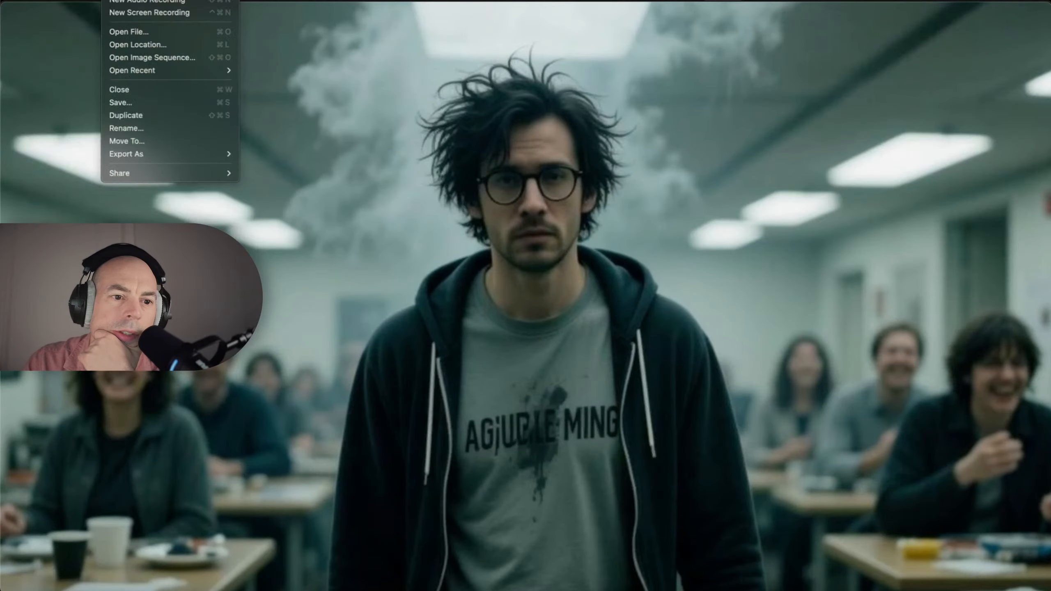
click(167, 32)
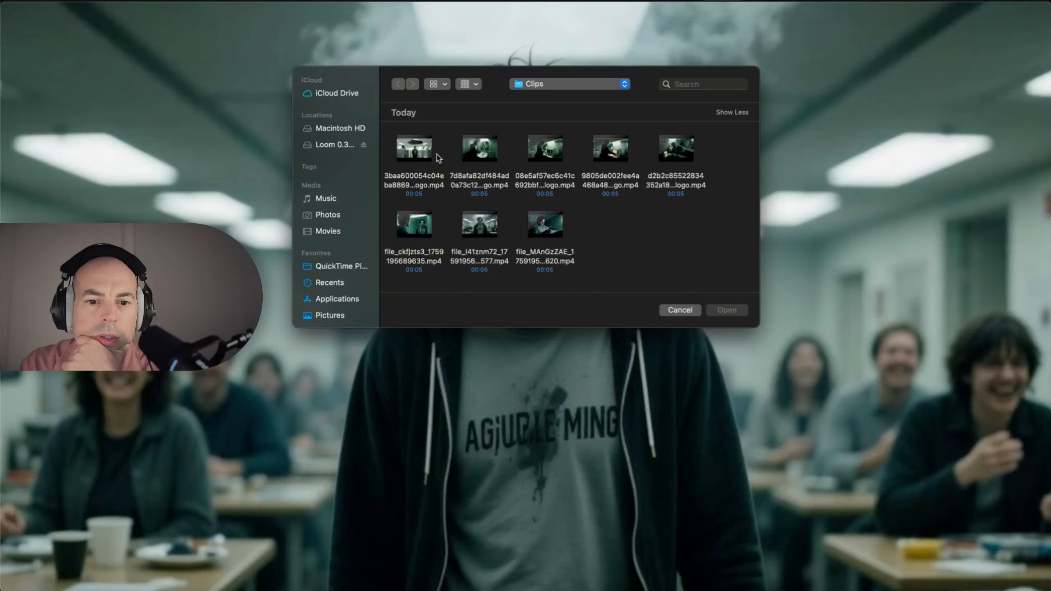
click(679, 311)
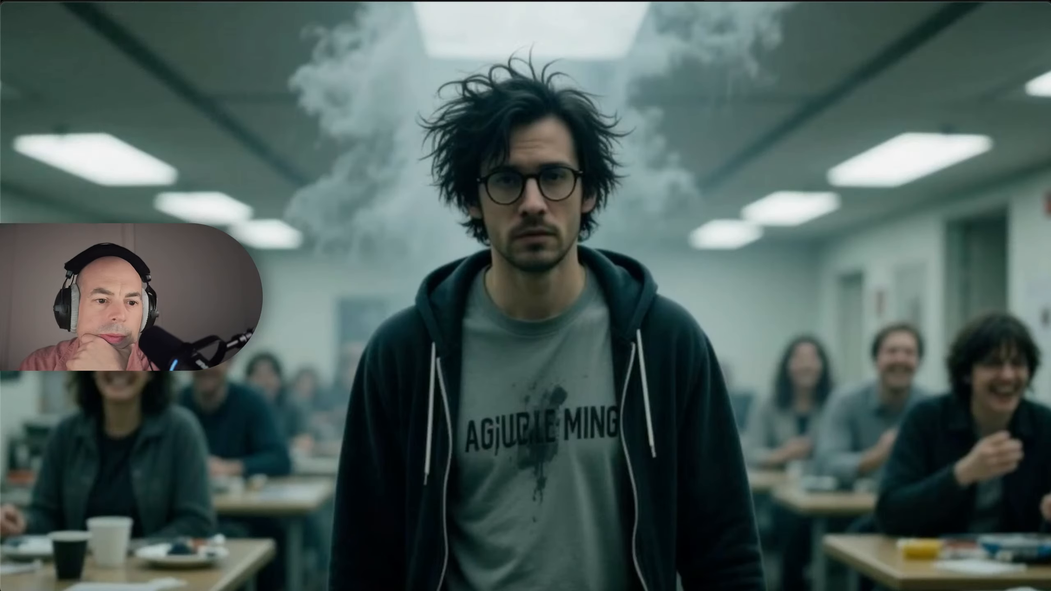
click(112, 1)
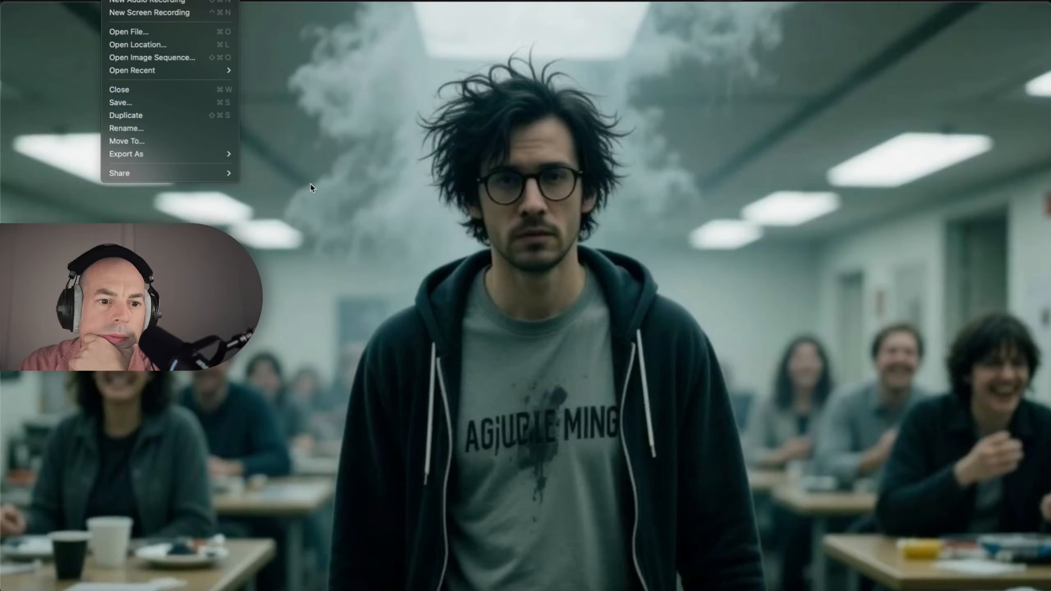
click(394, 221)
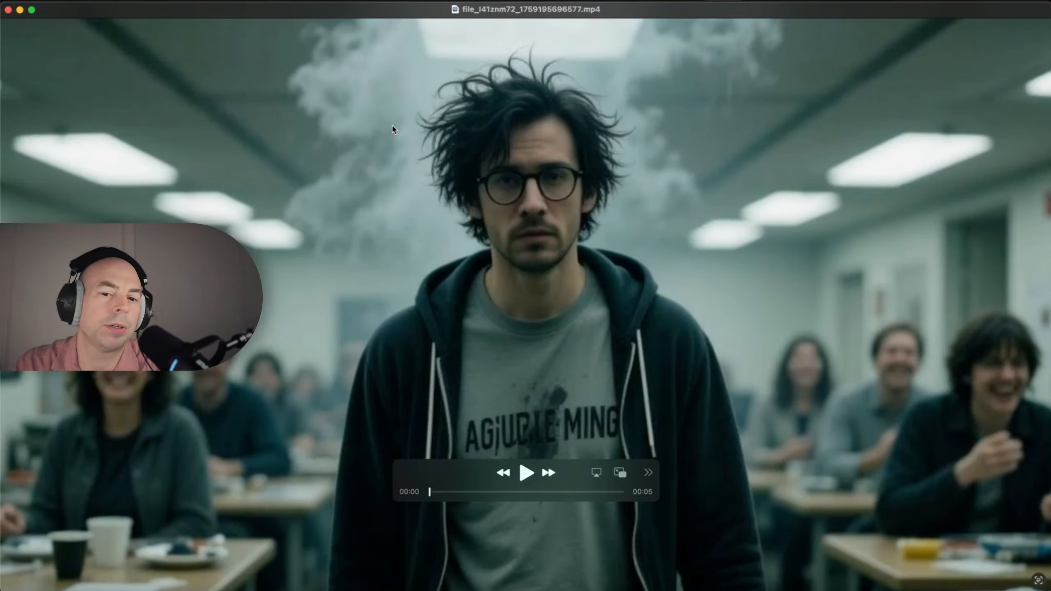